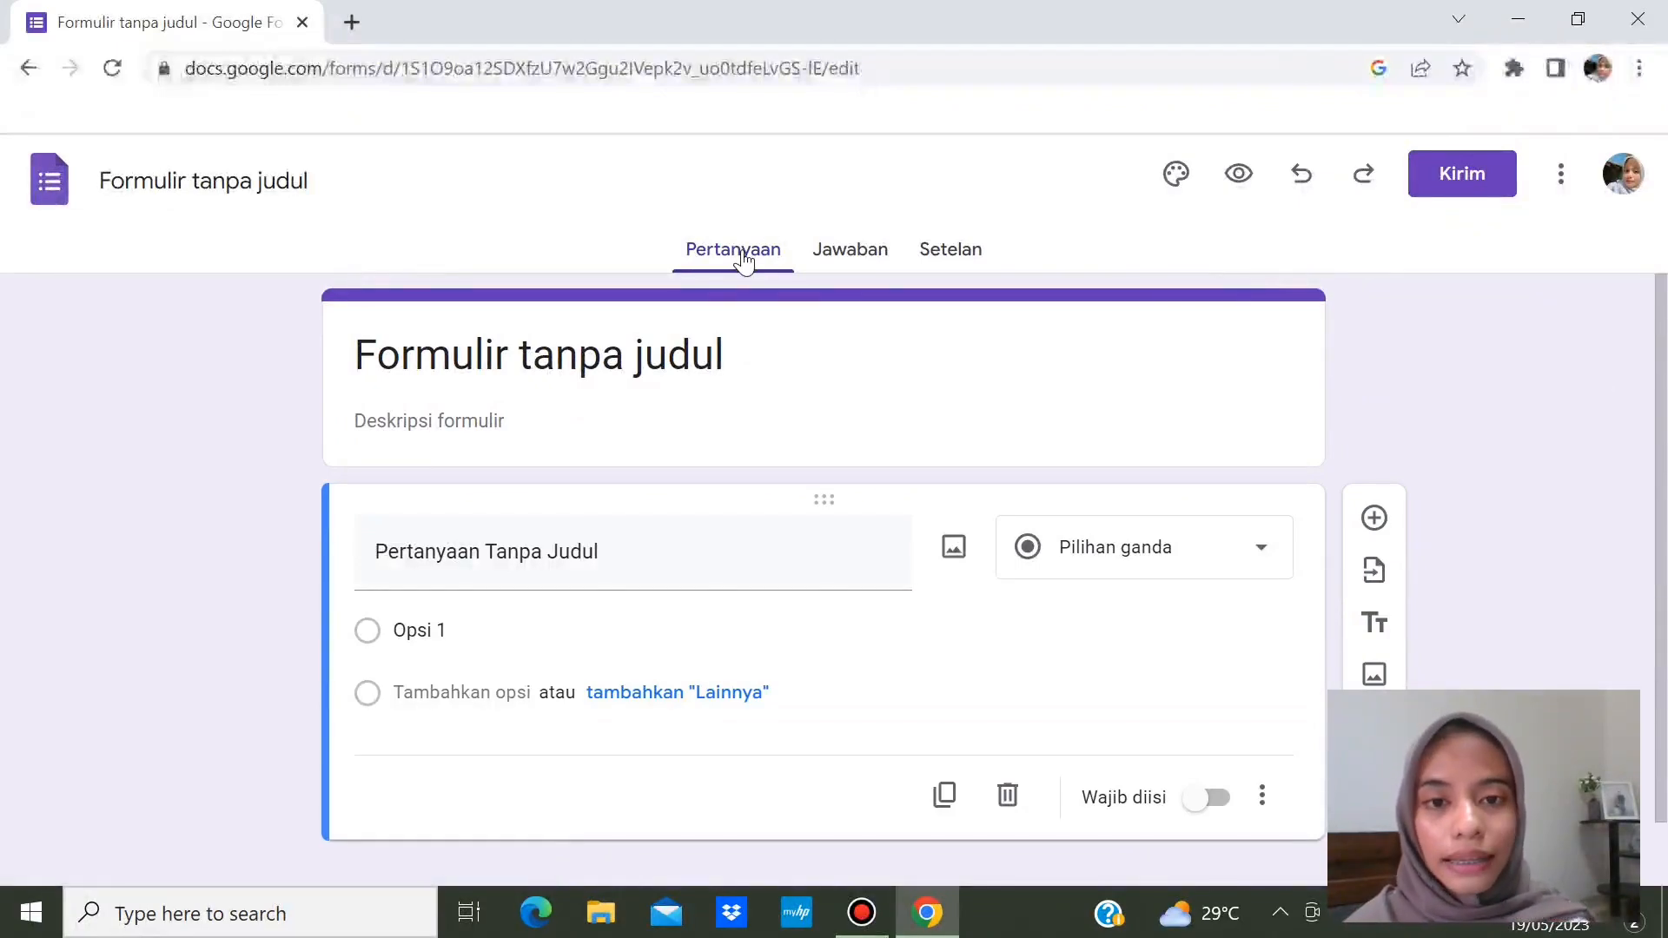
- Look over the Jawaban responses page and the Pertanyaan questions of the form
left_click(849, 261)
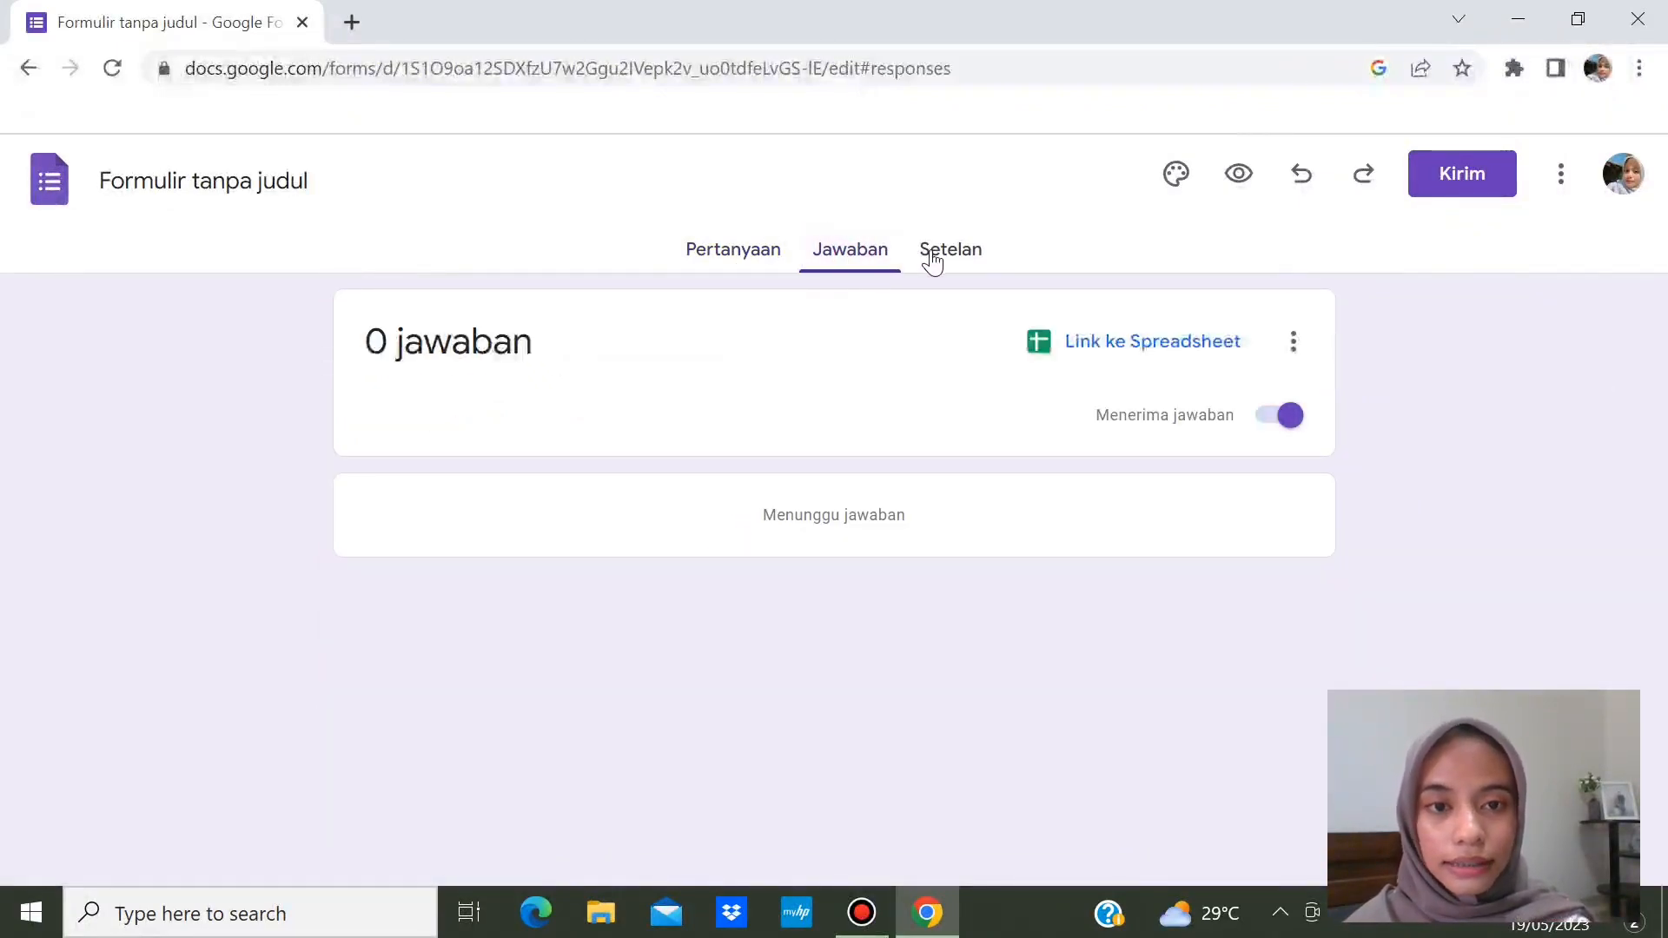
left_click(931, 259)
left_click(726, 260)
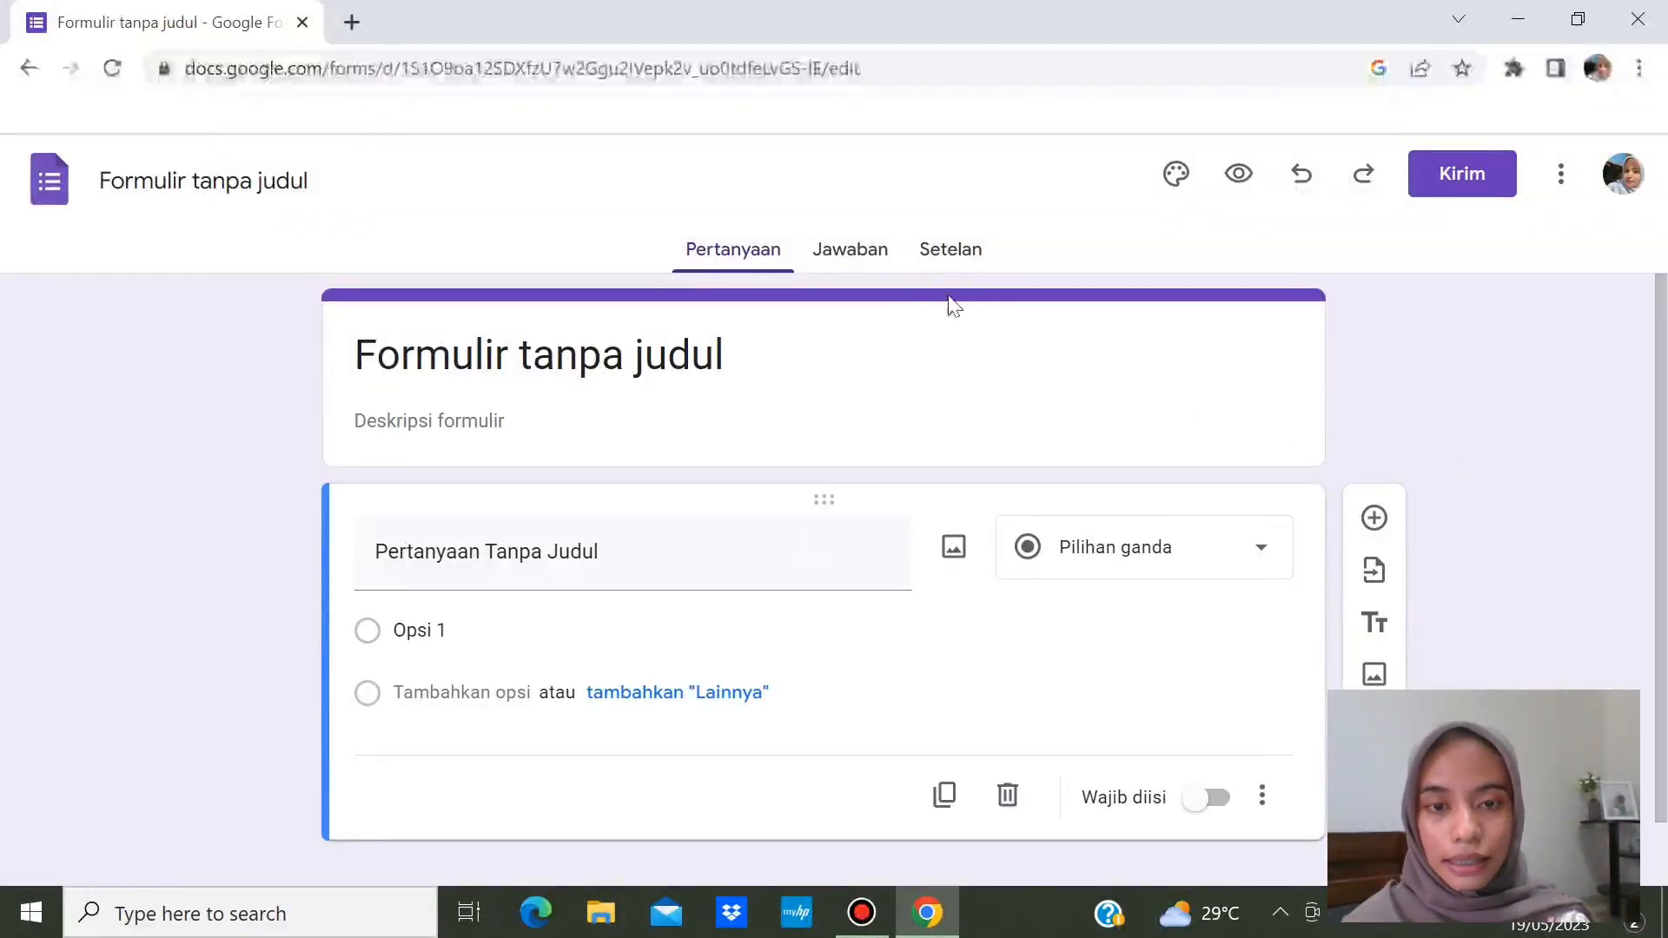
left_click(878, 258)
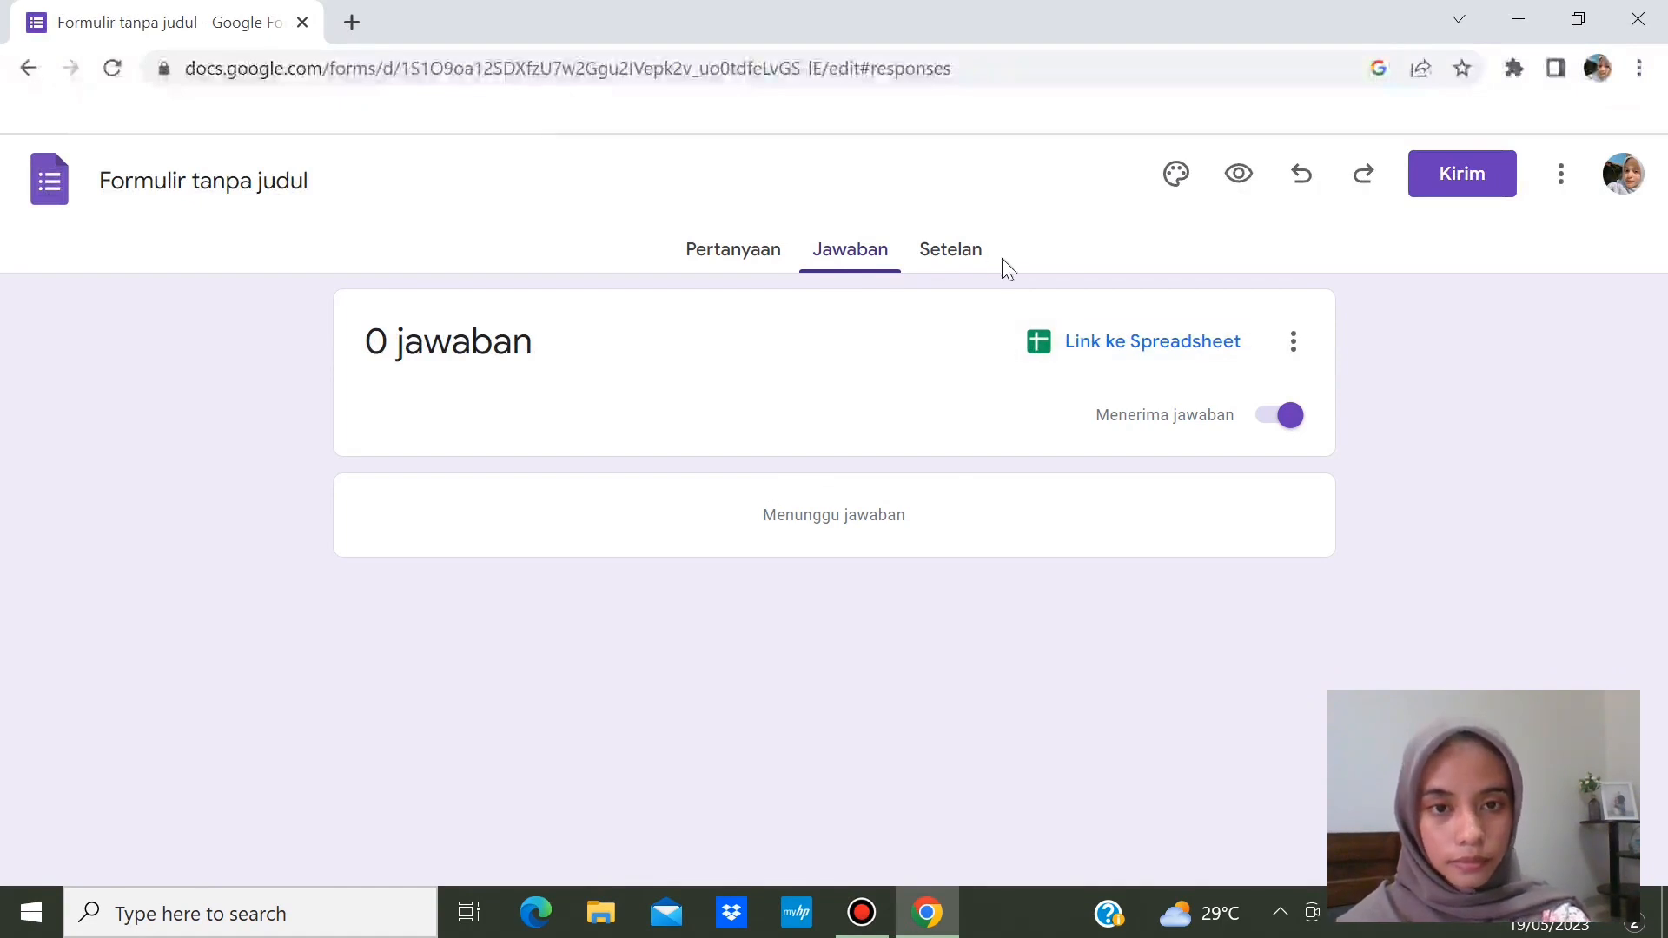
- Bring up the Setelan settings page and scroll through its sections
left_click(968, 258)
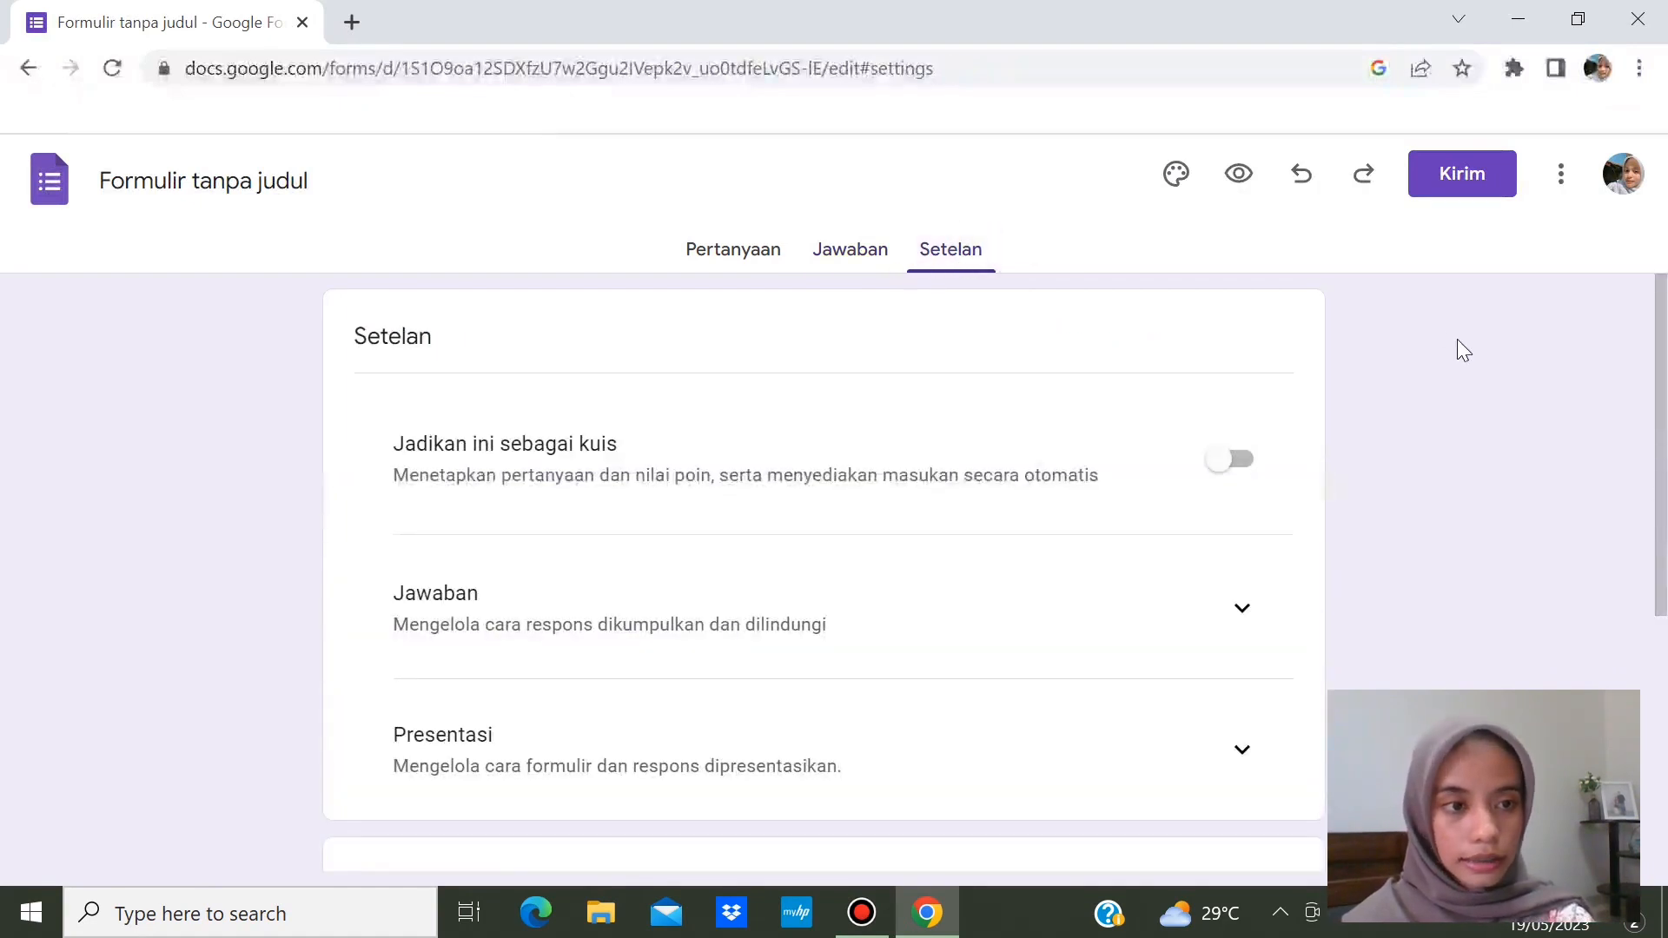
scroll(1457, 339, "down", 5)
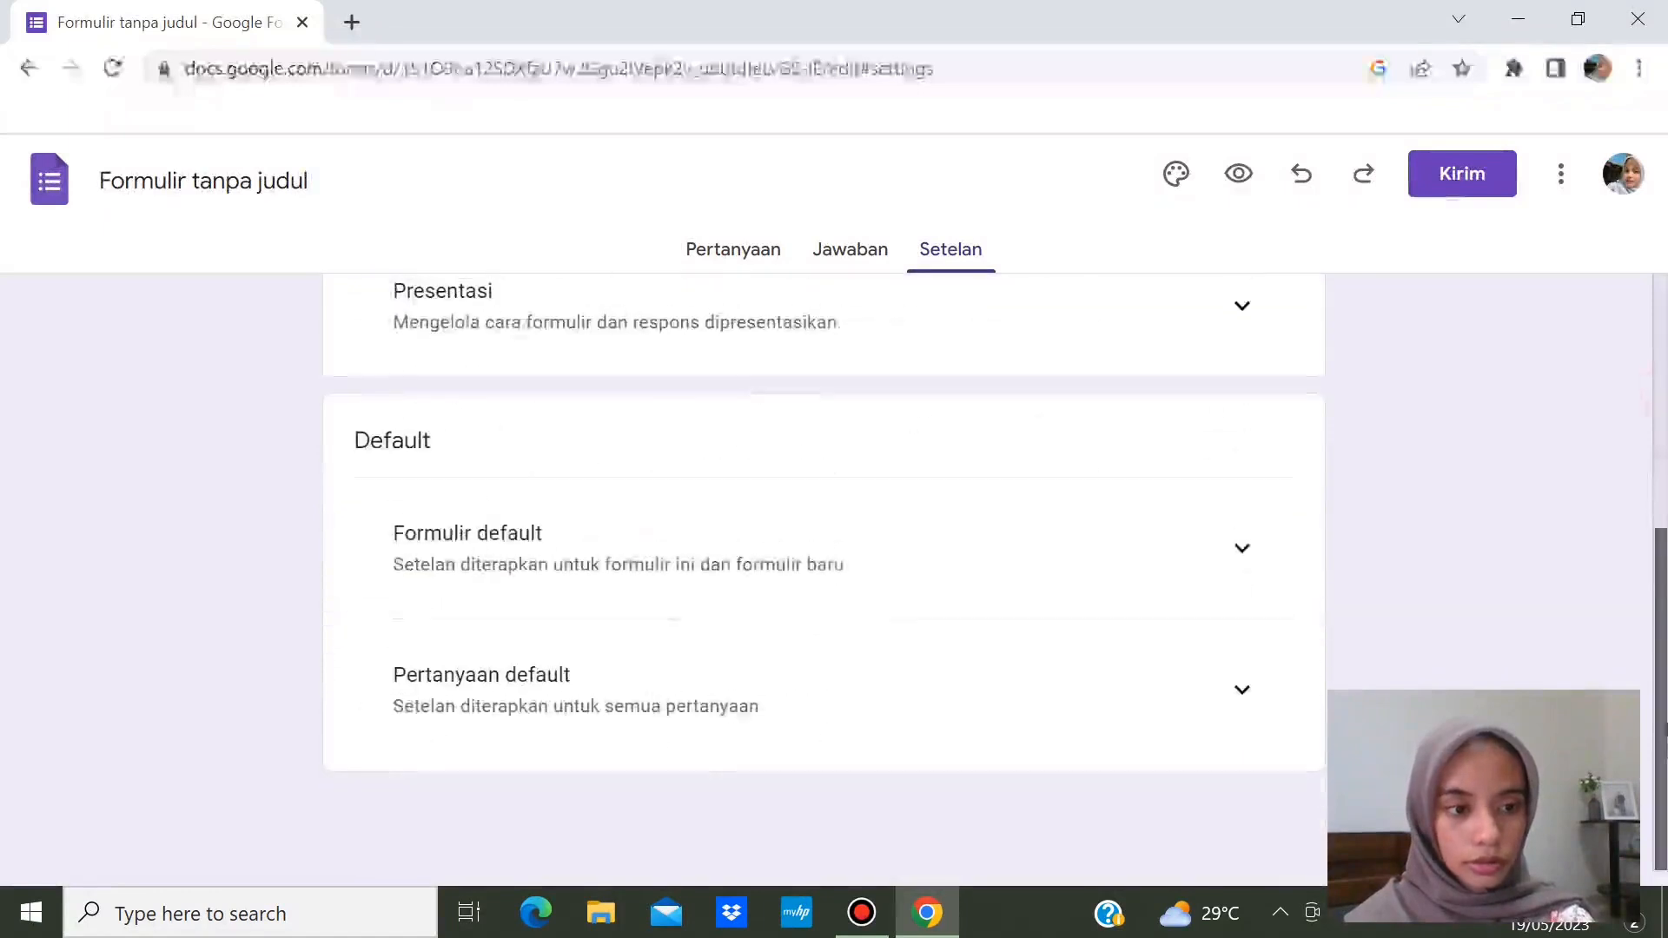
scroll(823, 565, "up", 5)
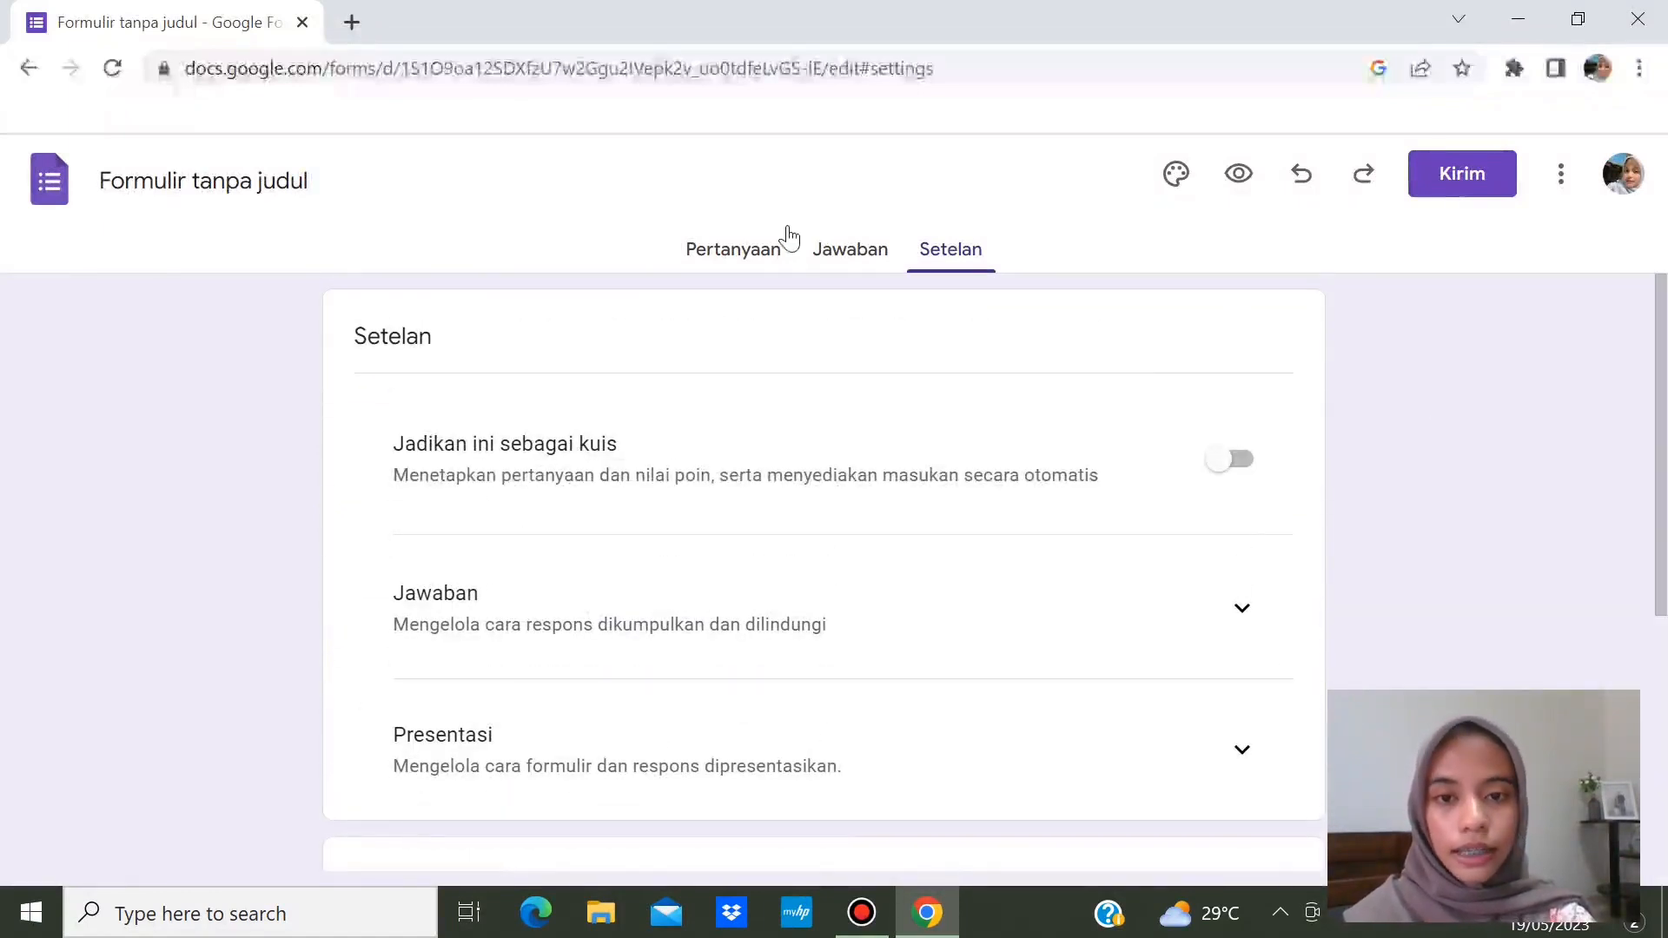
left_click(768, 254)
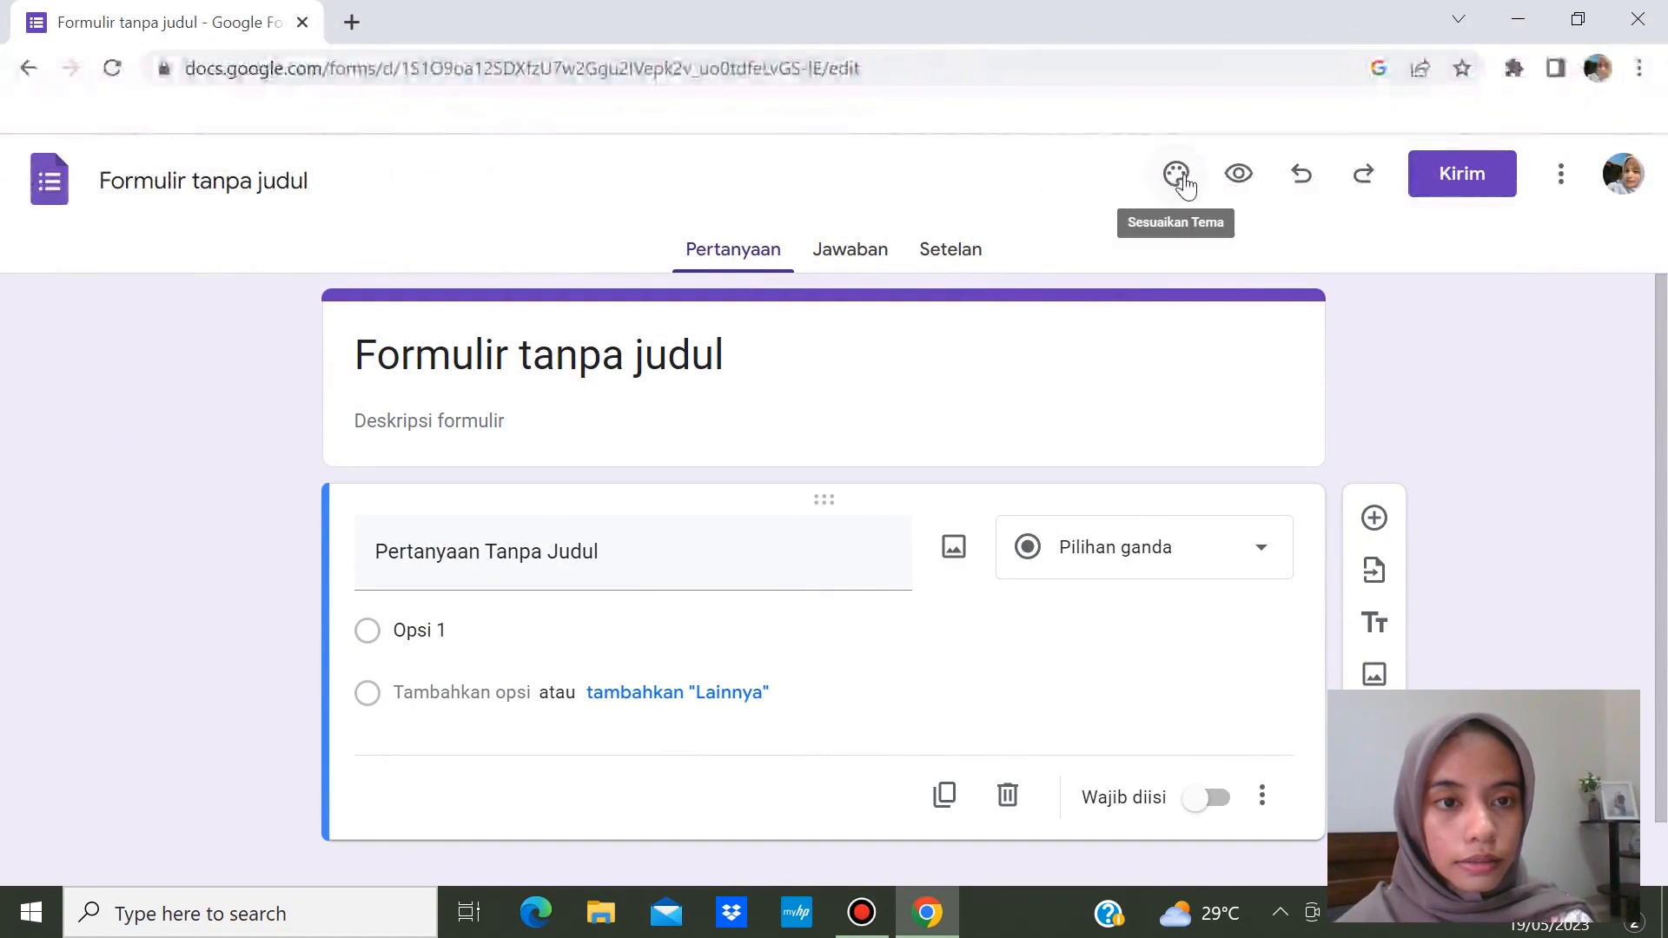
left_click(964, 253)
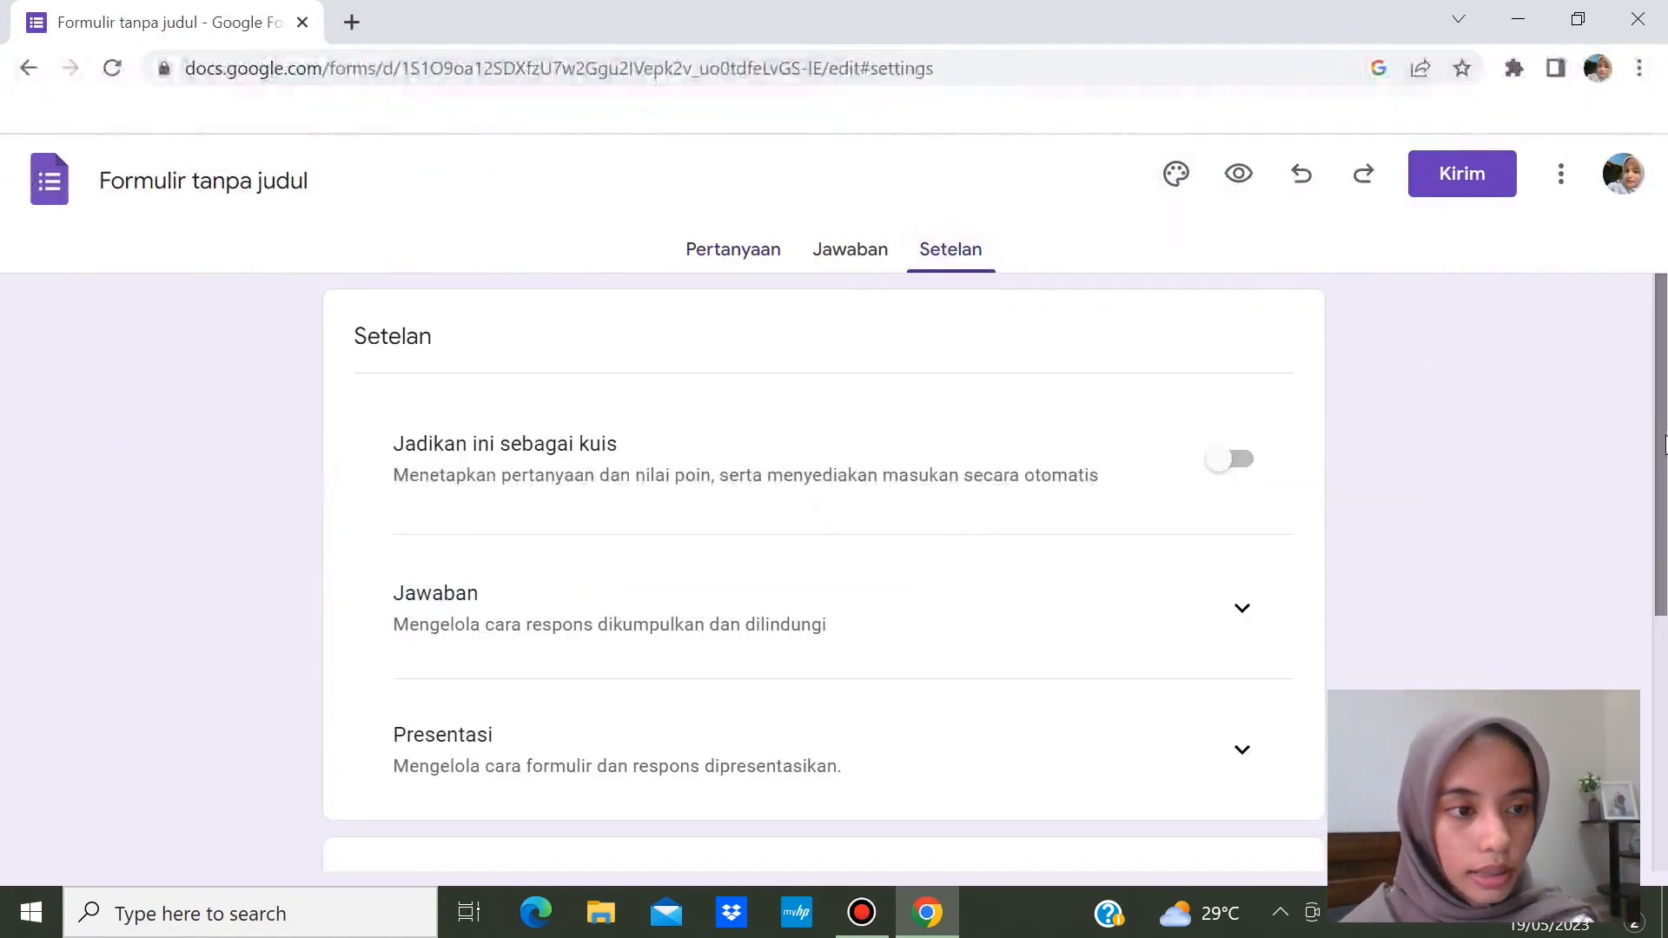
scroll(1664, 438, "down", 1)
scroll(1663, 408, "up", 1)
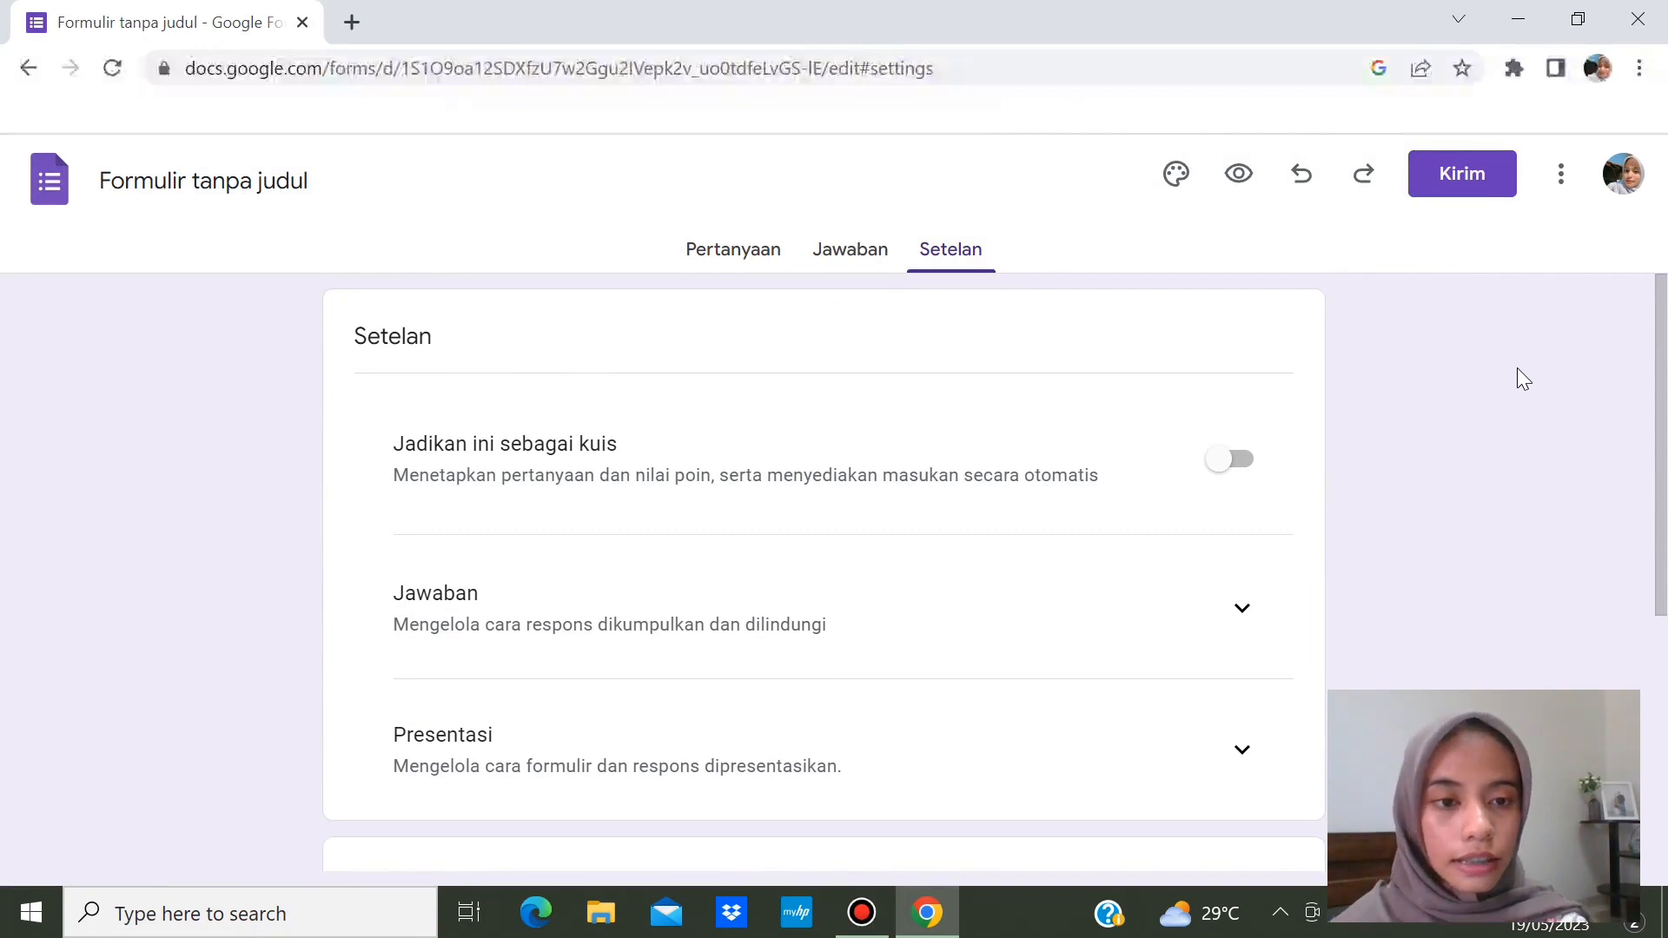
- Switch on 'Jadikan ini sebagai kuis' with a default value of 20 points per question
left_click(1245, 461)
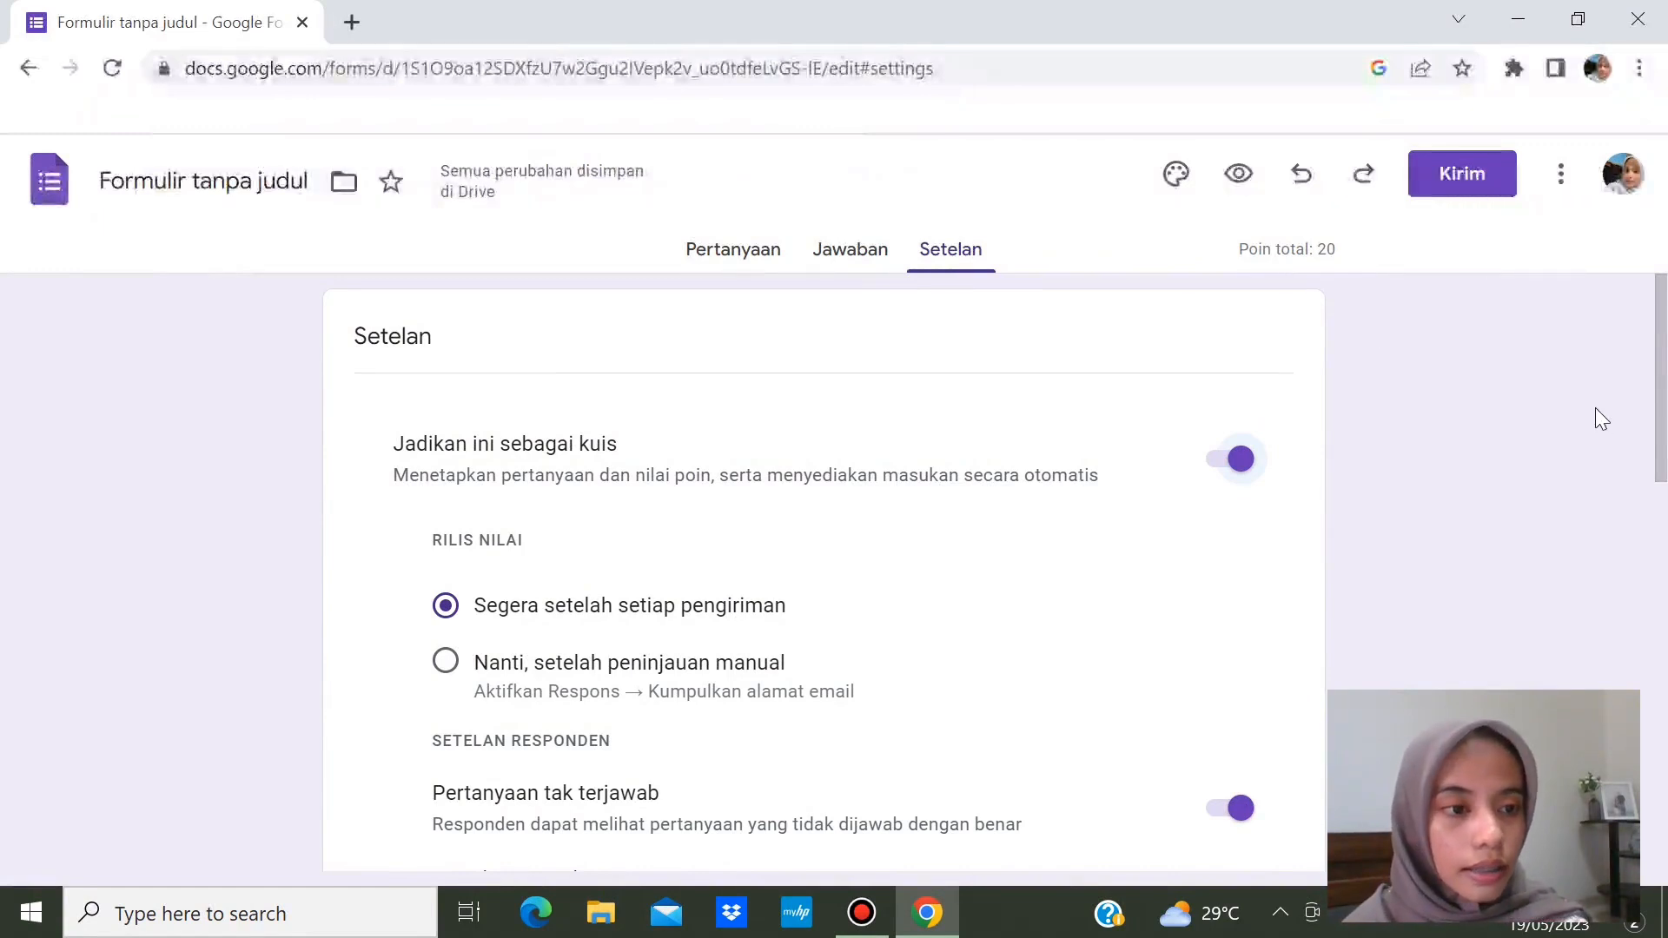
left_click_drag(1659, 420, 1663, 483)
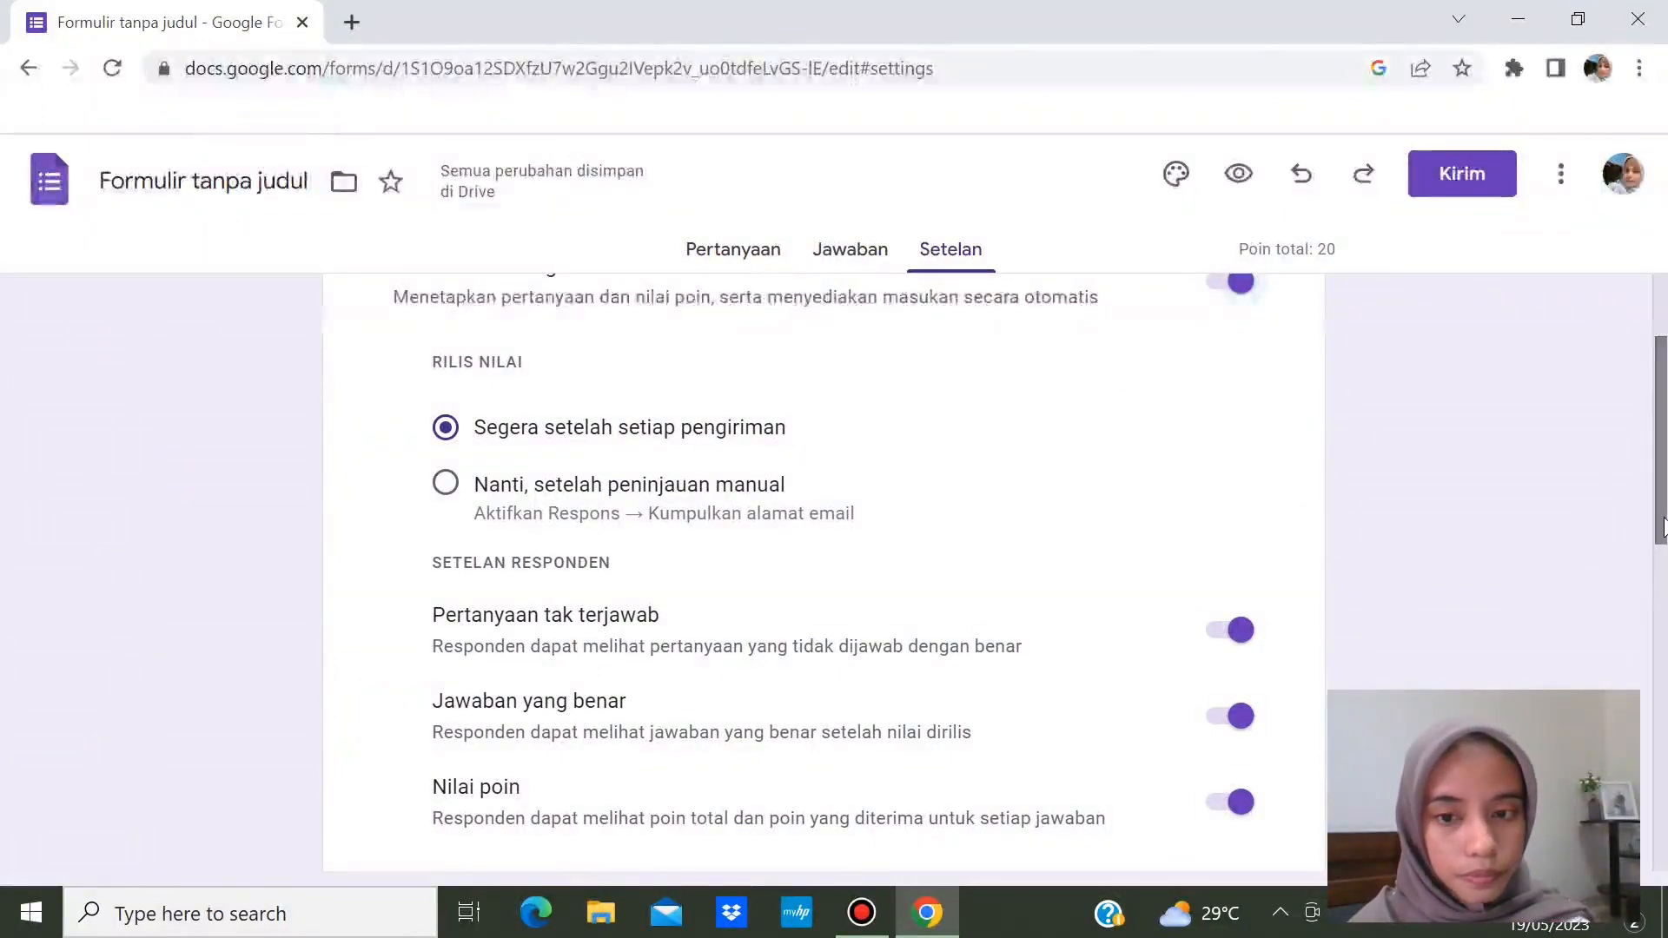
left_click_drag(1662, 526, 1662, 631)
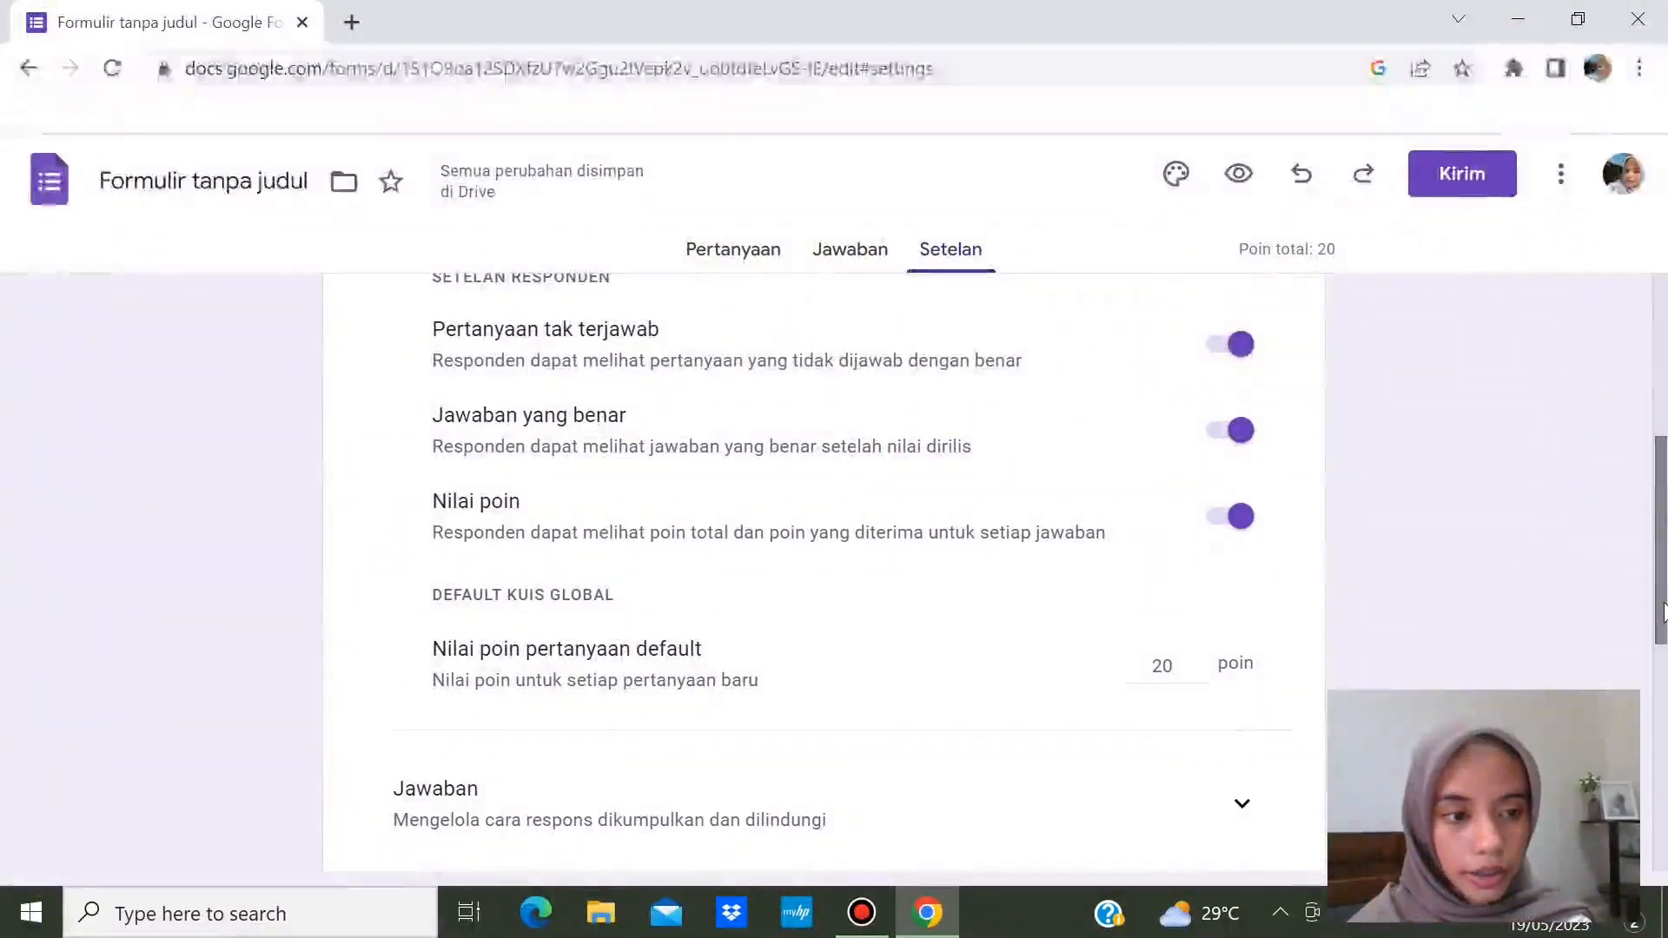
left_click_drag(1662, 615, 1662, 666)
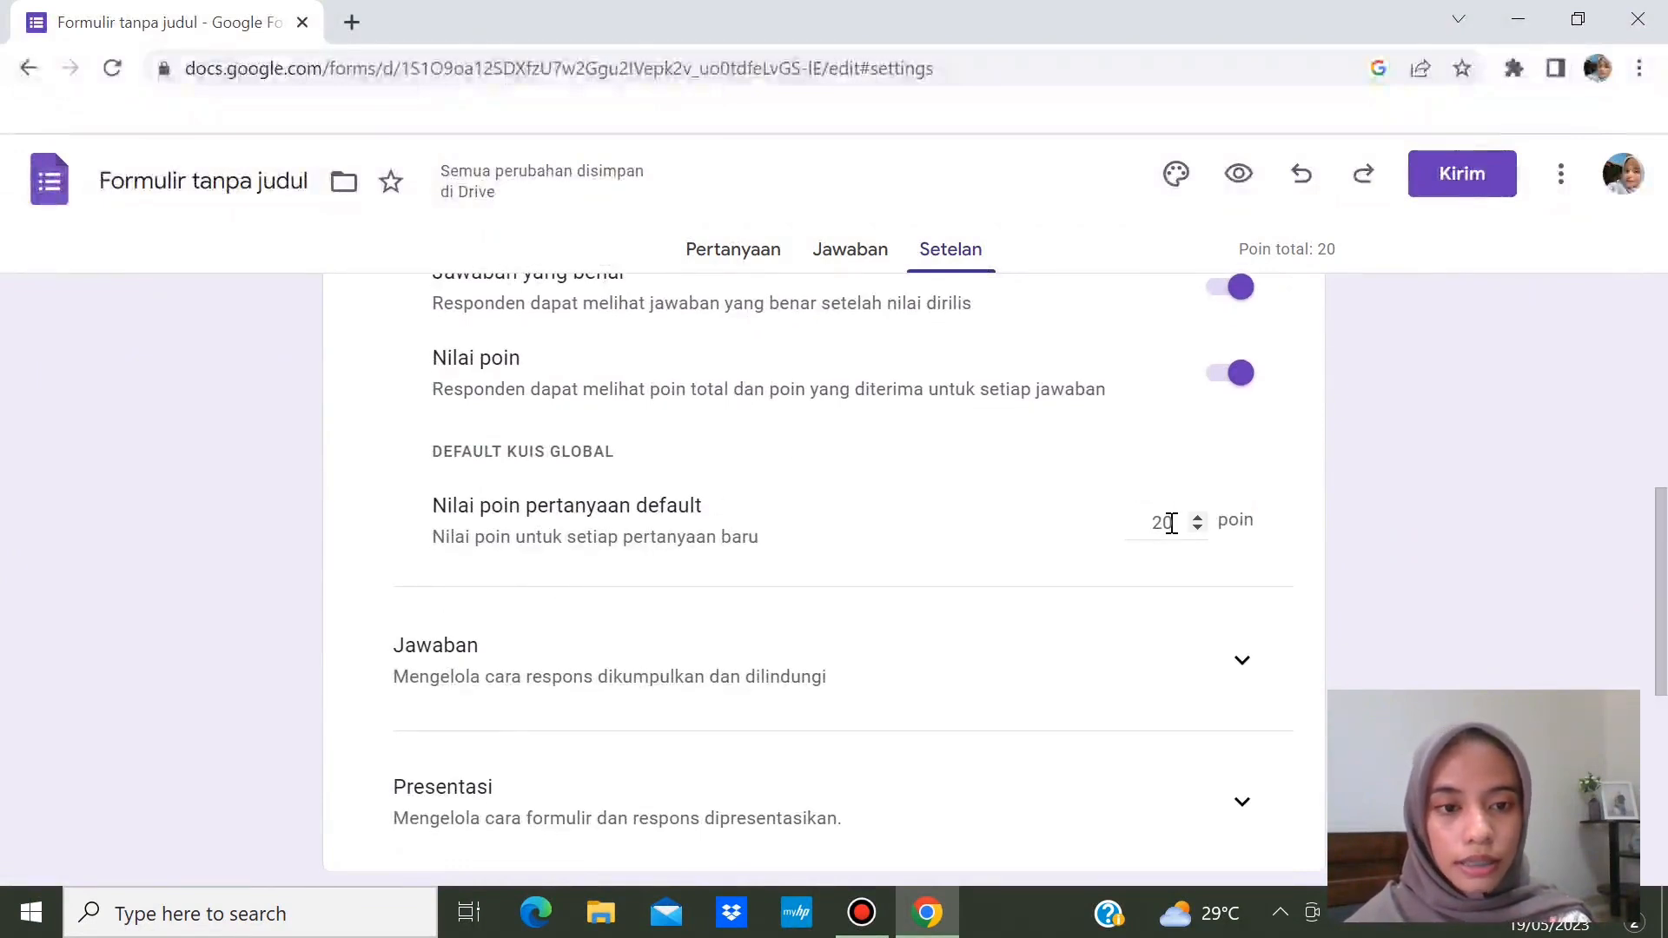
type("10")
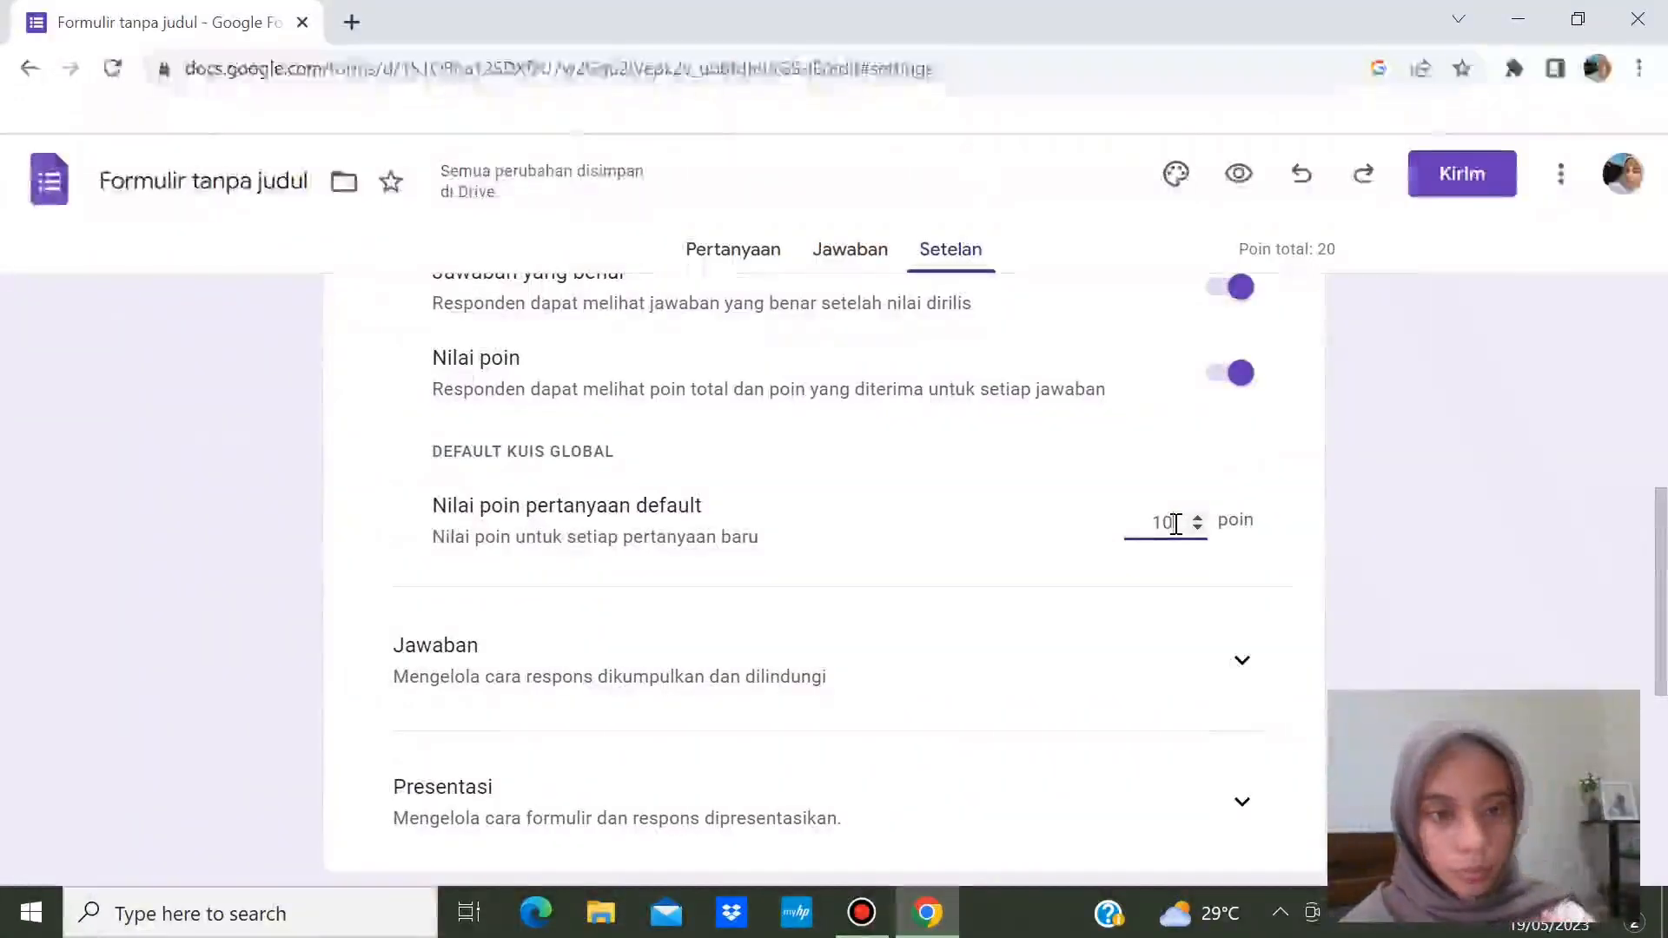
key("BackSpace")
key("BackSpace")
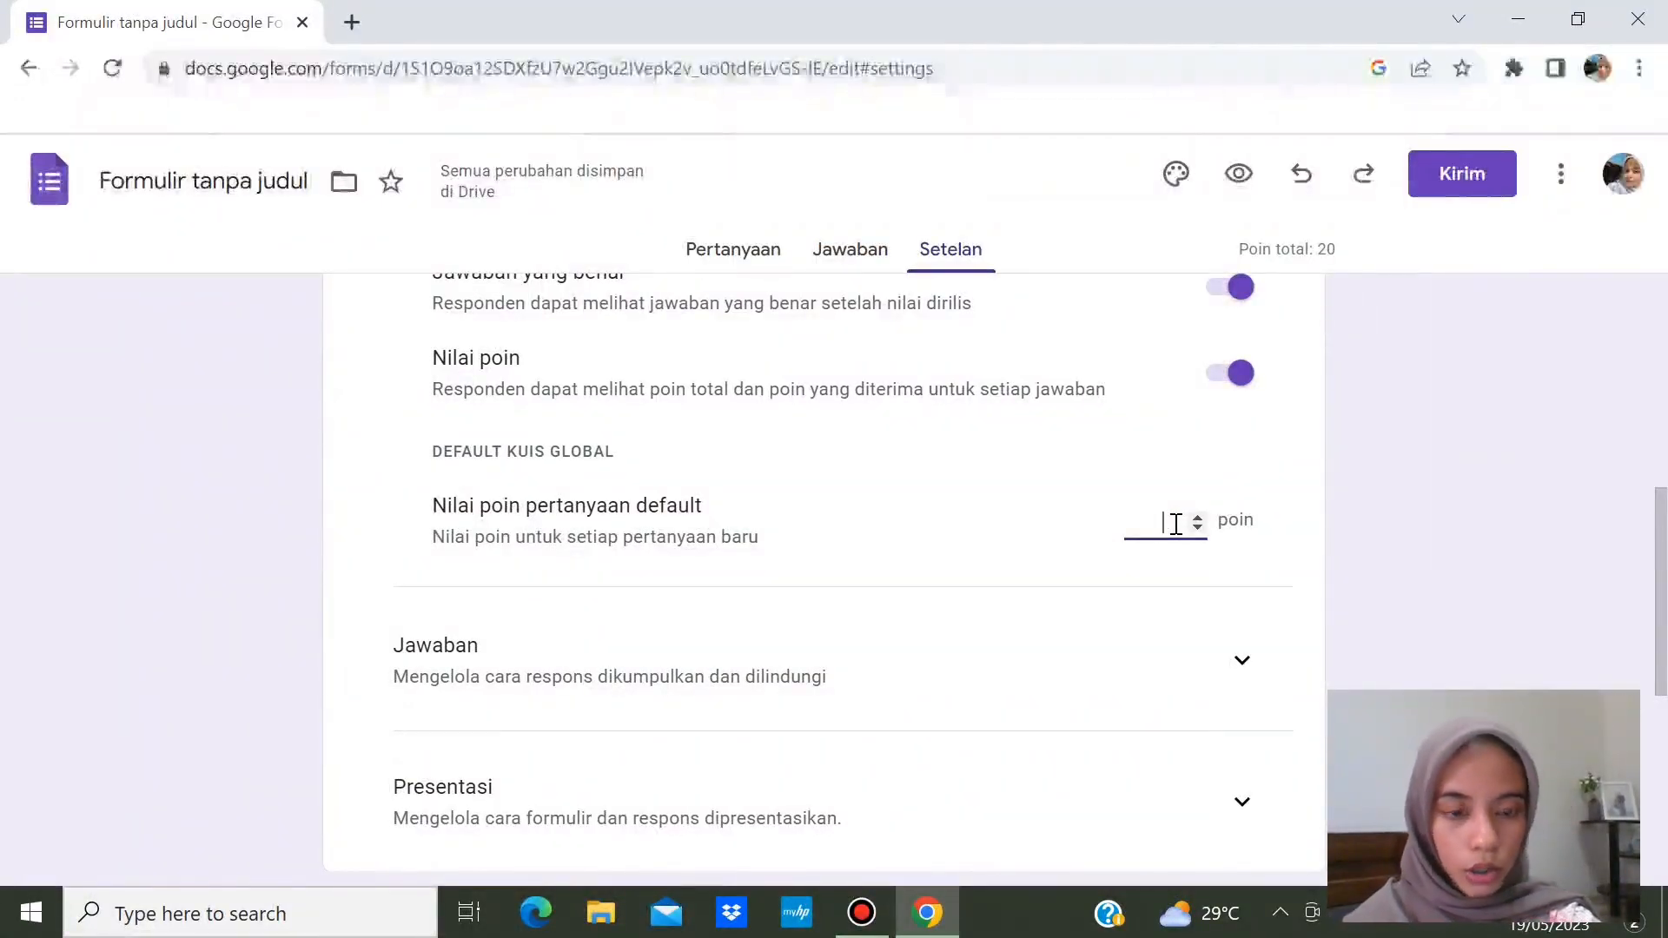
type("20")
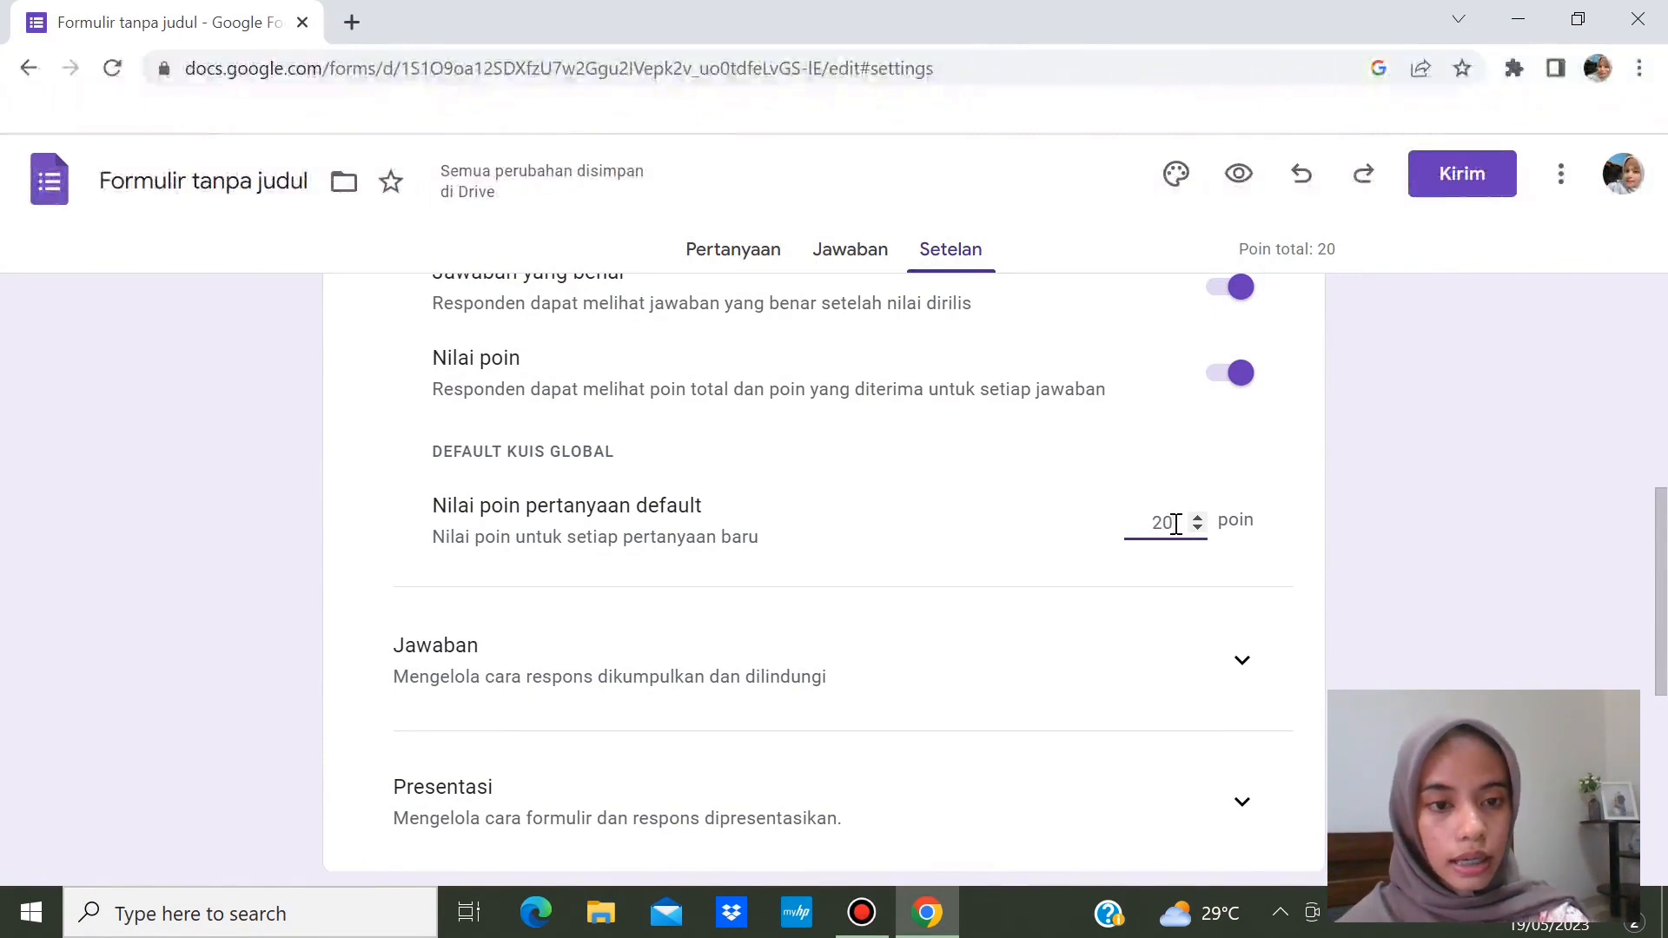
left_click(1642, 548)
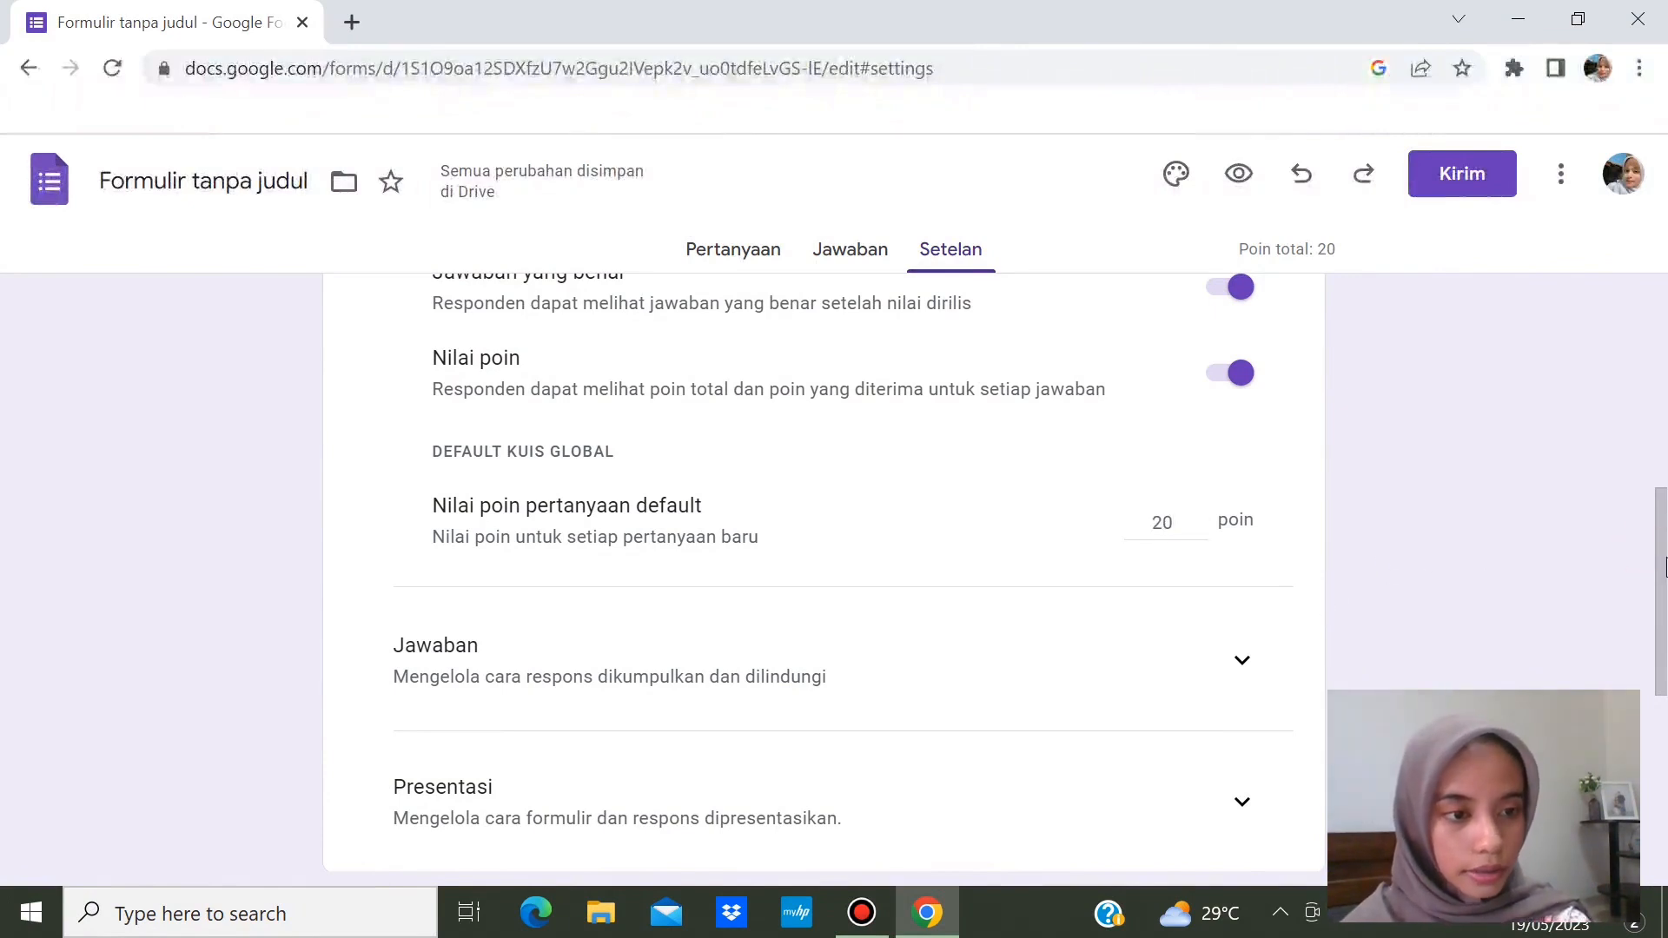
left_click_drag(1663, 559, 1664, 766)
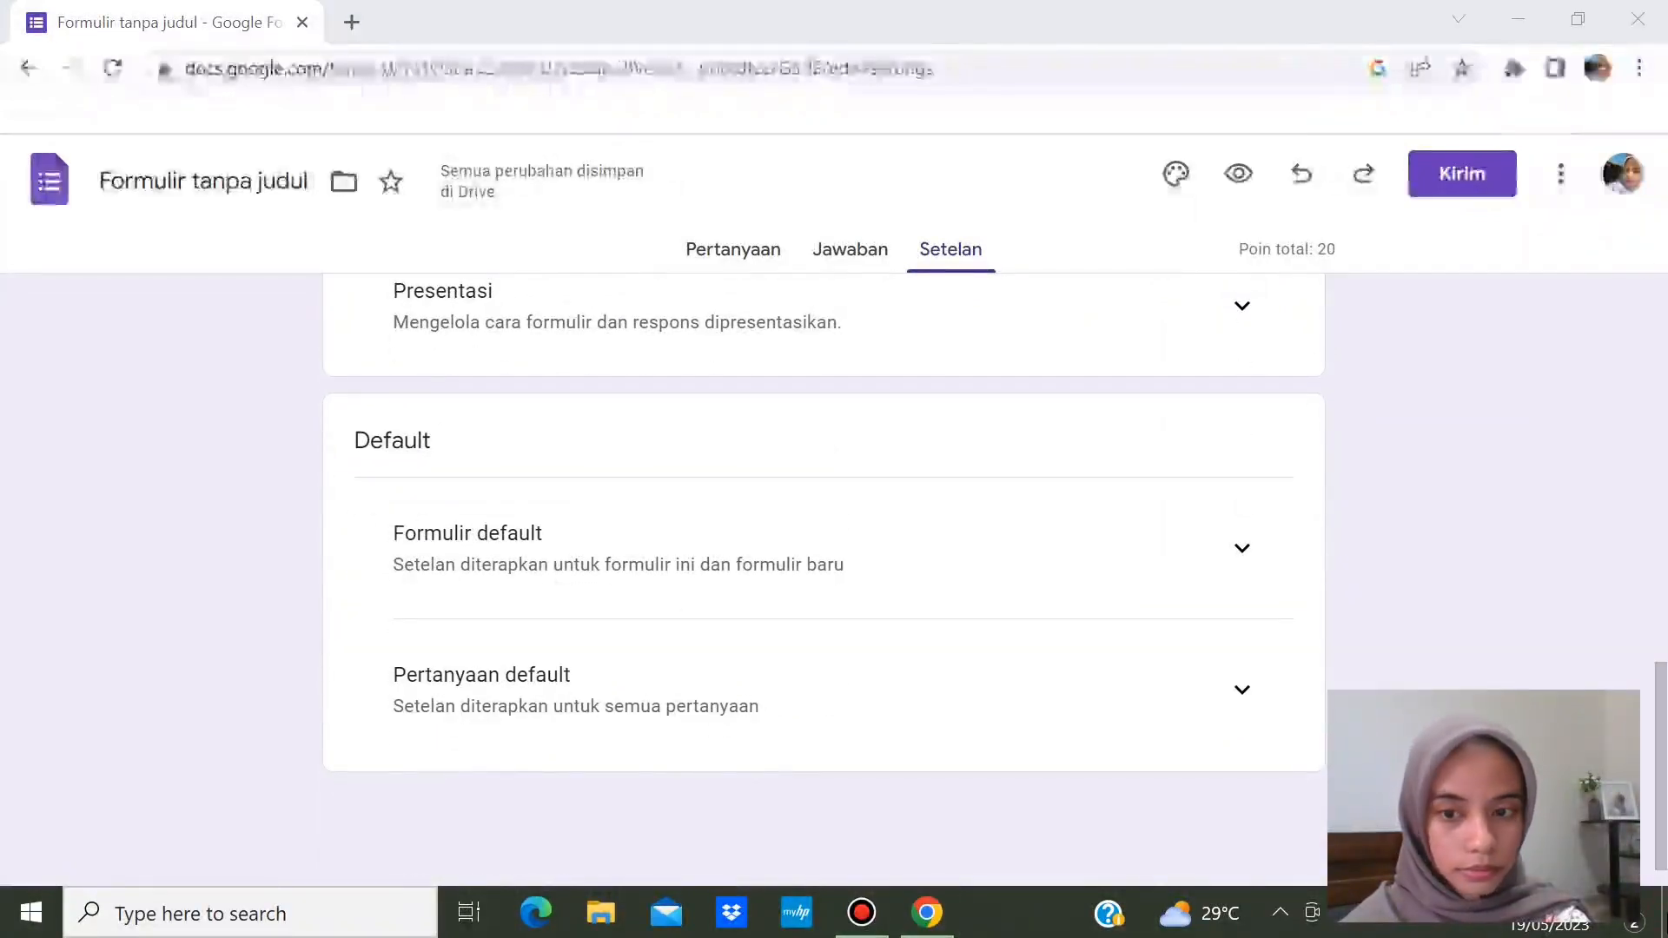
- Expand and review the Jawaban response settings, then return to the Pertanyaan editor
left_click(1665, 864)
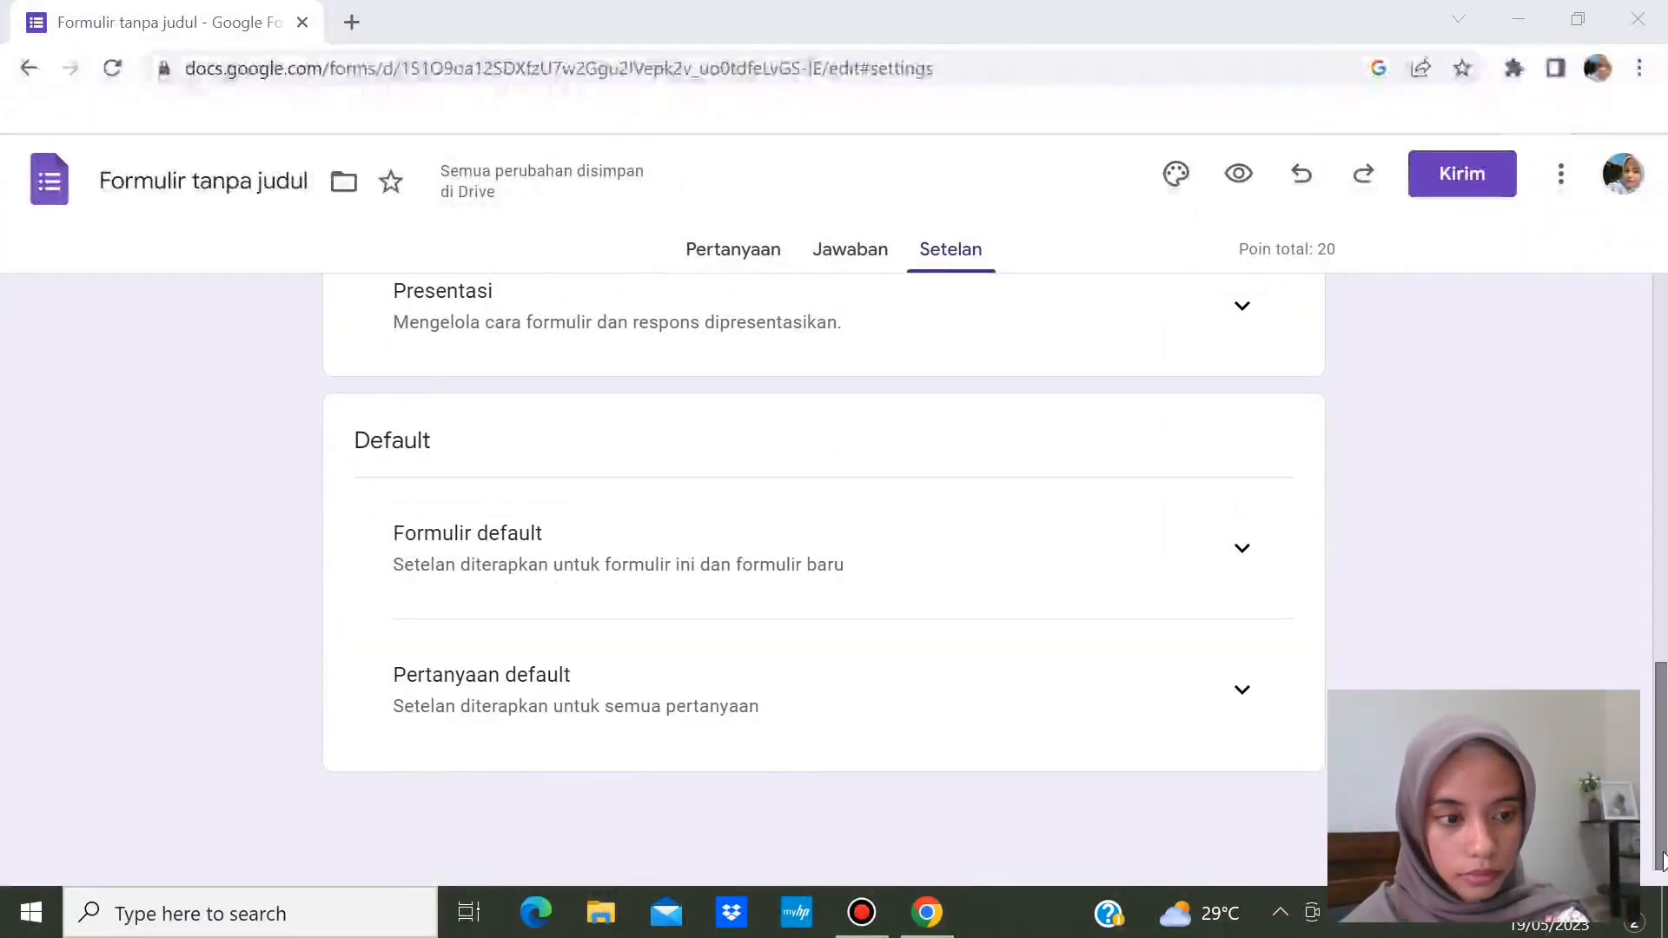
left_click_drag(1661, 824, 1621, 627)
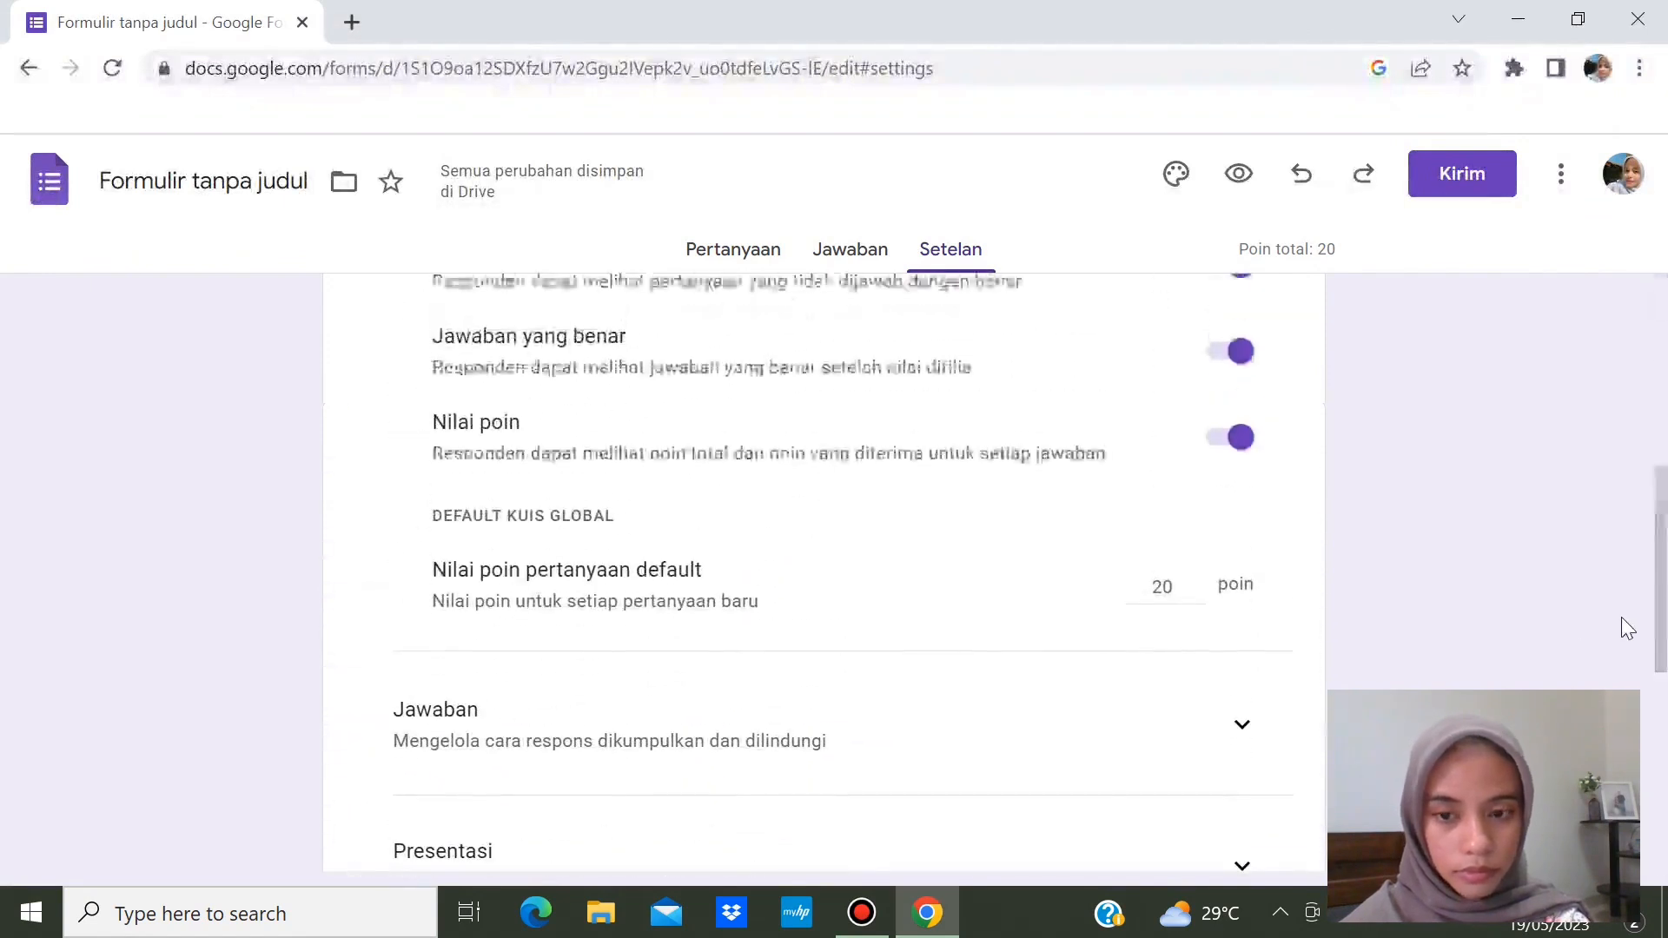
left_click(1242, 749)
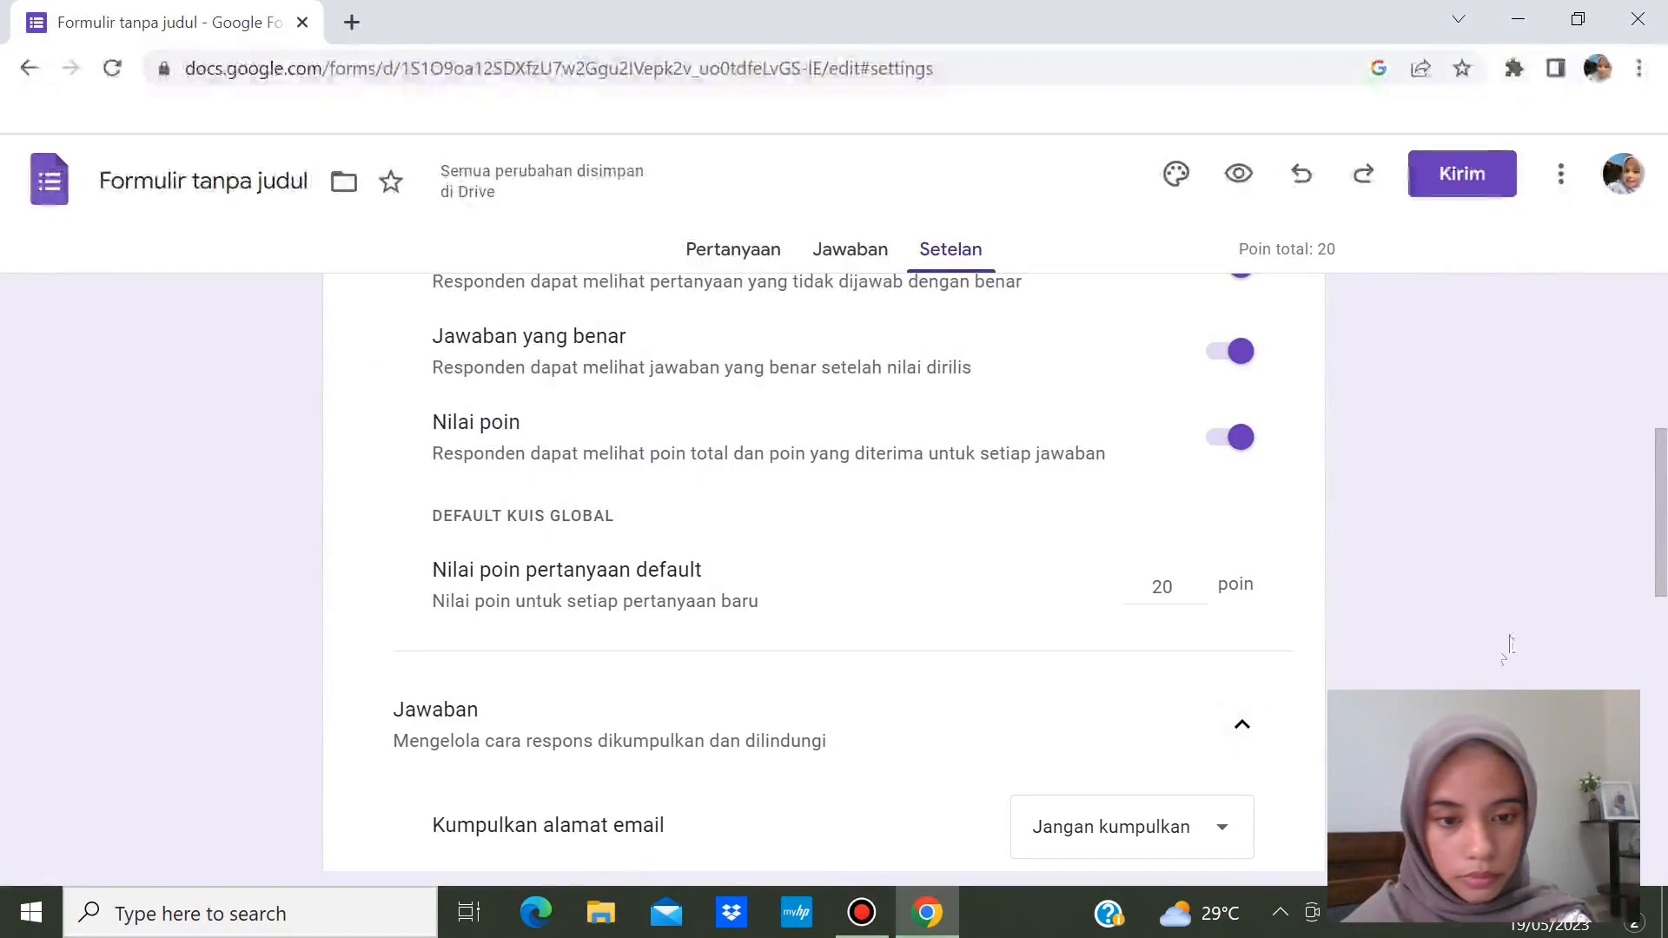
left_click_drag(1661, 582, 1660, 686)
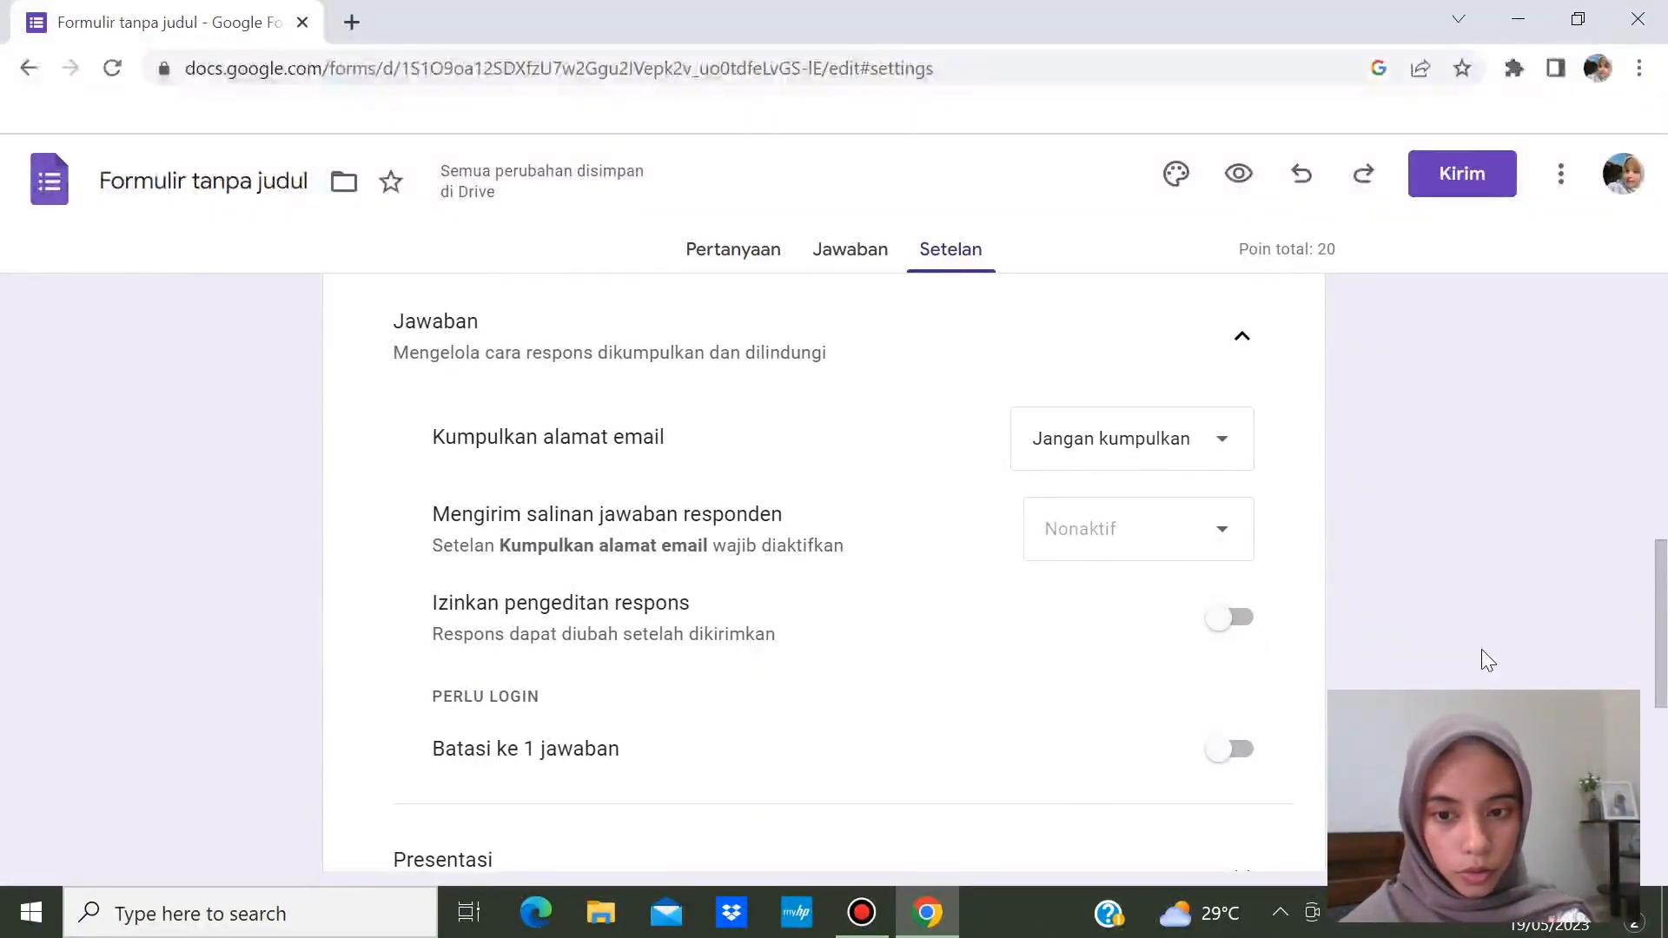
left_click_drag(1660, 658, 1664, 784)
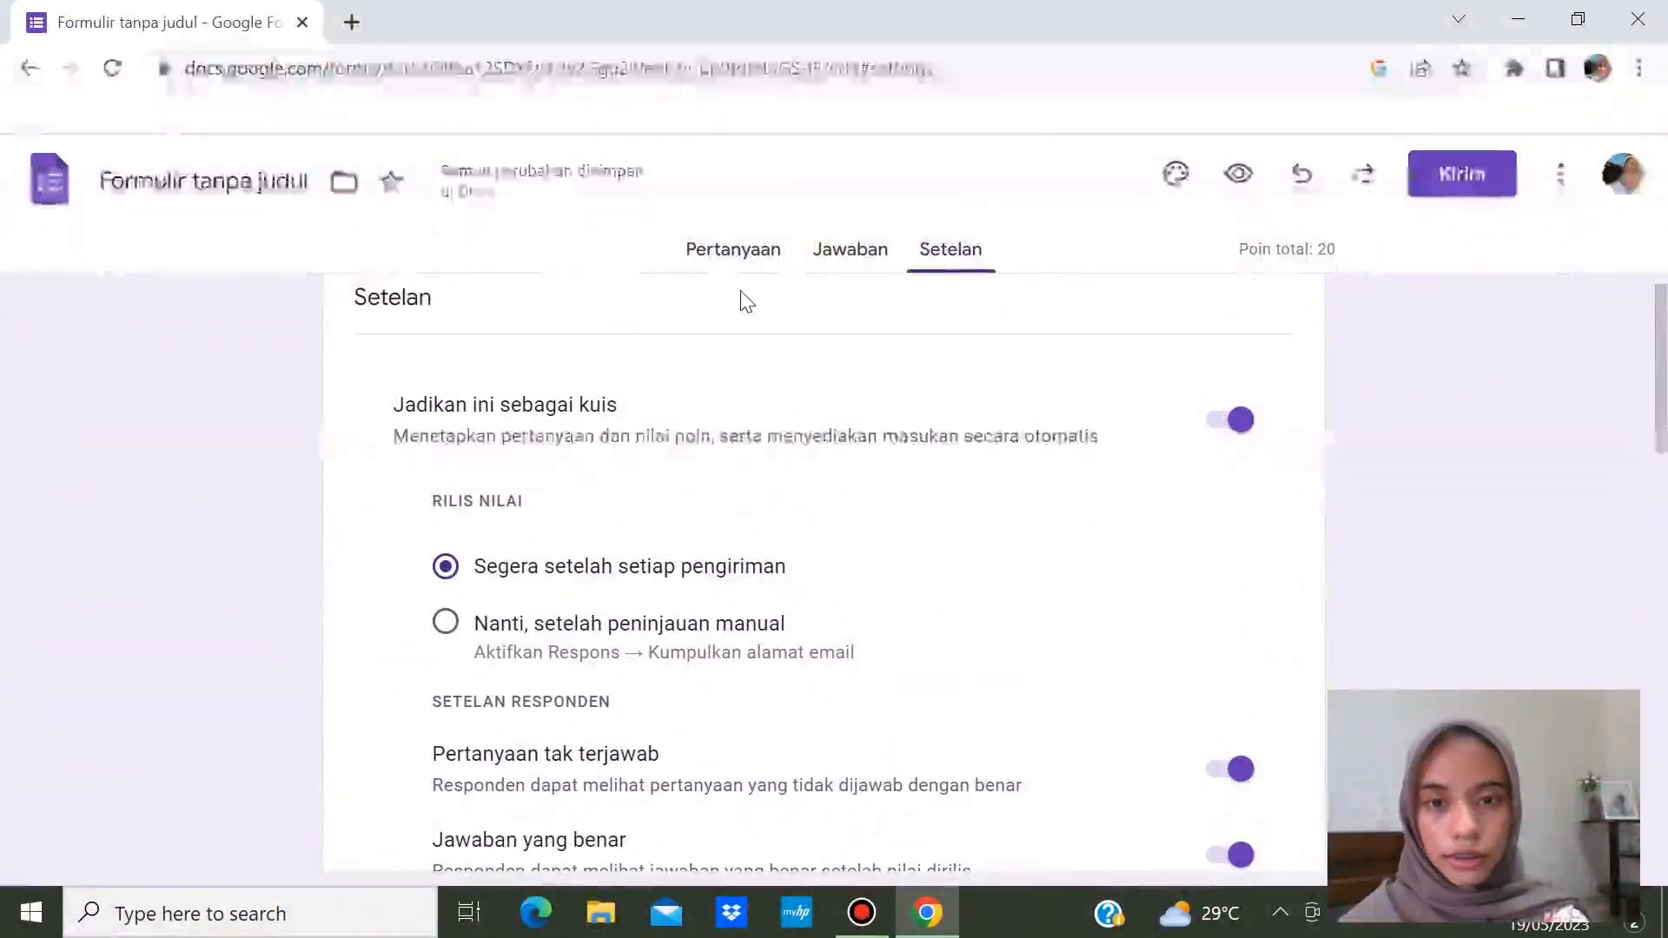
left_click(744, 258)
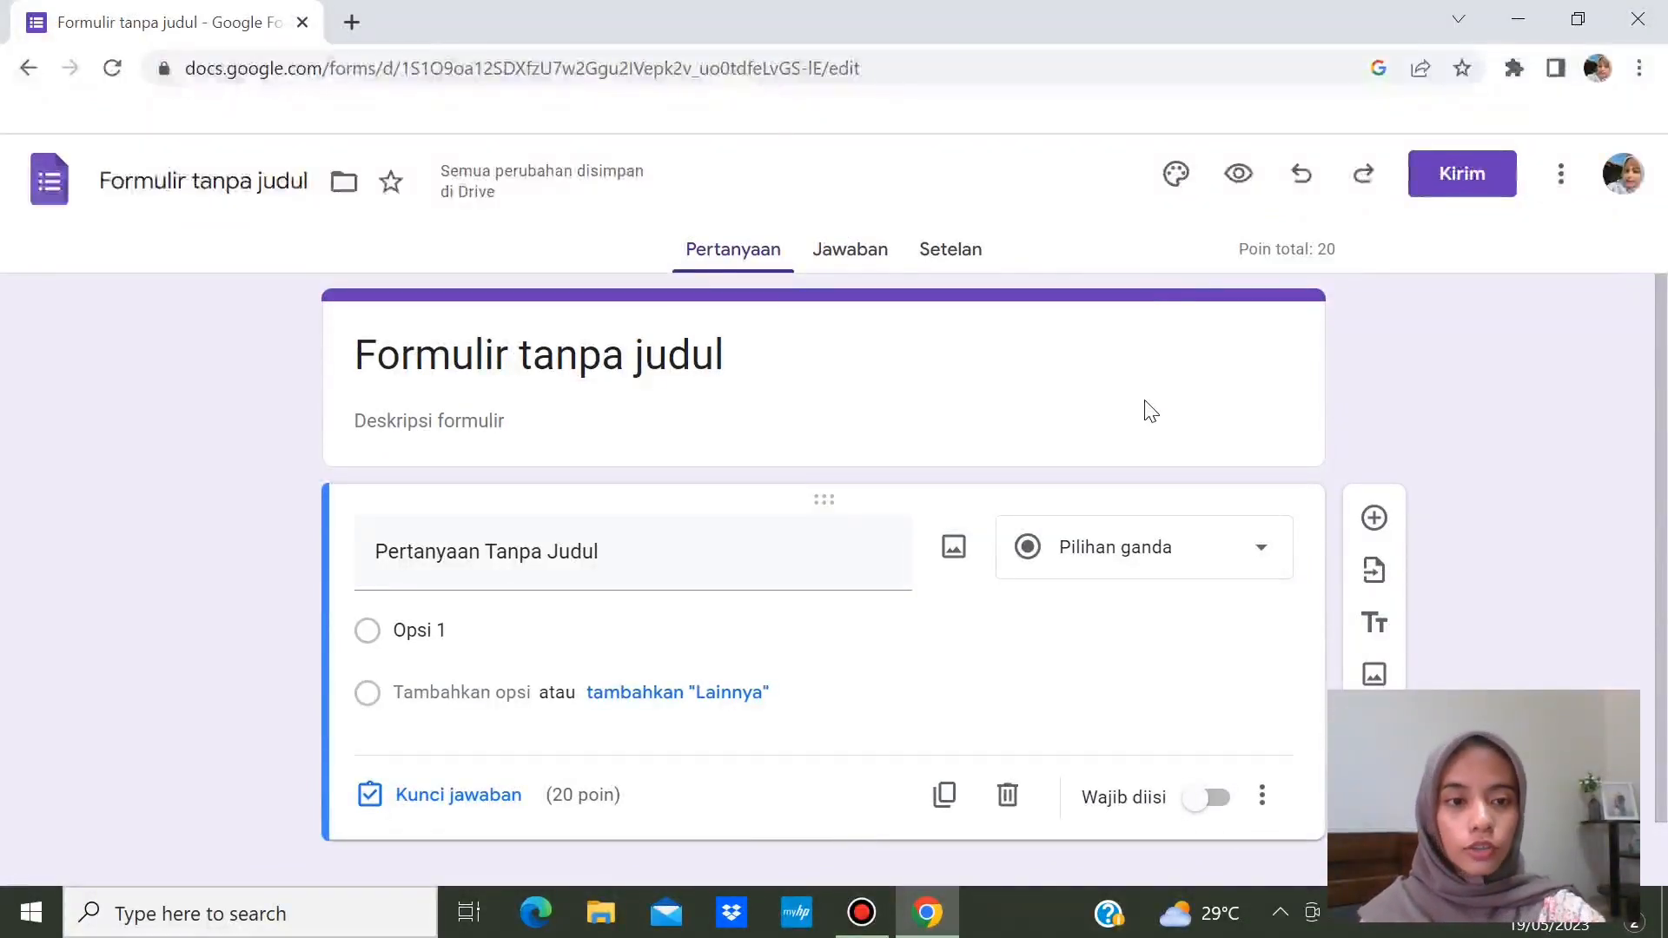
- Pick the green Warna swatch in the theme panel and bring up the Header image picker
left_click(1176, 176)
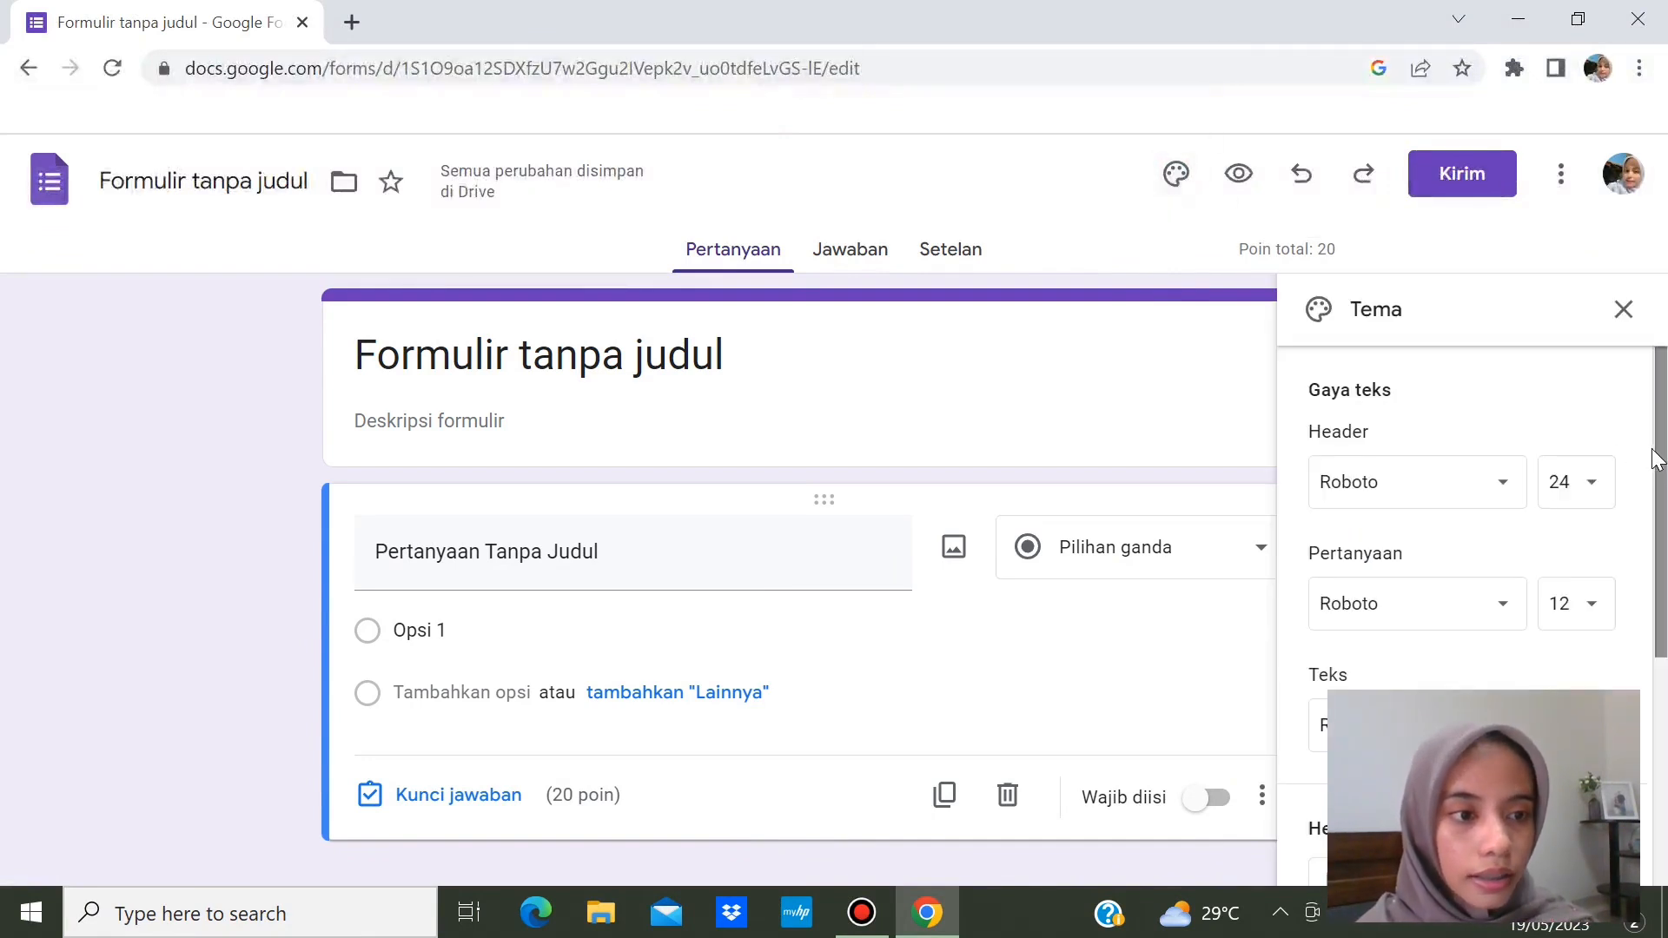
left_click_drag(1661, 458, 1663, 779)
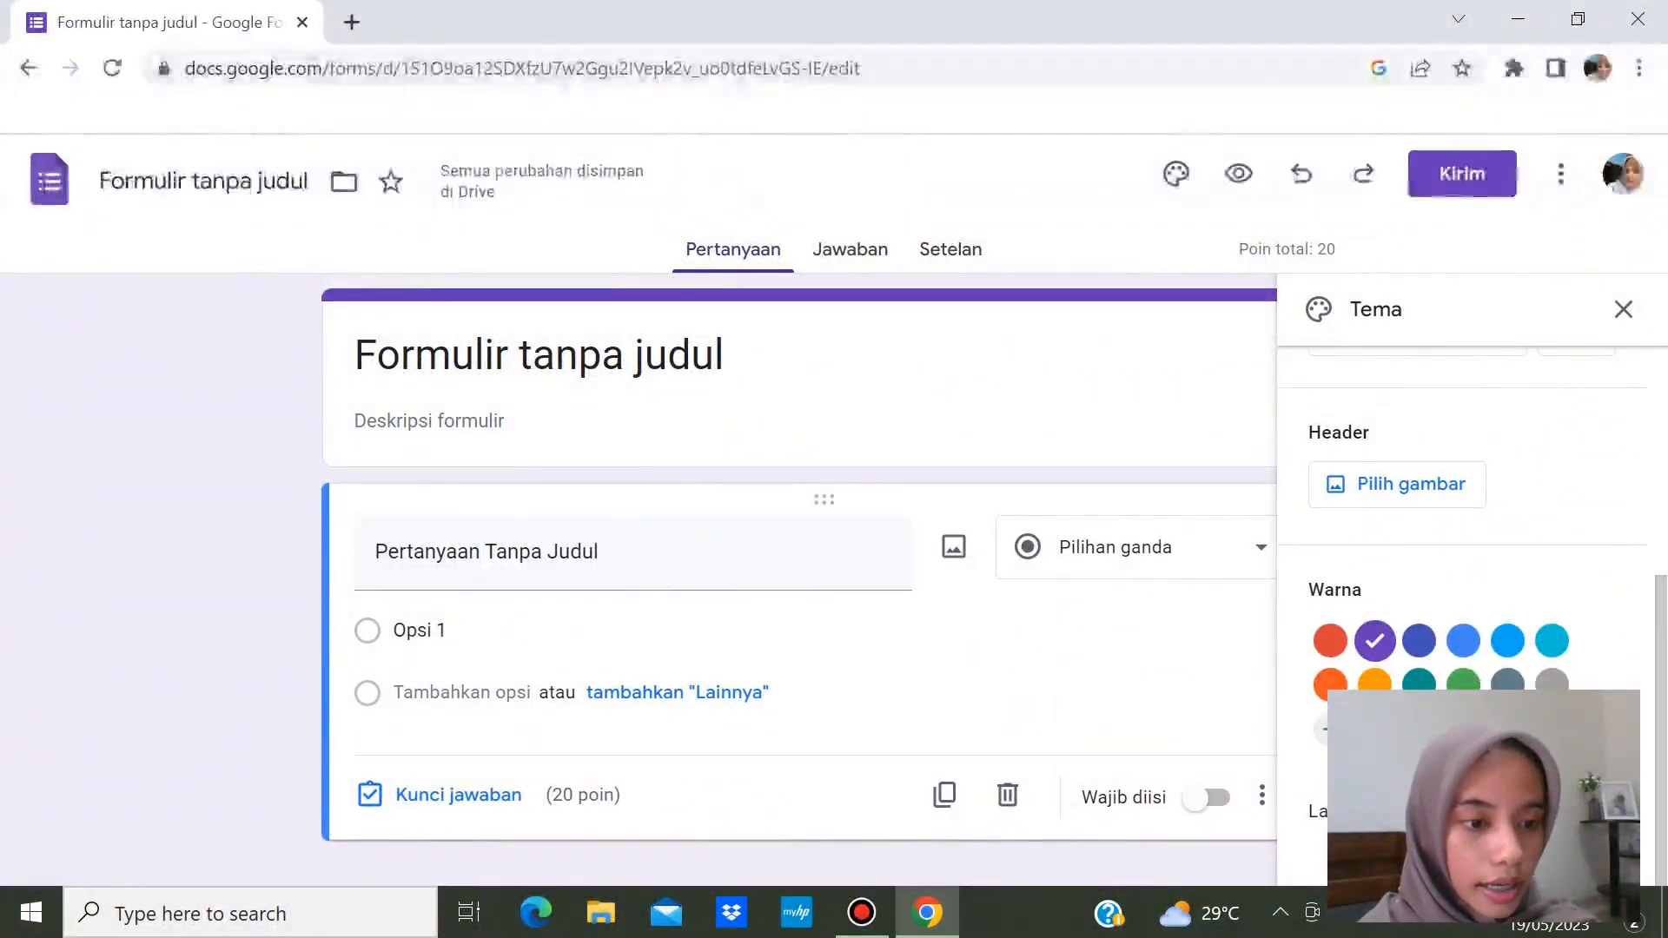
left_click(1553, 683)
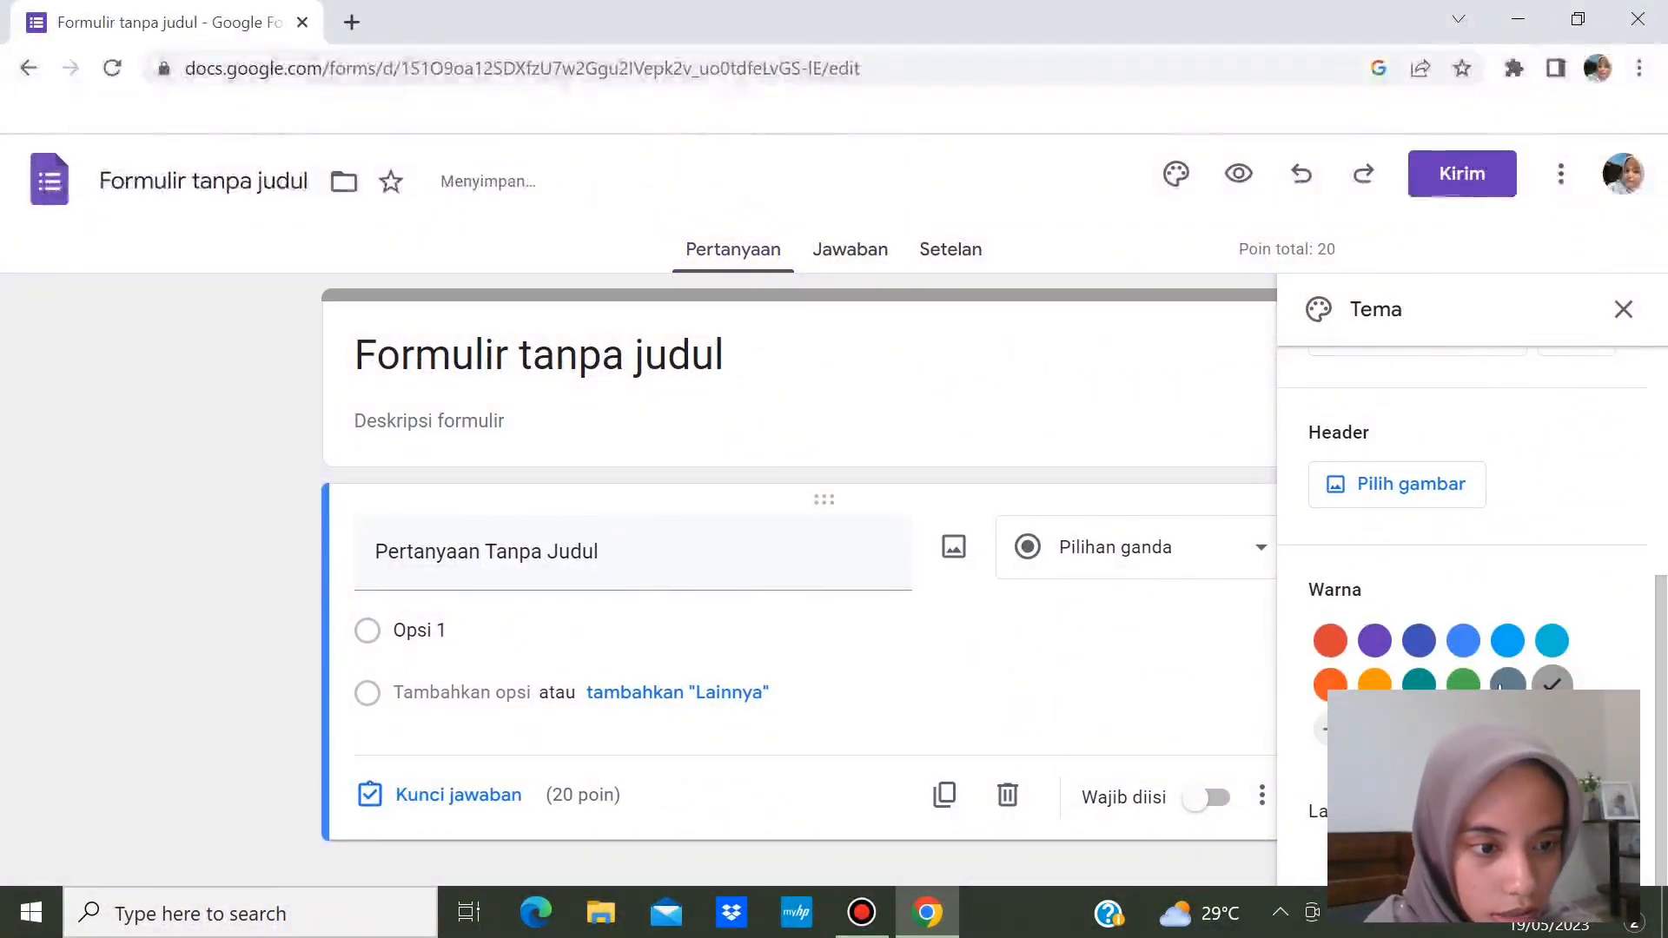
left_click(1463, 684)
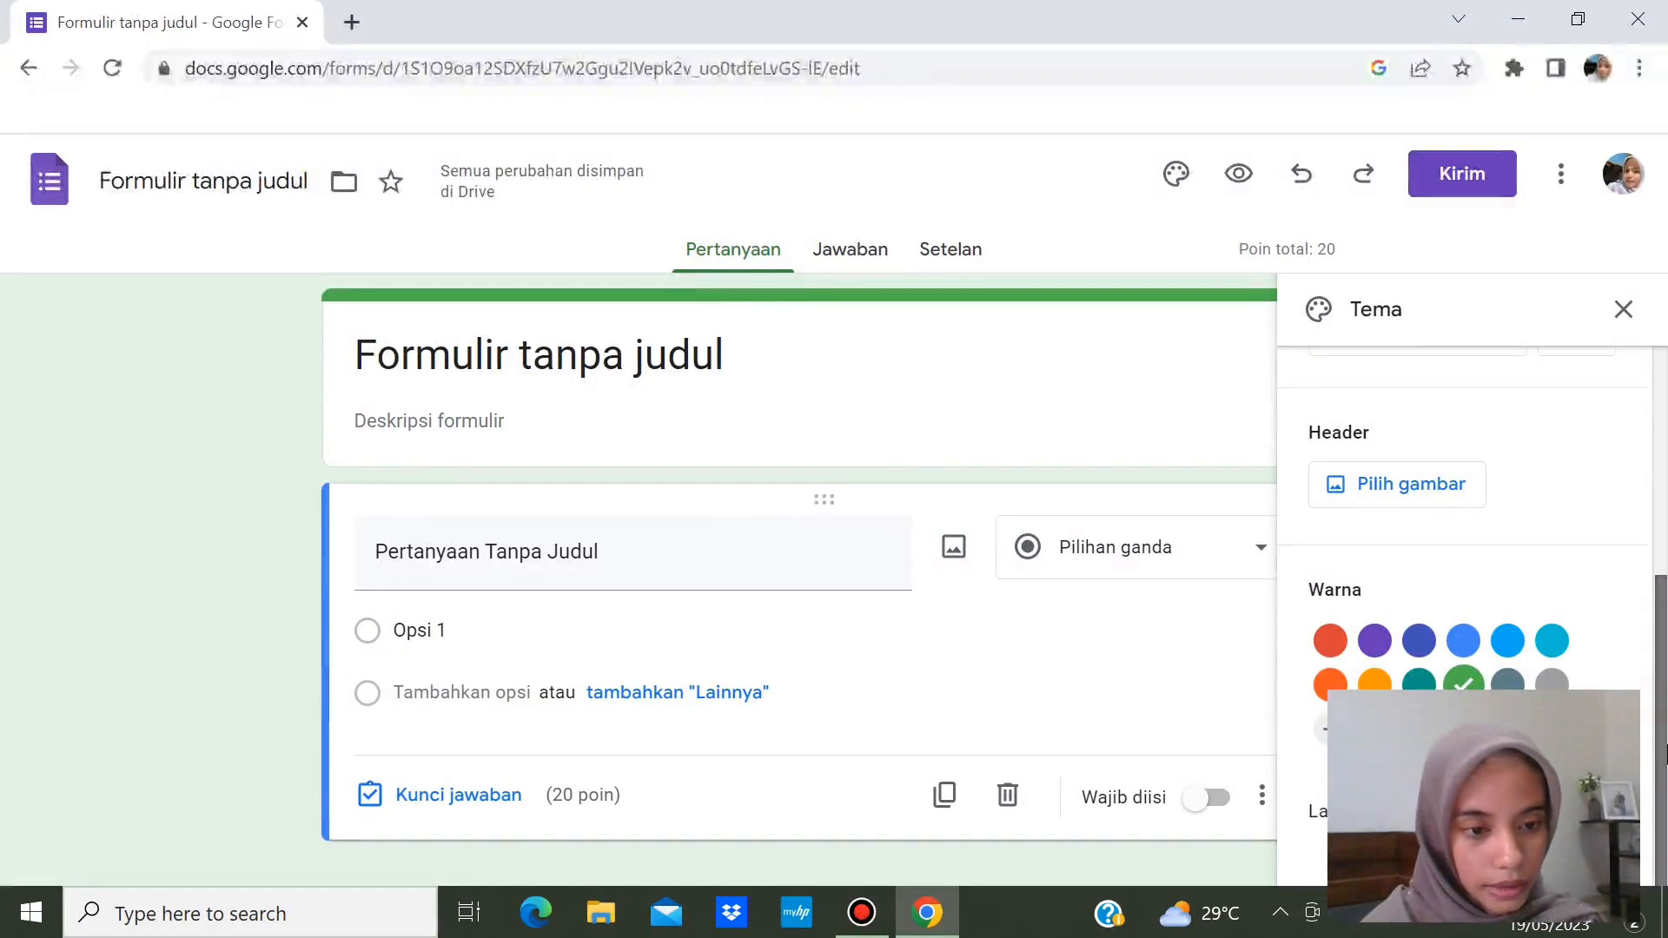
left_click(1407, 489)
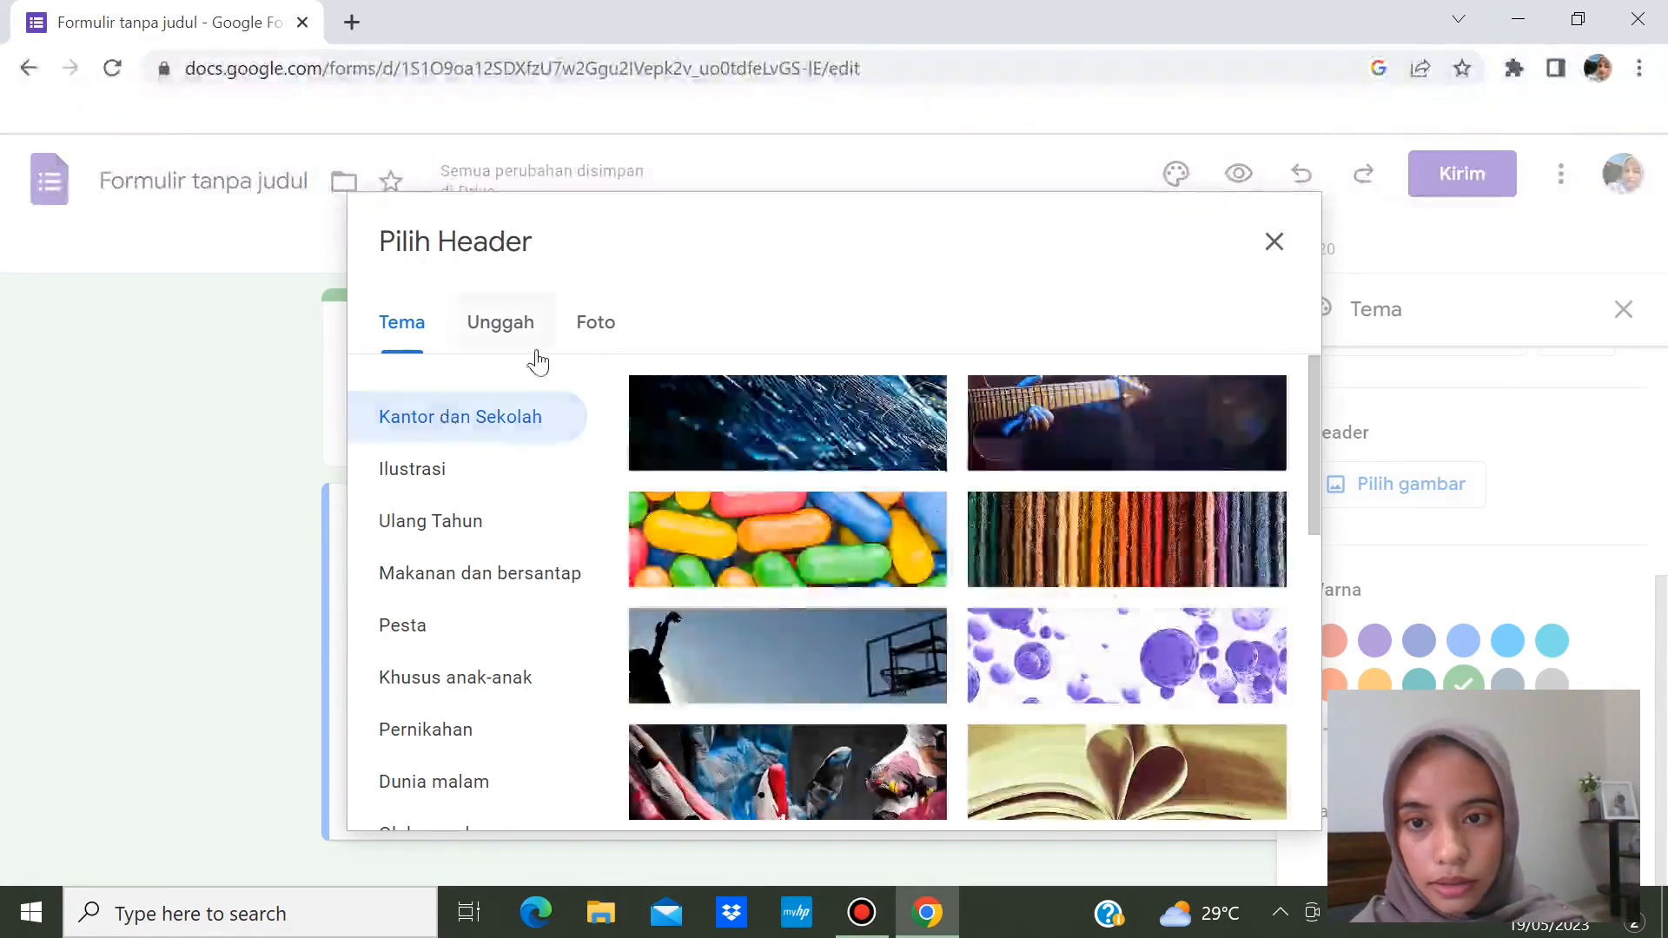
- Upload 'WhatsApp Image 2023-05-18 at 18.30.11 (1)' as the header and crop it over the butterflies
left_click(500, 326)
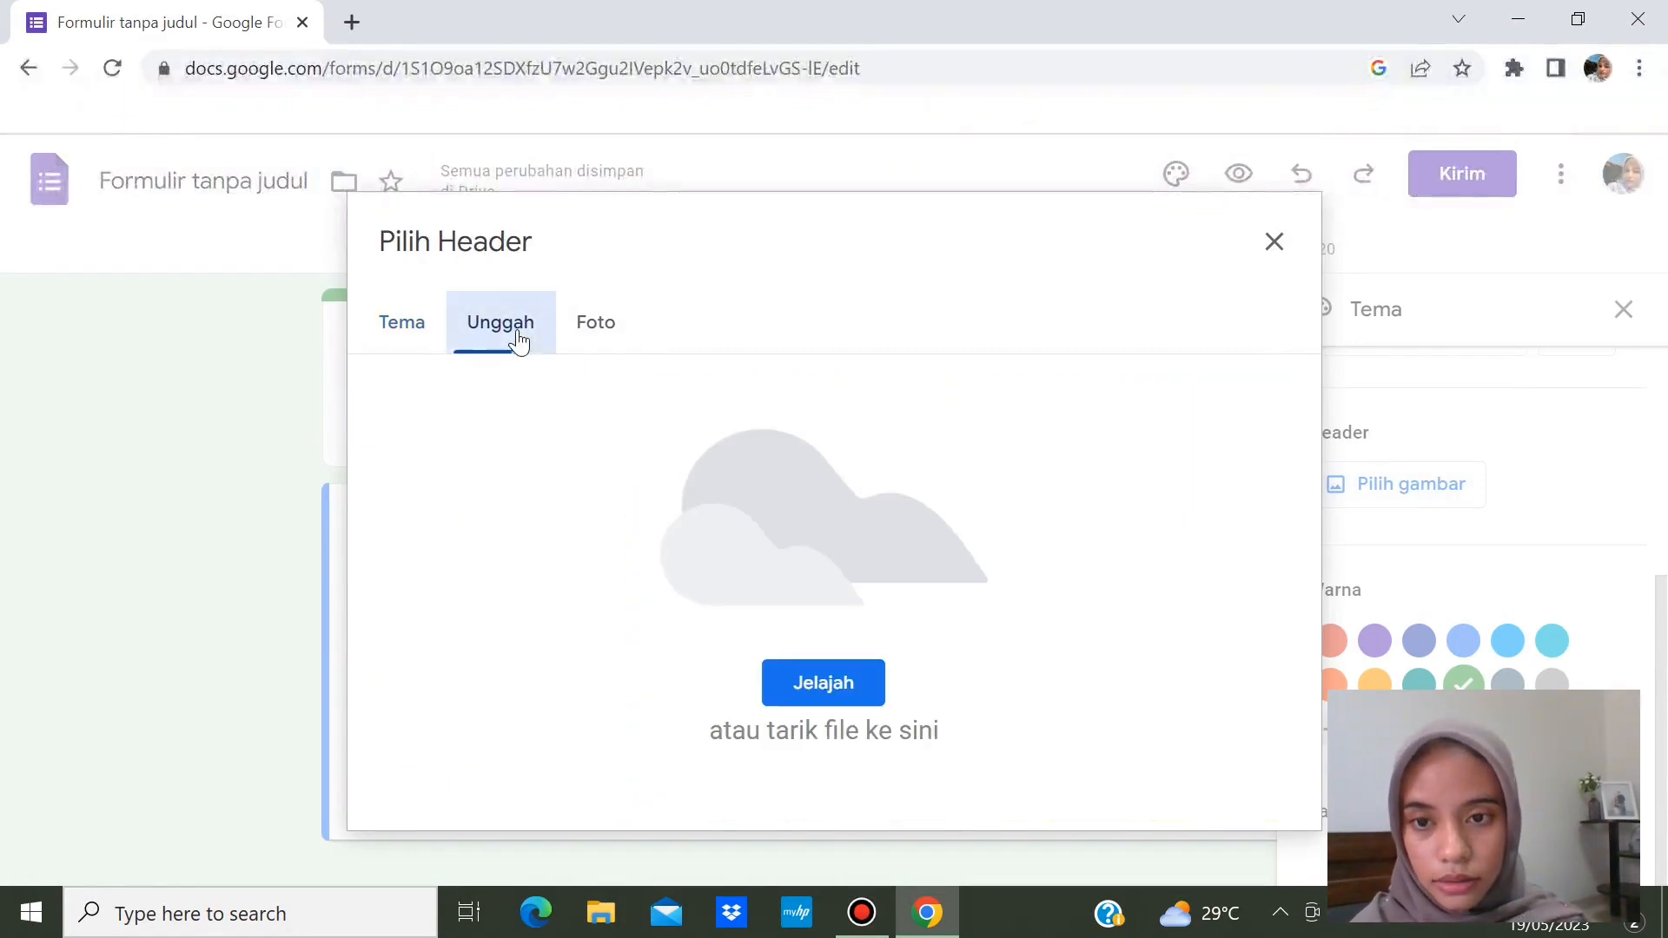
left_click(821, 678)
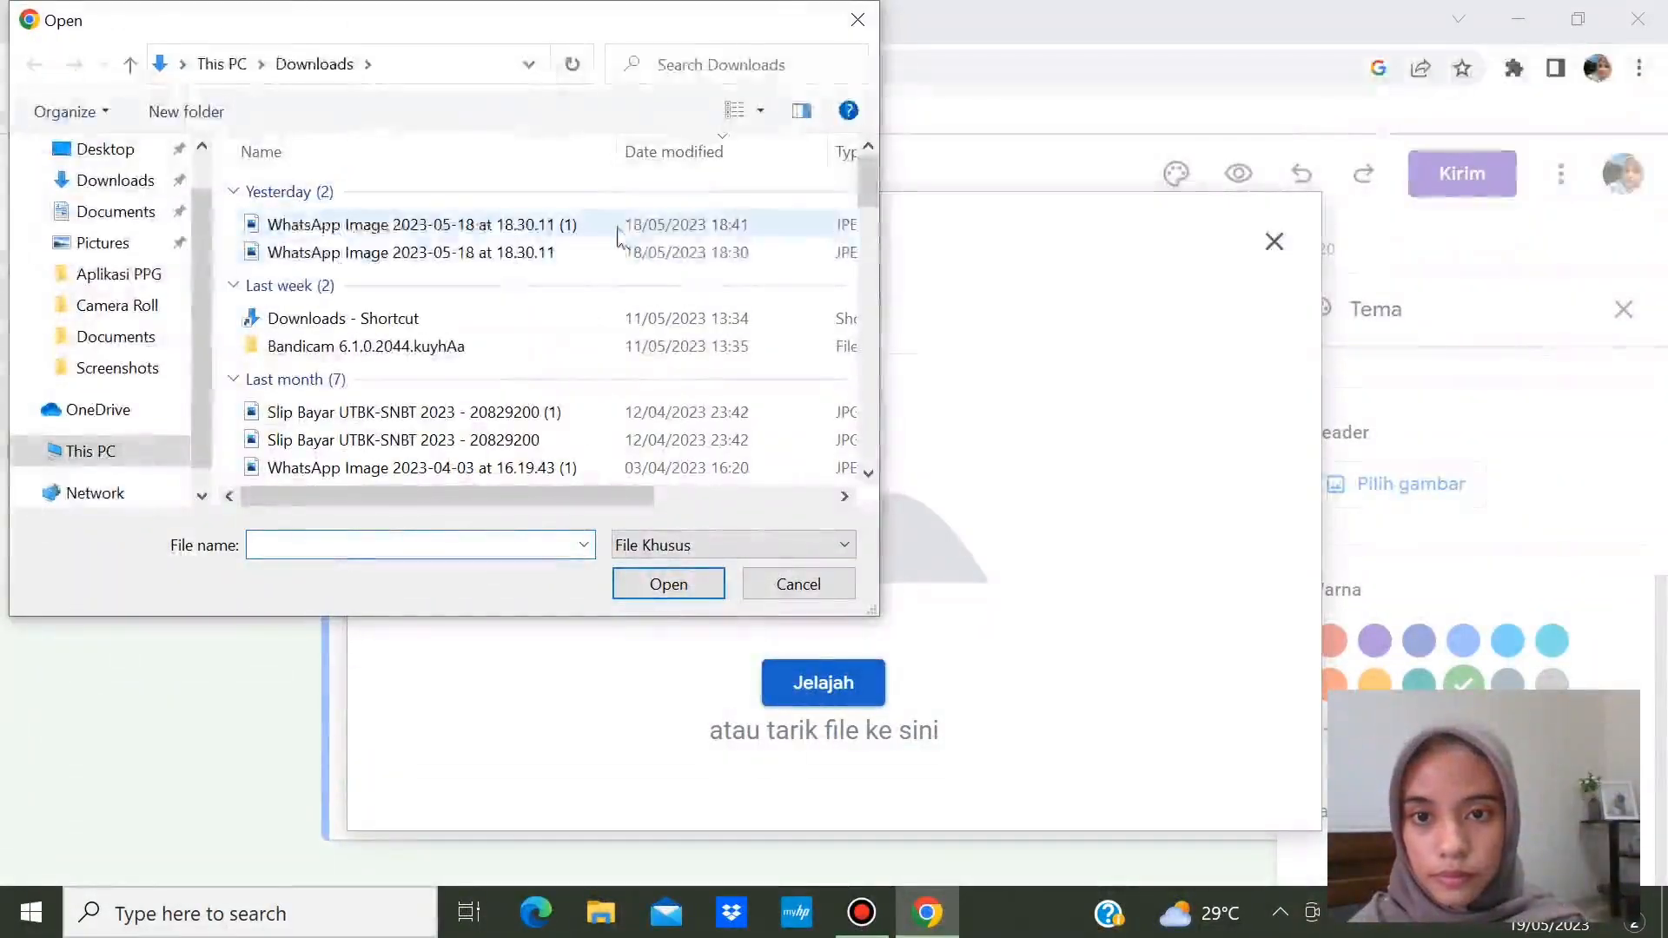
left_click(618, 225)
left_click(695, 577)
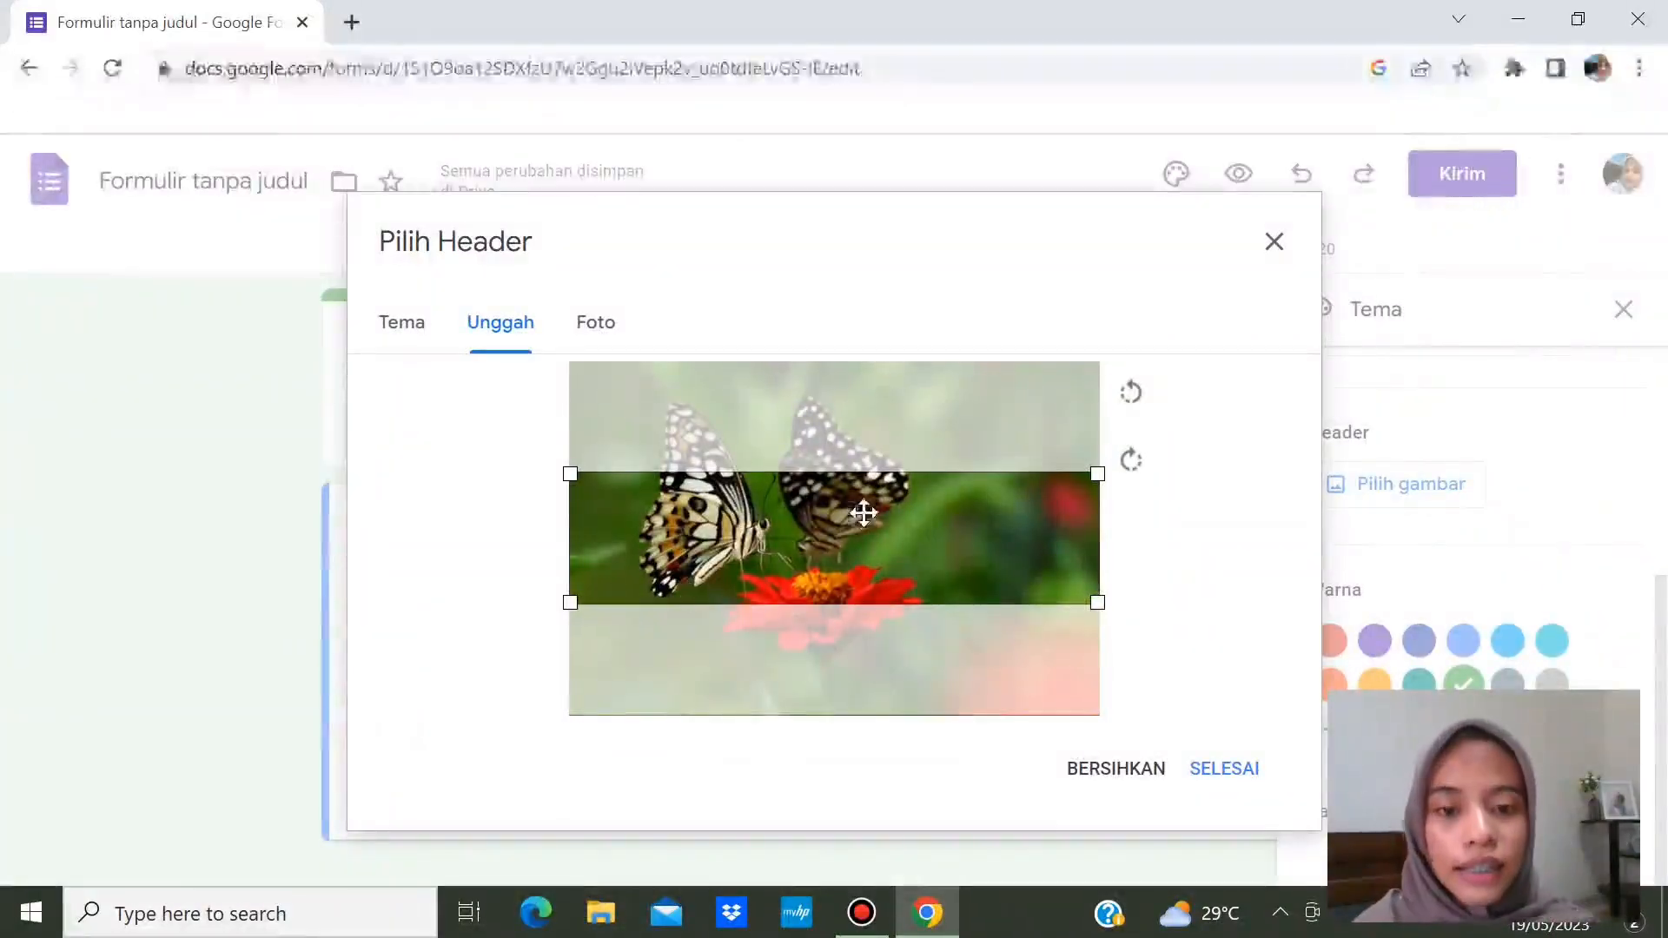
left_click_drag(850, 548, 884, 565)
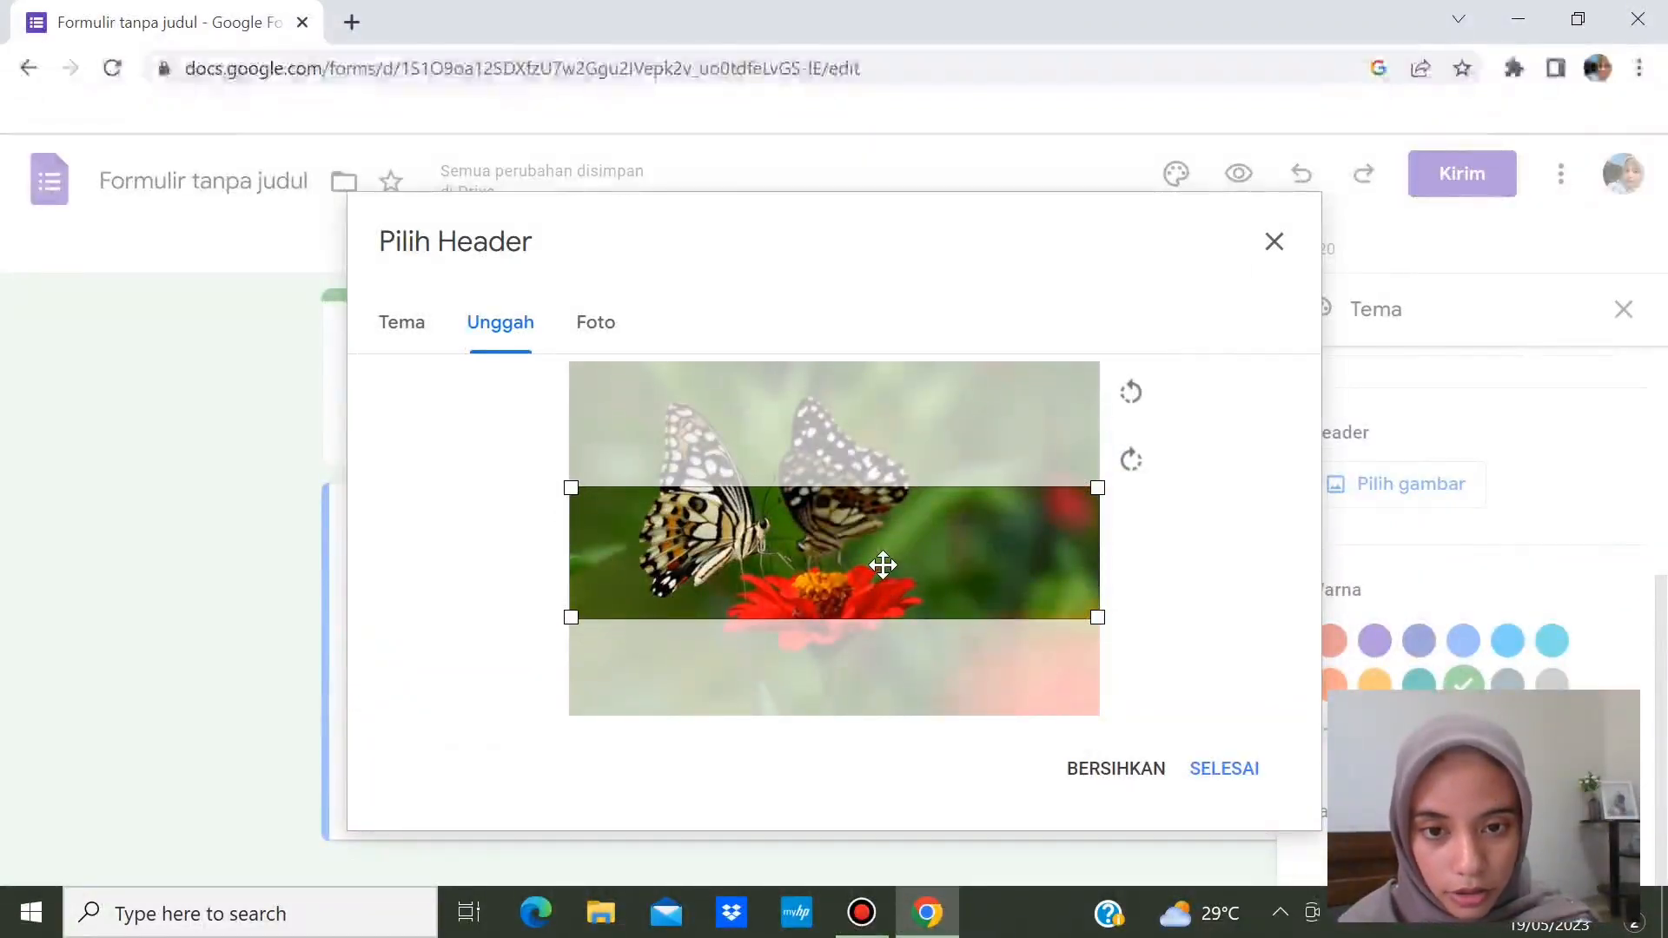
left_click_drag(882, 564, 887, 555)
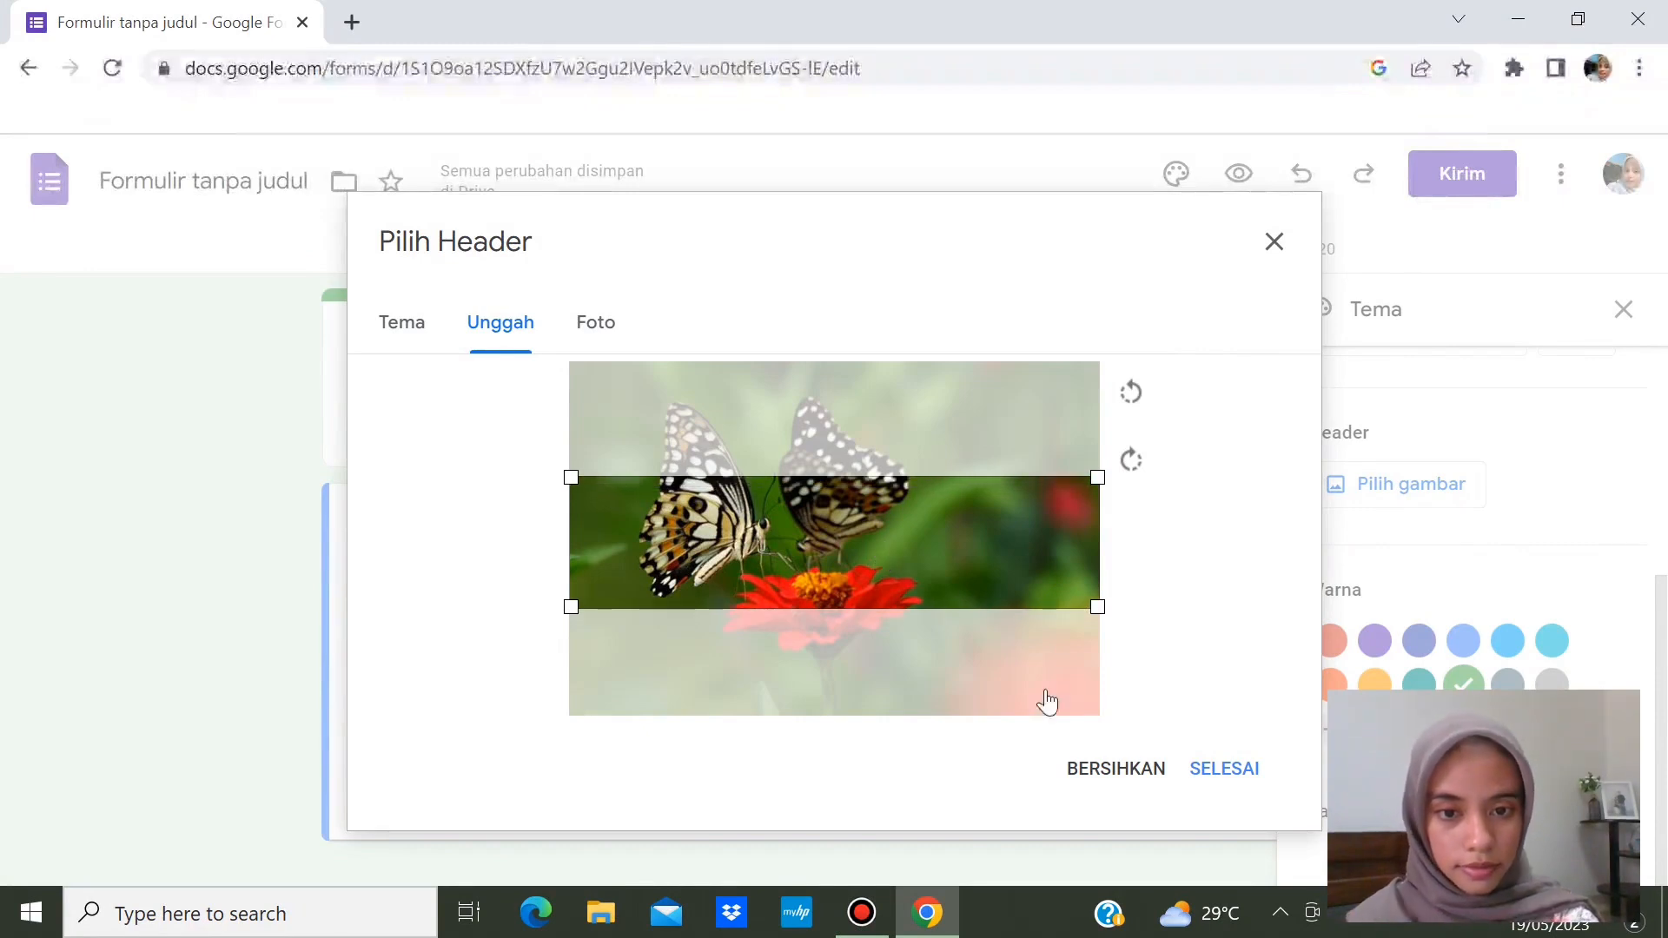
- Apply the cropped header, switch the theme colour to dark green, and close the theme settings
left_click(1237, 781)
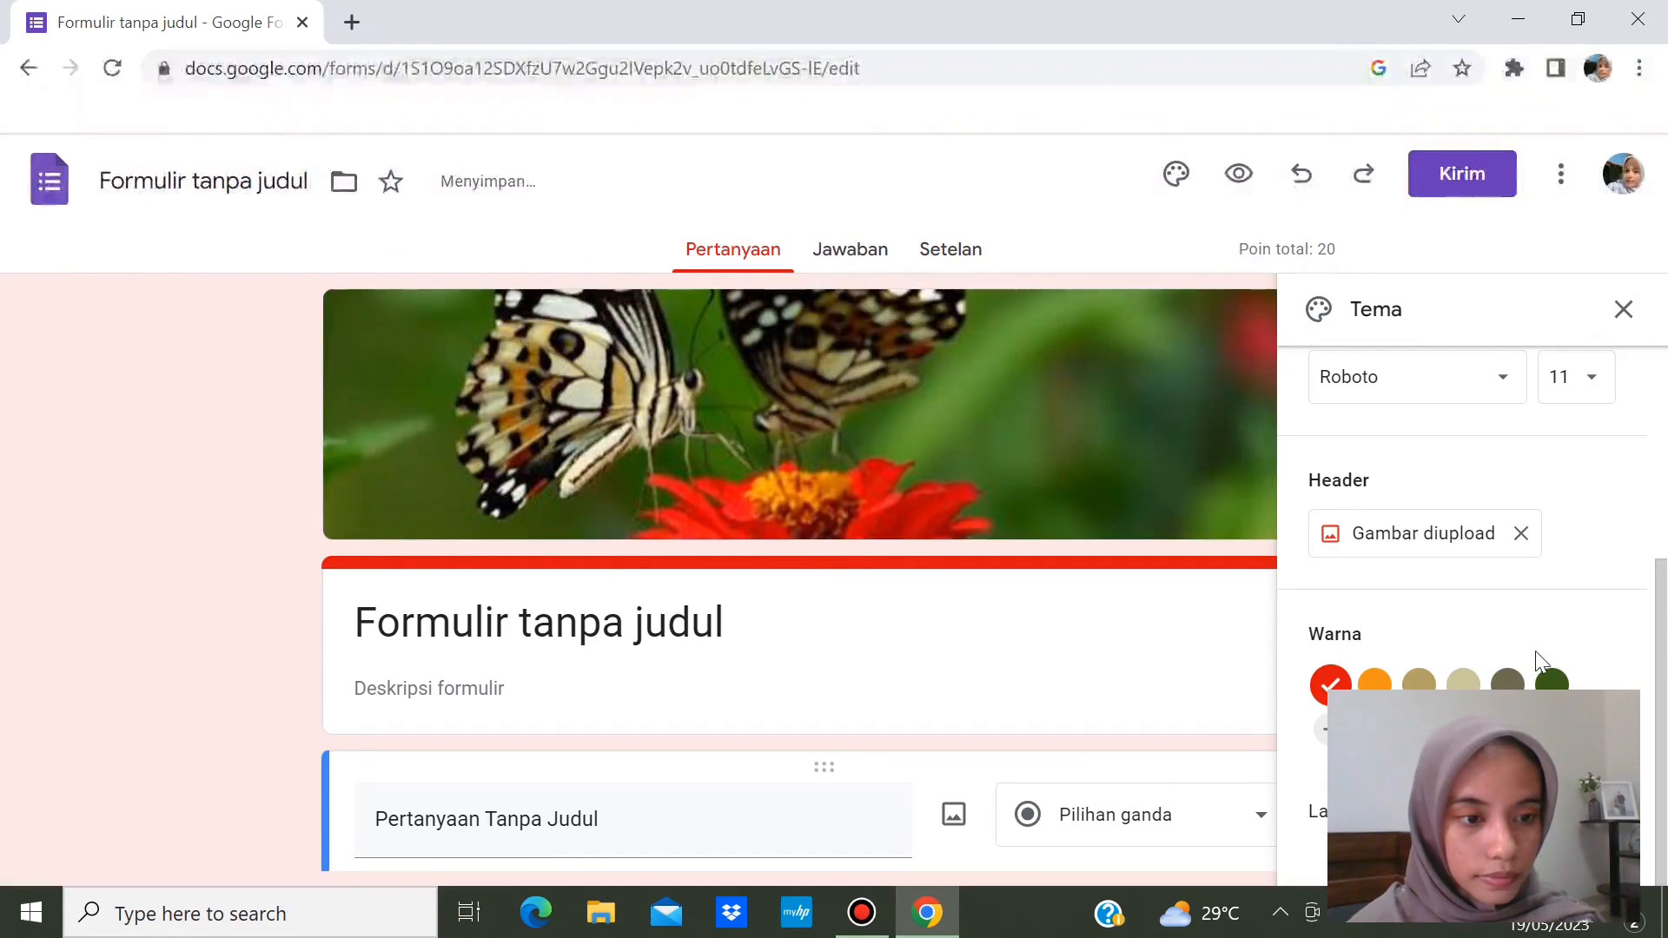
left_click(1554, 683)
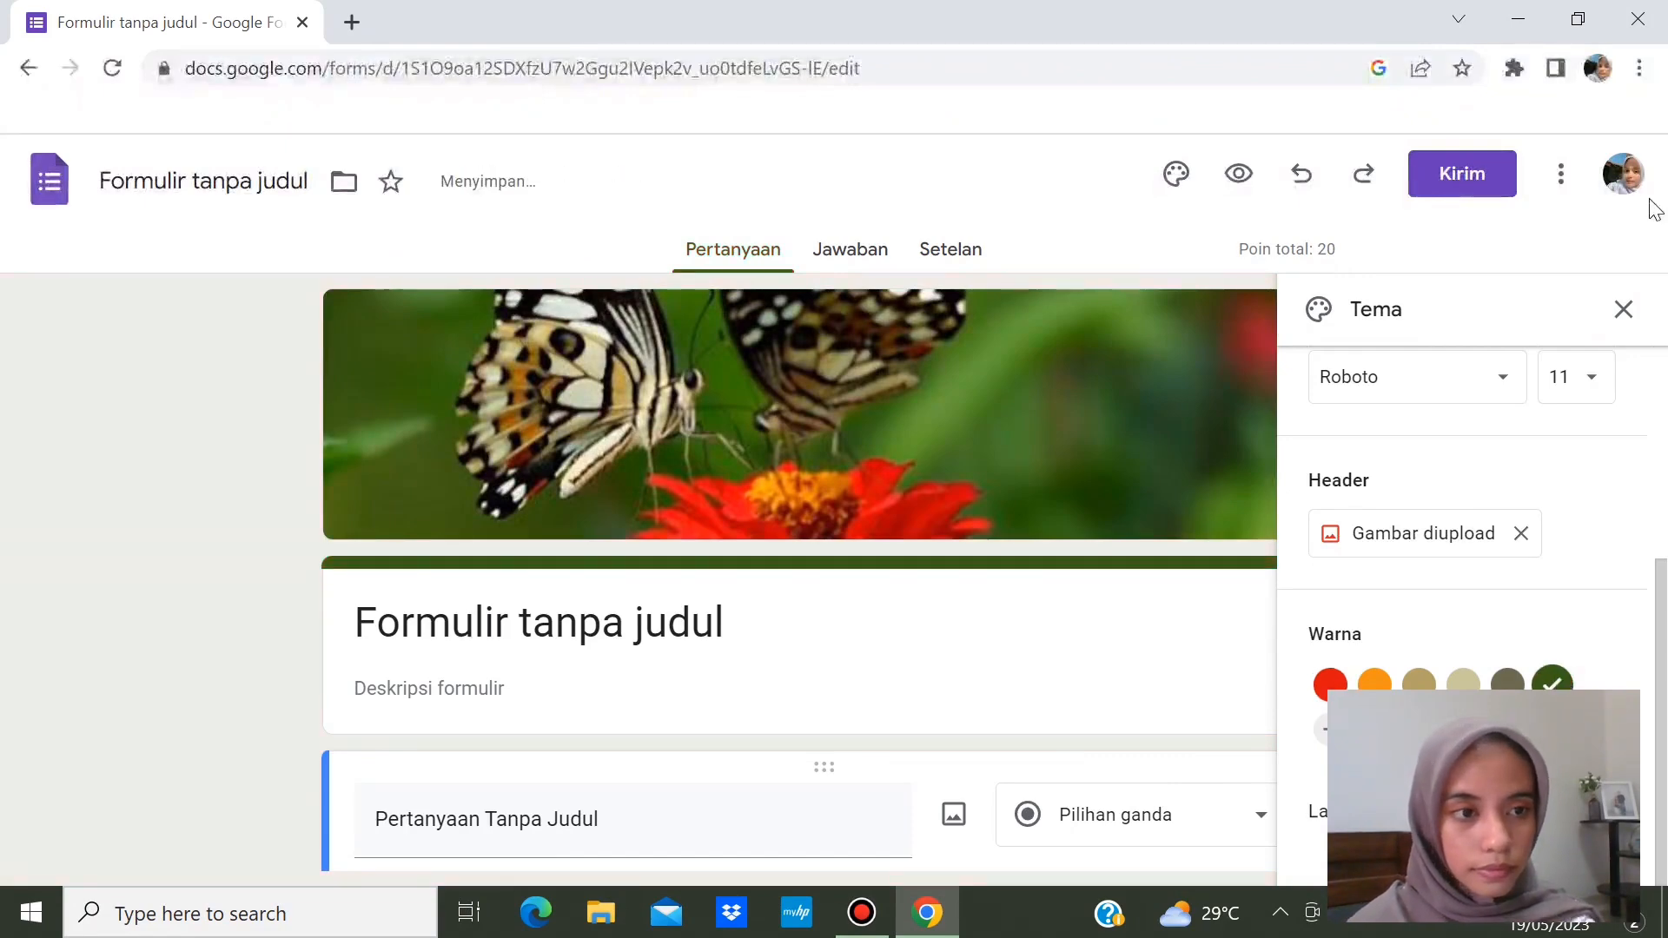
left_click(1625, 311)
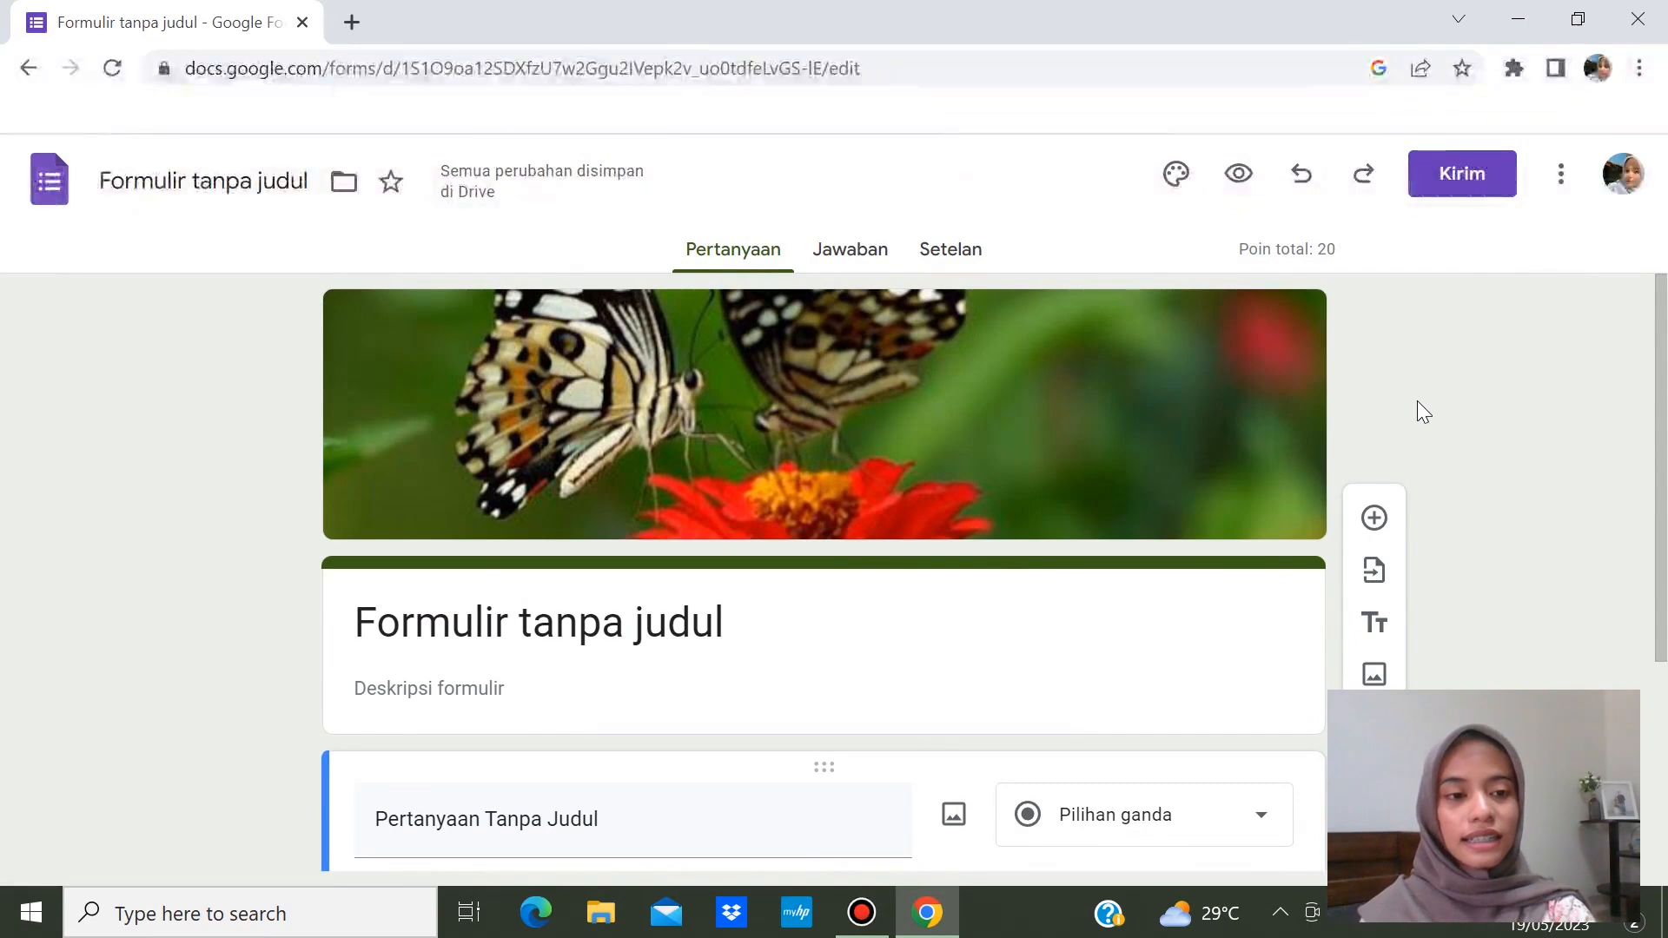
- Replace the old form title with 'Ulangan Harian (Simbiosis)'
scroll(1664, 534, "down", 1)
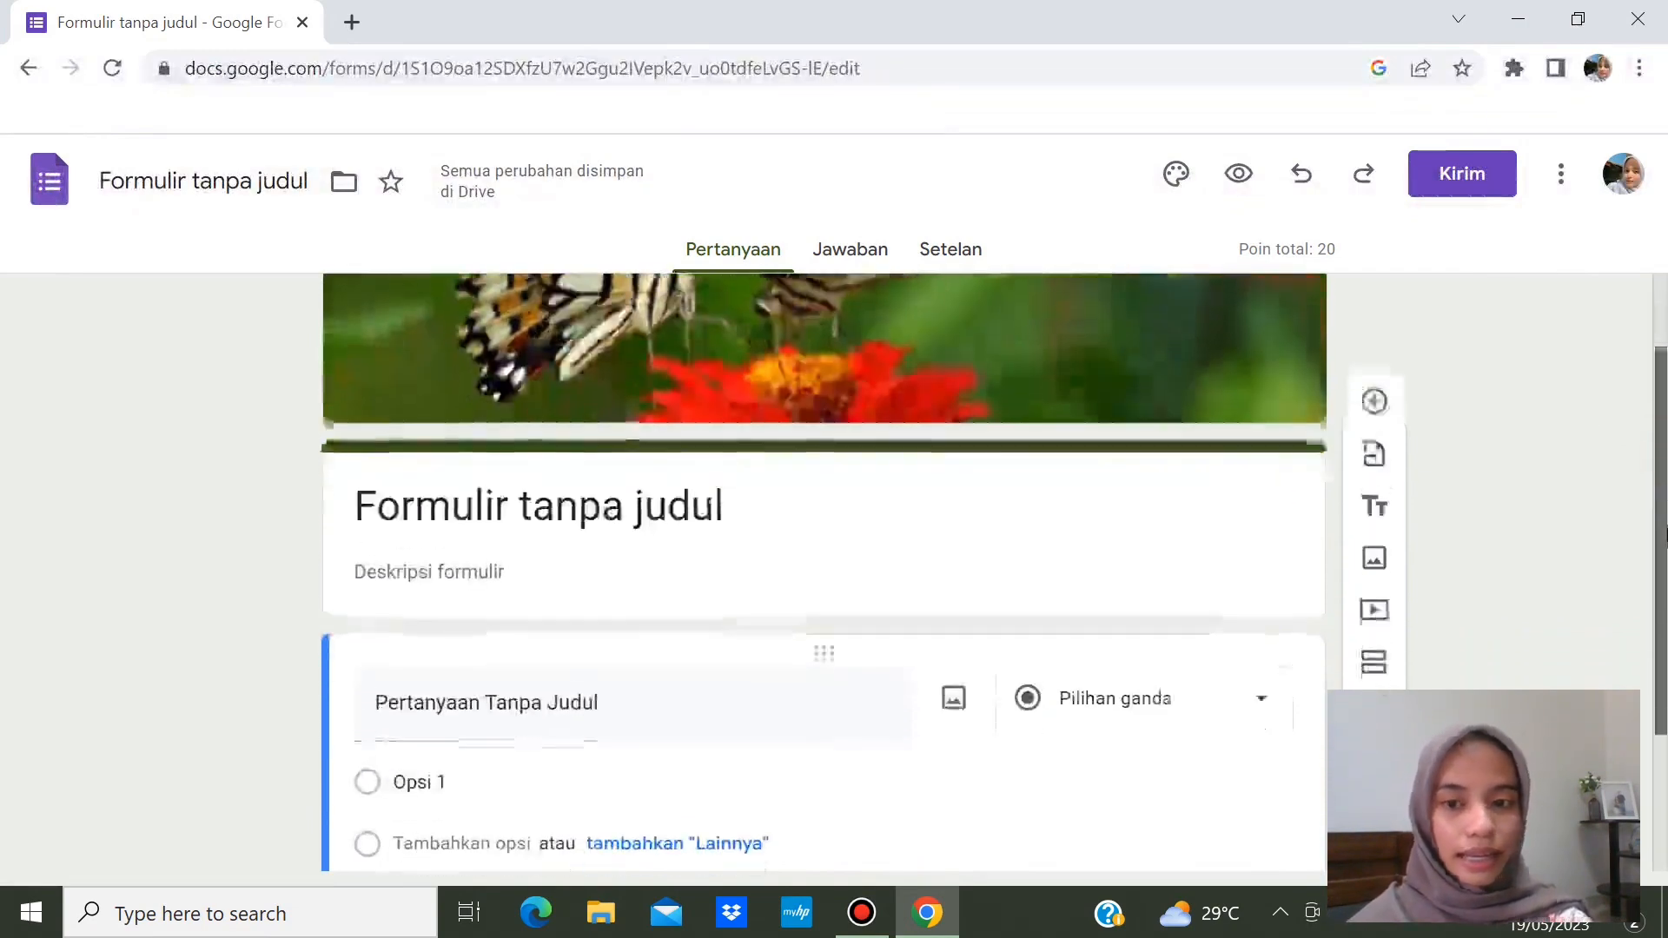
left_click(782, 503)
key("BackSpace")
key("BackSpace")
key("BackSpace")
key("BackSpace")
key("BackSpace")
key("BackSpace")
key("BackSpace")
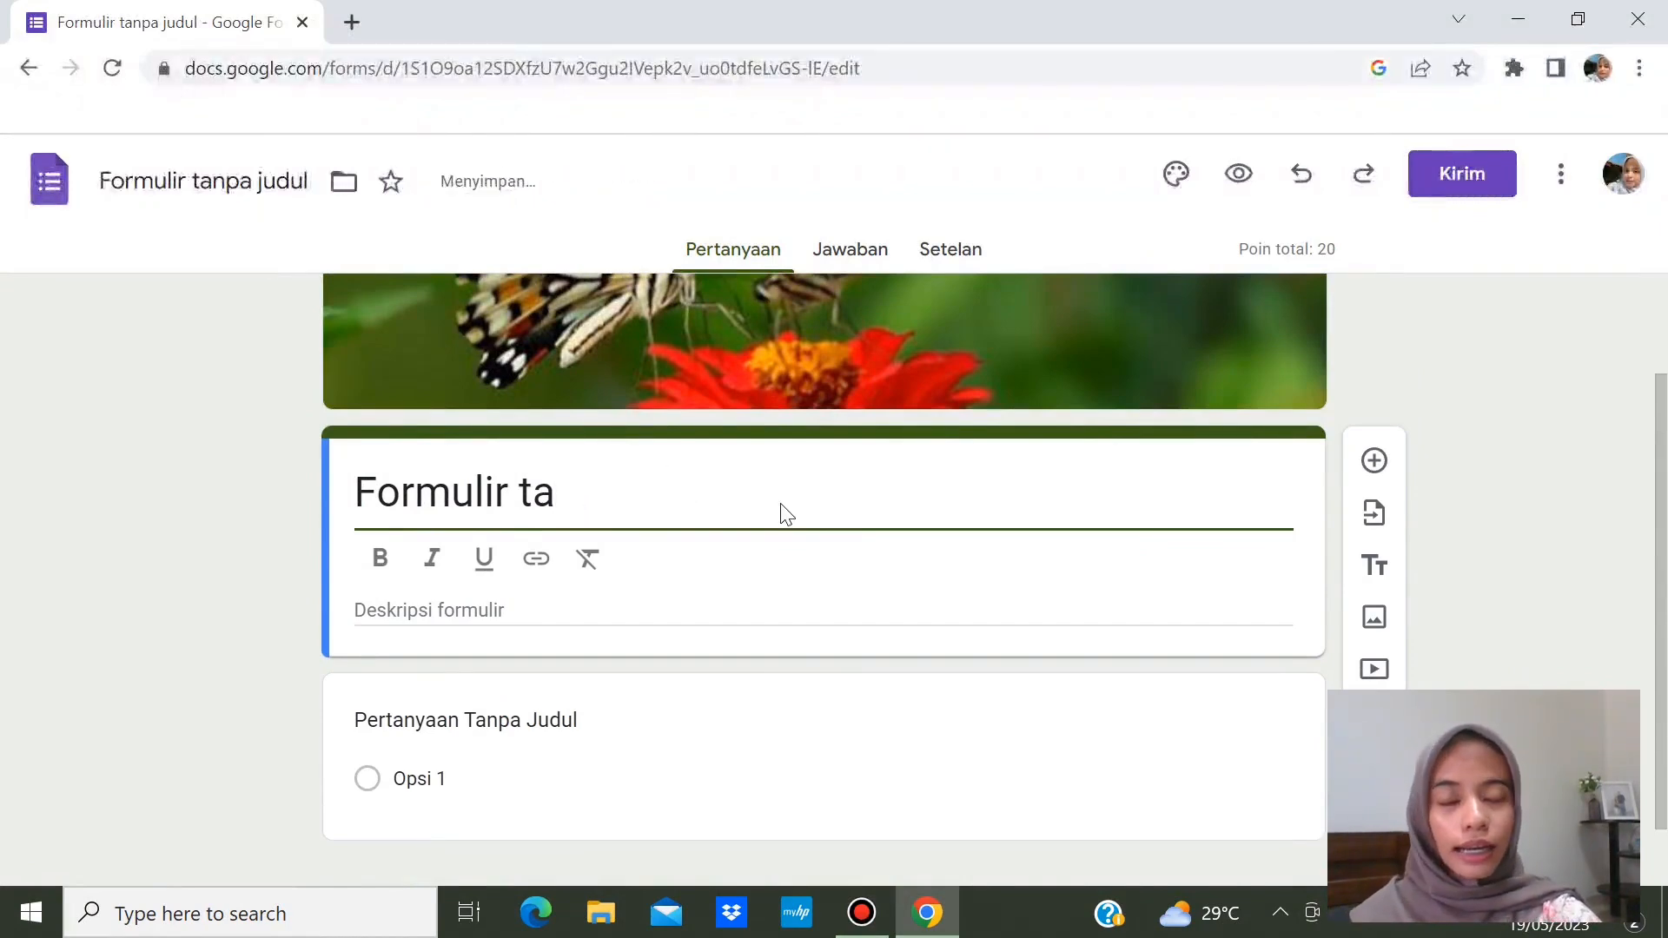
key("BackSpace")
key("BackSpace")
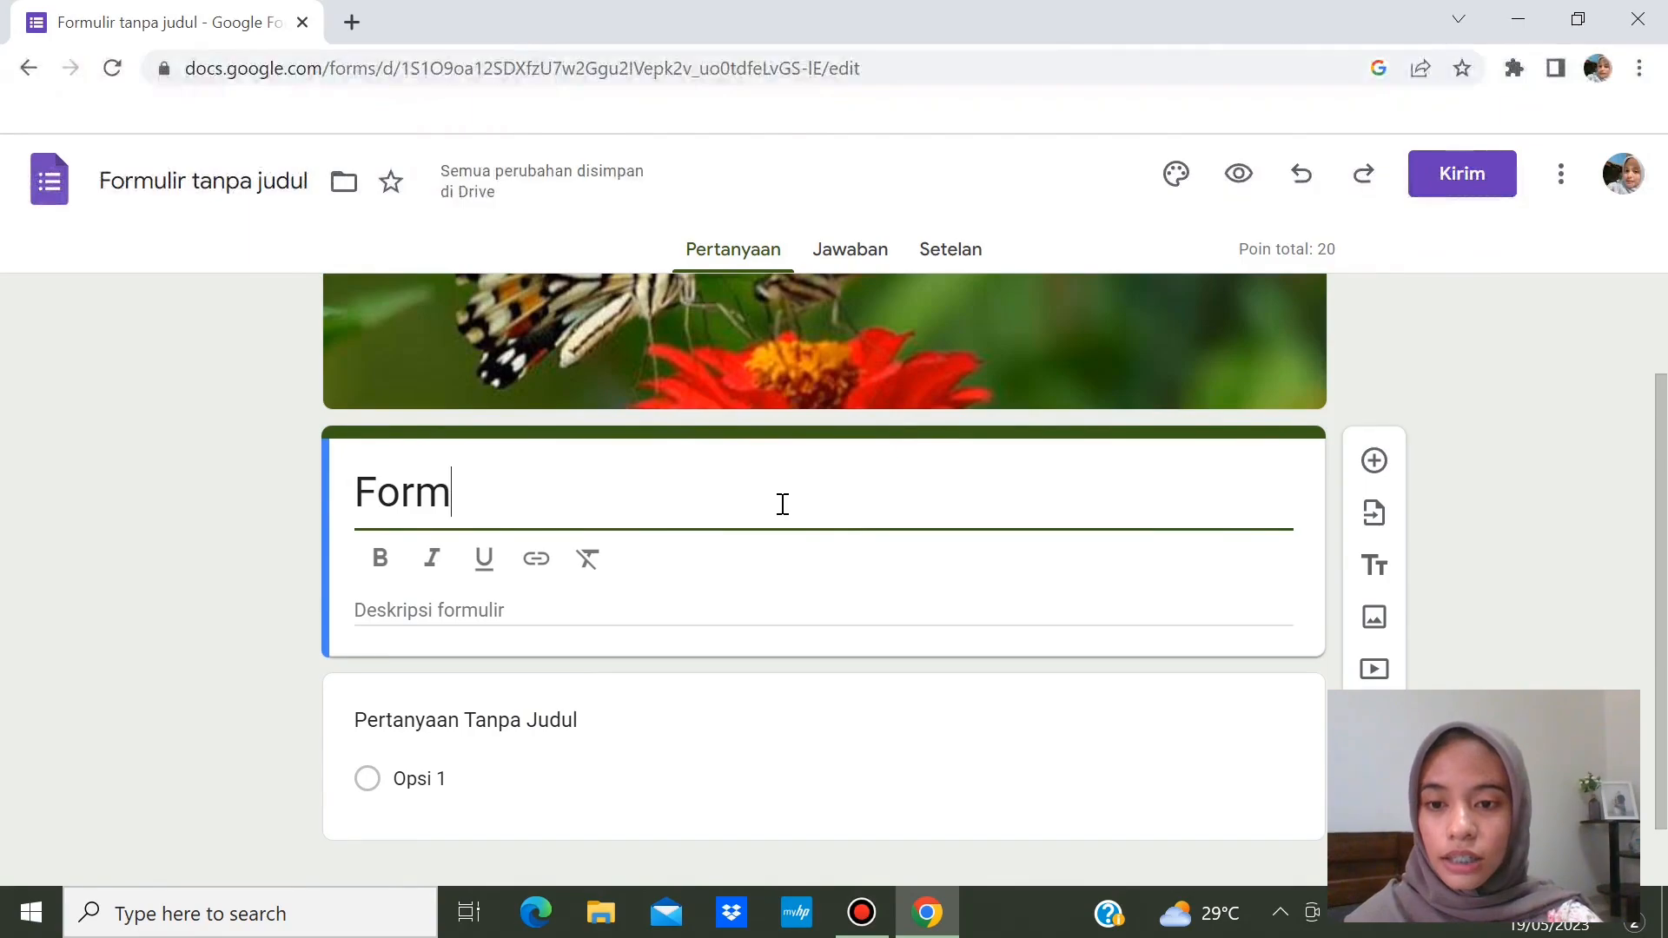
key("BackSpace")
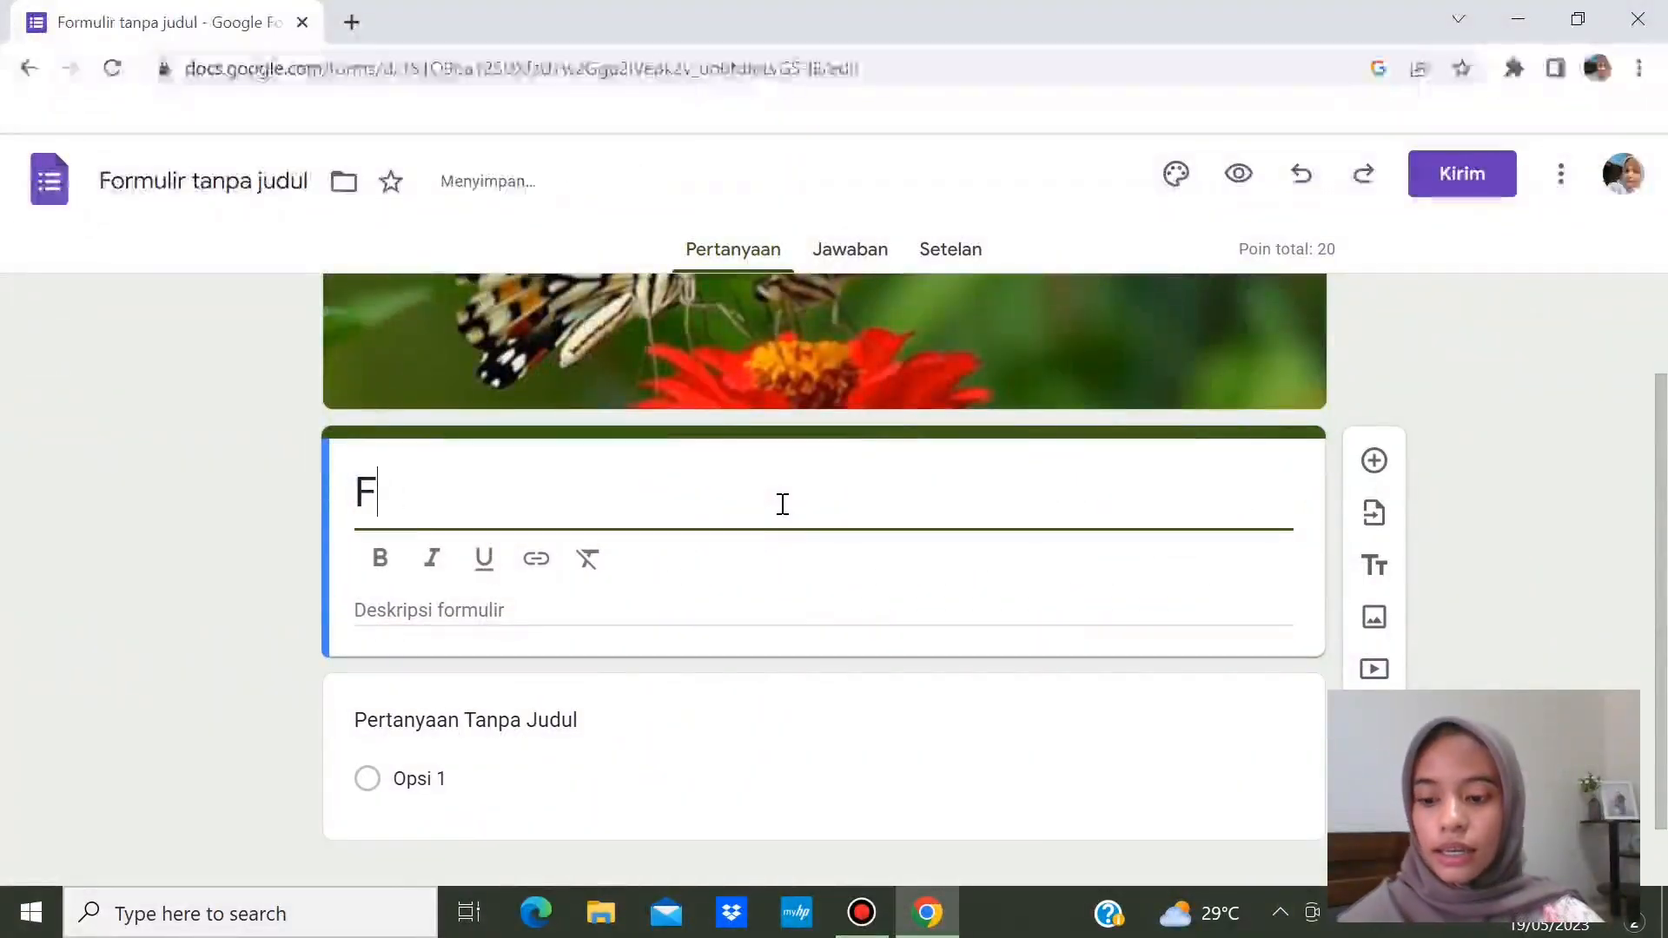
key("BackSpace")
type("Ulan")
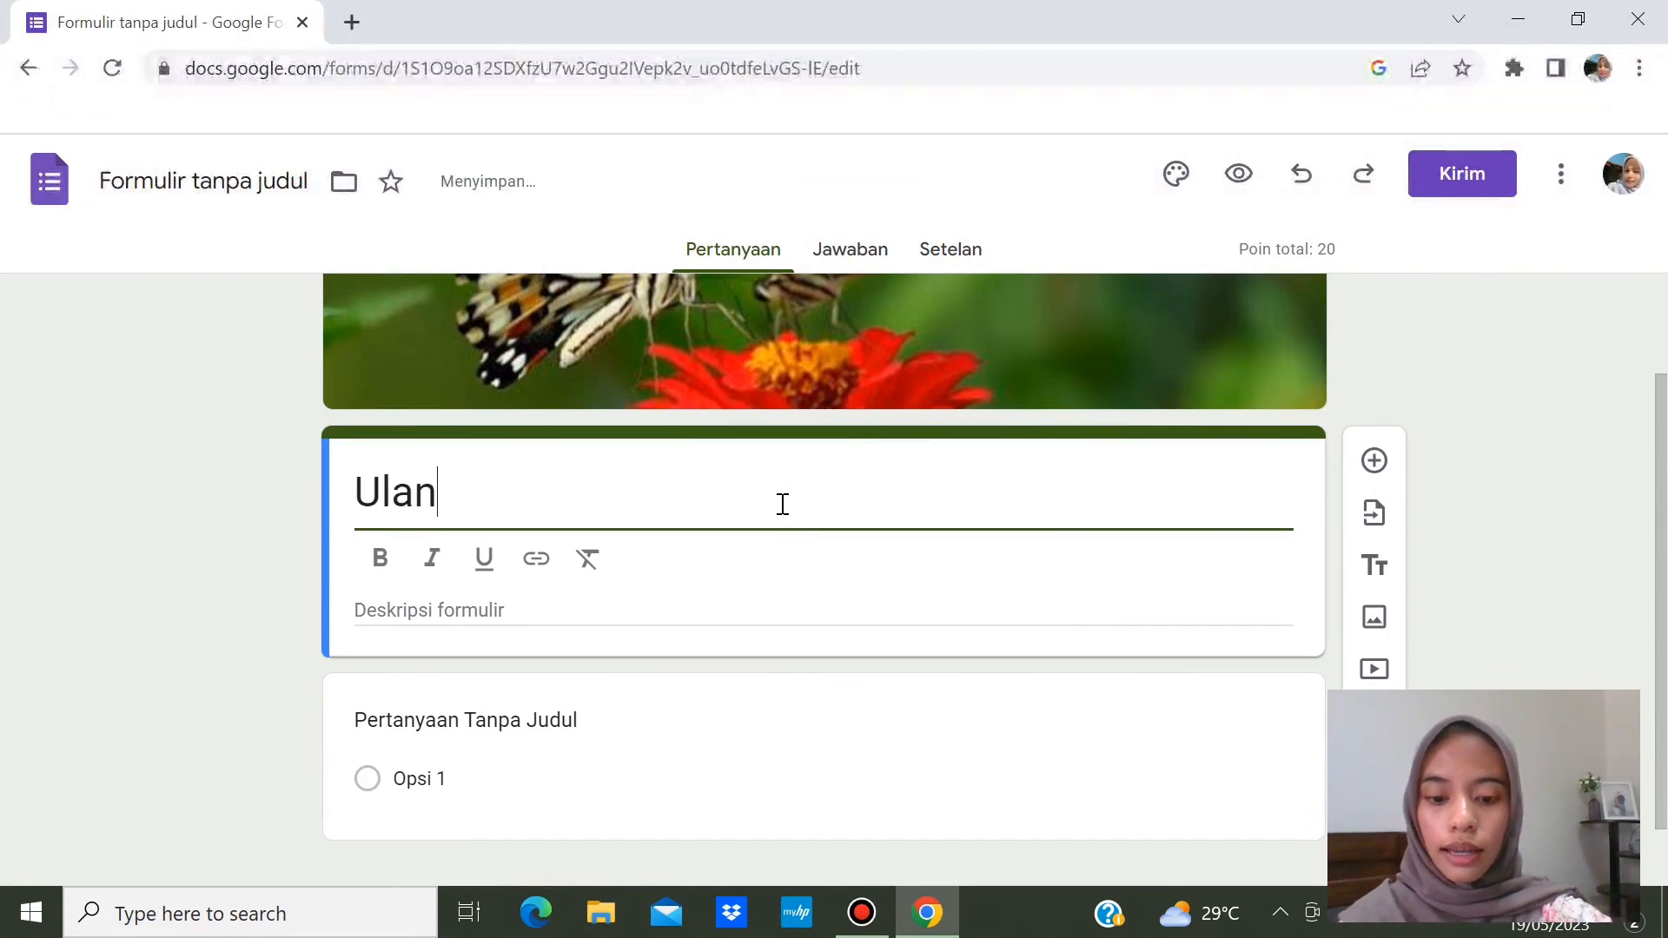
type("gan Har")
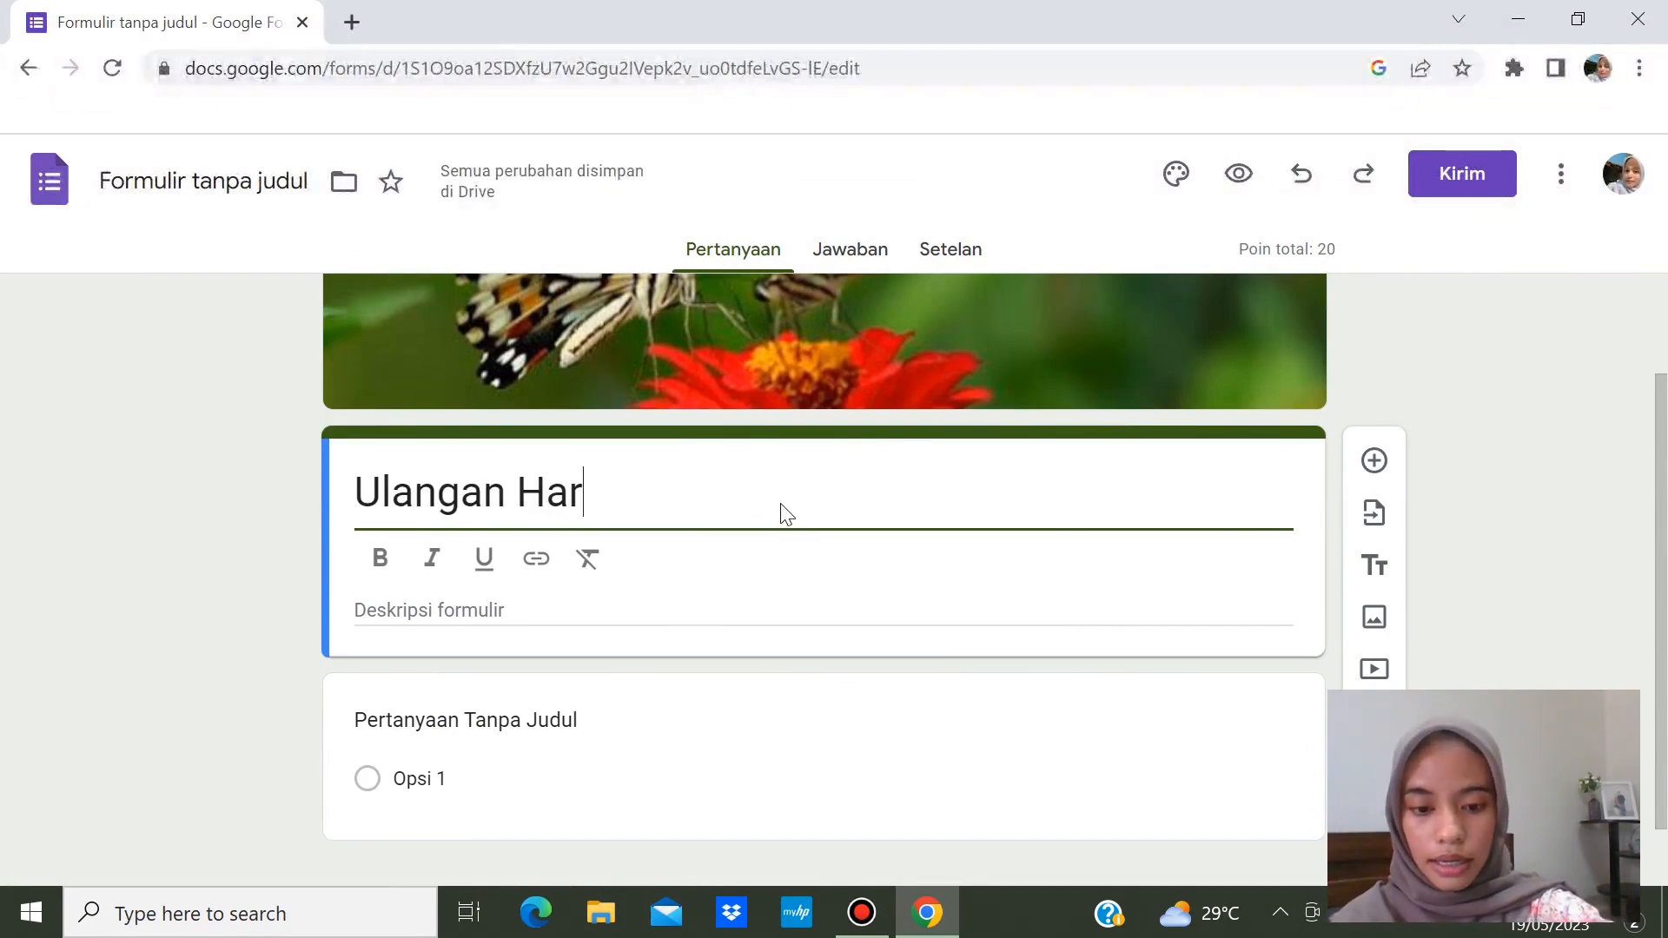
type("ian (Simbiosis)")
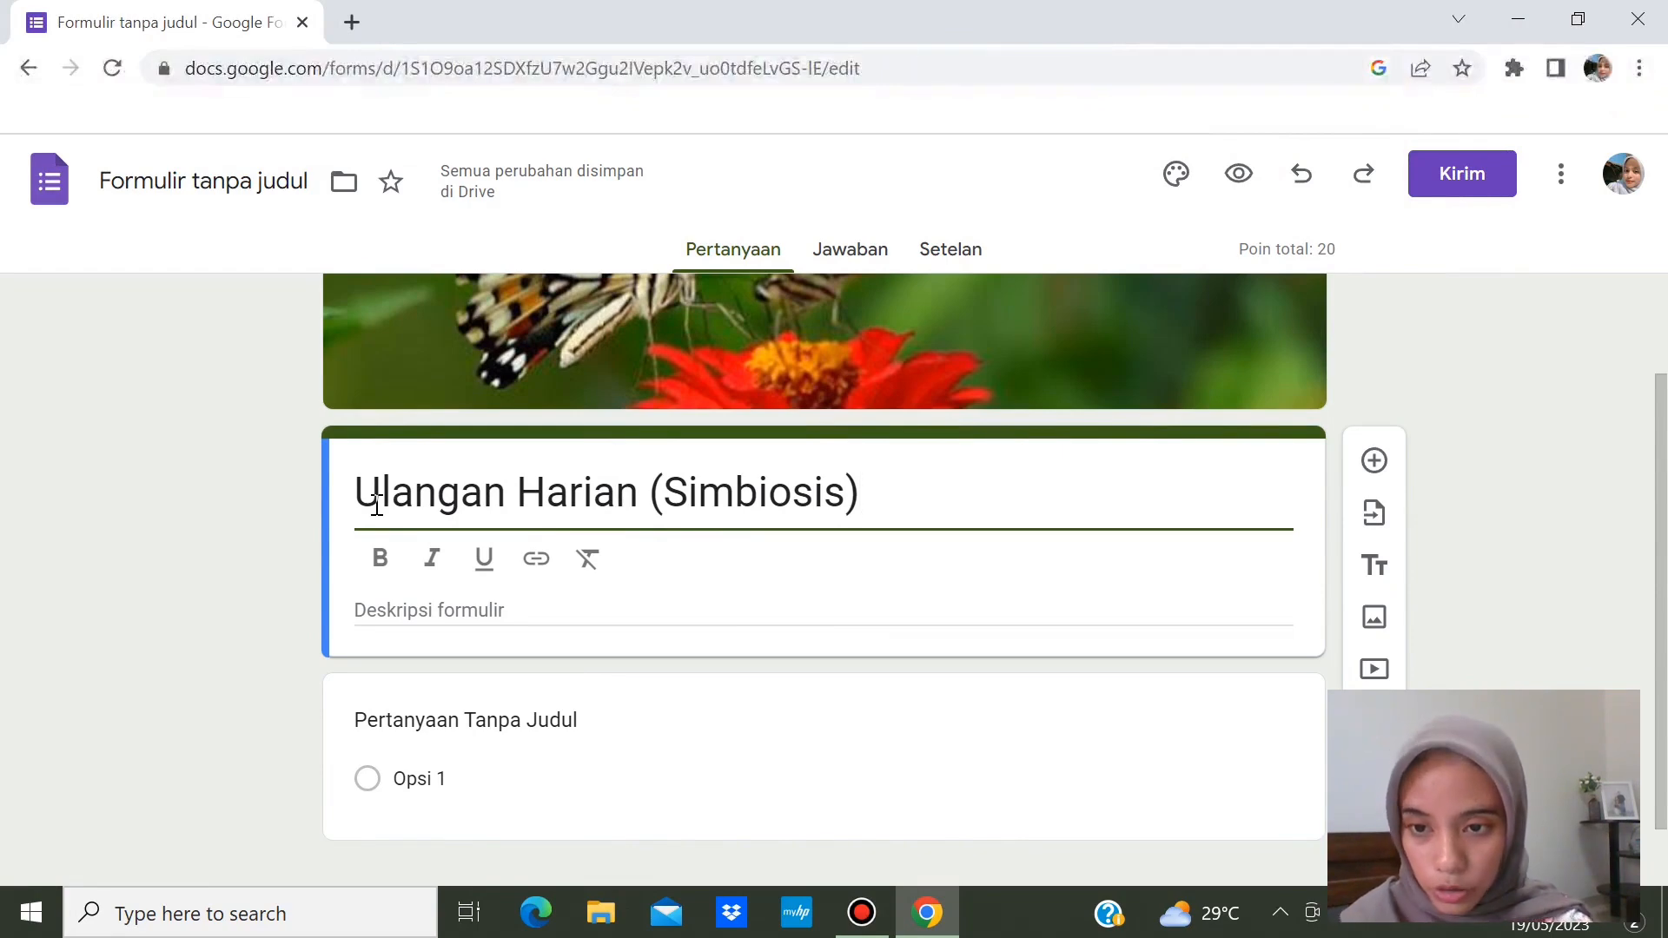
- Make the whole form title bold
left_click_drag(366, 489, 868, 507)
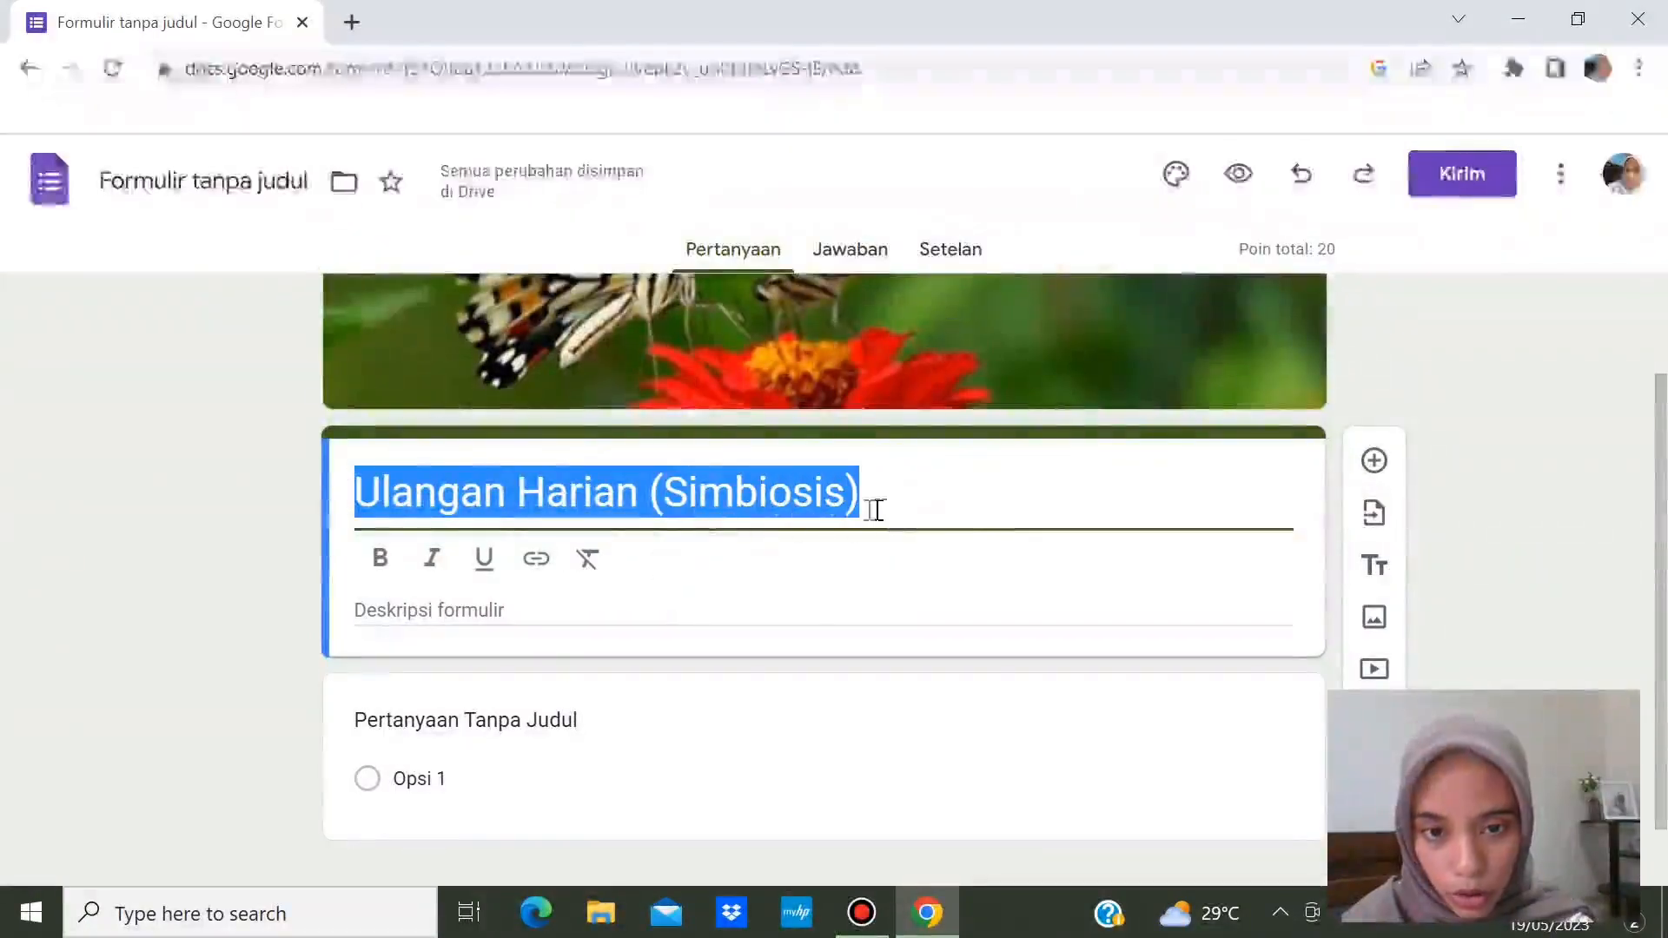
left_click(389, 566)
left_click(487, 561)
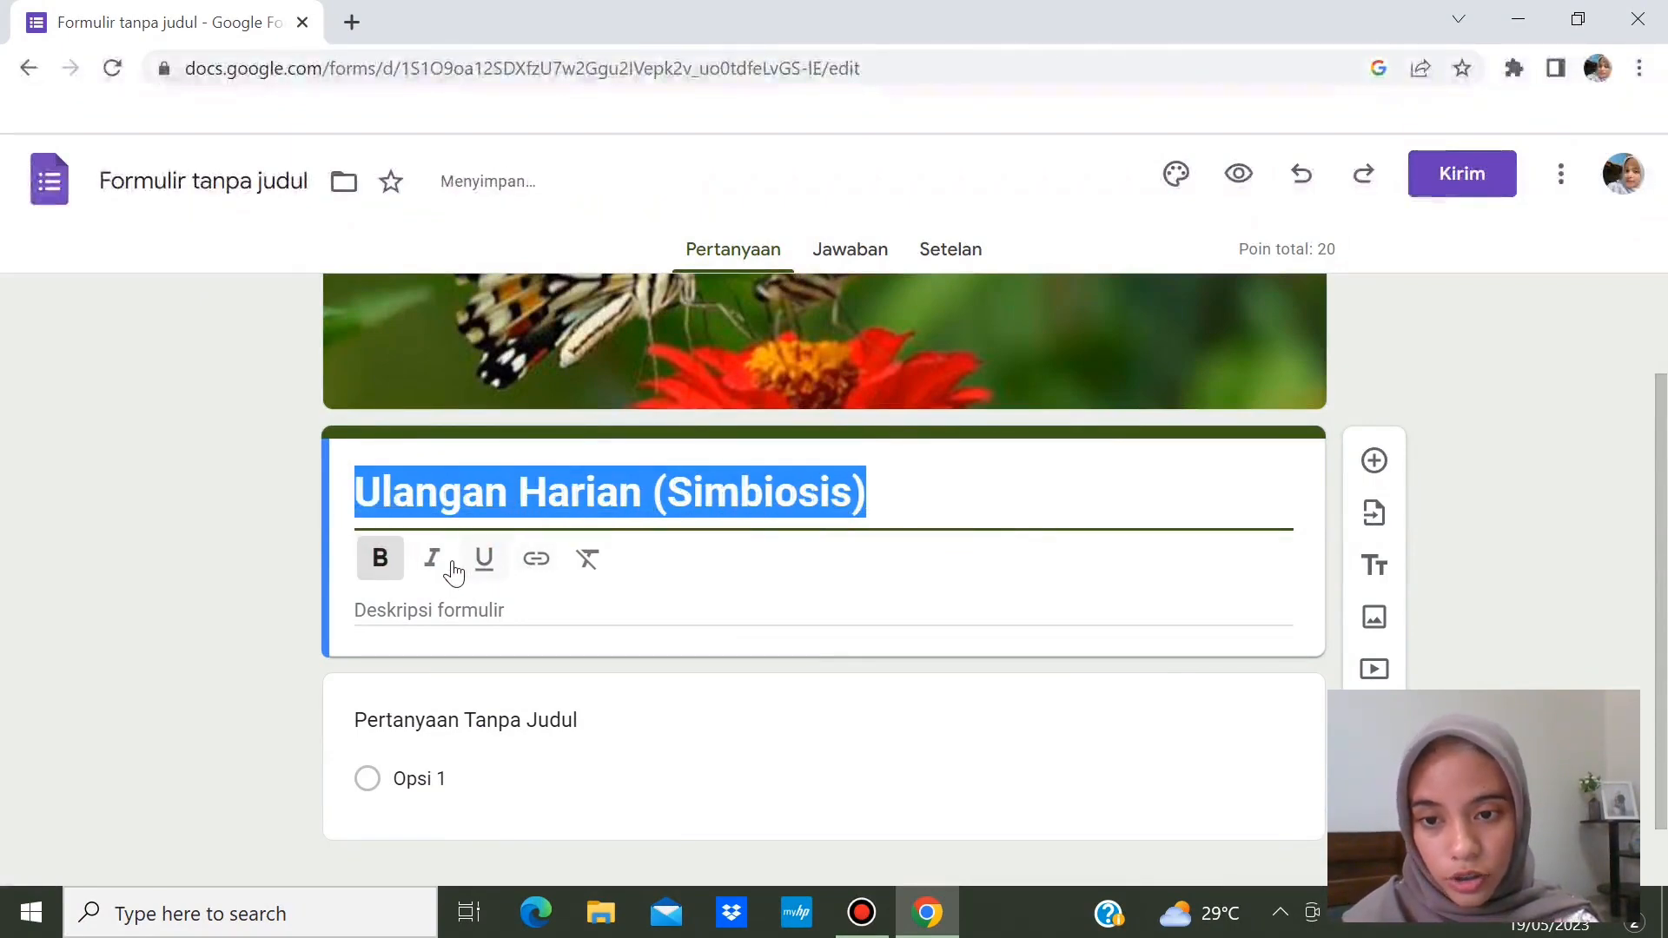
left_click(709, 607)
scroll(686, 574, "up", 1)
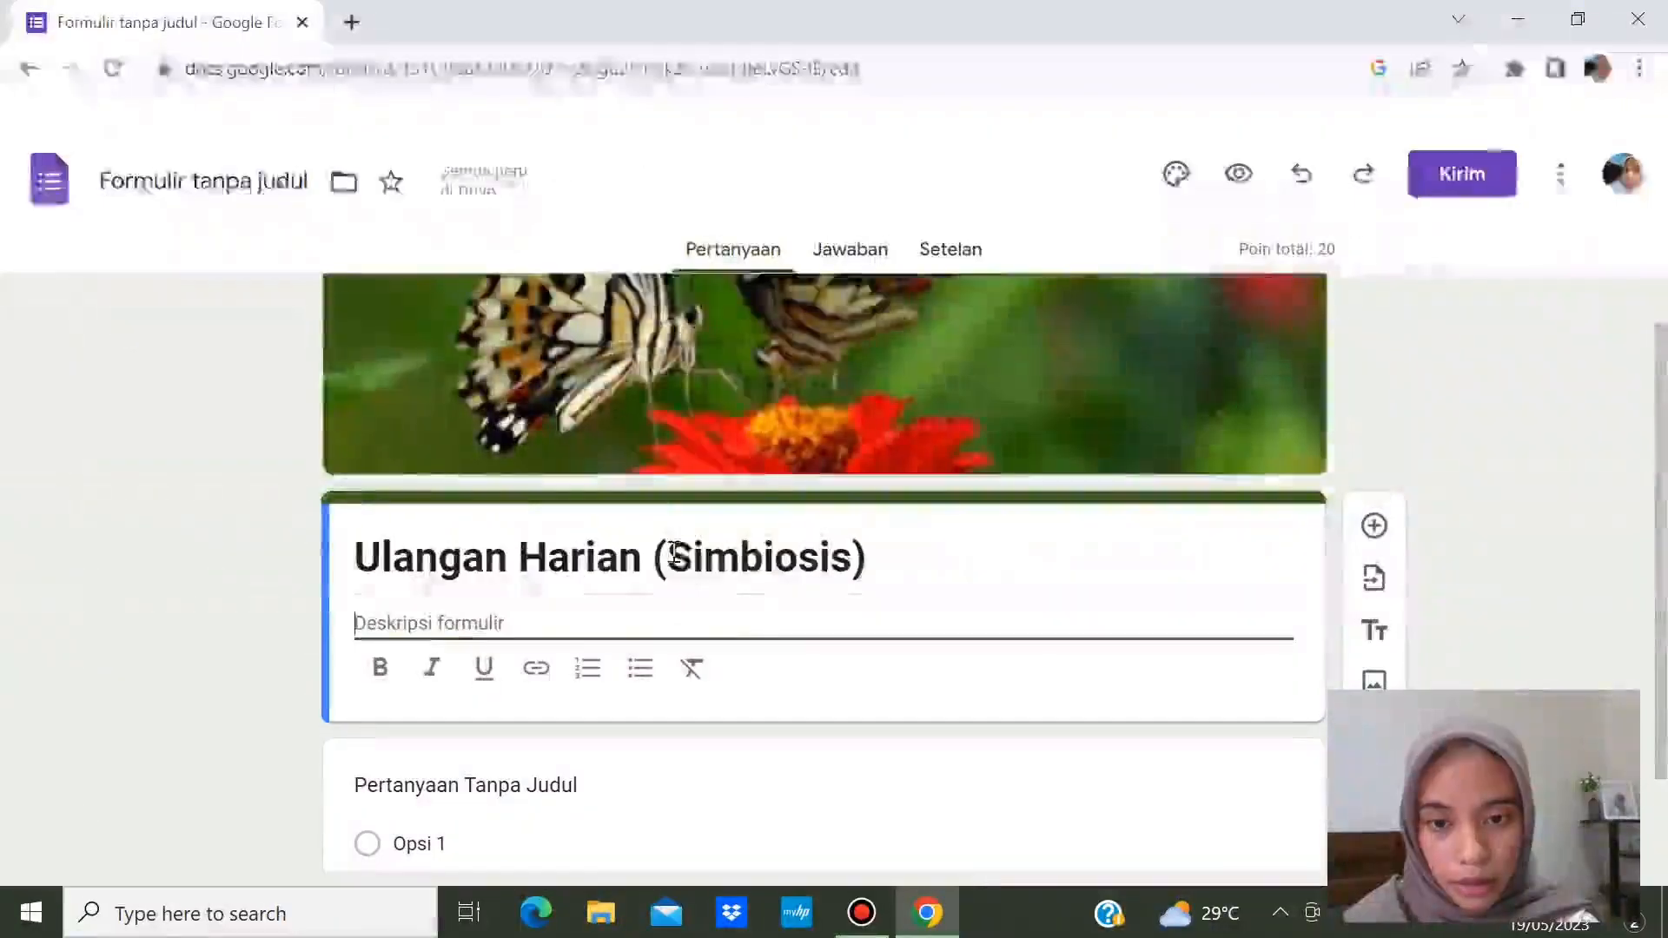
- Remove the duplicated letters in 'Simbiosis' and italicise that word
left_click_drag(704, 556, 737, 559)
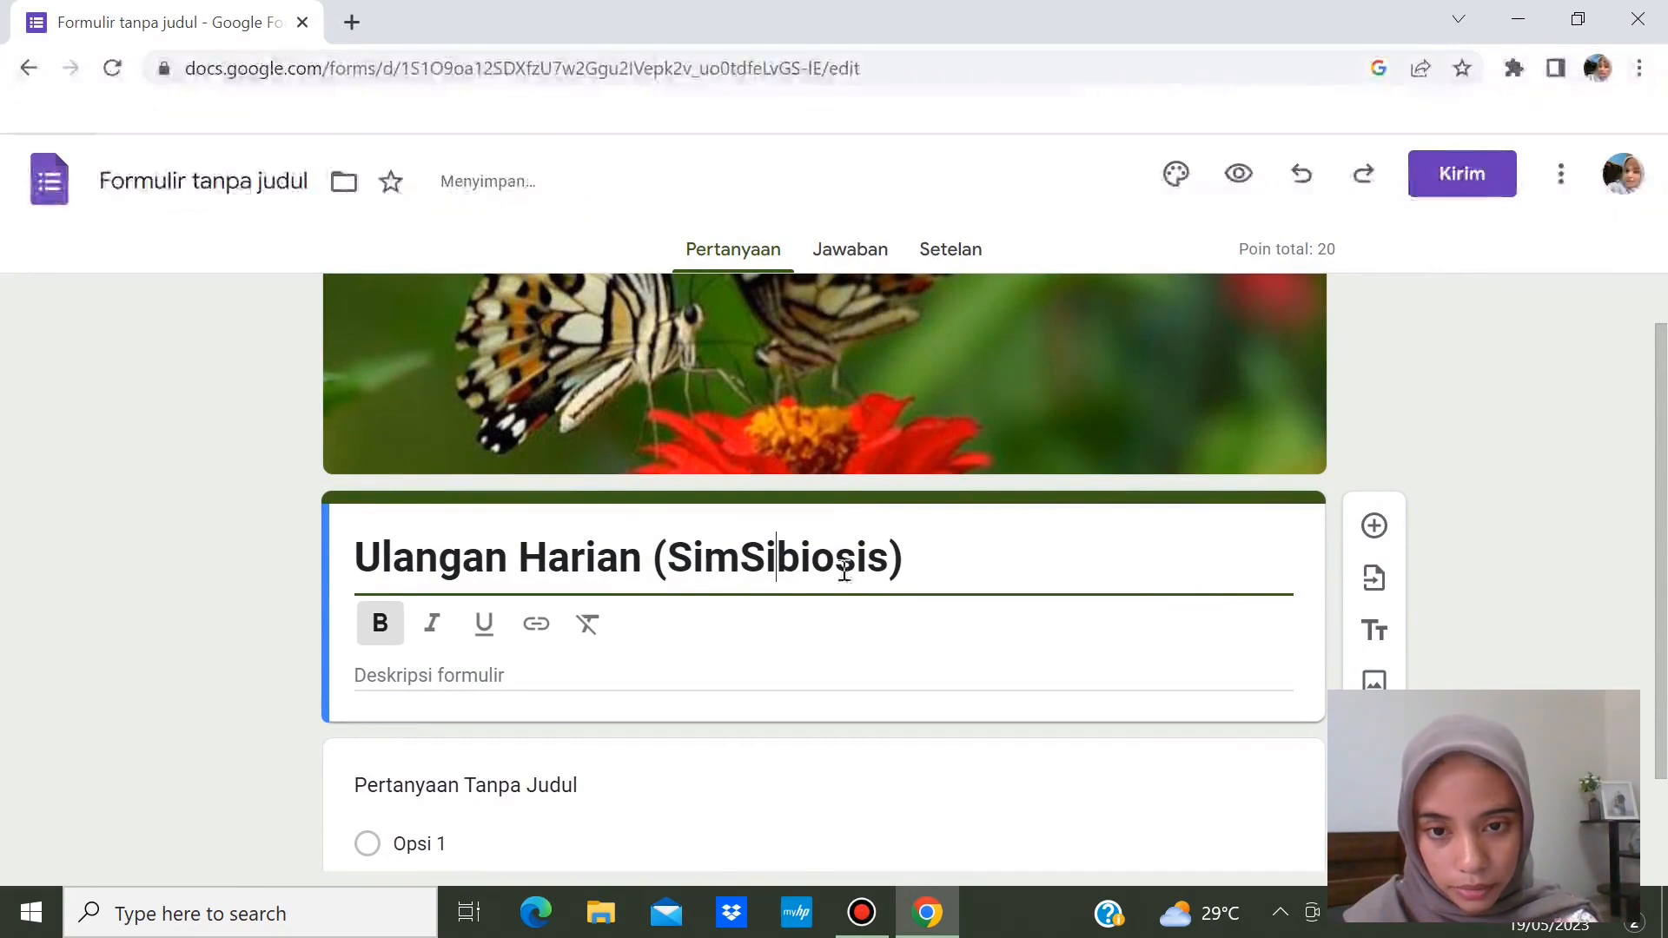
key("BackSpace")
key("BackSpace")
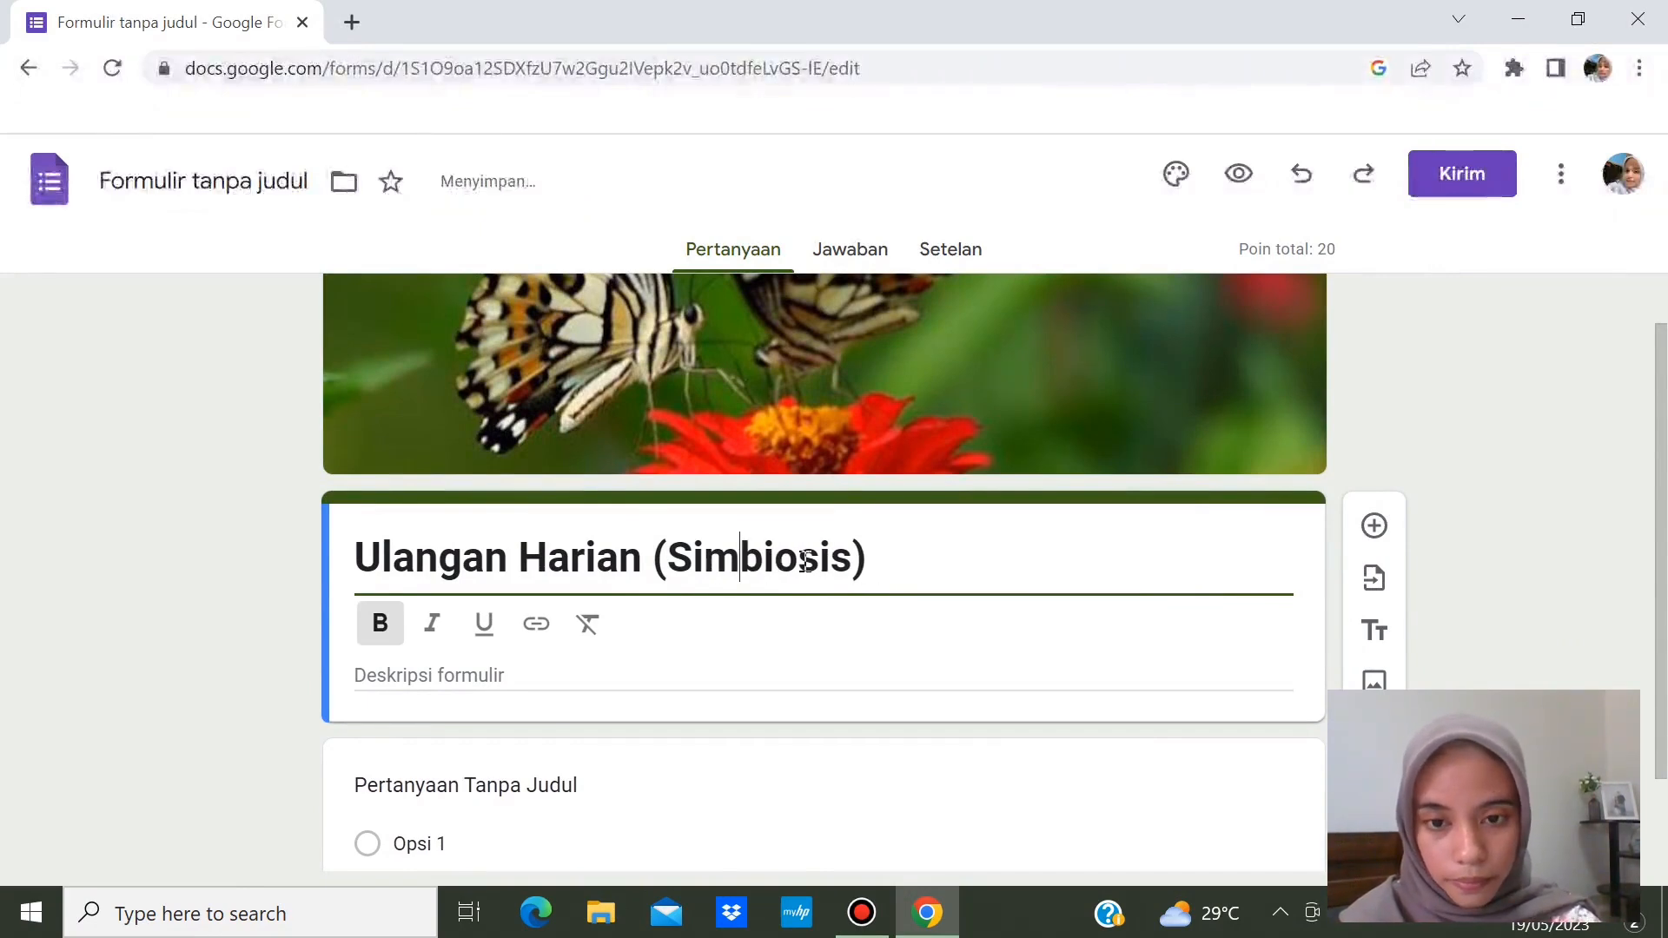
left_click_drag(676, 556, 853, 557)
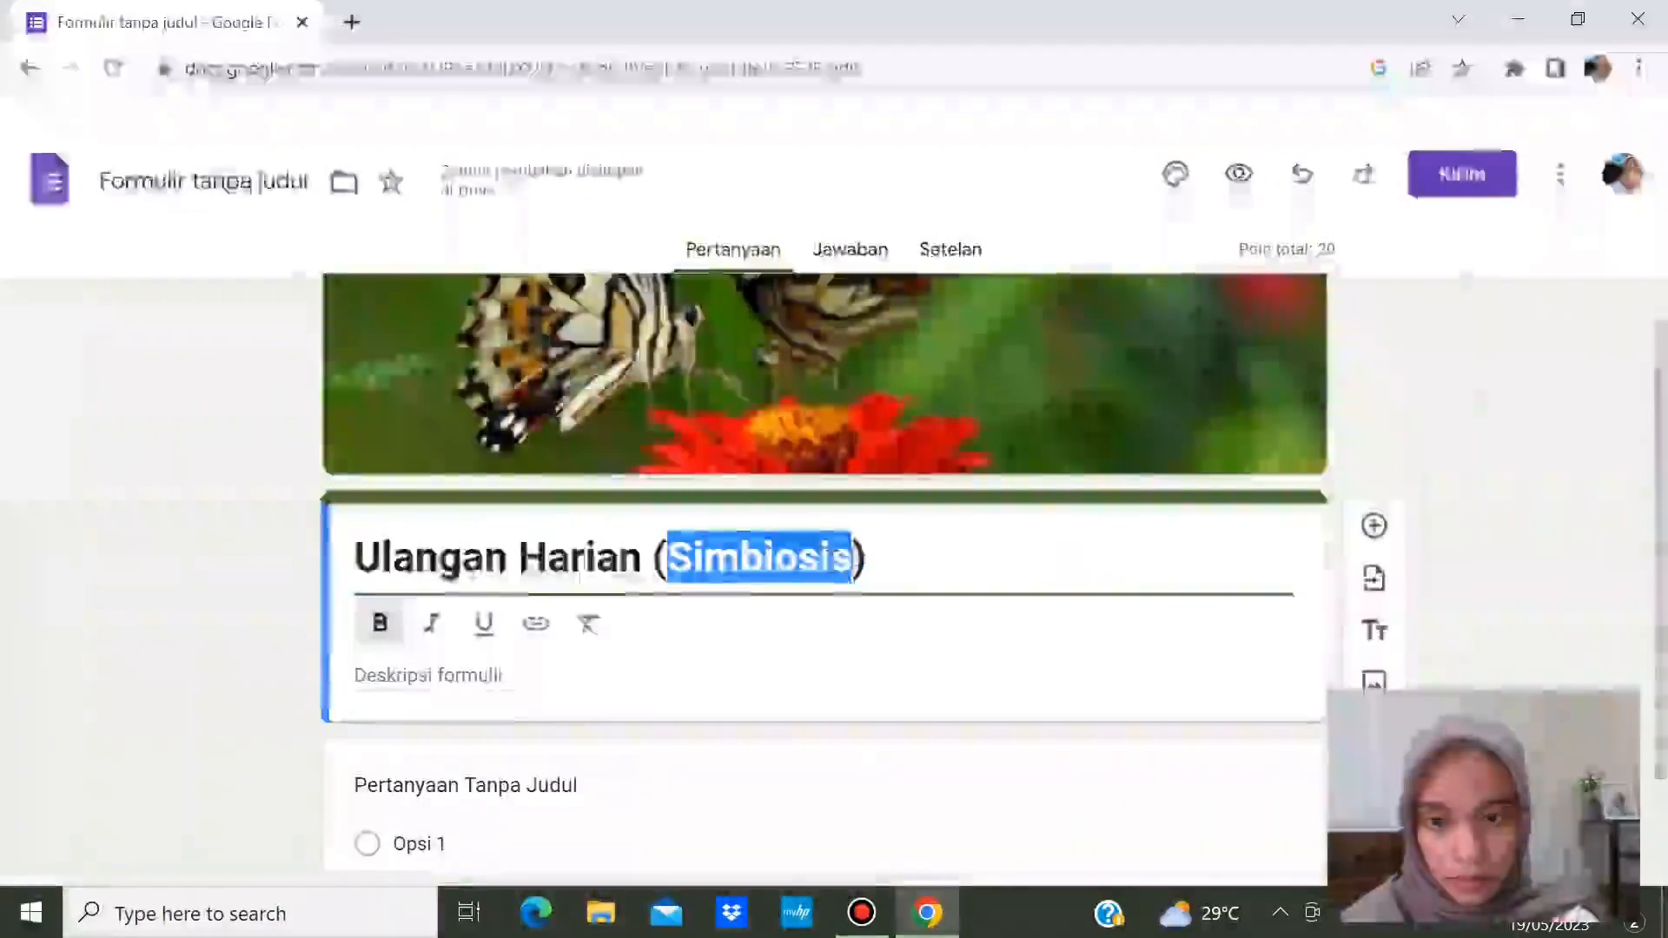
left_click(433, 625)
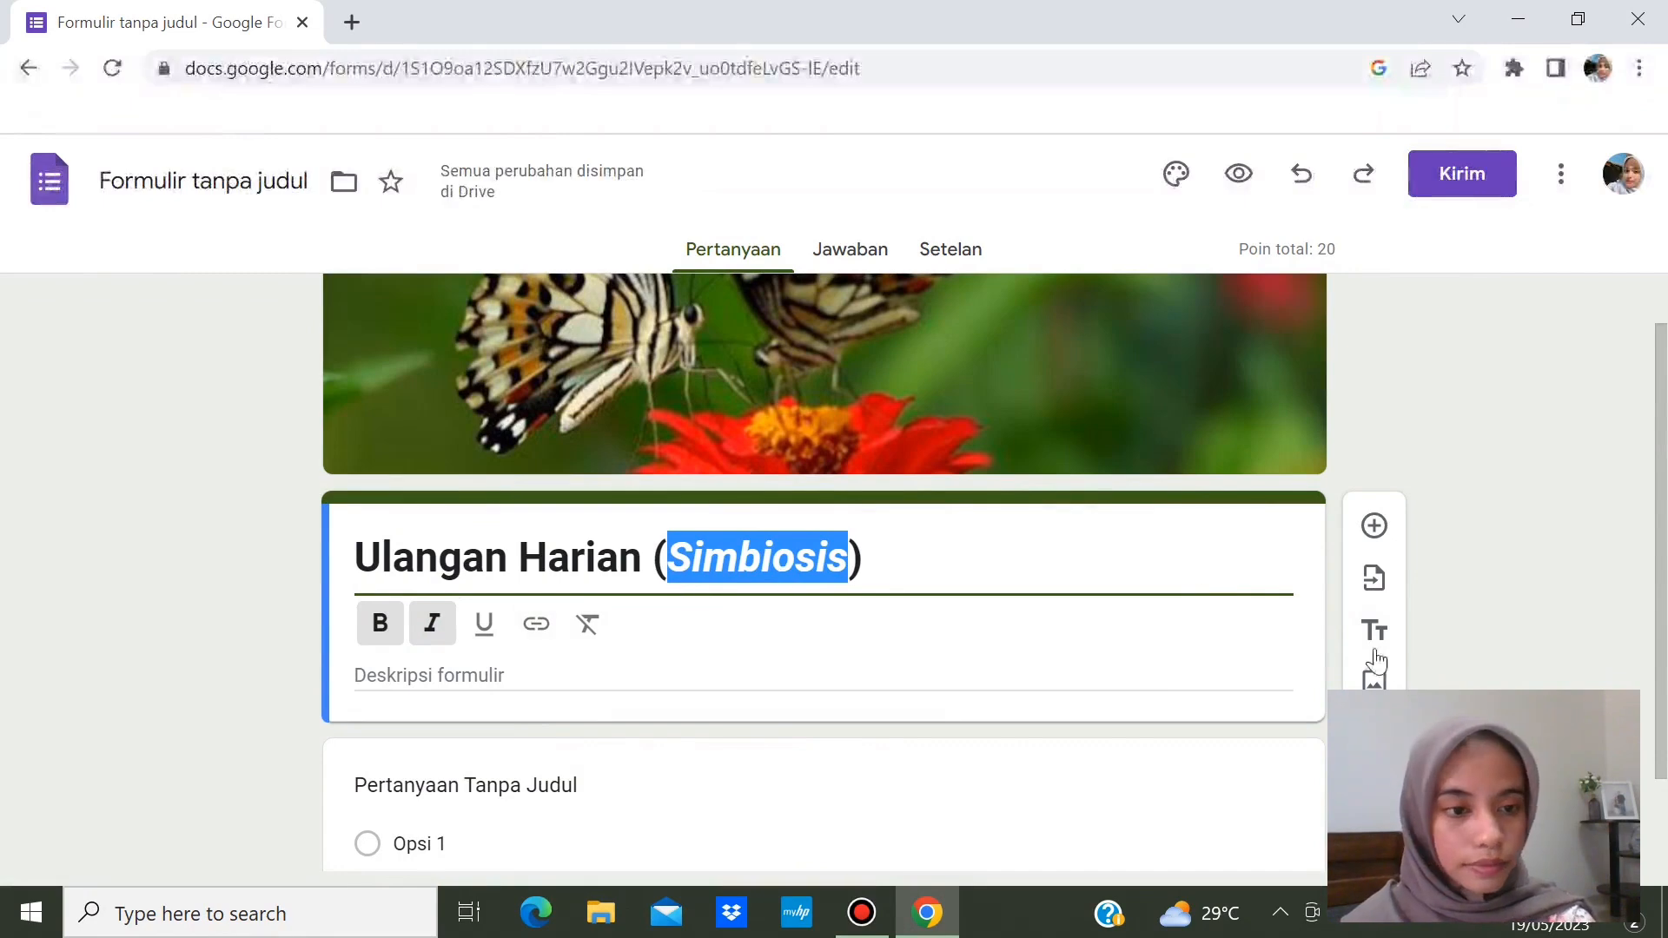
left_click(1536, 653)
left_click_drag(1665, 648, 1666, 734)
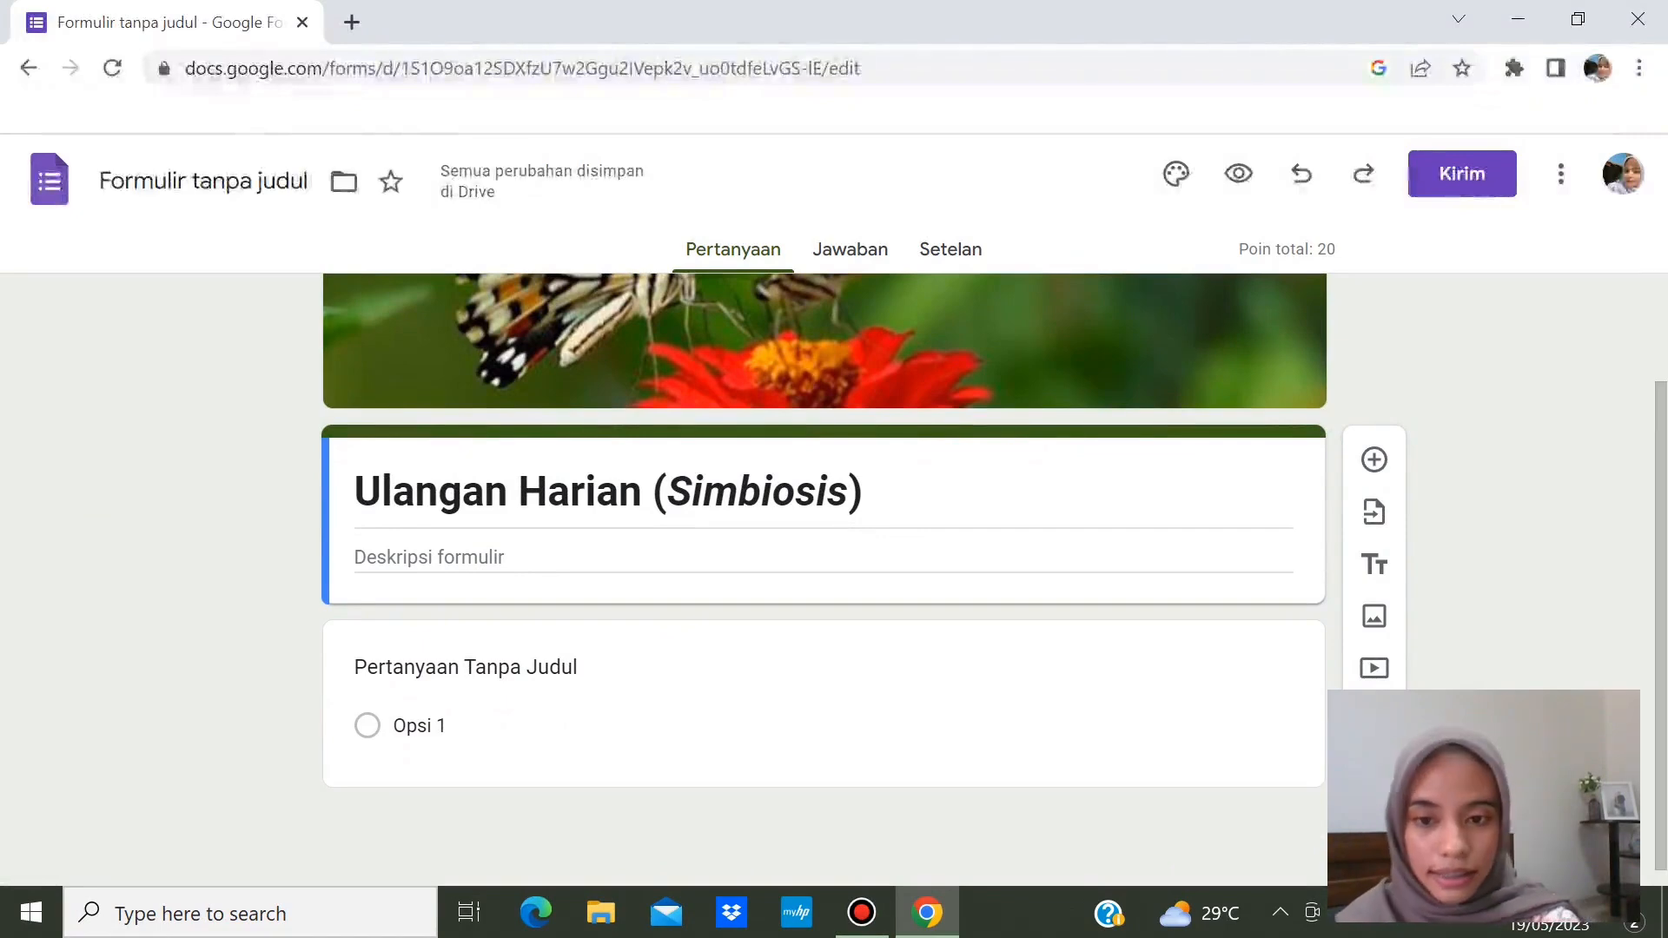
left_click(677, 666)
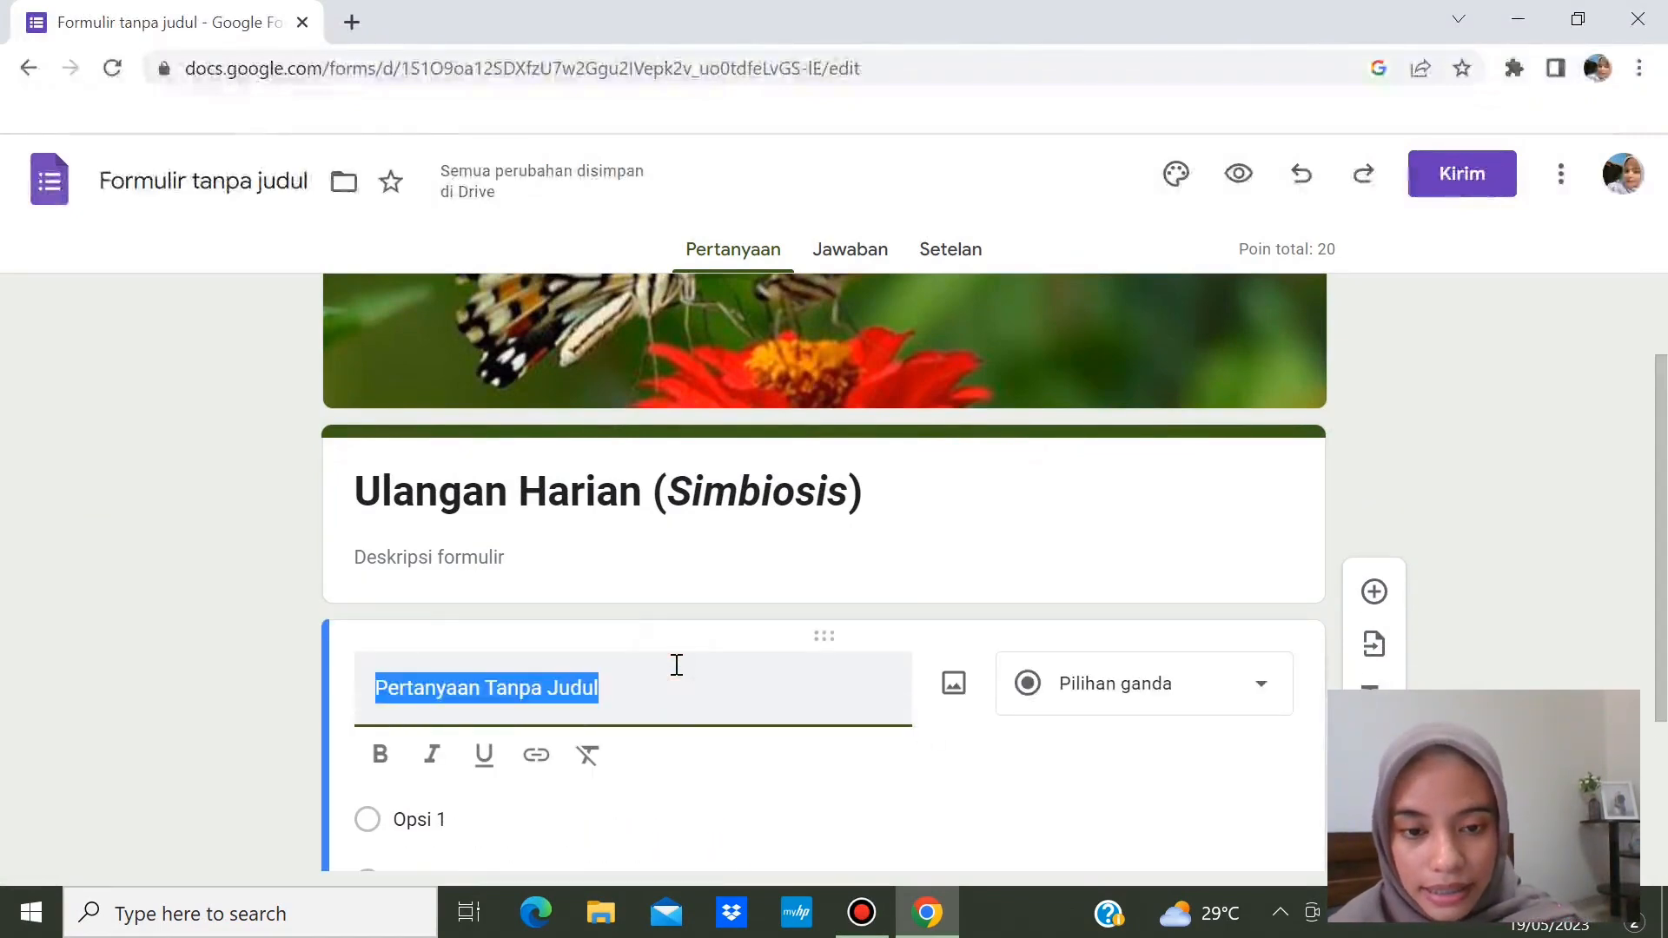
- Retitle the first question 'Email' and make it a short-answer question
scroll(897, 665, "down", 2)
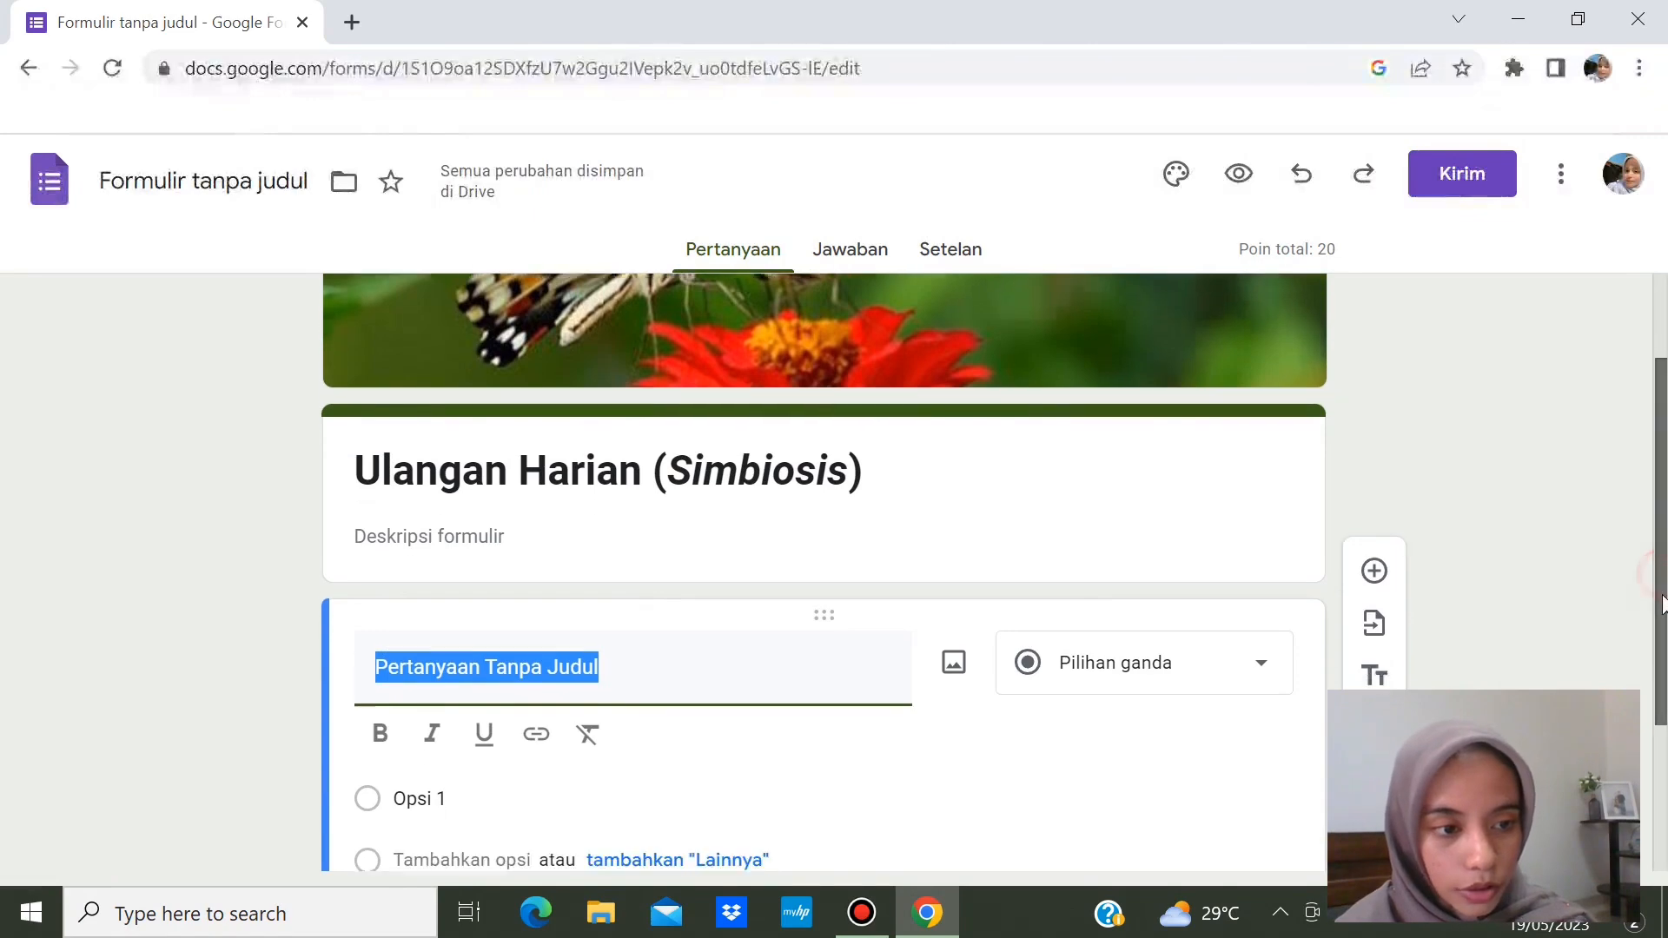
left_click_drag(1665, 689, 1666, 715)
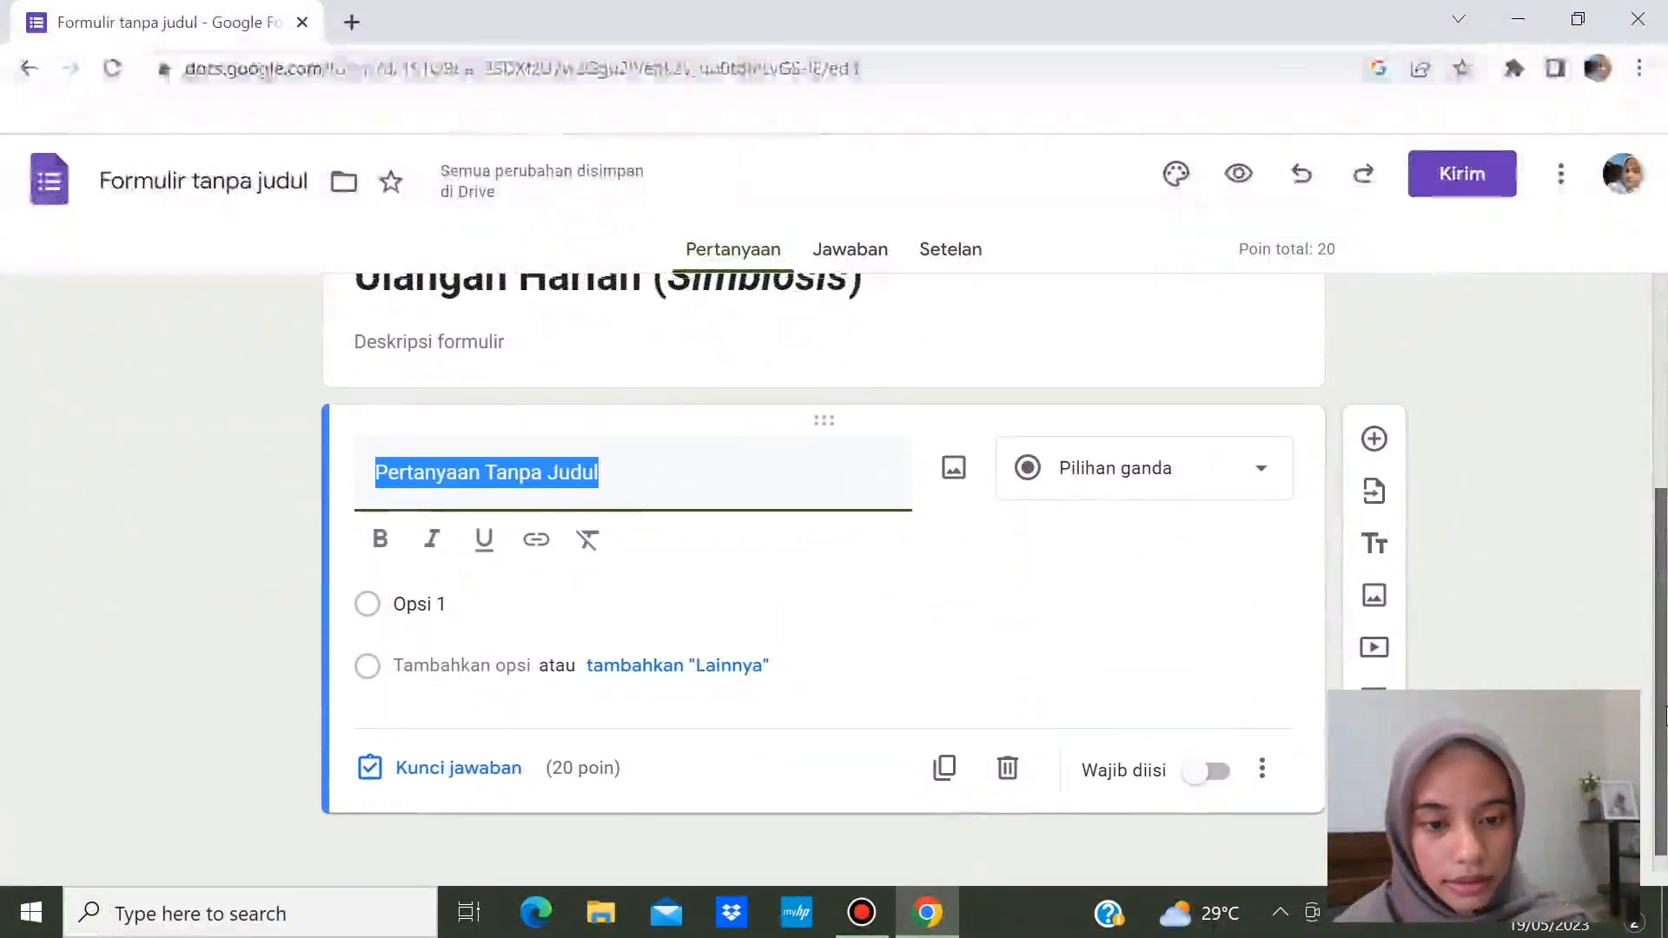
left_click(635, 483)
key("BackSpace")
key("BackSpace")
key("BackSpace")
key("BackSpace")
key("BackSpace")
type("Ema")
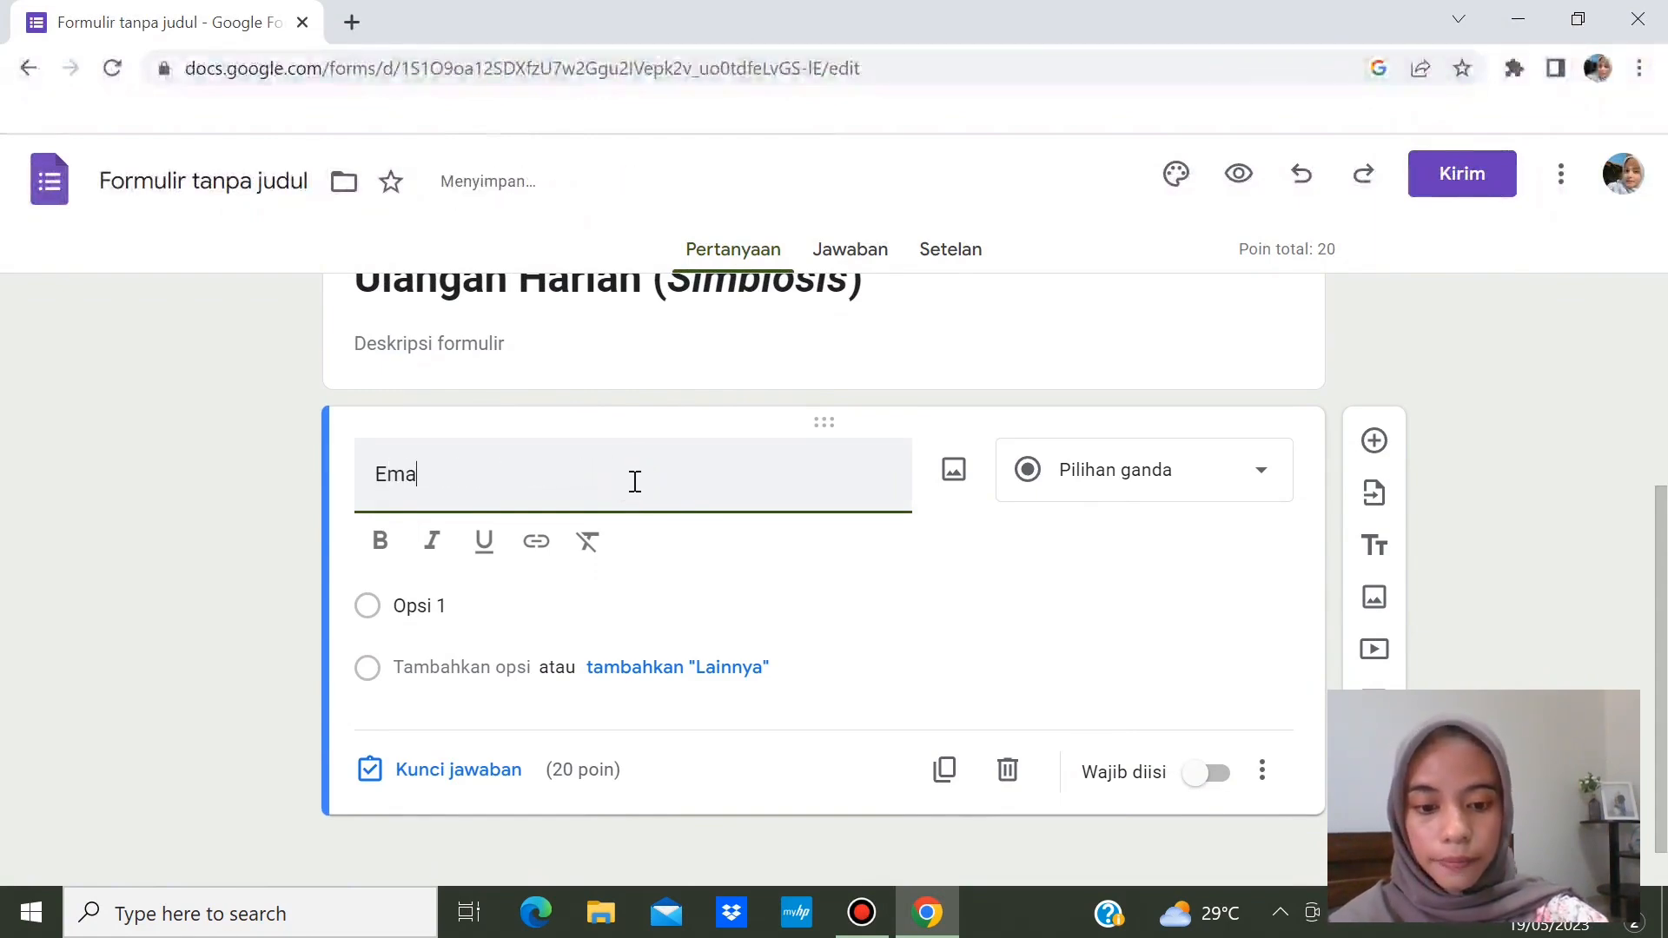
type("il")
left_click(1255, 479)
left_click(1181, 228)
left_click(1553, 444)
left_click(1232, 536)
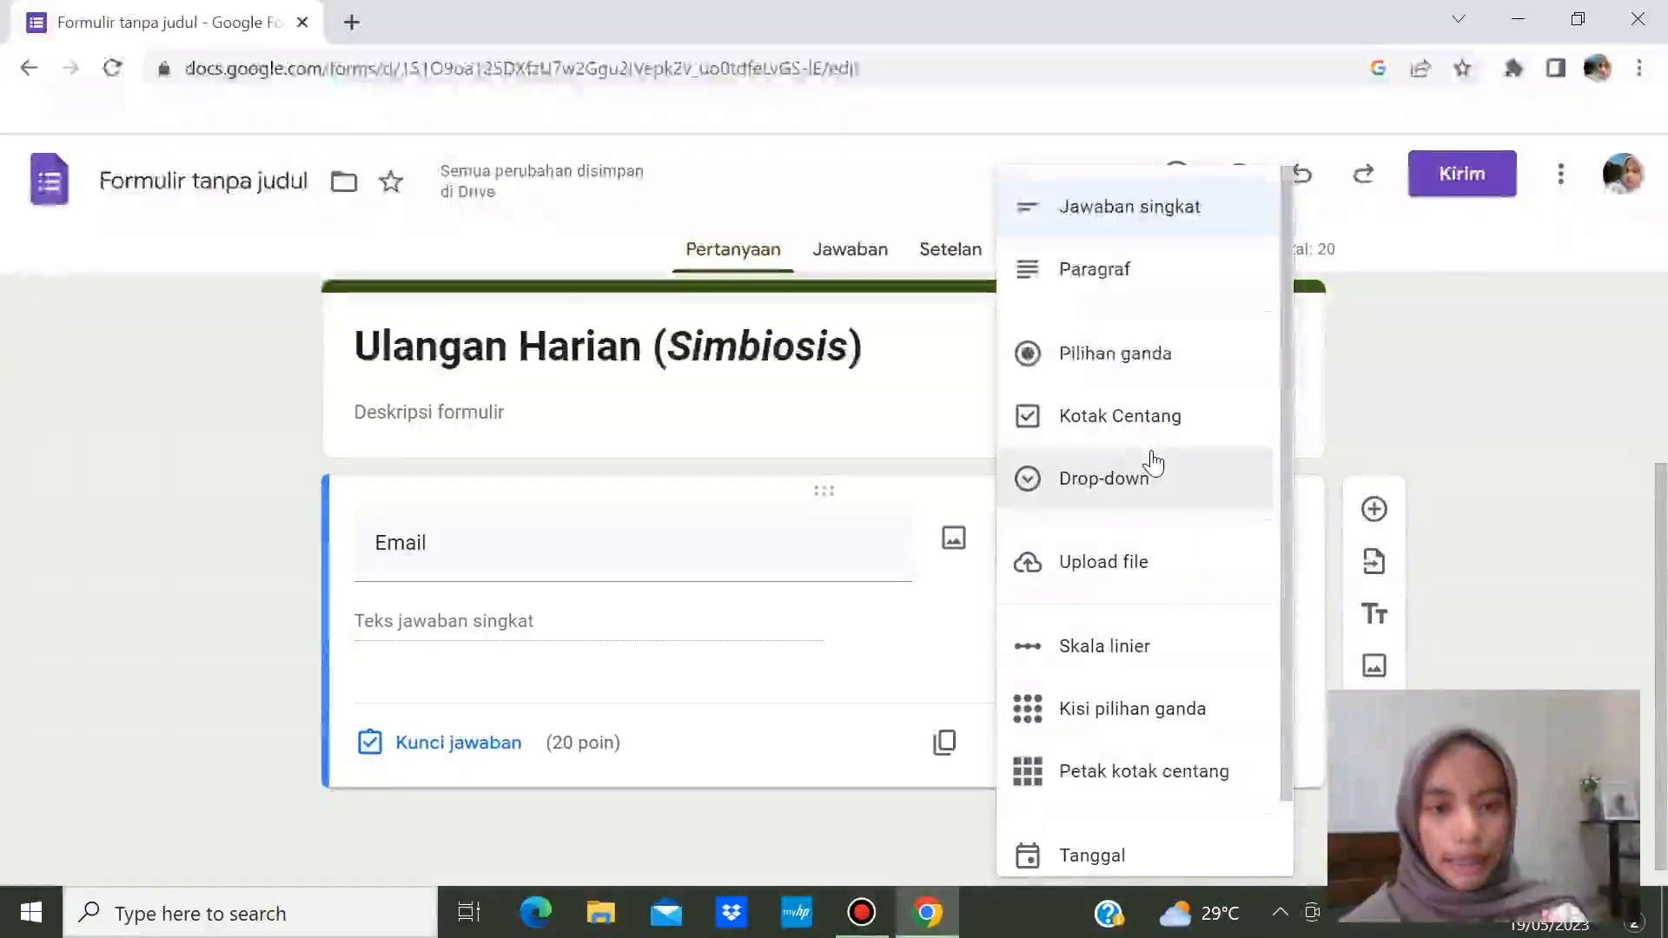
left_click(1400, 434)
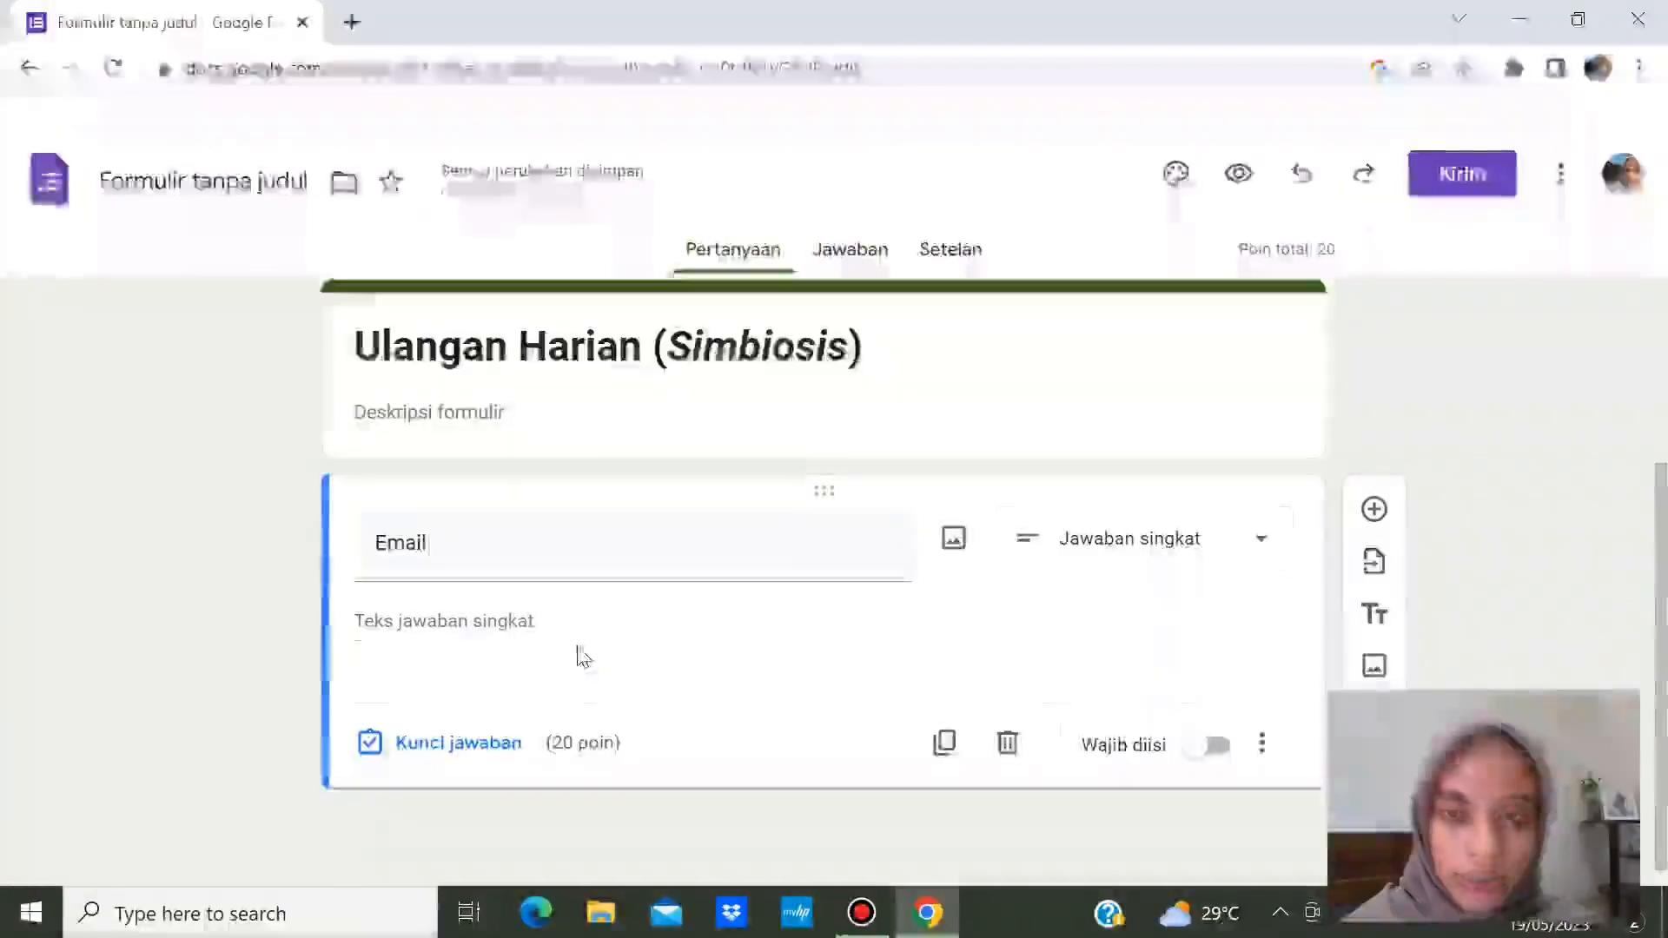
- Make Email required with 0 points in its answer key, then add a question below it
left_click(1217, 752)
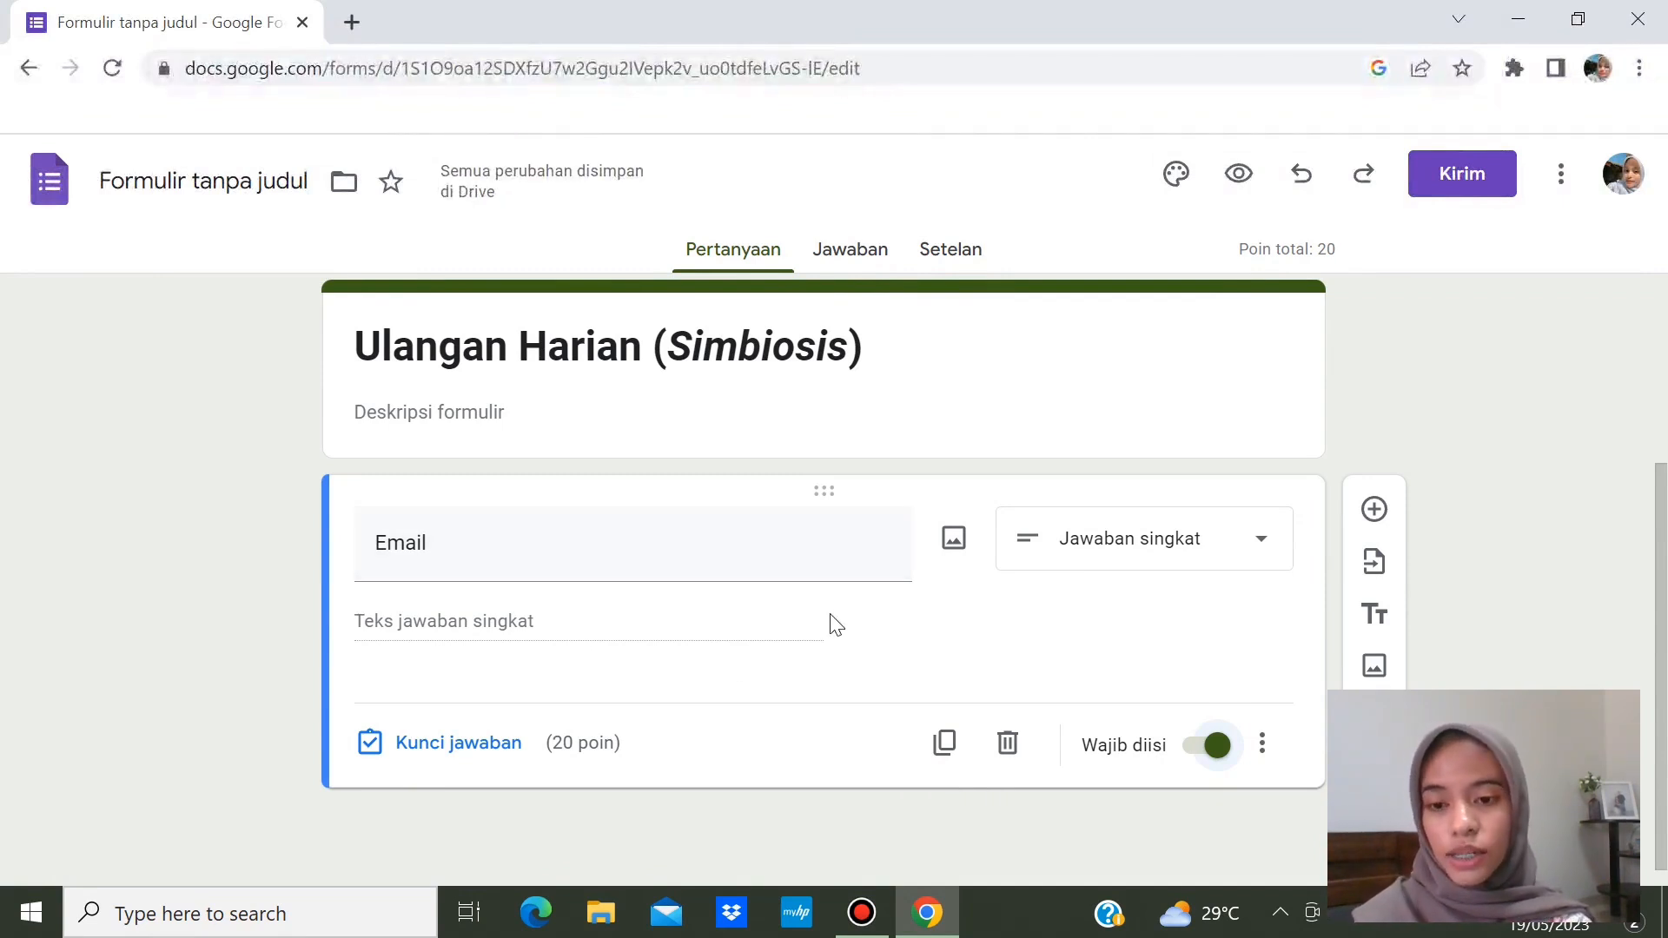
left_click(515, 752)
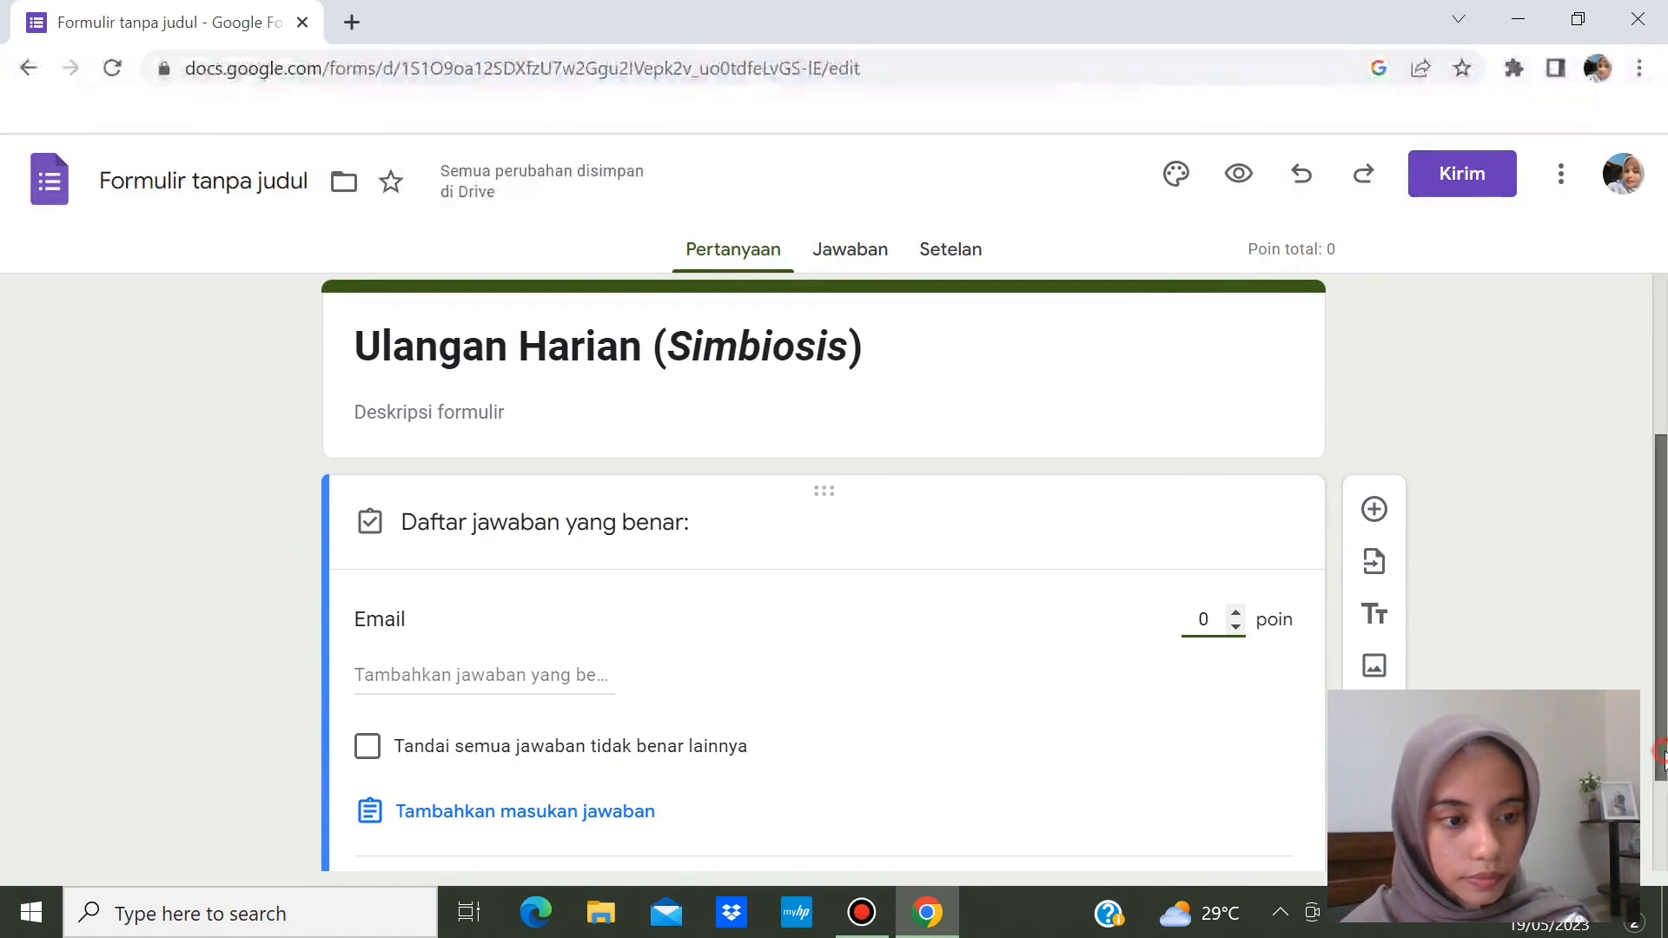
scroll(1662, 755, "down", 2)
left_click(1201, 762)
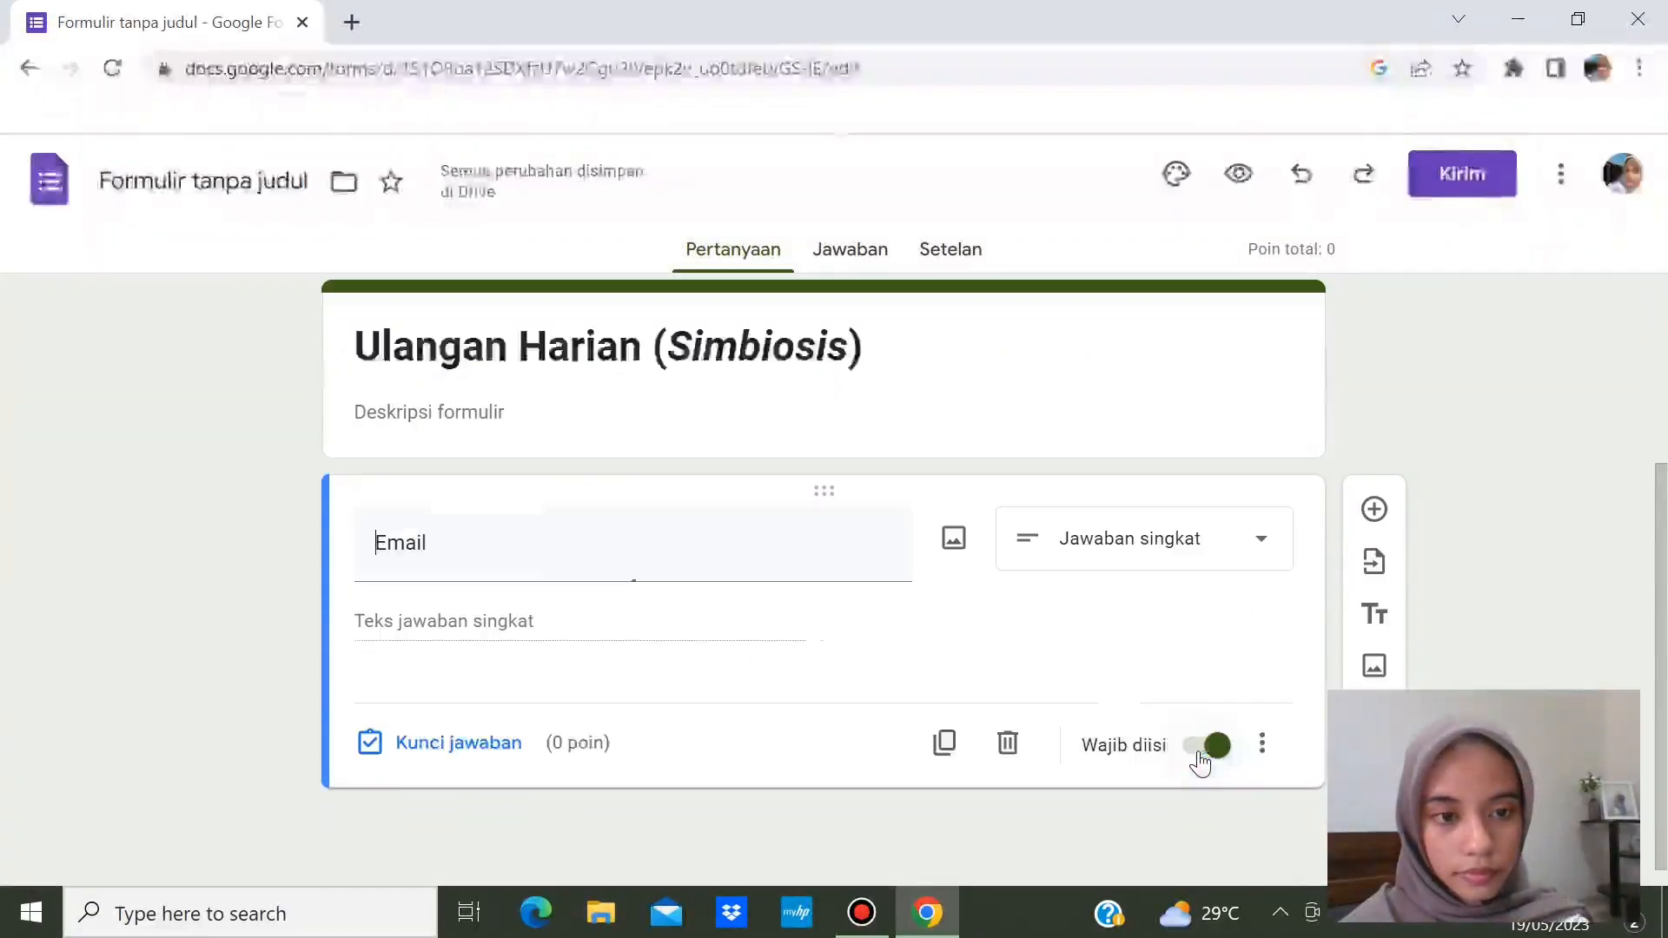
left_click(1571, 569)
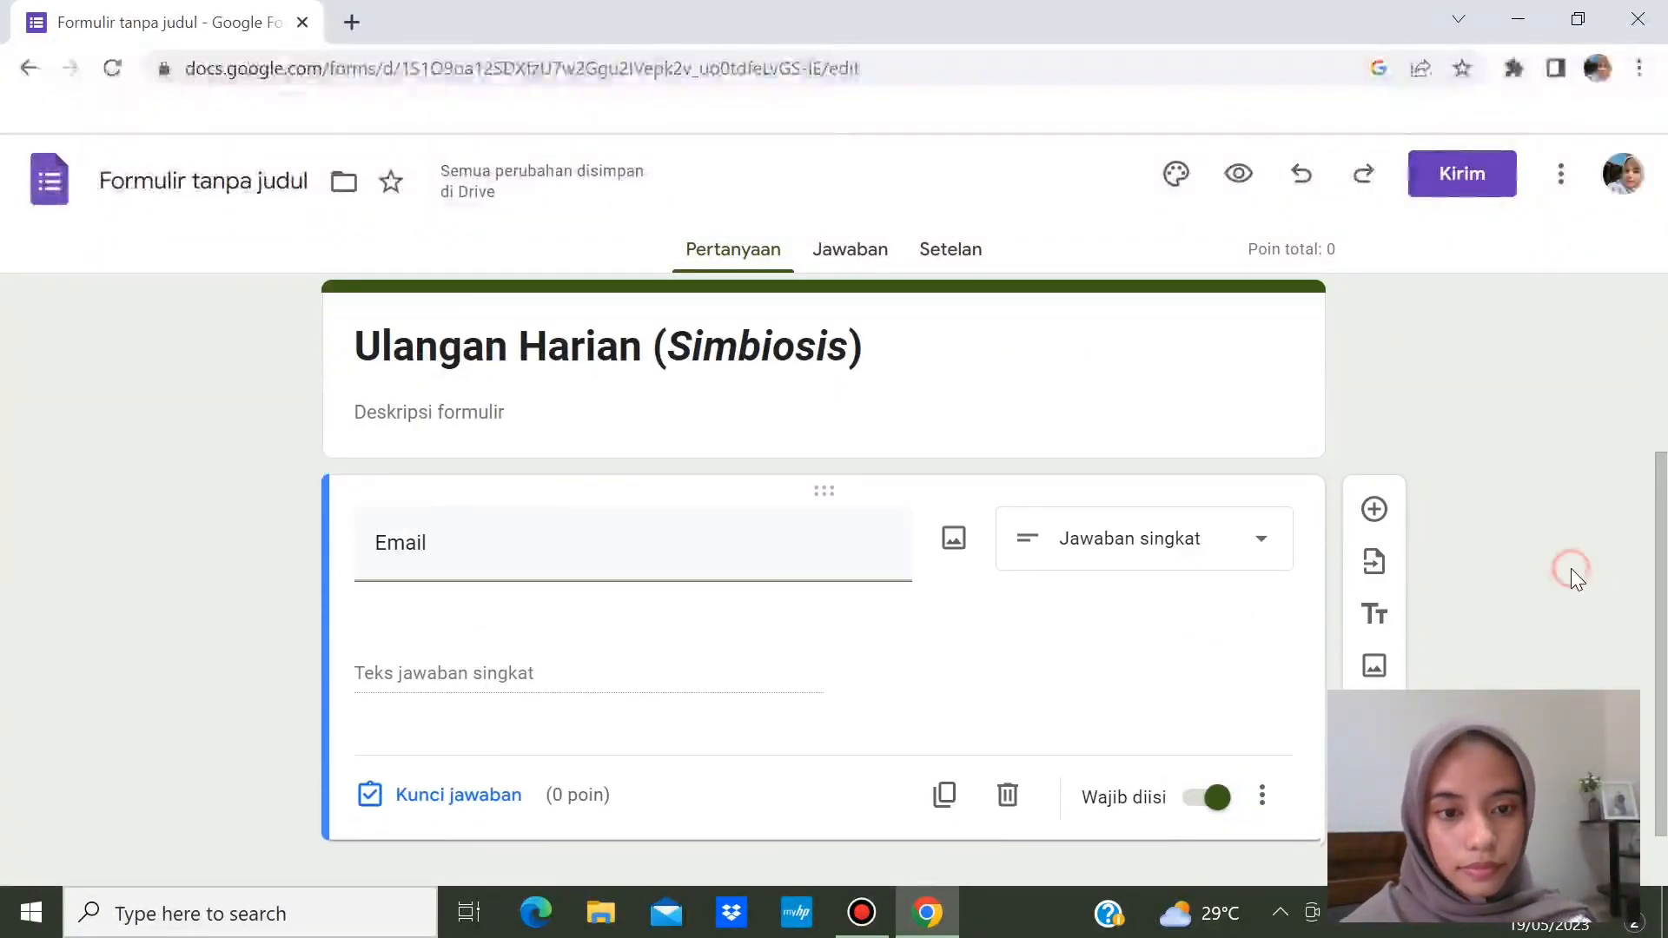
left_click(1267, 651)
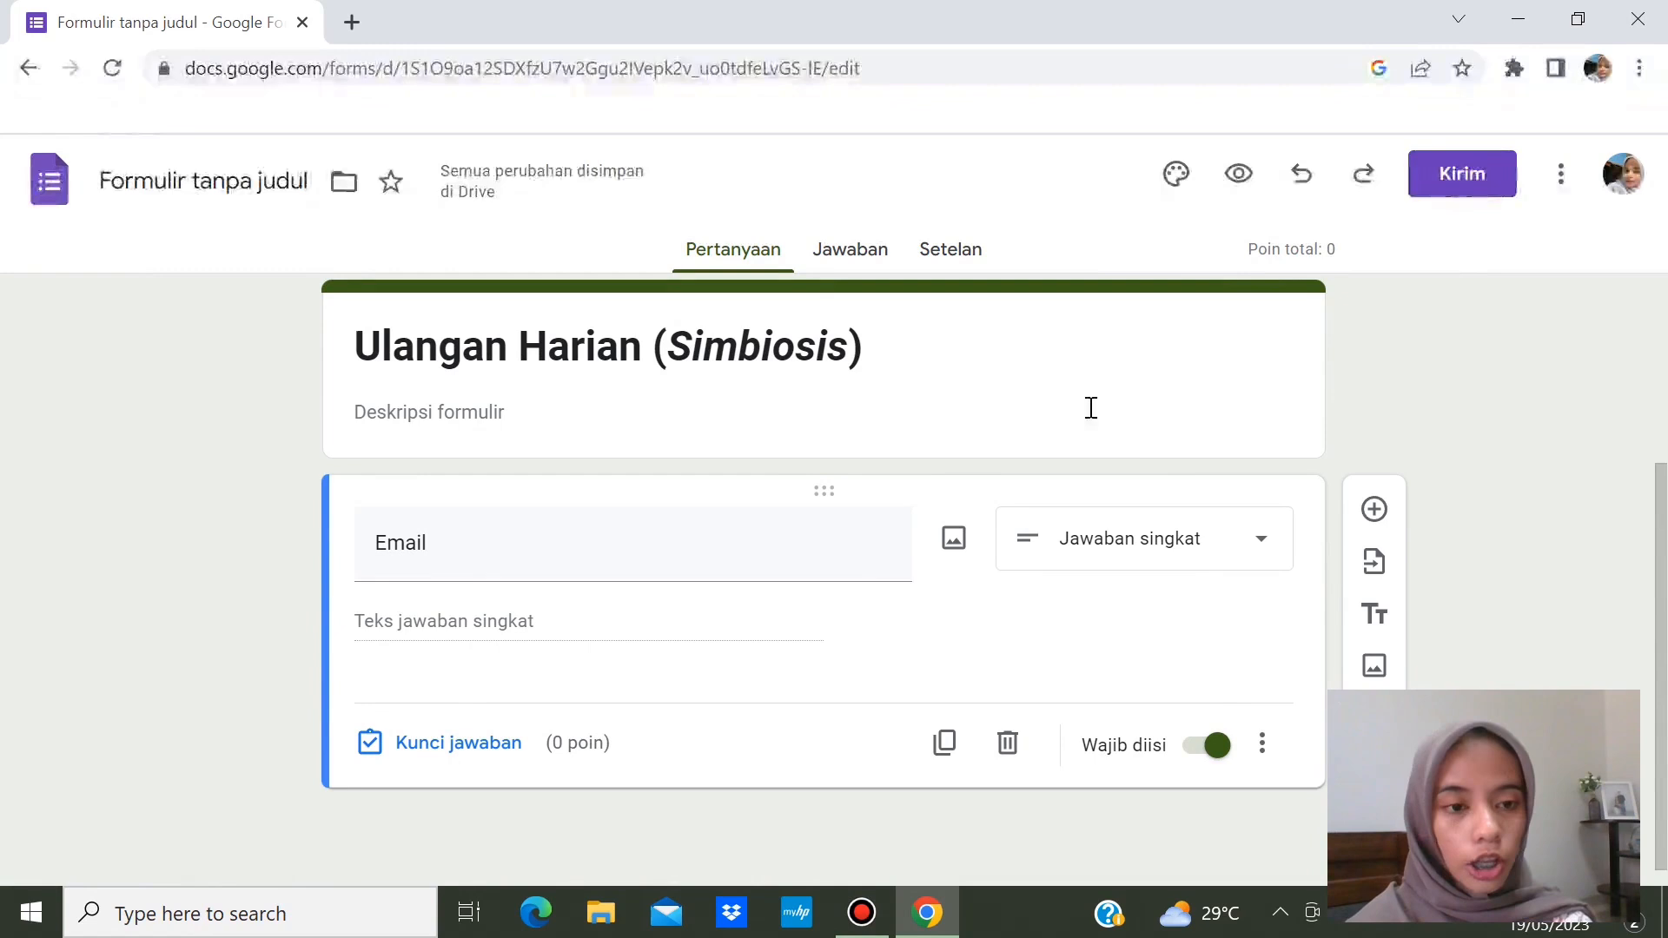
left_click(1374, 513)
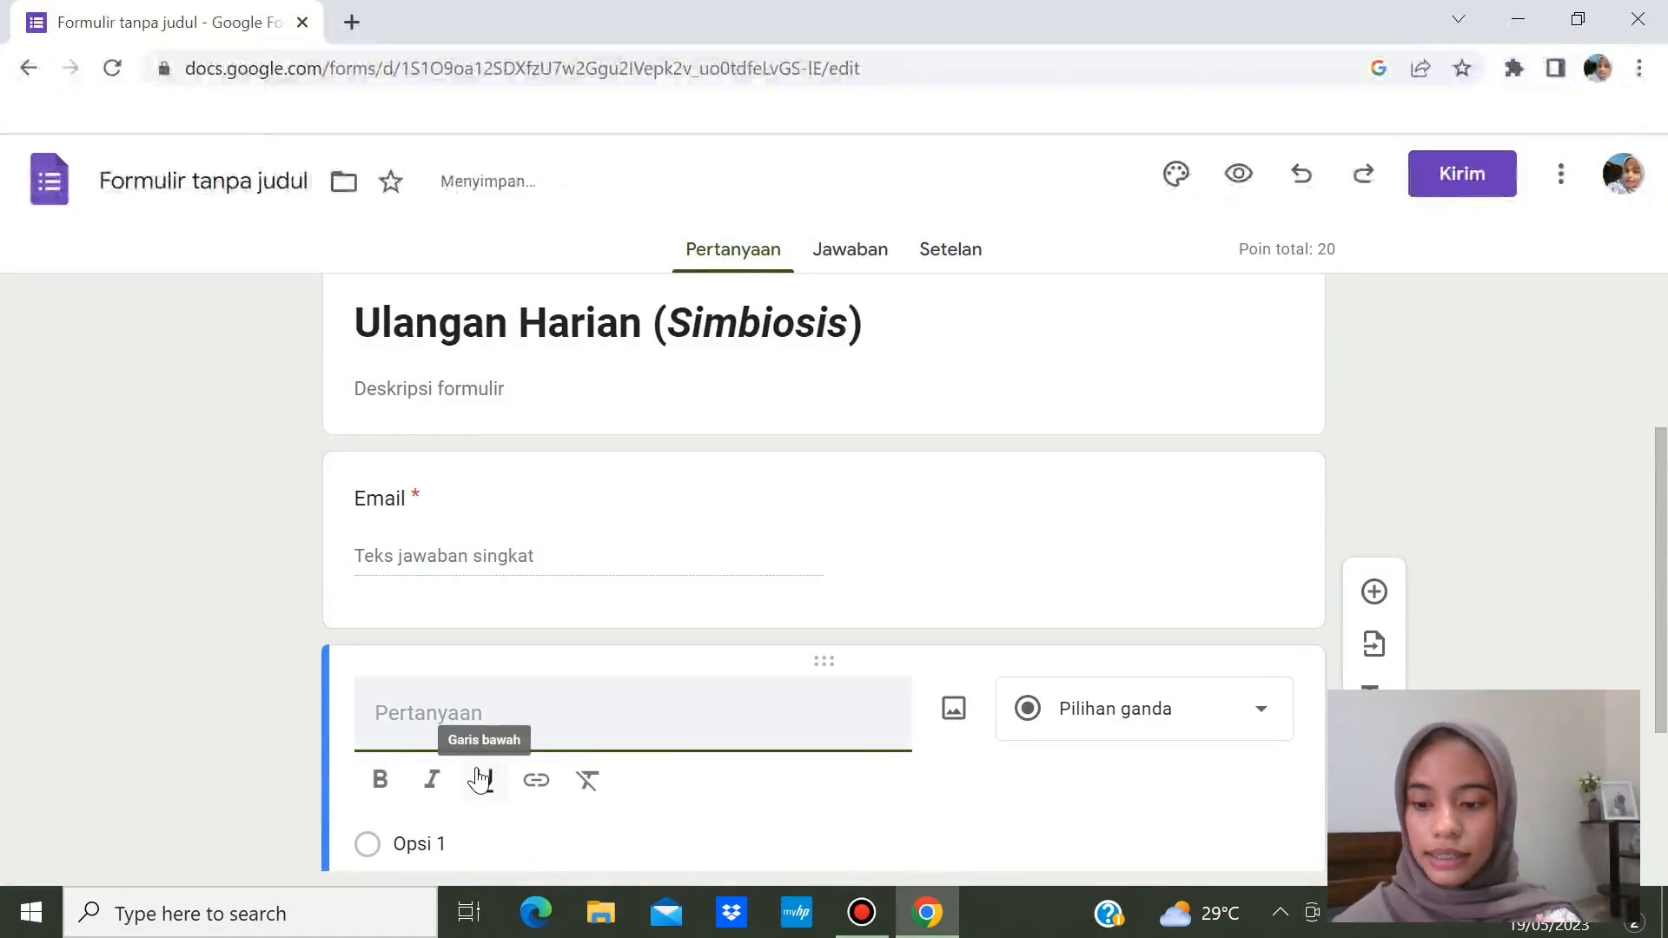
- Title the new question 'Nama' as a required short answer worth 0 points
type("N")
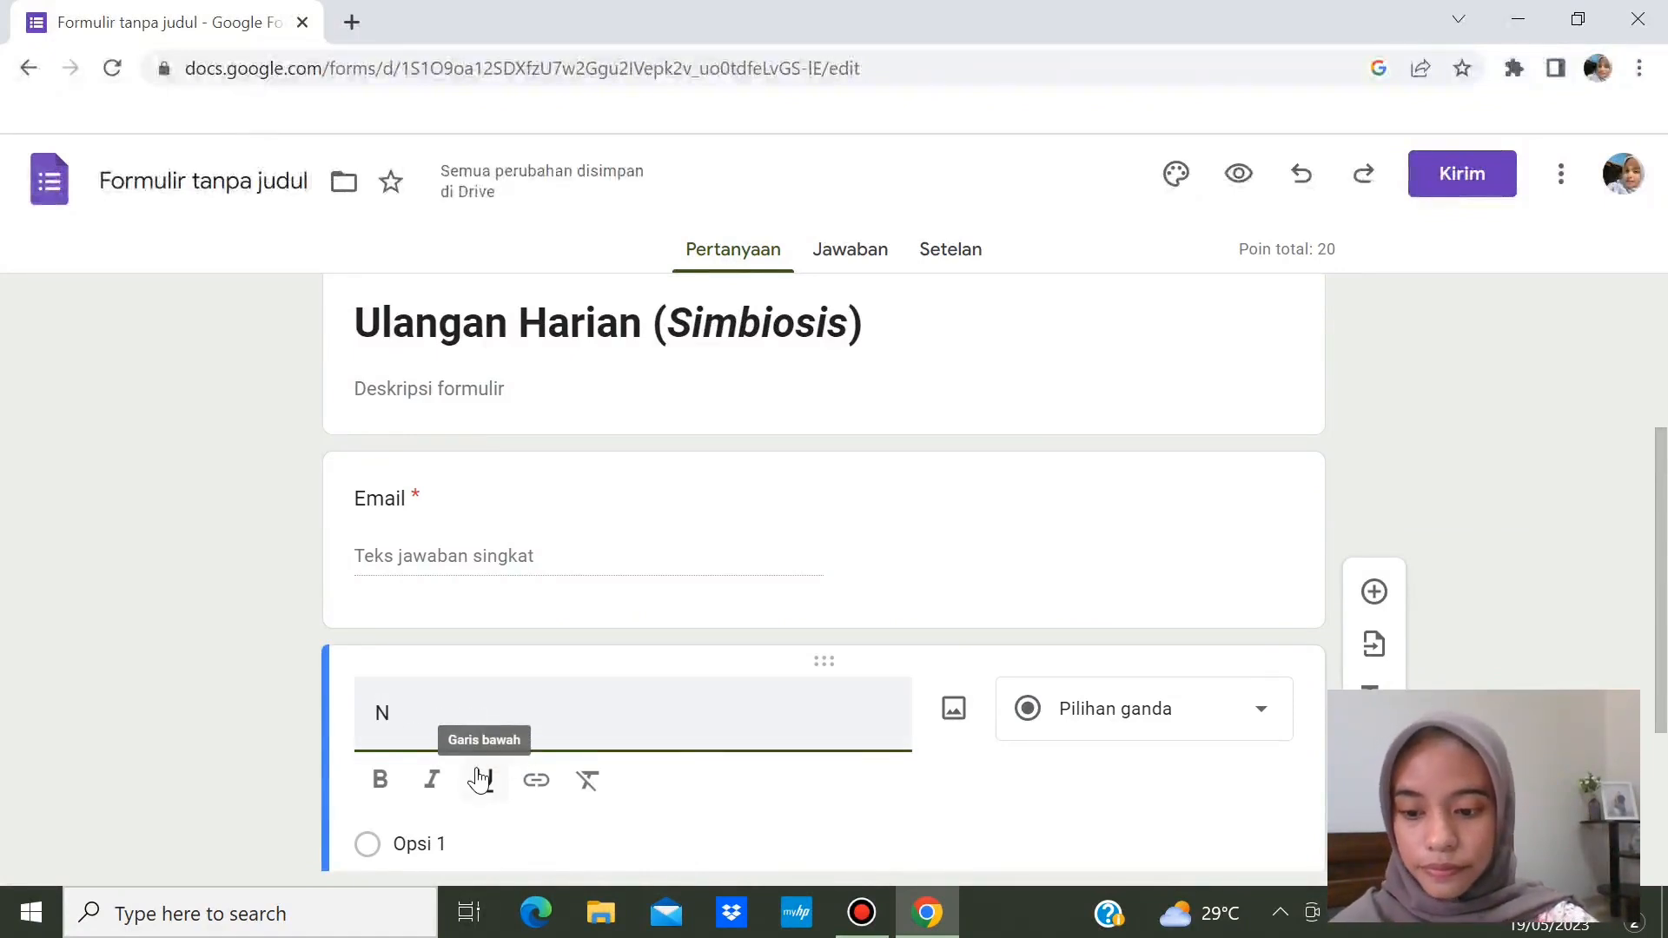
type("ama")
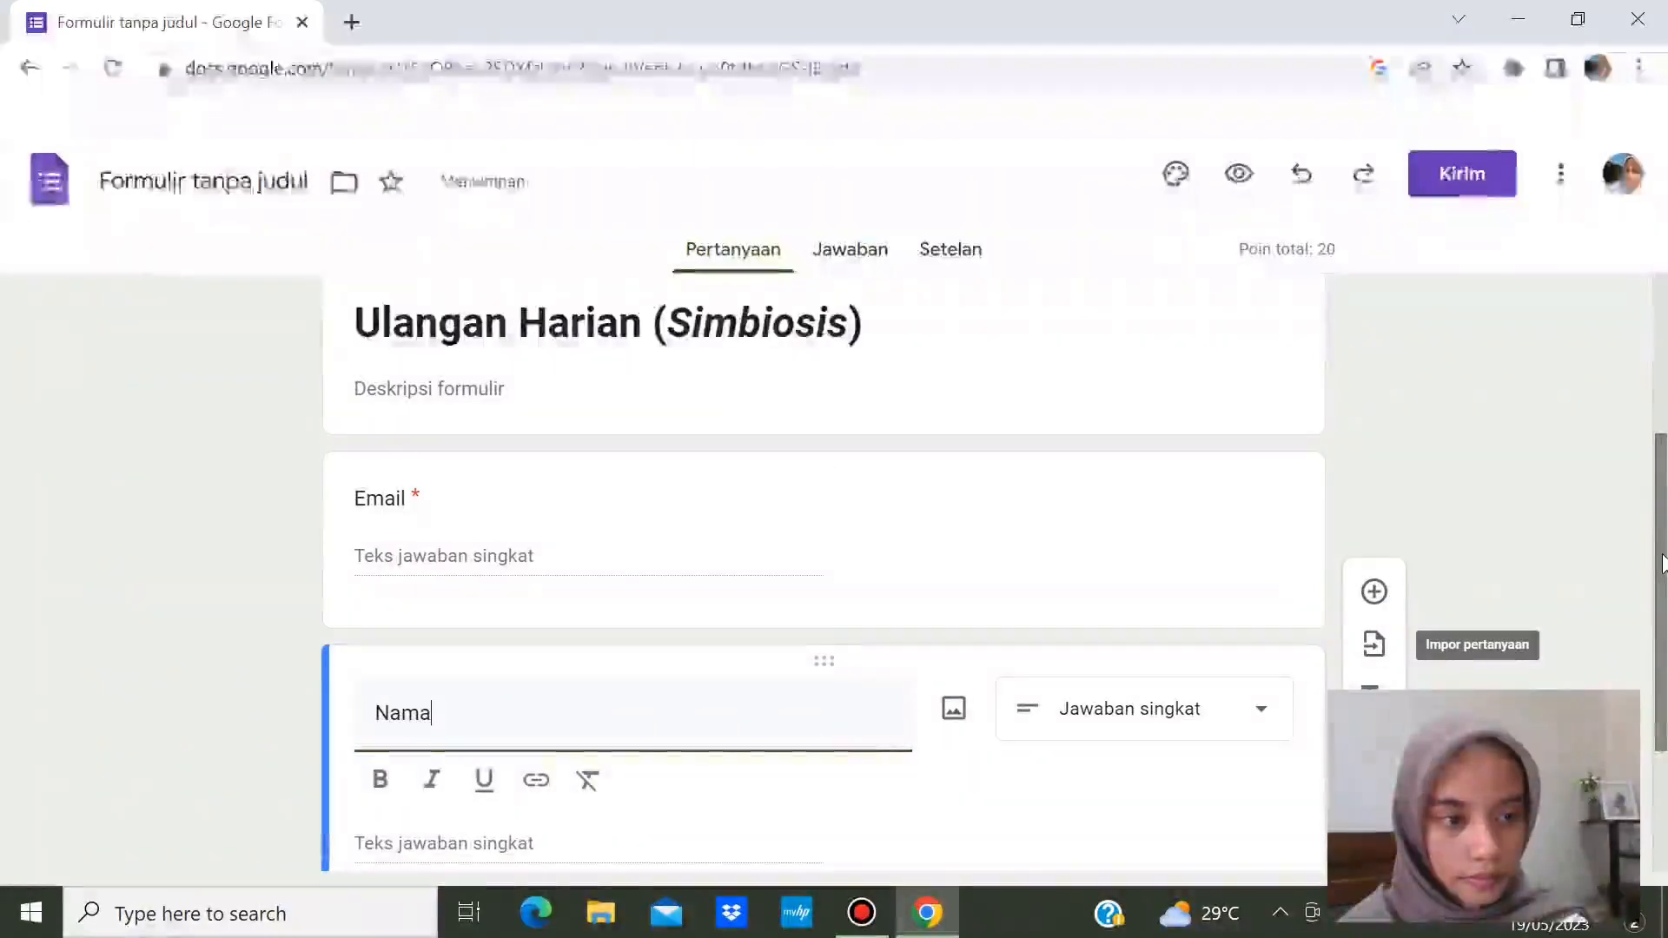
scroll(1225, 508, "down", 3)
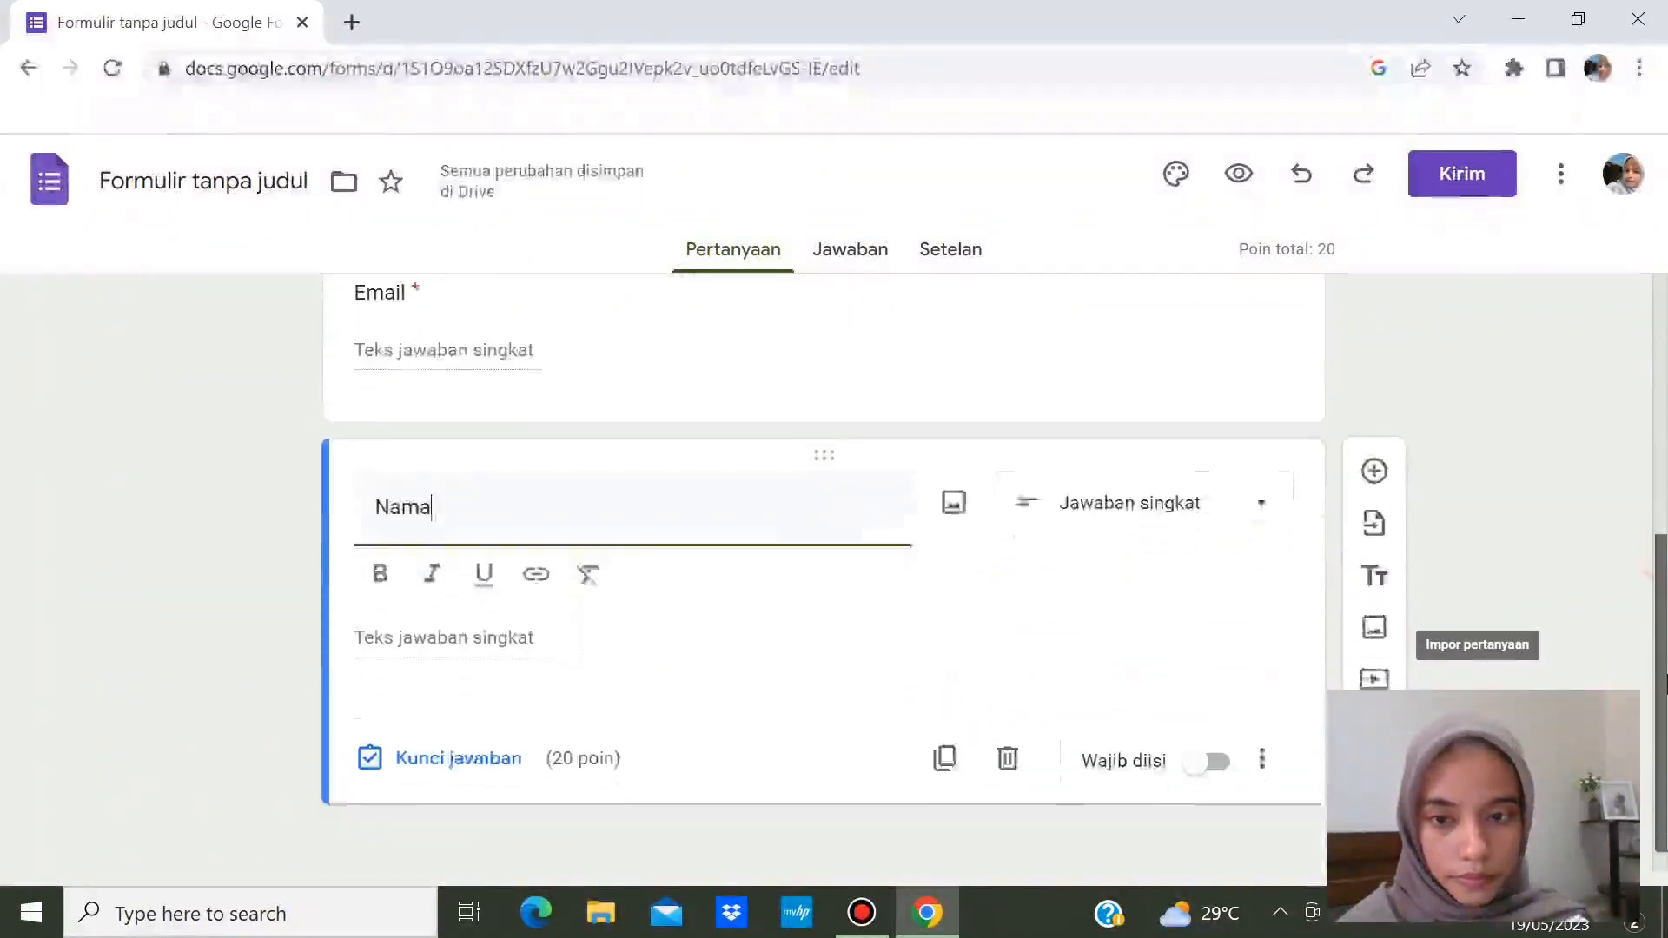
left_click(1244, 495)
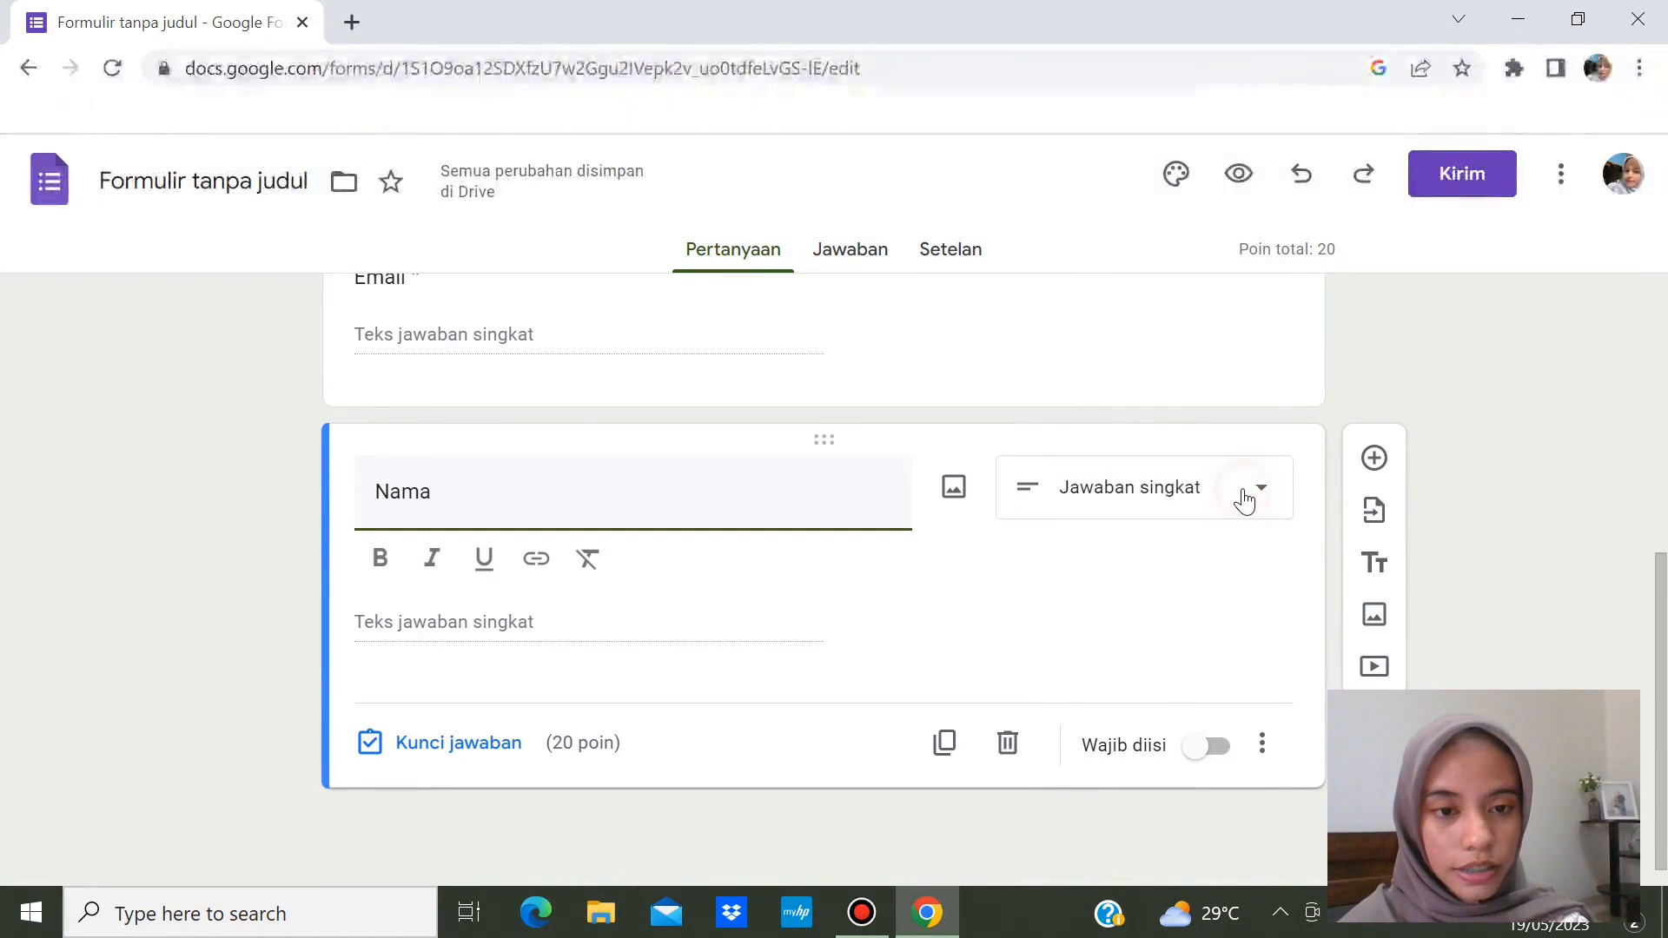
left_click(1546, 453)
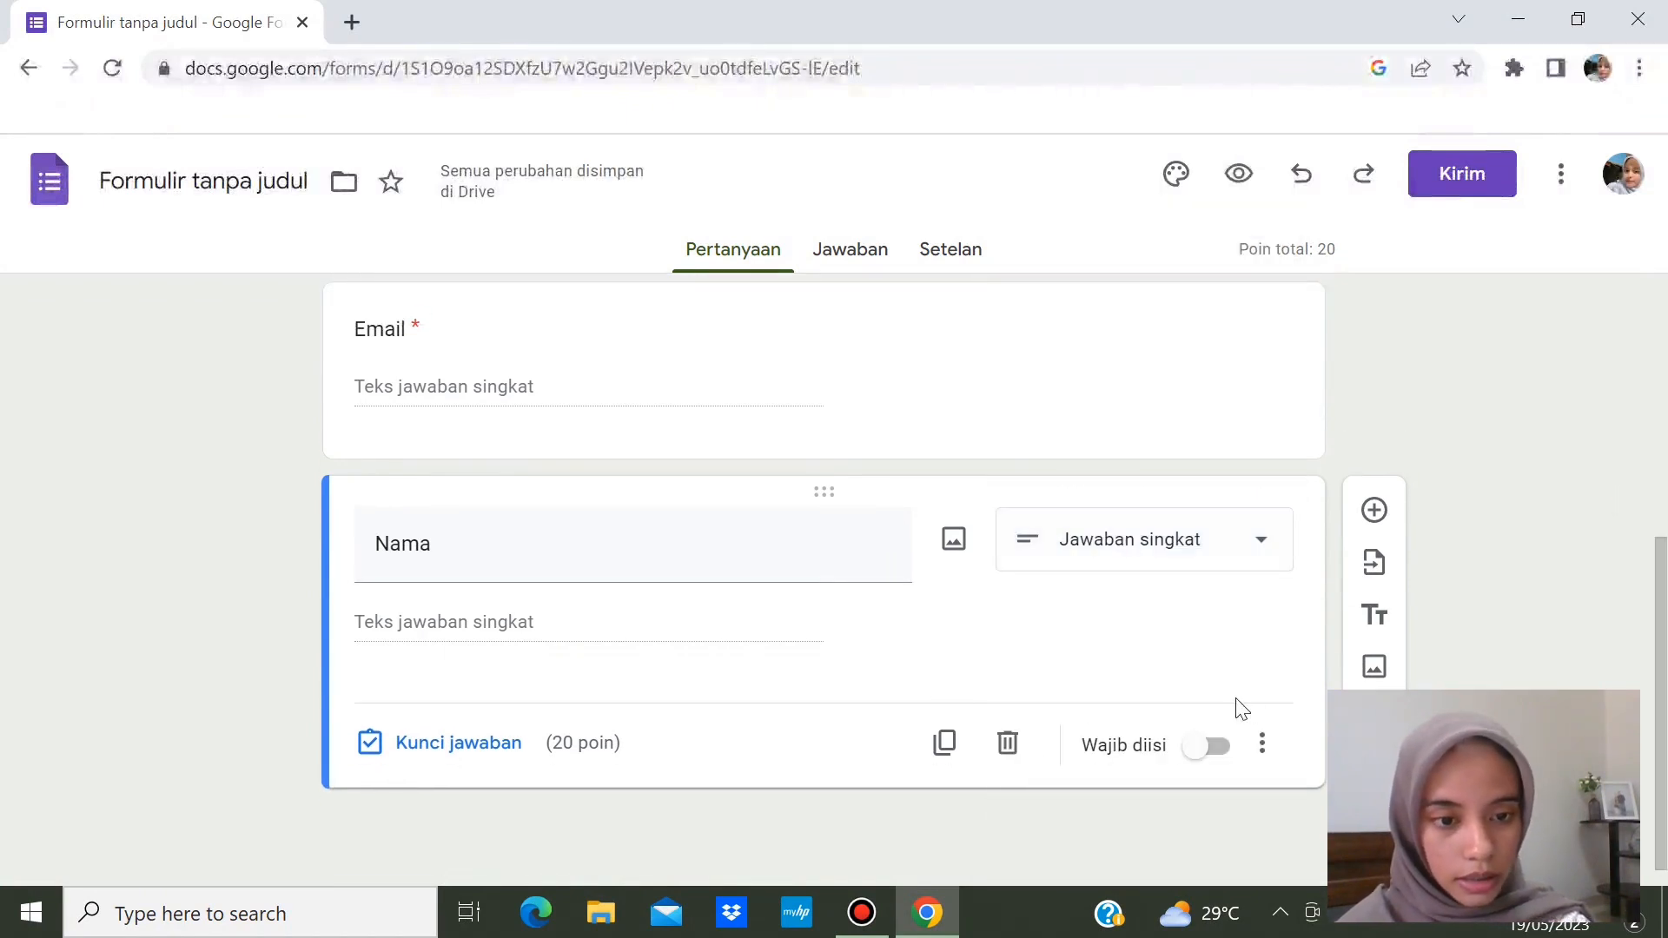
left_click(1214, 746)
left_click(440, 745)
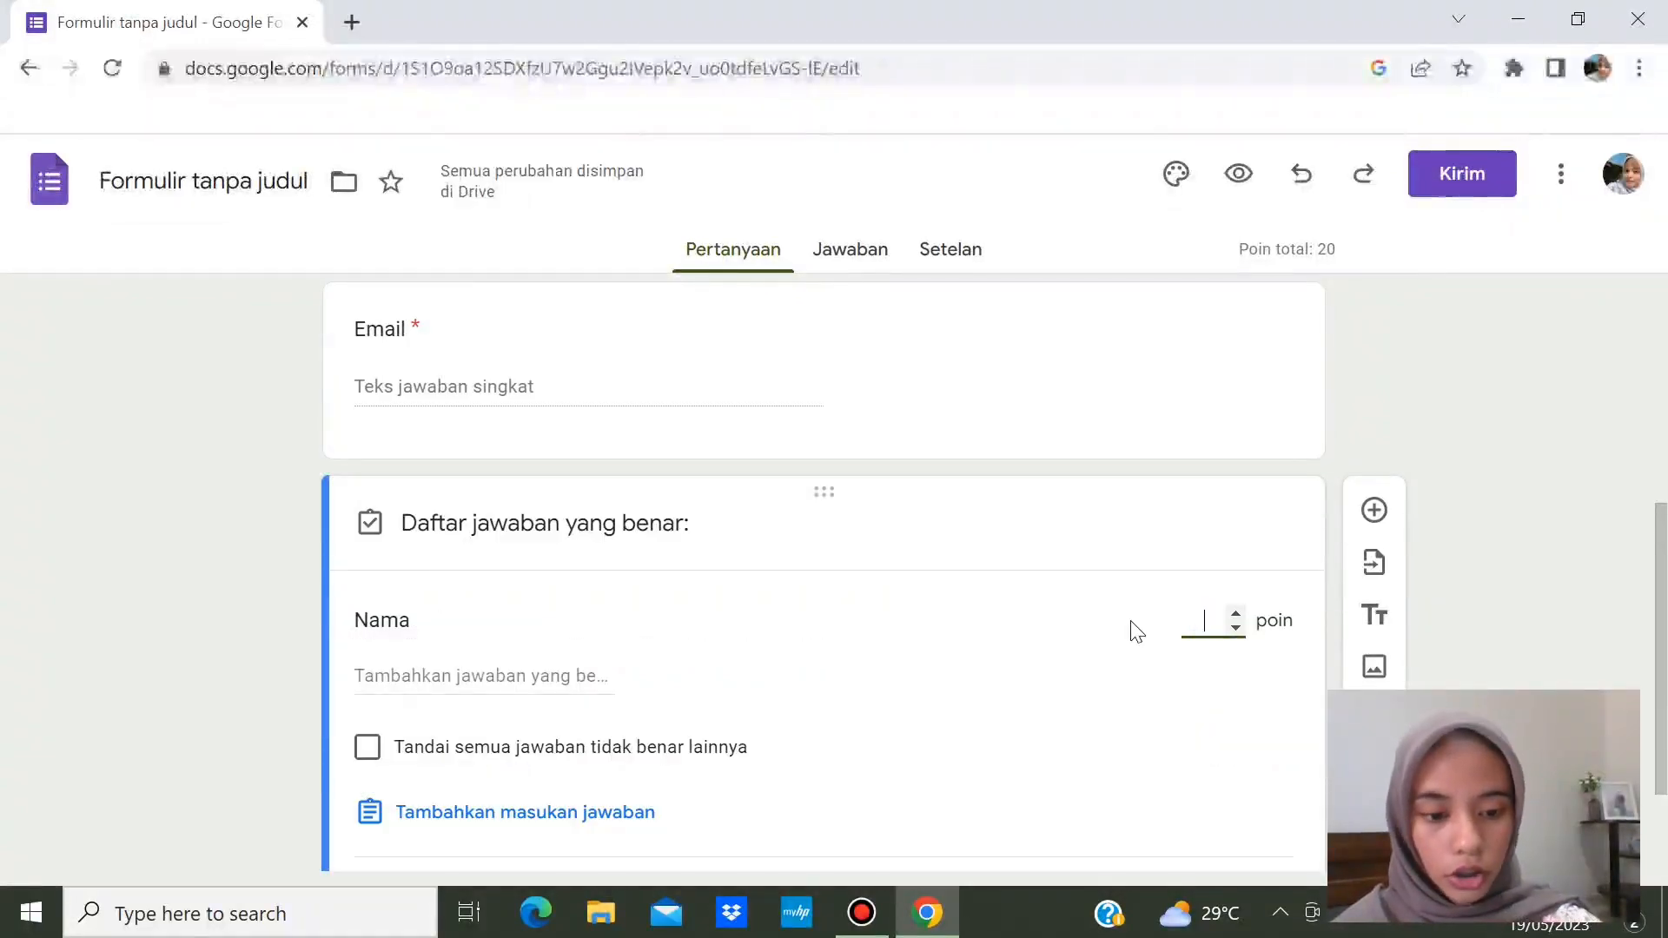
type("0")
scroll(1660, 595, "down", 2)
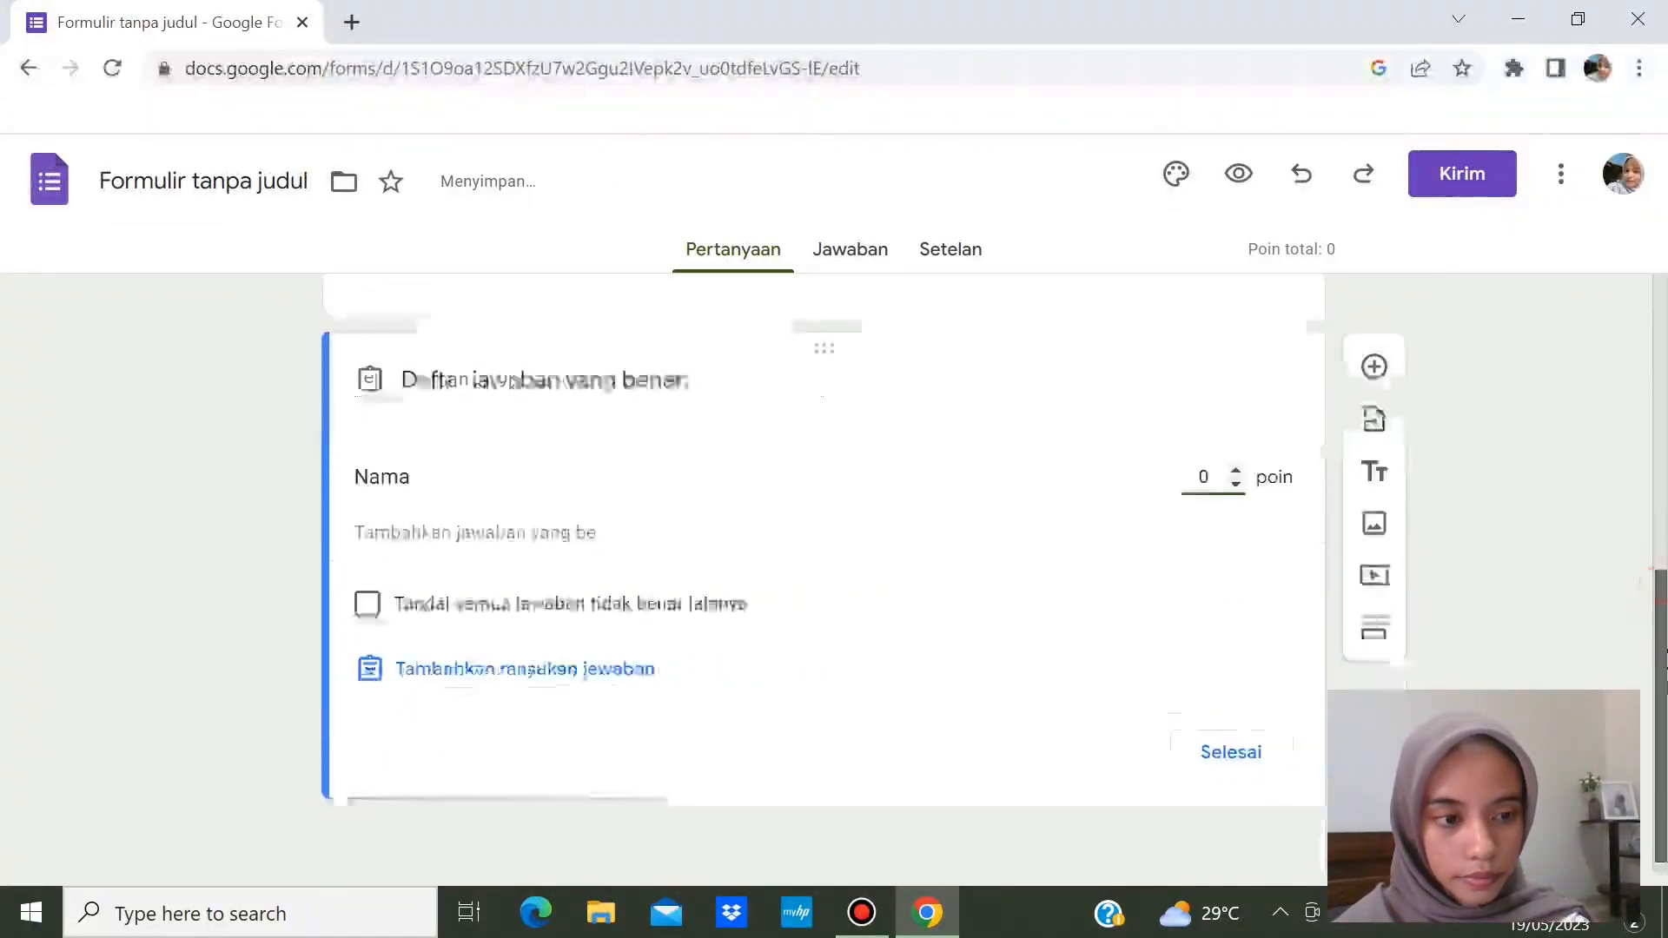
left_click(1279, 744)
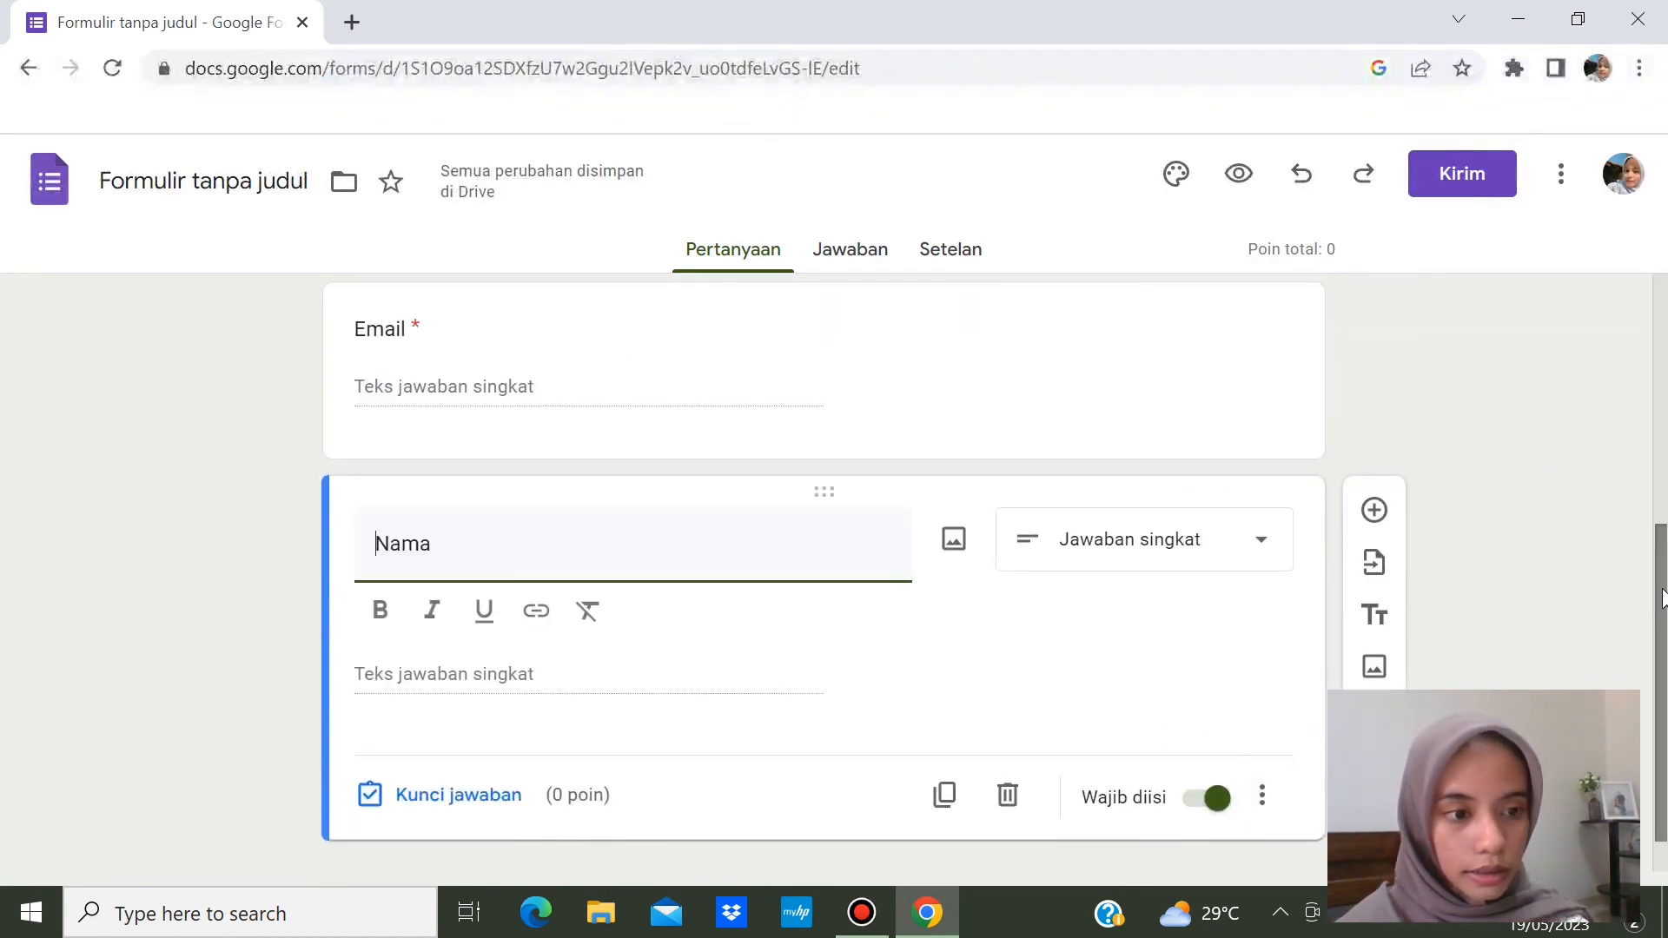
scroll(1648, 589, "down", 1)
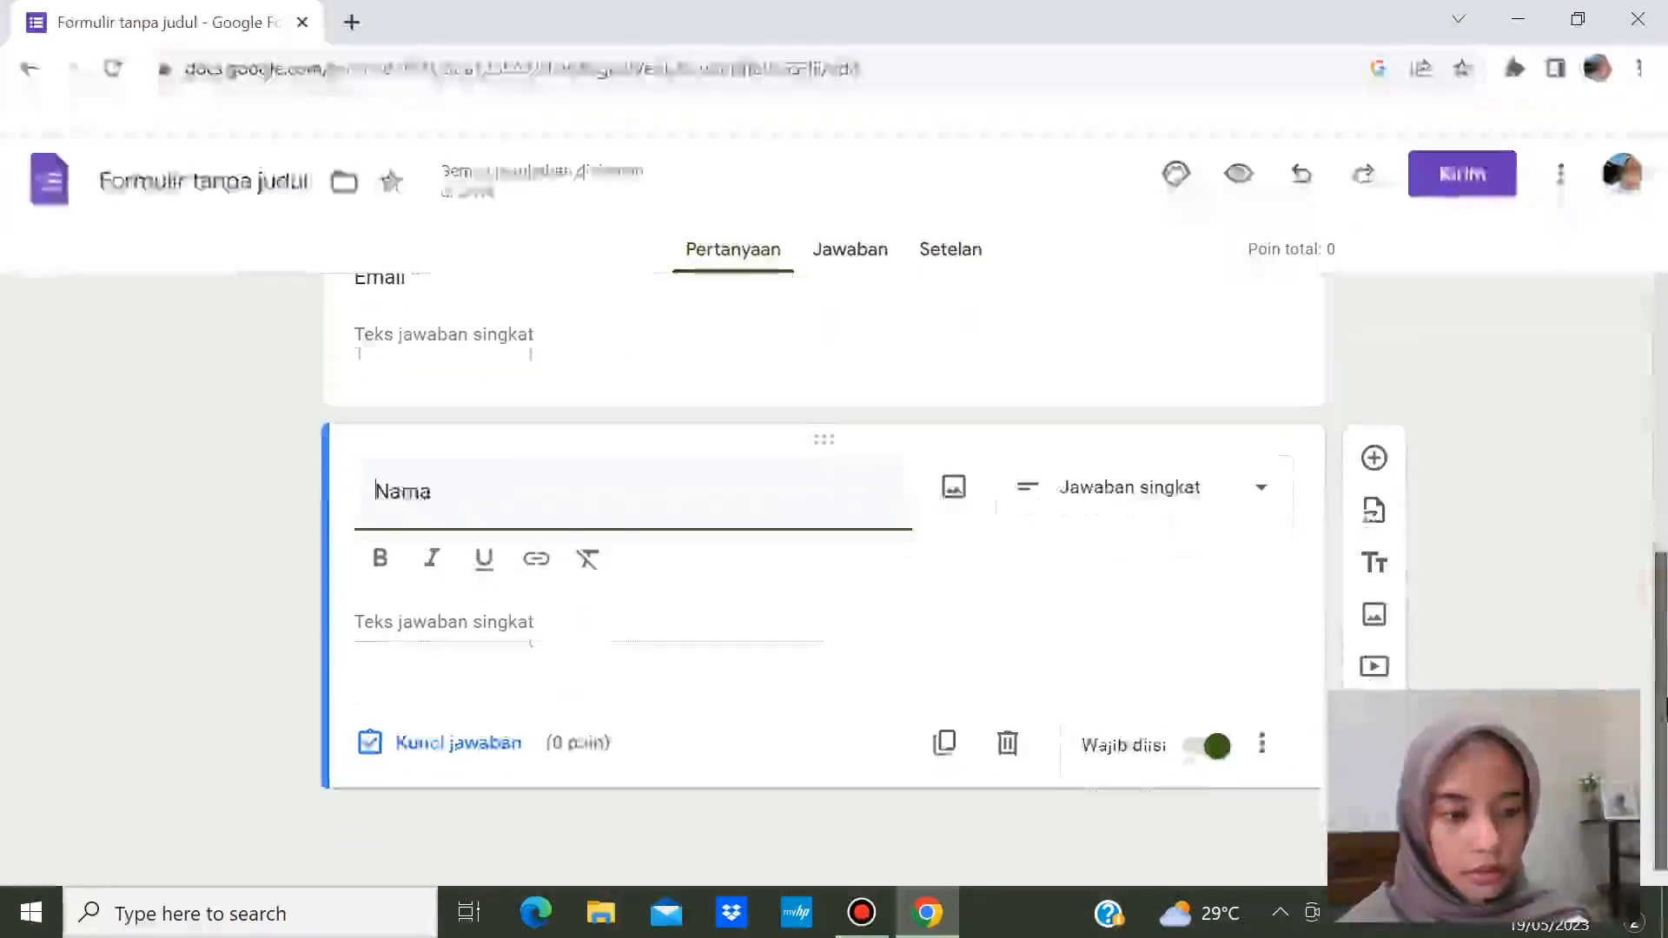
left_click(1375, 459)
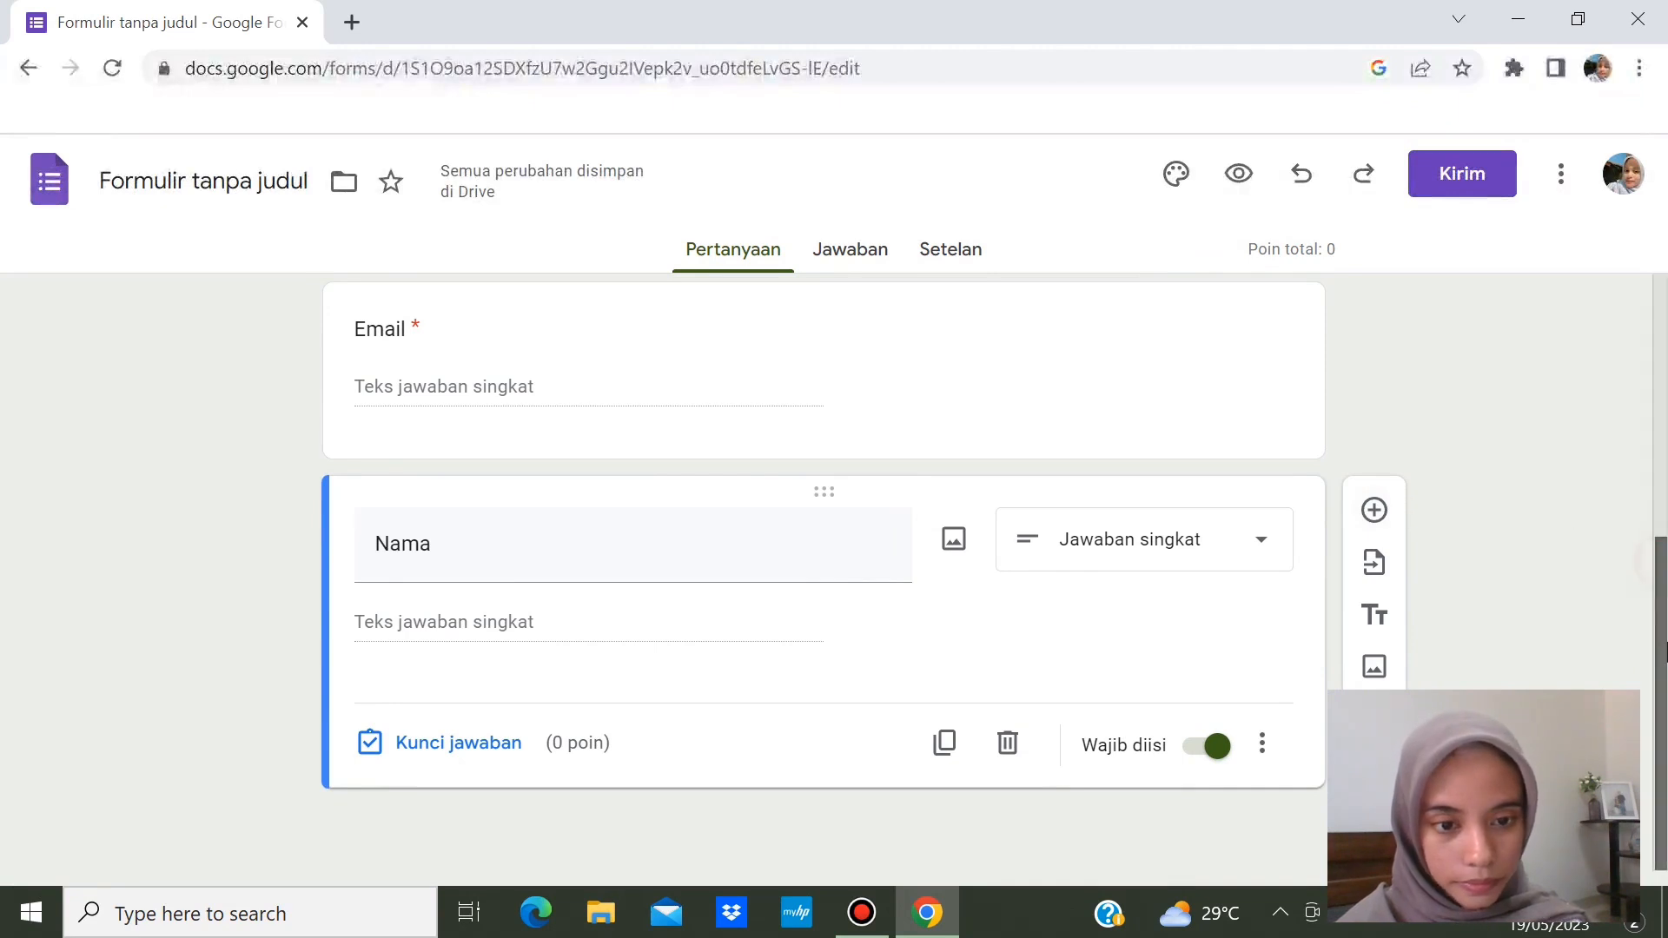
left_click_drag(1662, 571, 1654, 611)
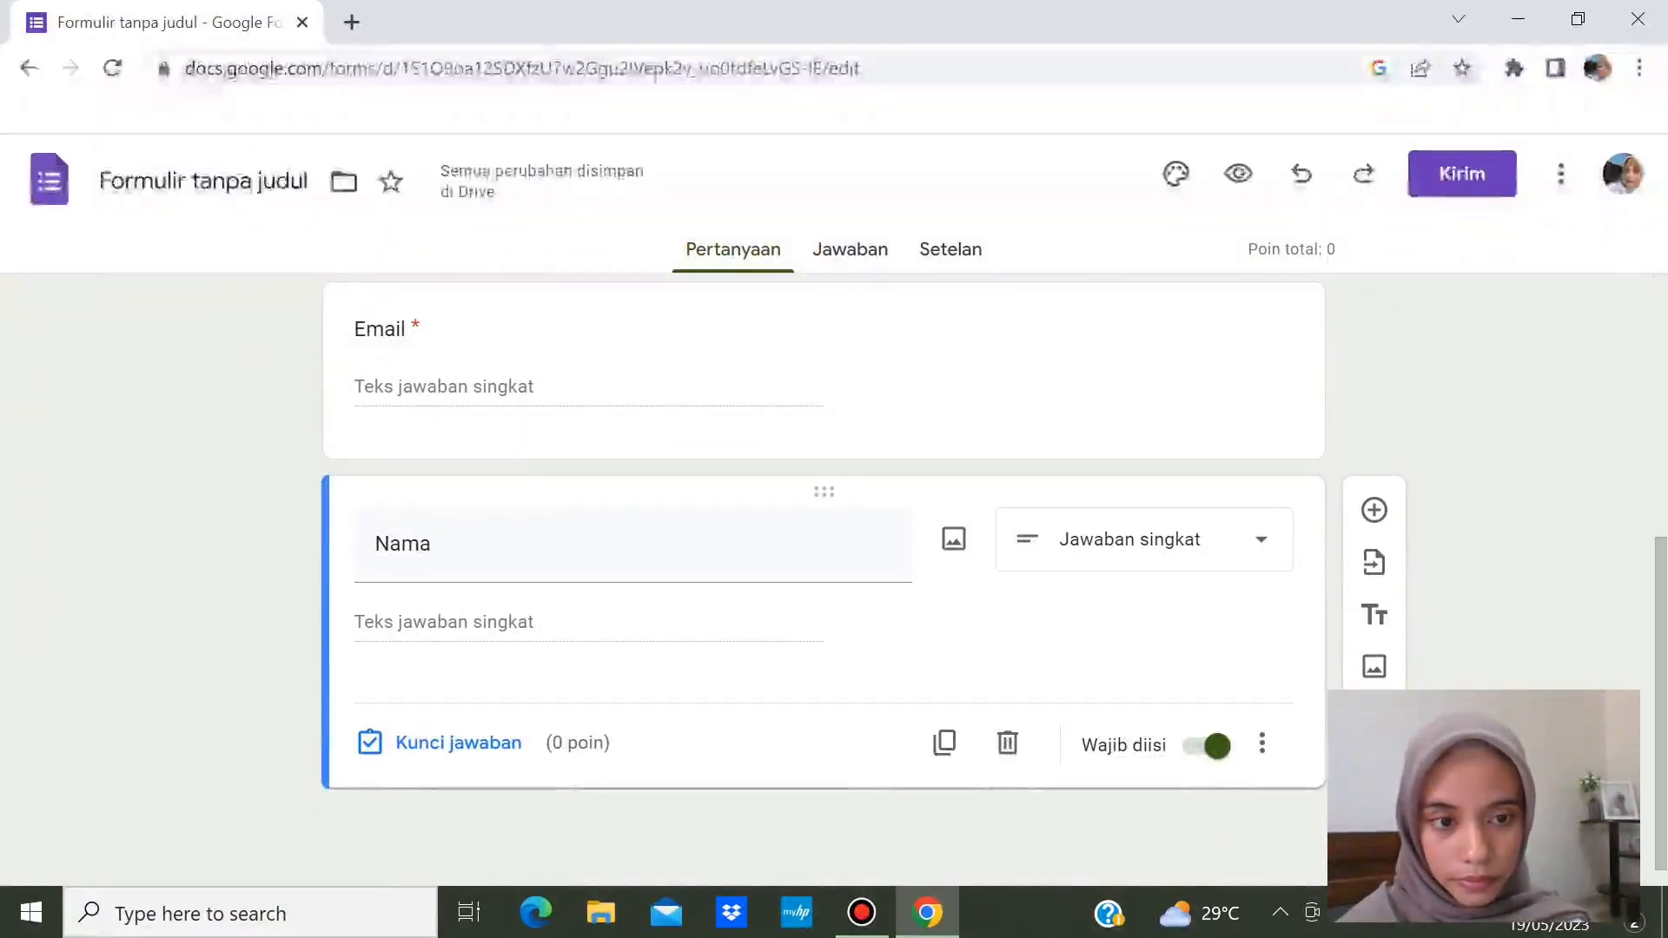
- Add a question below Nama titled 'Kelas'
left_click(1374, 513)
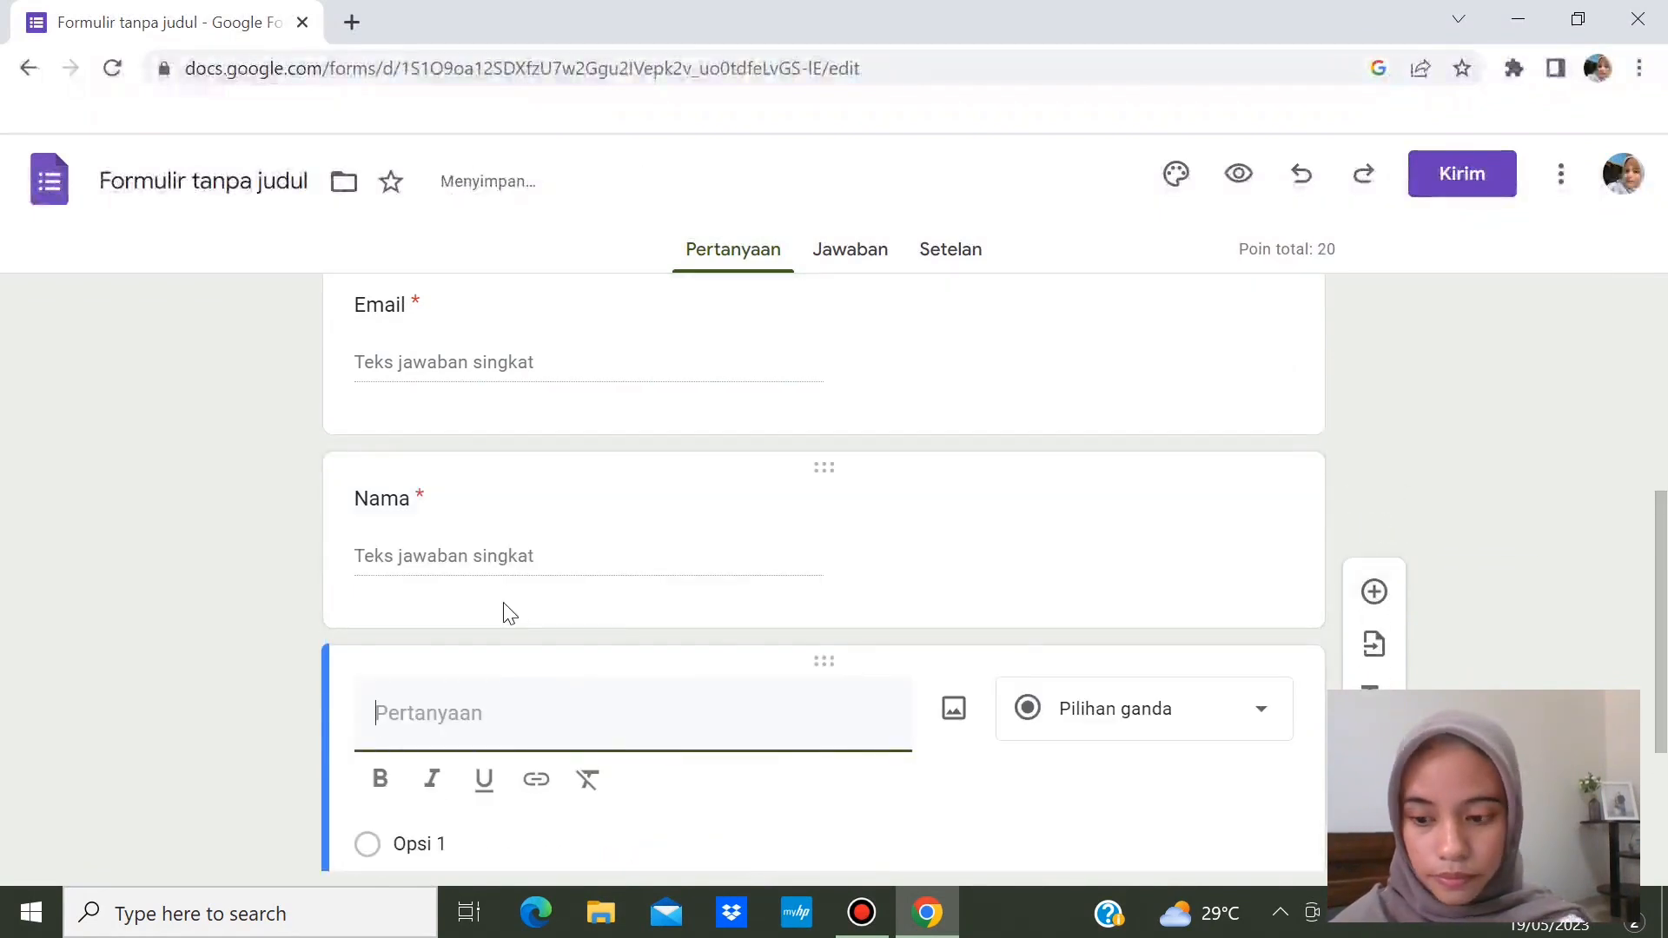
type("Ke")
type("laas")
key("BackSpace")
key("BackSpace")
type("s")
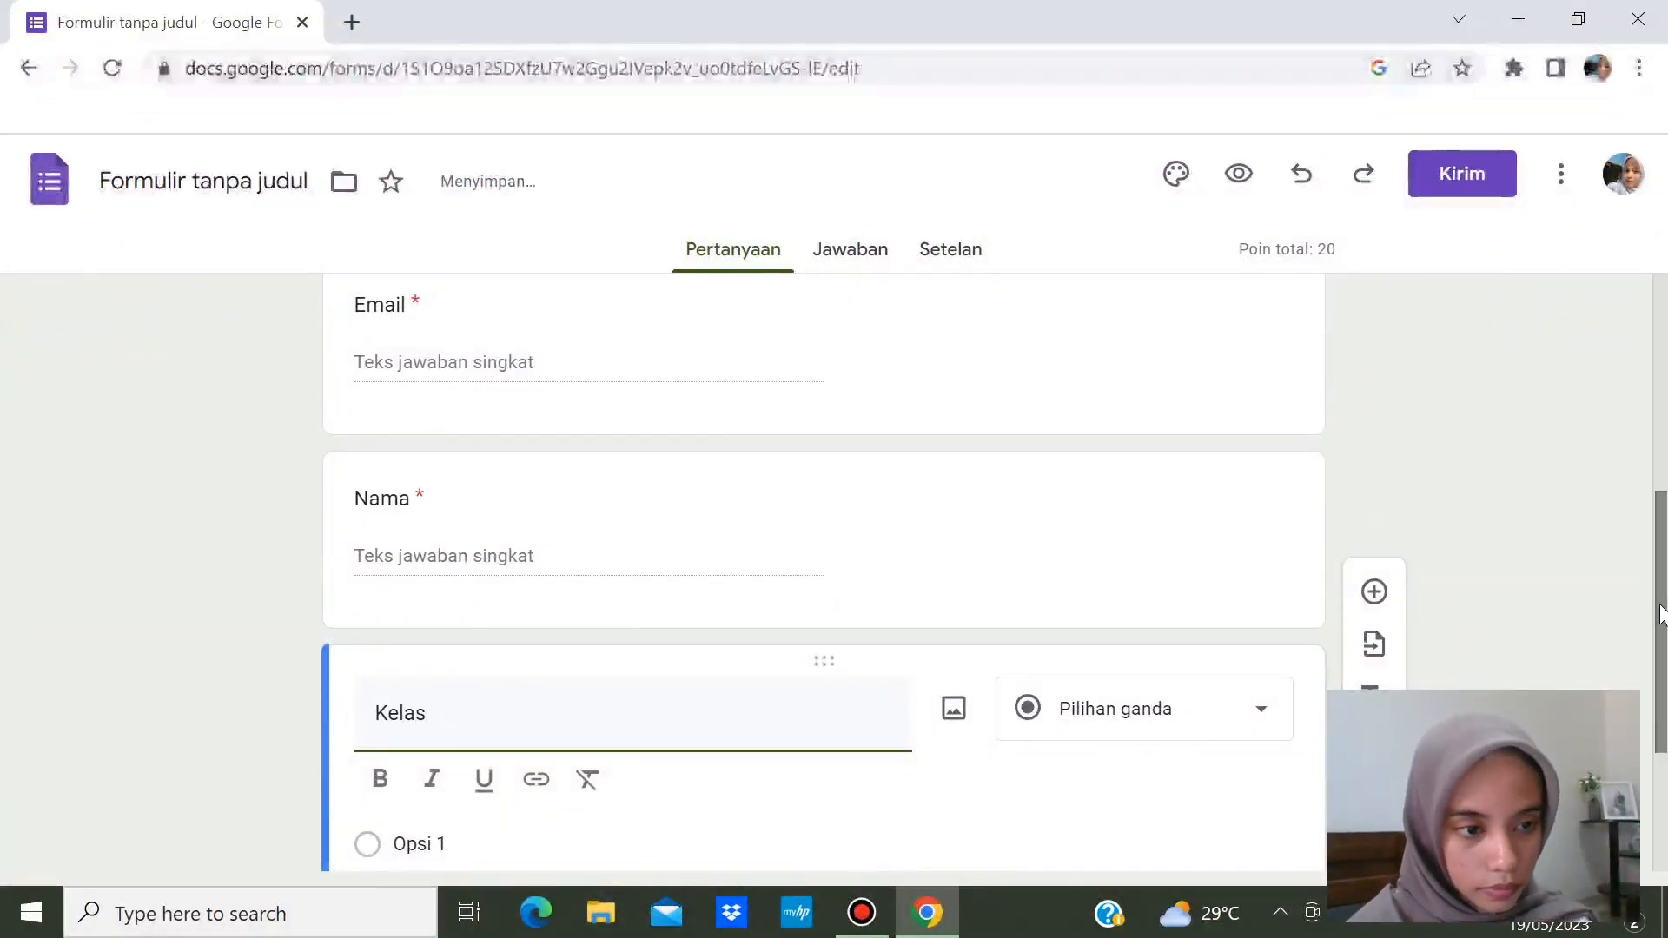
left_click_drag(1659, 612, 1663, 739)
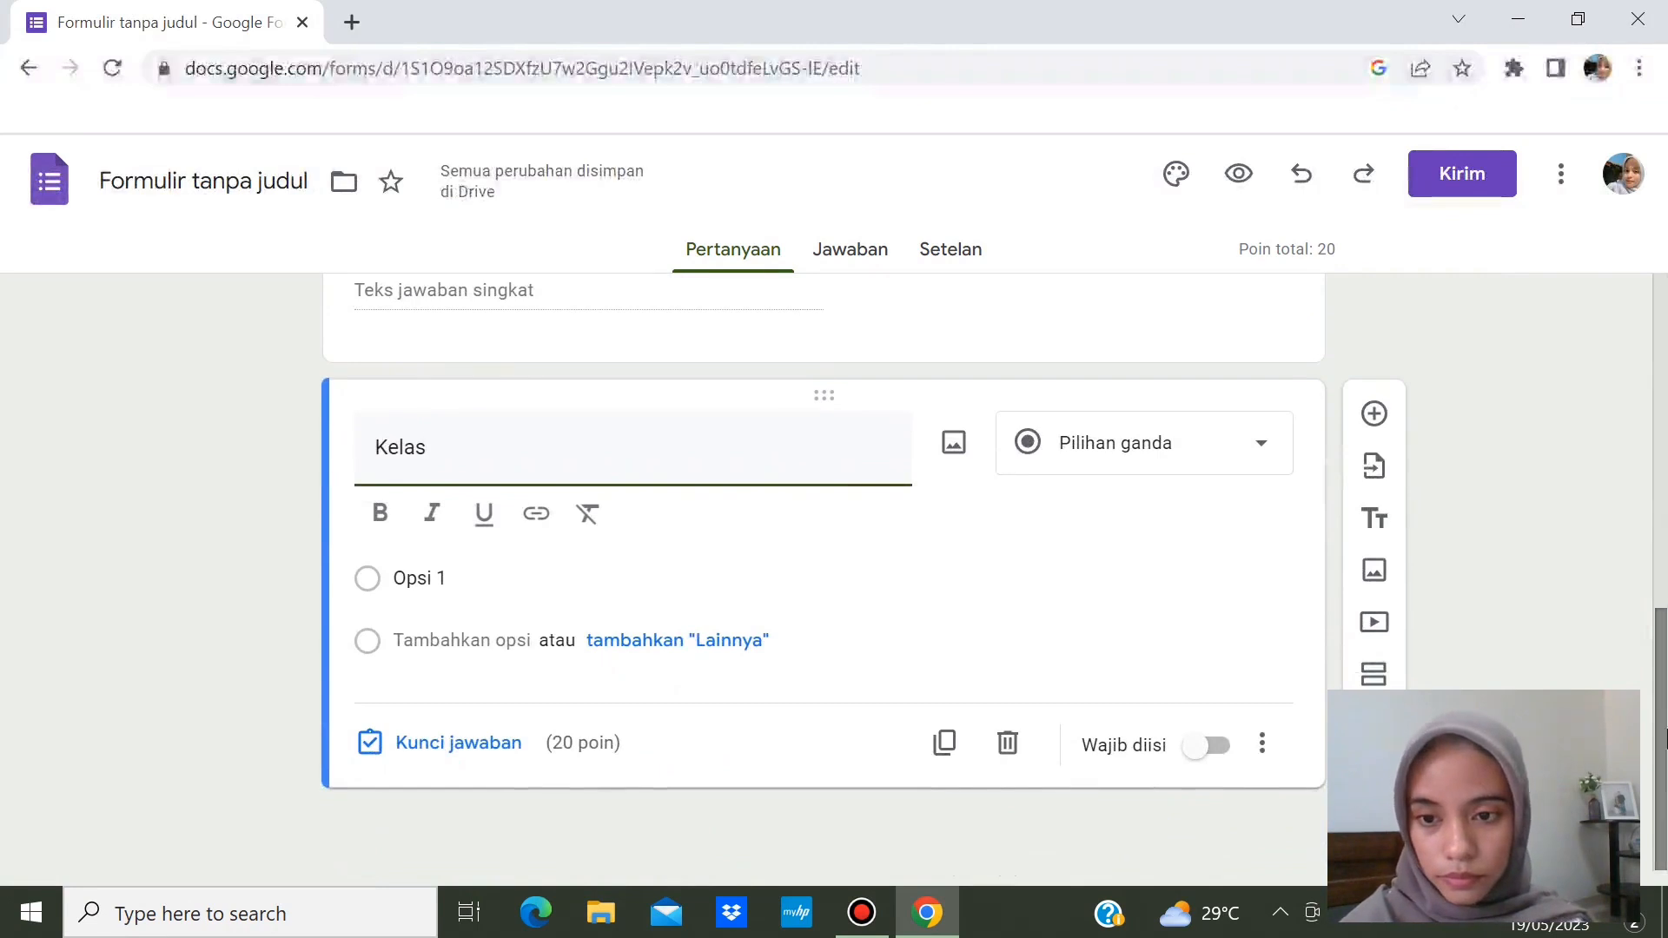
left_click(502, 583)
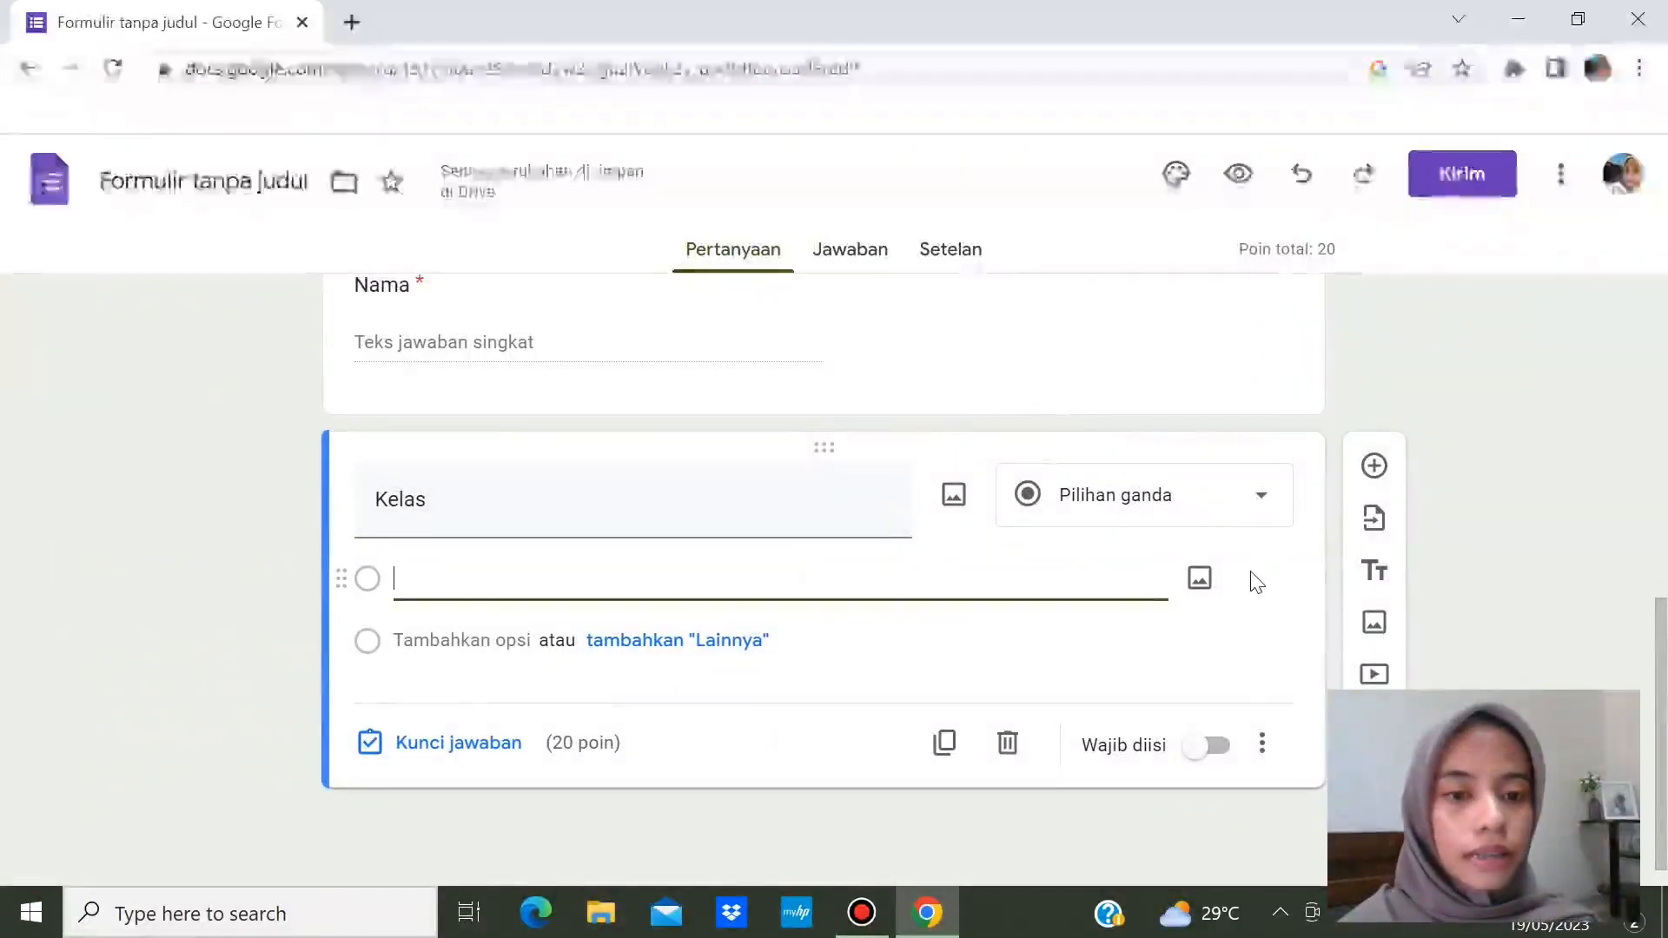
left_click(1248, 533)
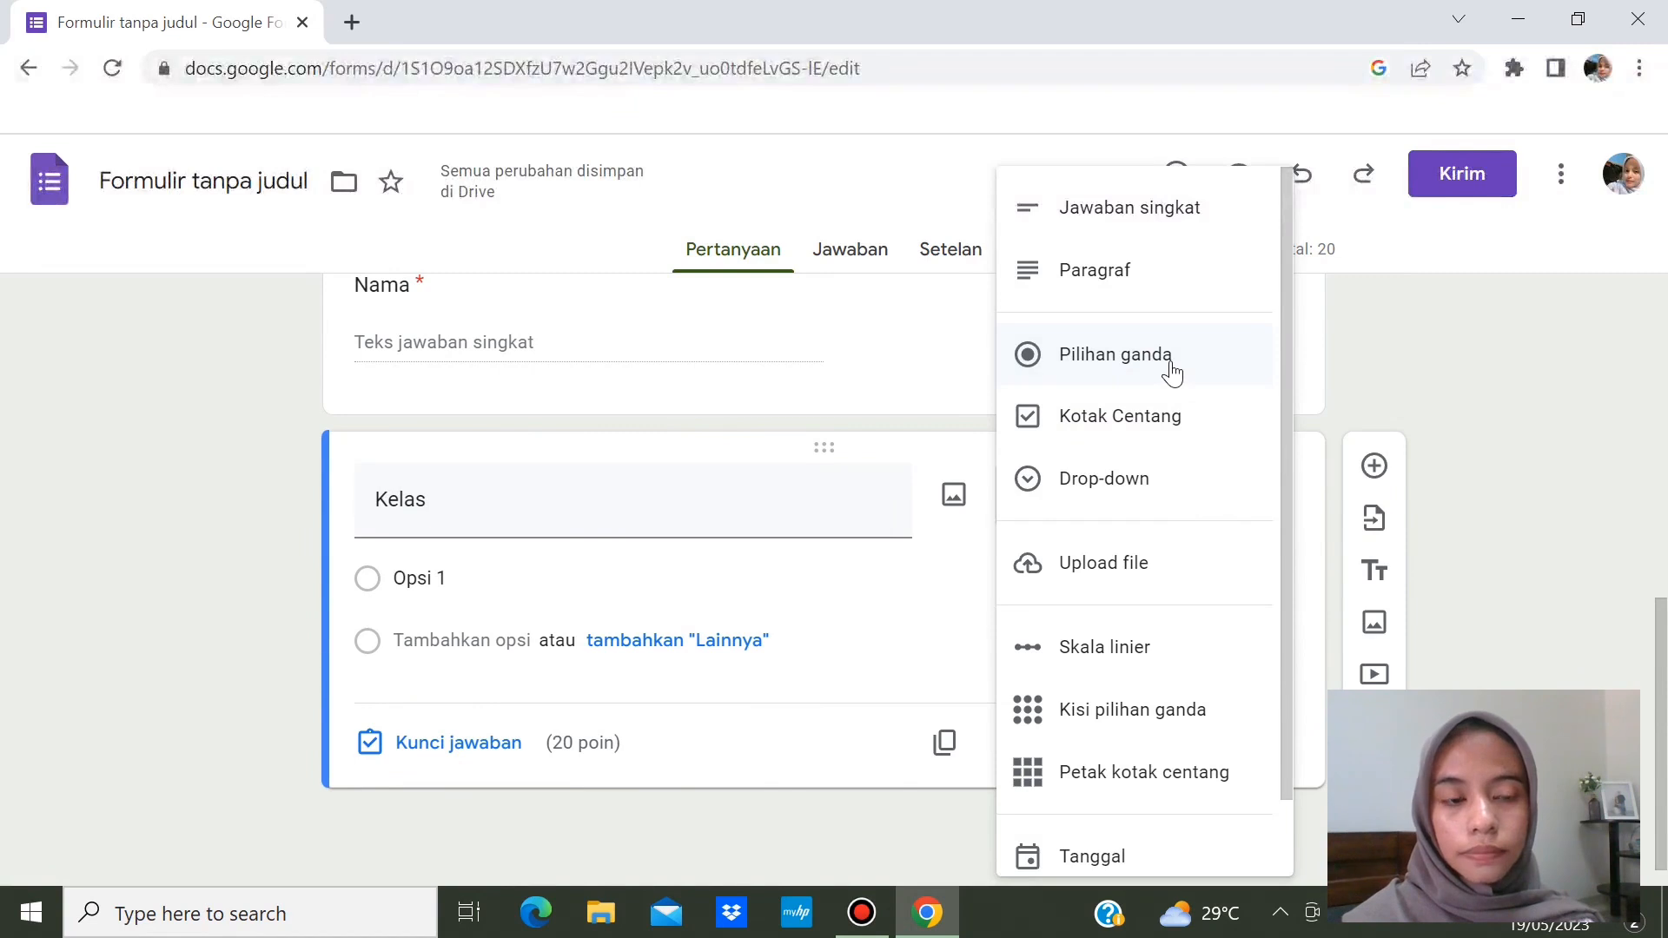
- Enter the answer options X Mipa 1, X Mipa 2, X Mipa 3 and X Mipa 4
left_click(610, 597)
key("BackSpace")
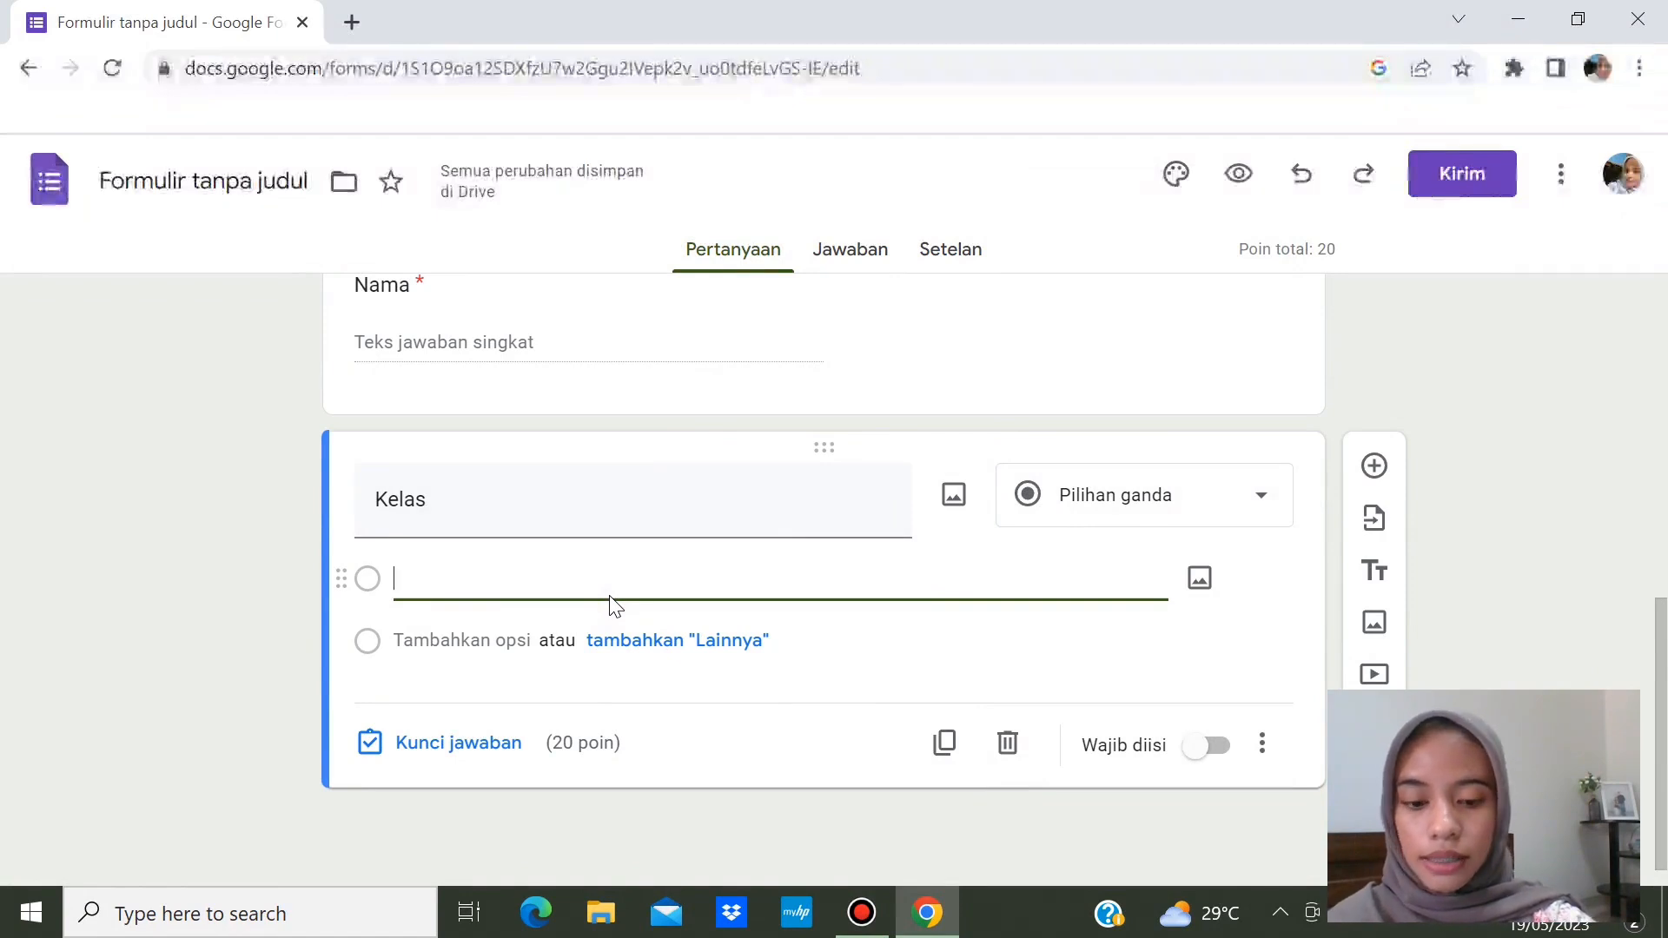
type("X ")
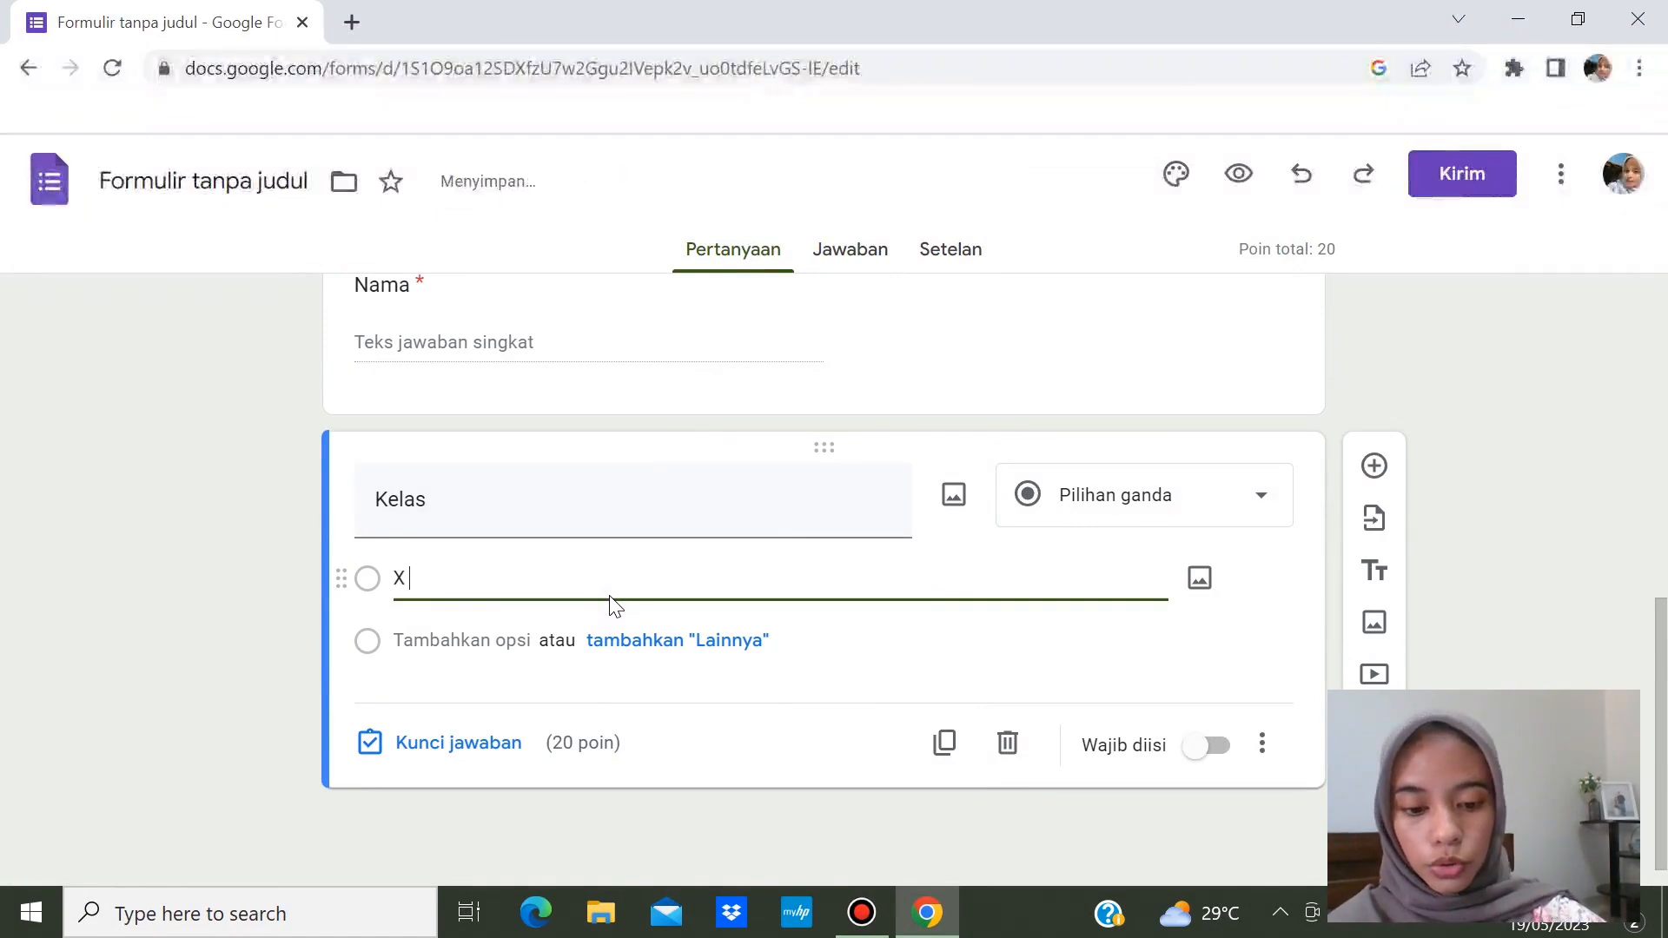
type("Mipa 1")
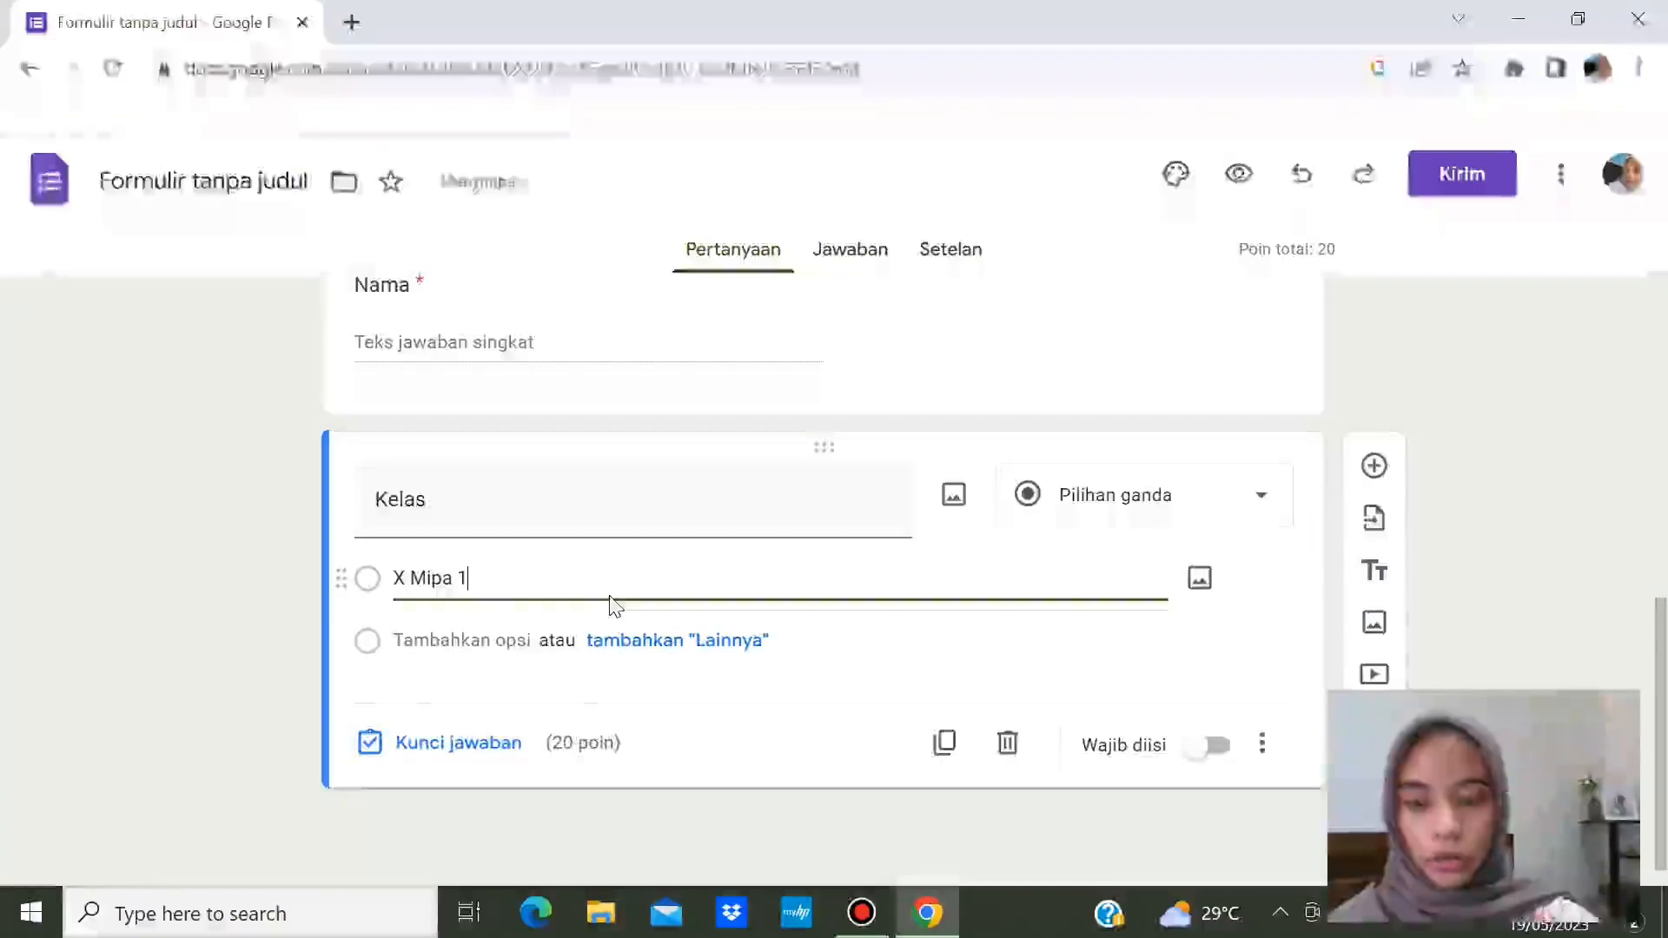
key("Return")
type("X ")
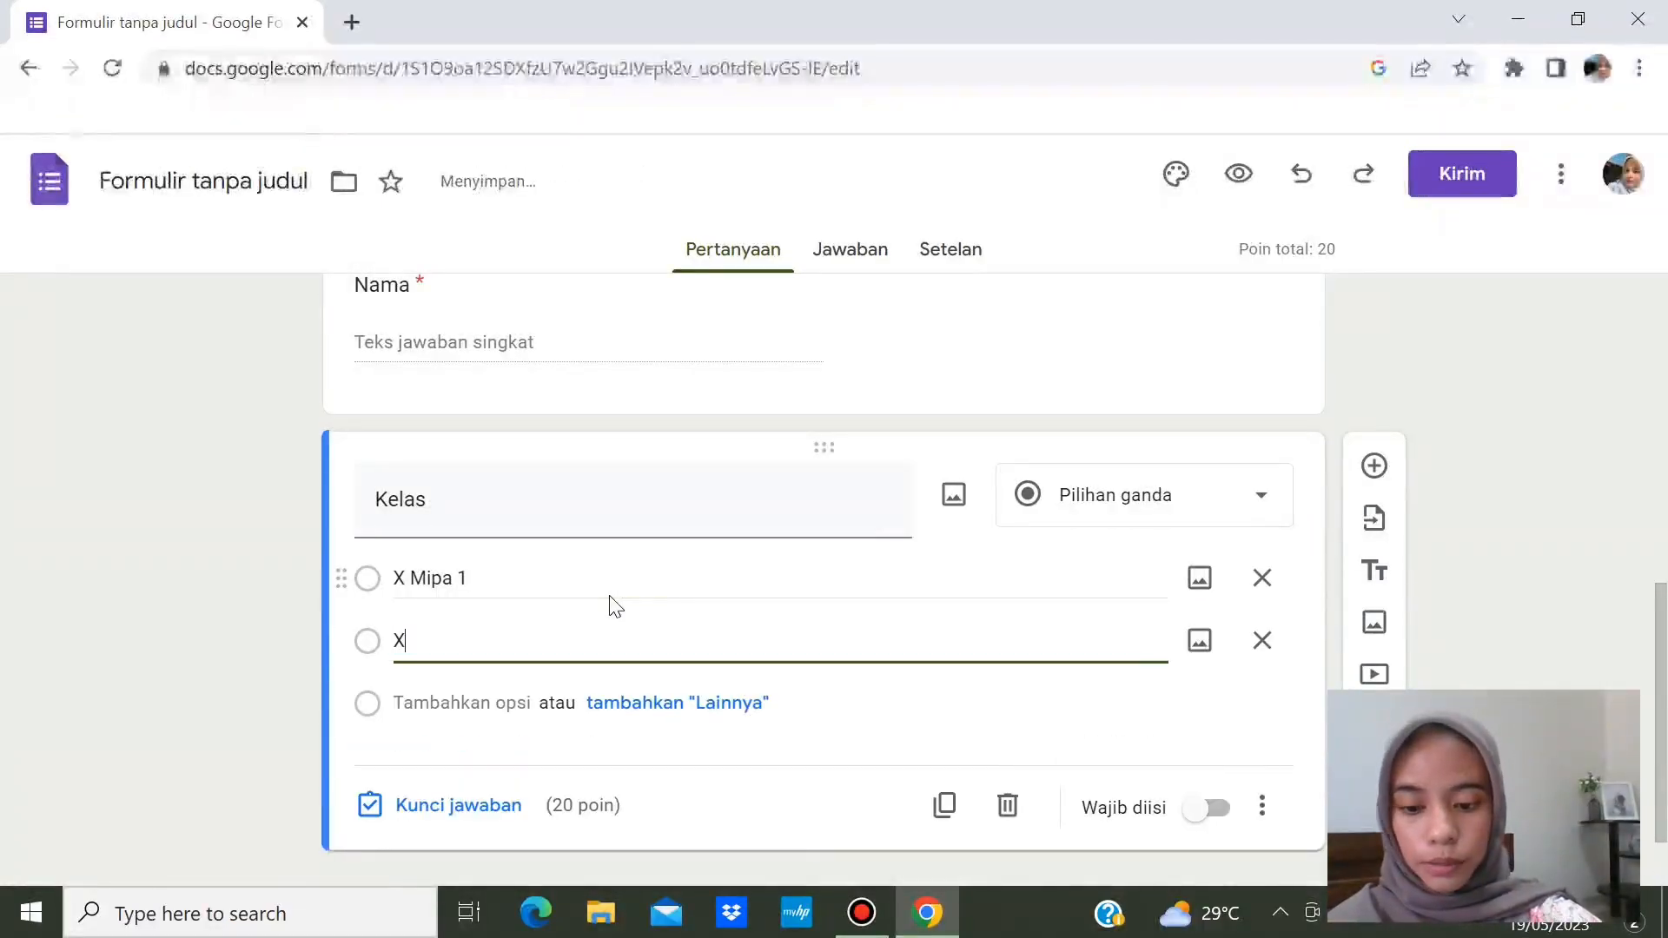
type("Mipa ")
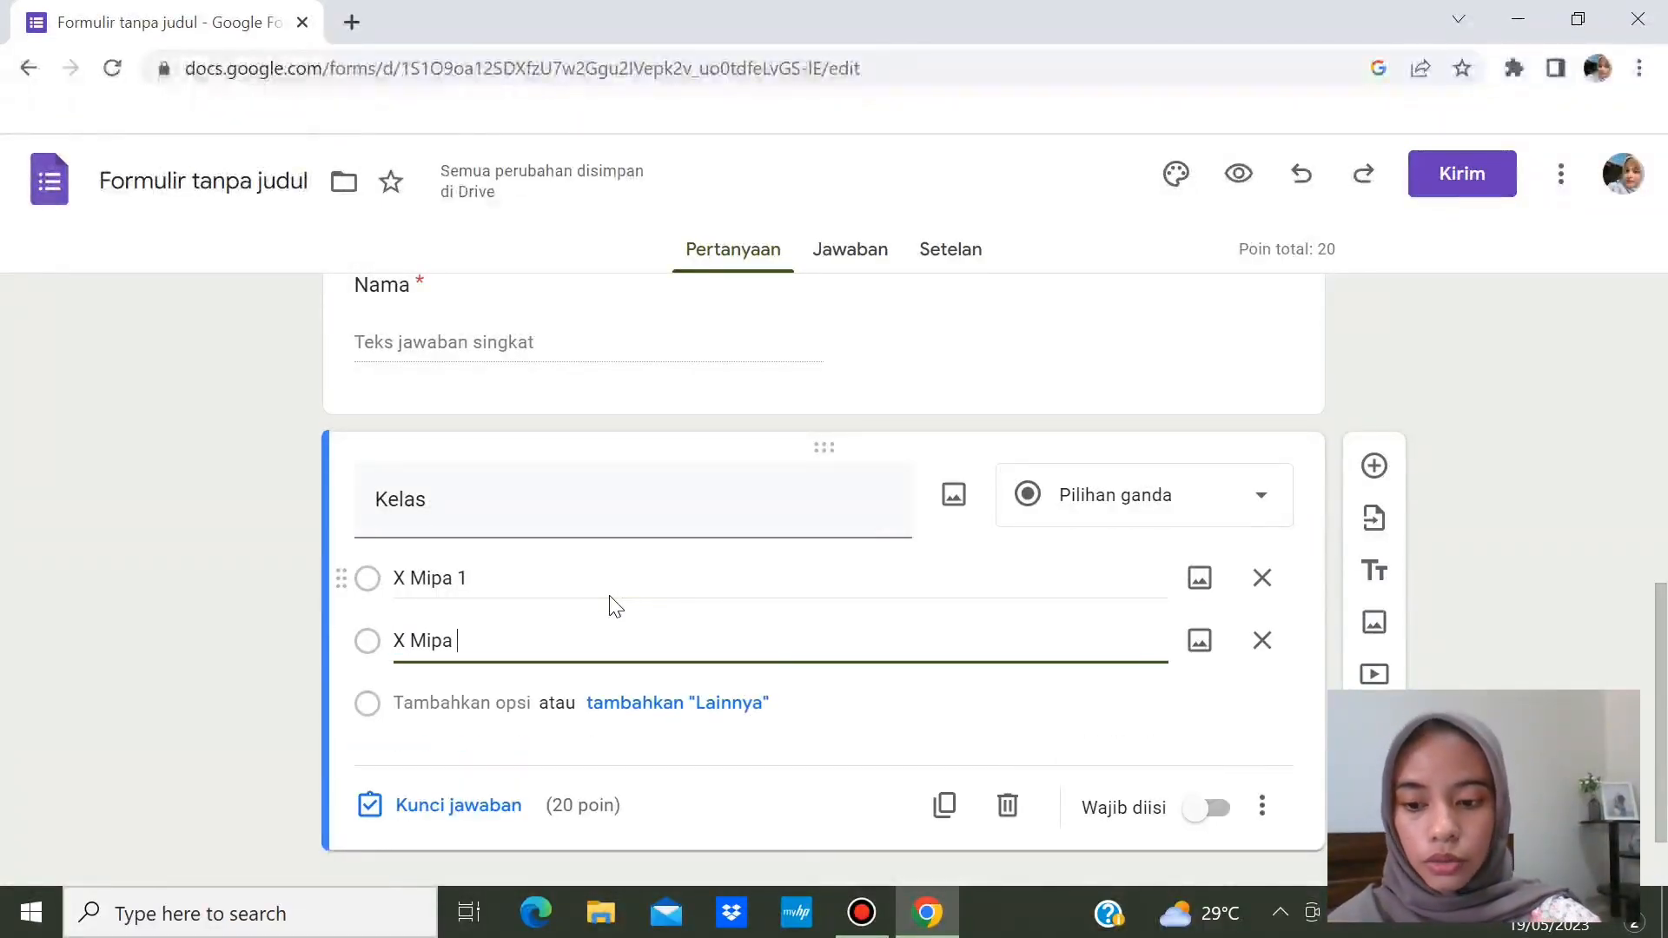
type("2")
key("Return")
type("X")
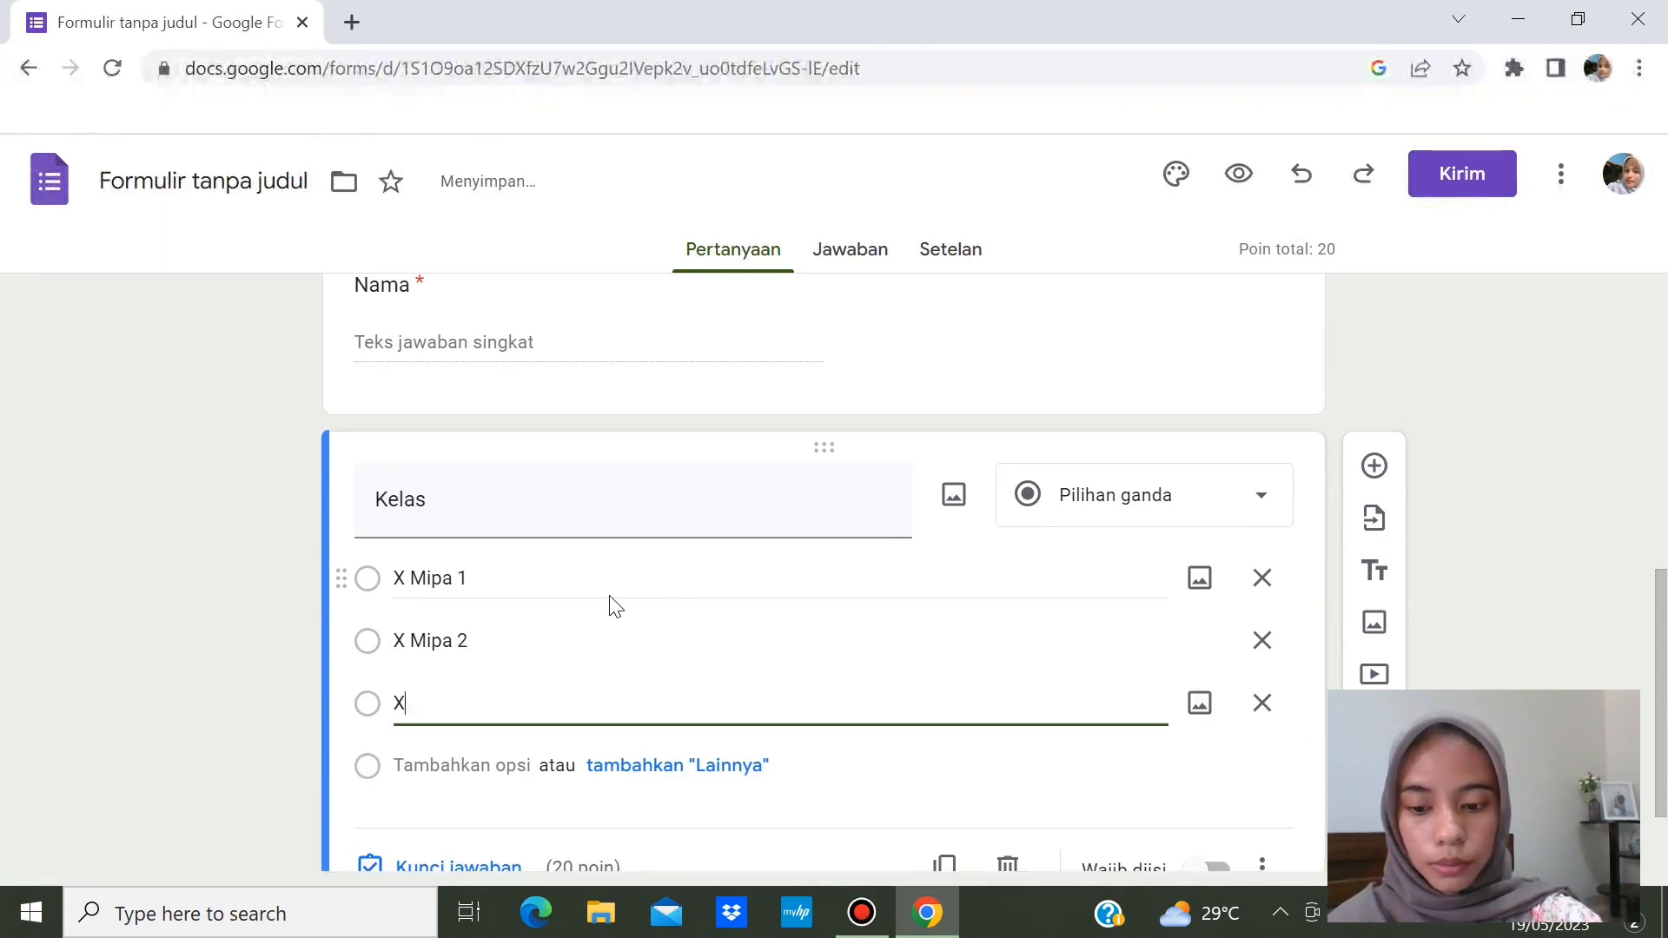
type(" Mipa")
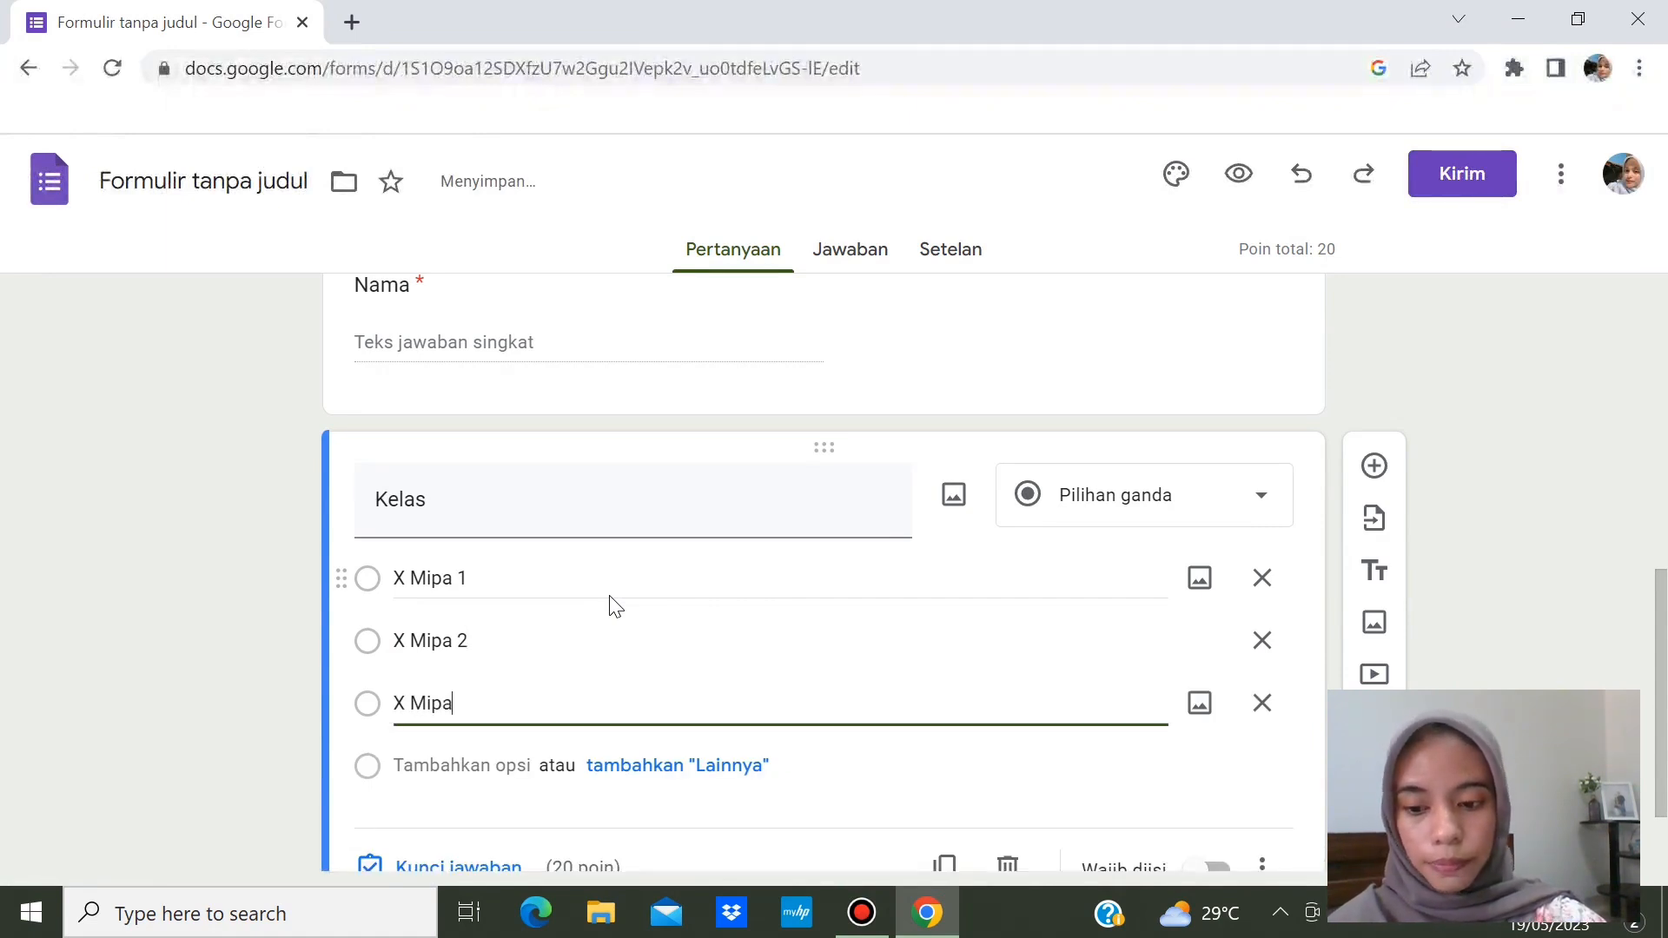
type(" 3")
key("Return")
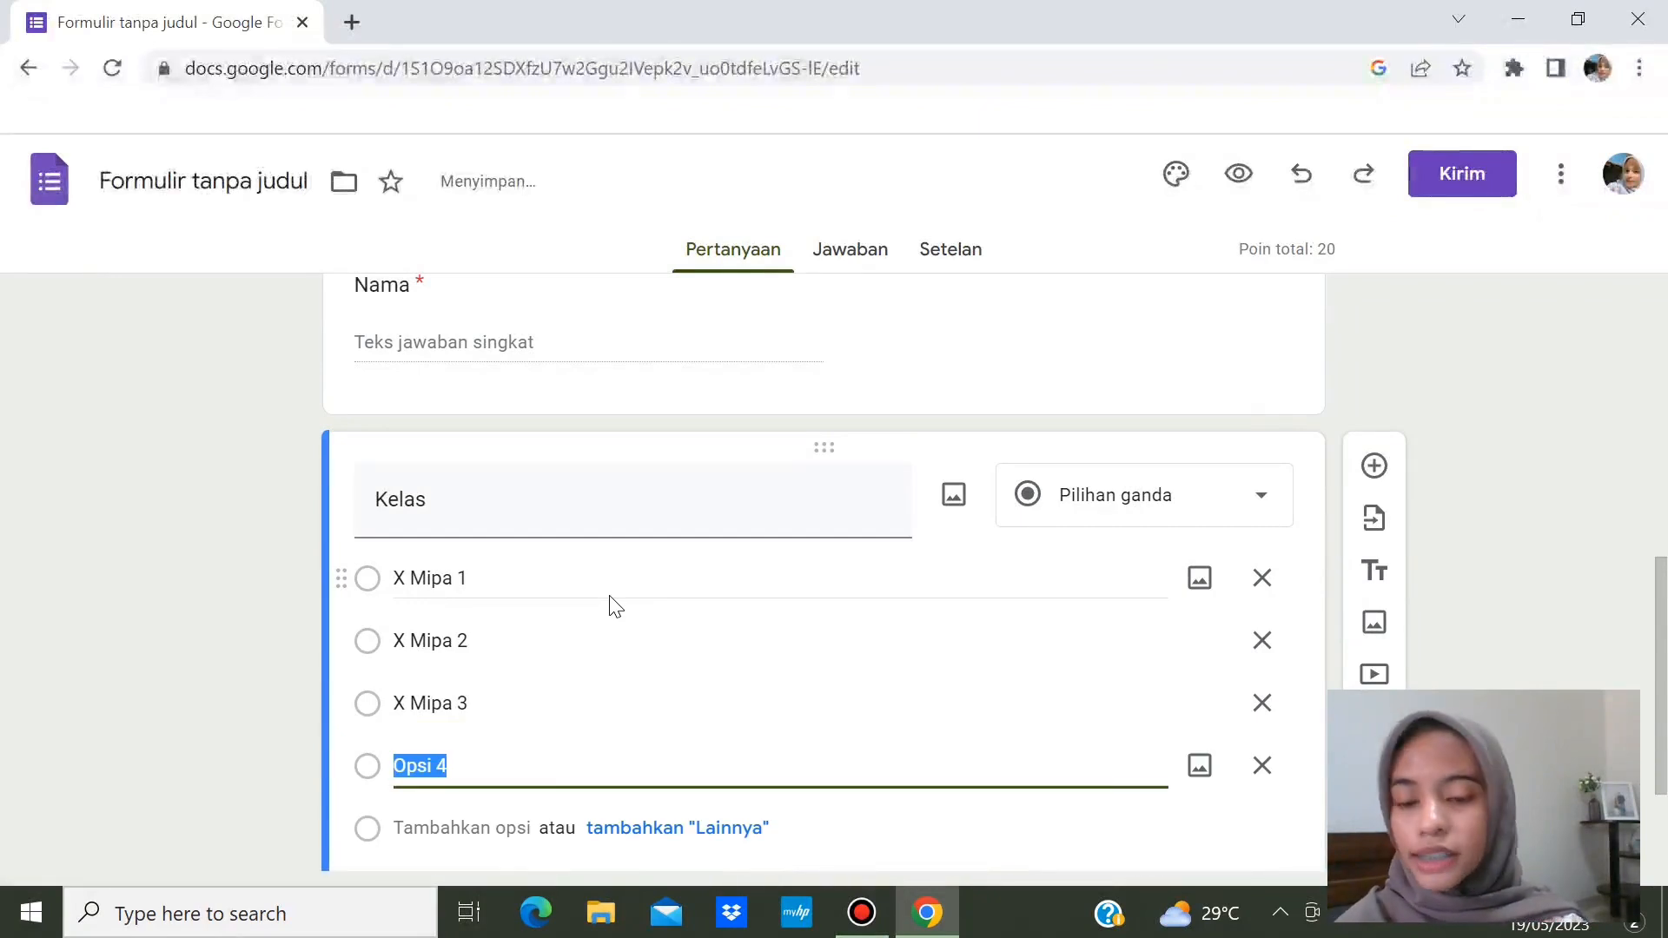
type("X")
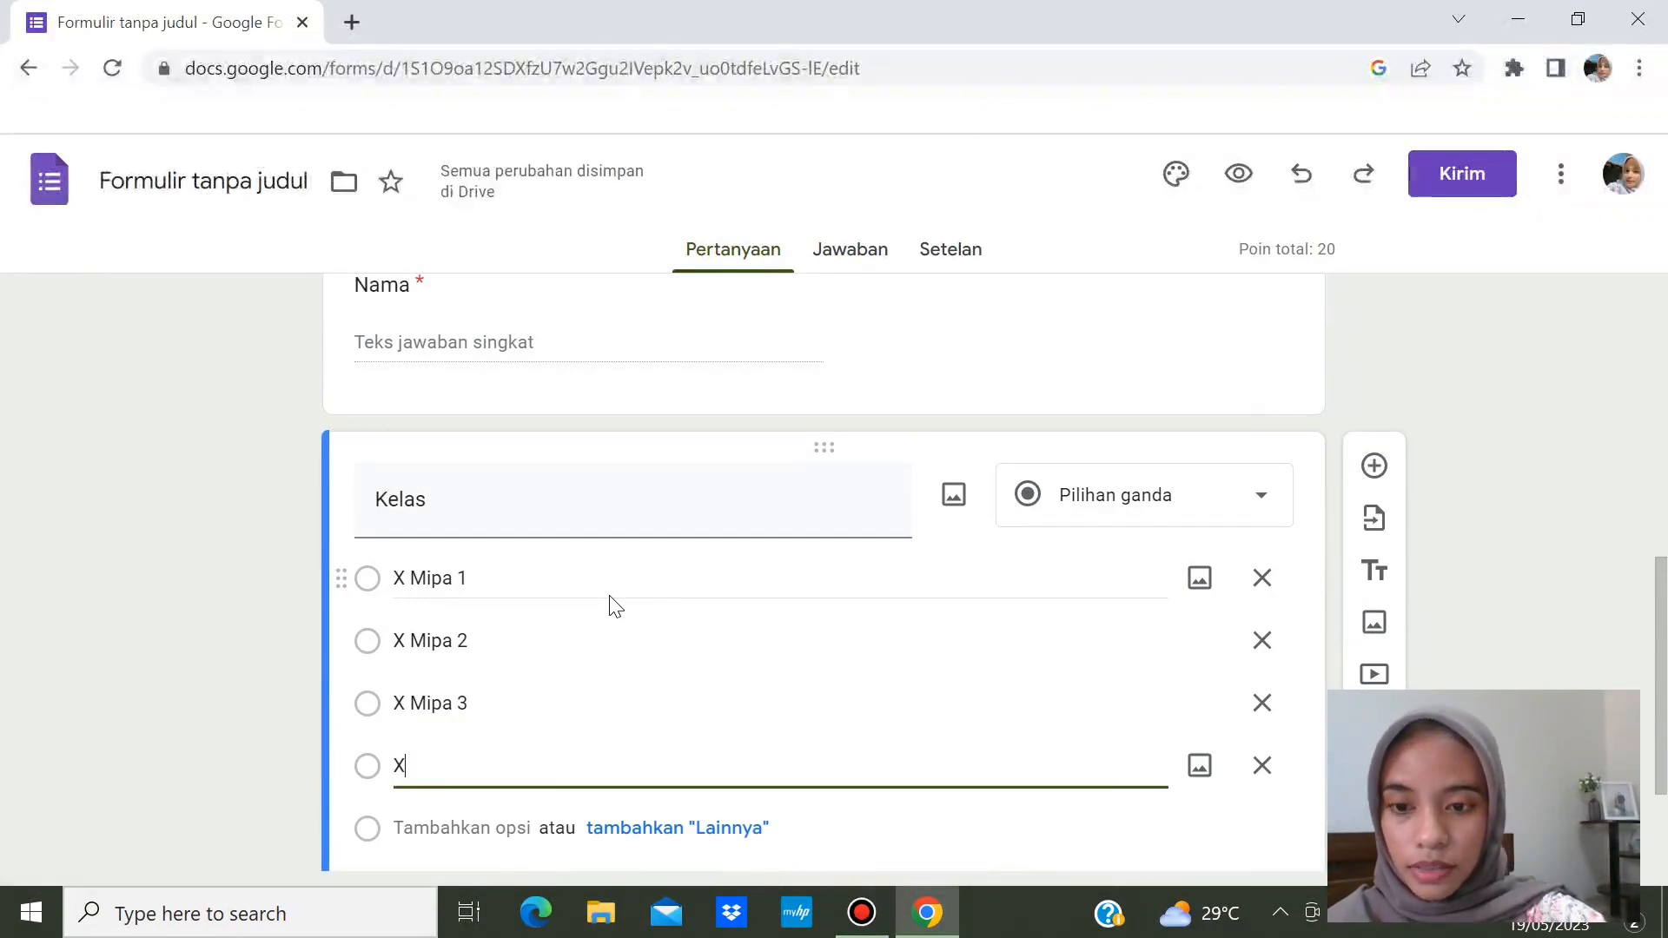
type("Mi")
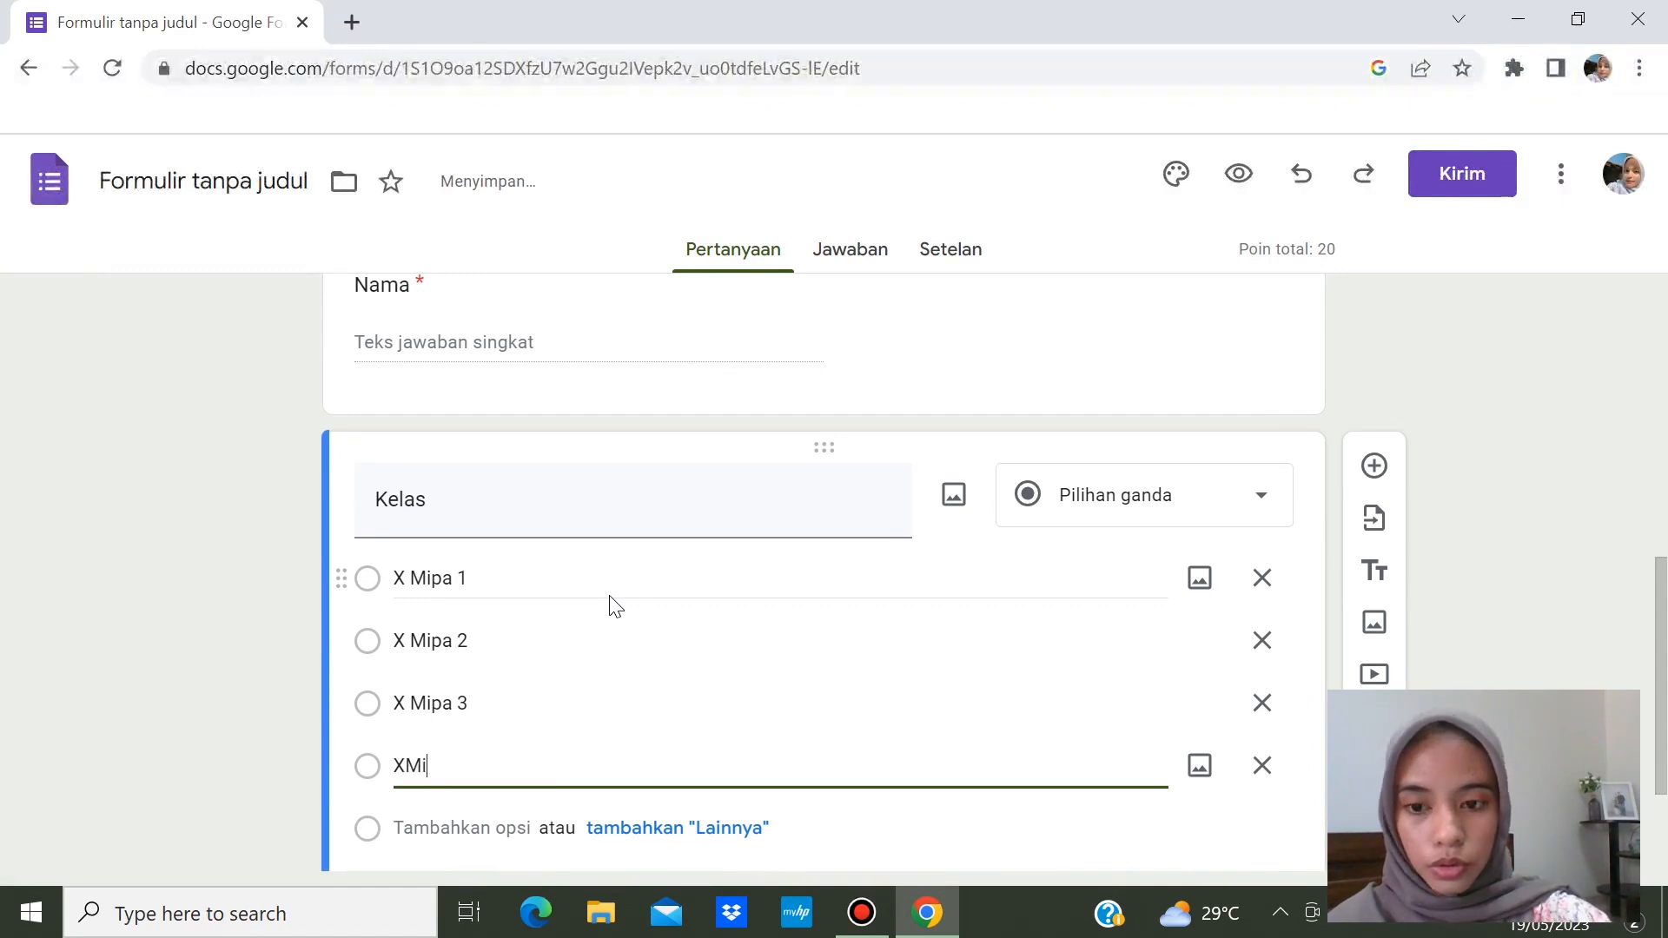
type("pa 4")
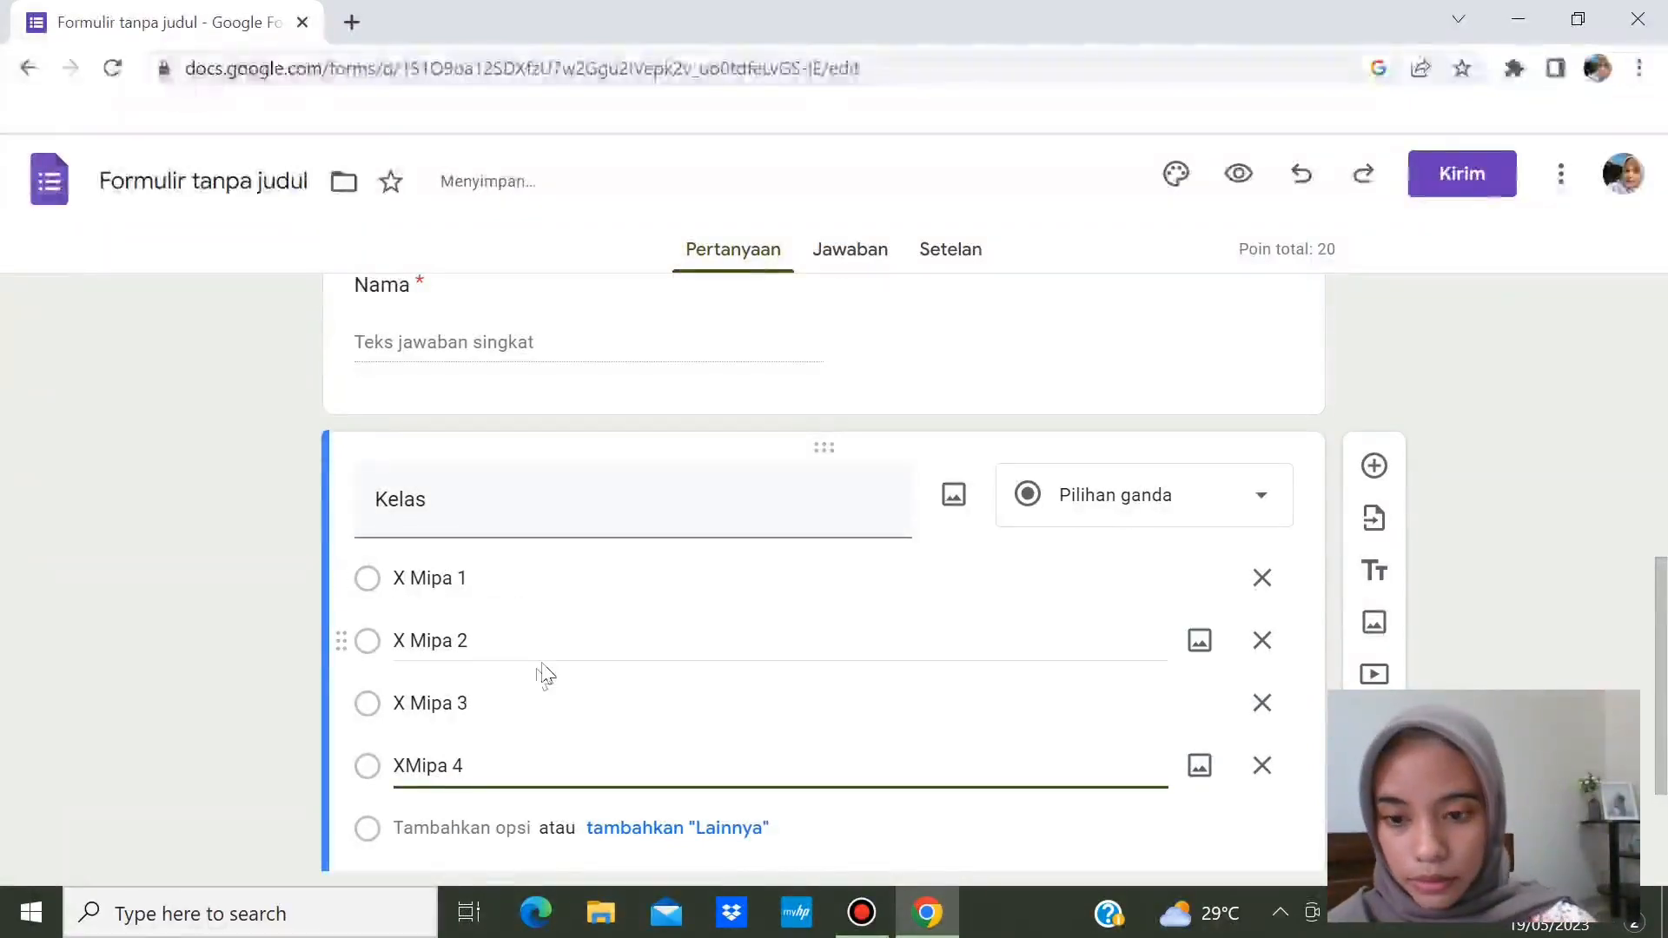
left_click(406, 768)
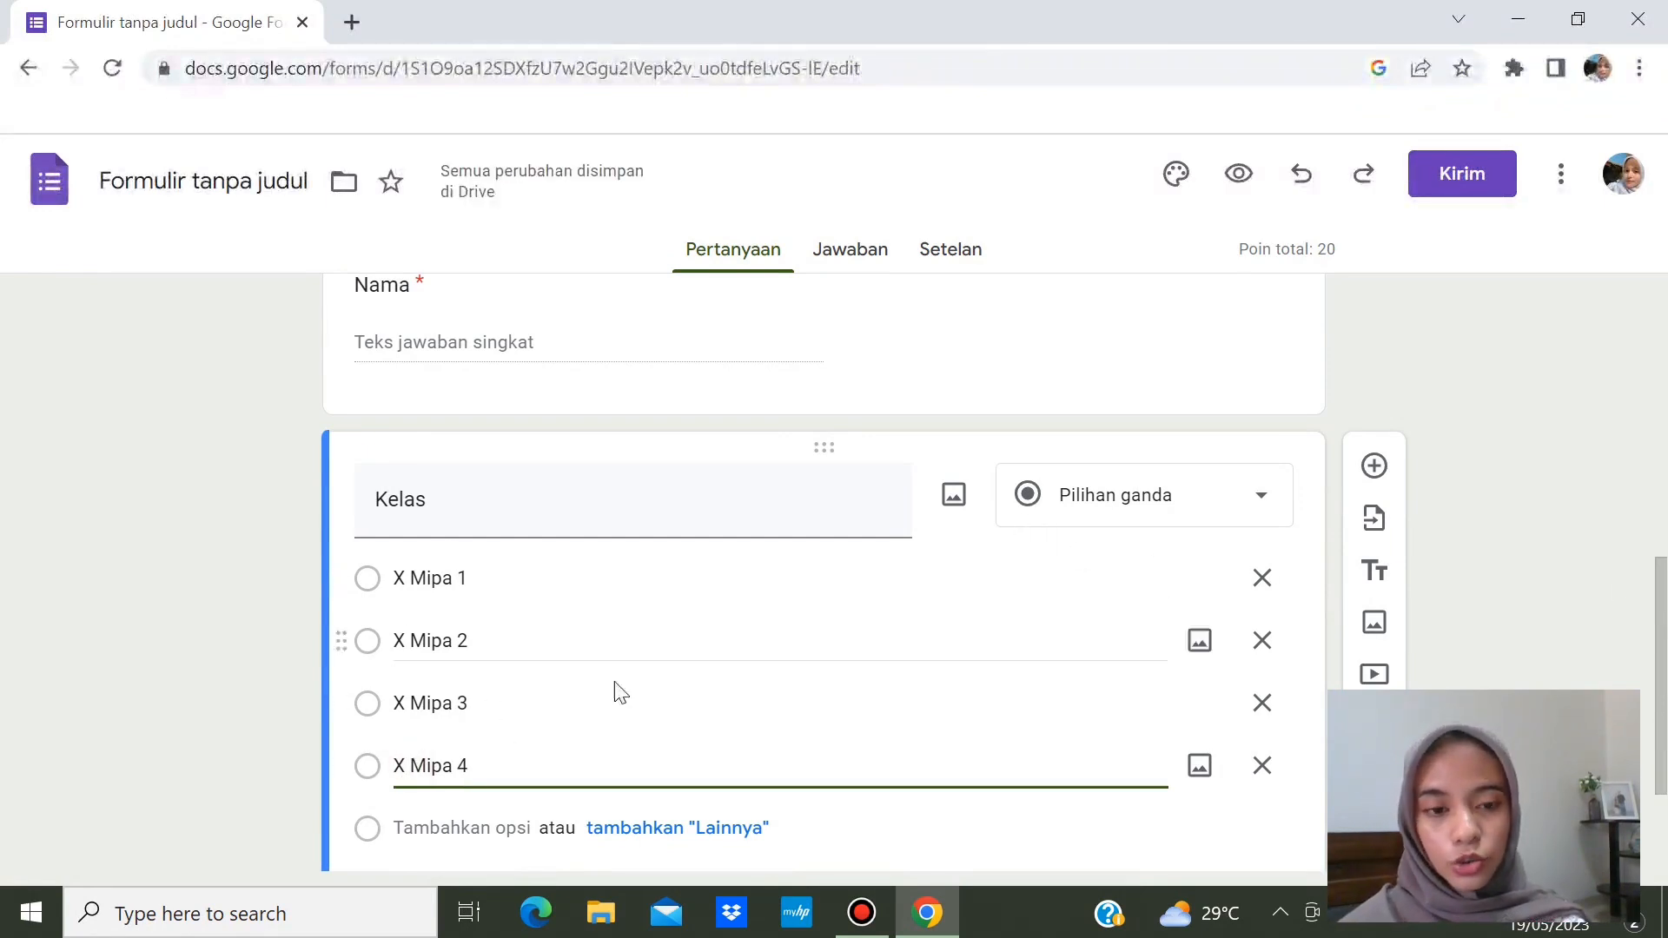
- Make Kelas a required checkbox question worth 0 points
left_click(1261, 497)
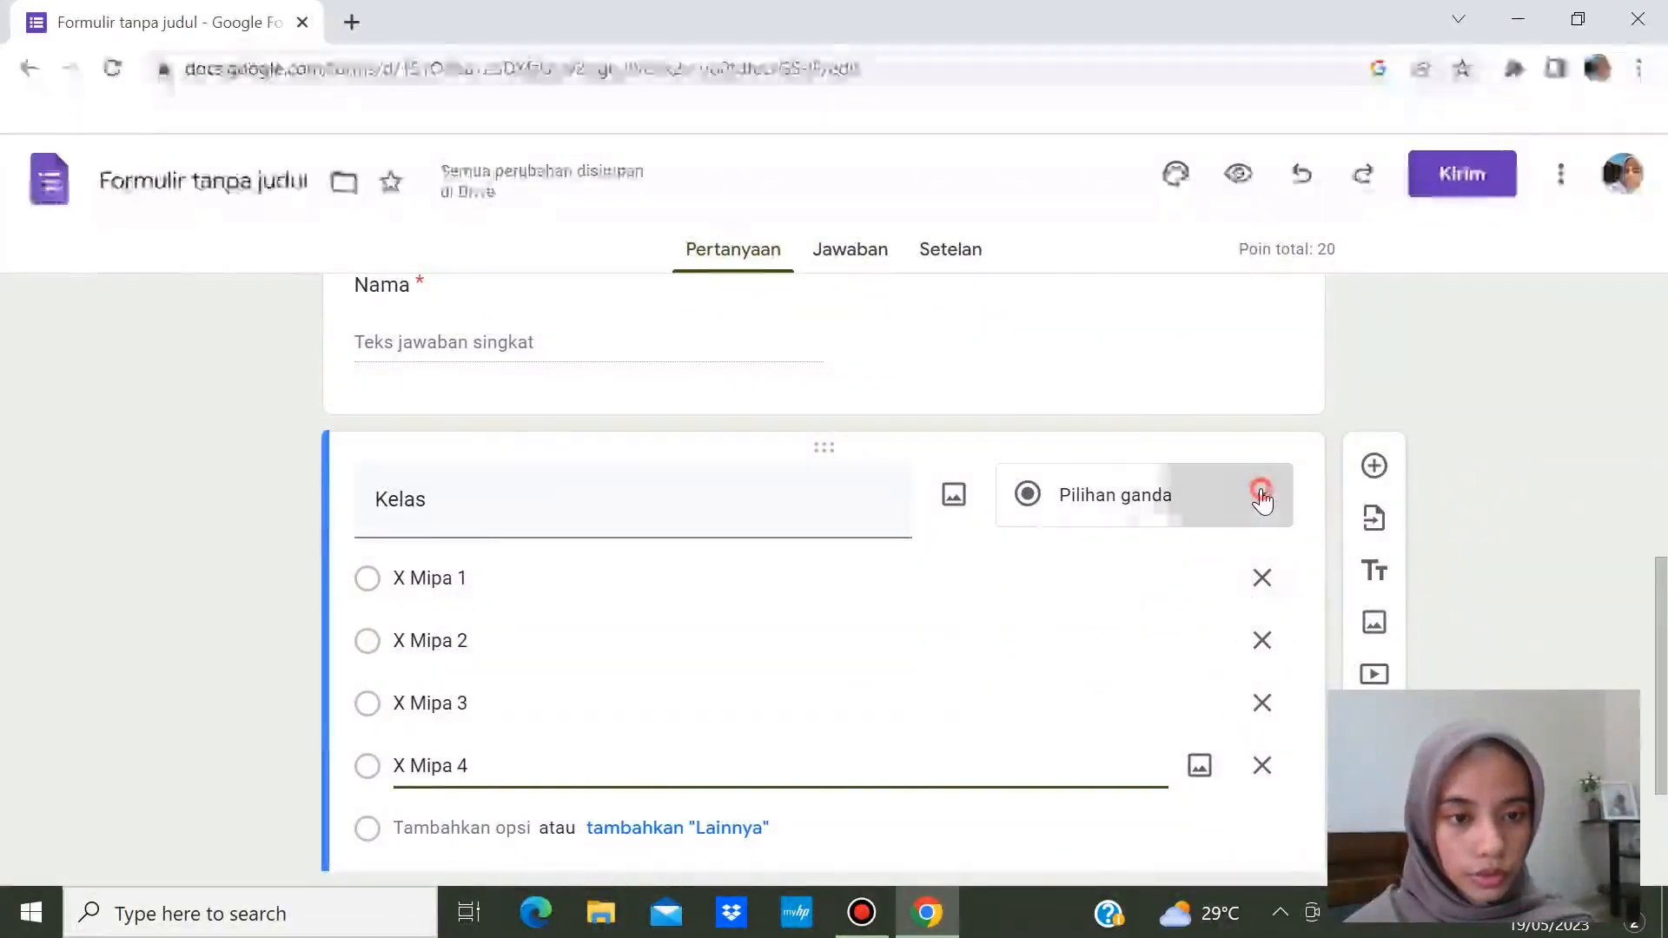
left_click(1180, 420)
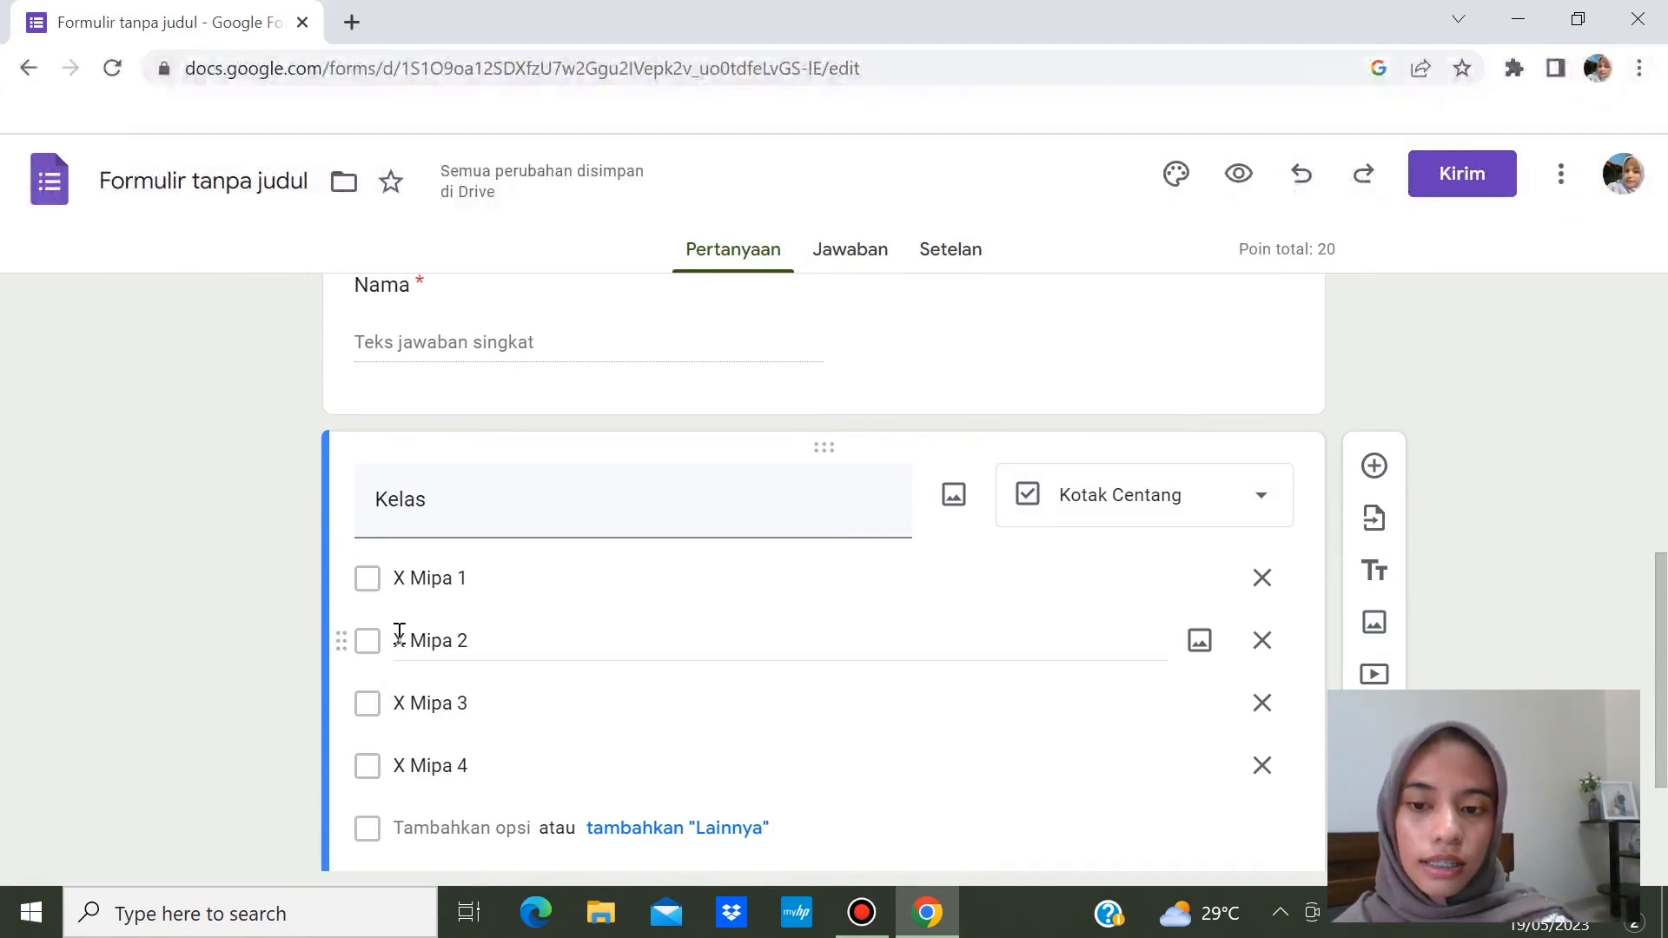
left_click(1264, 515)
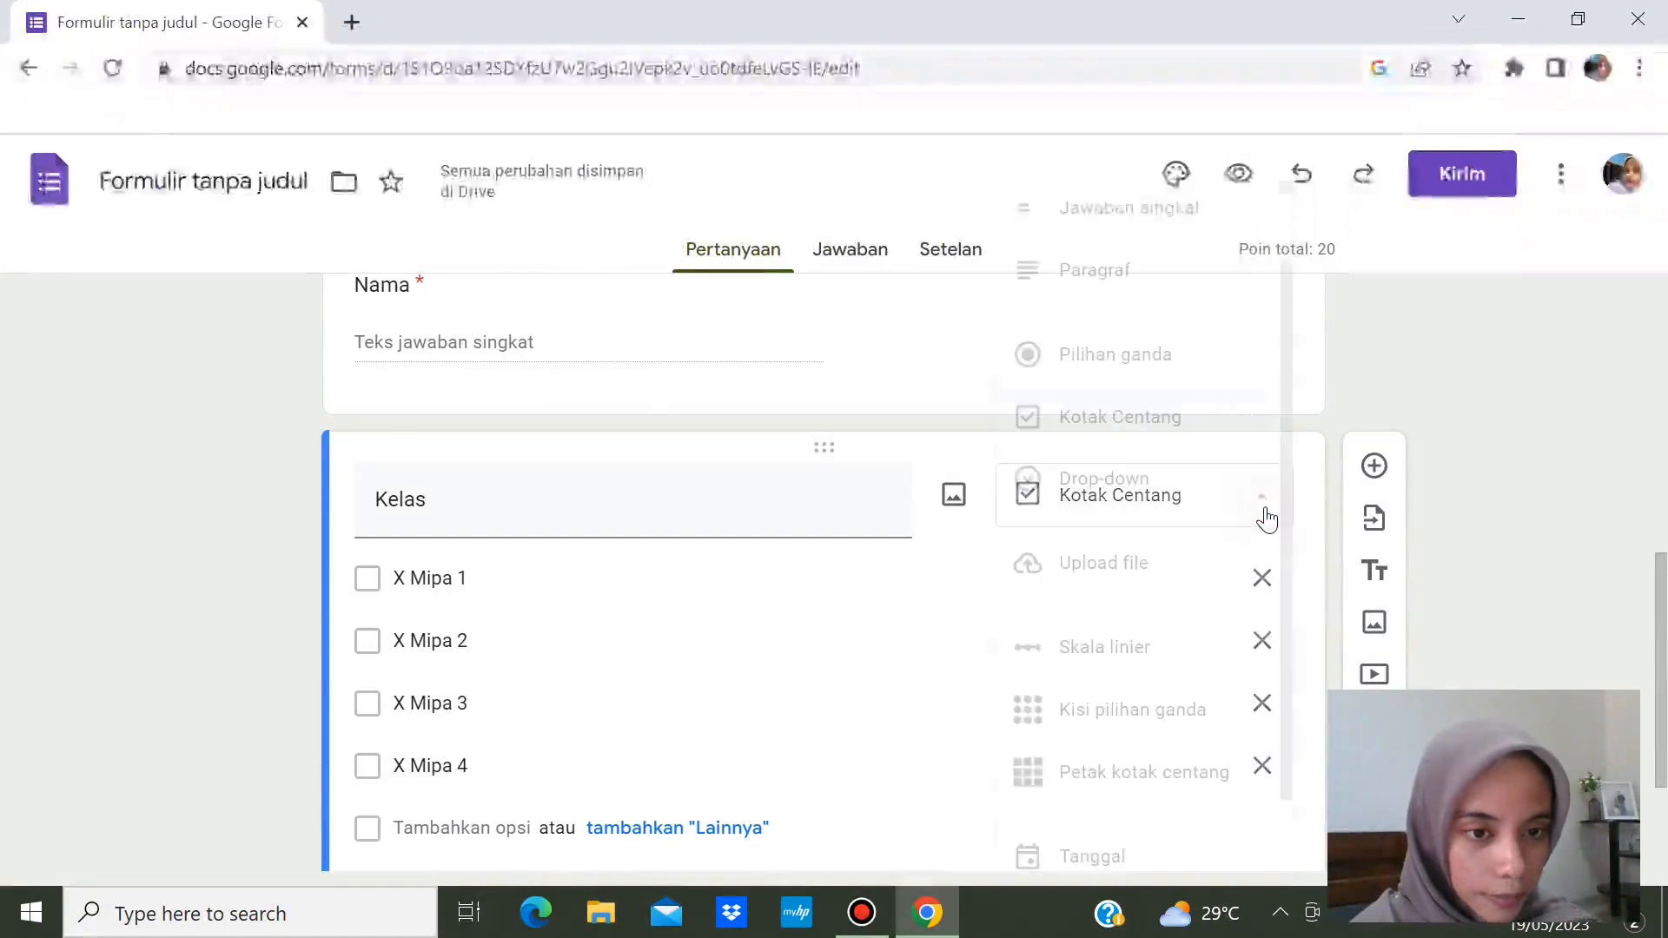
left_click(1552, 530)
left_click_drag(1666, 596, 1299, 772)
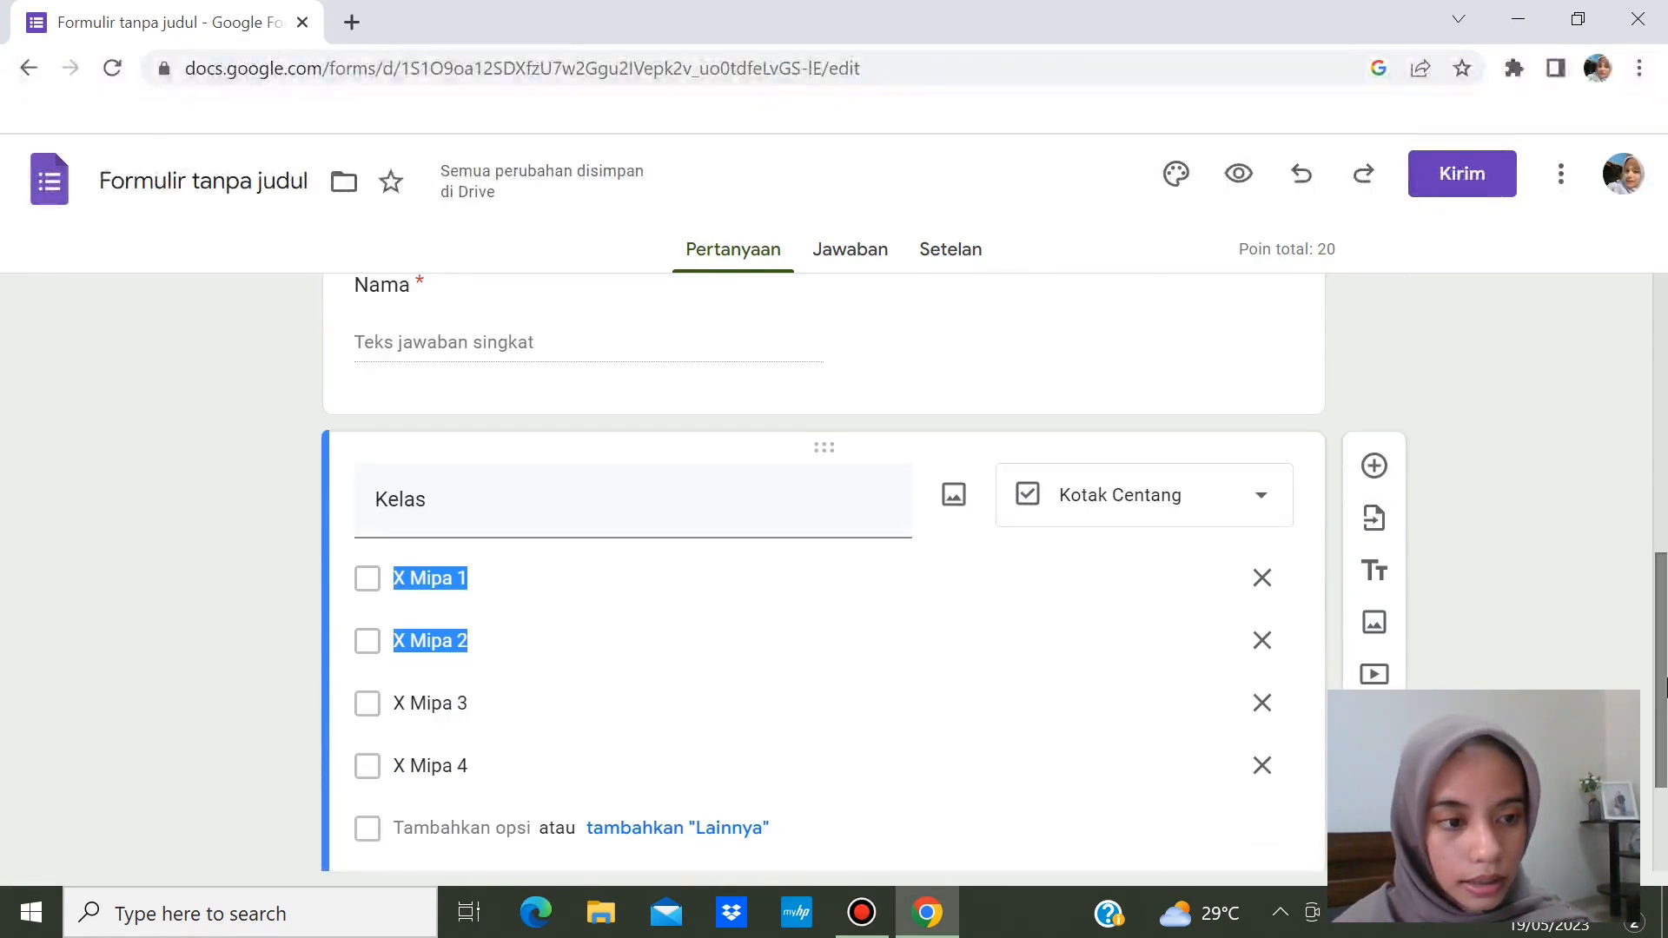
scroll(1663, 688, "down", 2)
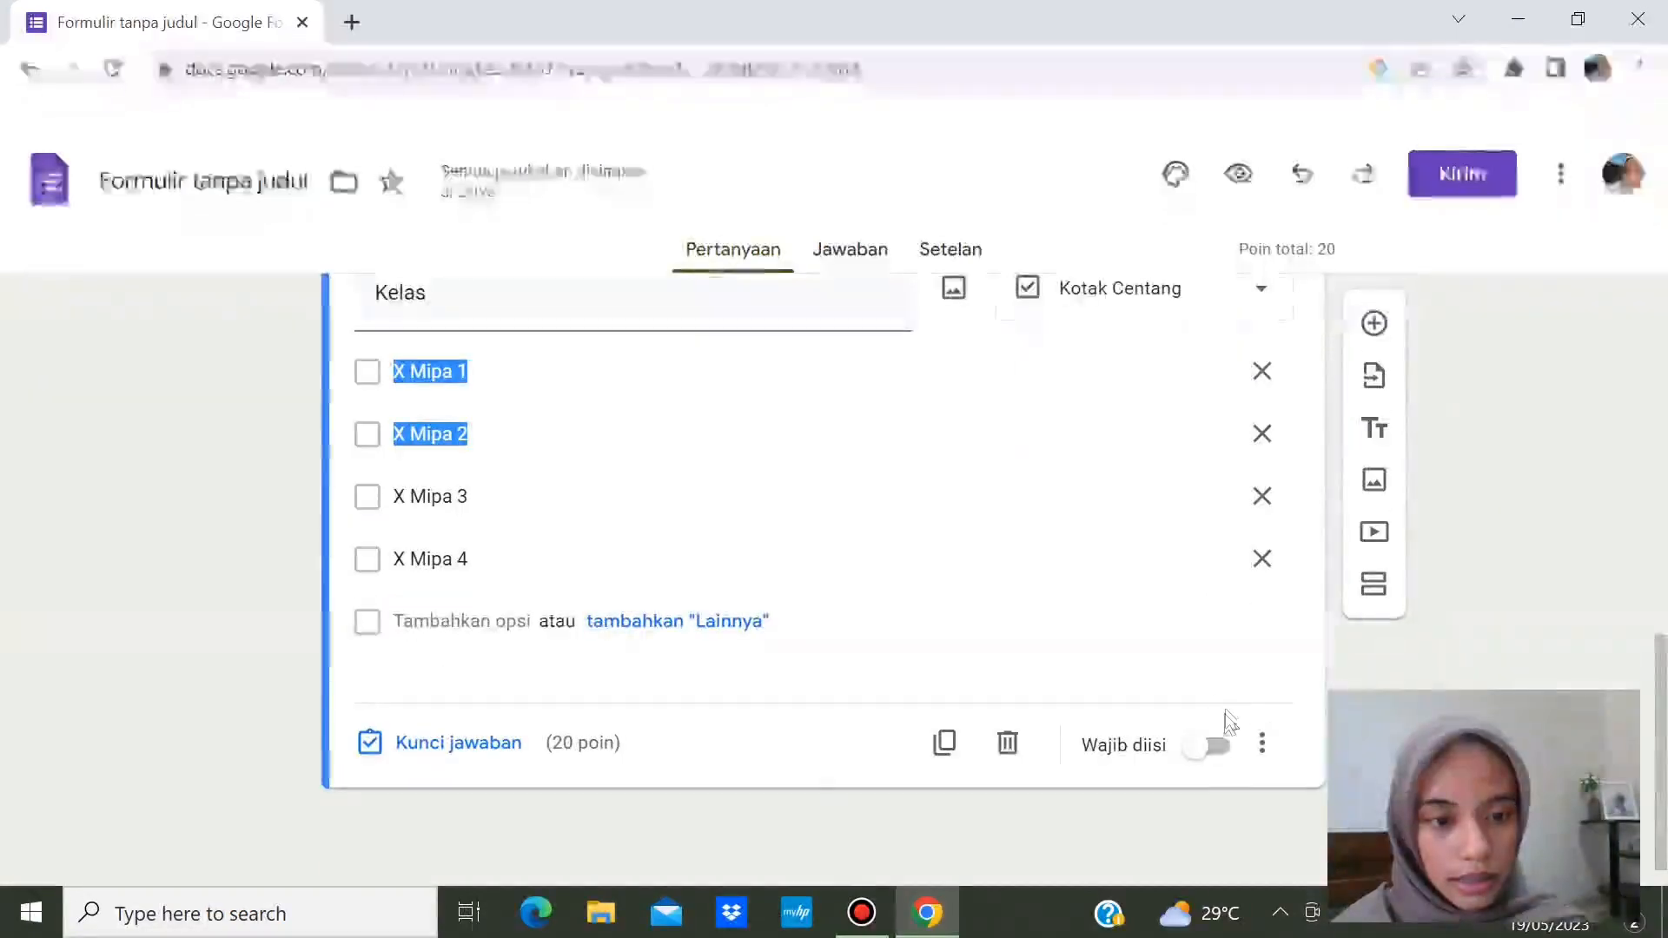
left_click(1219, 746)
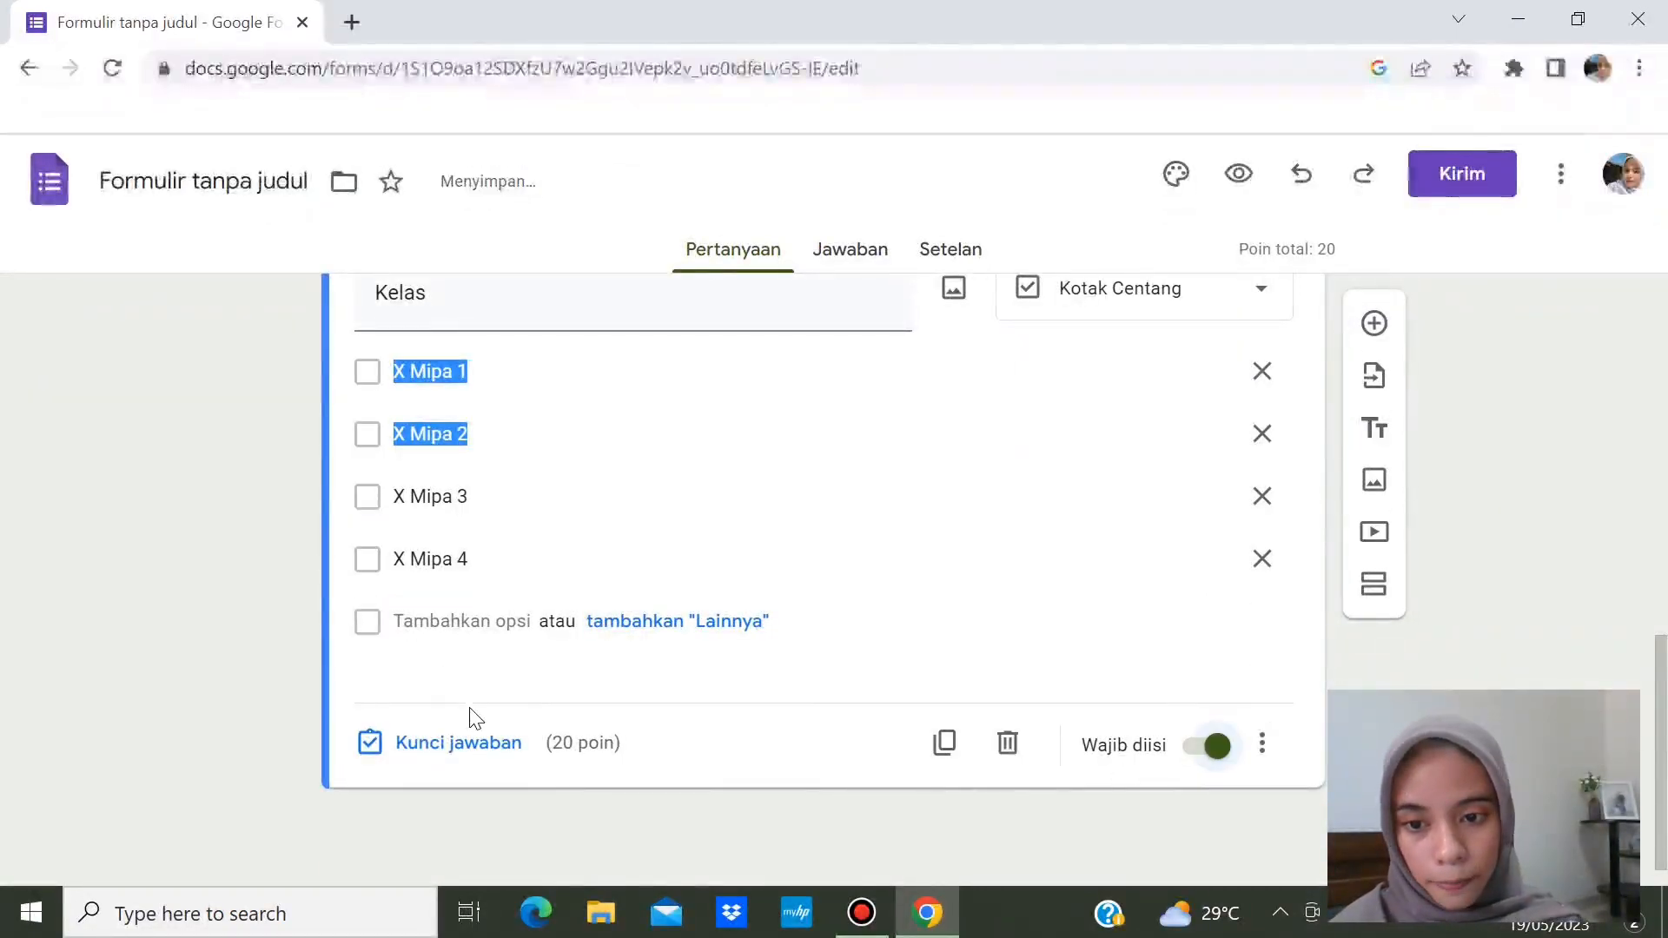
left_click(459, 743)
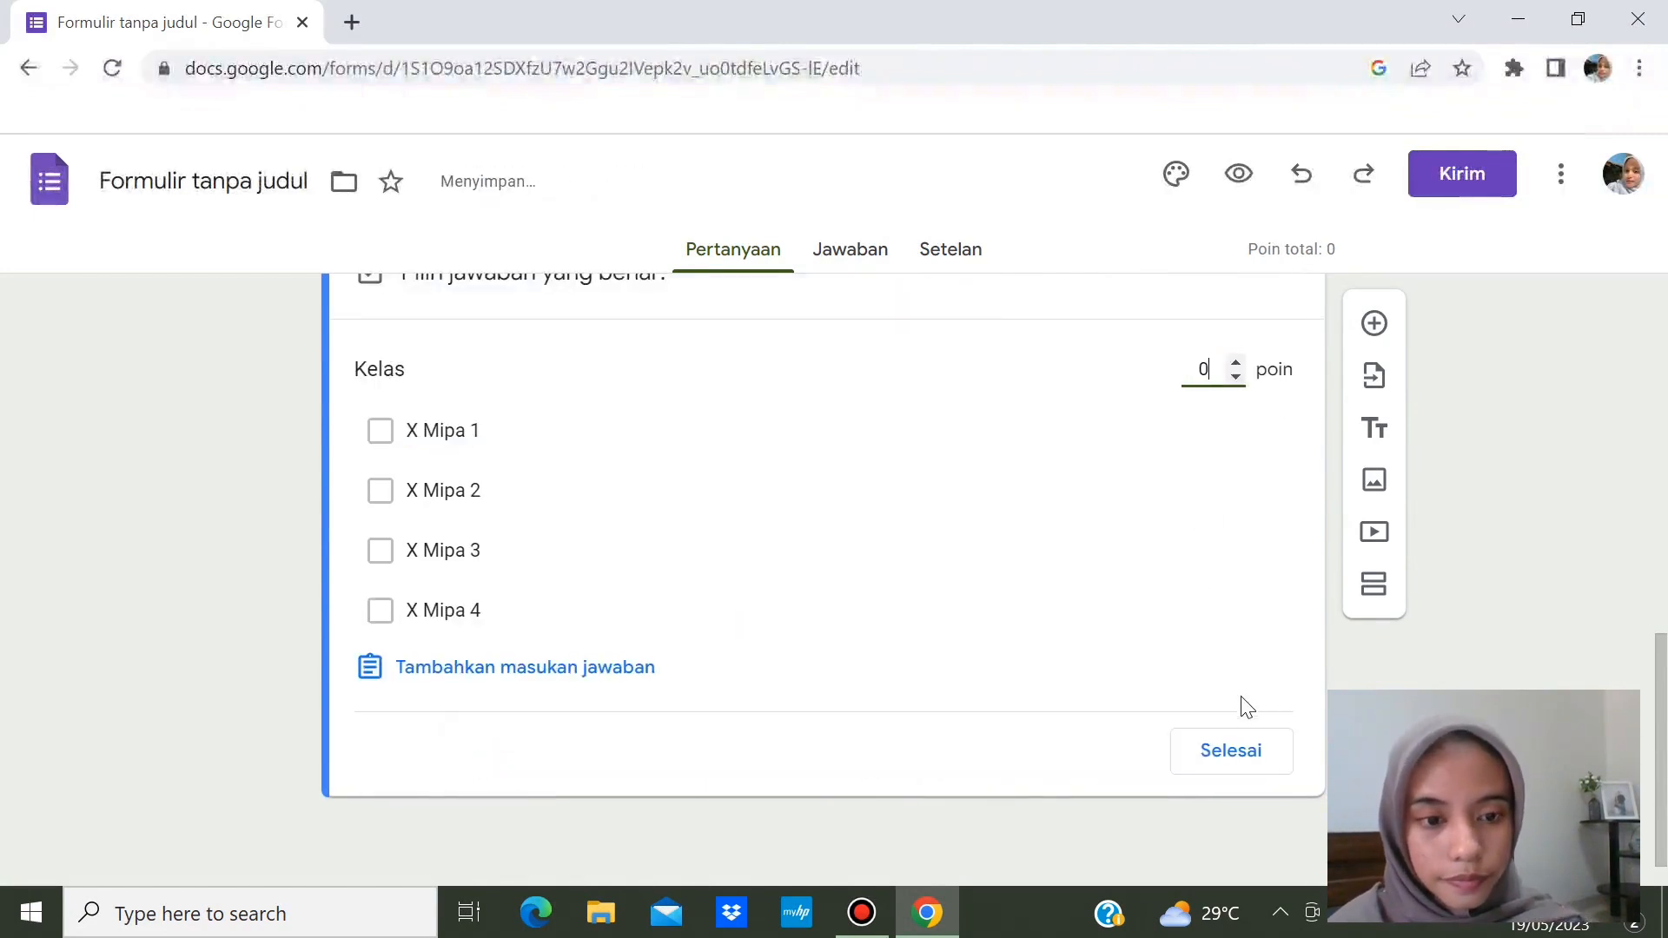
left_click(1231, 752)
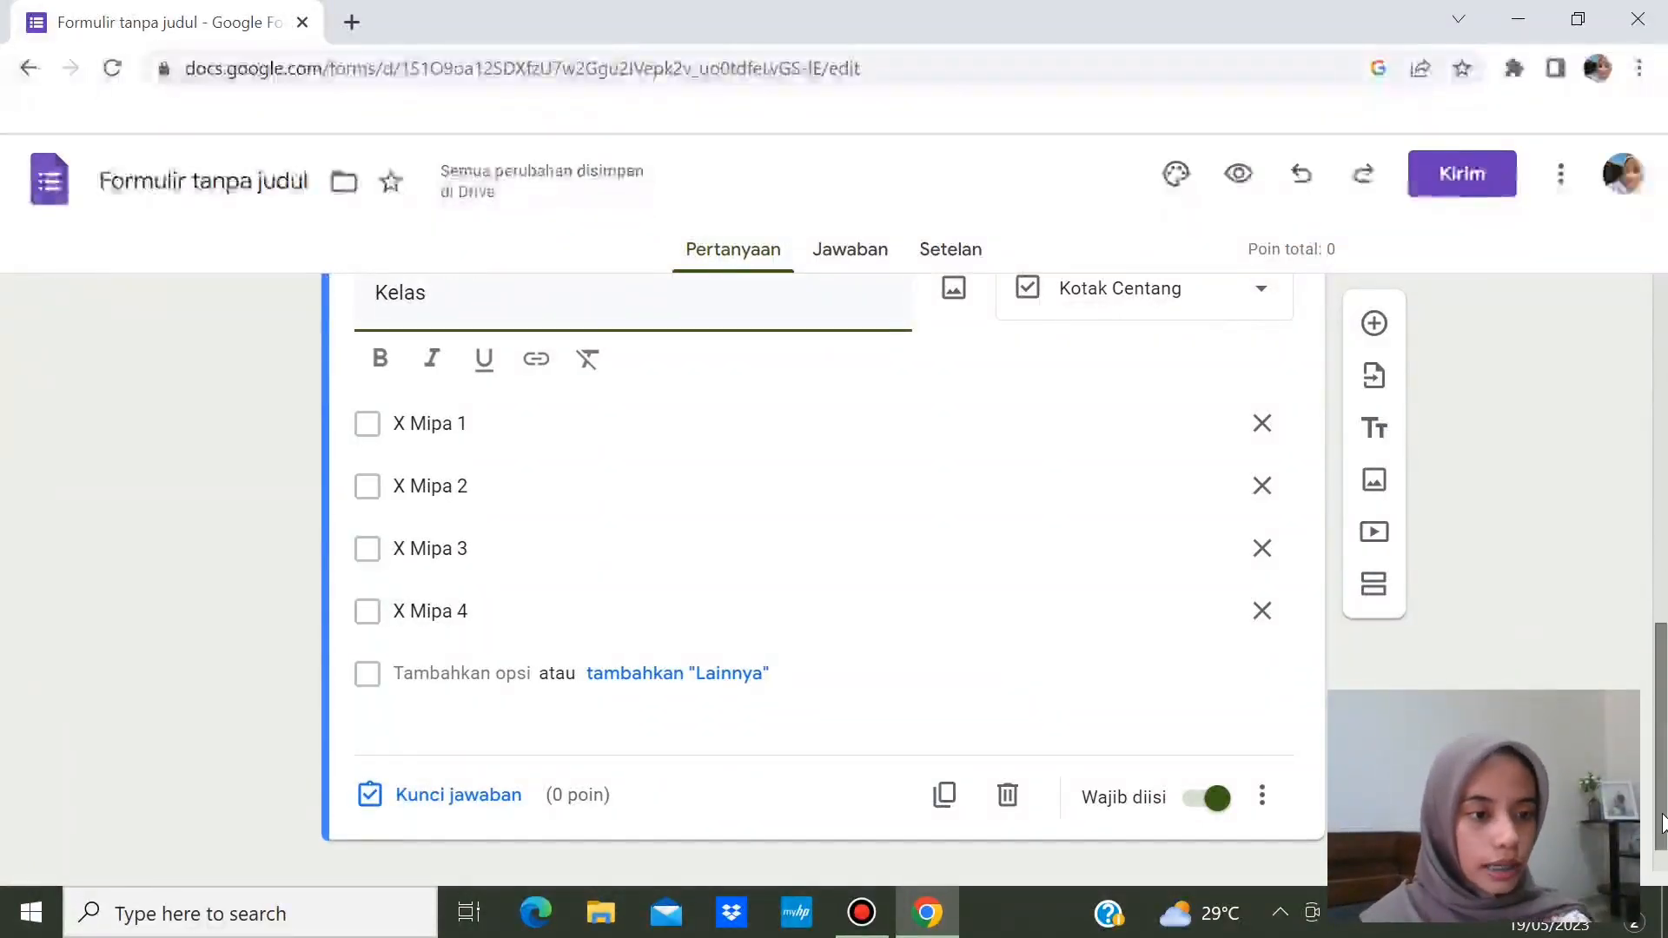
left_click_drag(1661, 824, 1661, 782)
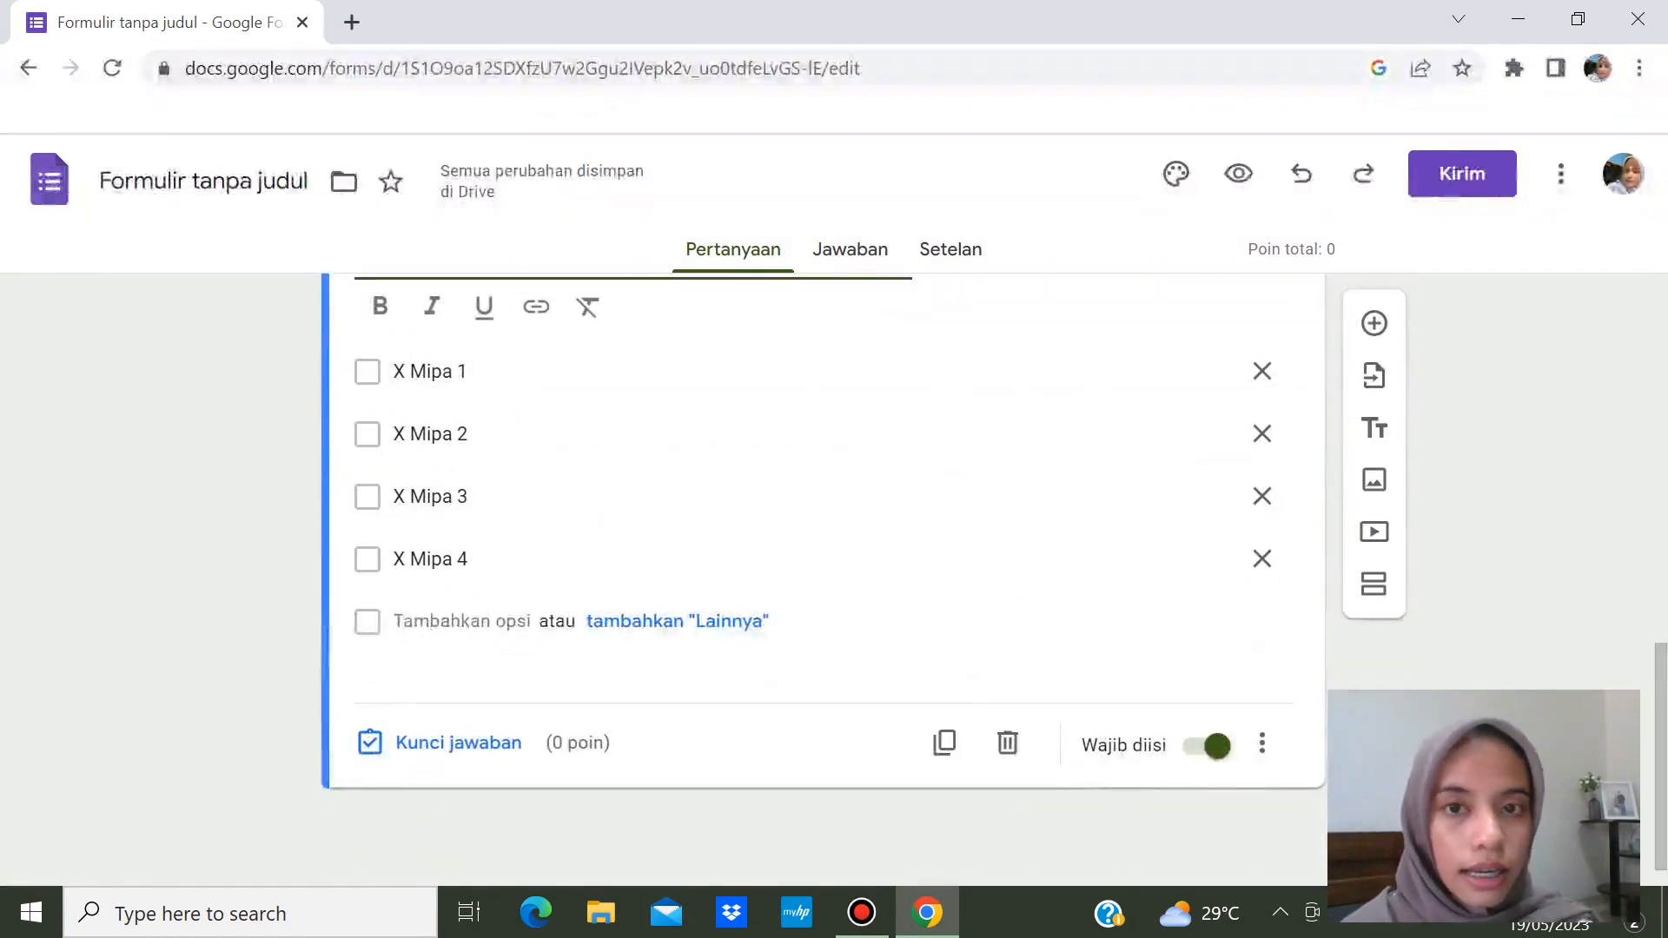
left_click(1238, 176)
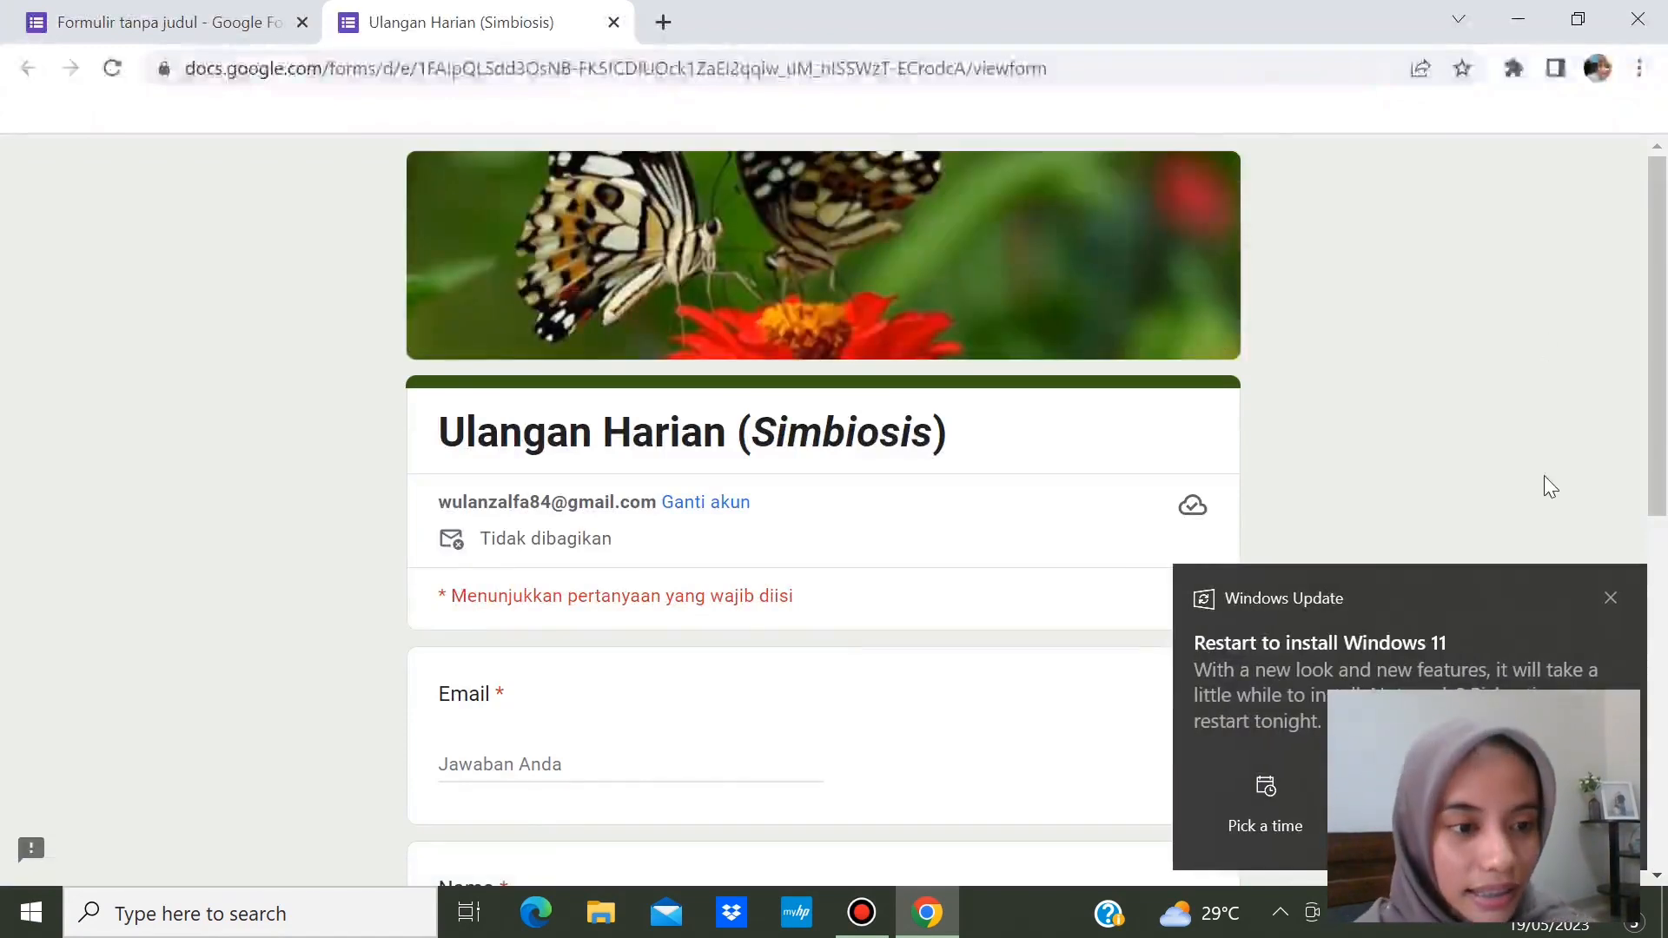
left_click(1611, 598)
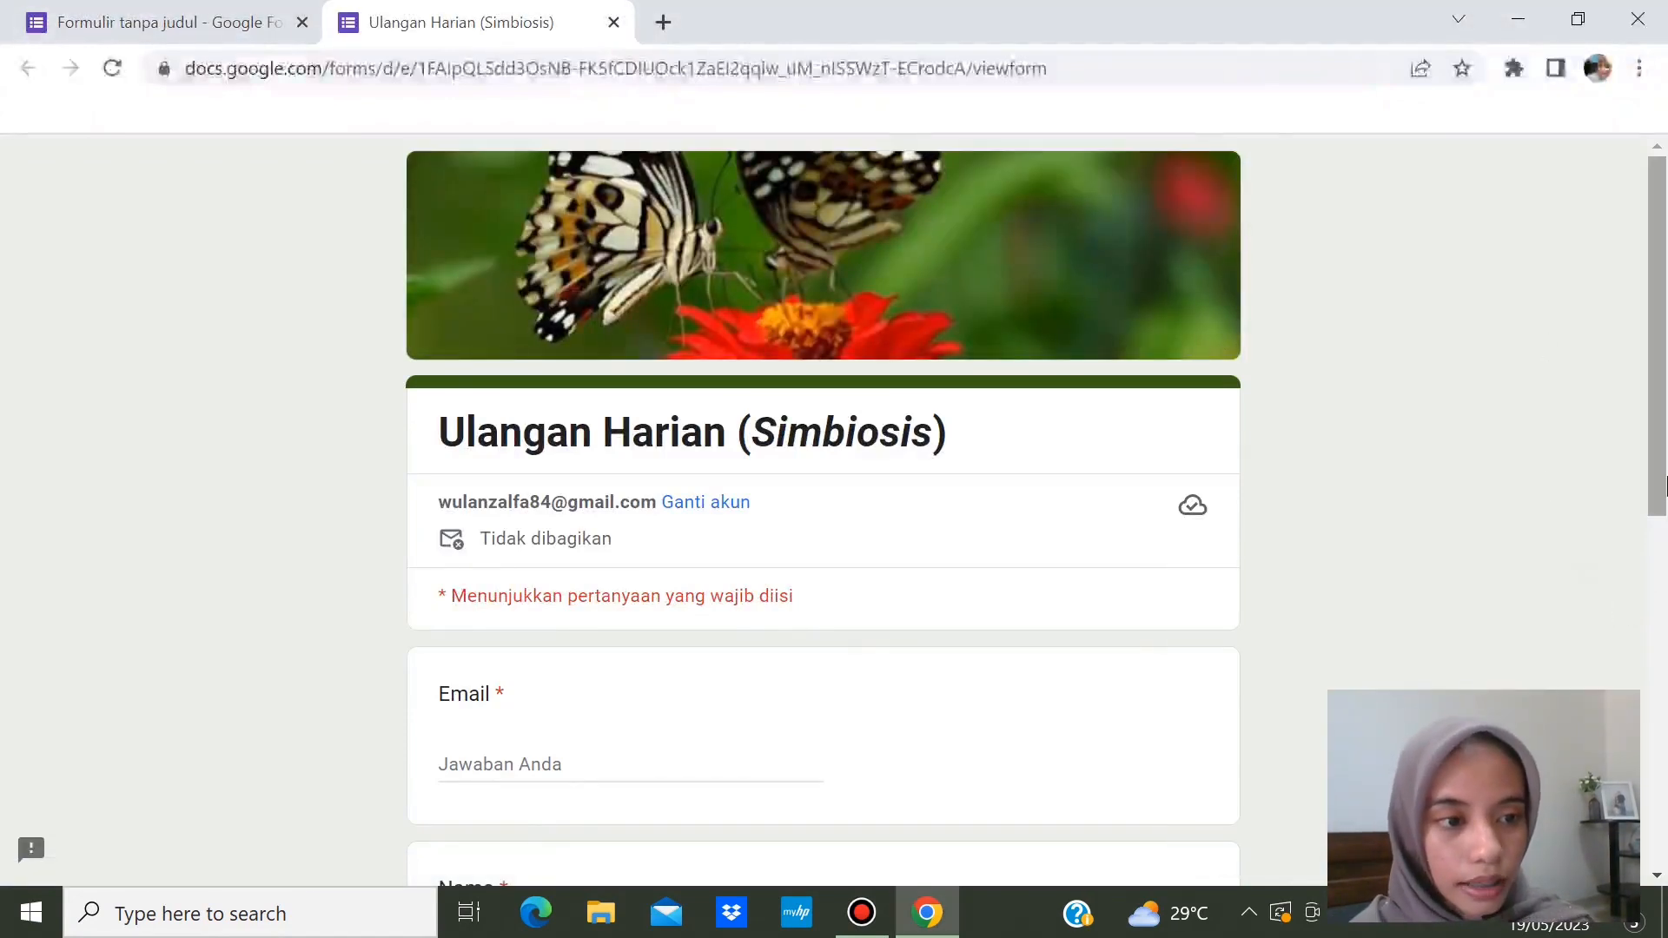
mouse_move(1664, 484)
left_mouse_down()
mouse_move(1664, 791)
mouse_move(1663, 508)
left_mouse_up()
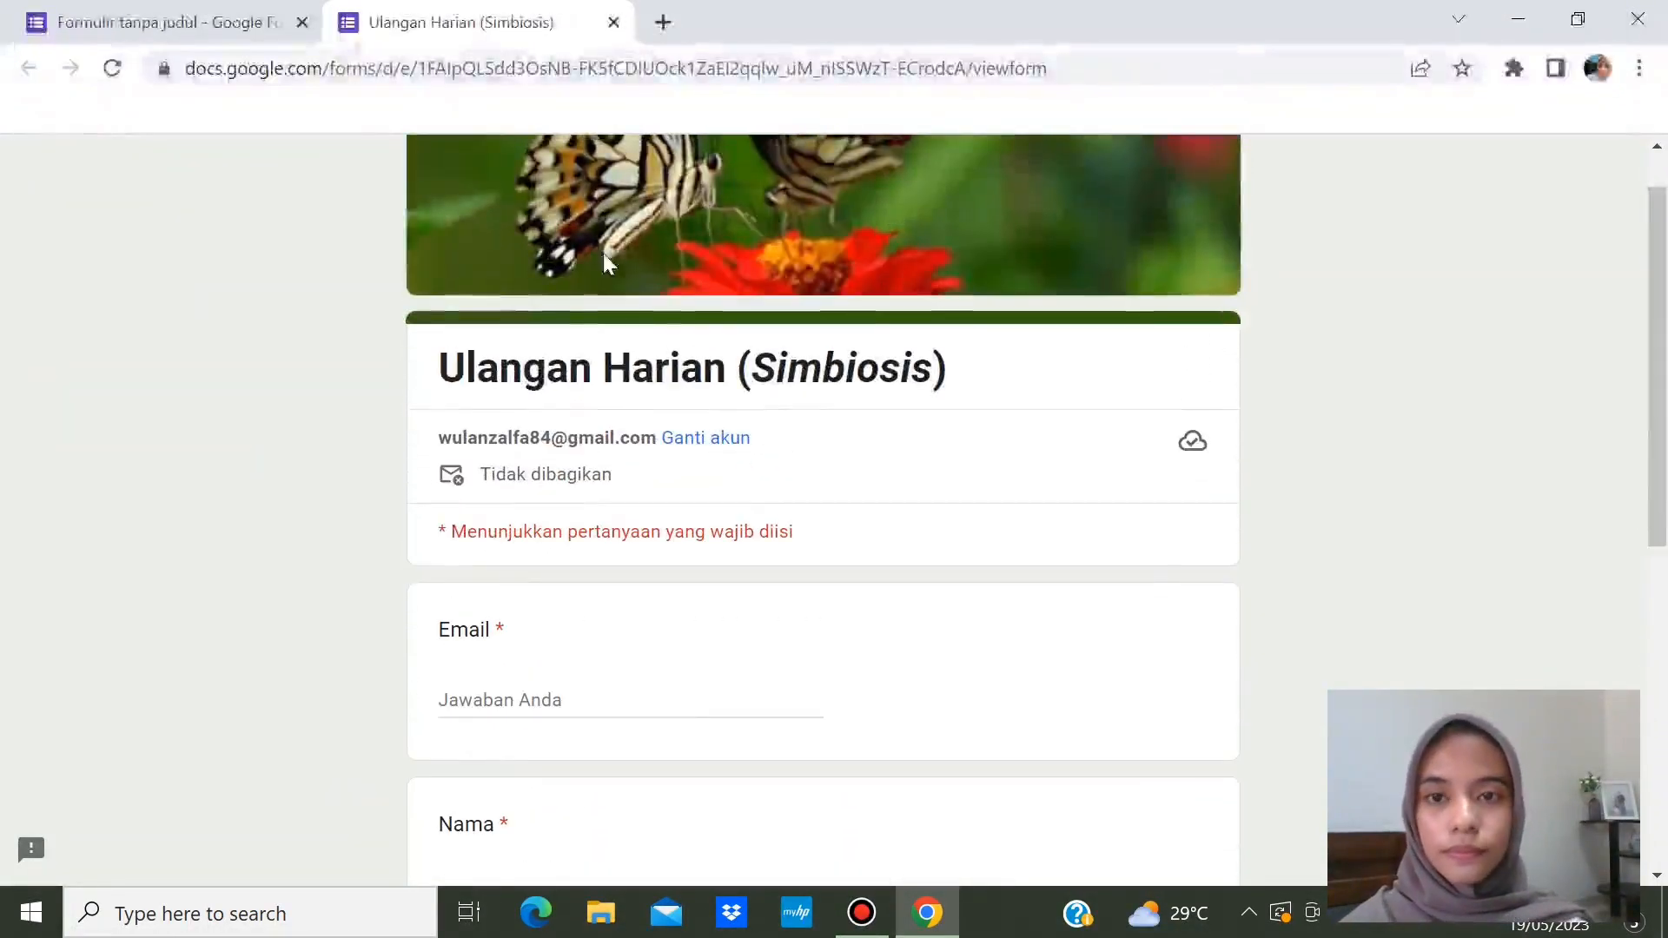
left_click(614, 24)
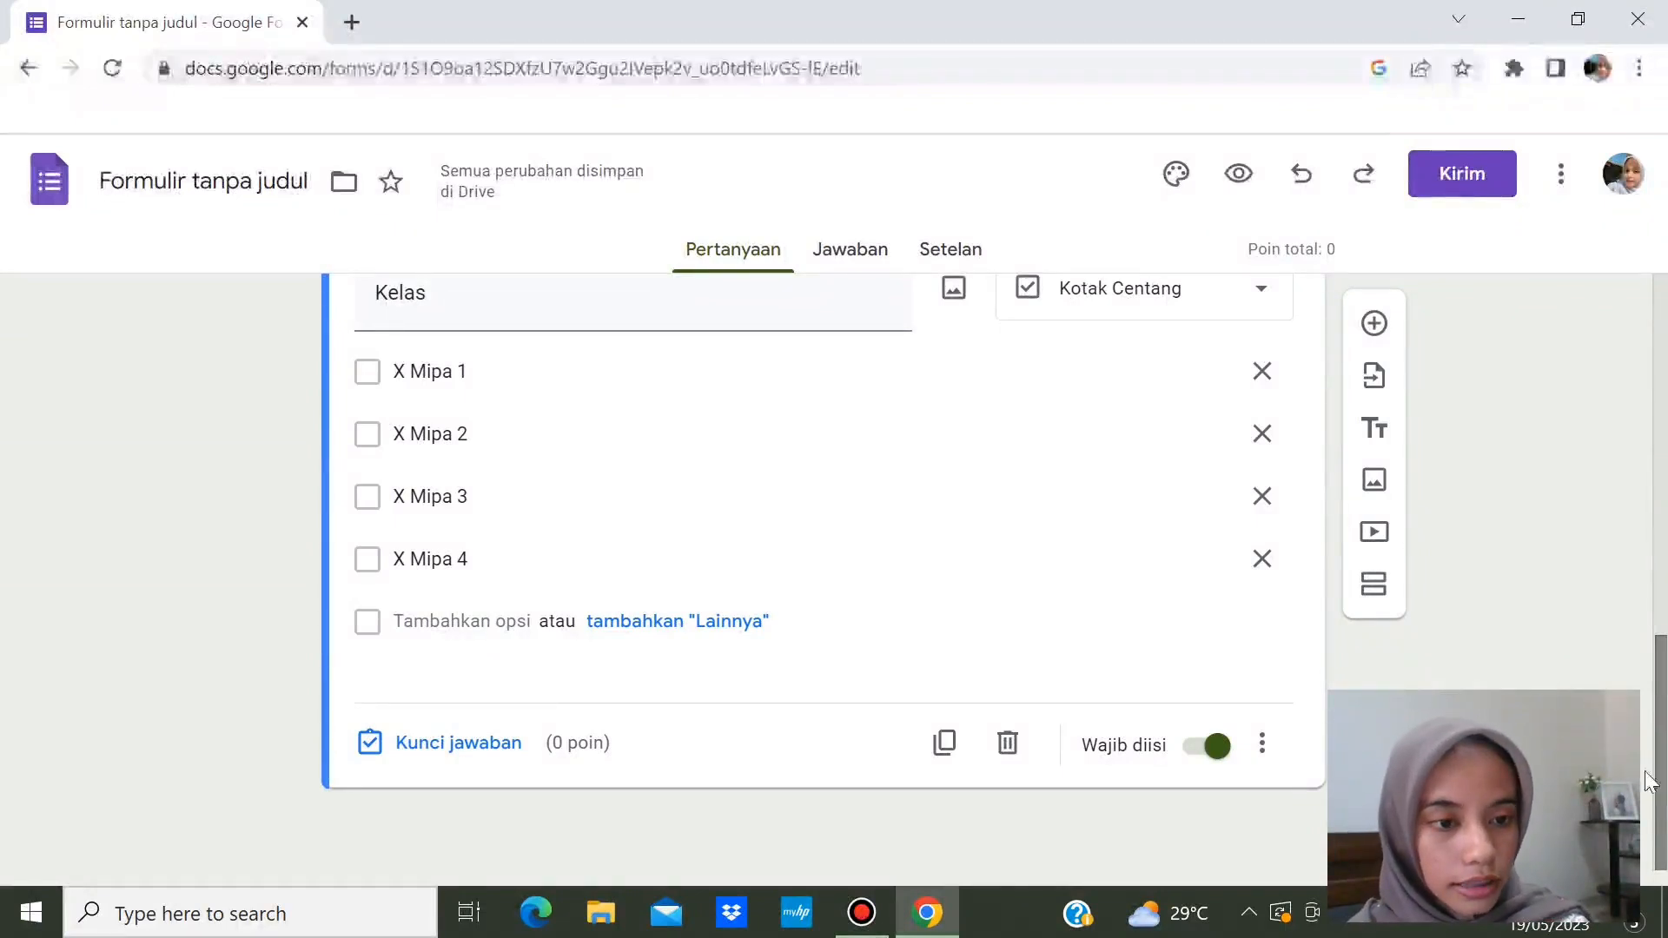
- Add a new section after Kelas titled 'Ulangan Harian (Simbiosis)'
left_click(1374, 586)
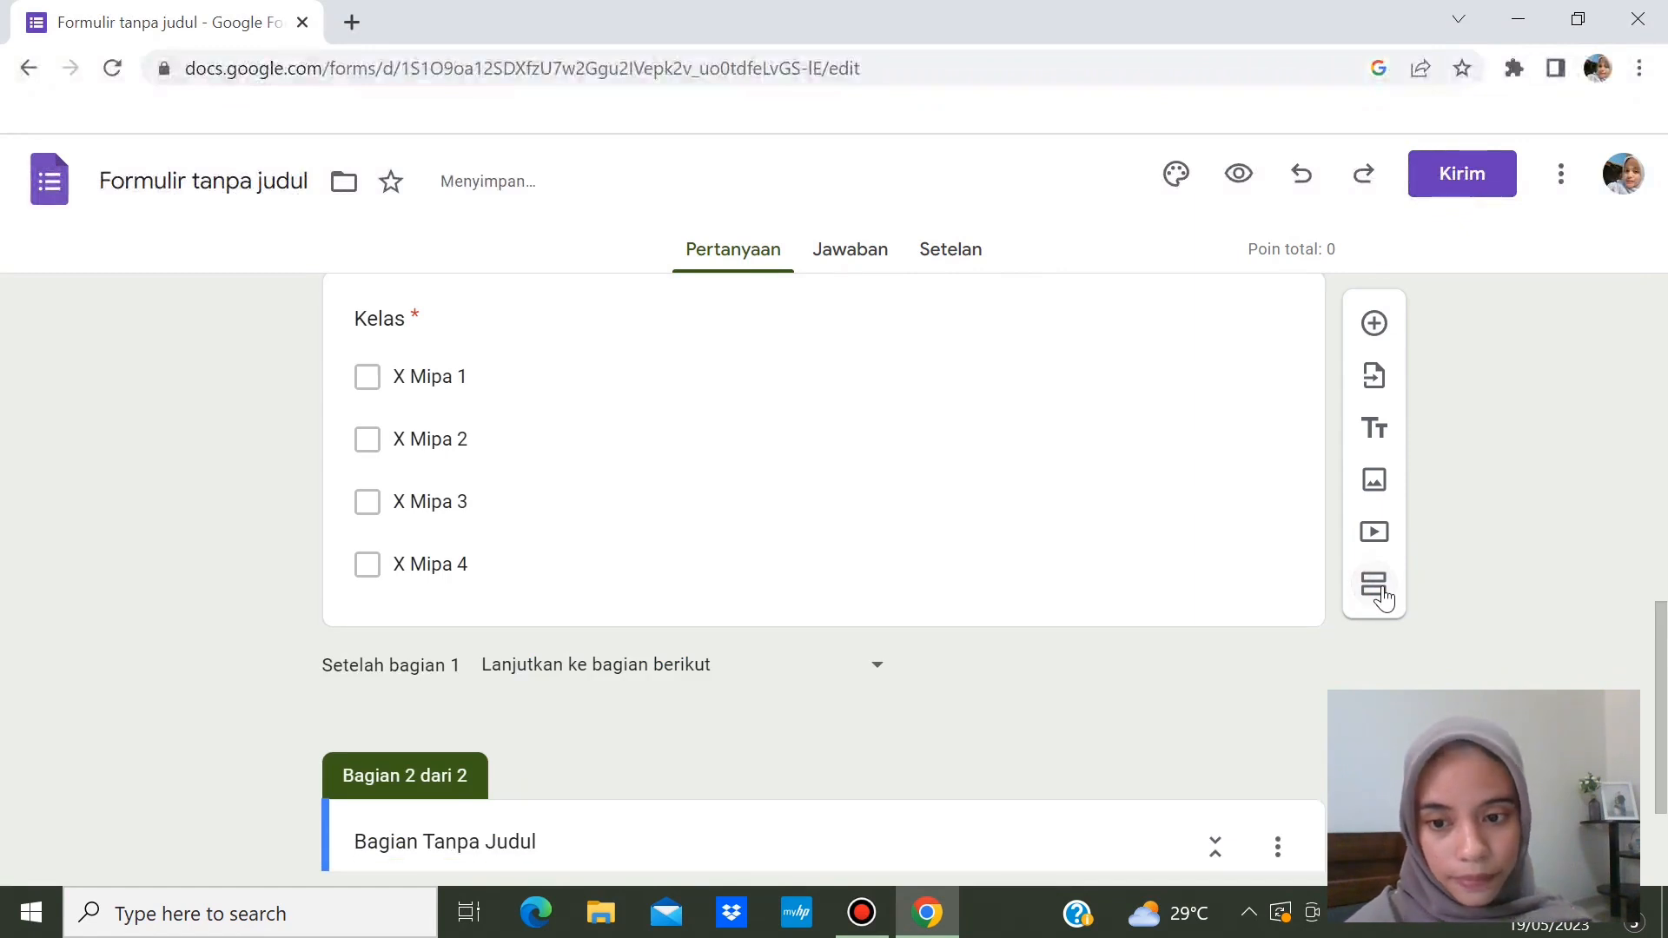
left_click_drag(1661, 612, 1665, 715)
left_click(687, 681)
key("BackSpace")
key("BackSpace")
key("BackSpace")
key("BackSpace")
key("BackSpace")
key("BackSpace")
key("BackSpace")
key("BackSpace")
key("BackSpace")
key("BackSpace")
key("BackSpace")
key("BackSpace")
key("BackSpace")
key("BackSpace")
key("BackSpace")
key("BackSpace")
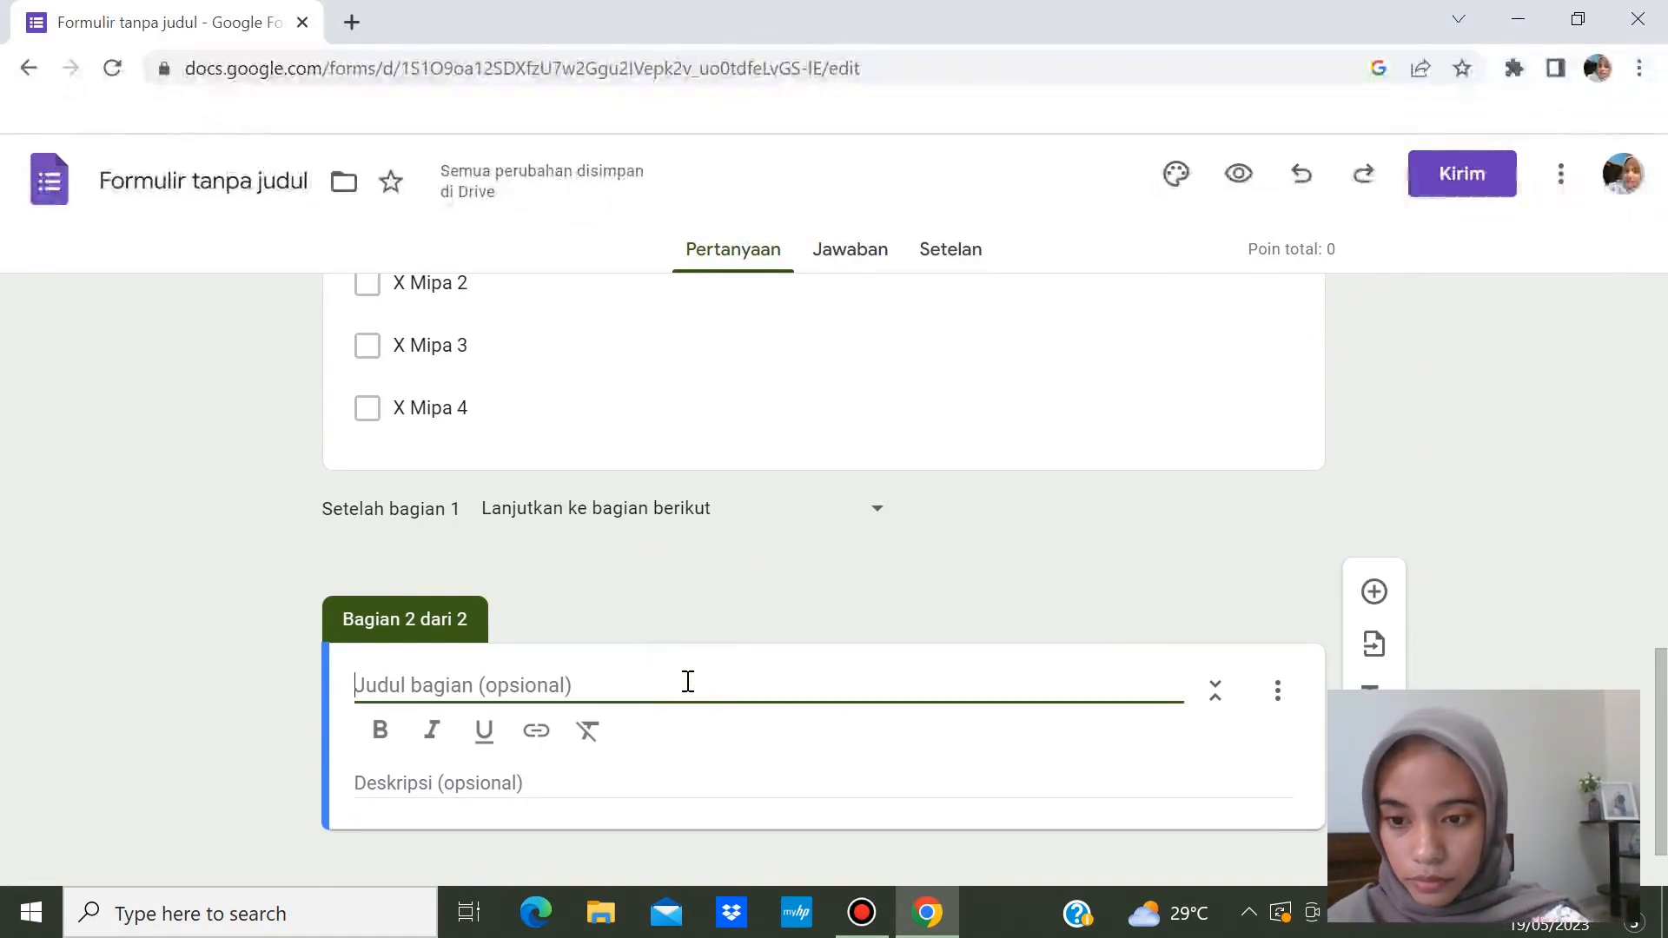
type("Ulangan")
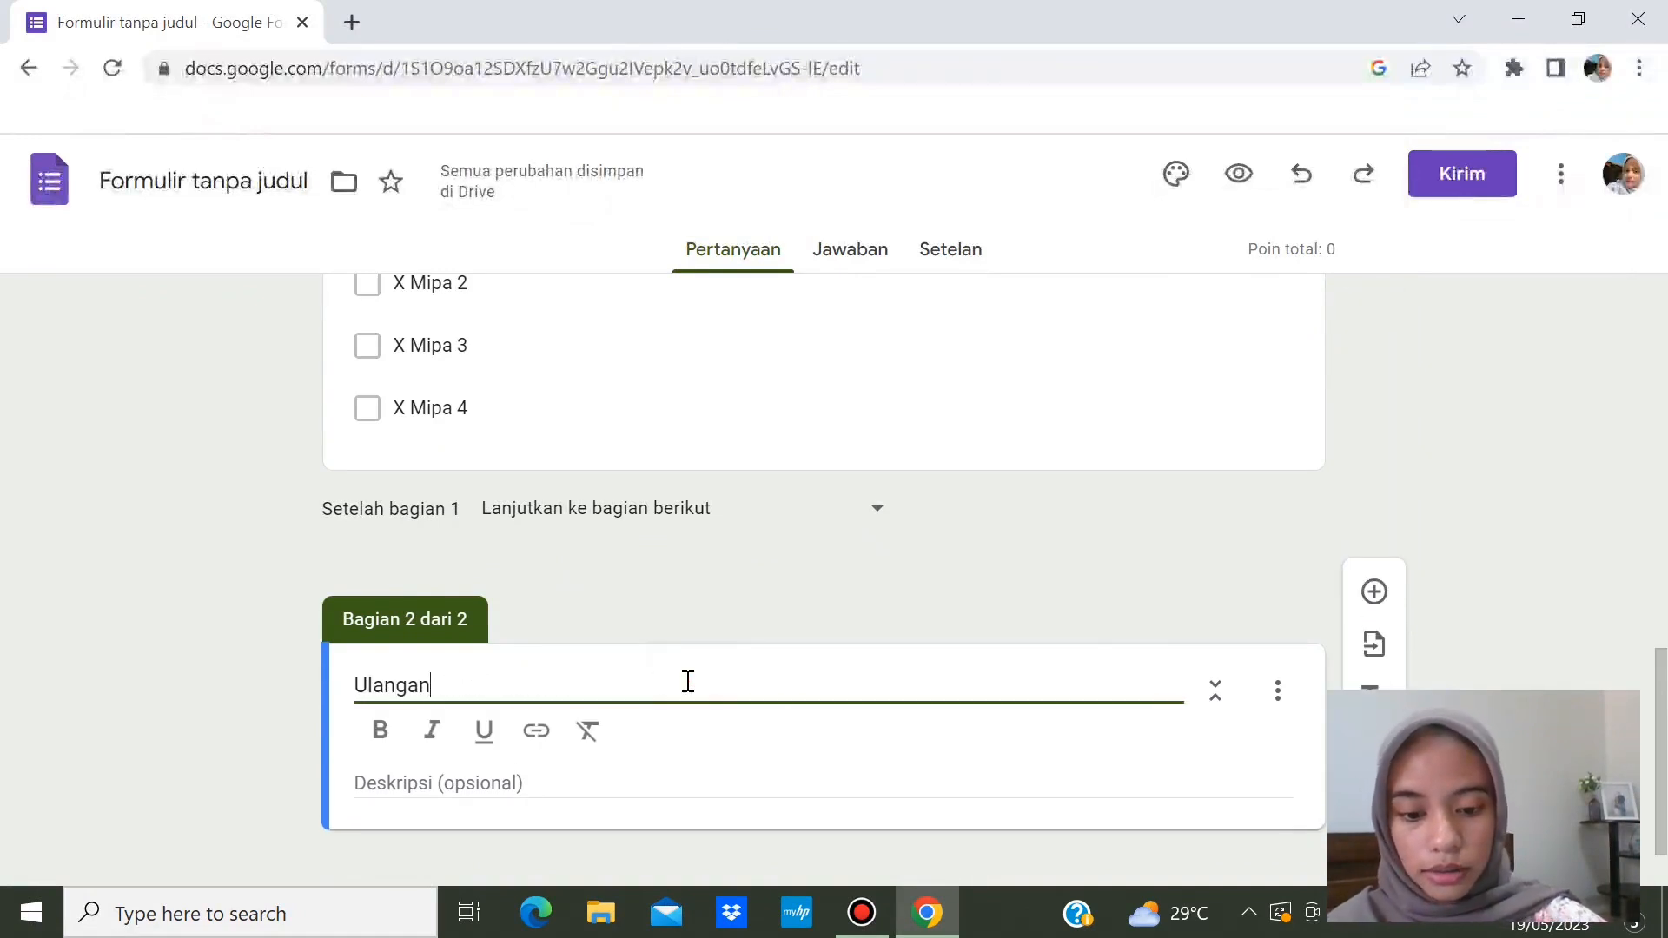
type(" Ha")
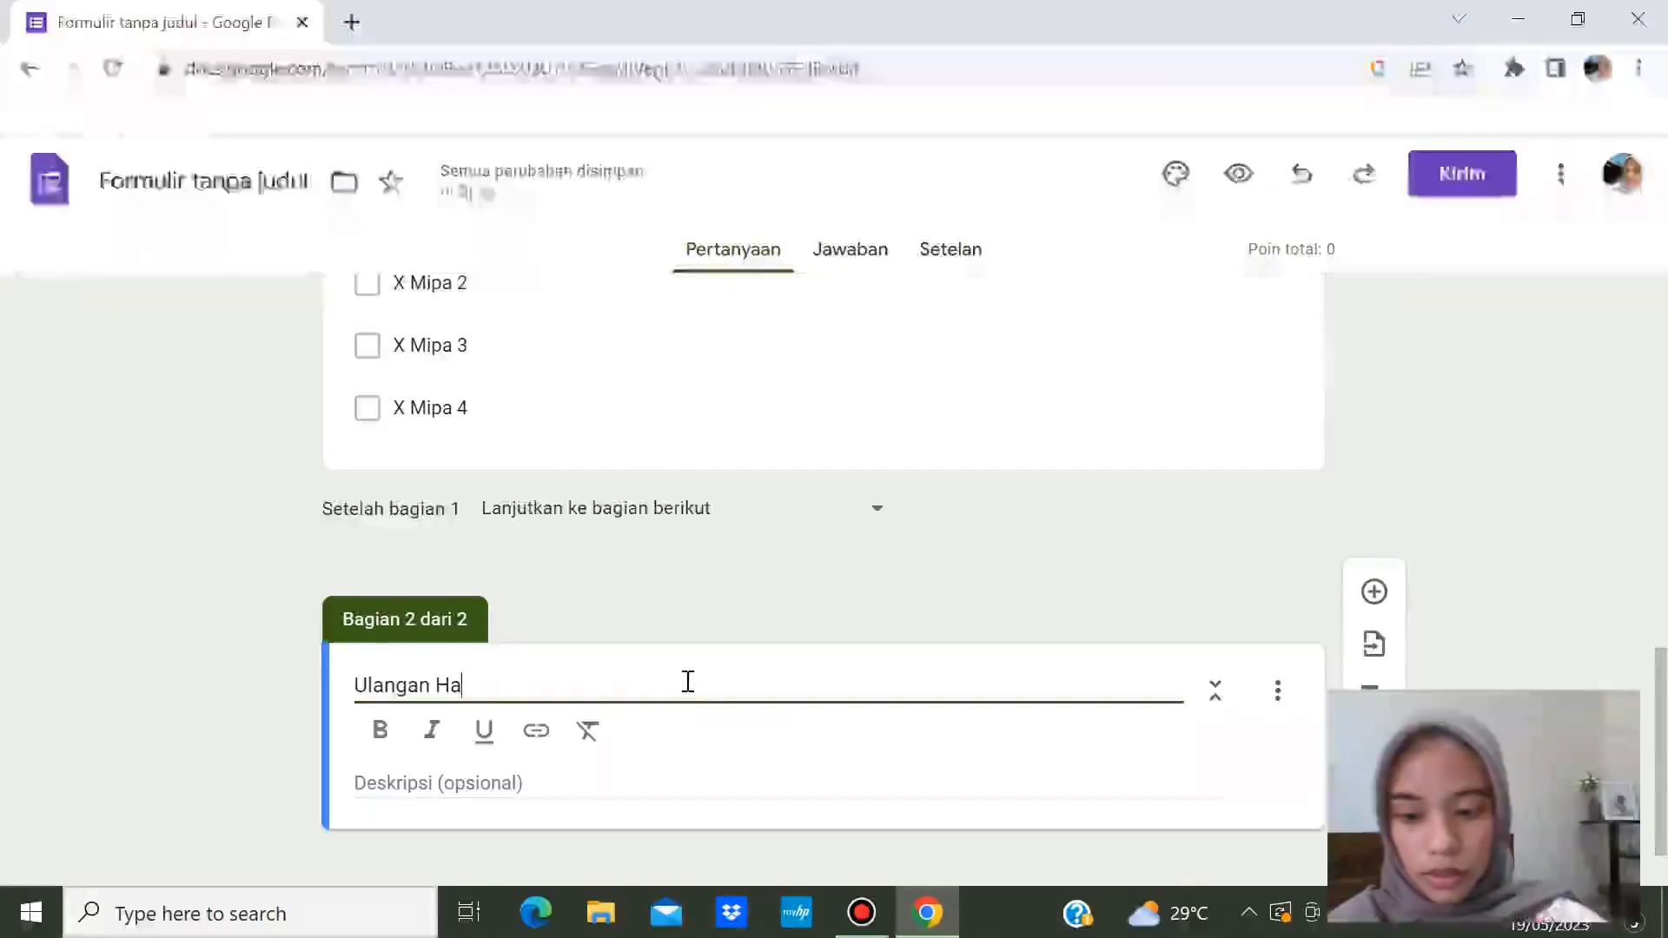
type("rian (Simbiosis)")
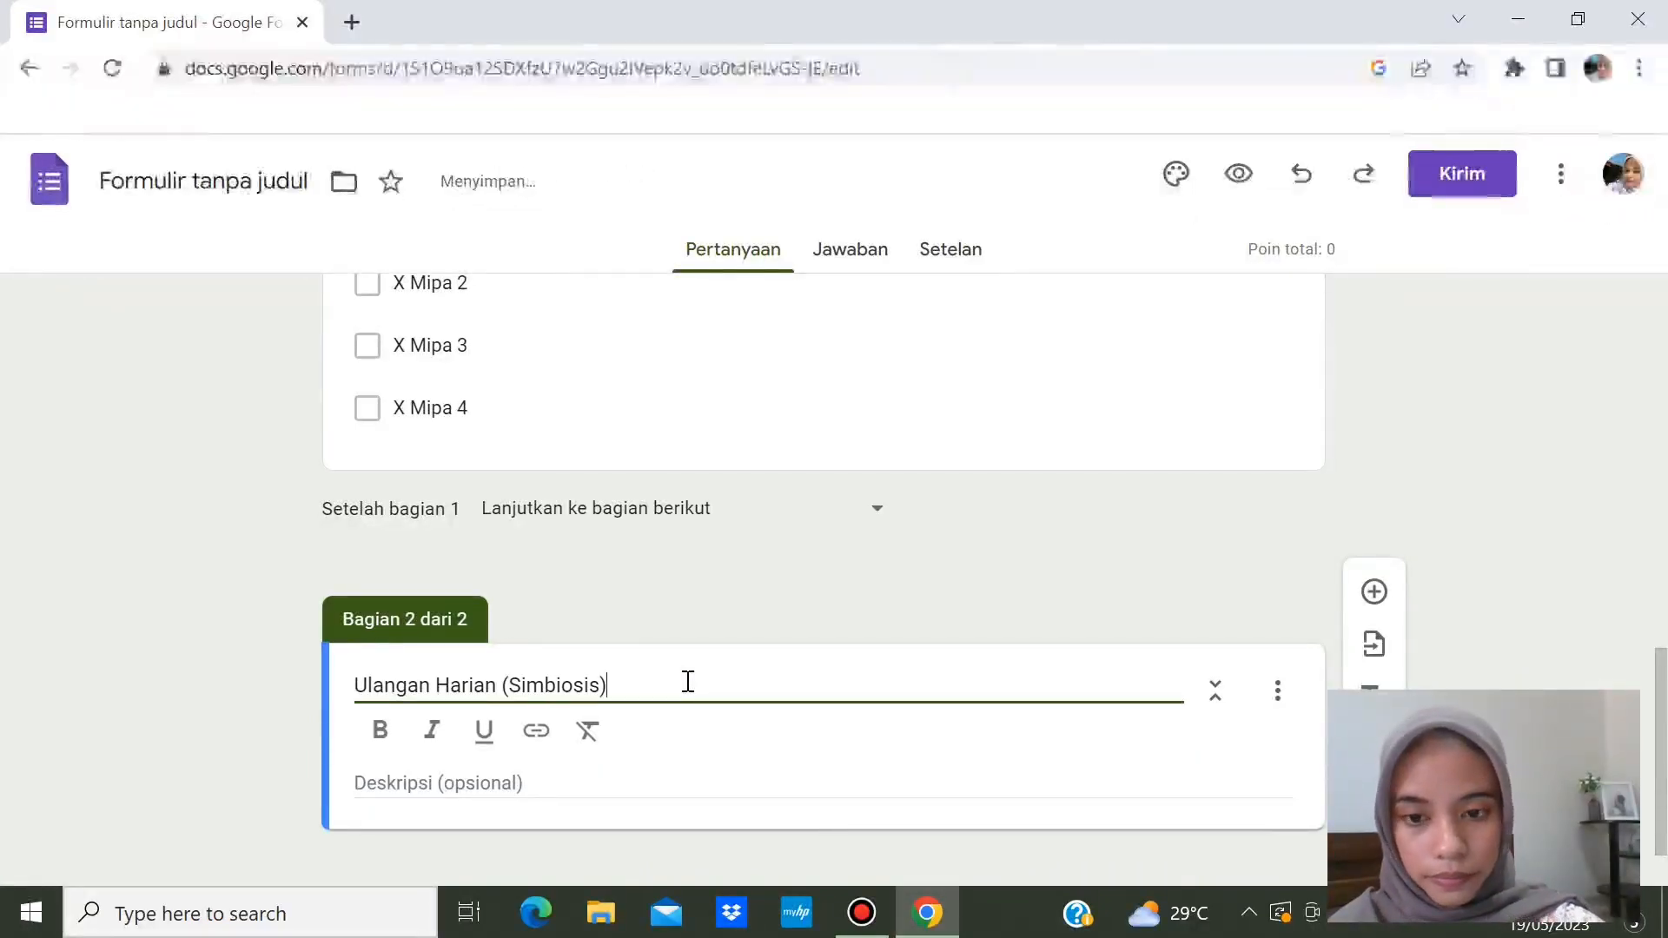
- Bold the section title, italicise 'Simbiosis', and add a blank question to the section
left_click(363, 684)
left_click_drag(369, 684, 622, 689)
left_click(381, 730)
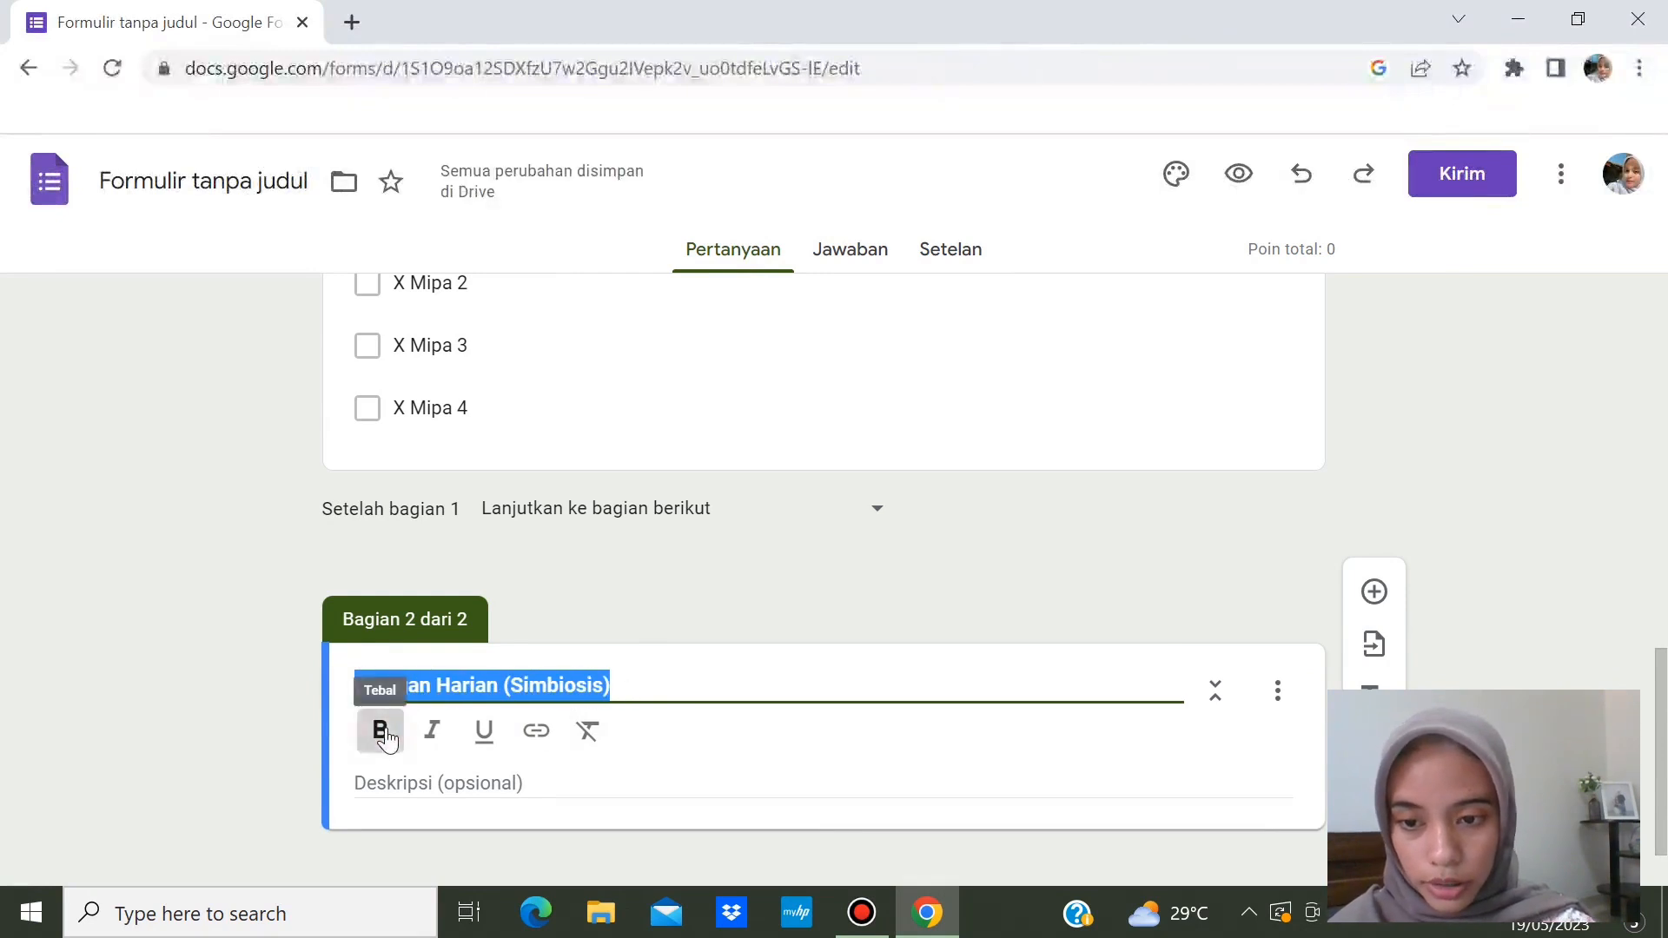
left_click(513, 685)
left_click_drag(513, 684, 604, 686)
left_click(435, 739)
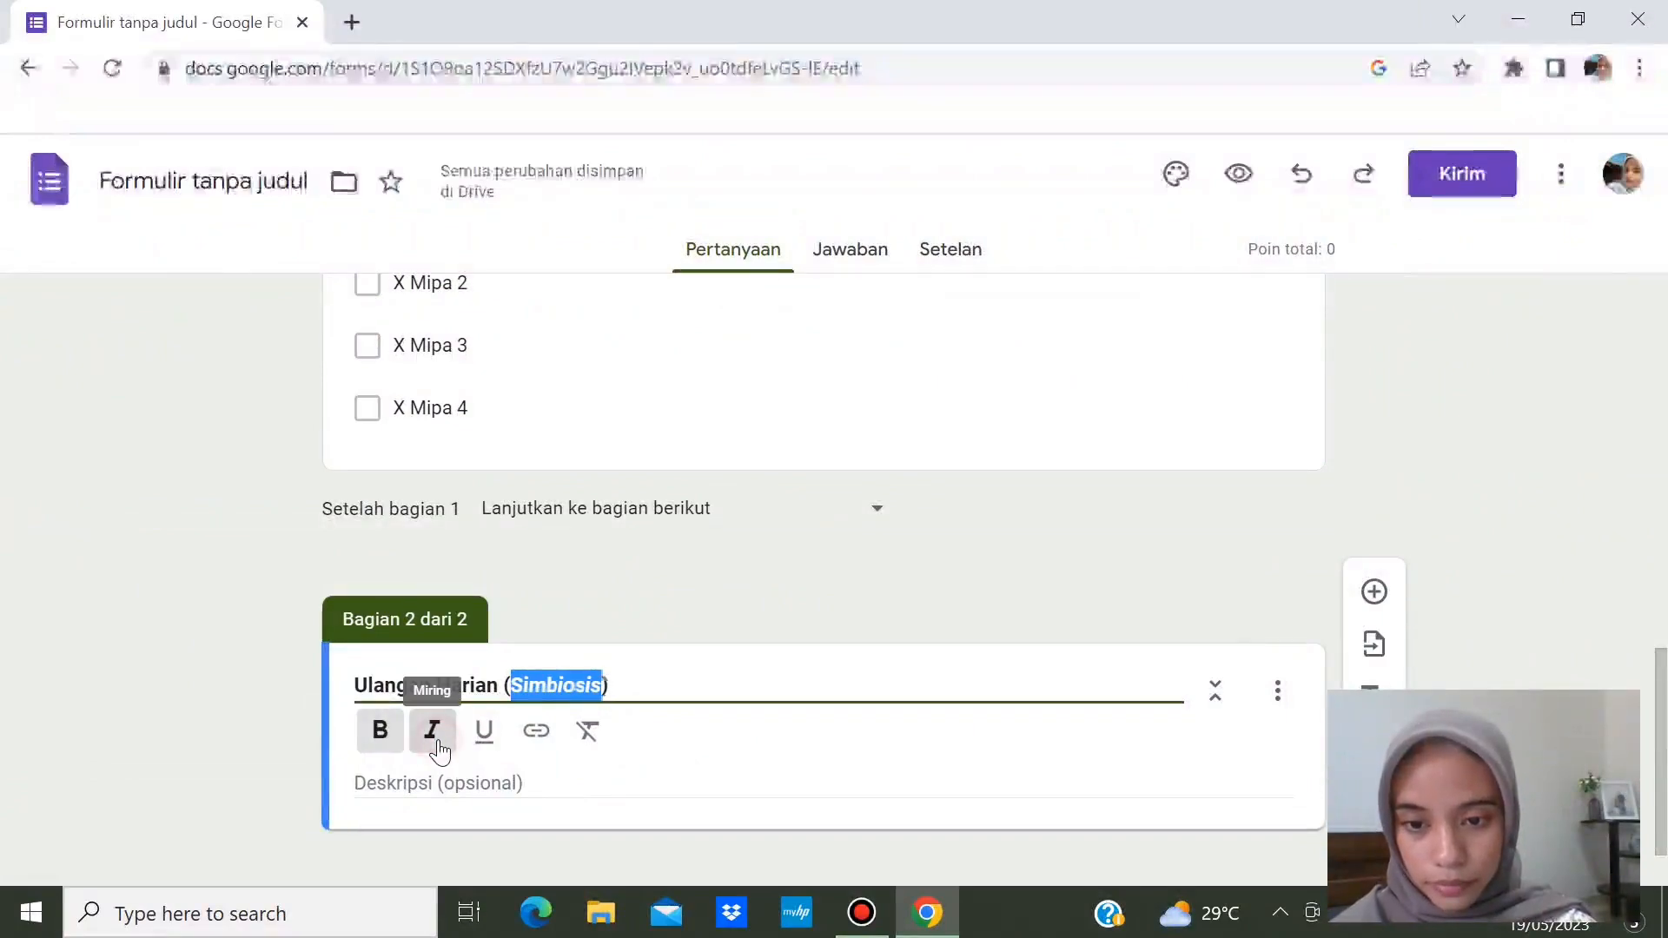
left_click(1300, 733)
left_click_drag(1660, 697, 1667, 792)
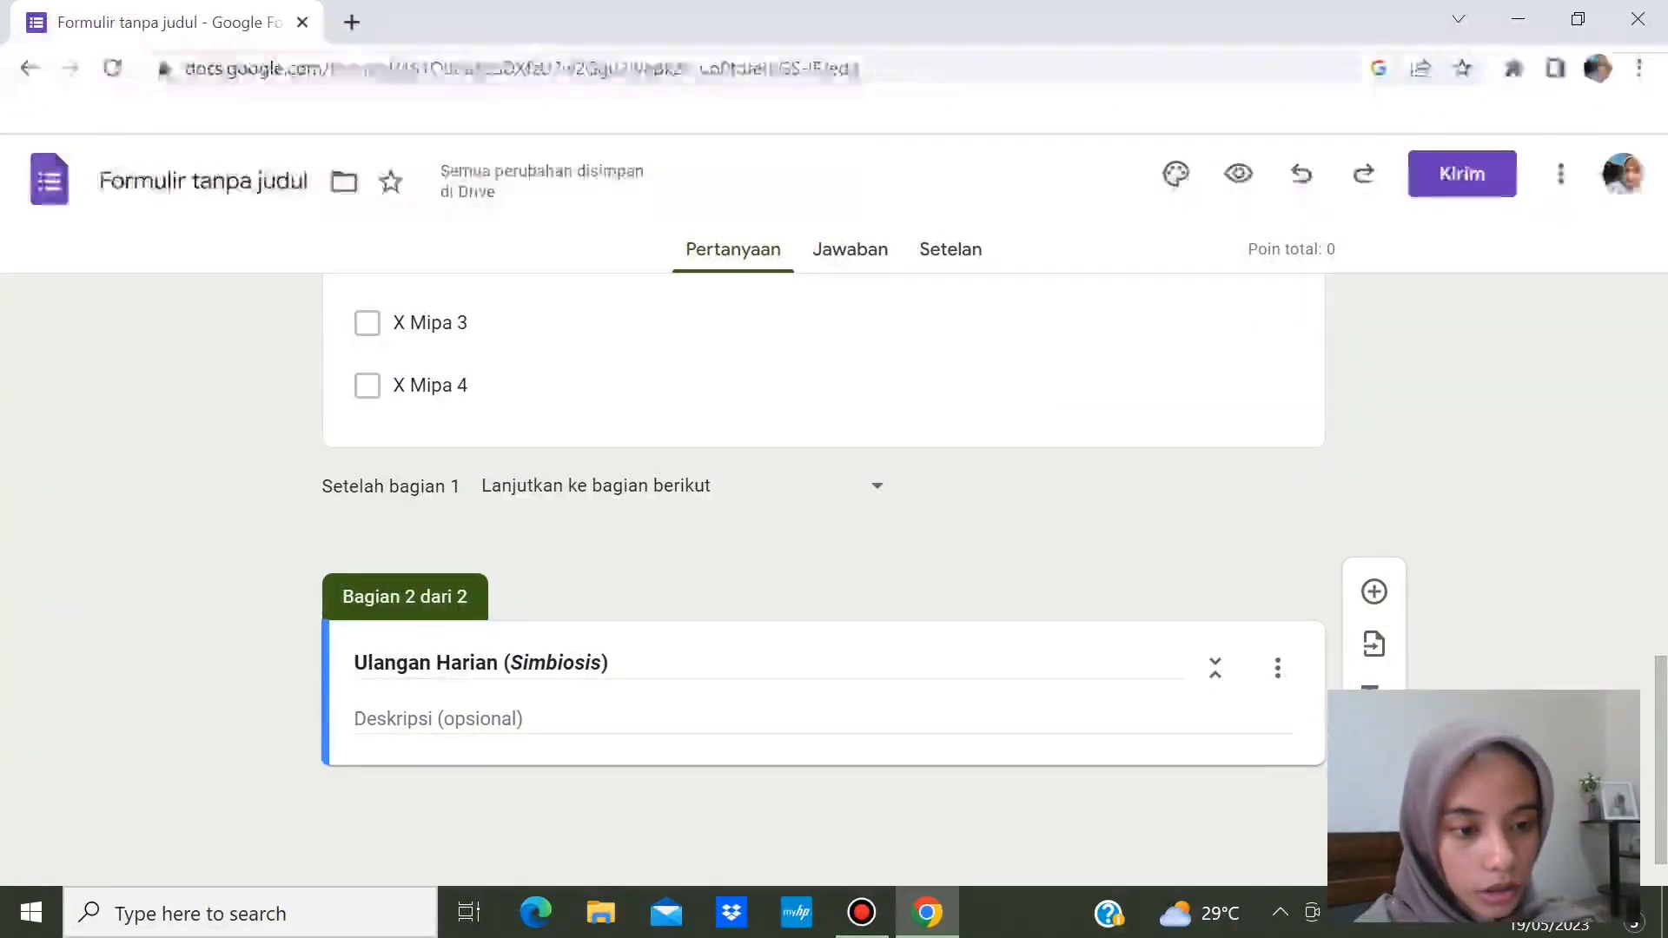
left_click(1375, 594)
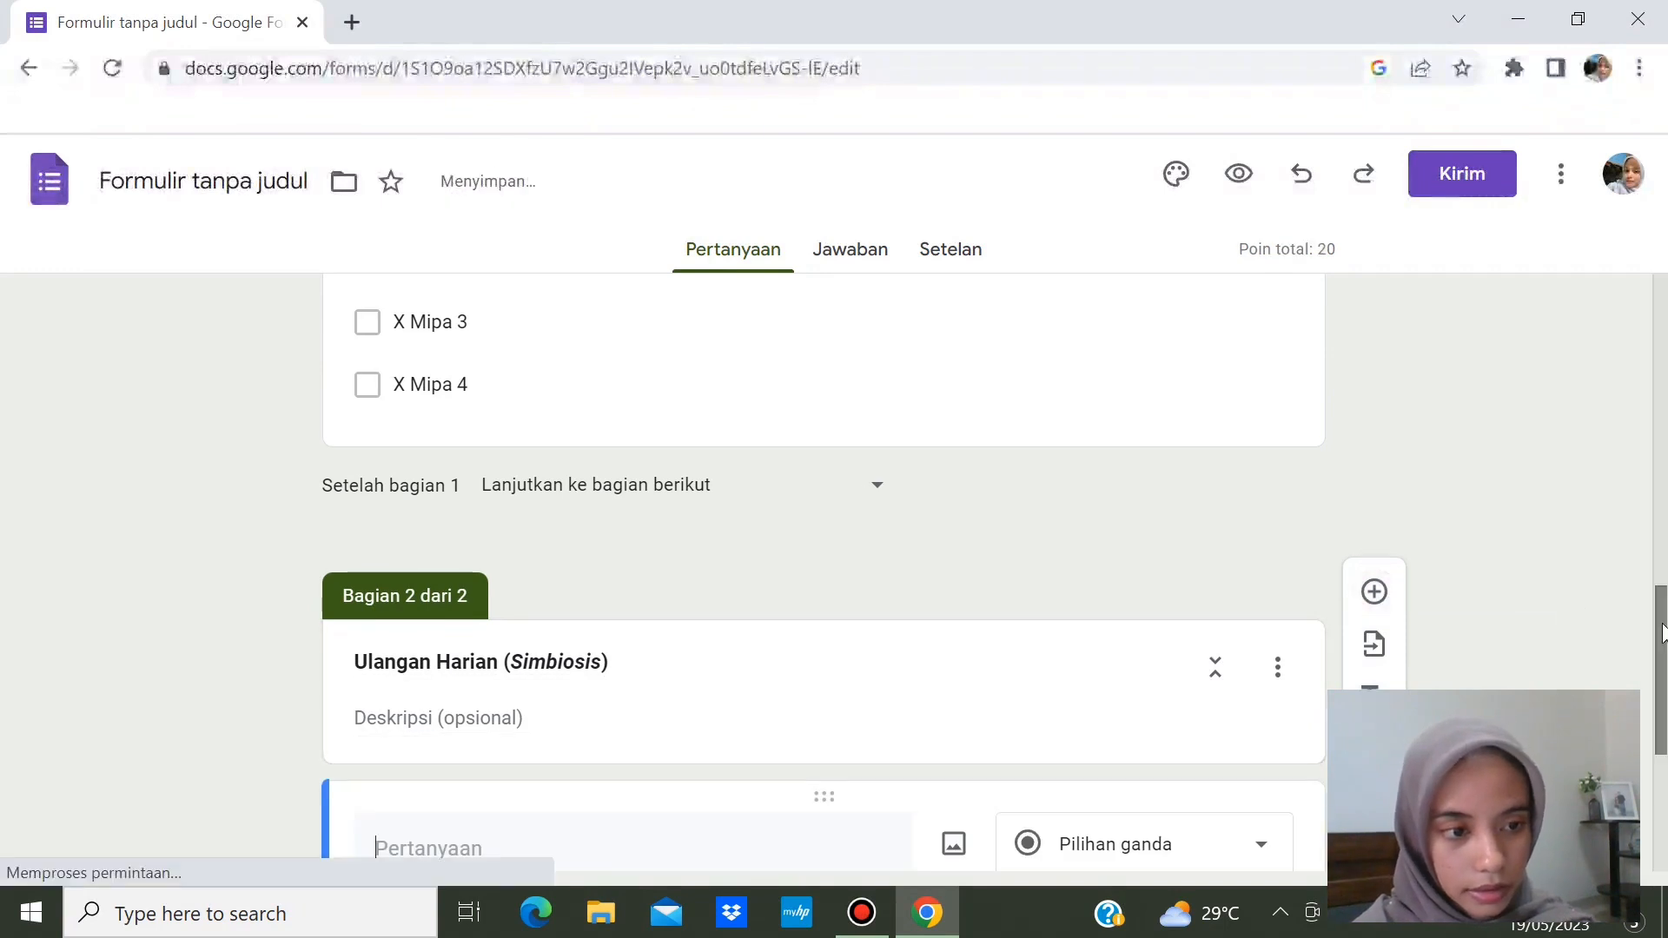
- Keep the new question as Pilihan ganda and type 'Hubungan antar makhluk hidup yang saling menguntungkan di…'
left_click_drag(1662, 633, 1662, 745)
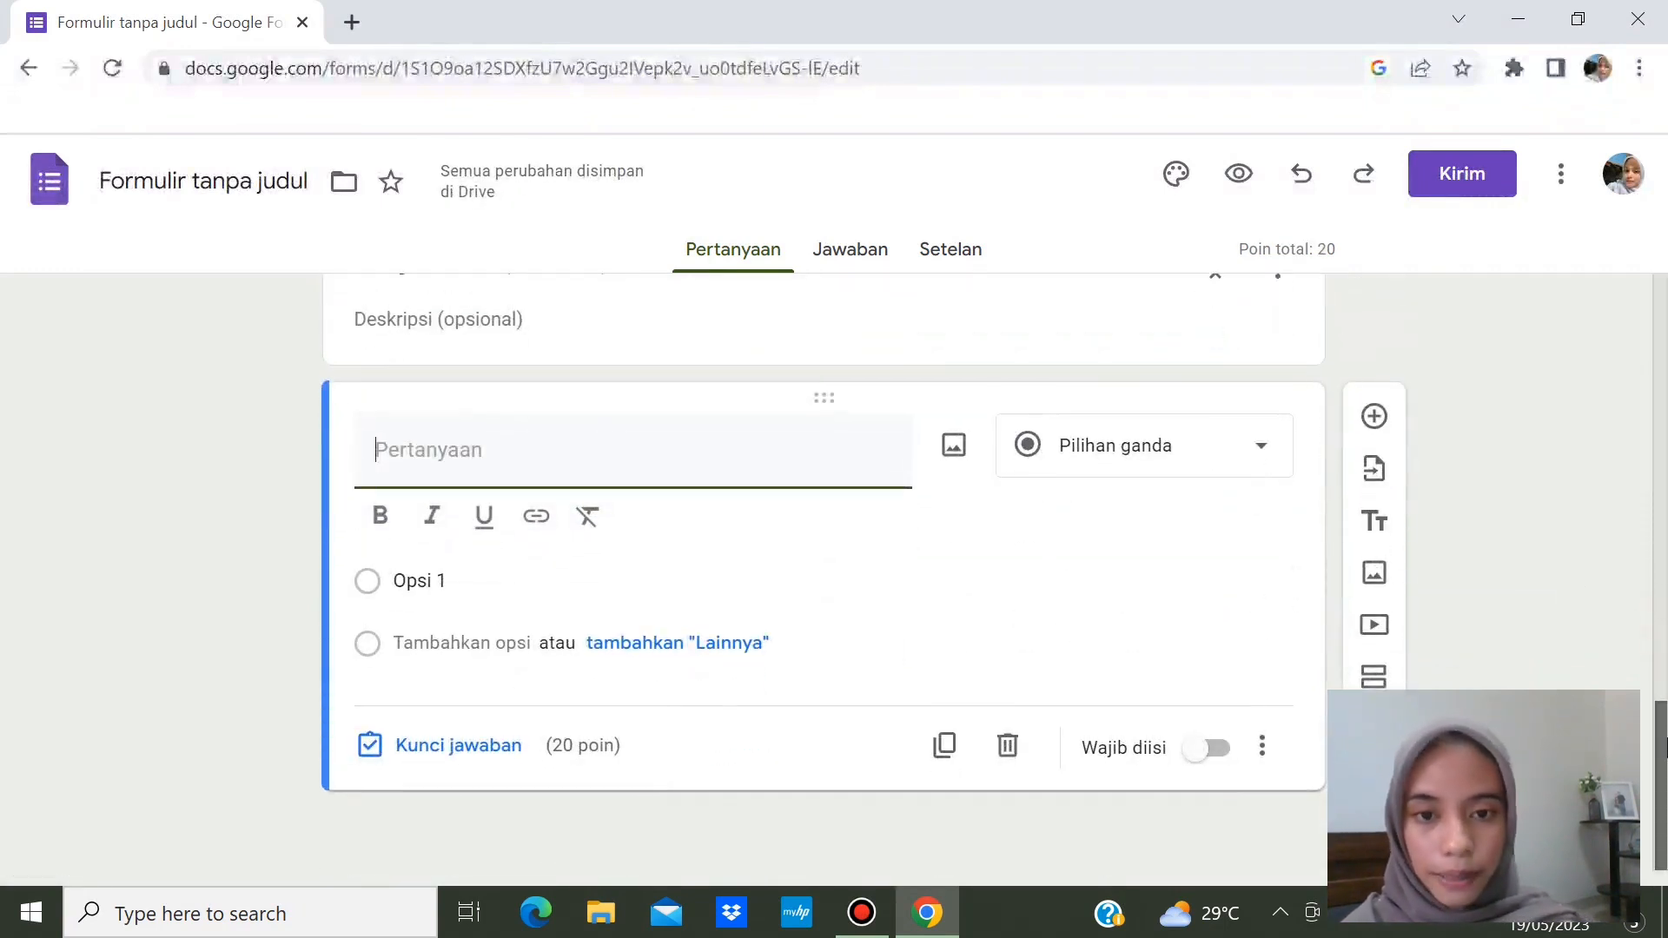
left_click(609, 448)
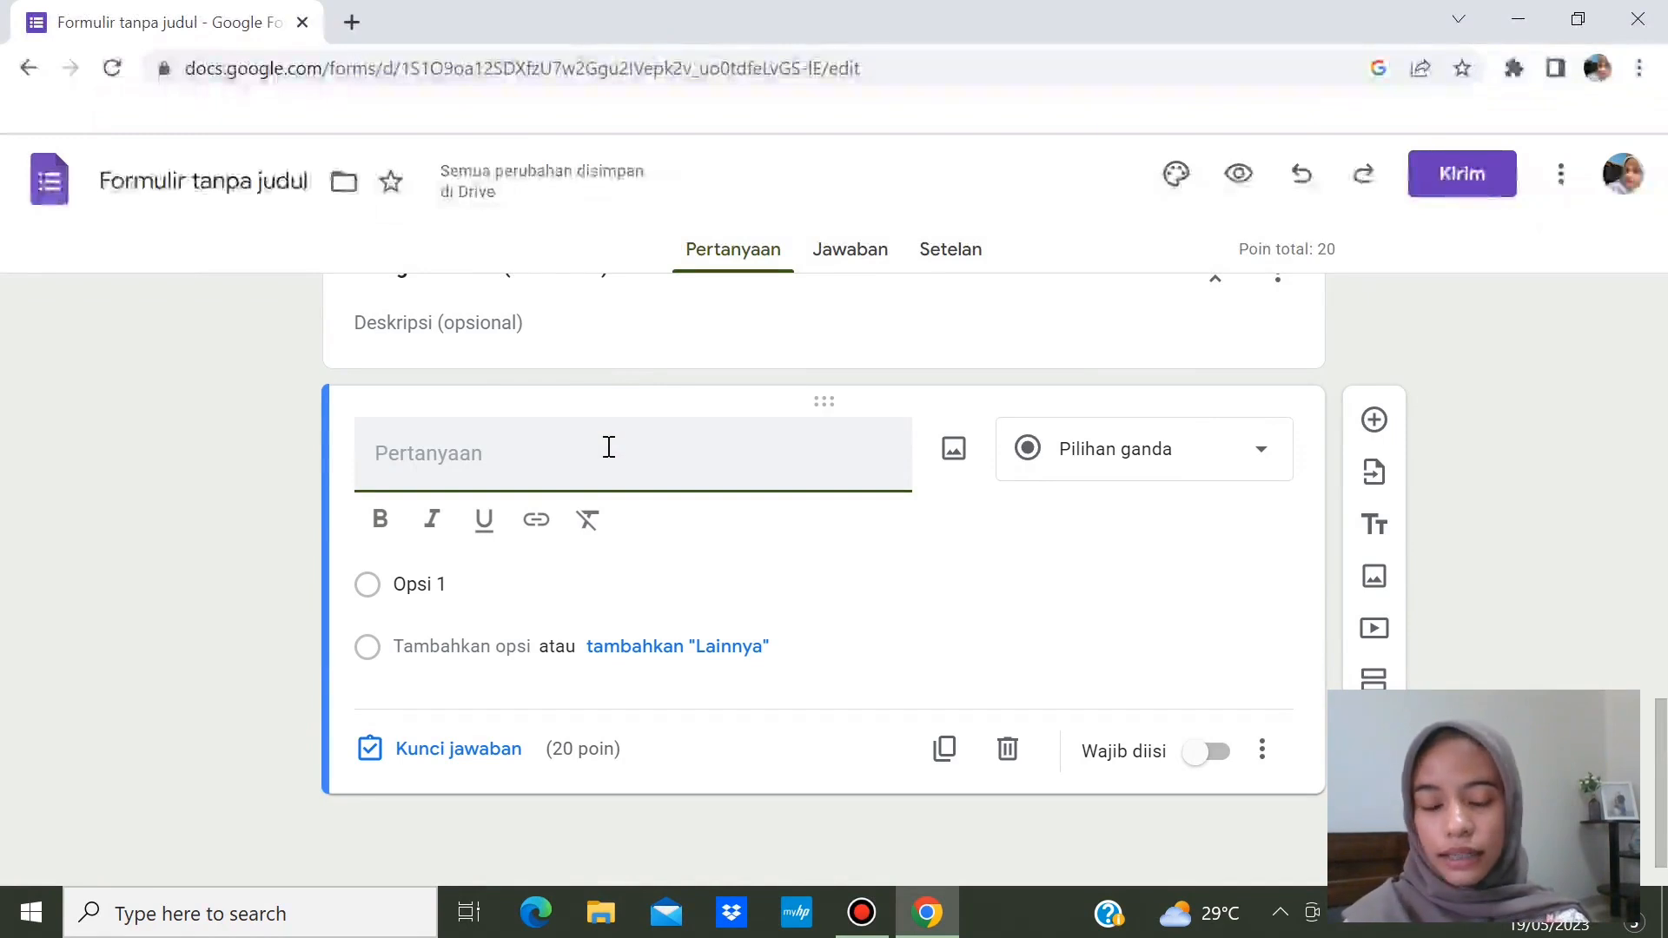
left_click(1227, 452)
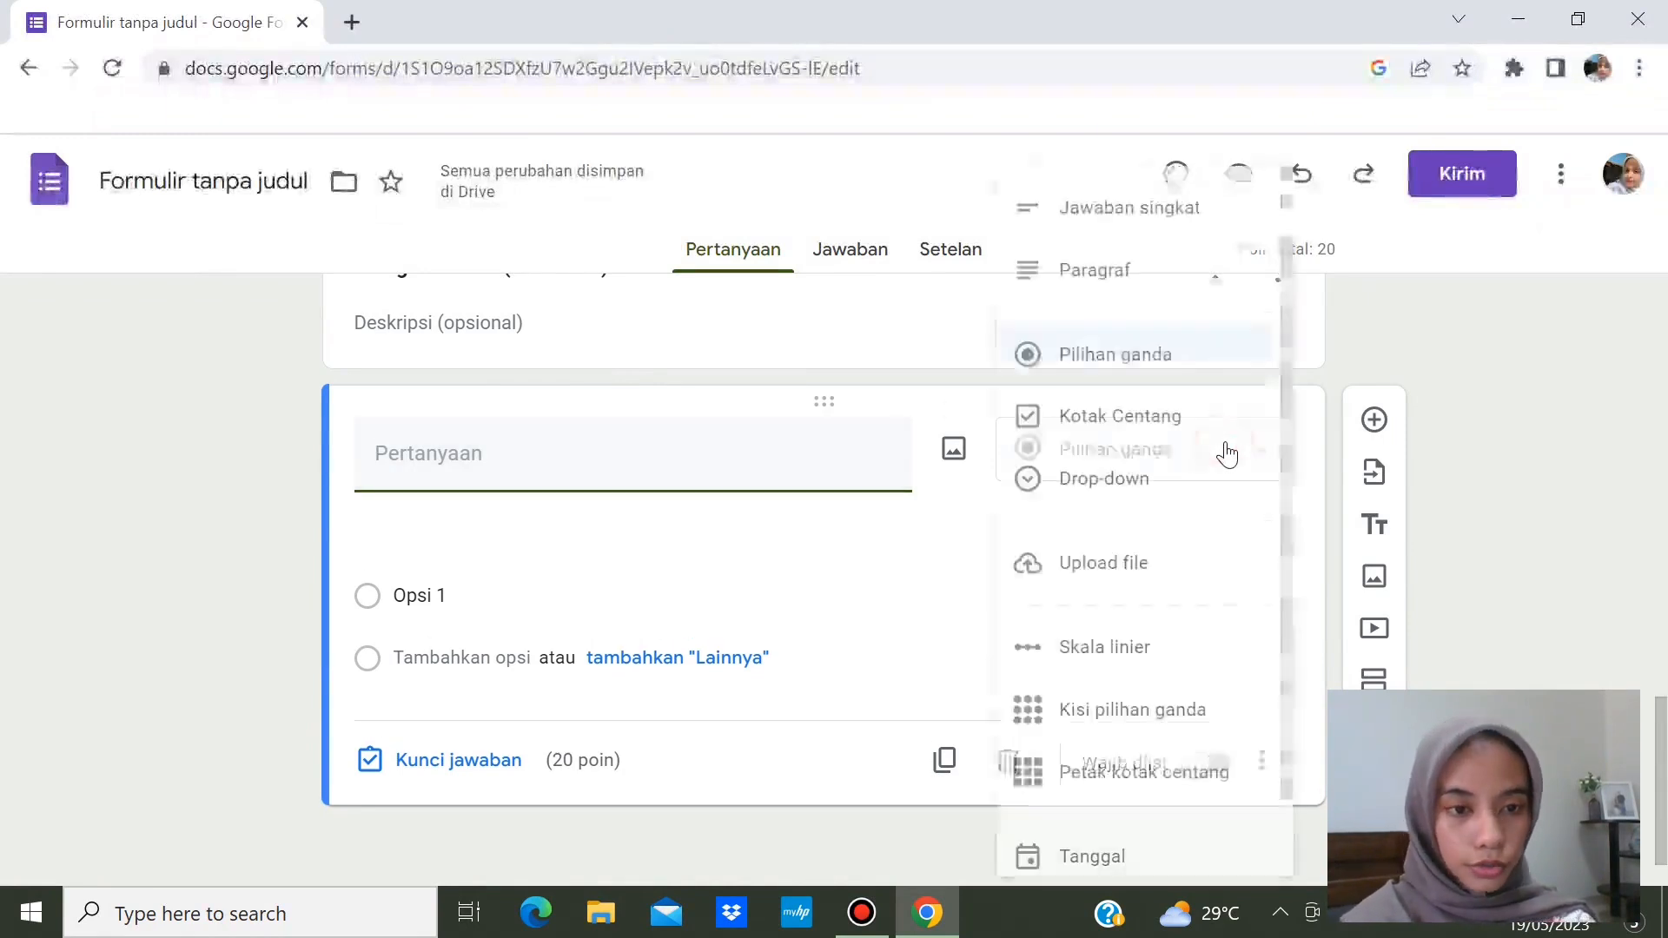
left_click(1546, 421)
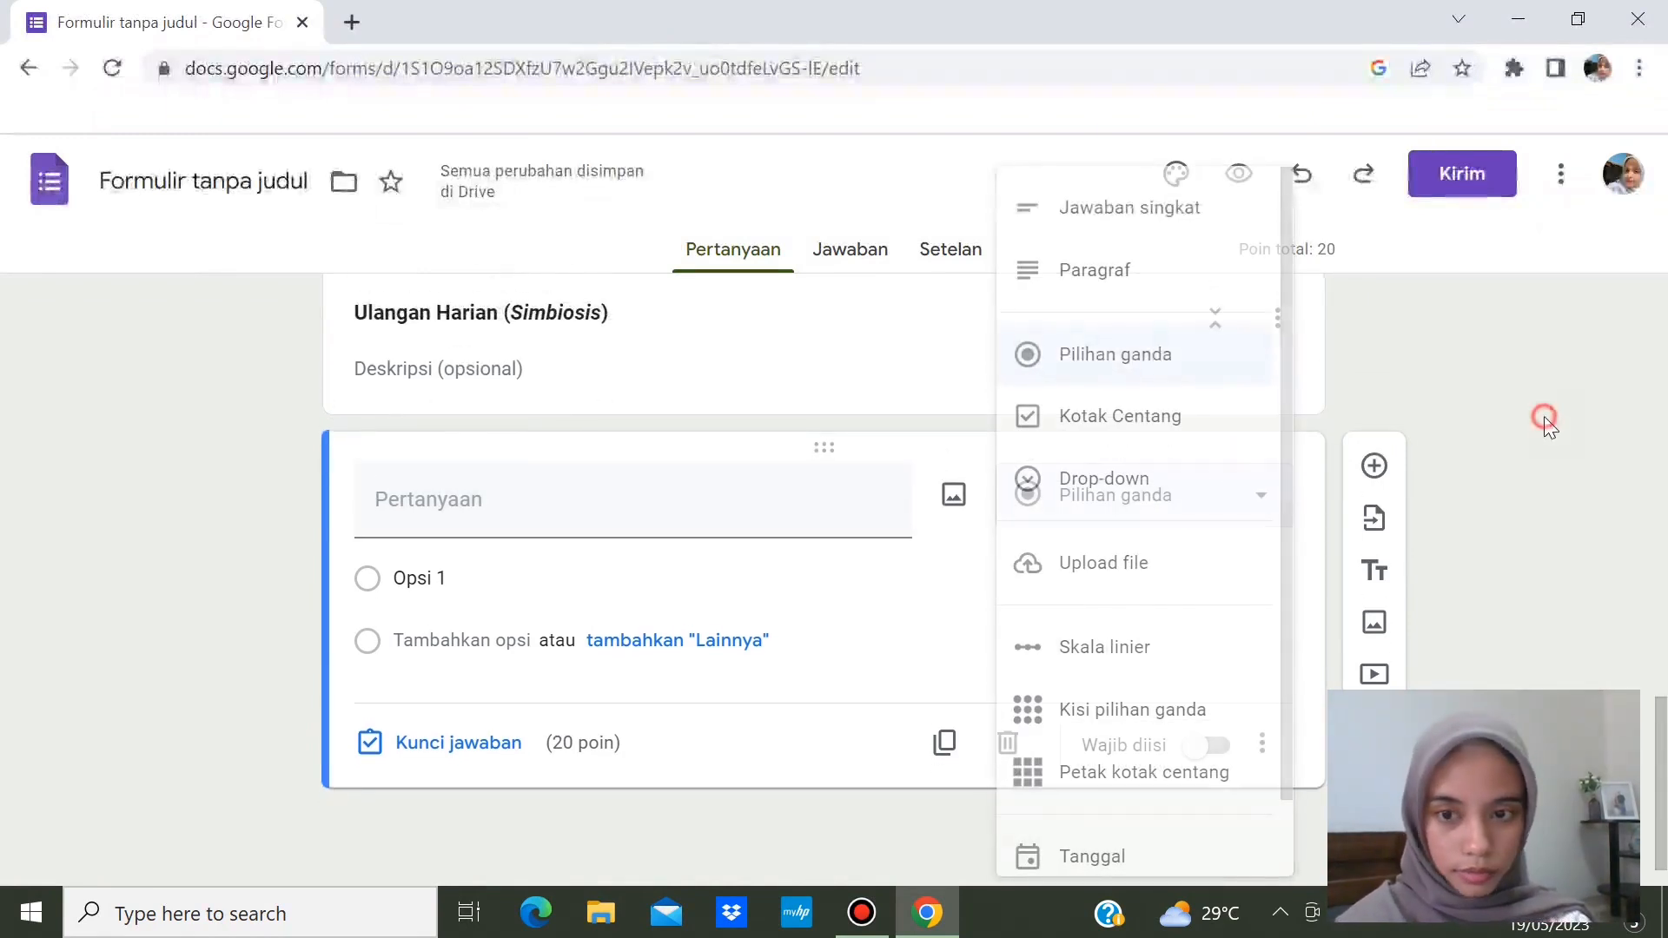
left_click(728, 514)
type("Hubungan an")
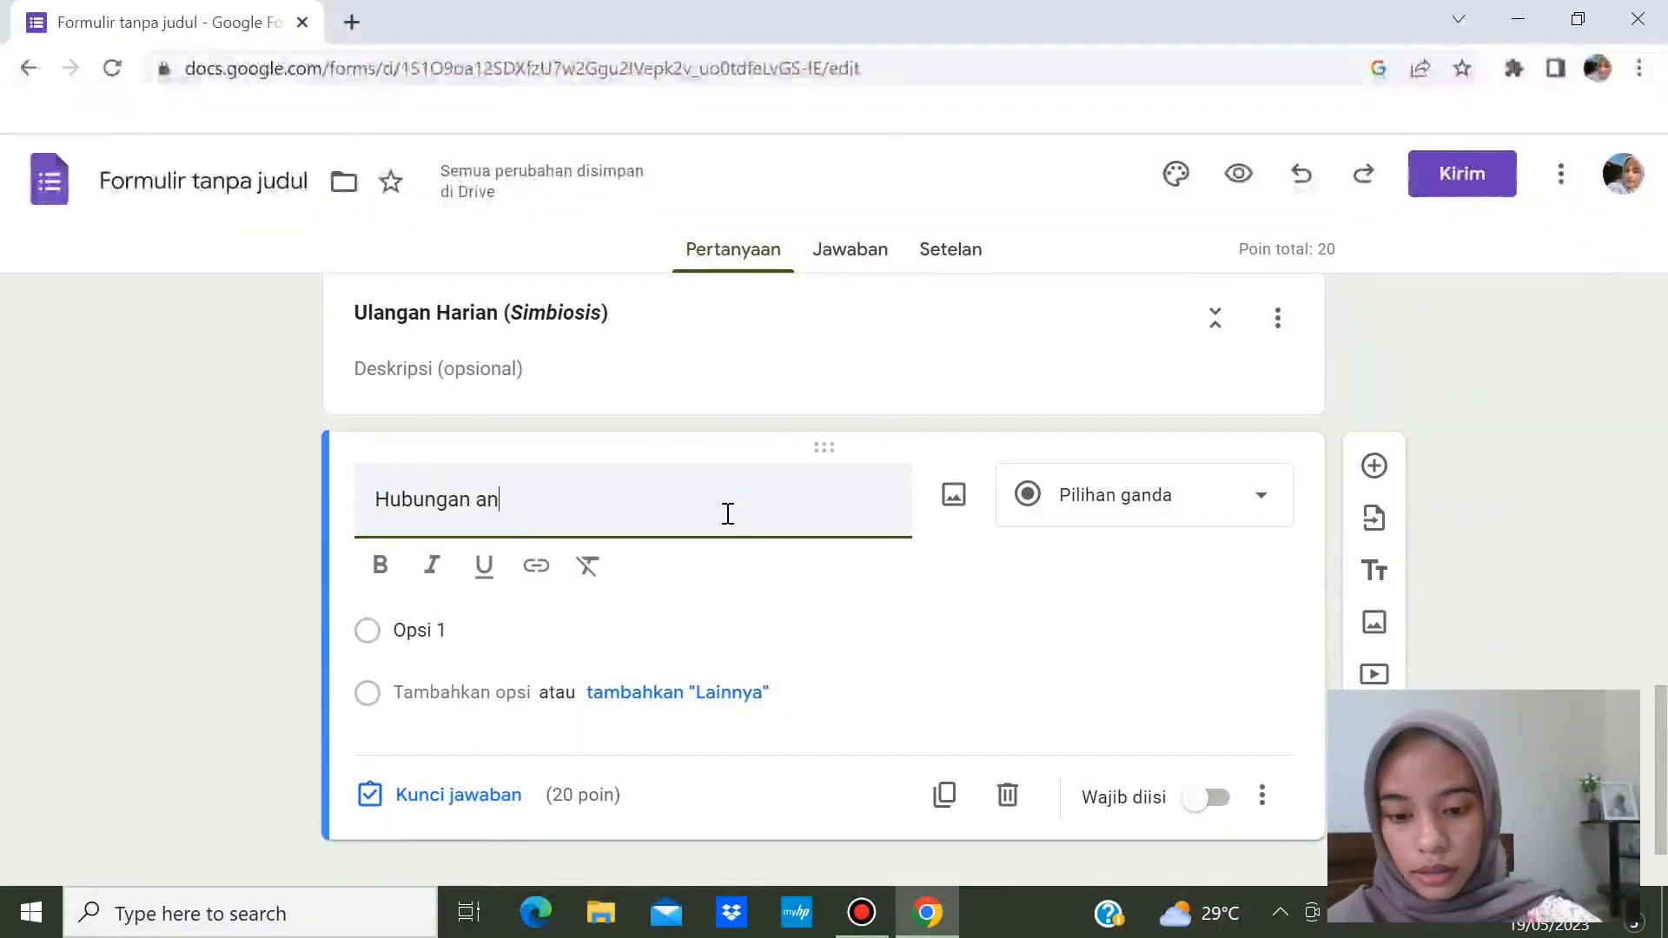
type("tar makh")
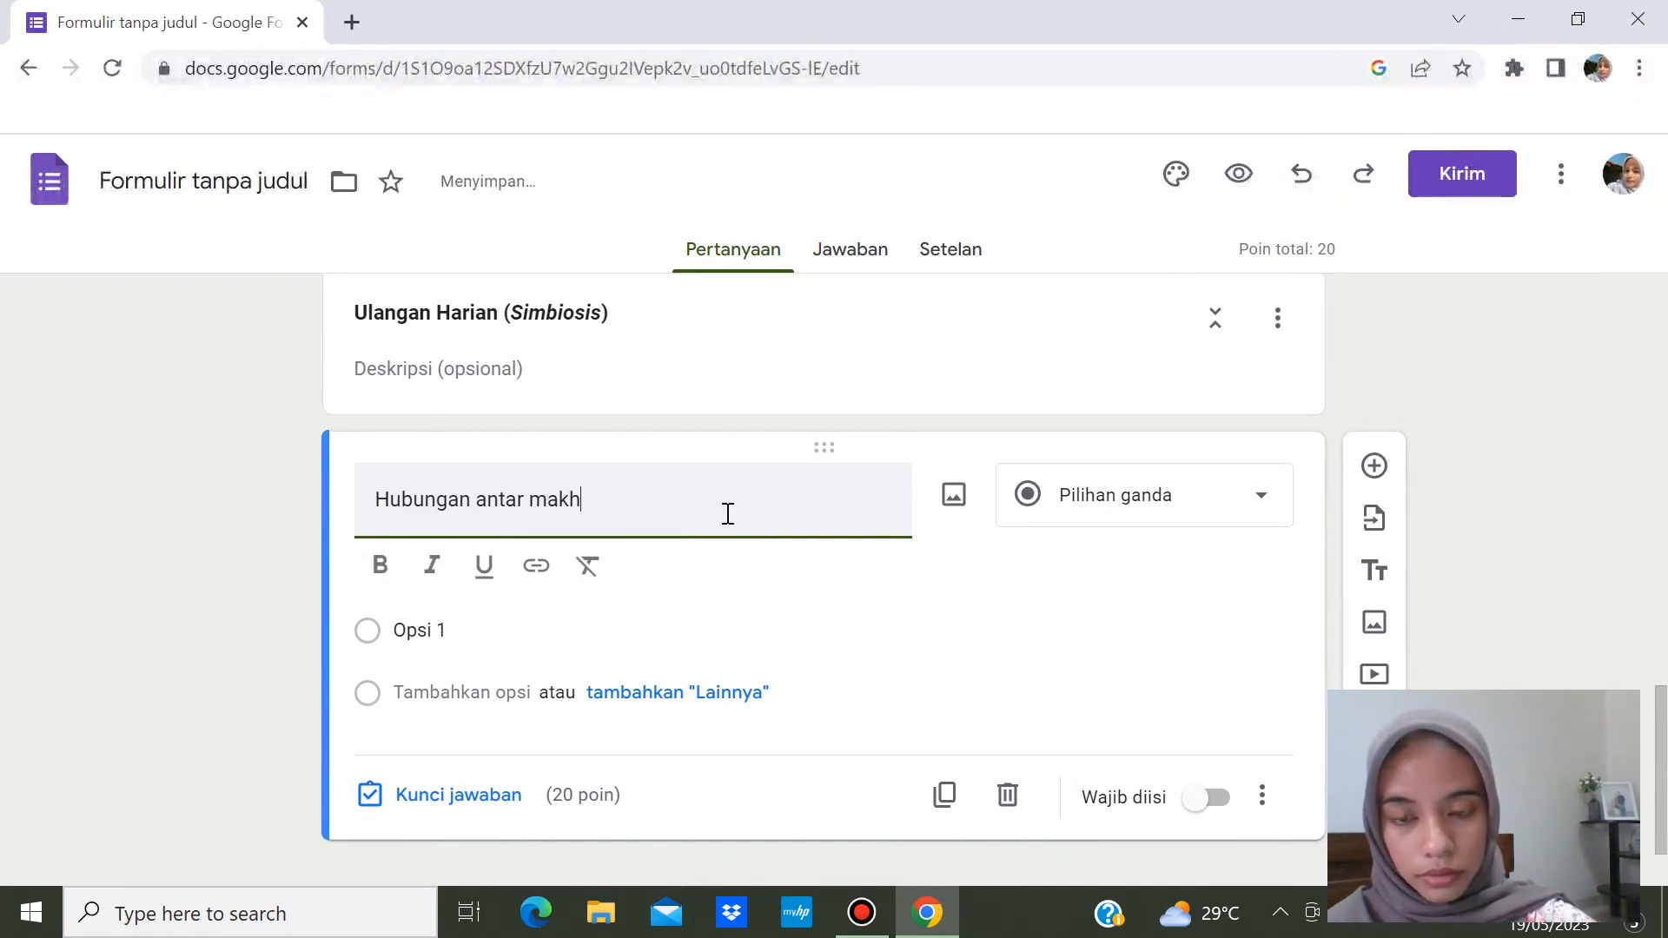
type("luk hidup")
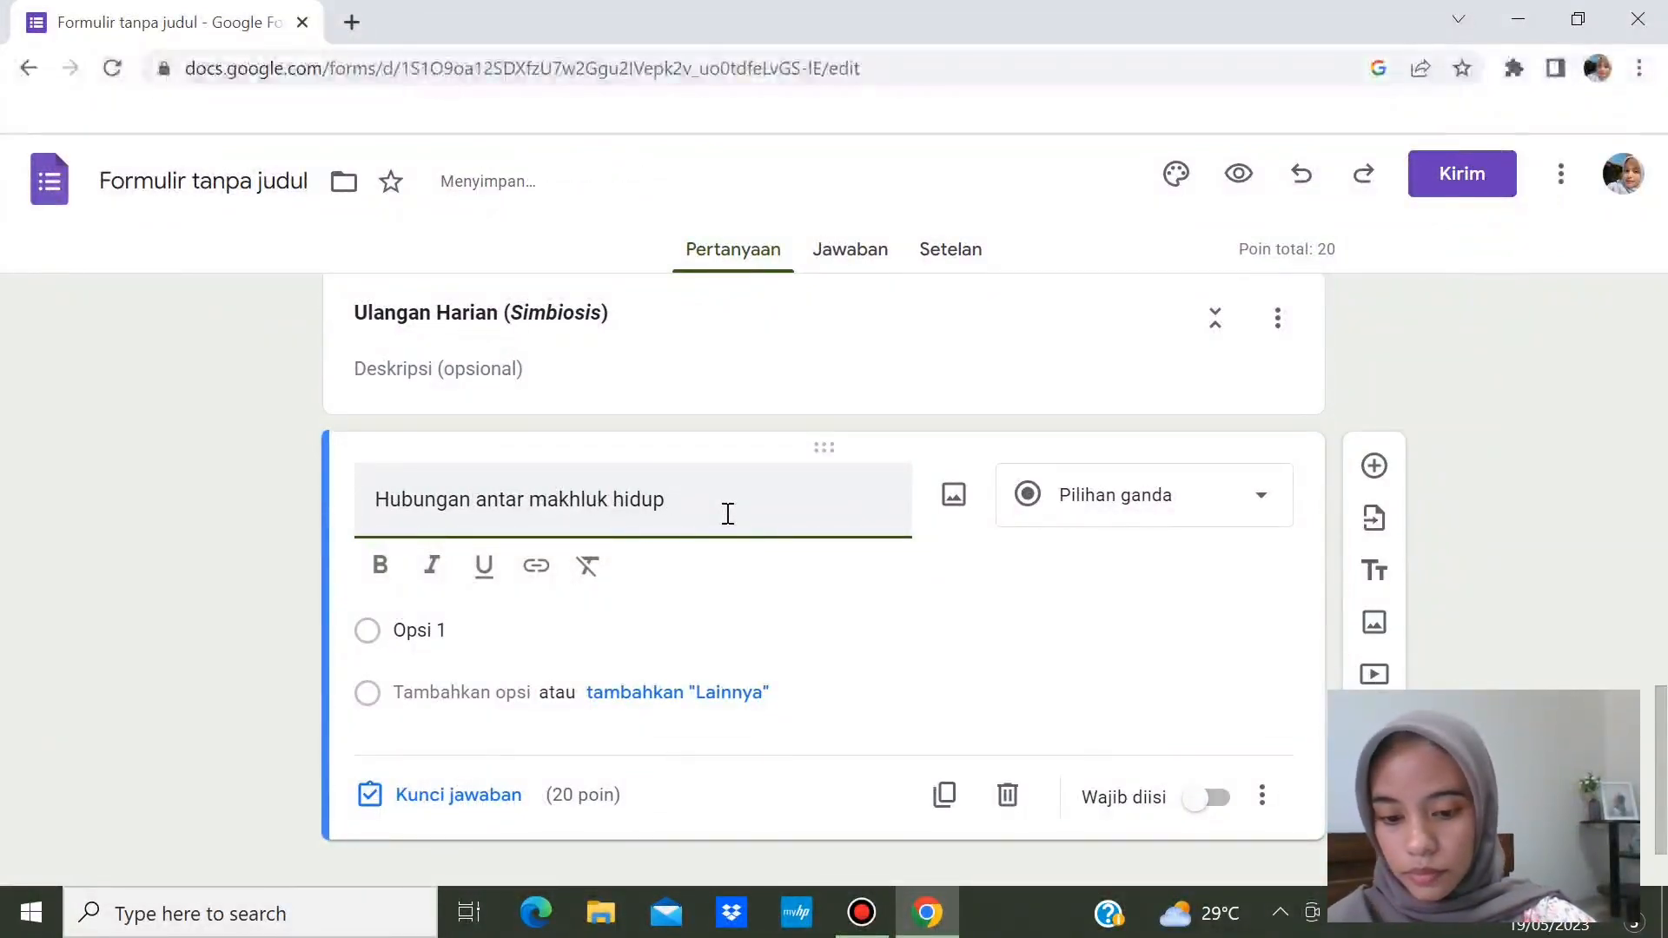
type("yang saling")
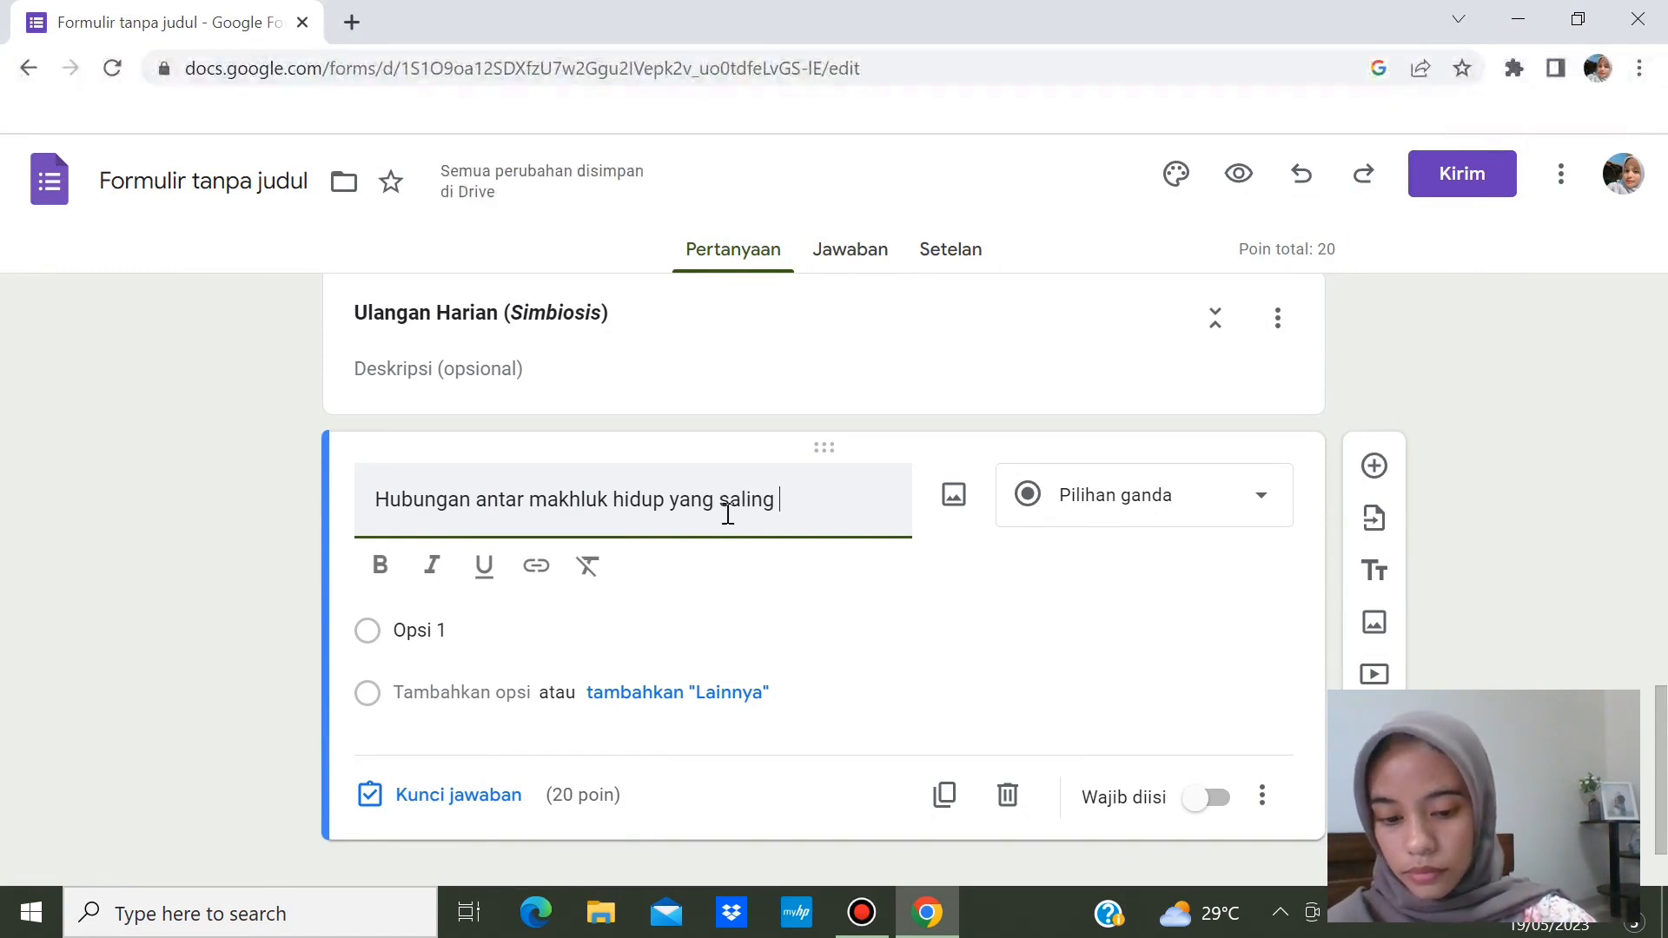
type(" menguntu")
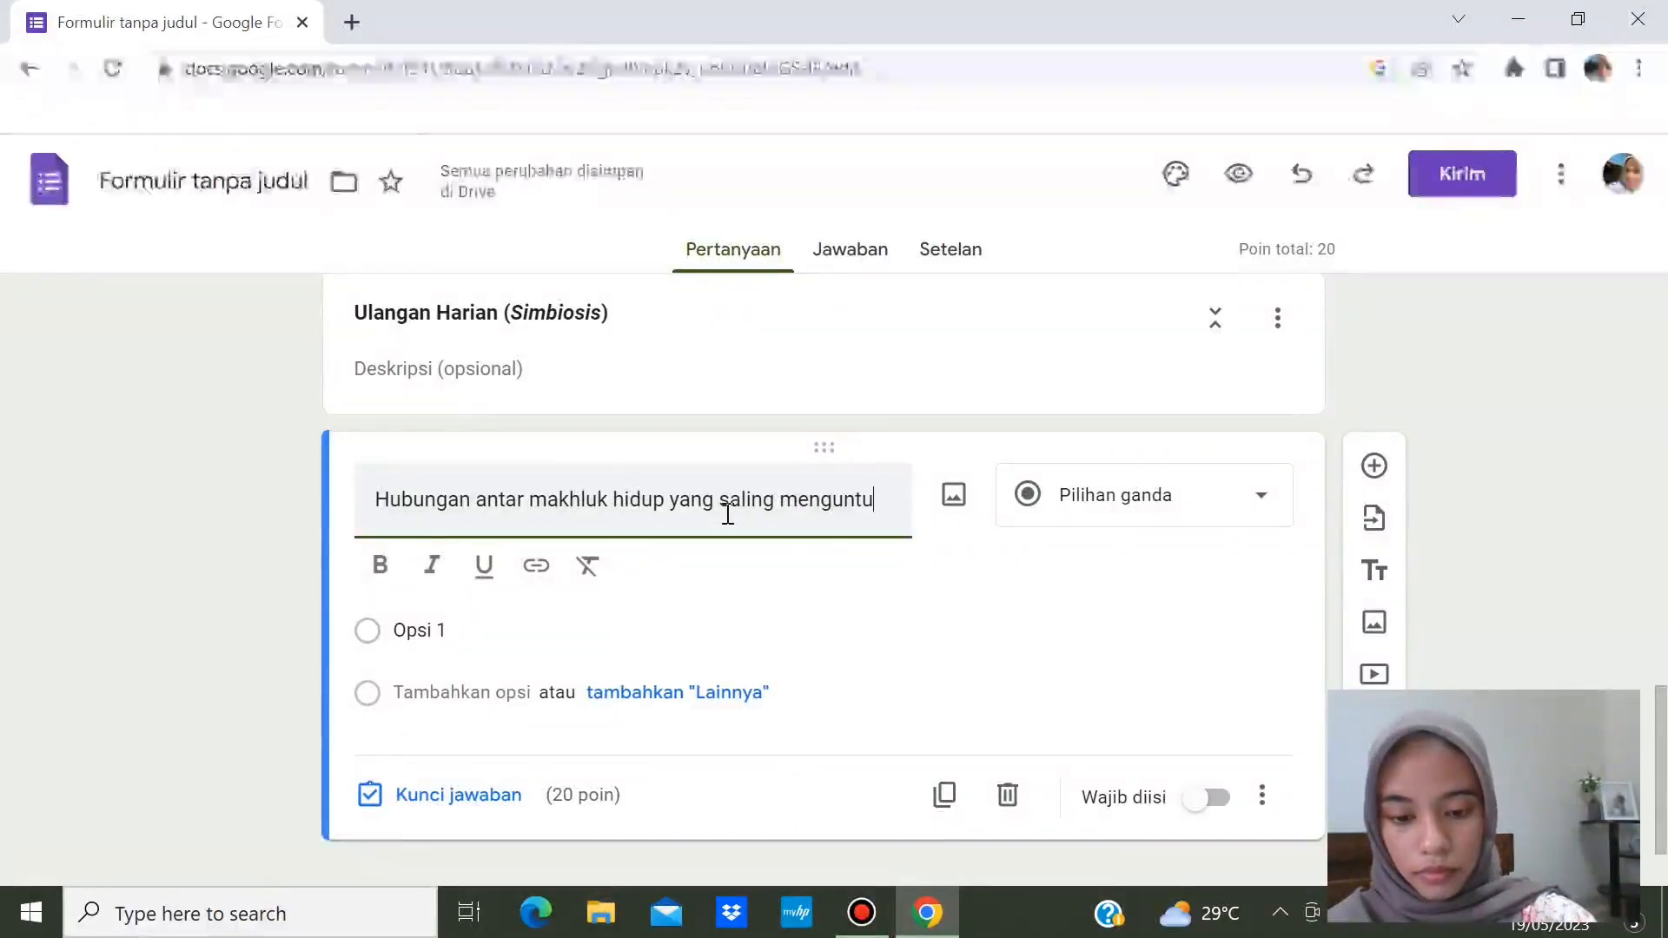
type("ngkan")
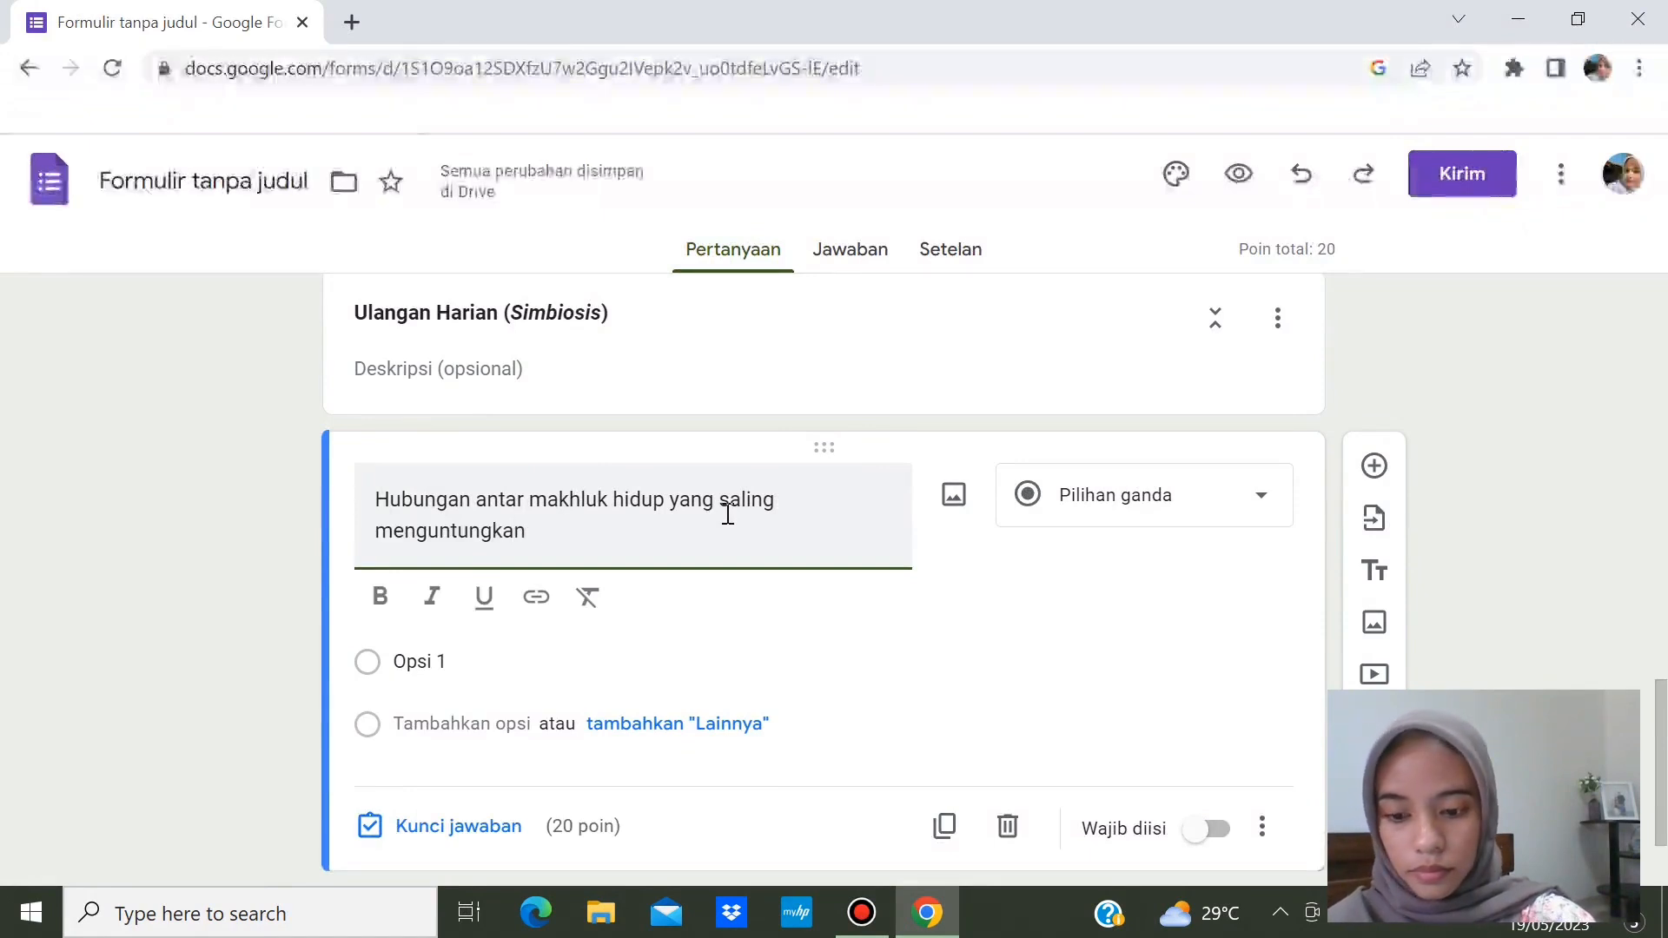
type(" disebut....")
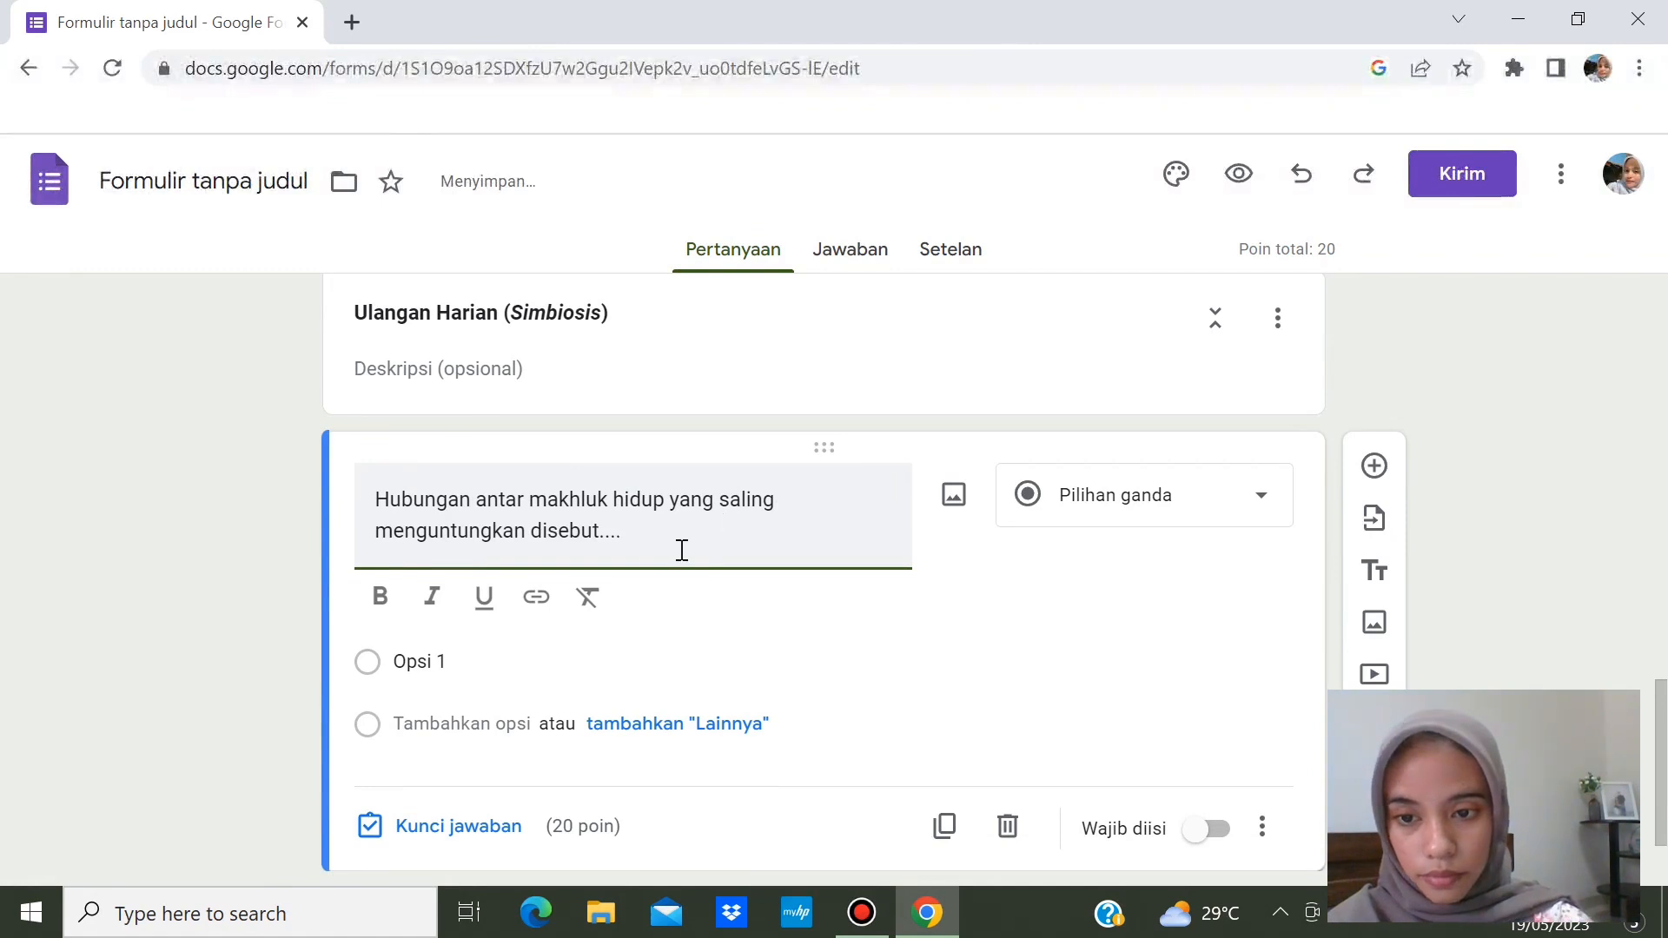
- Enter options Komensalisme, Mutualisme, Parasitisme, Netralisme and Anabolisme, then mark the question required
left_click(571, 660)
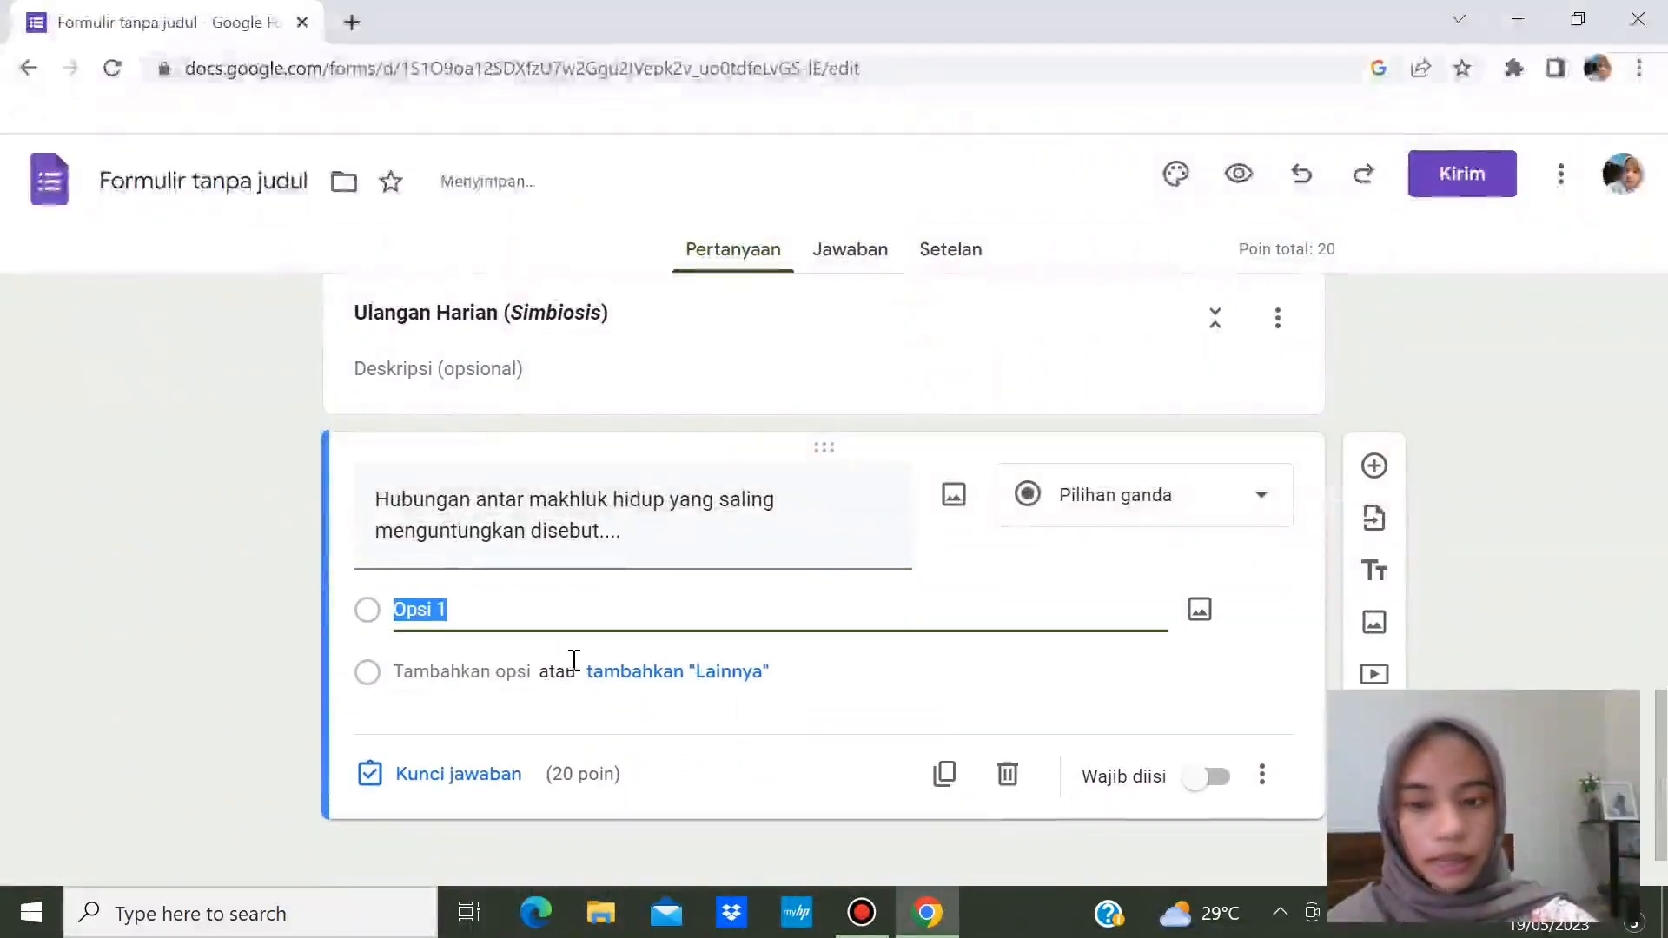
key("BackSpace")
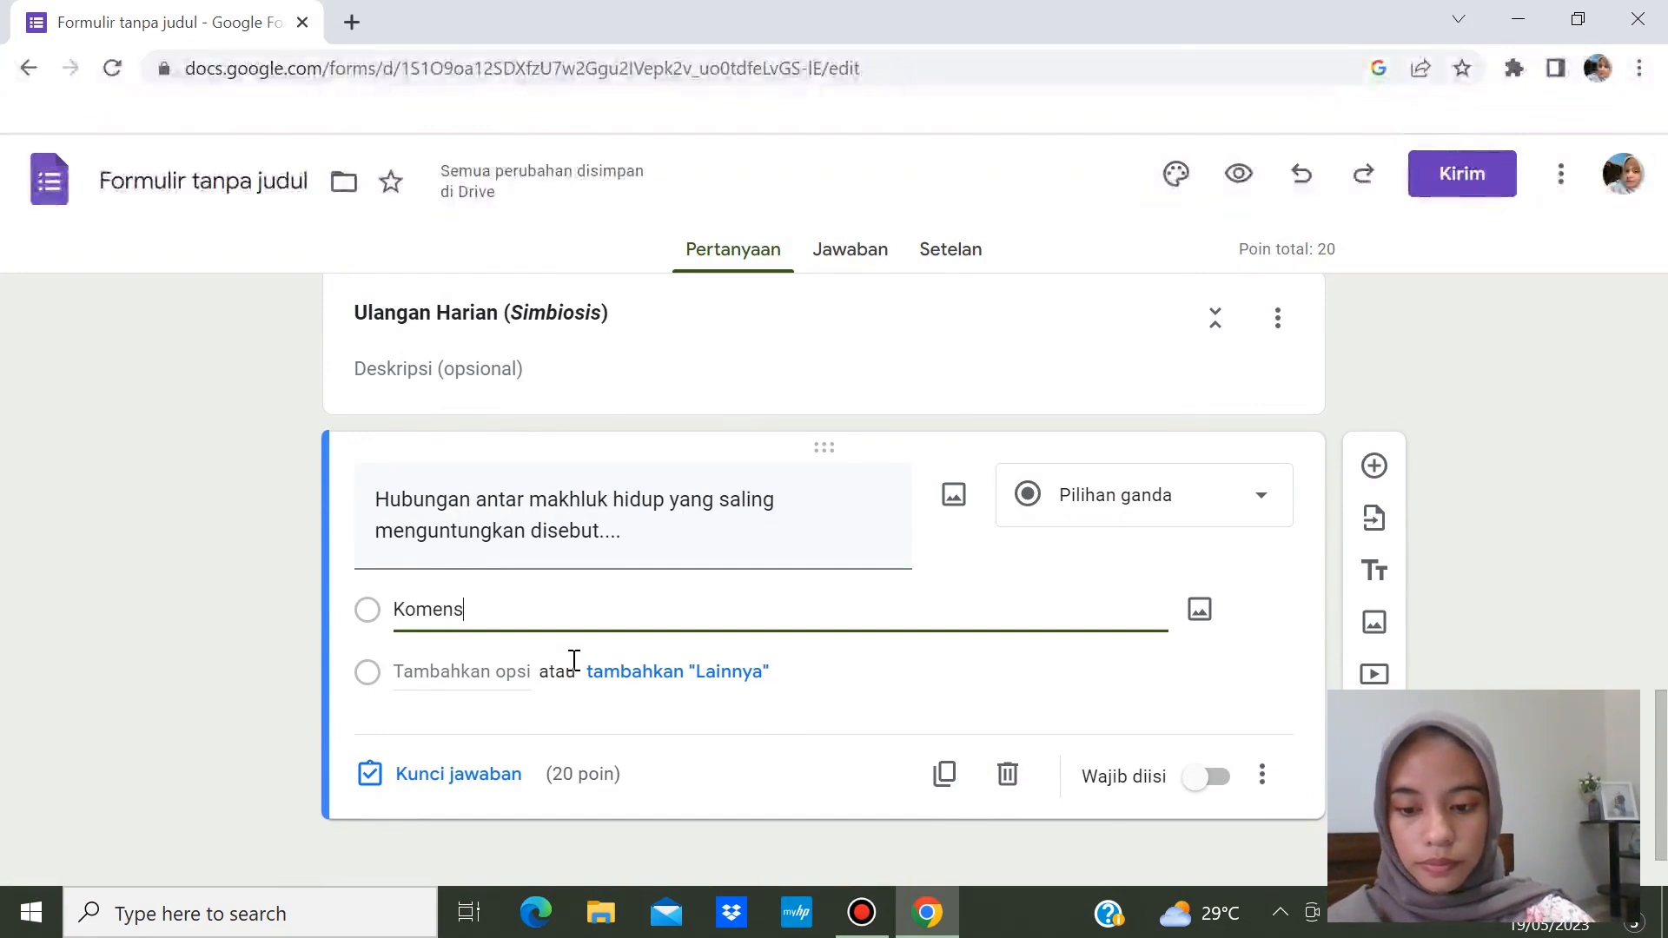
key("Return")
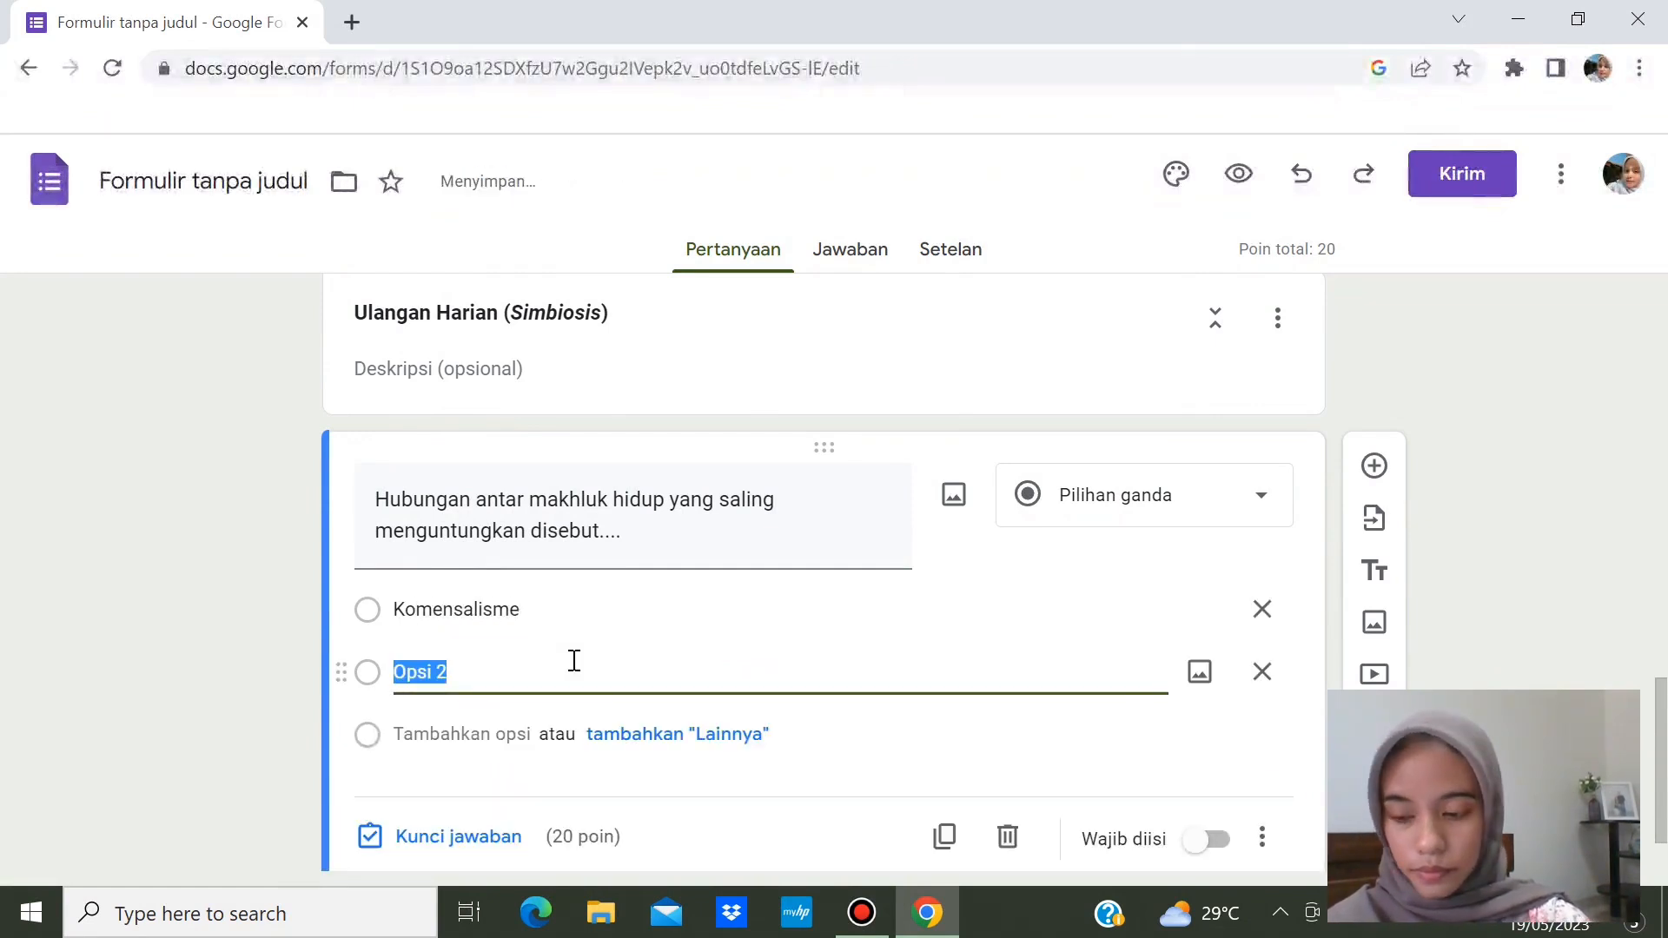
key("BackSpace")
type("Mutualisme")
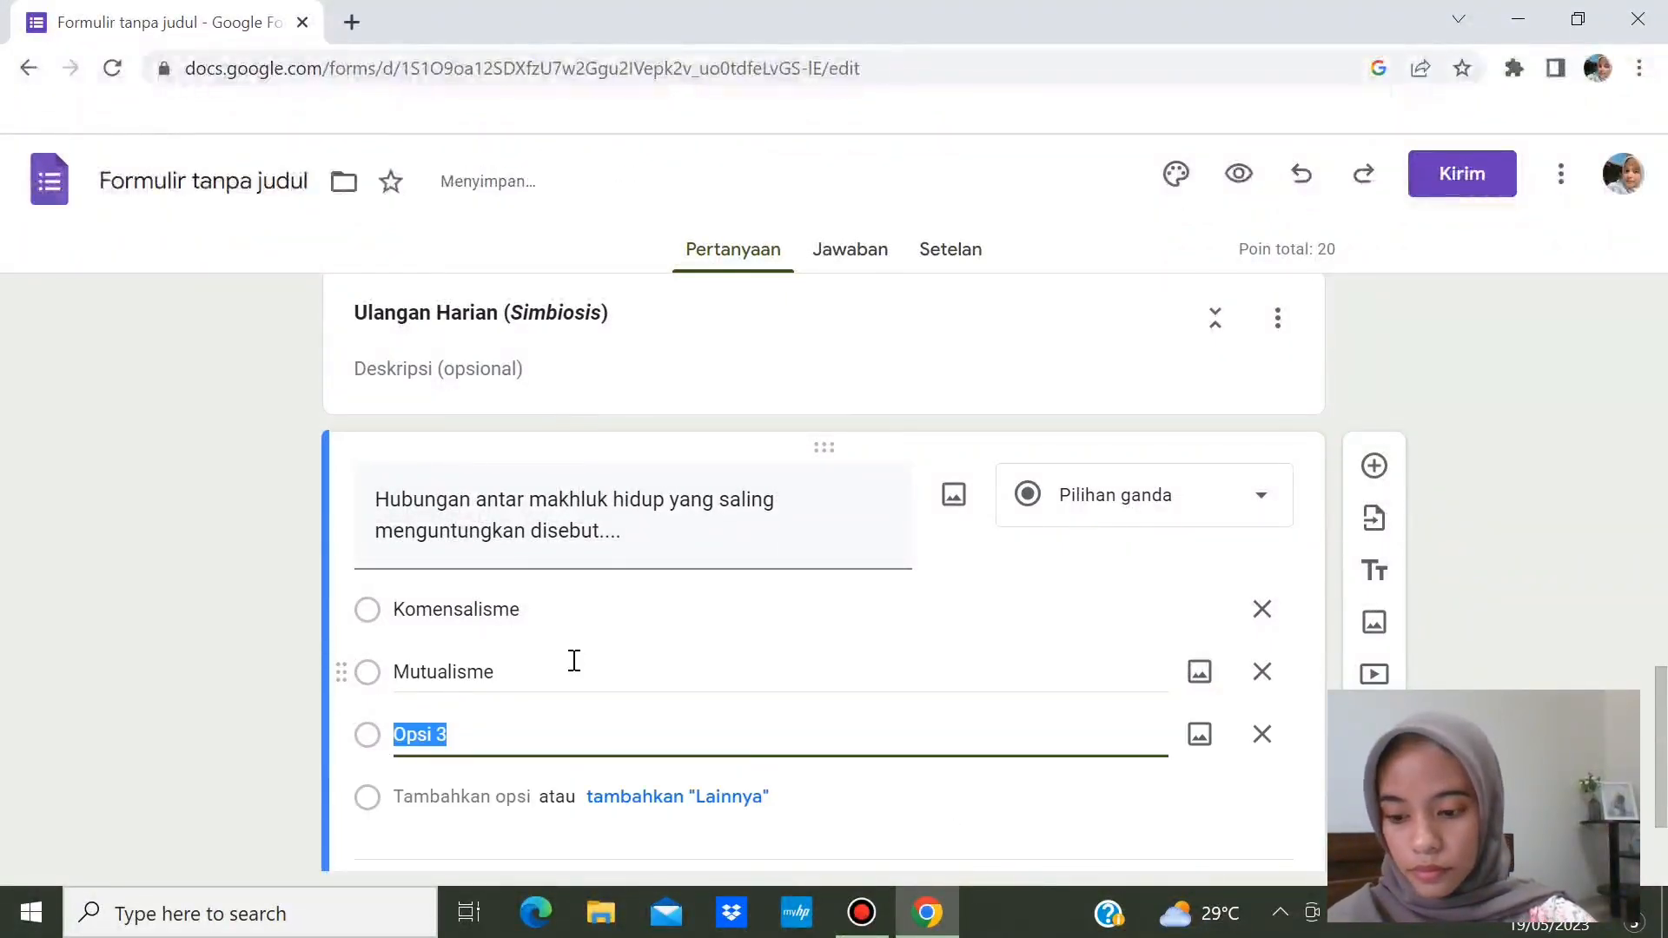
type("Parasi")
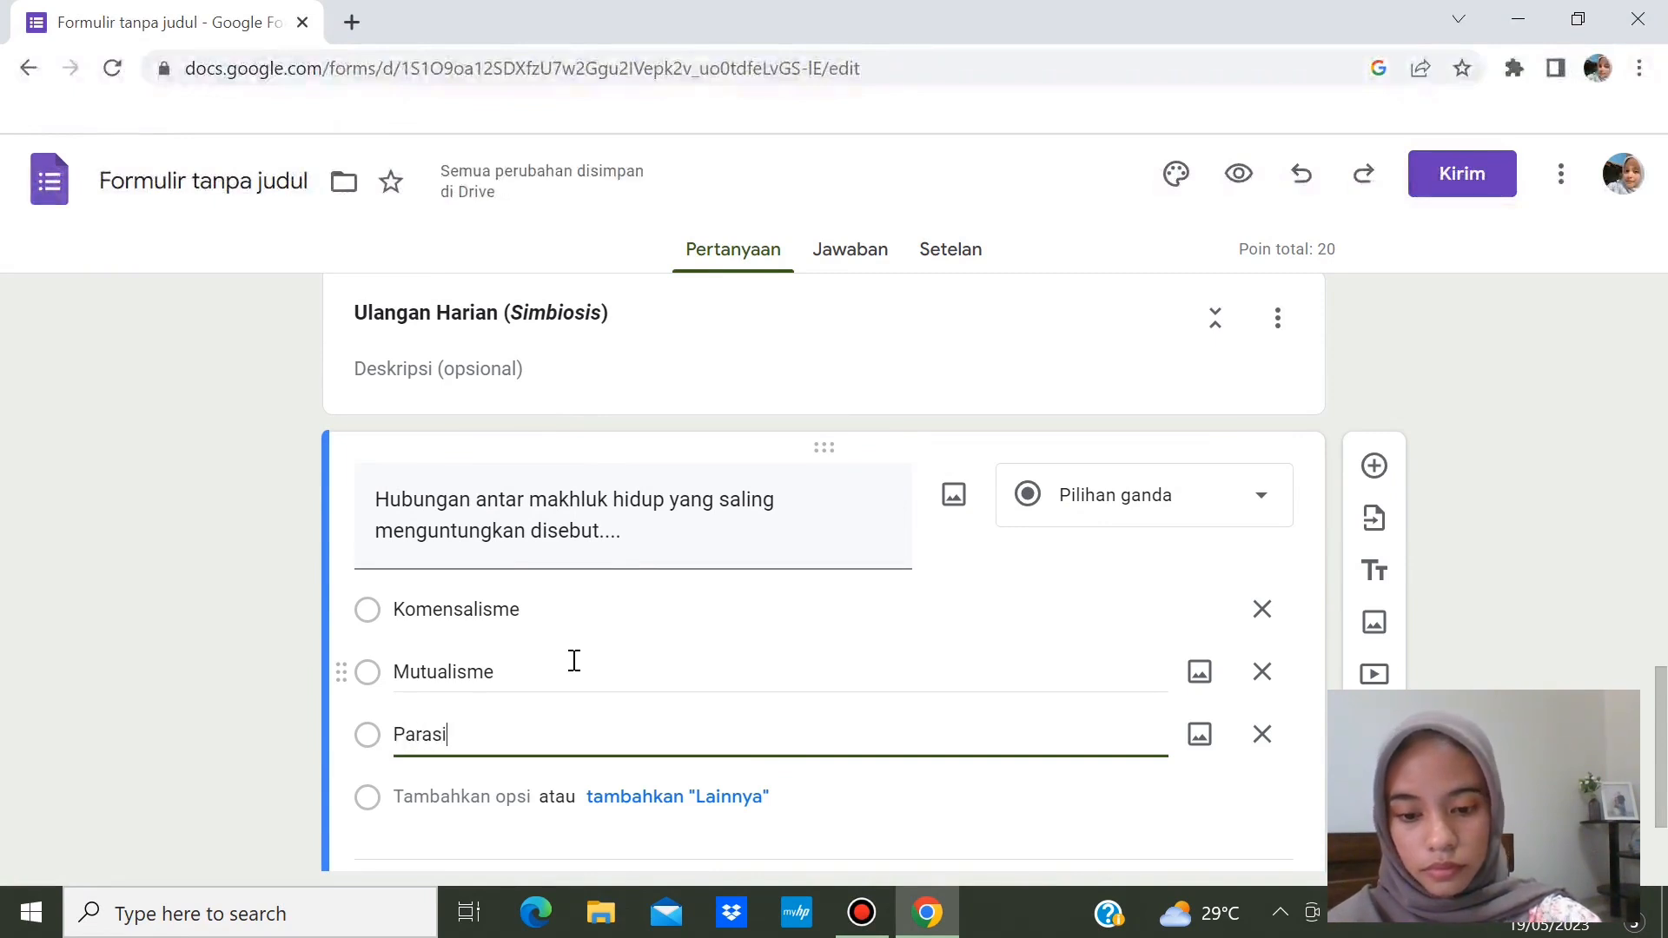
type("tisme")
key("Return")
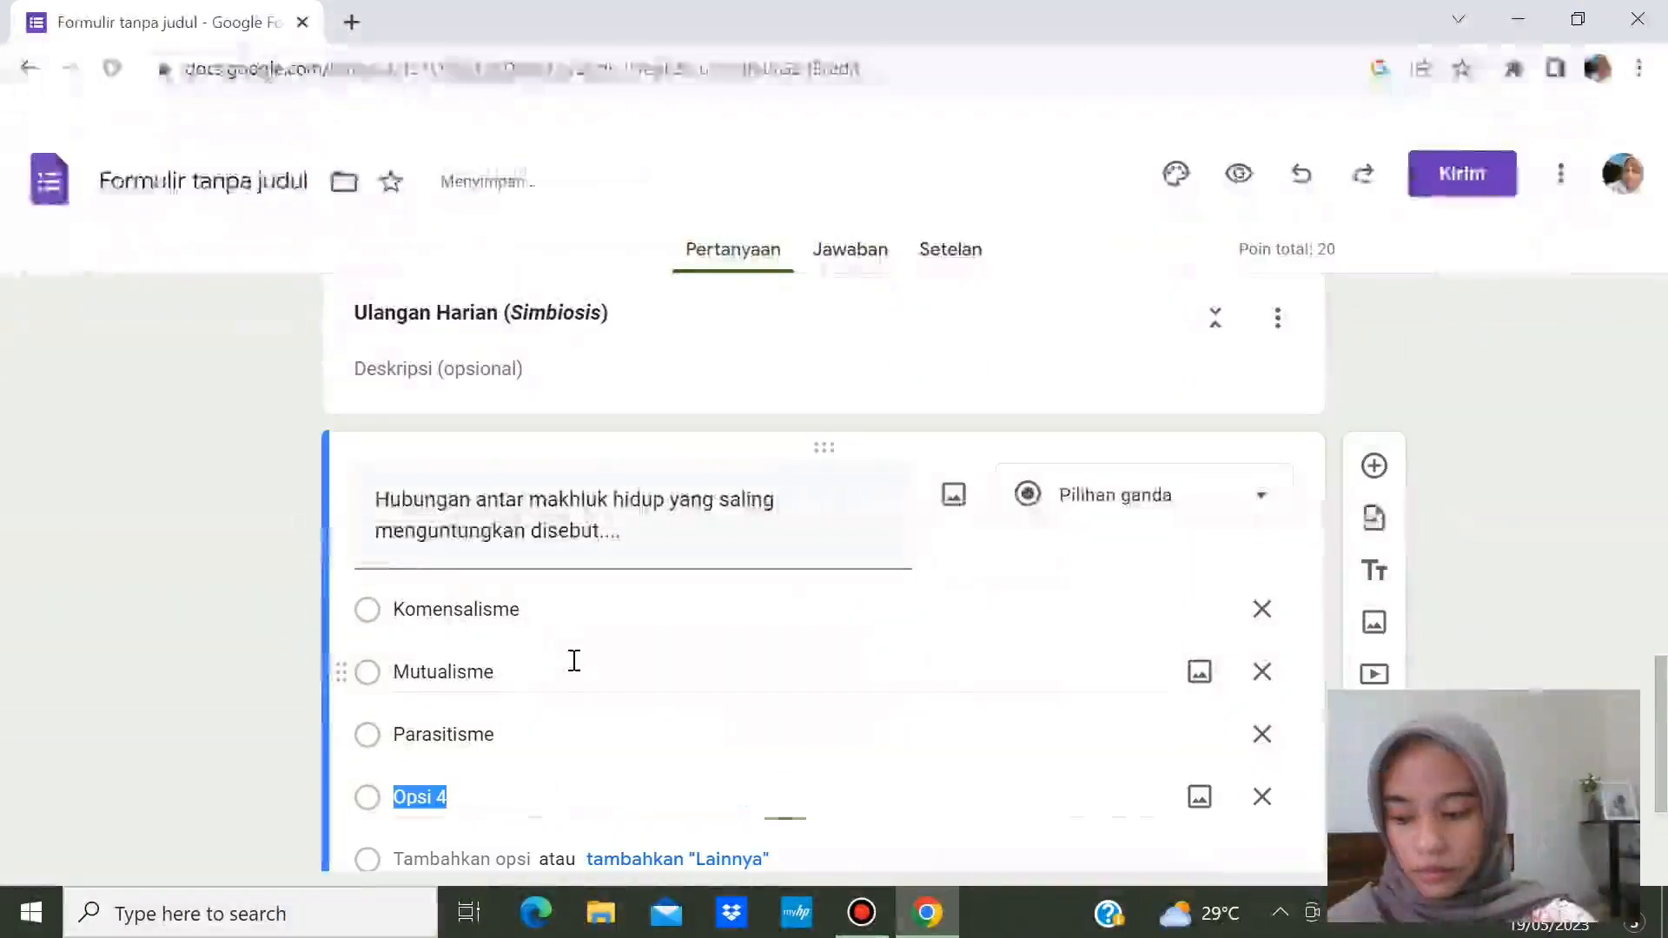
type("Net")
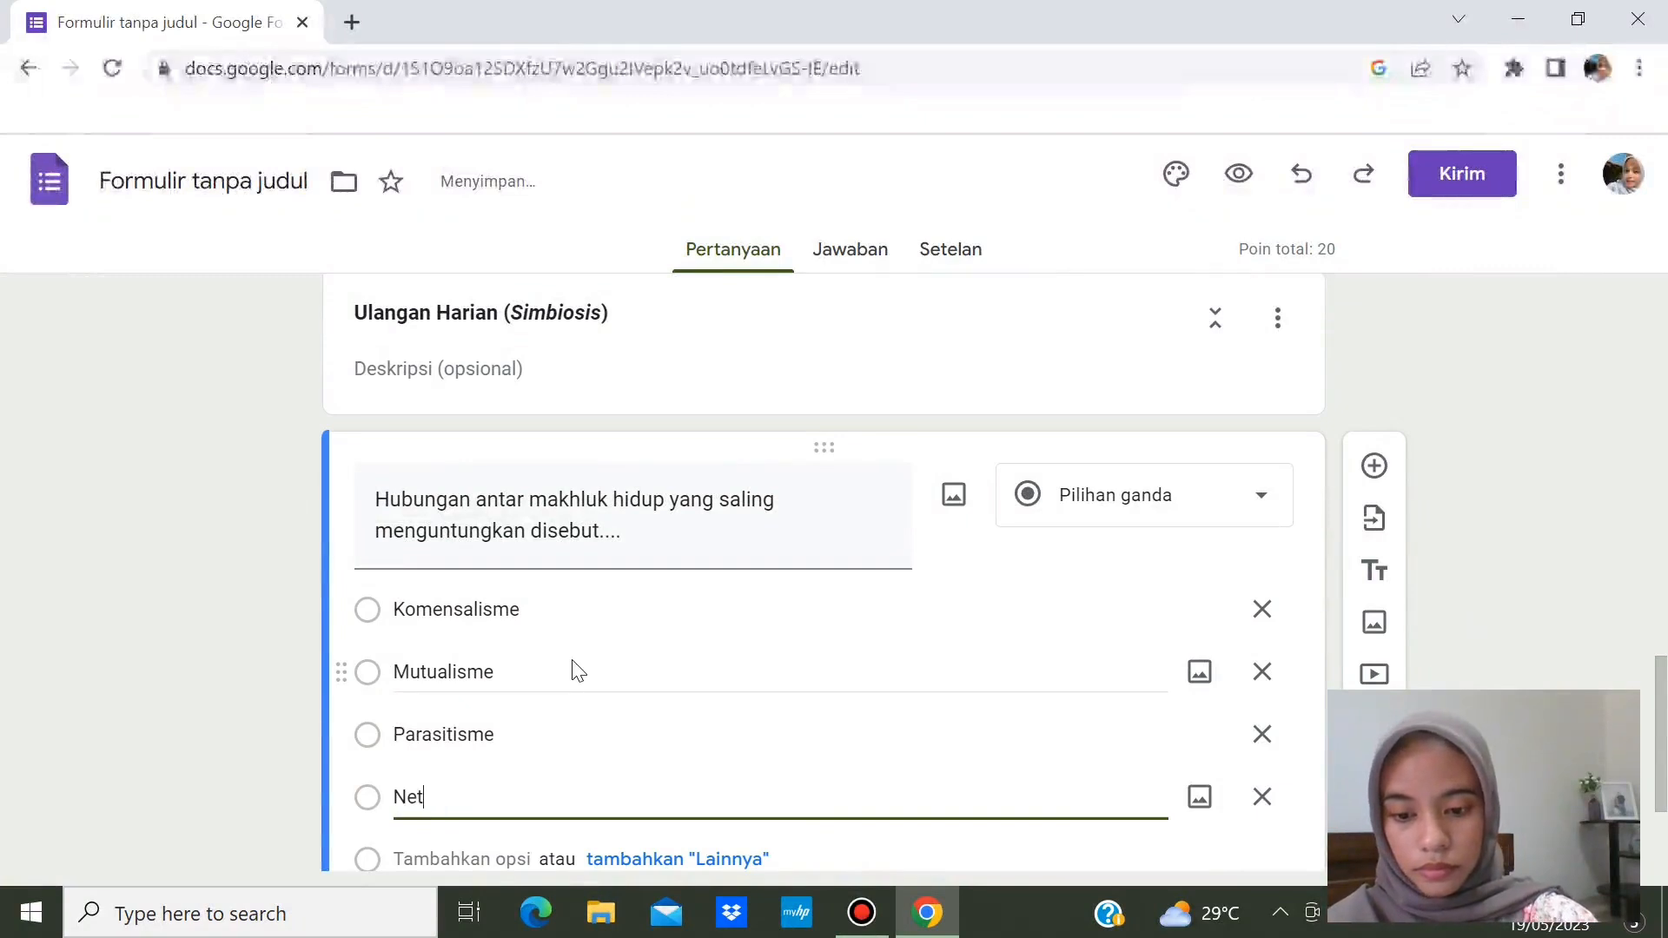
type("ralisme")
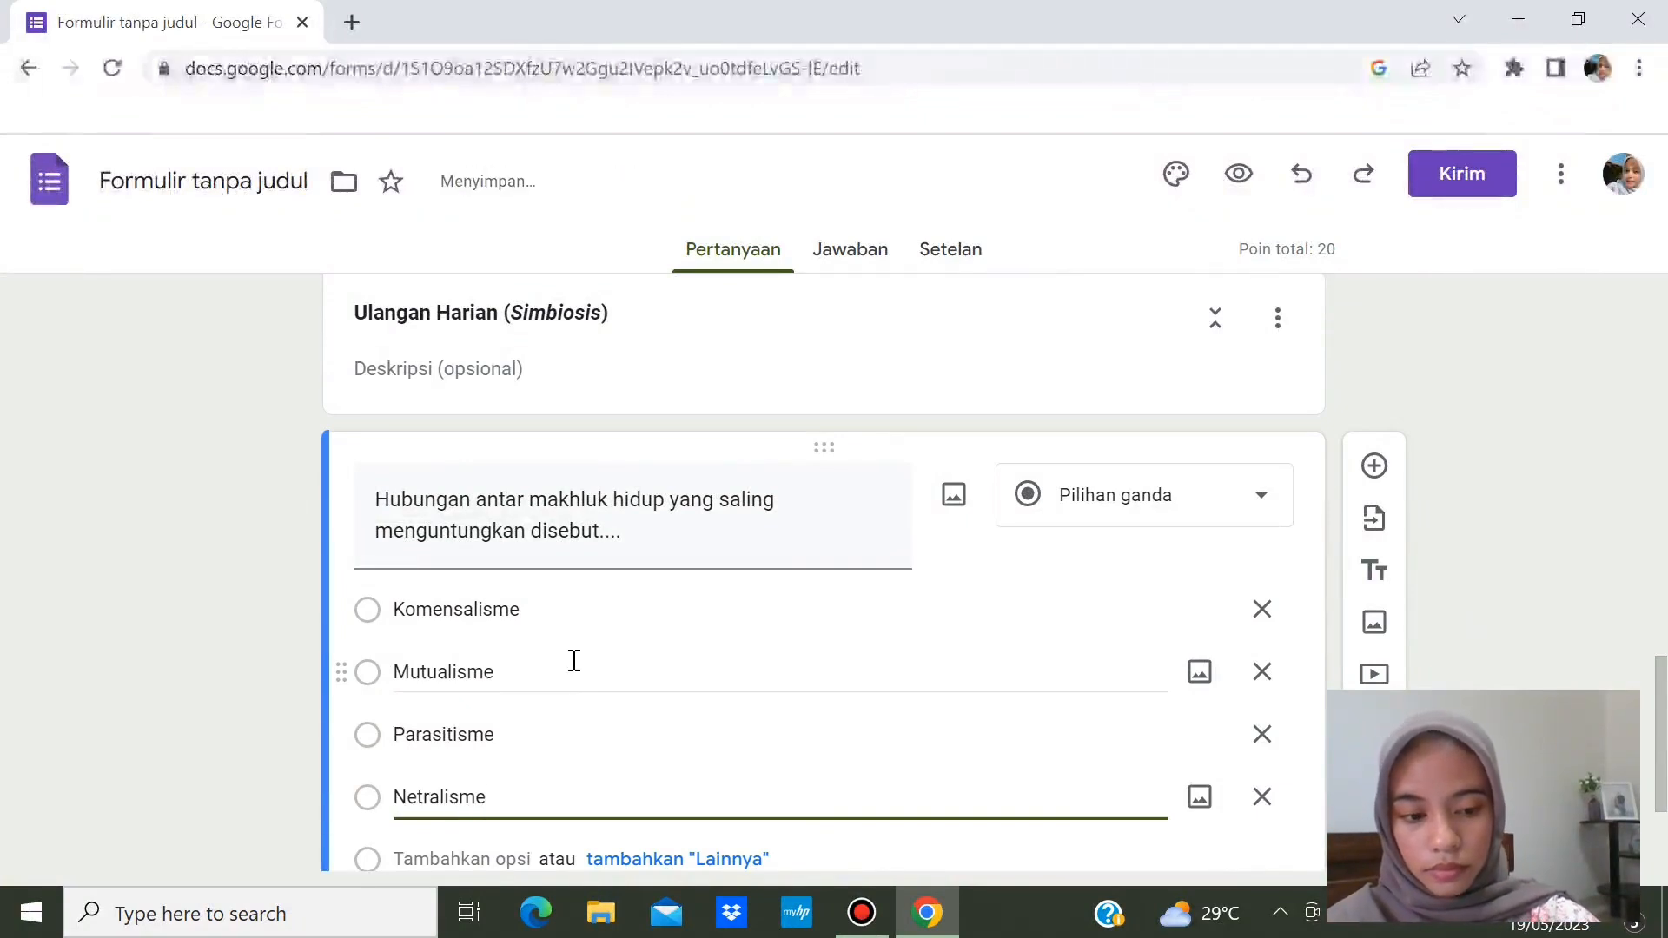
key("Return")
type("A")
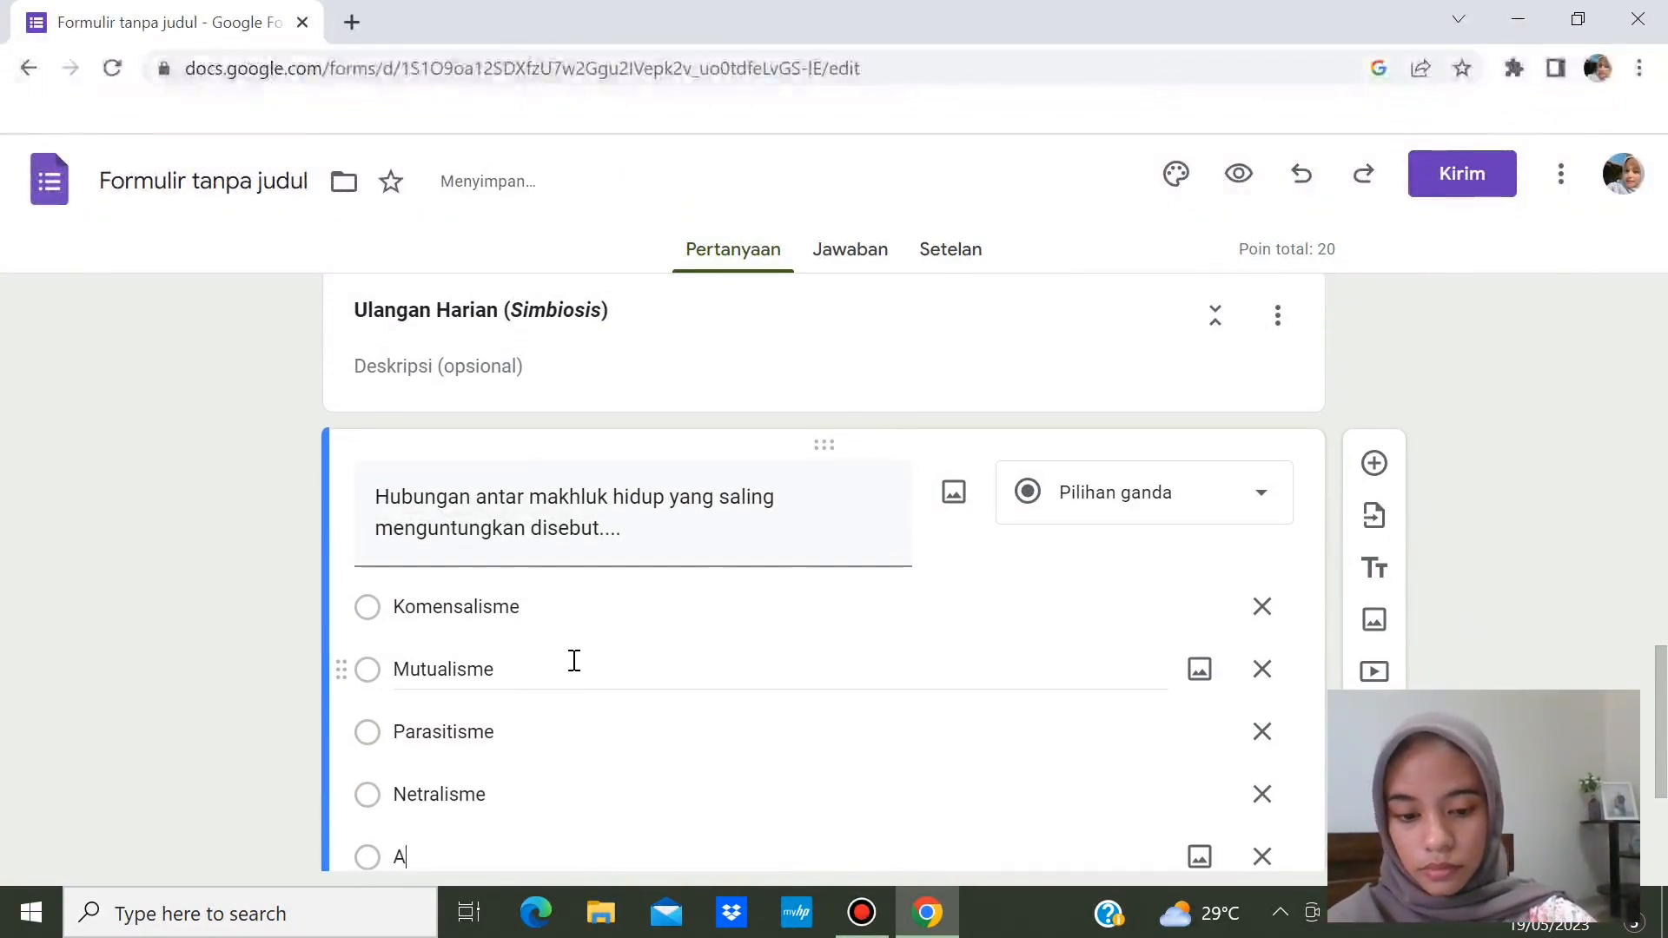
type("nabolisme")
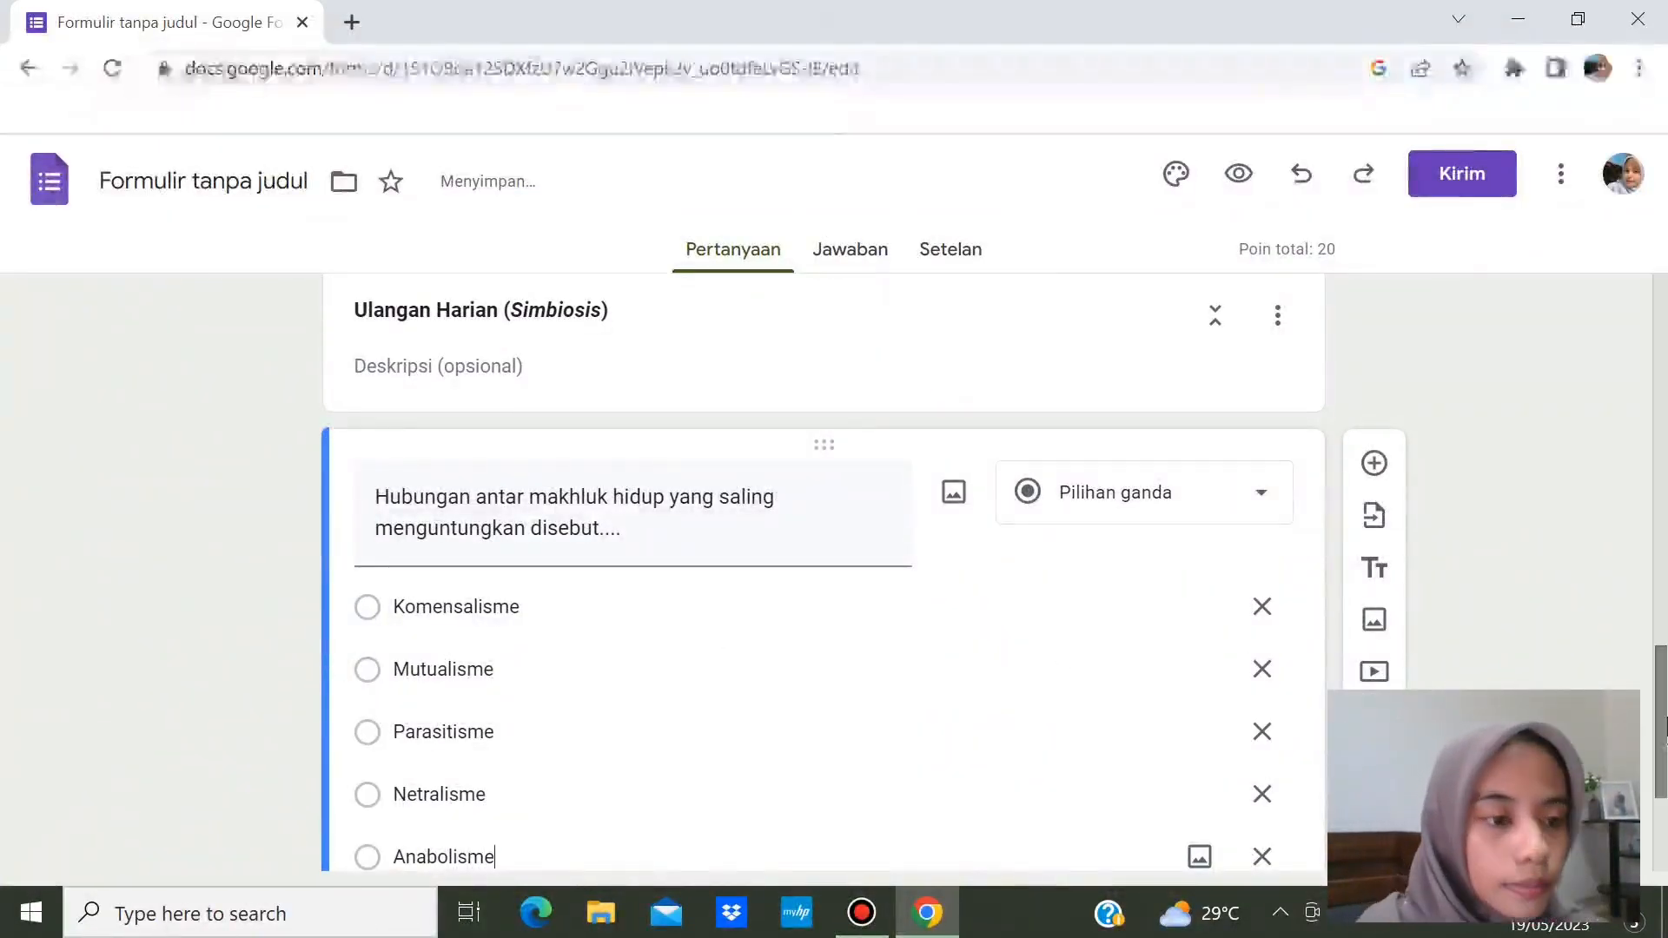
left_click_drag(1665, 758, 1663, 825)
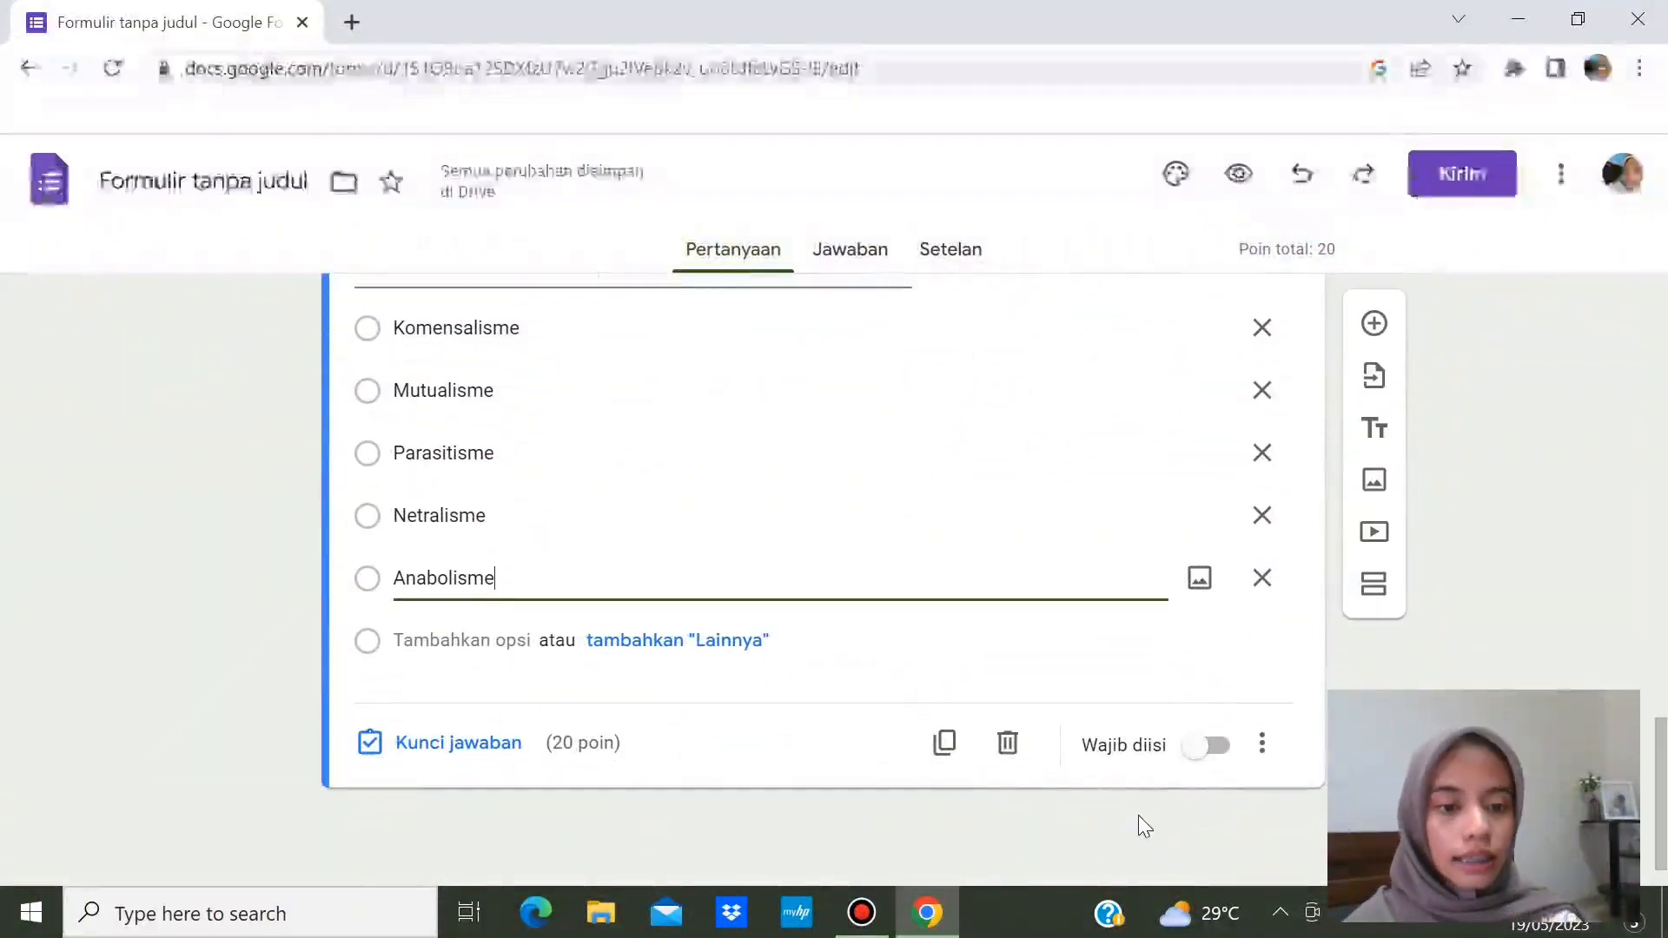
left_click(1217, 747)
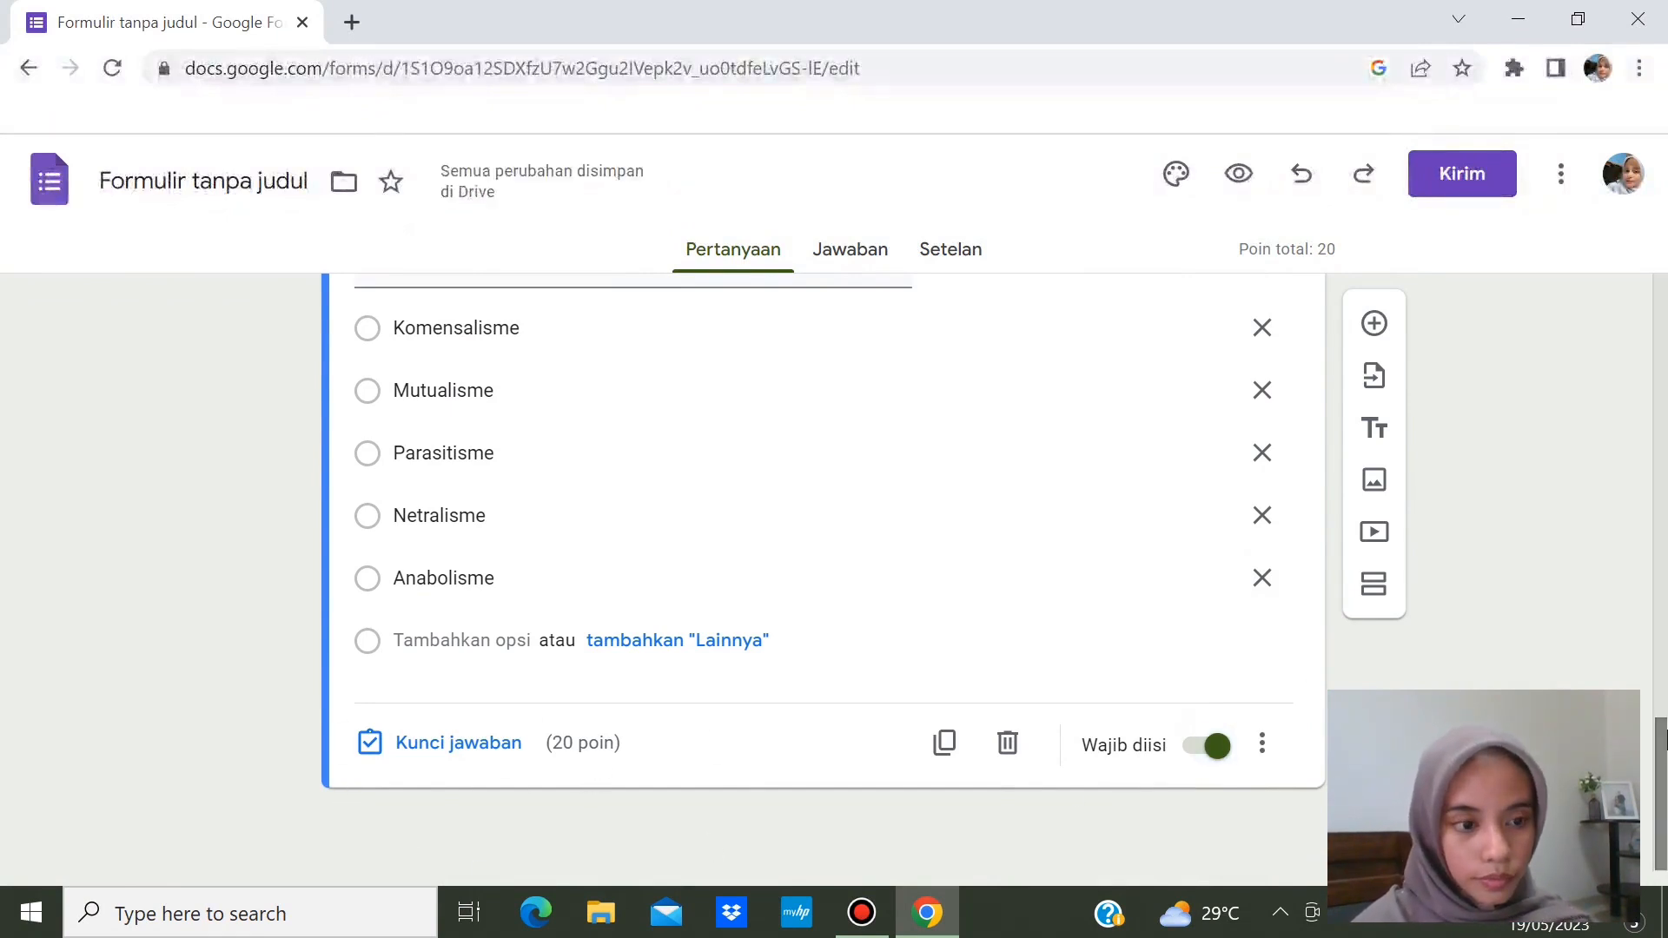
- Add a new blank 20-point multiple-choice question below the symbiosis question
scroll(1663, 739, "up", 1)
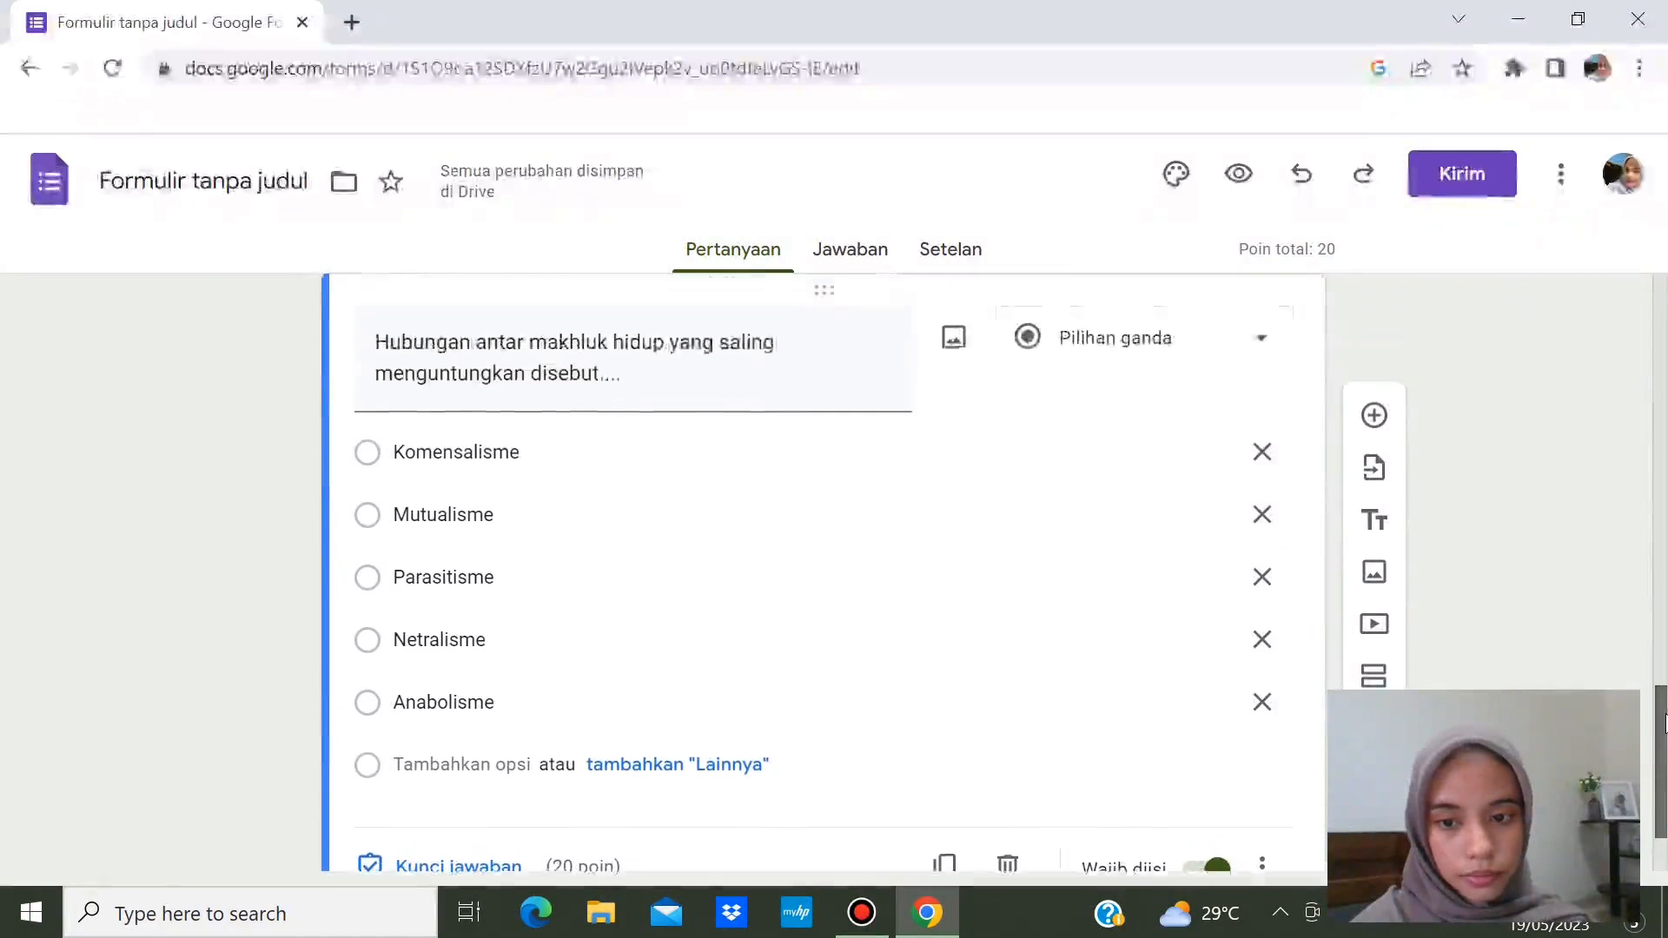
scroll(1663, 721, "up", 1)
scroll(1664, 756, "down", 2)
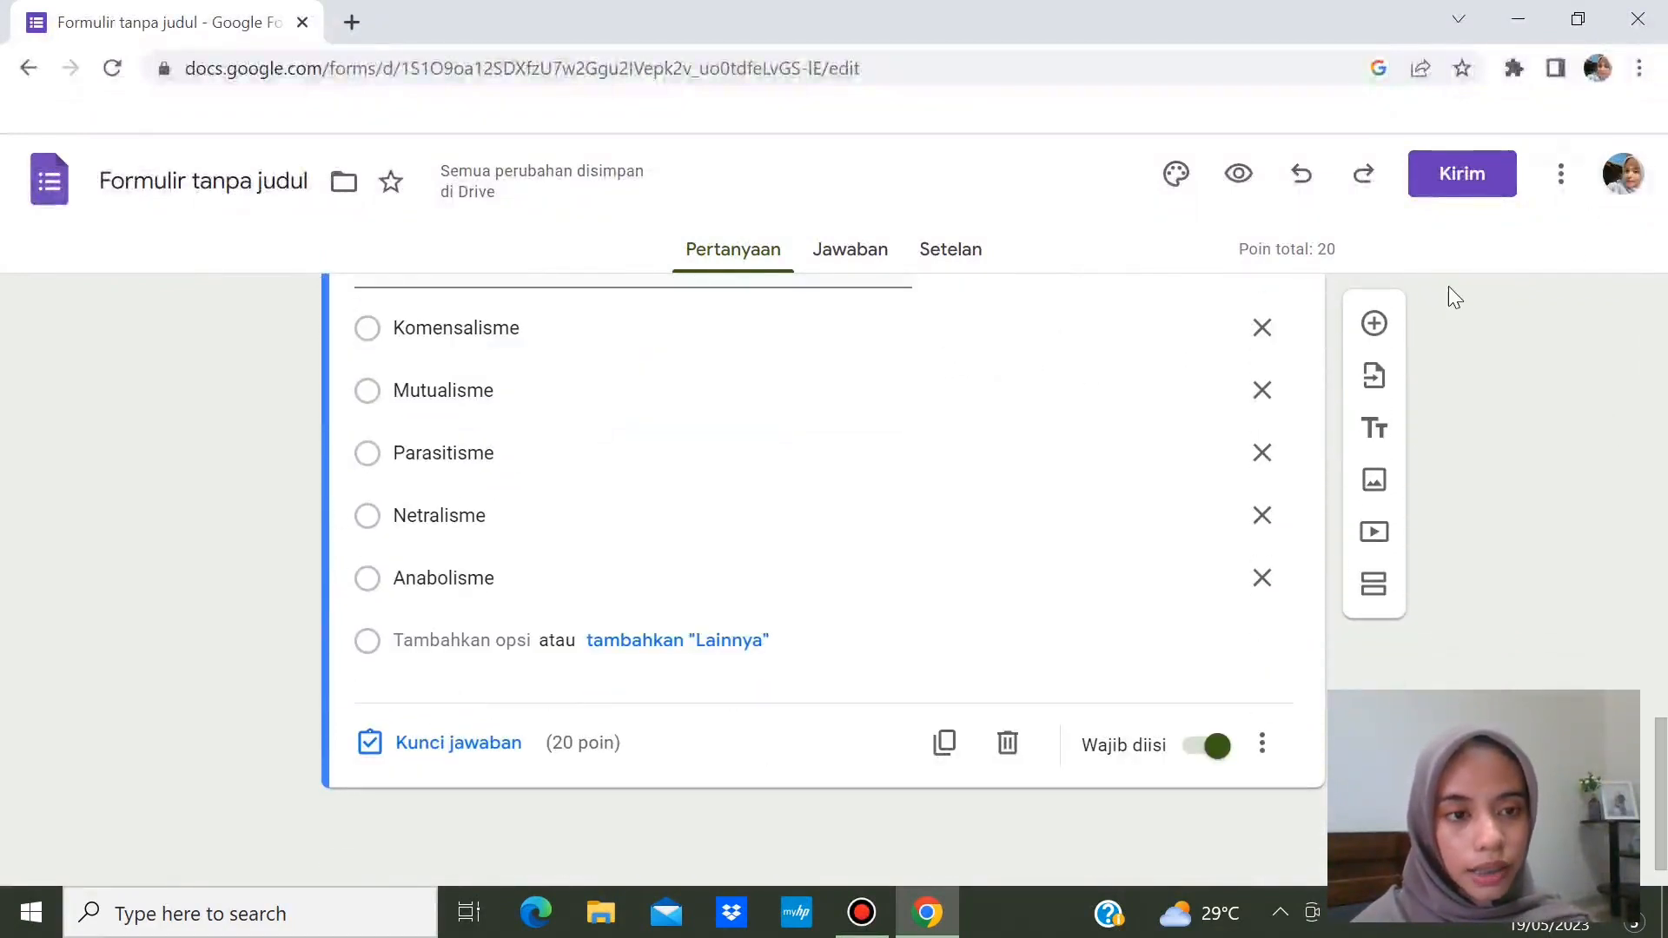
left_click(1378, 327)
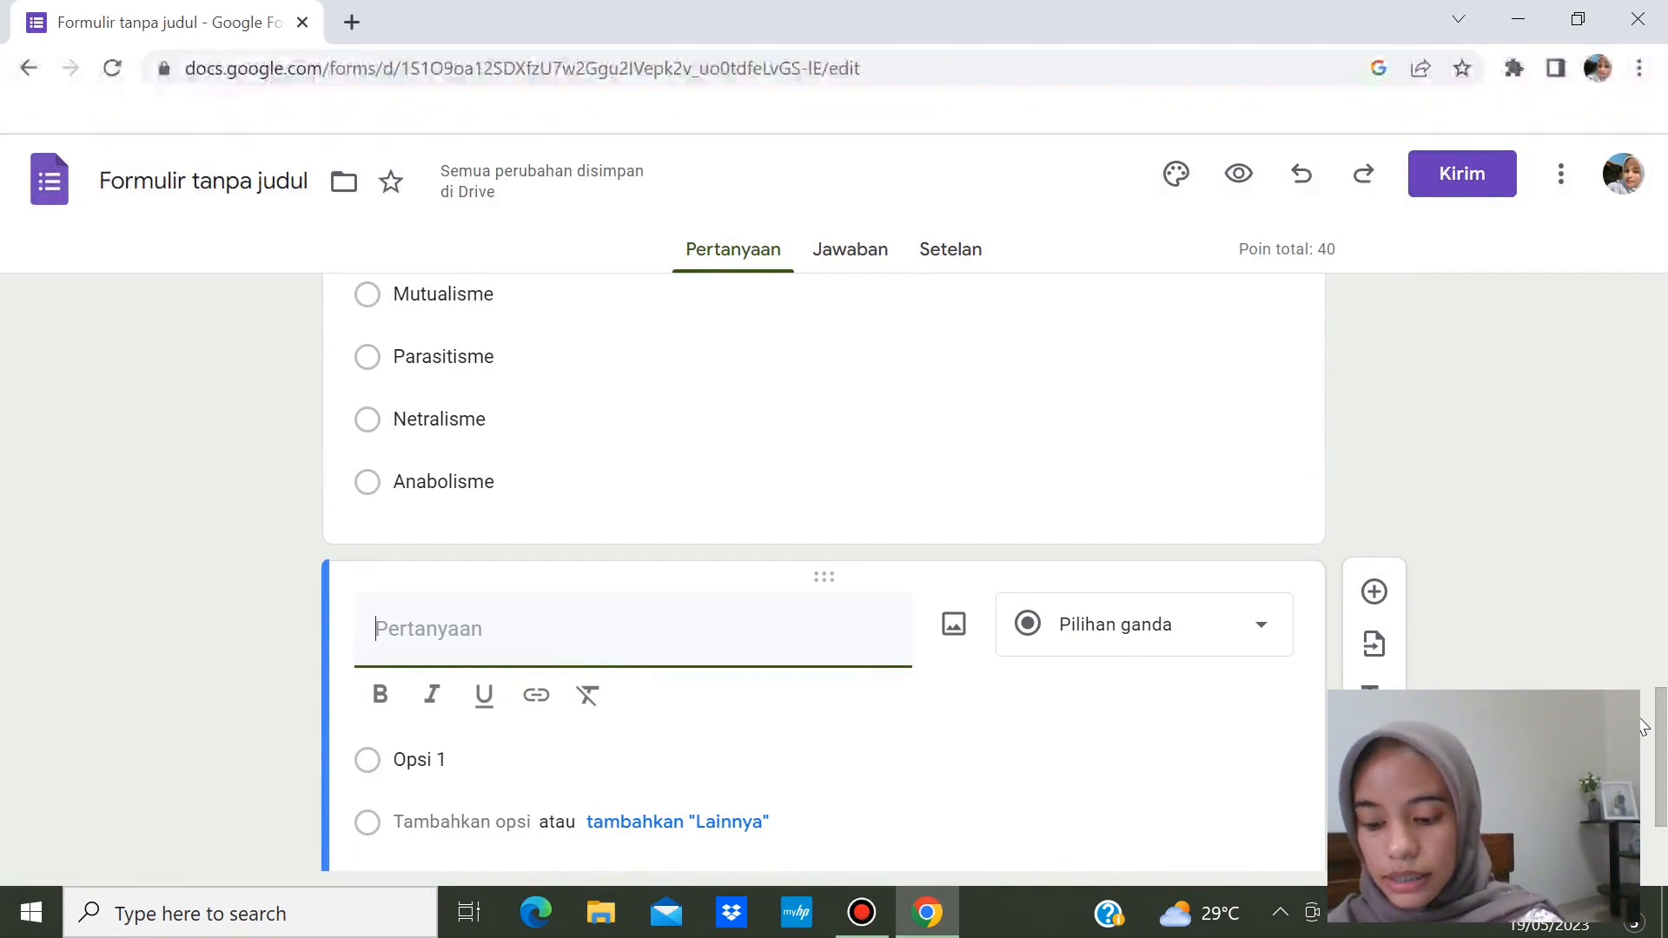
left_click(1659, 770)
left_click_drag(1660, 771, 1660, 815)
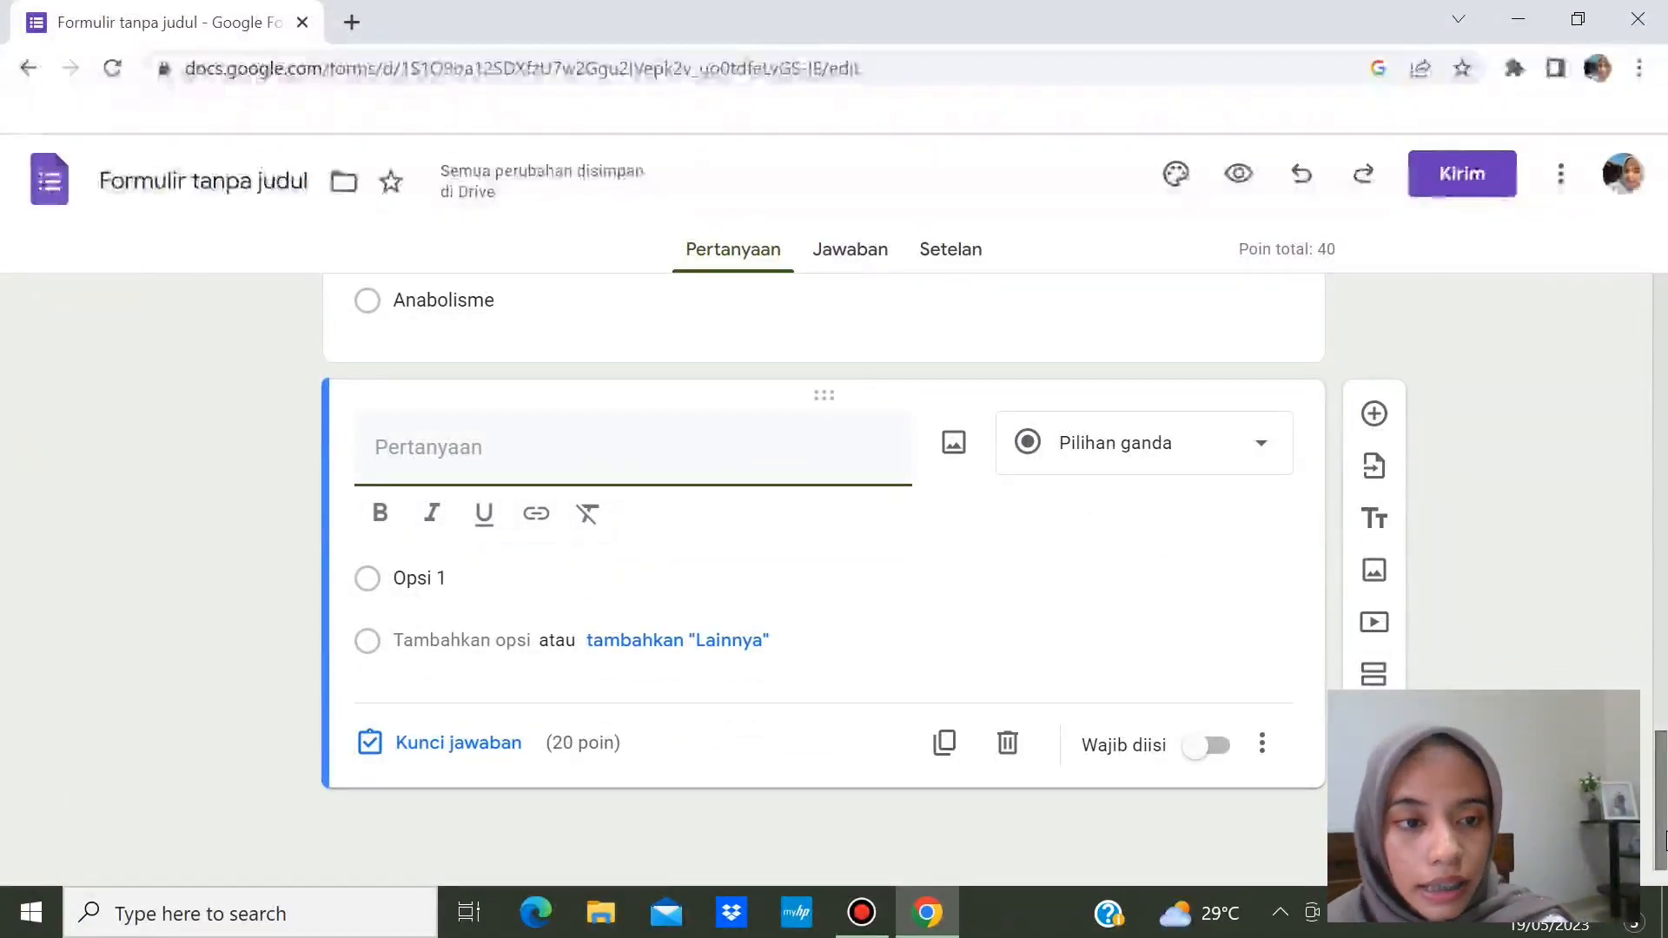
- Search Google Images for 'simbiosis' to find a picture for the new question
left_click(954, 449)
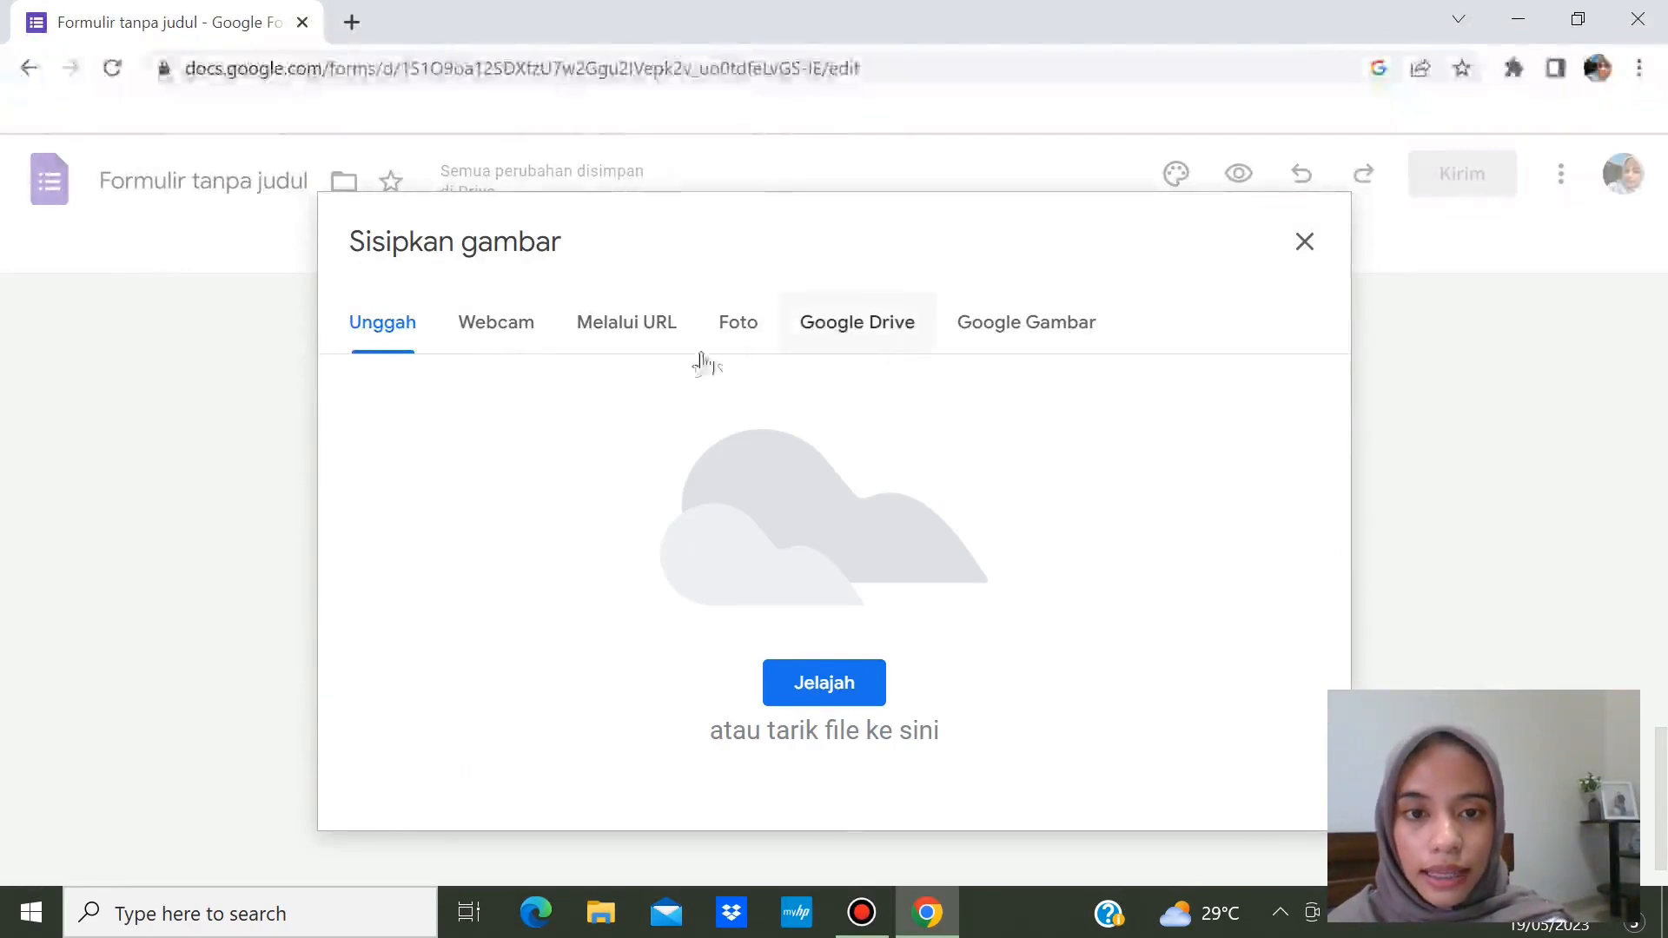
left_click(985, 329)
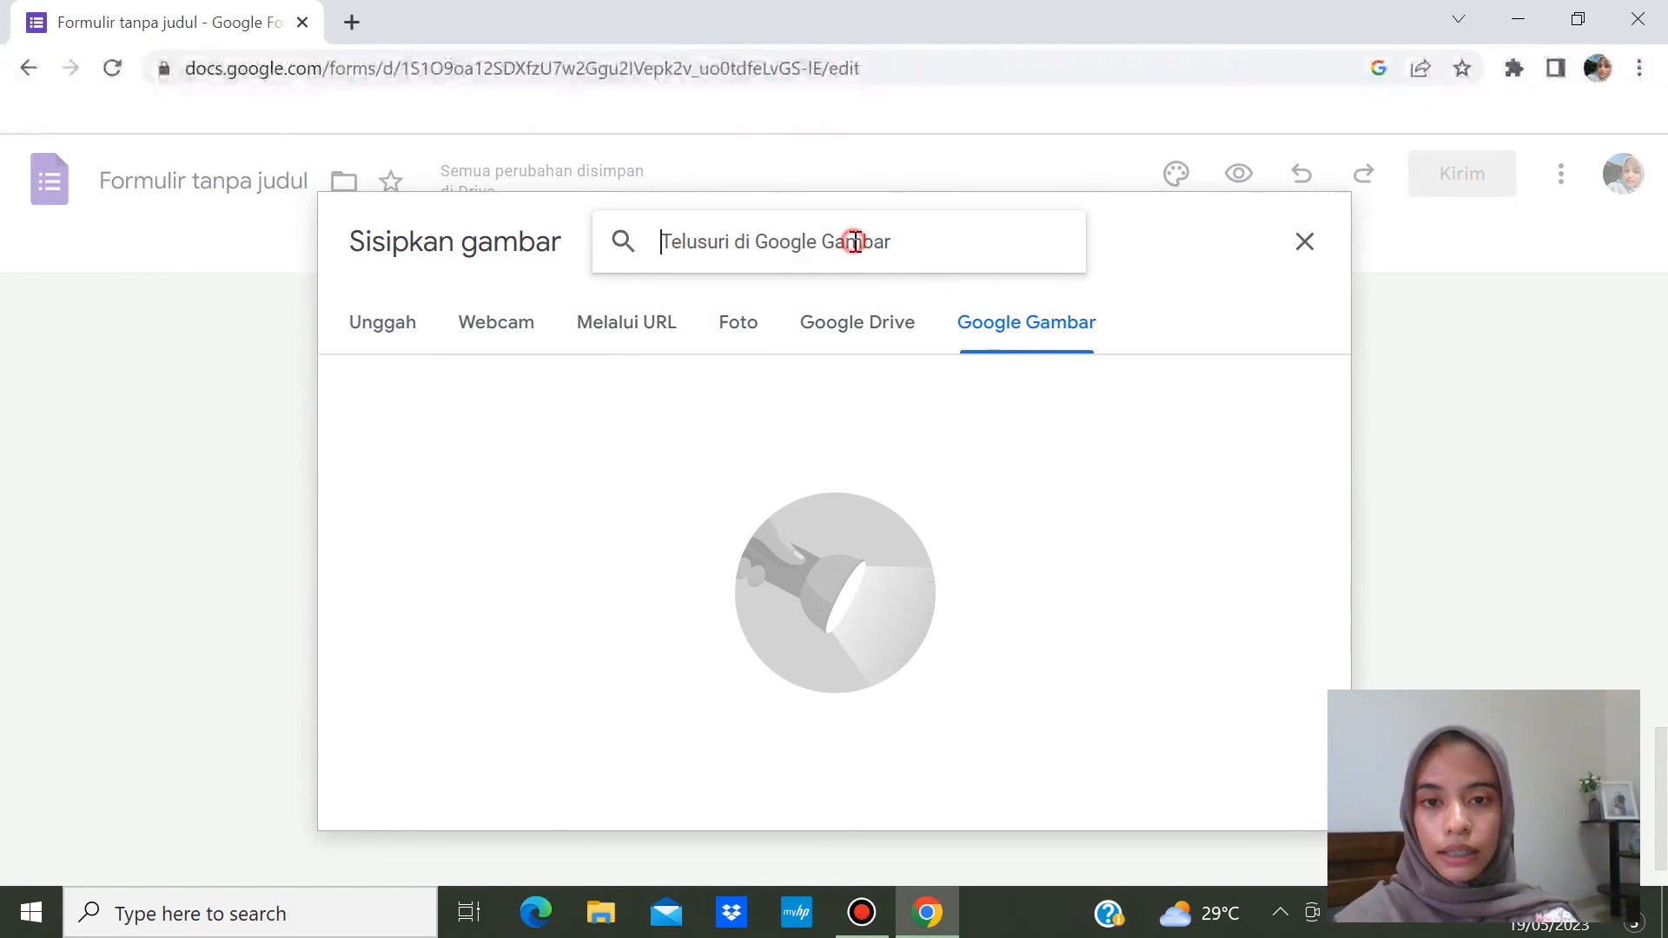
type("simbiosis")
key("Return")
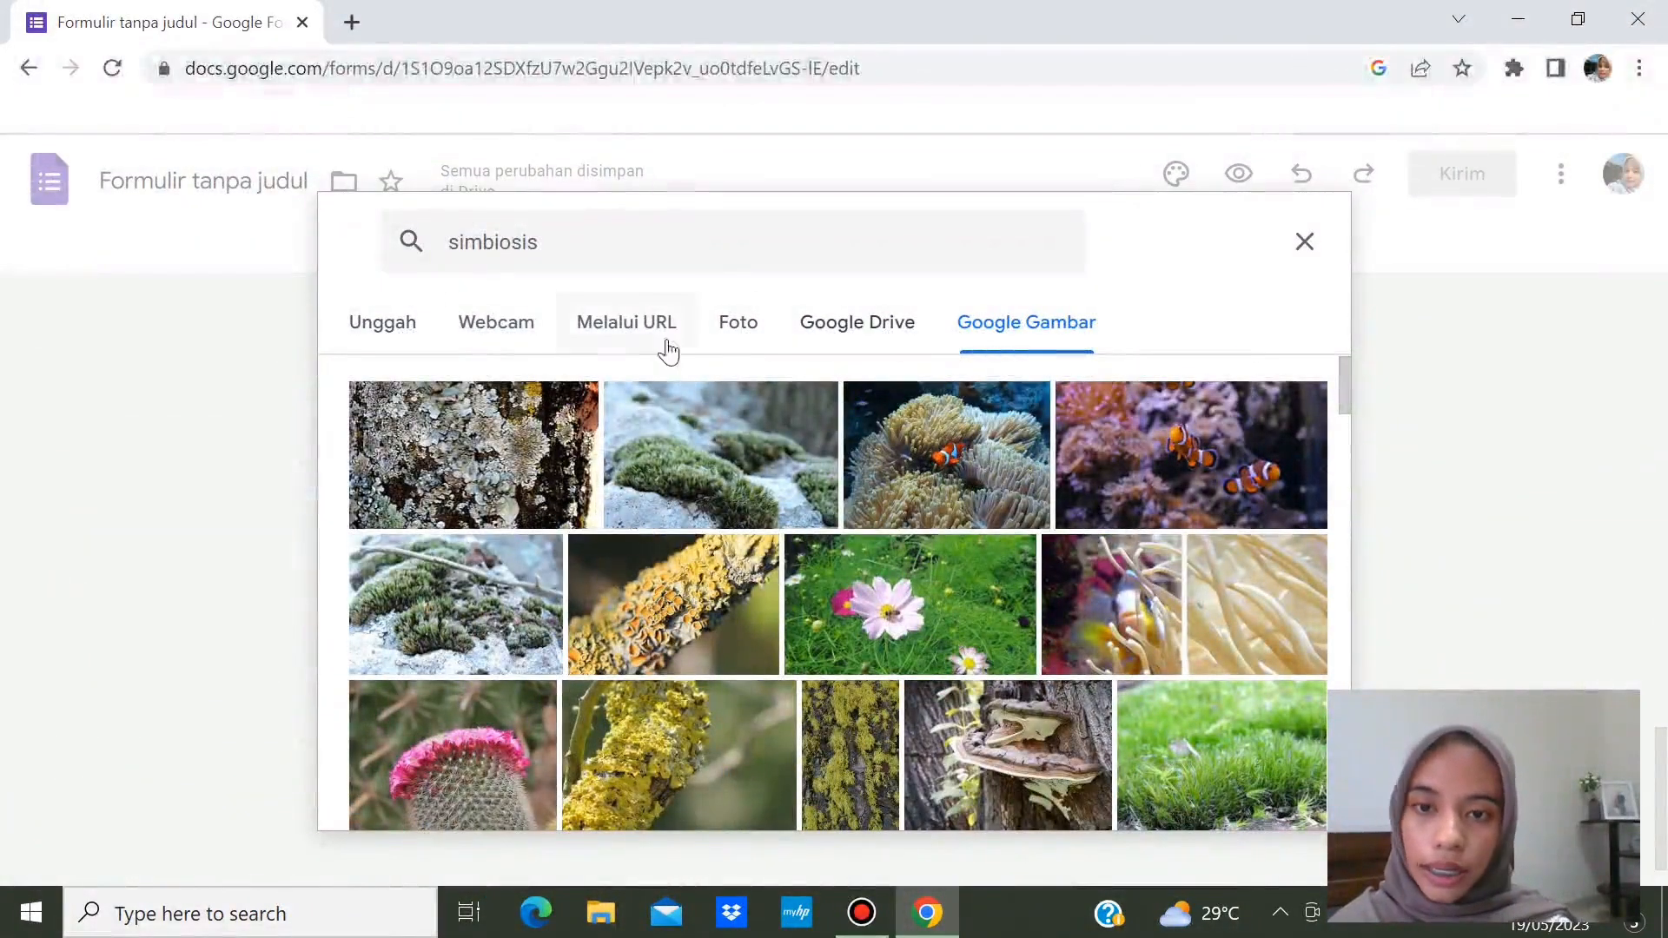
- Upload the WhatsApp Image 2023-05-18 at 18.30.11 file from the computer into the question
left_click(391, 329)
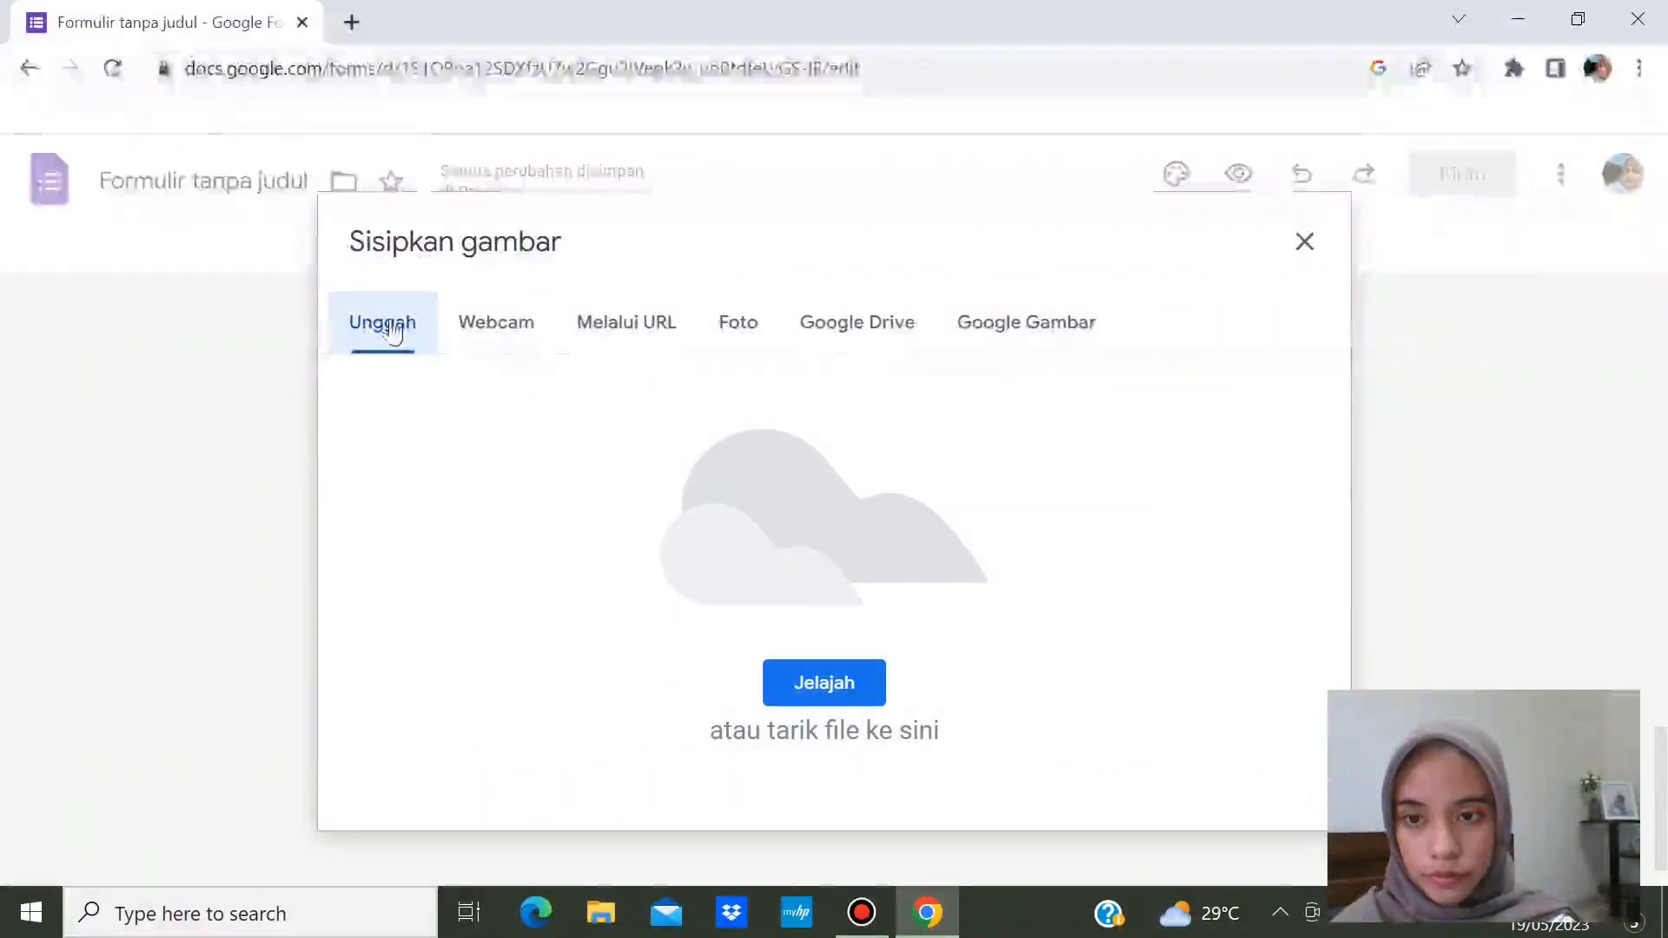
left_click(811, 681)
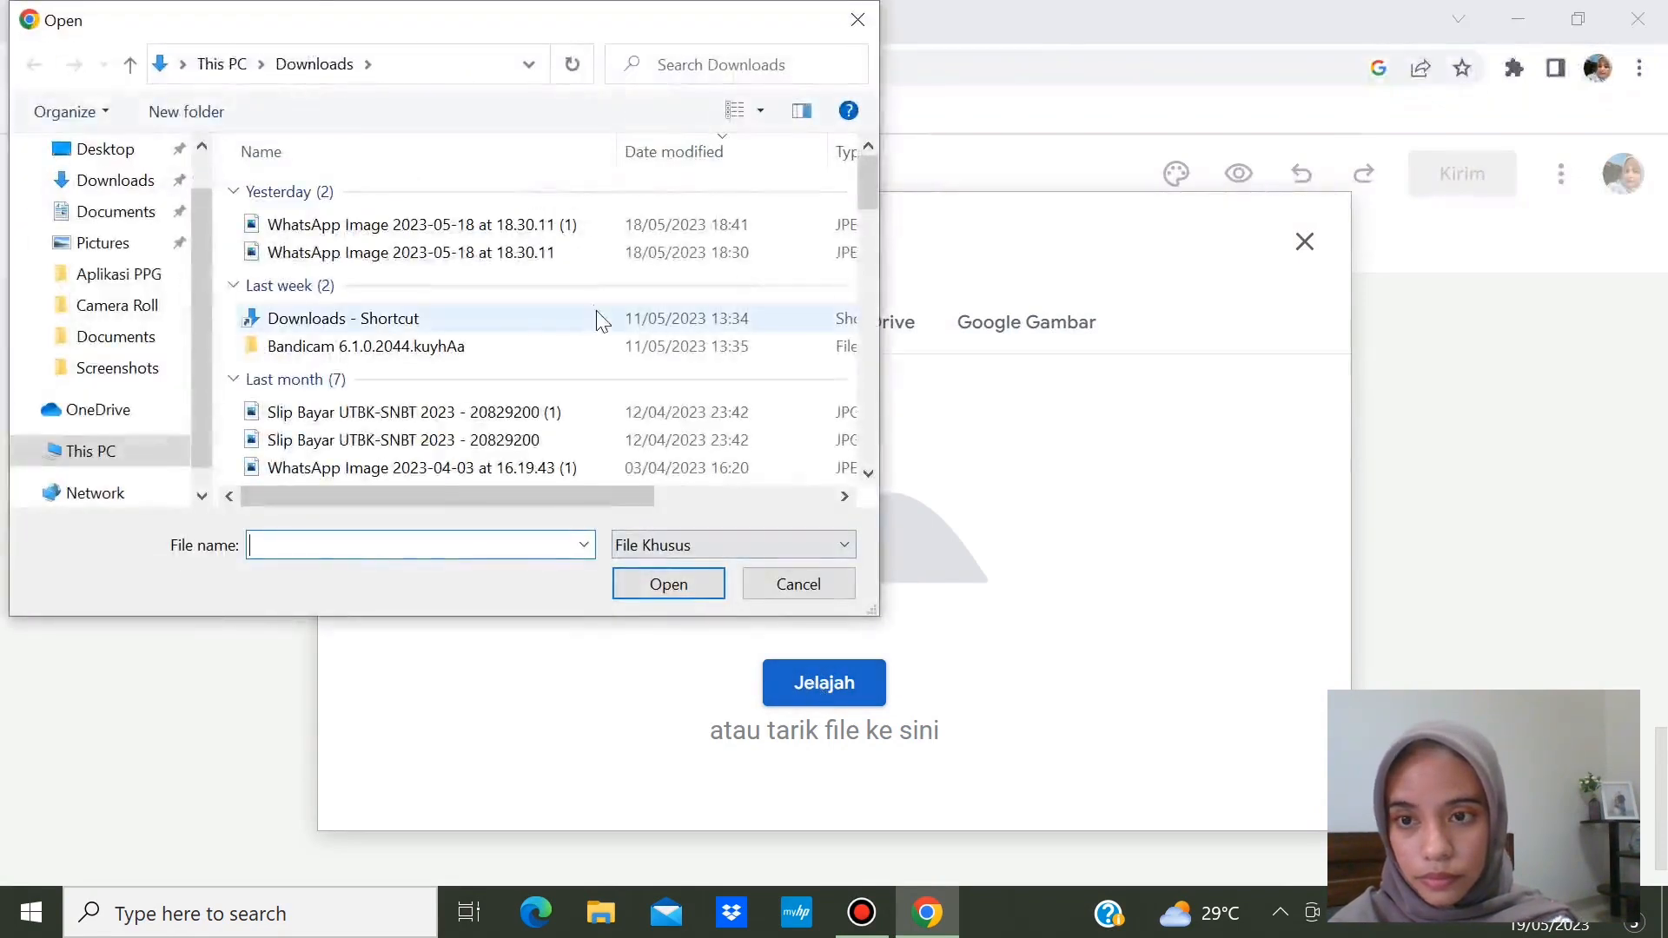
left_click(562, 252)
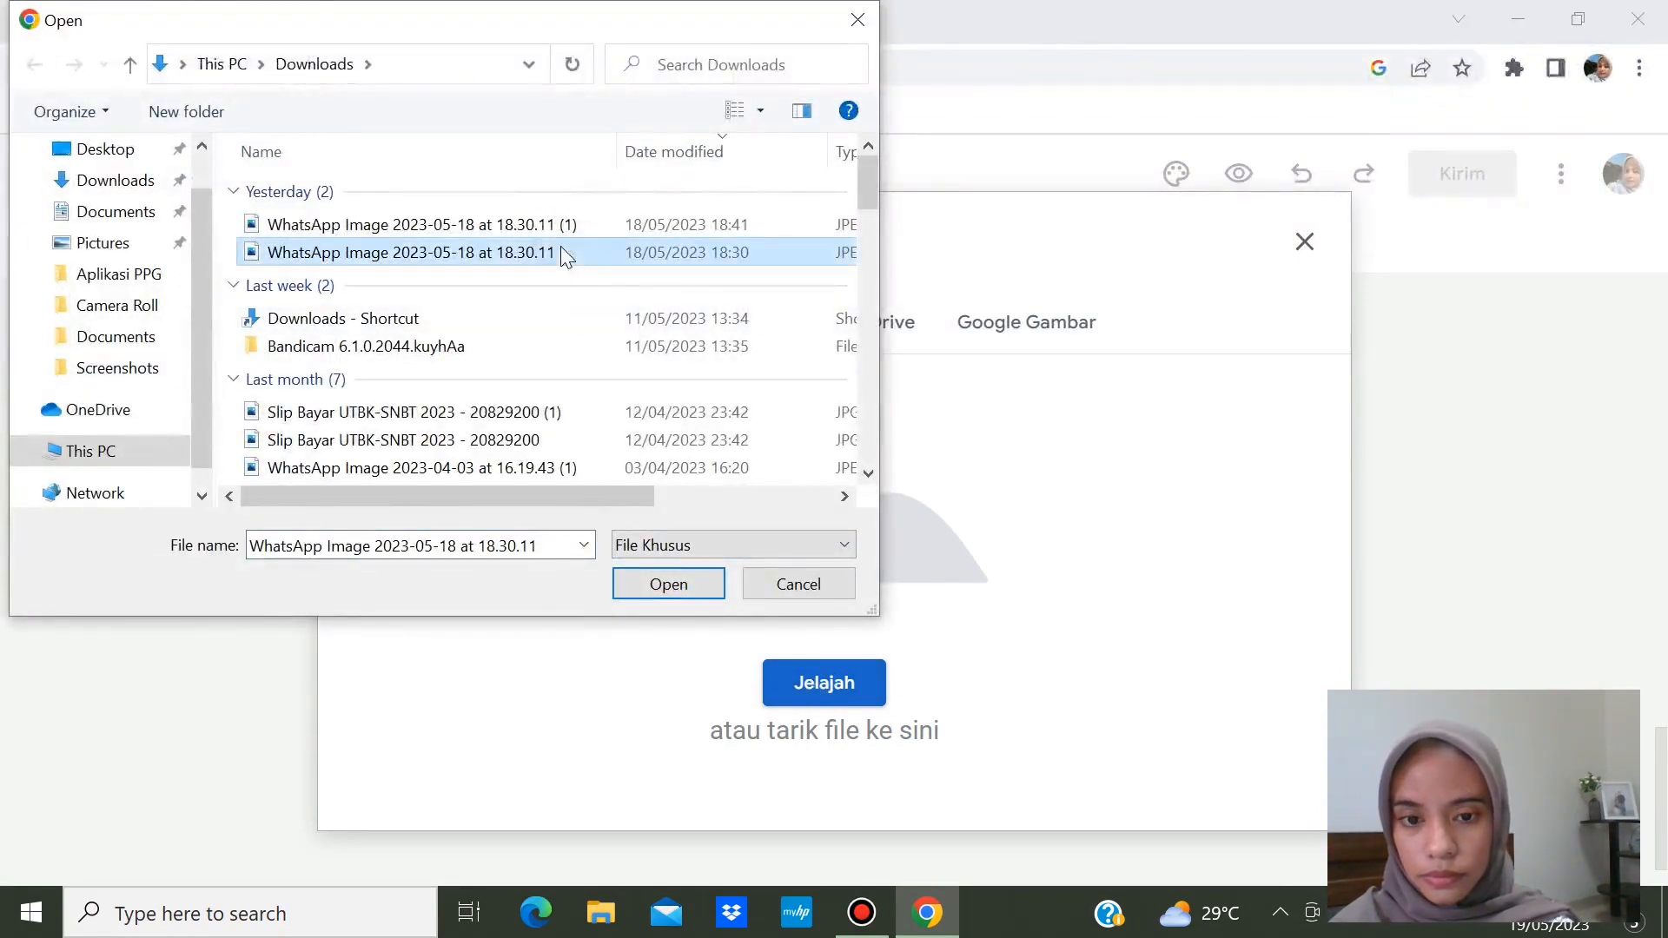
left_click(647, 582)
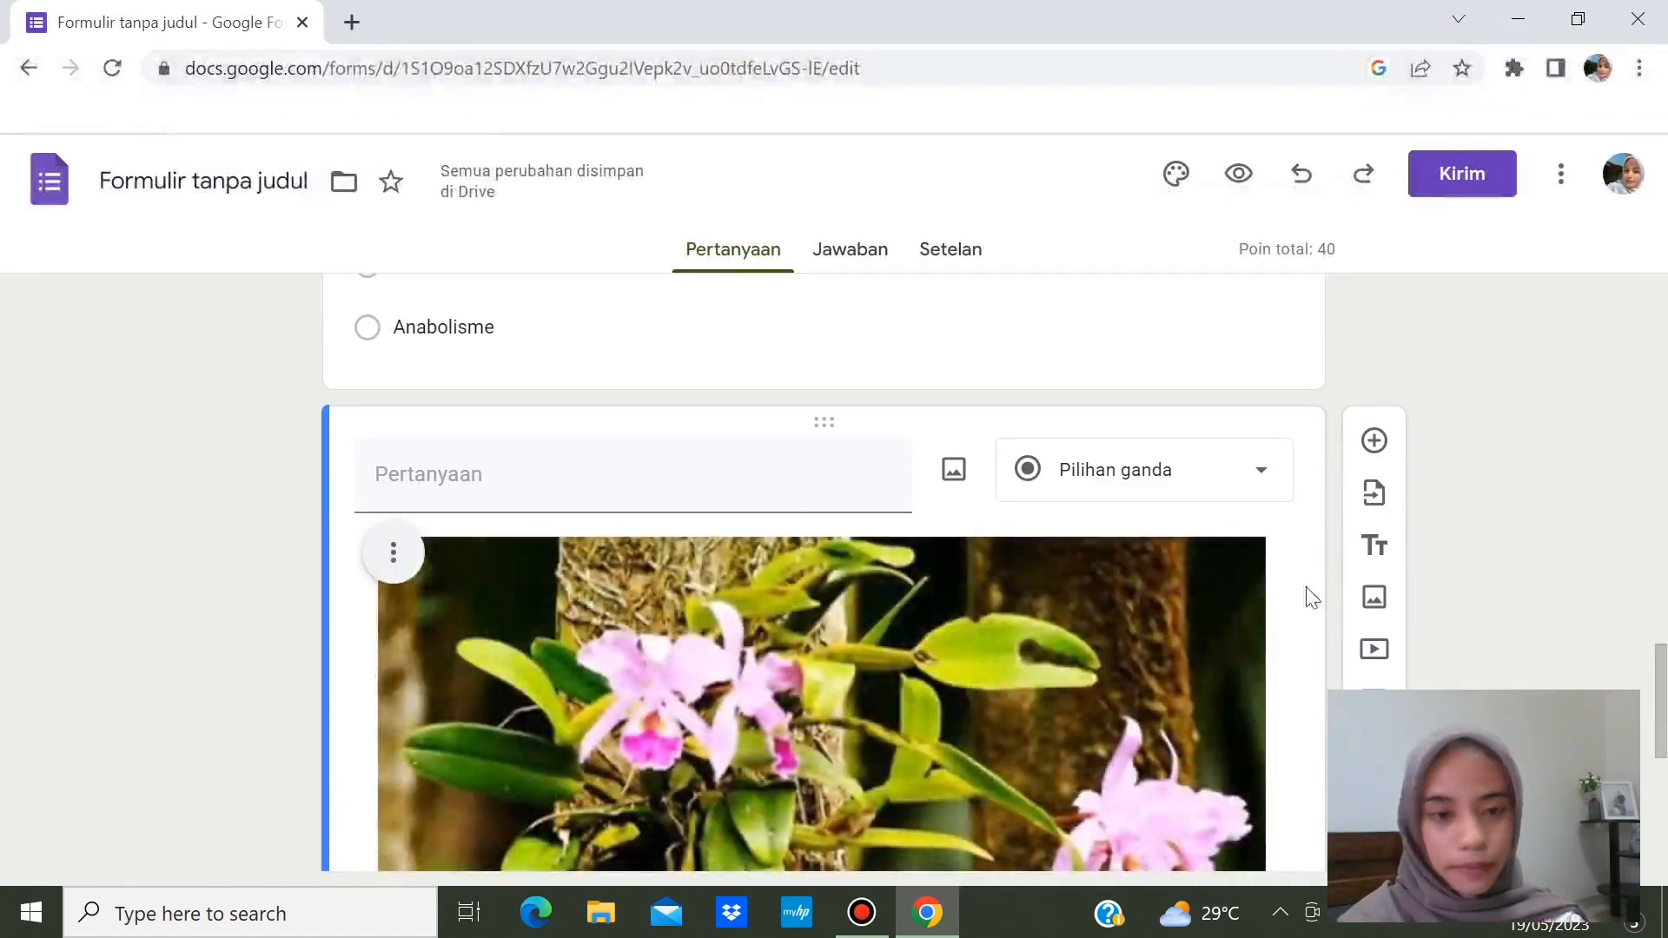
- Type the question 'Pada gambar di bawah ini termasuk ke dalam simbiosis....' above the orchid photo
mouse_move(1663, 656)
left_mouse_down()
mouse_move(1663, 727)
mouse_move(1662, 677)
left_mouse_up()
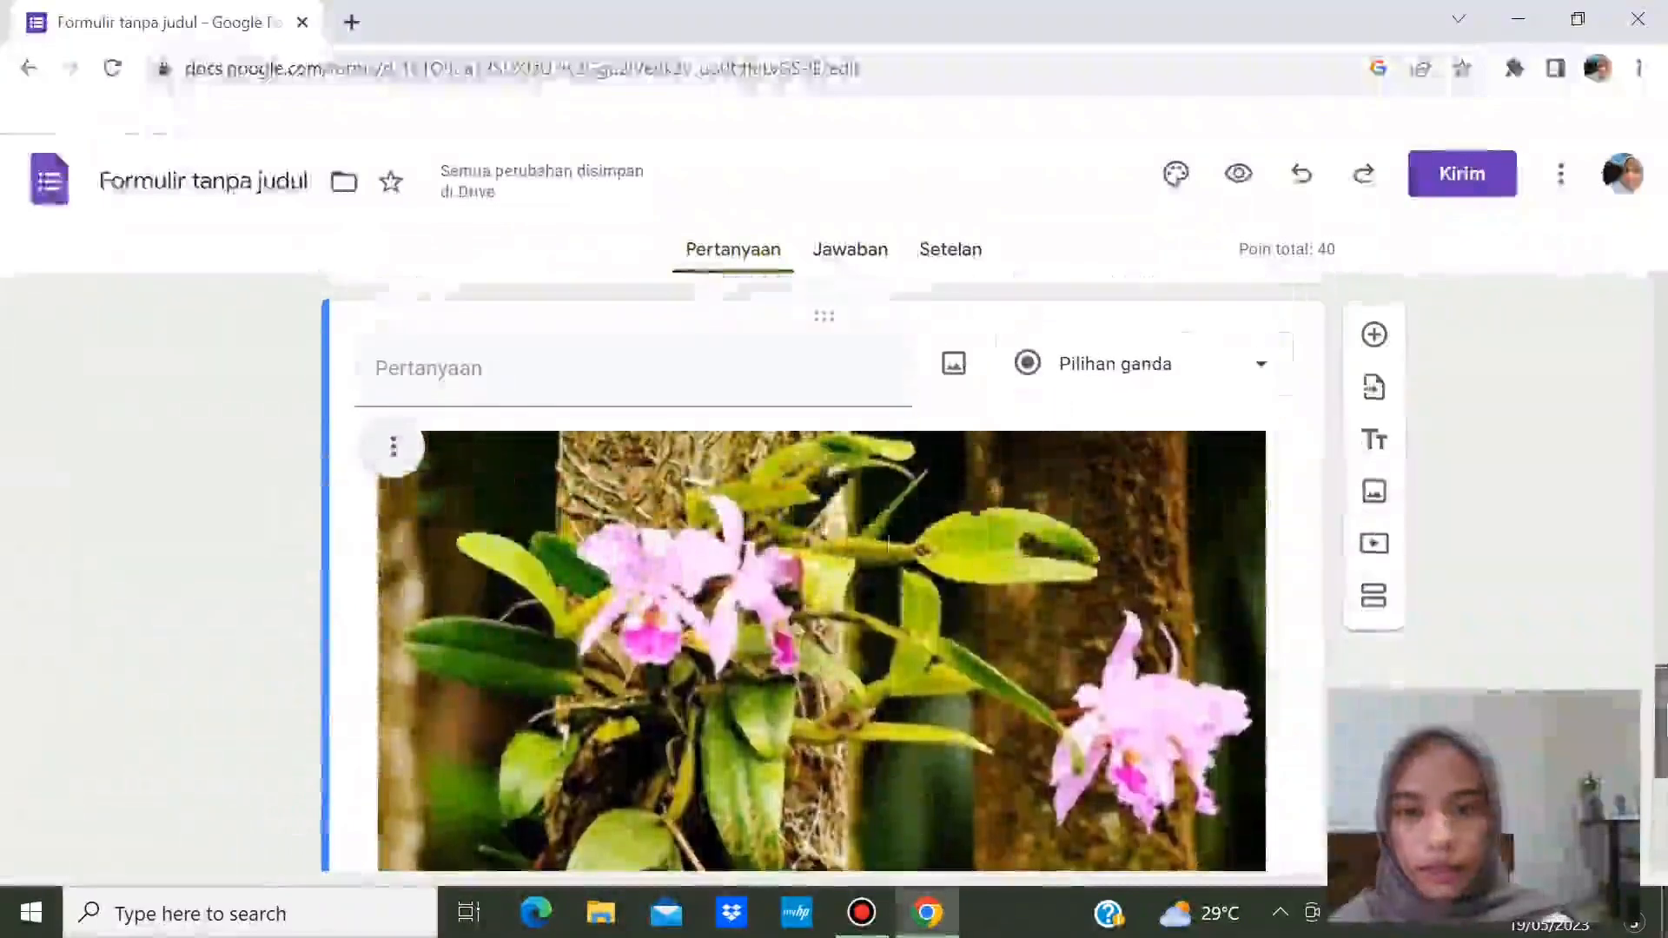
left_click(687, 376)
type("Pada f")
key("BackSpace")
type("gam")
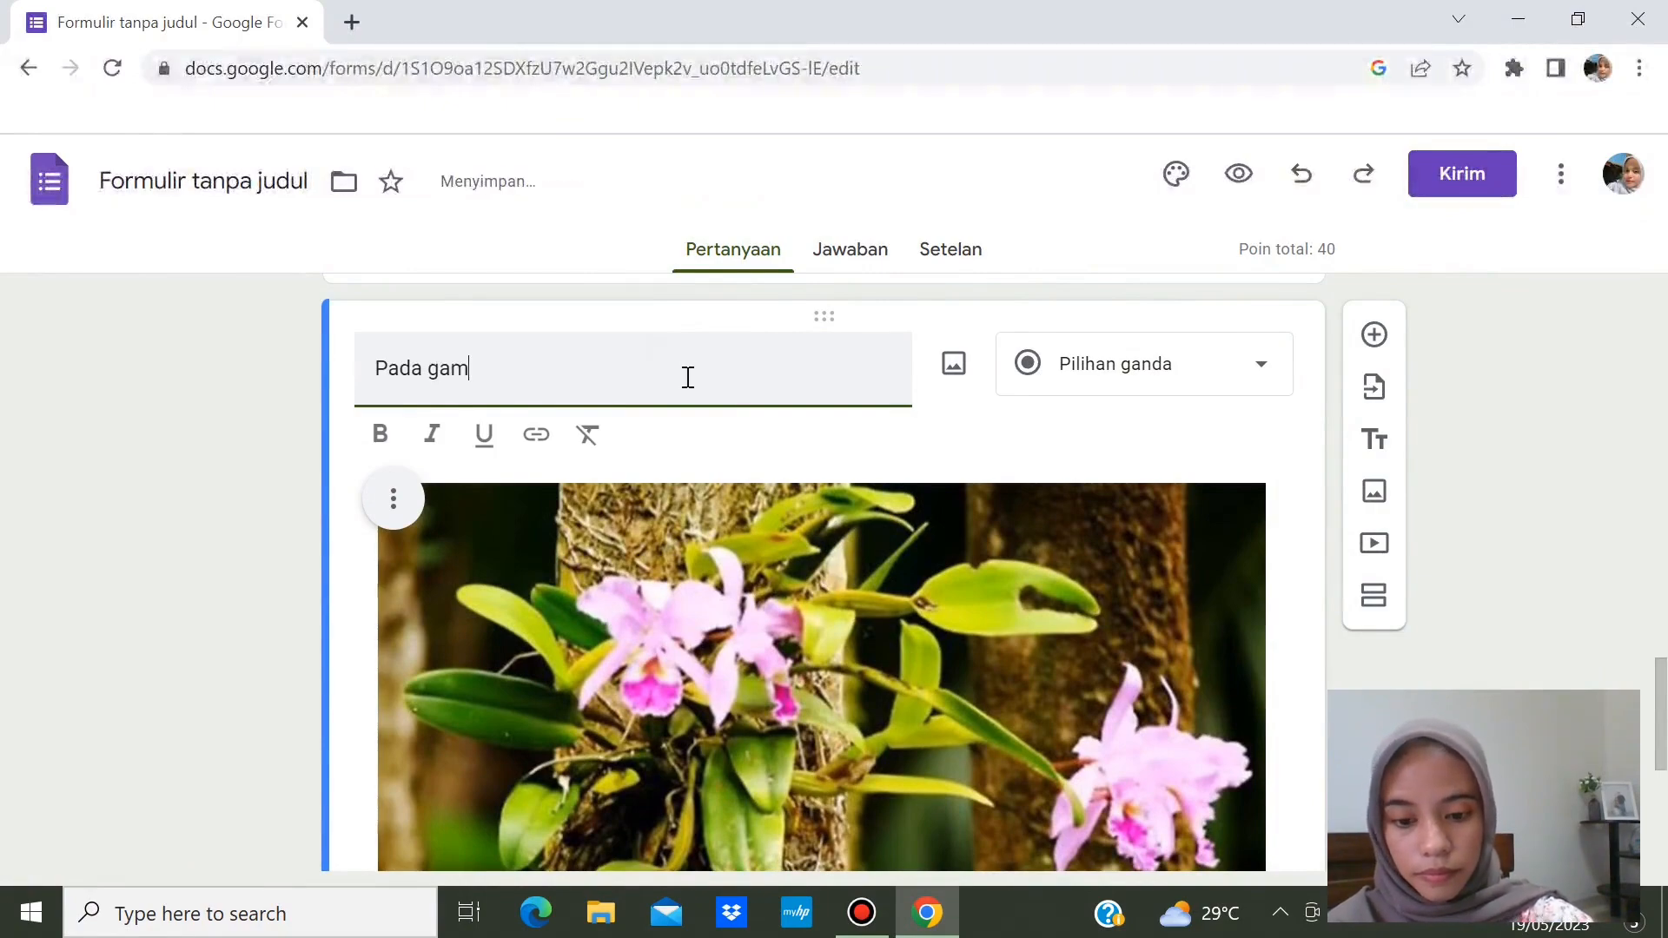
type("bar do")
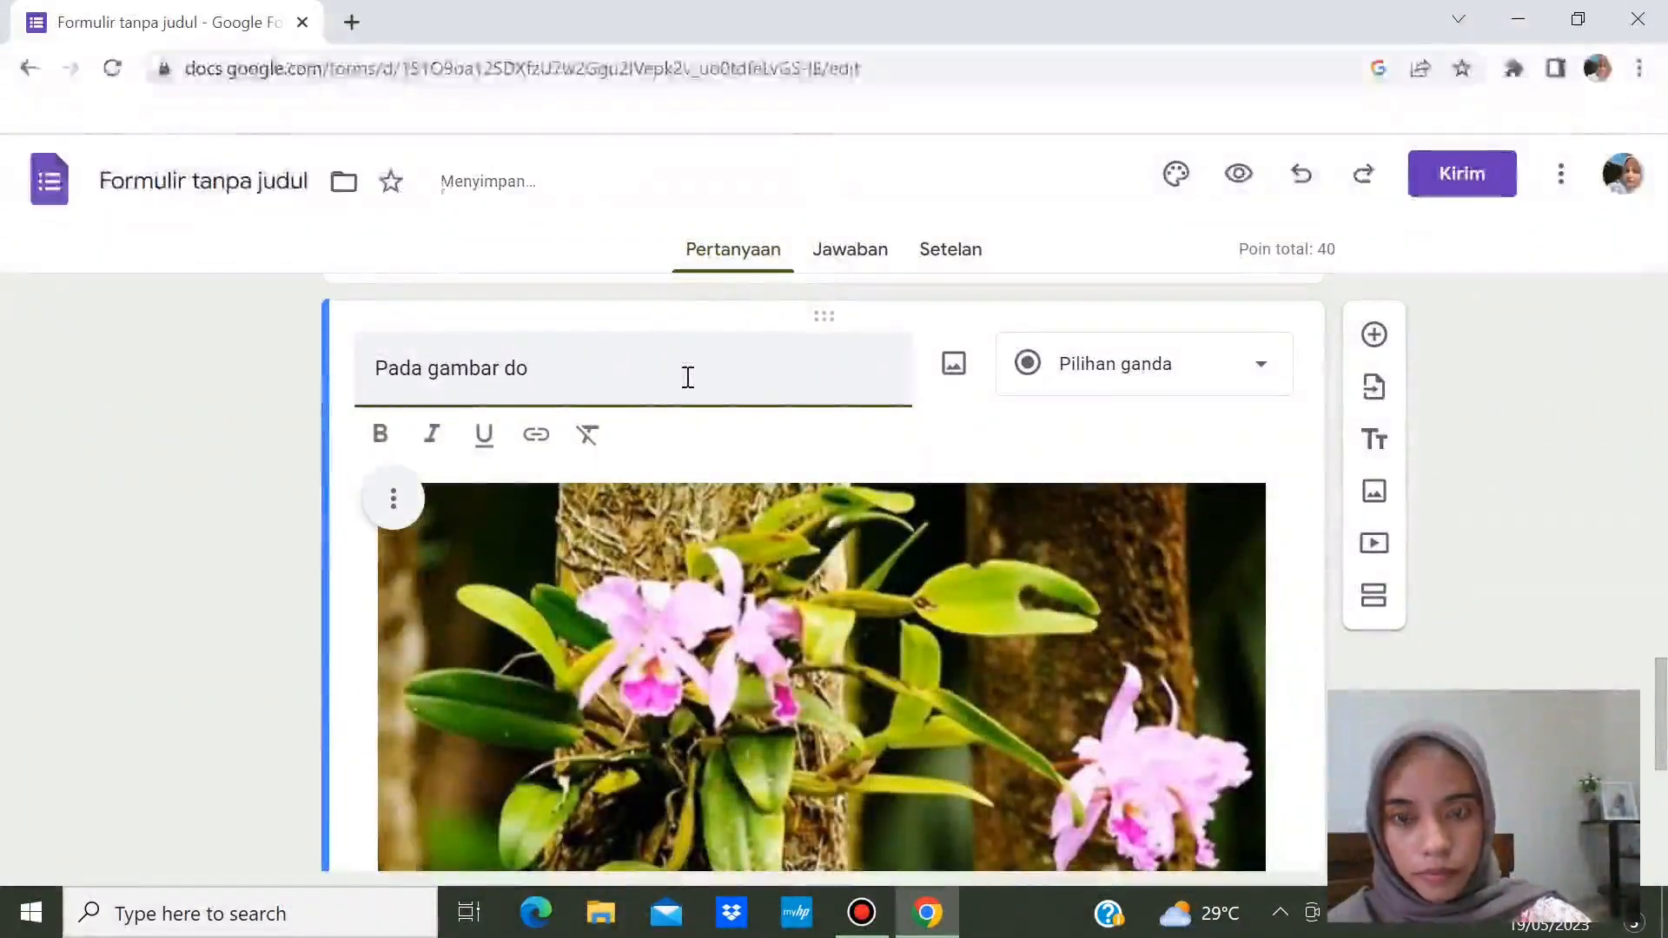
key("BackSpace")
type("i bawa")
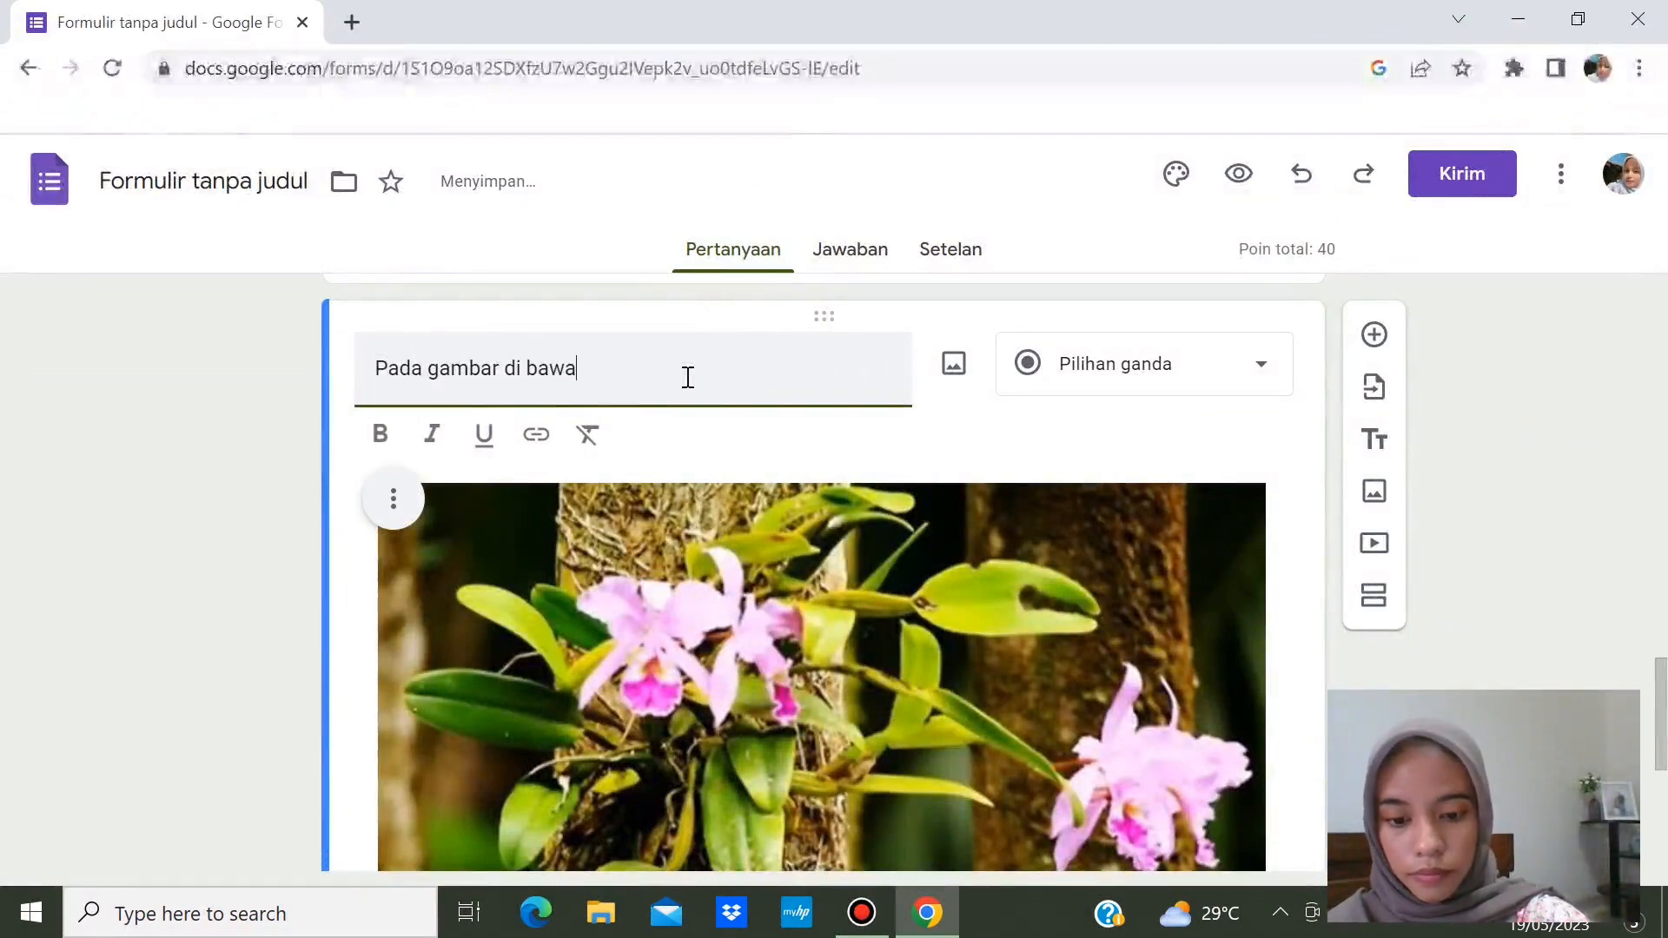
type("h ini")
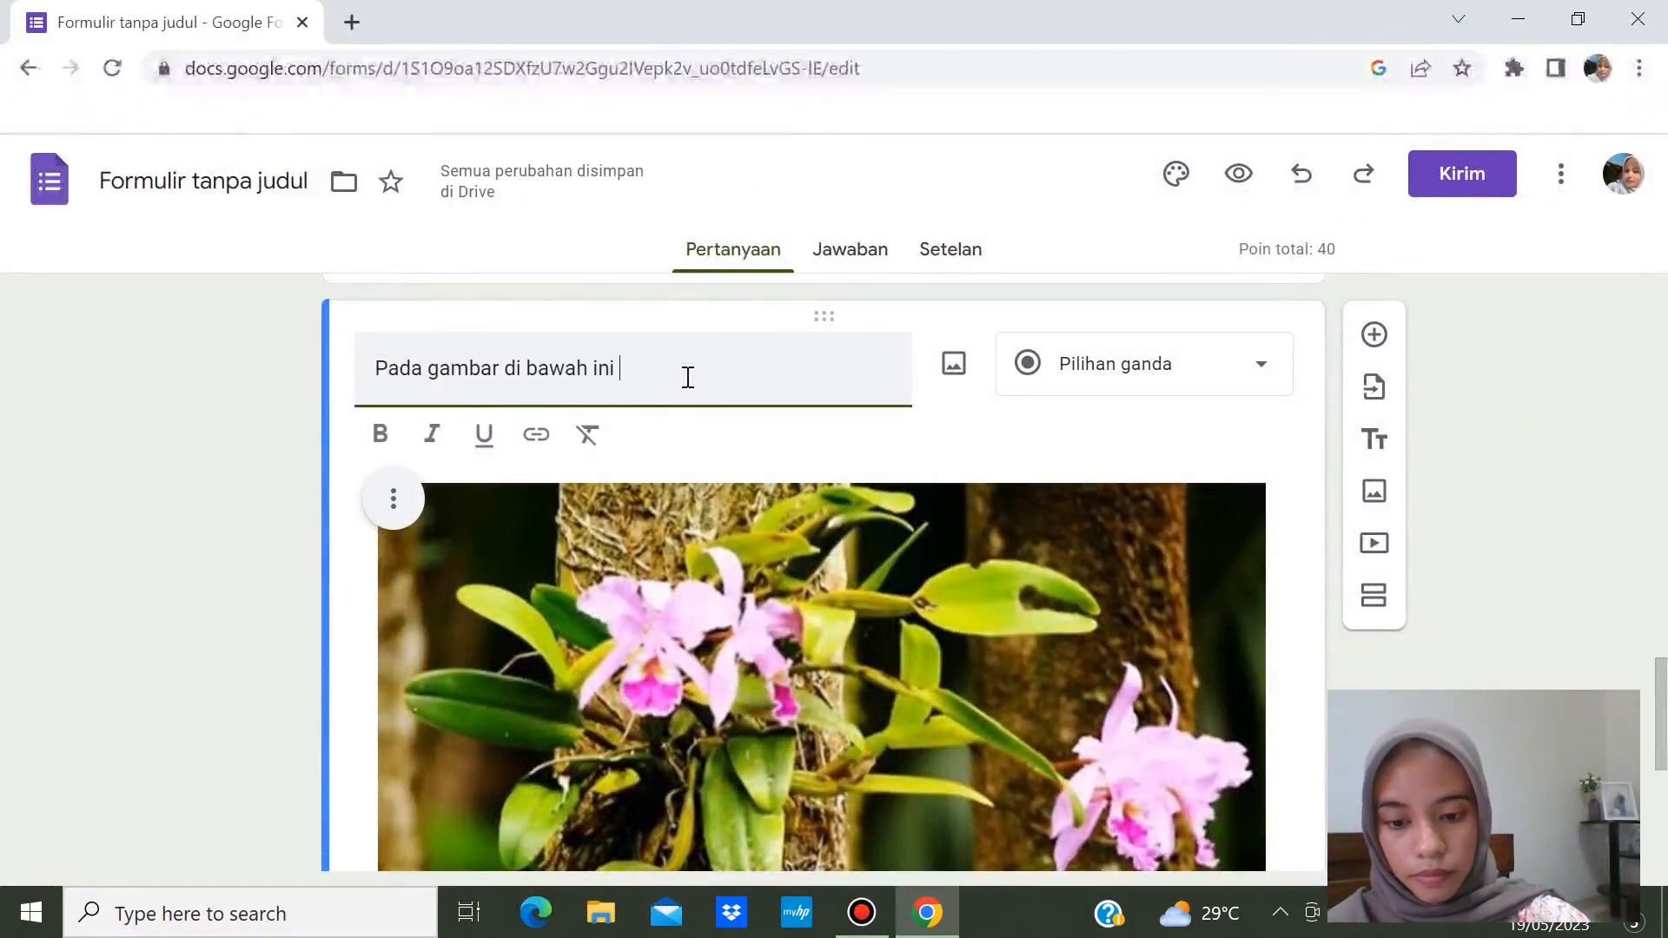
type(" termasuk ke dalam ")
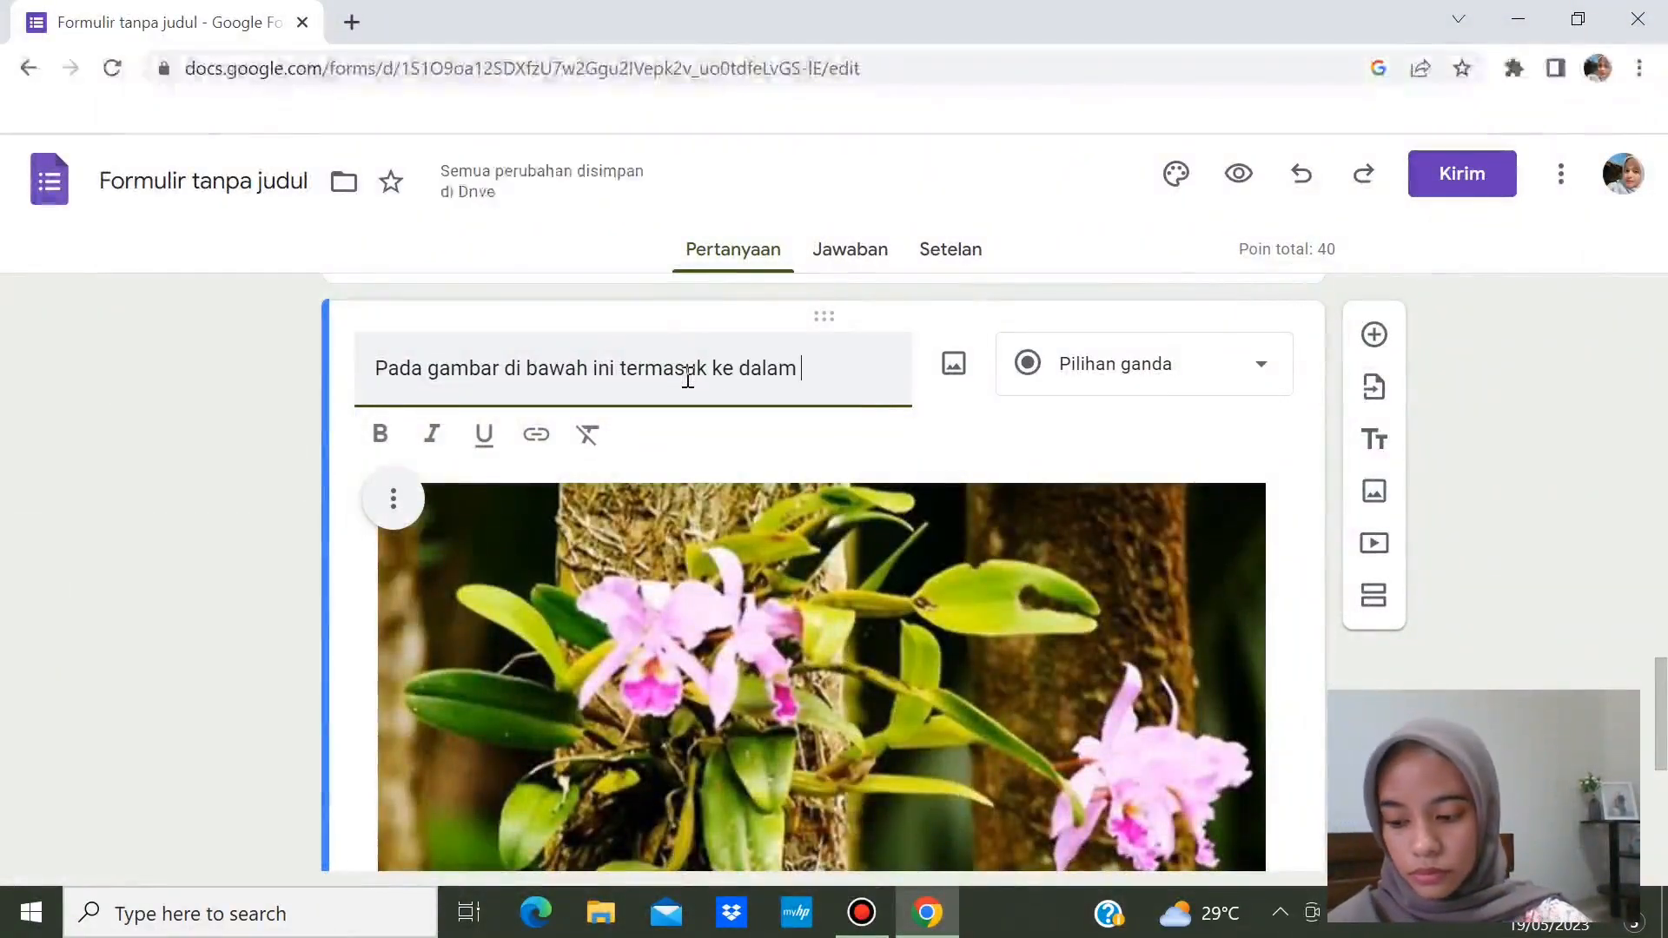
type("simbiosis....")
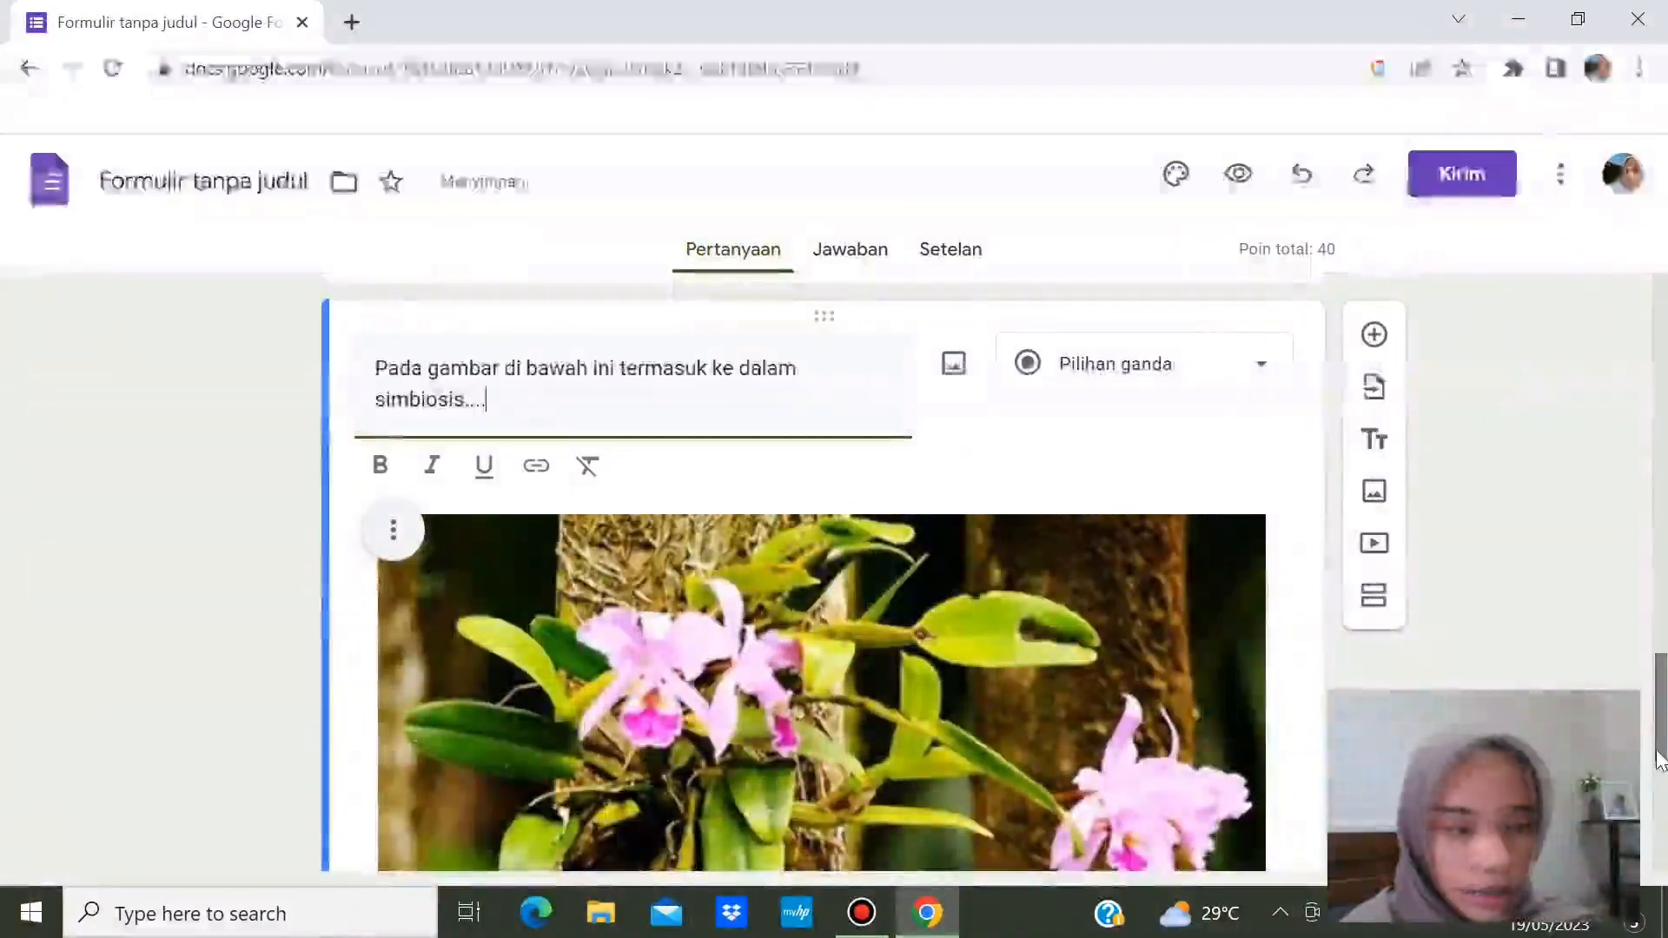
scroll(821, 573, "down", 4)
scroll(821, 521, "down", 2)
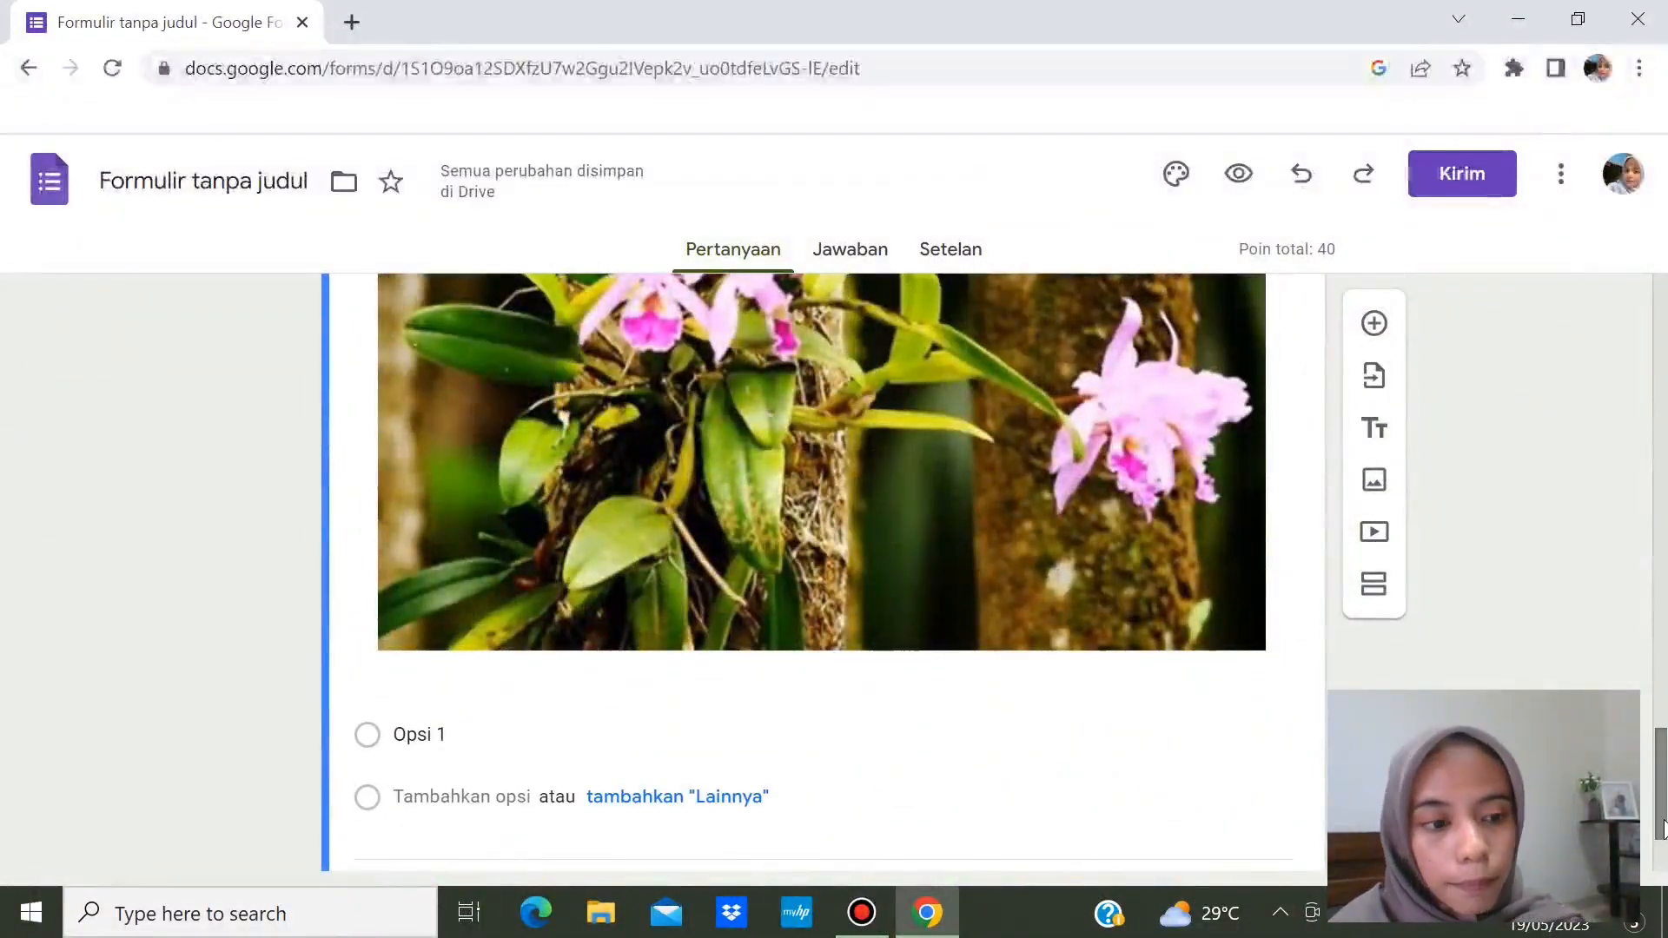
scroll(1663, 834, "down", 2)
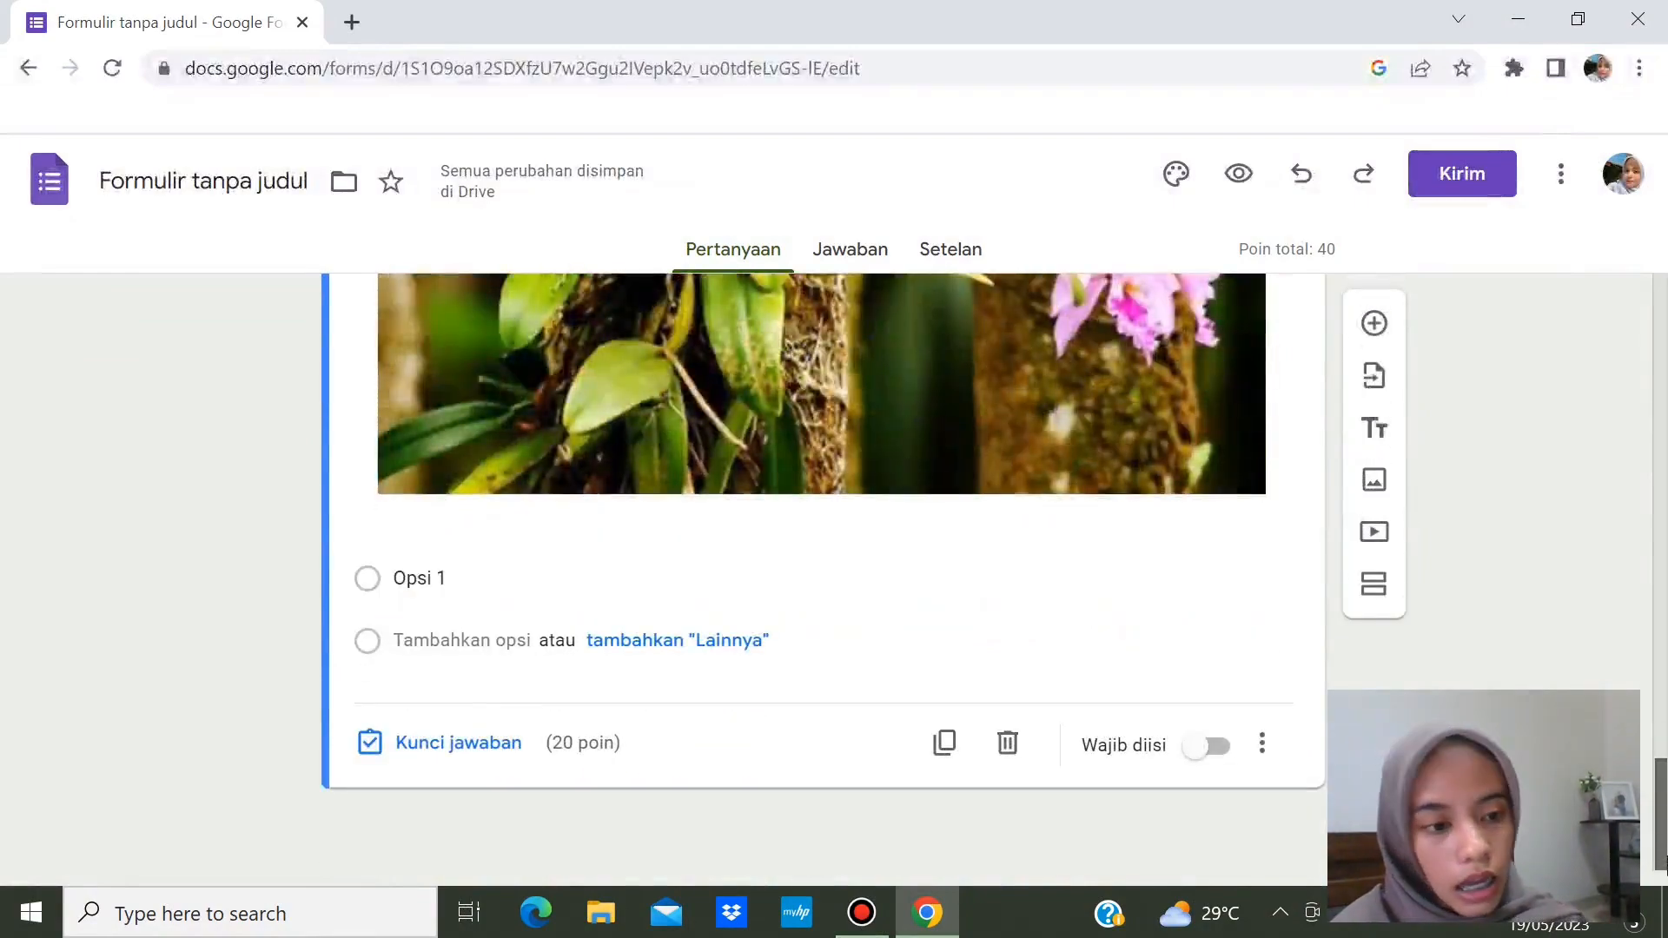
scroll(1664, 803, "up", 4)
scroll(1259, 643, "up", 6)
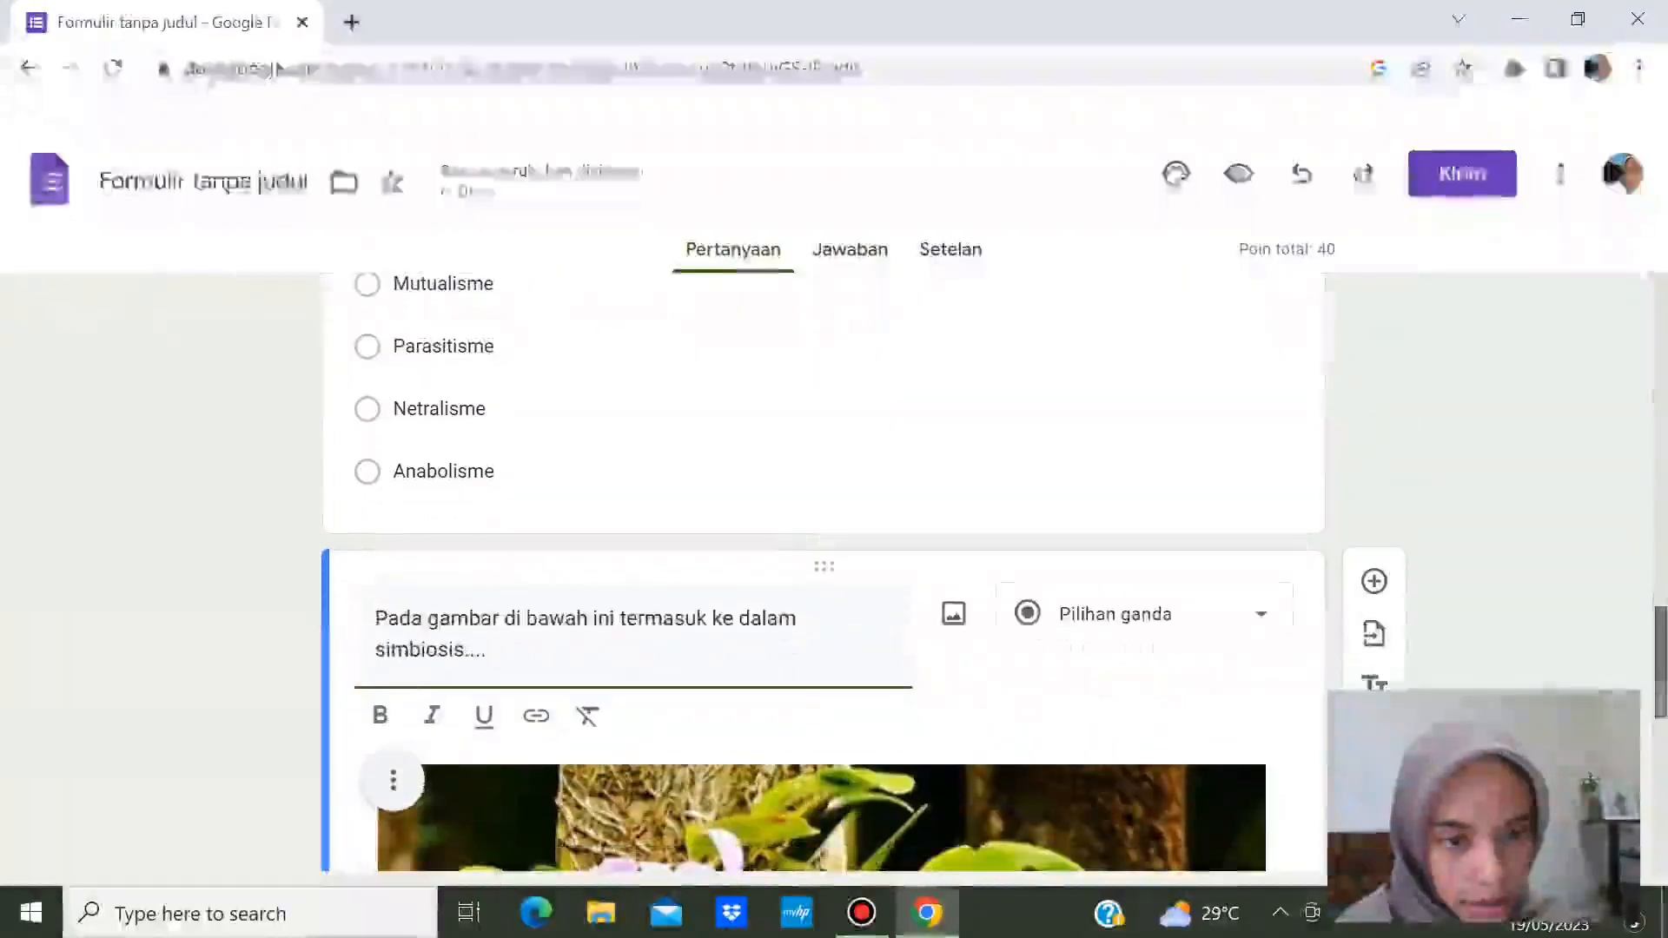
left_click(1259, 643)
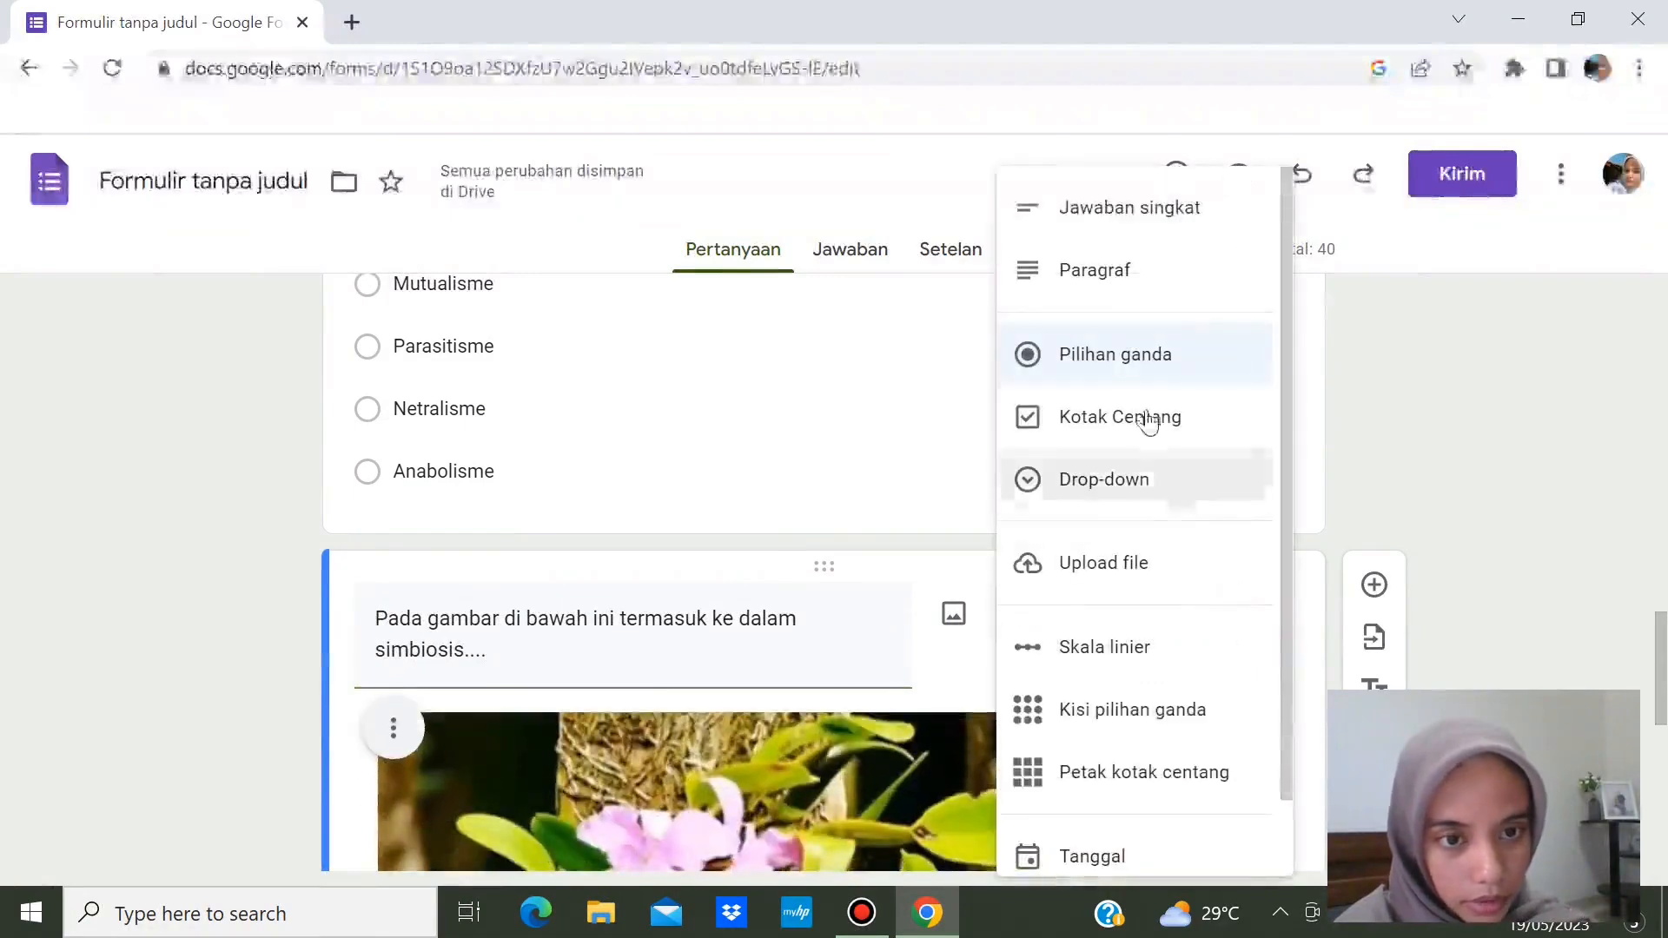
- Switch the orchid question to Drop-down and make the first option Metabolisme
left_click(1138, 504)
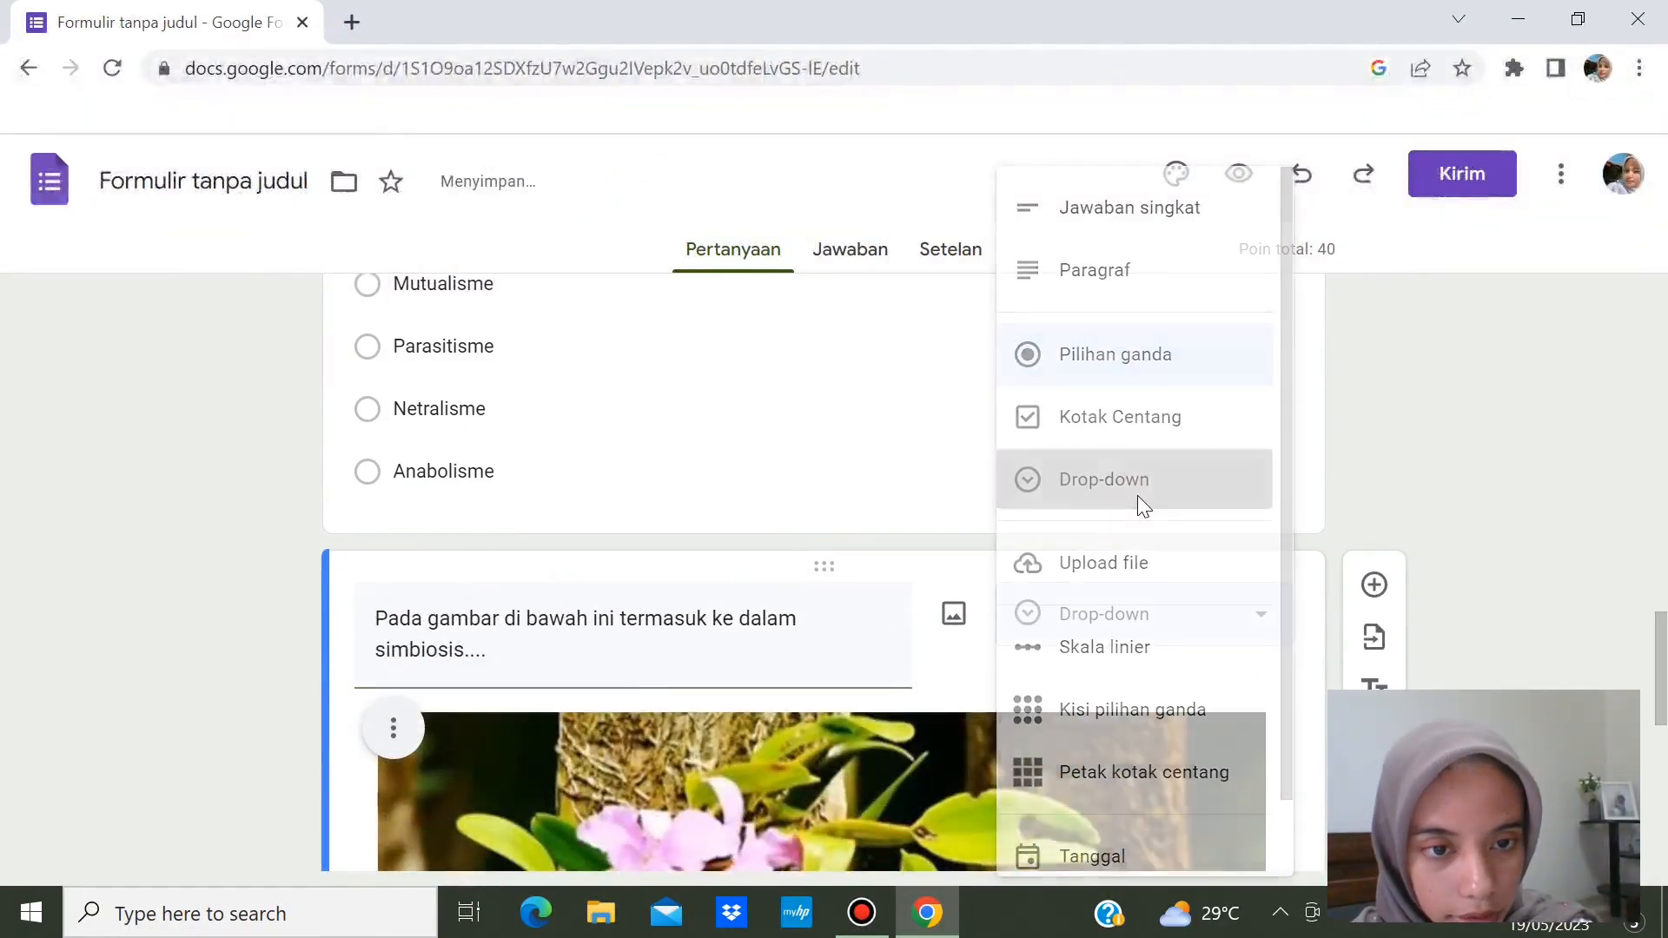
left_click_drag(1663, 627, 1663, 773)
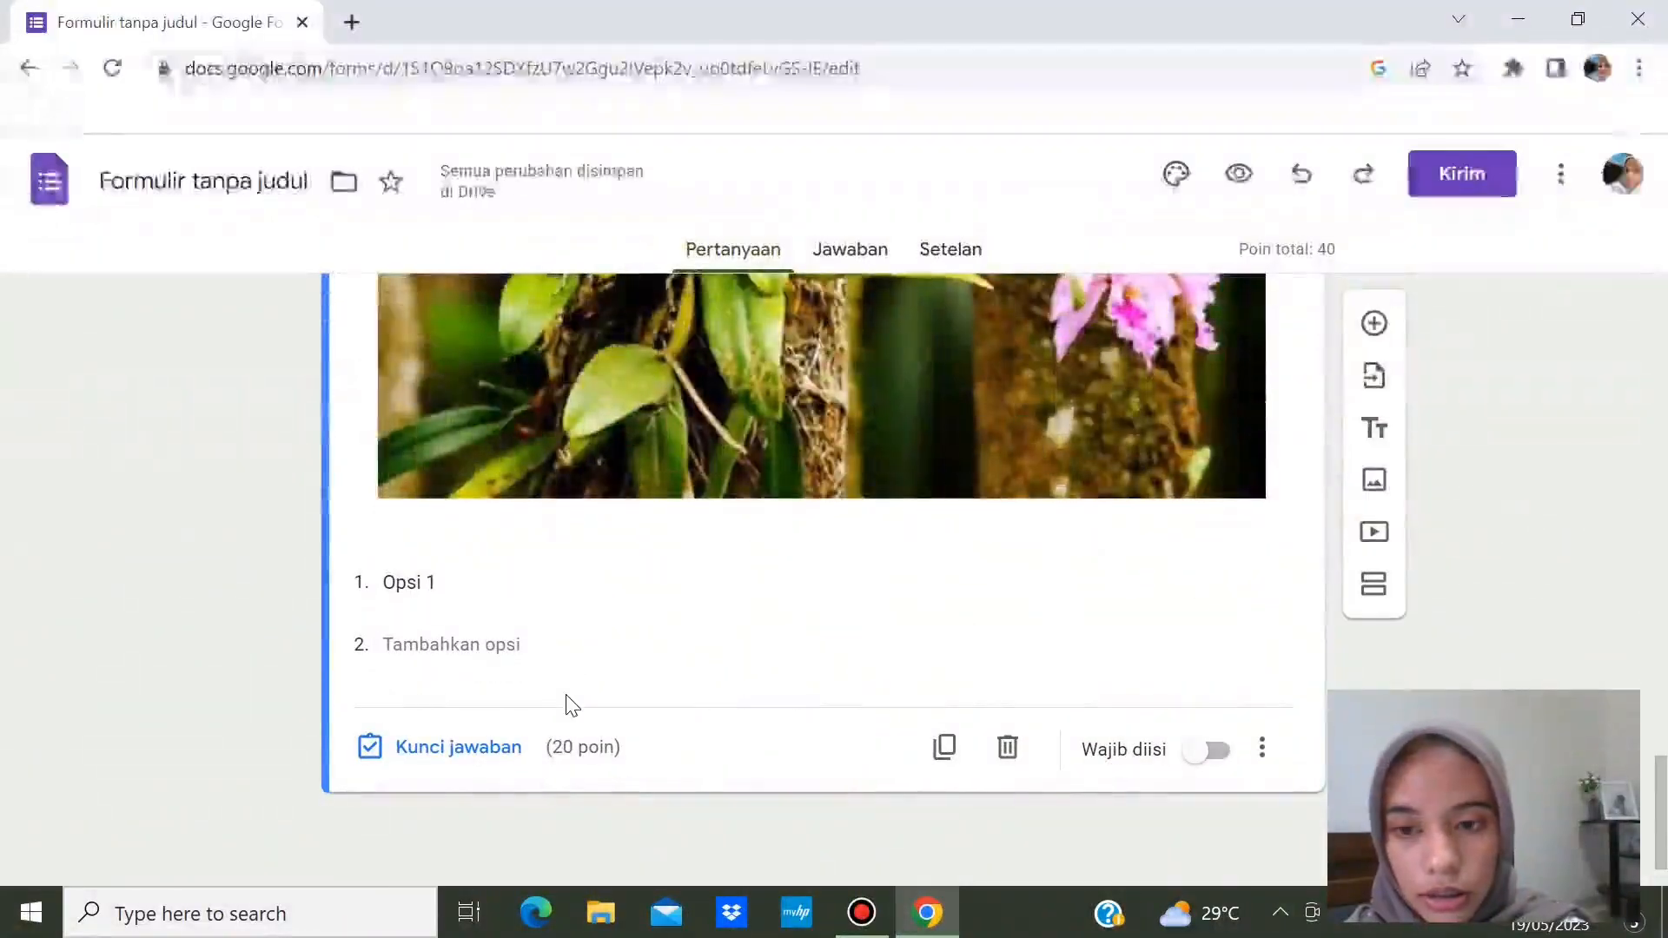
left_click(504, 588)
key("BackSpace")
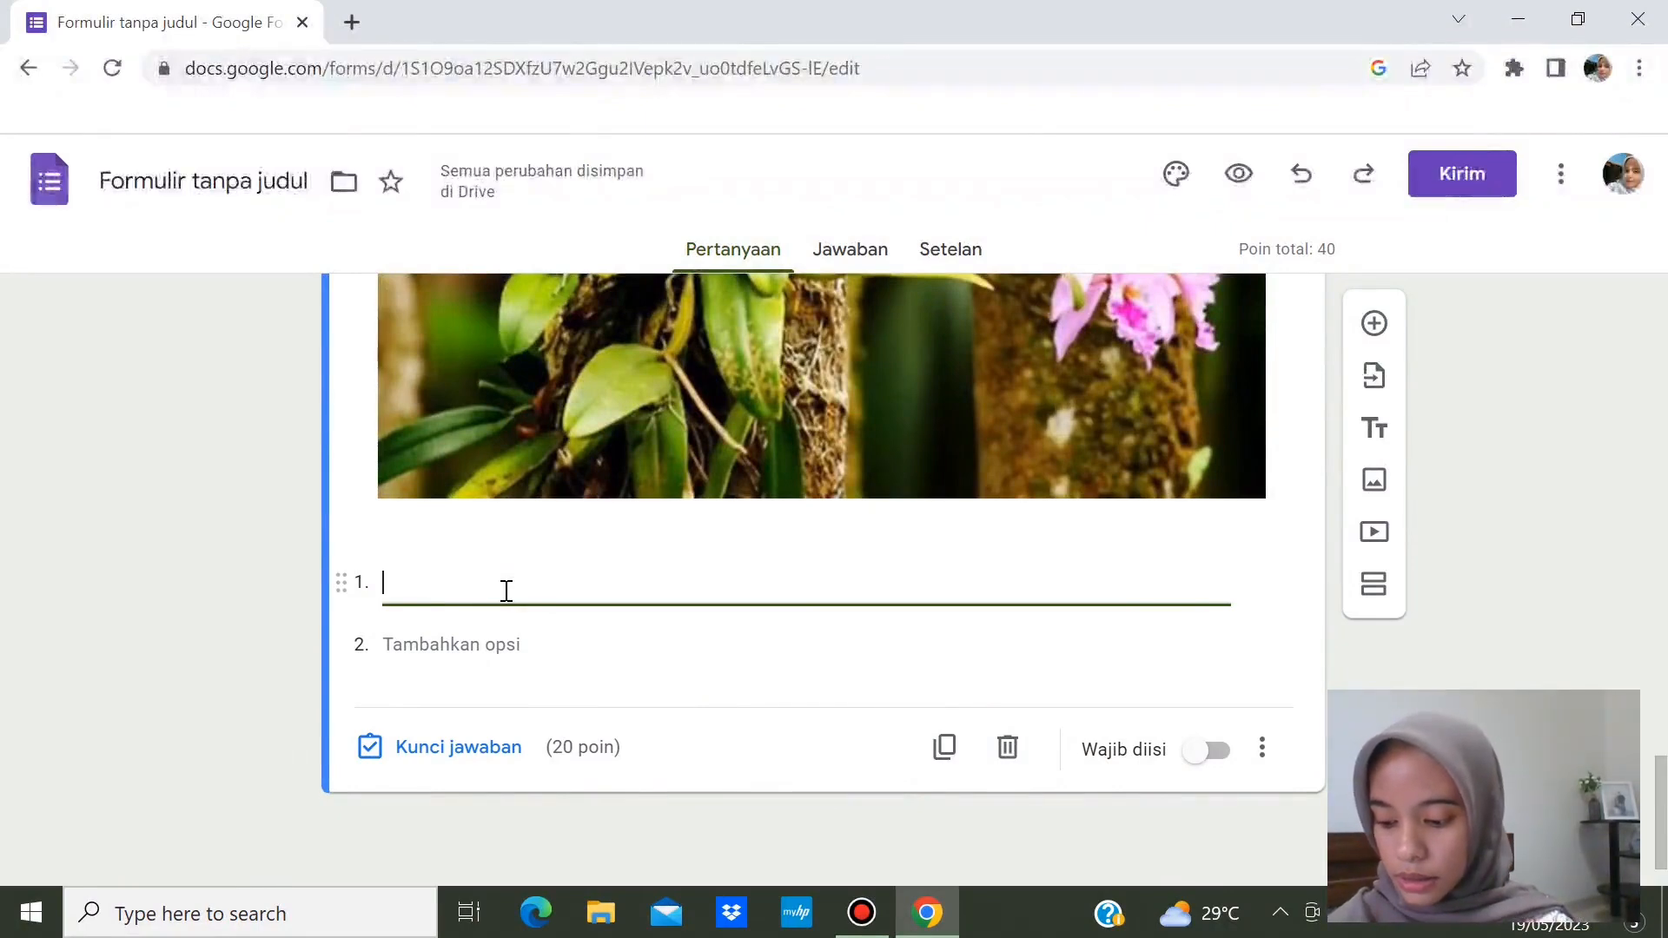
type("Me")
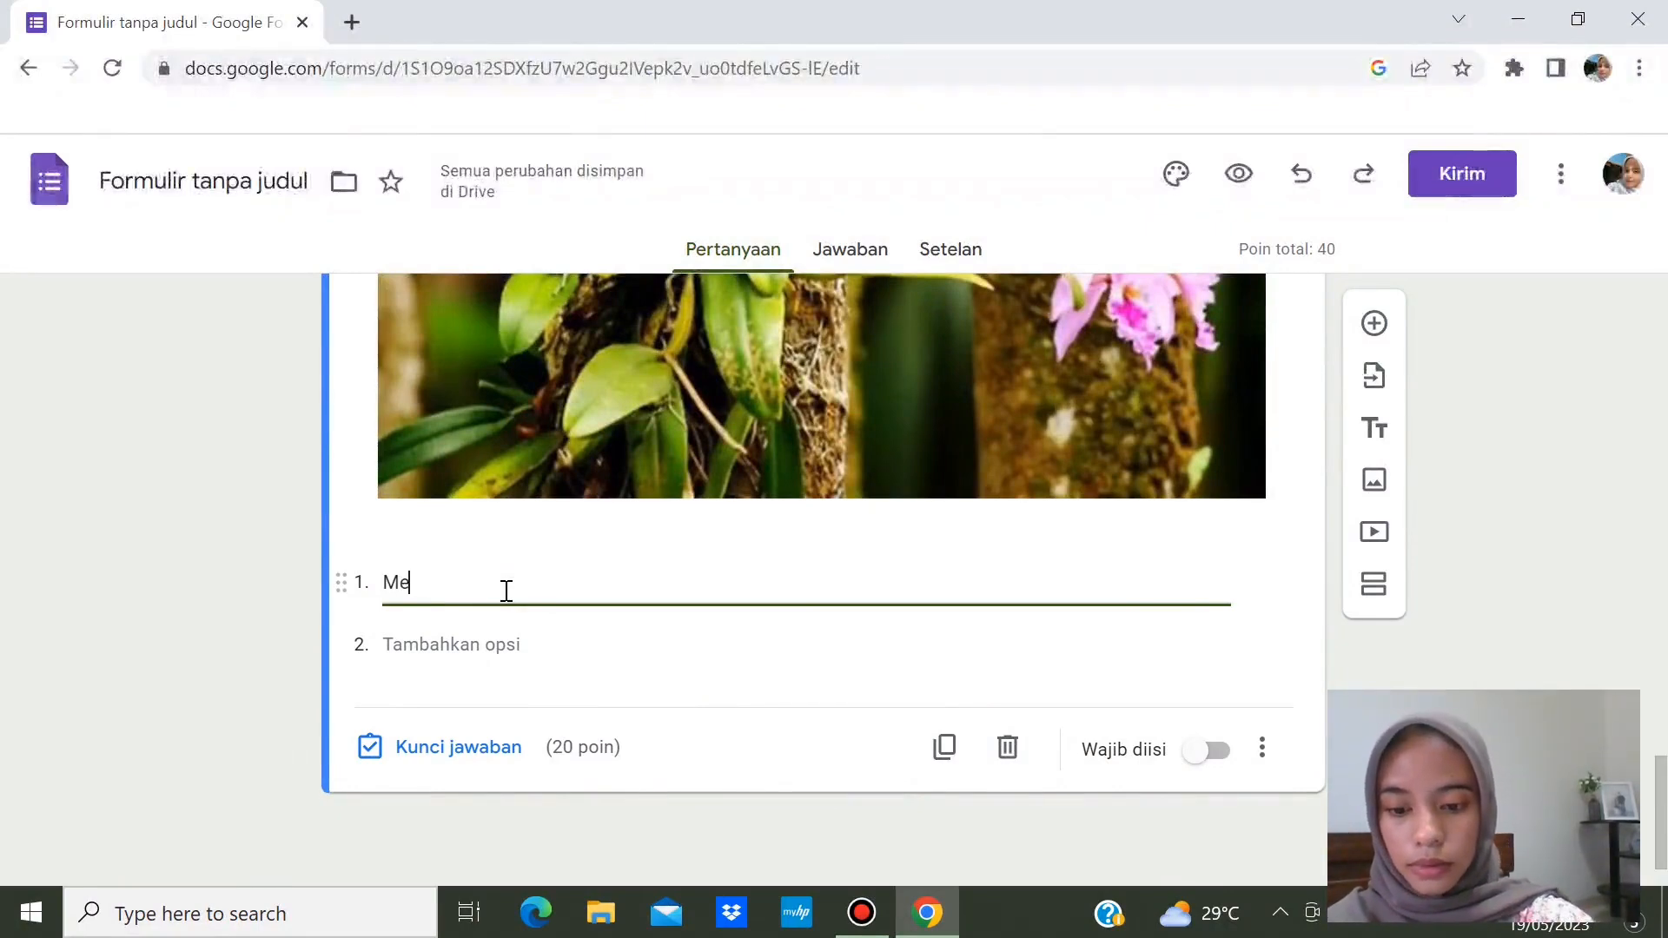
type("tabolisme")
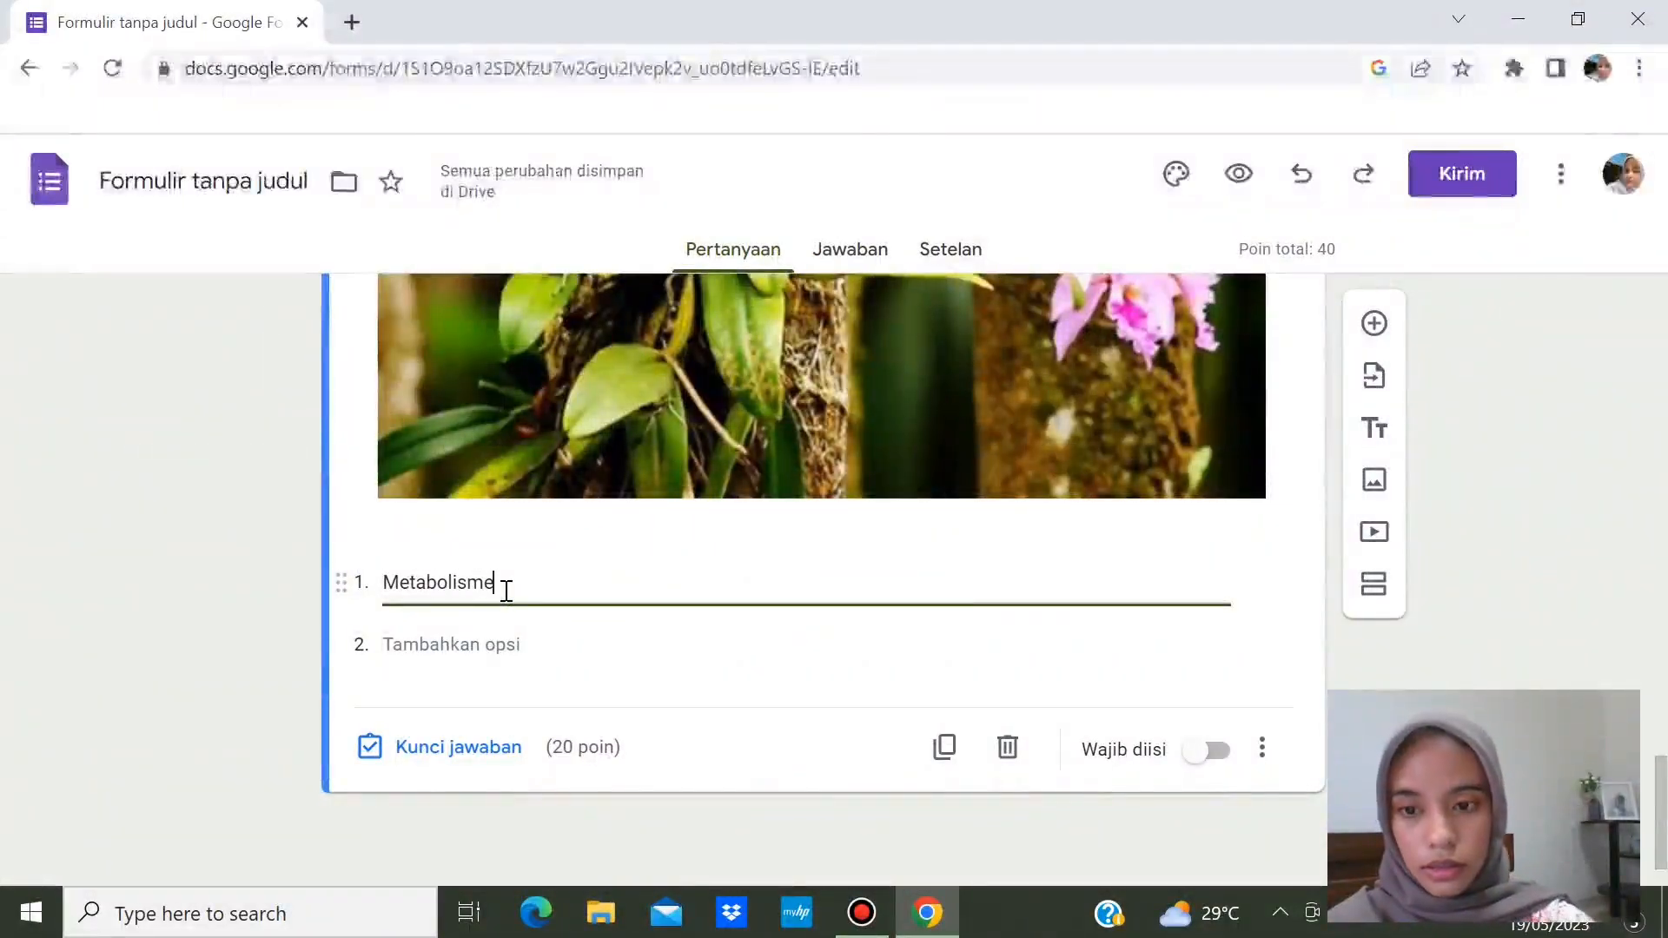
- Add the options Anabolisme, Spiritualisme, Komensalisme and Parasitisme
key("Return")
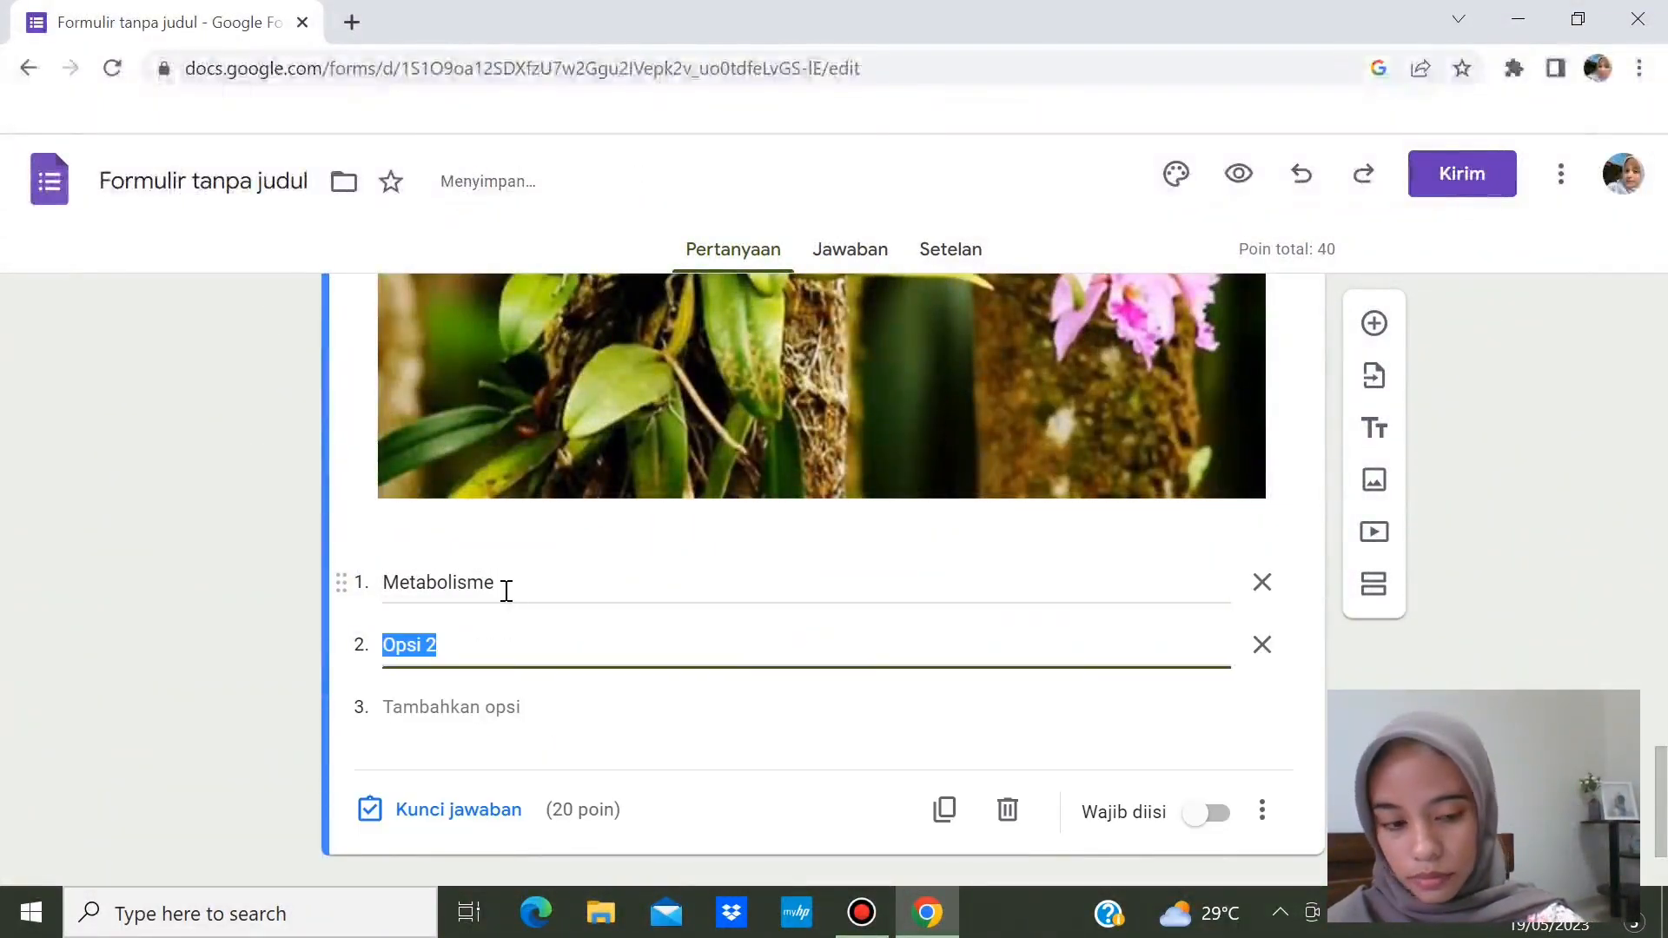
type("Anab")
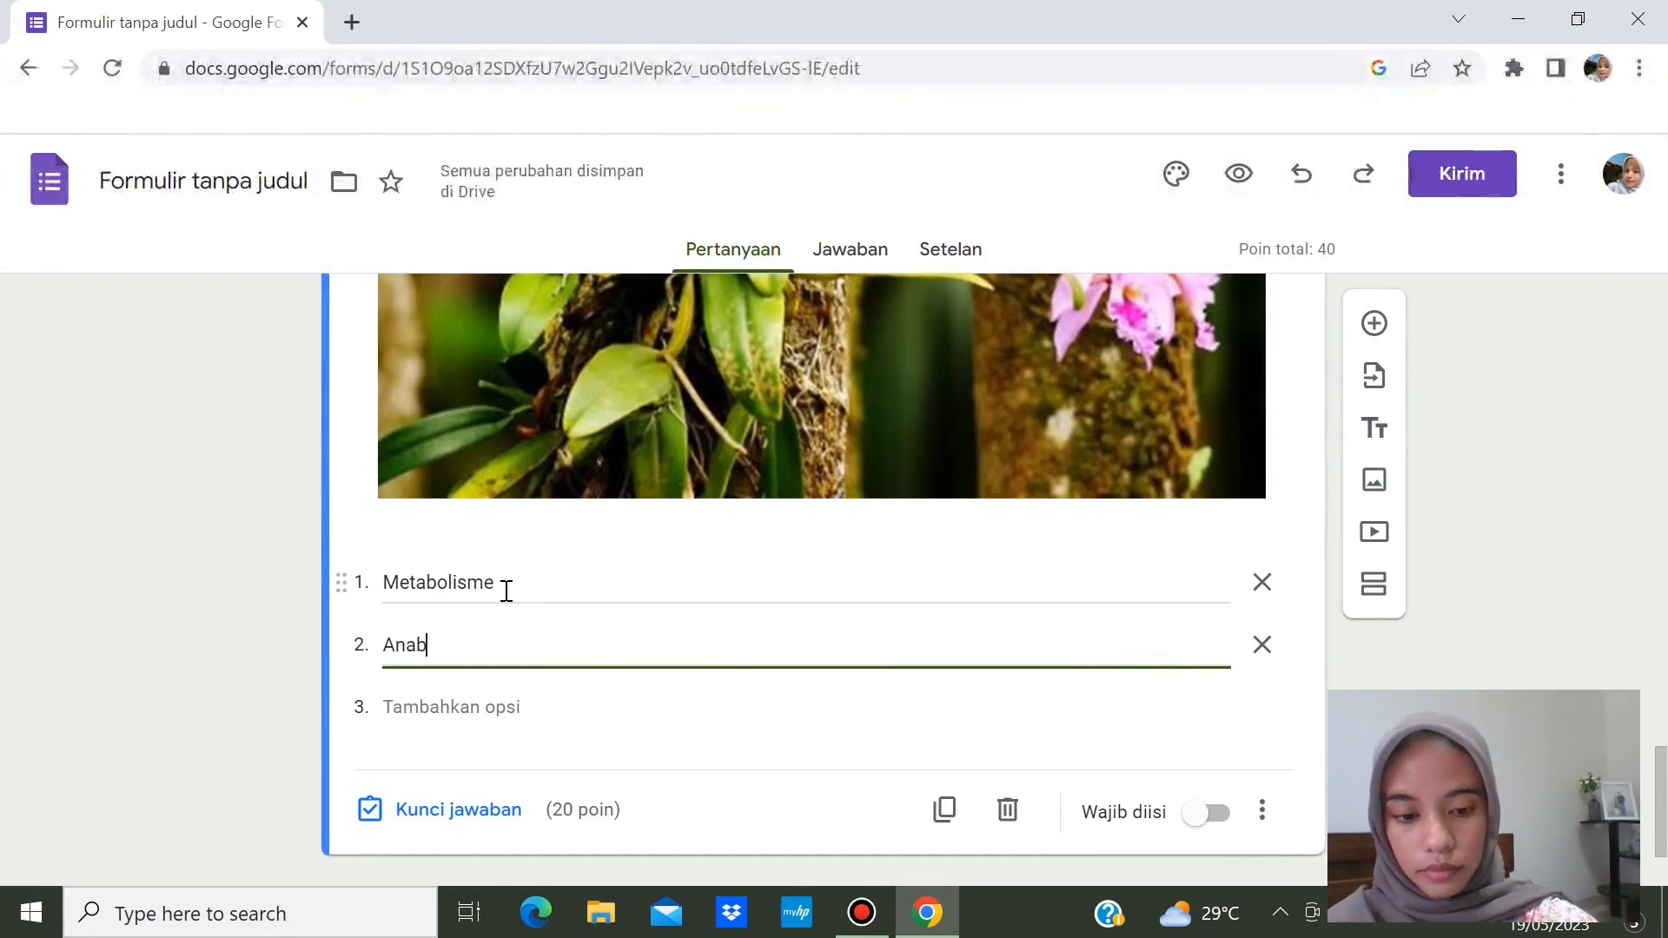
type("olisme")
key("Return")
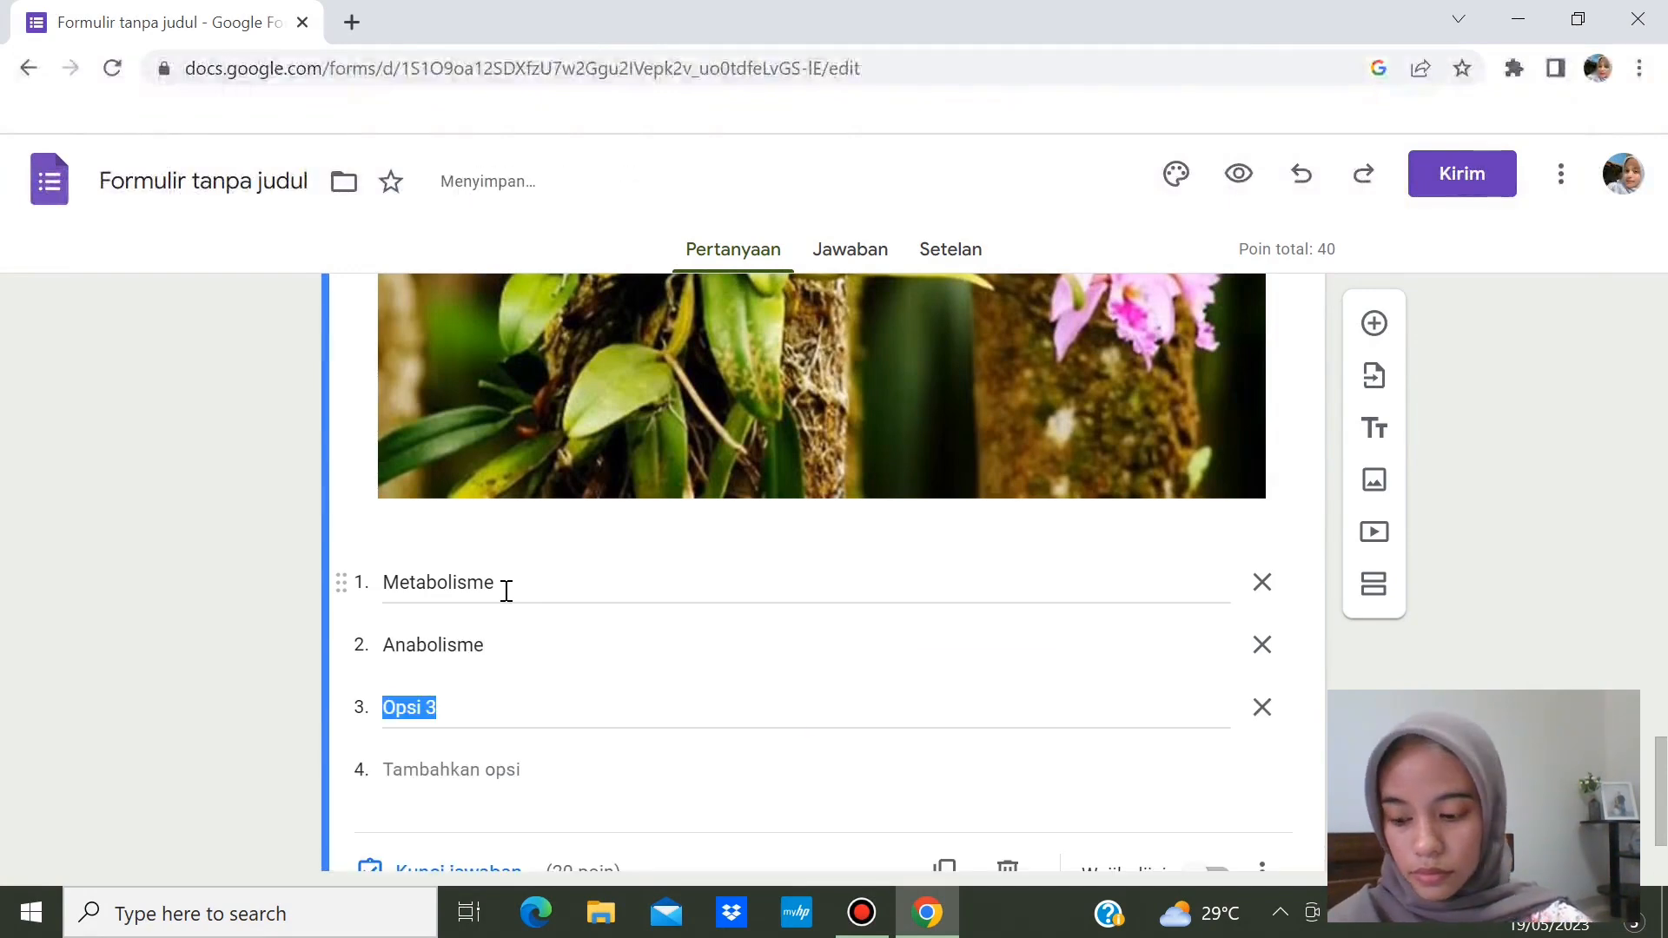
type("Sp")
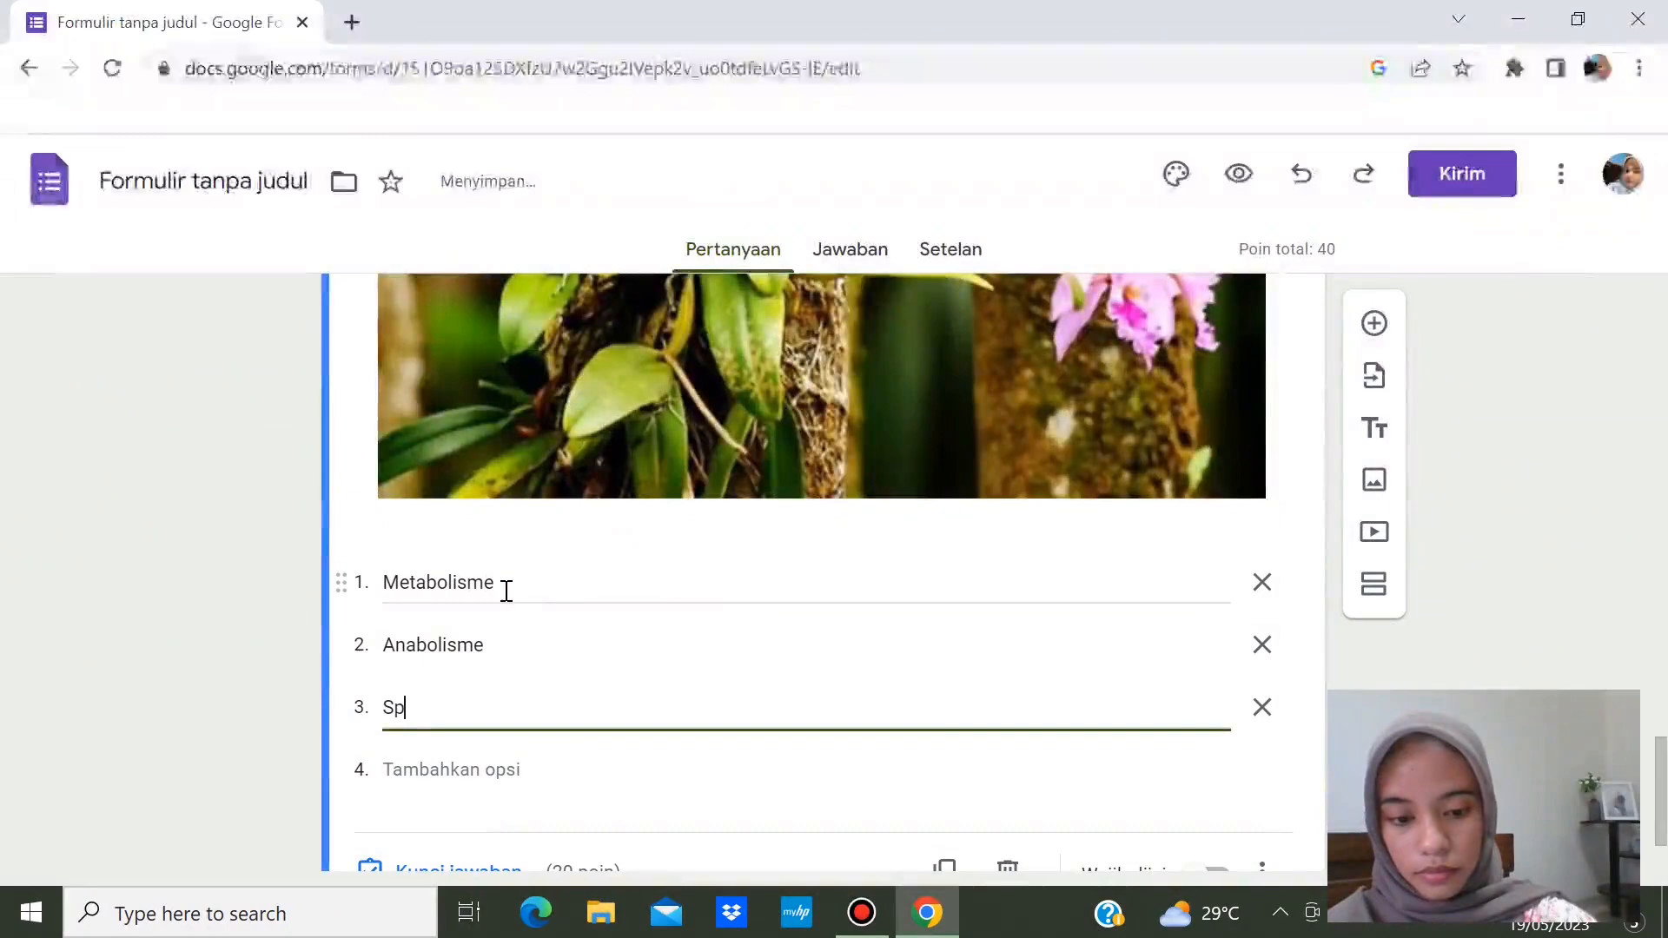
type("iritualisme")
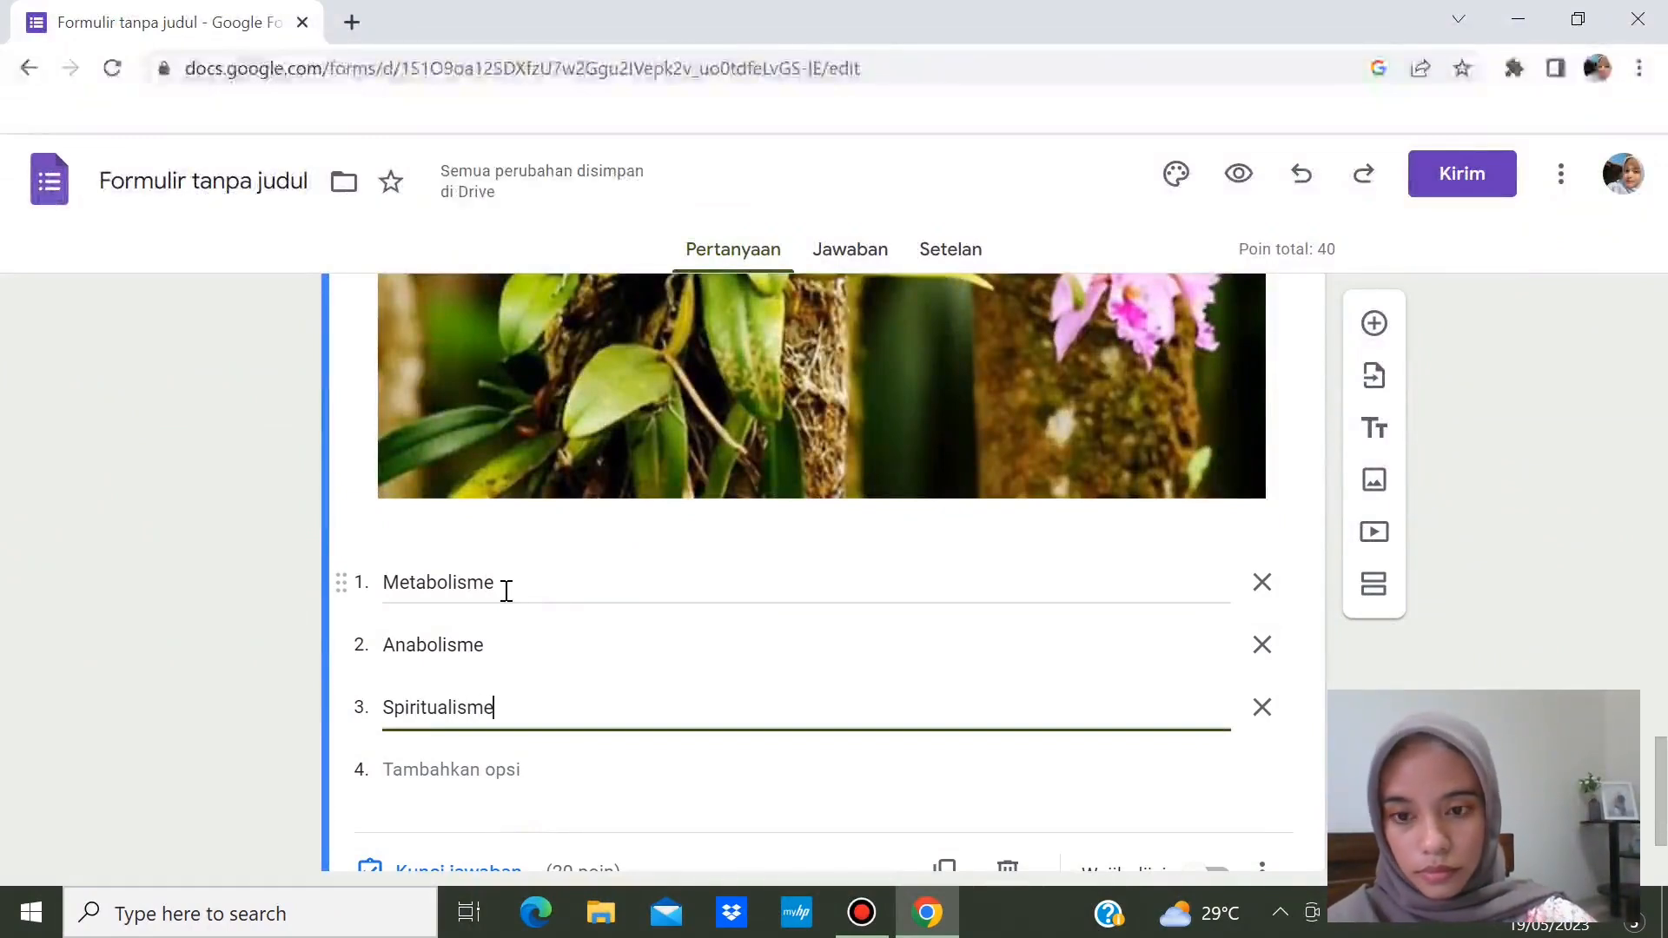
key("Return")
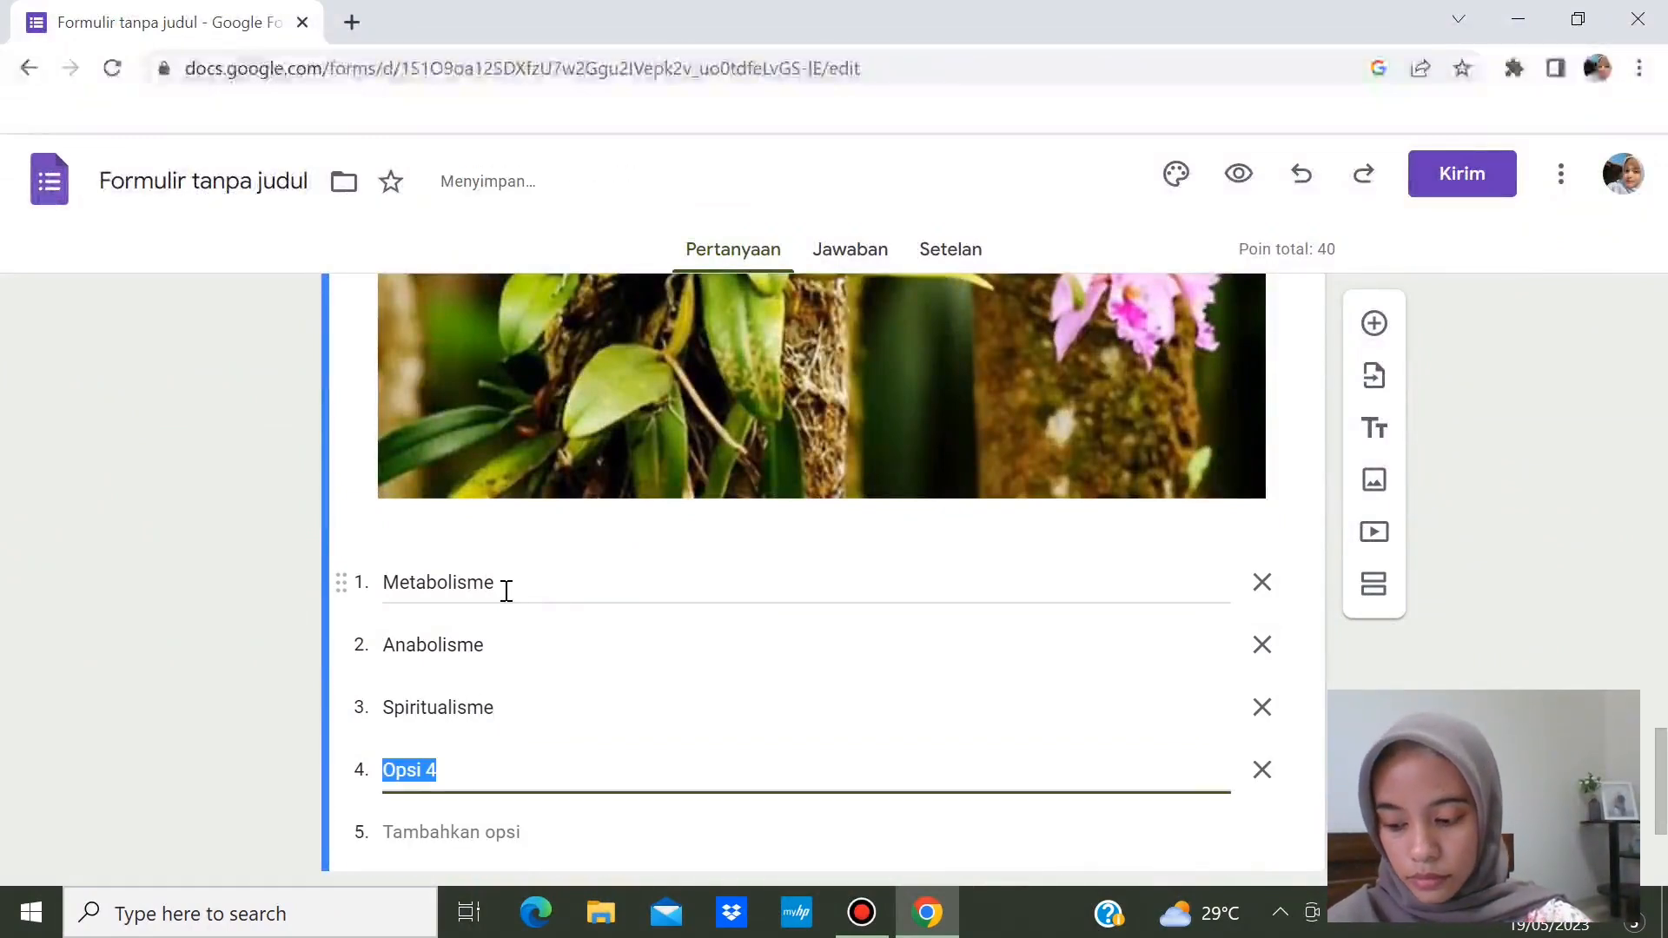
type("Komensalisme")
key("Return")
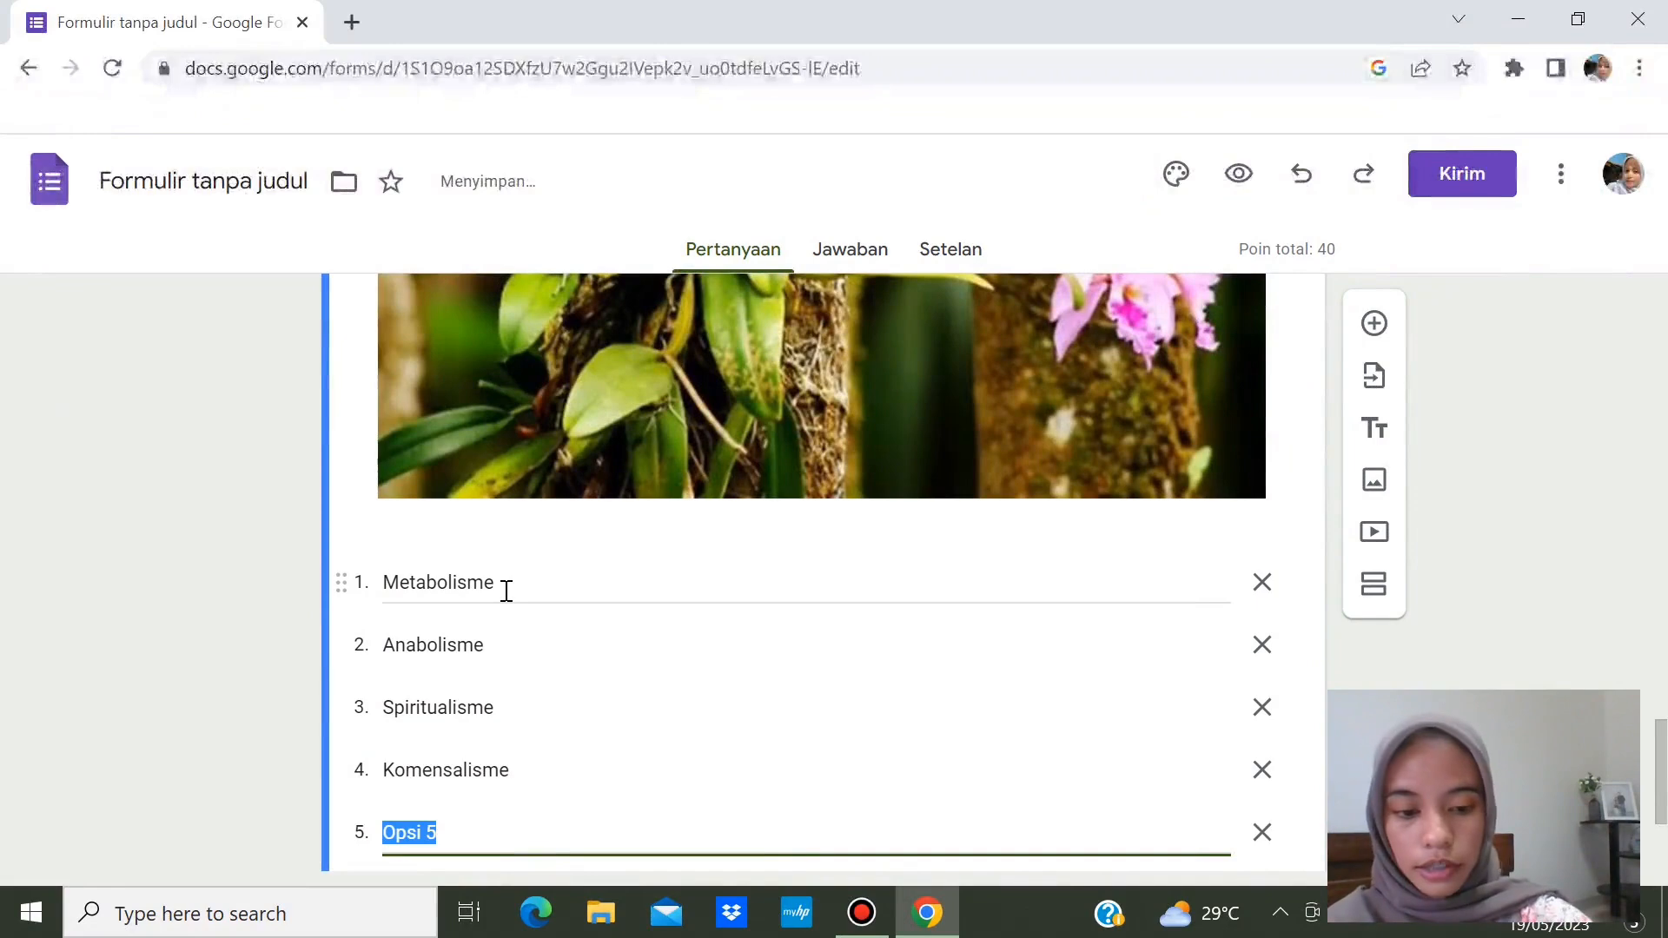
type("Parasitisme")
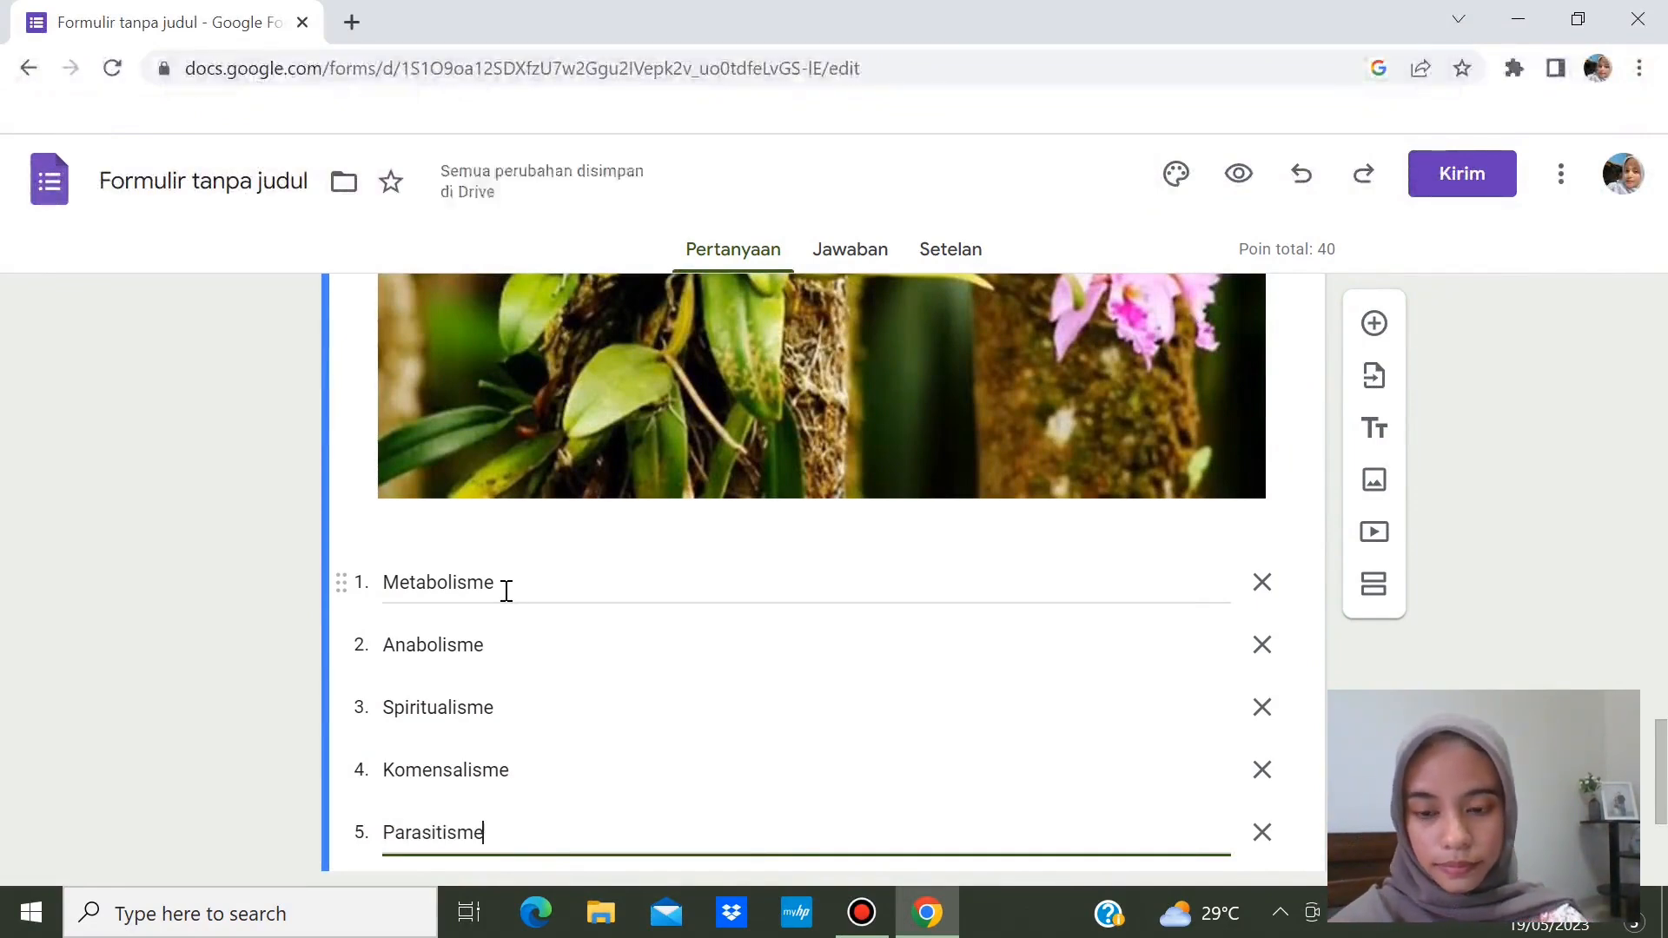
scroll(1661, 830, "down", 3)
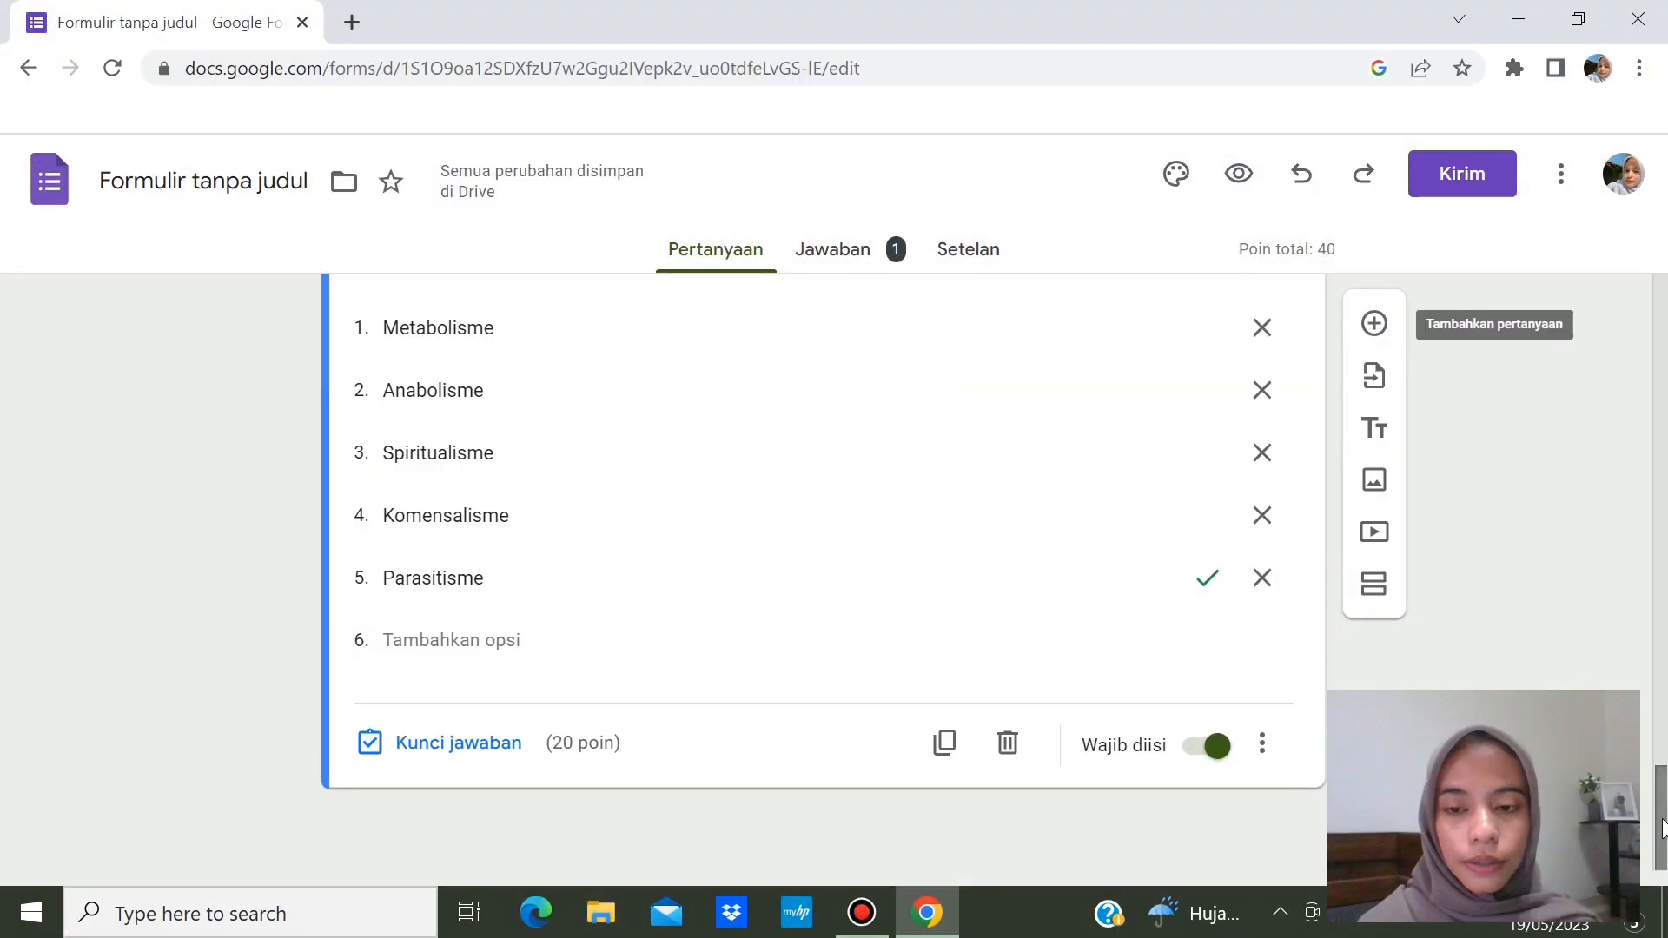
- Add a new question and change its type to Paragraf
left_click_drag(1661, 829, 1655, 773)
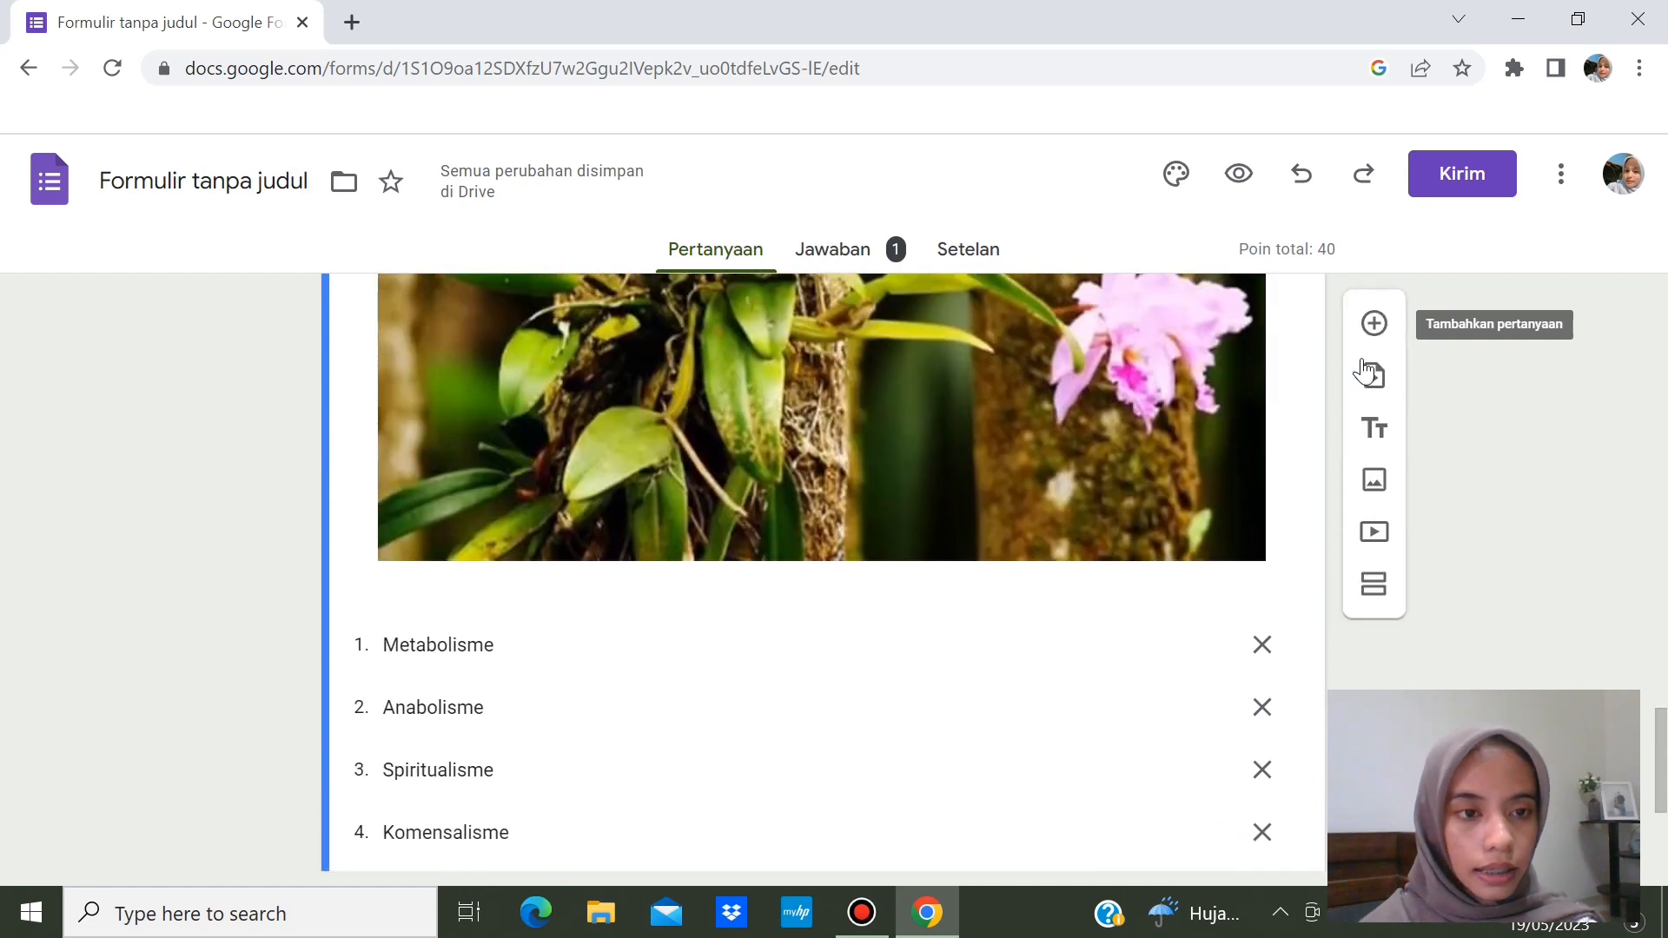
left_click(1379, 326)
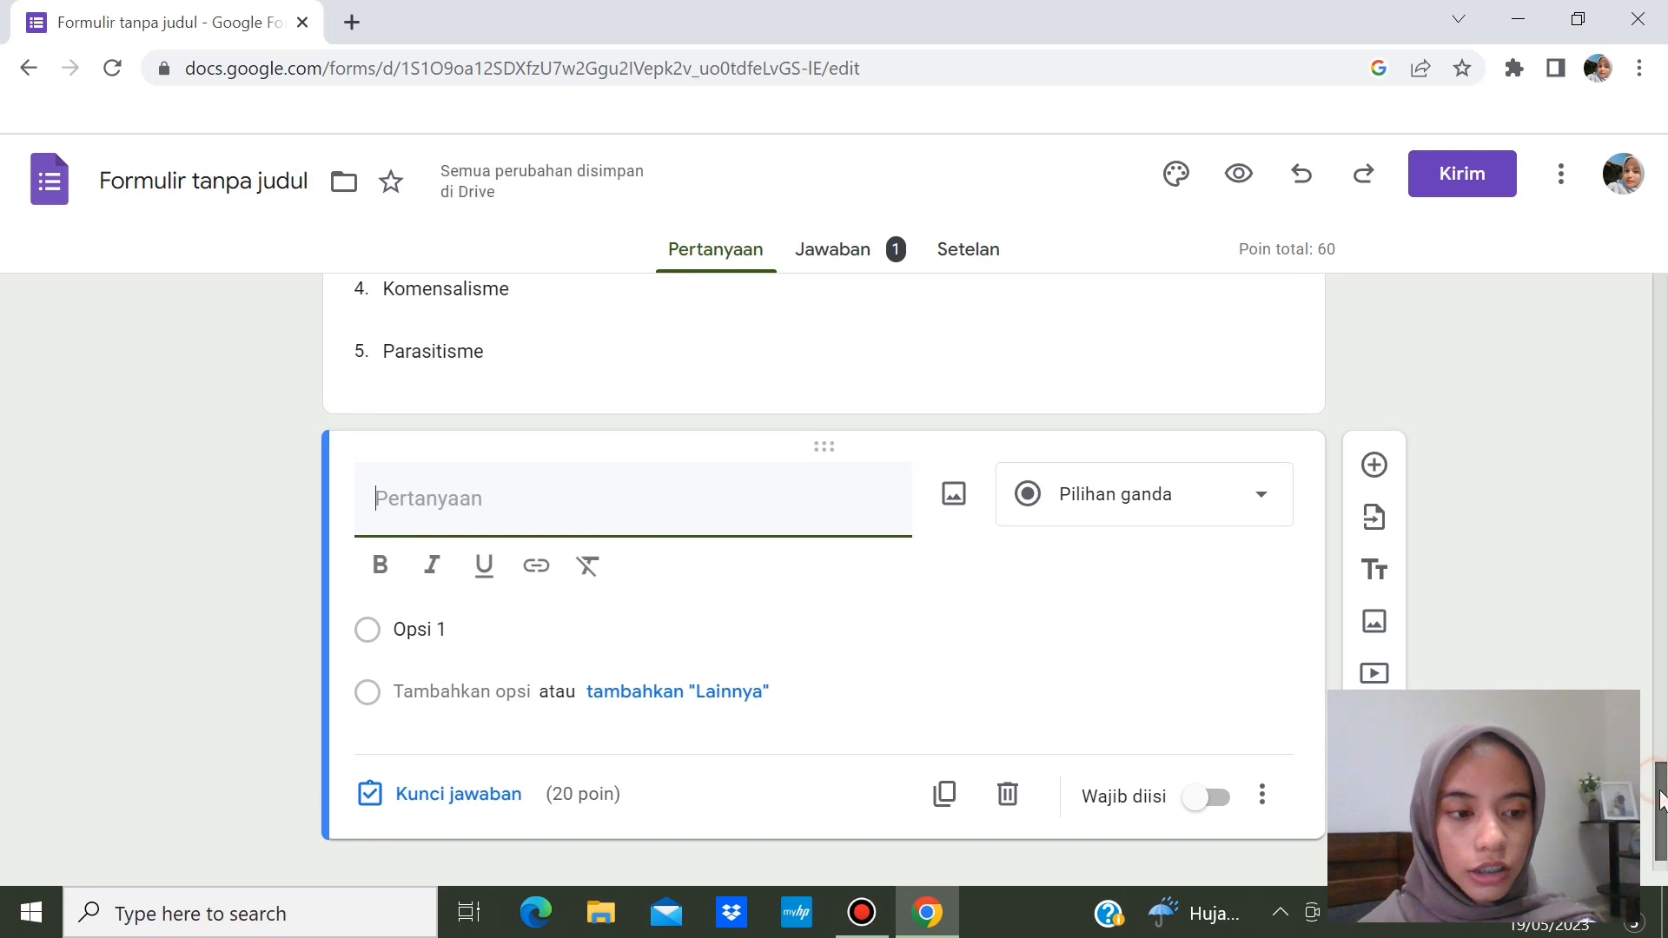
left_click(1201, 463)
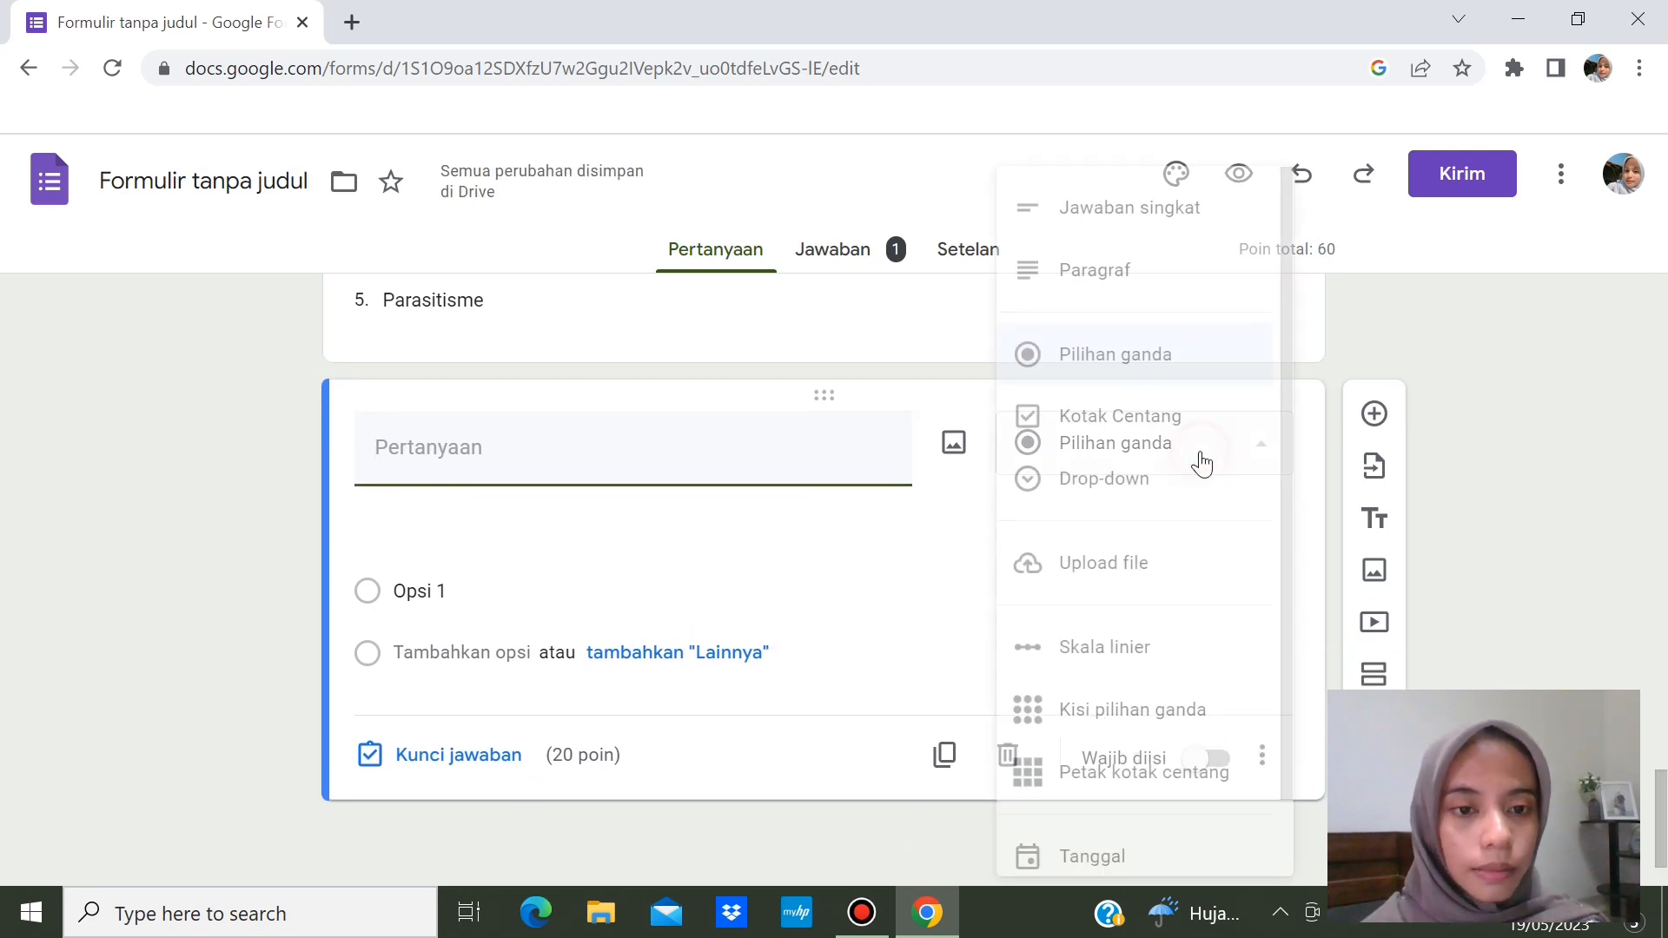
left_click(1128, 270)
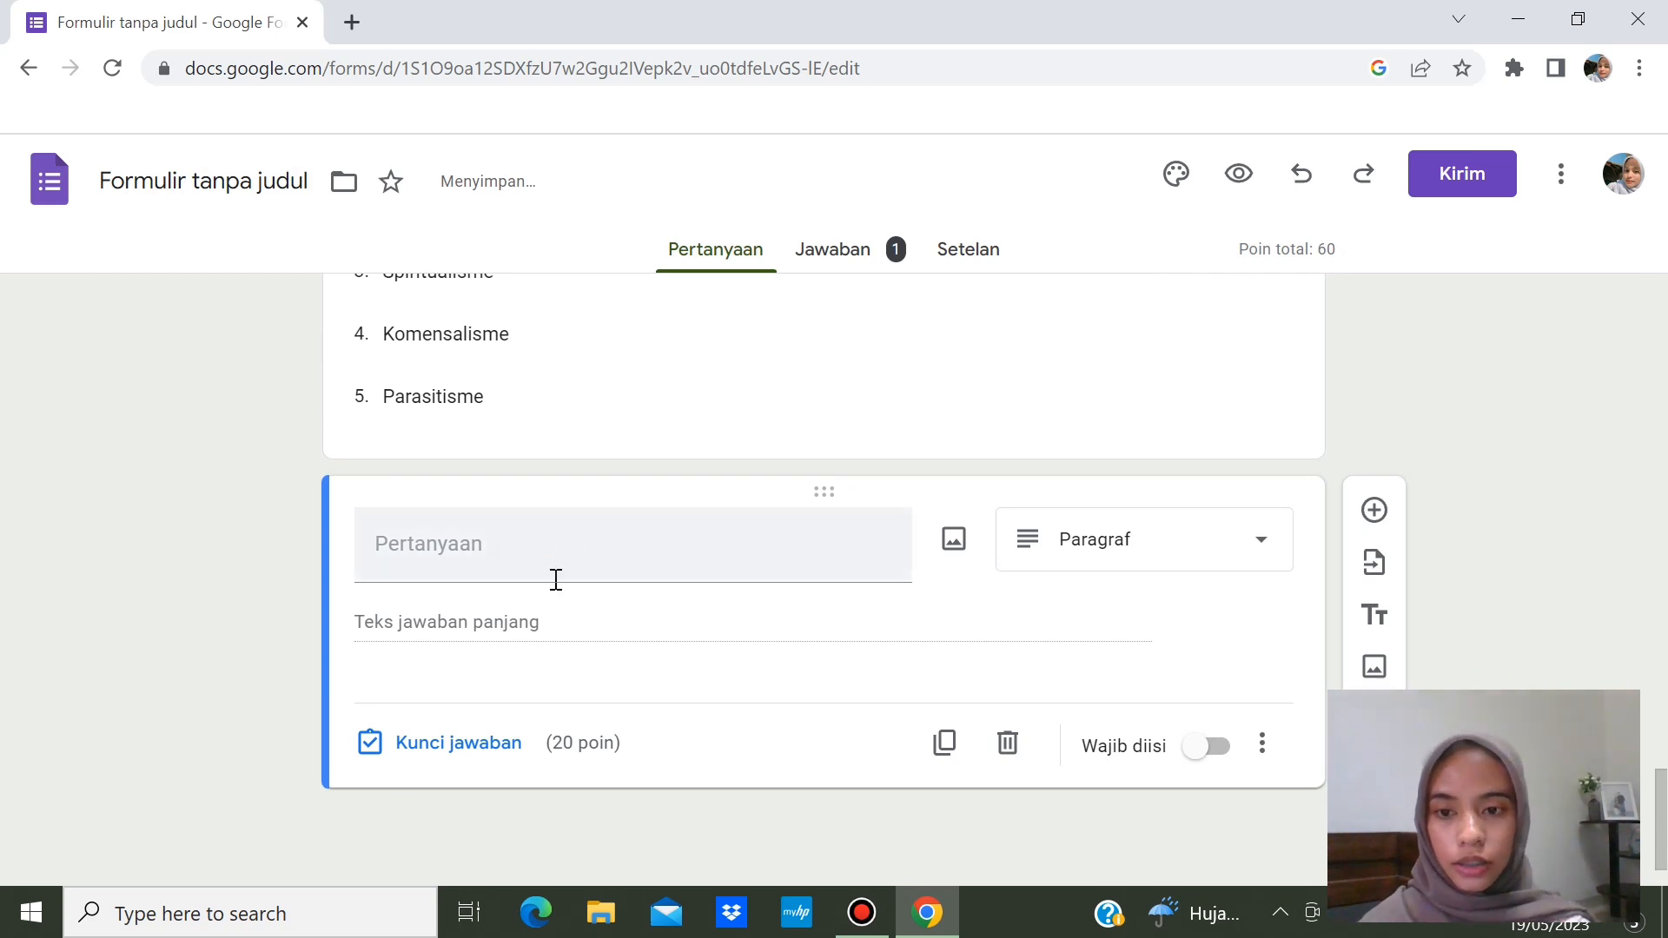
- Type the question 'Apa yang dimaksud dengan simbiosis? Jelaskan dan berikan contoh!'
left_click(564, 567)
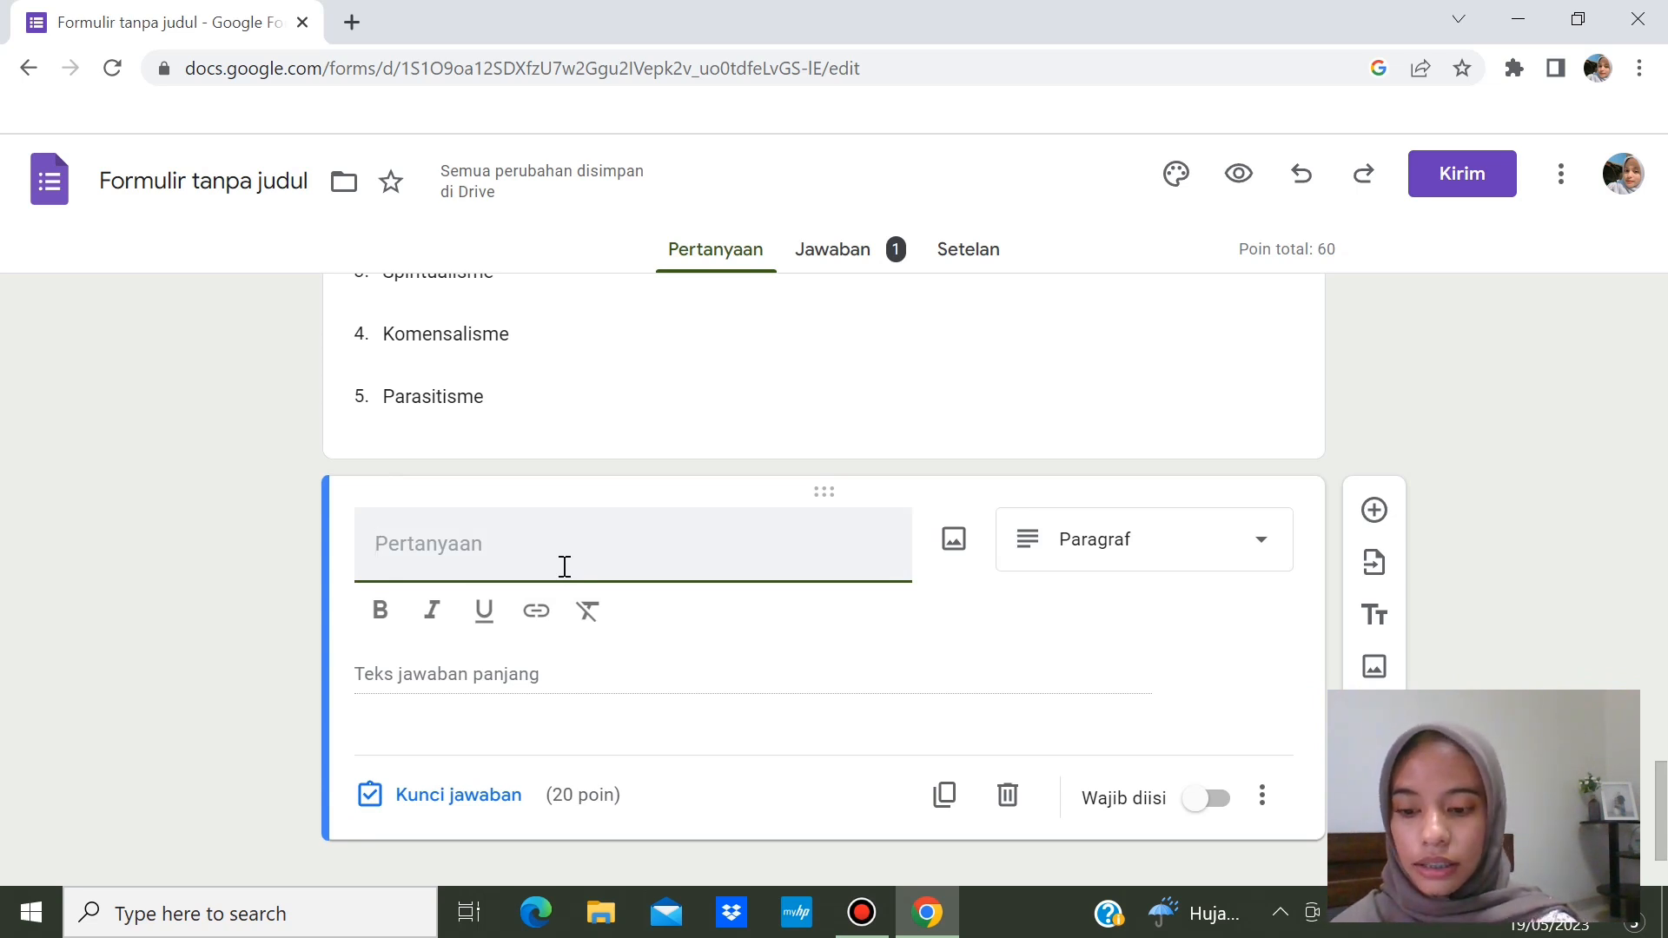
type("Aj")
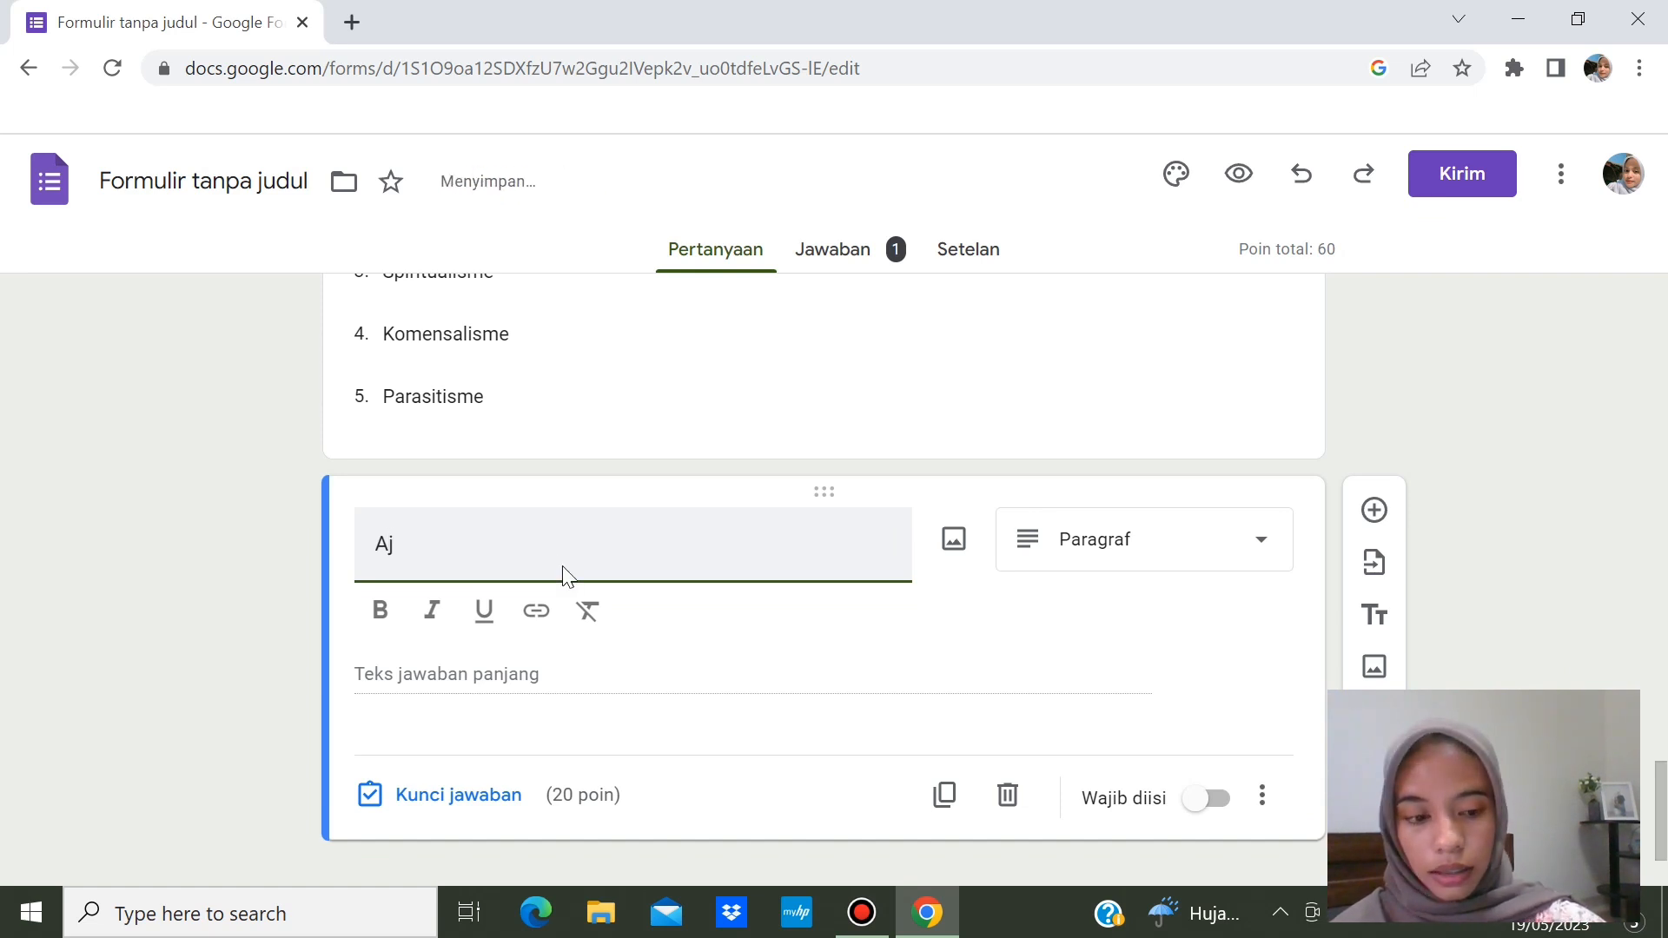
key("BackSpace")
type("pa yang dimaksud dengan si")
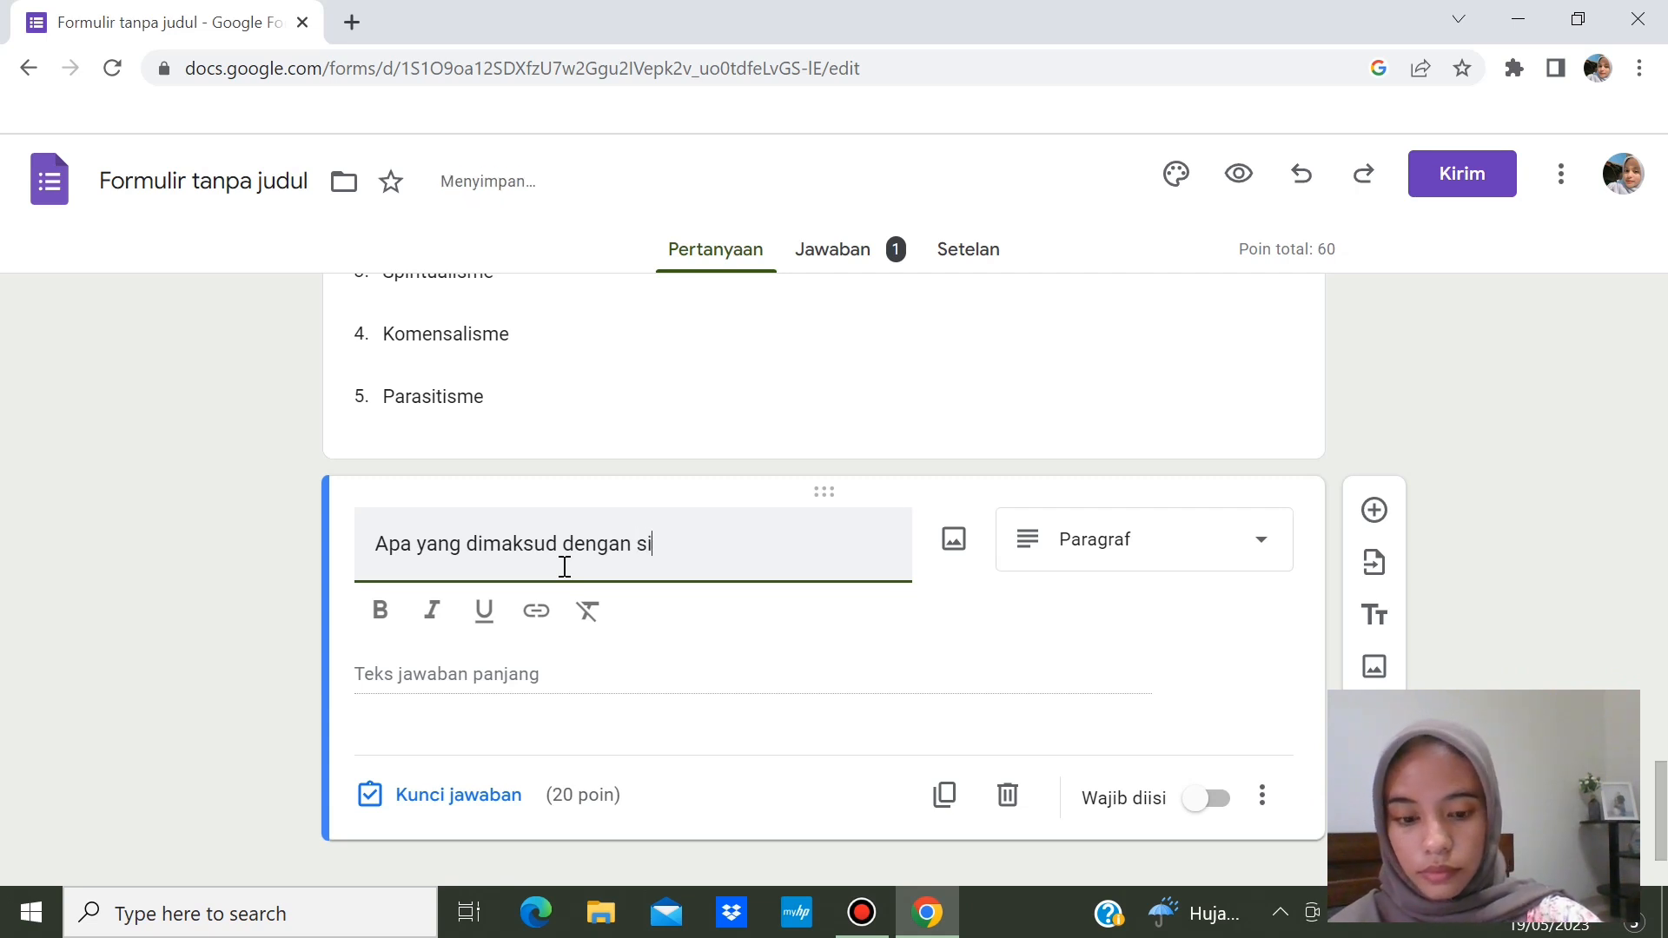
type("mbiosis? Jelaskan dan berikan contoh!")
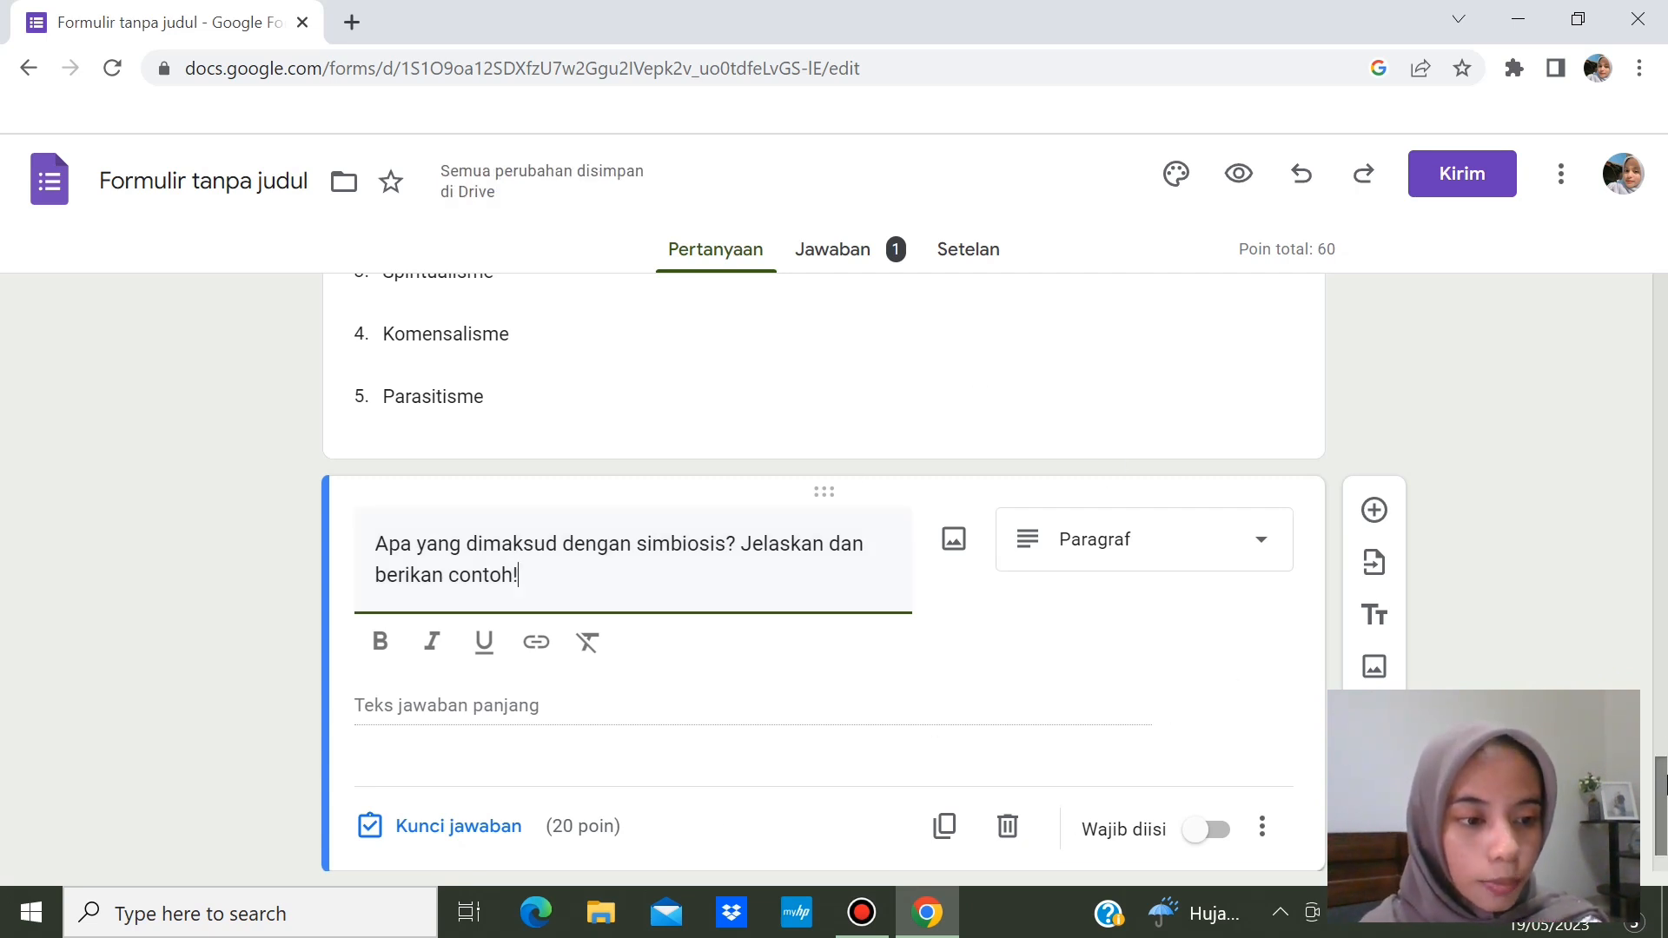
scroll(1661, 808, "down", 1)
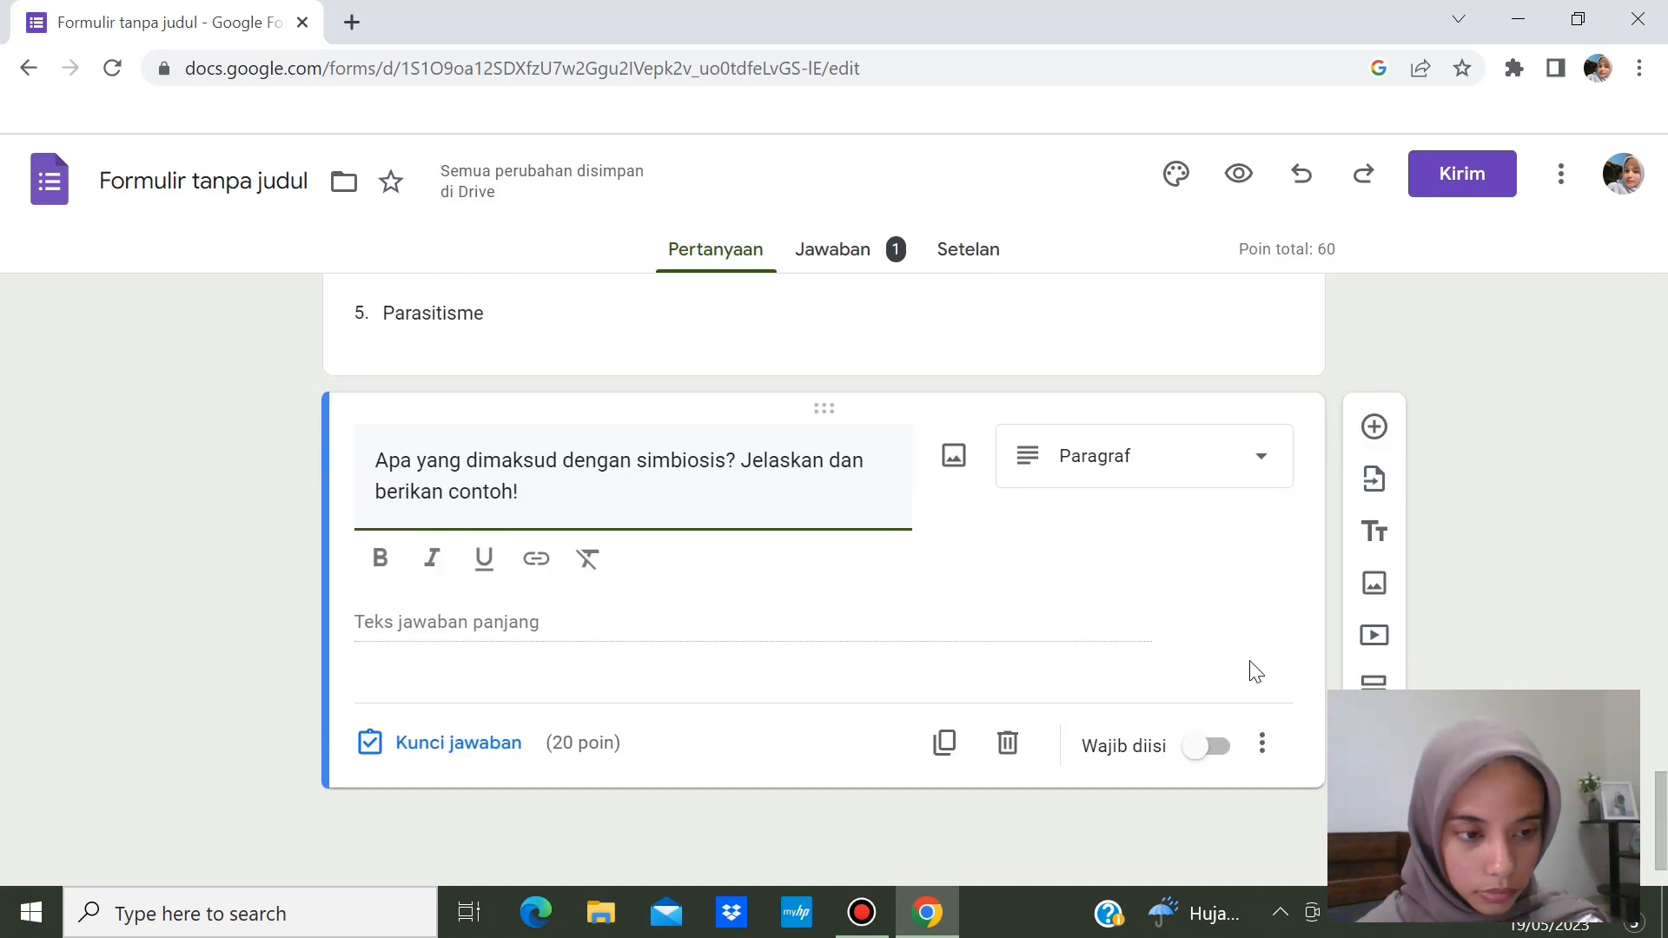
- Make the question required and save the feedback 'Simbiosis adalah hubungan antar makhluk hidup'
left_click(1215, 756)
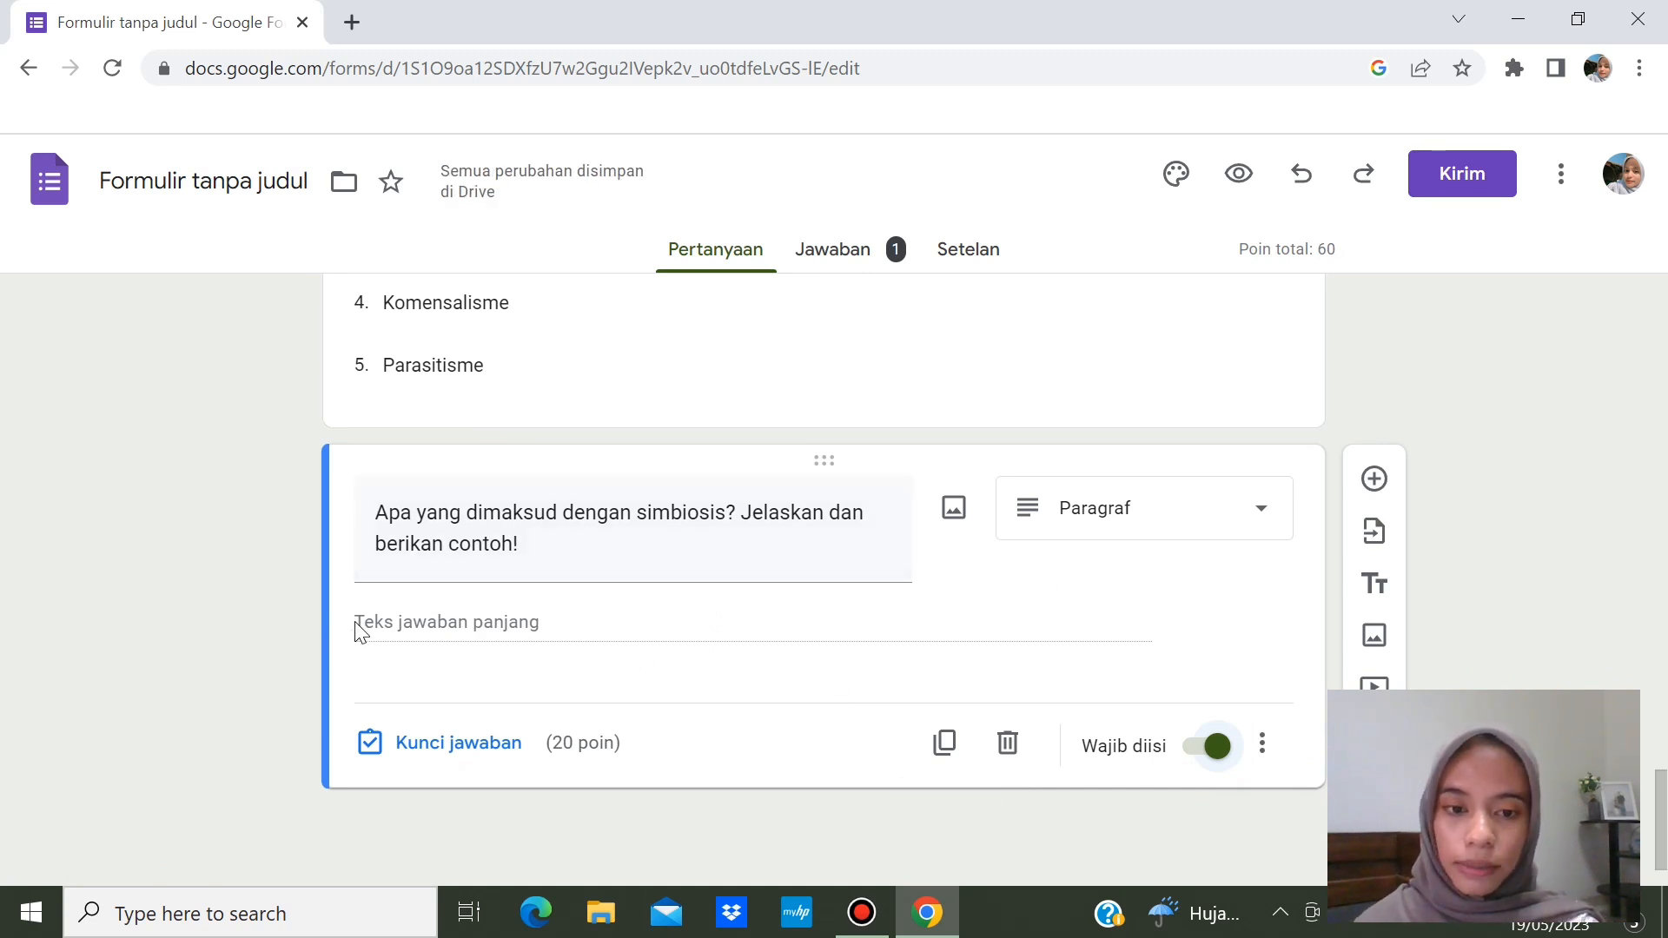
left_click(458, 743)
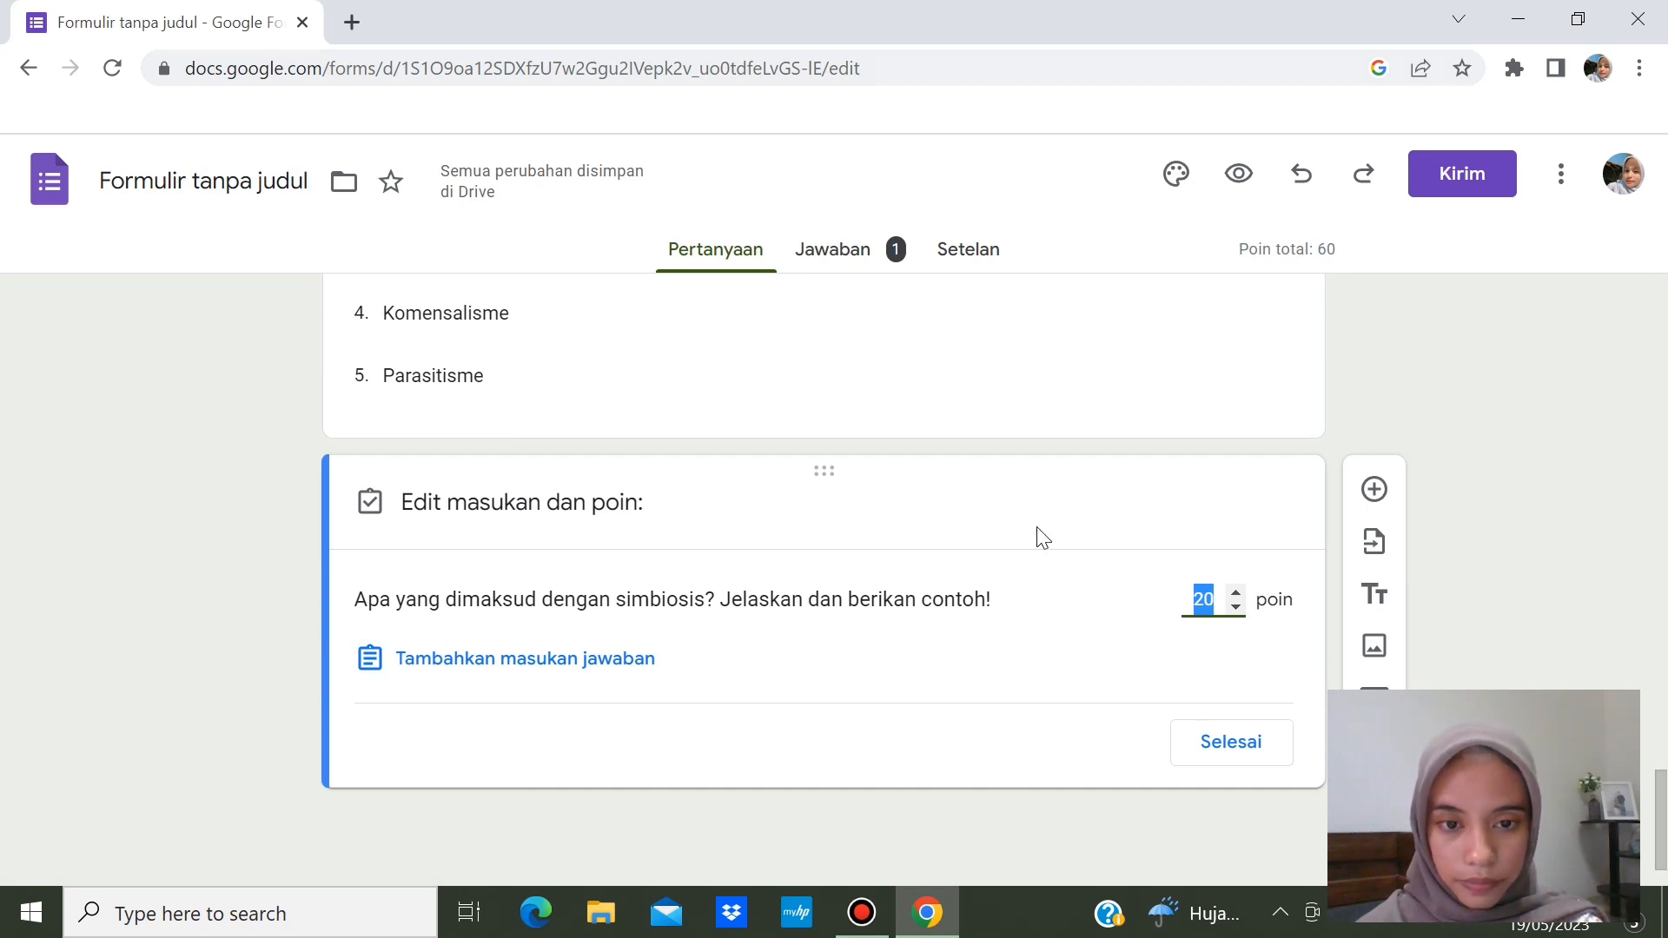
left_click(643, 668)
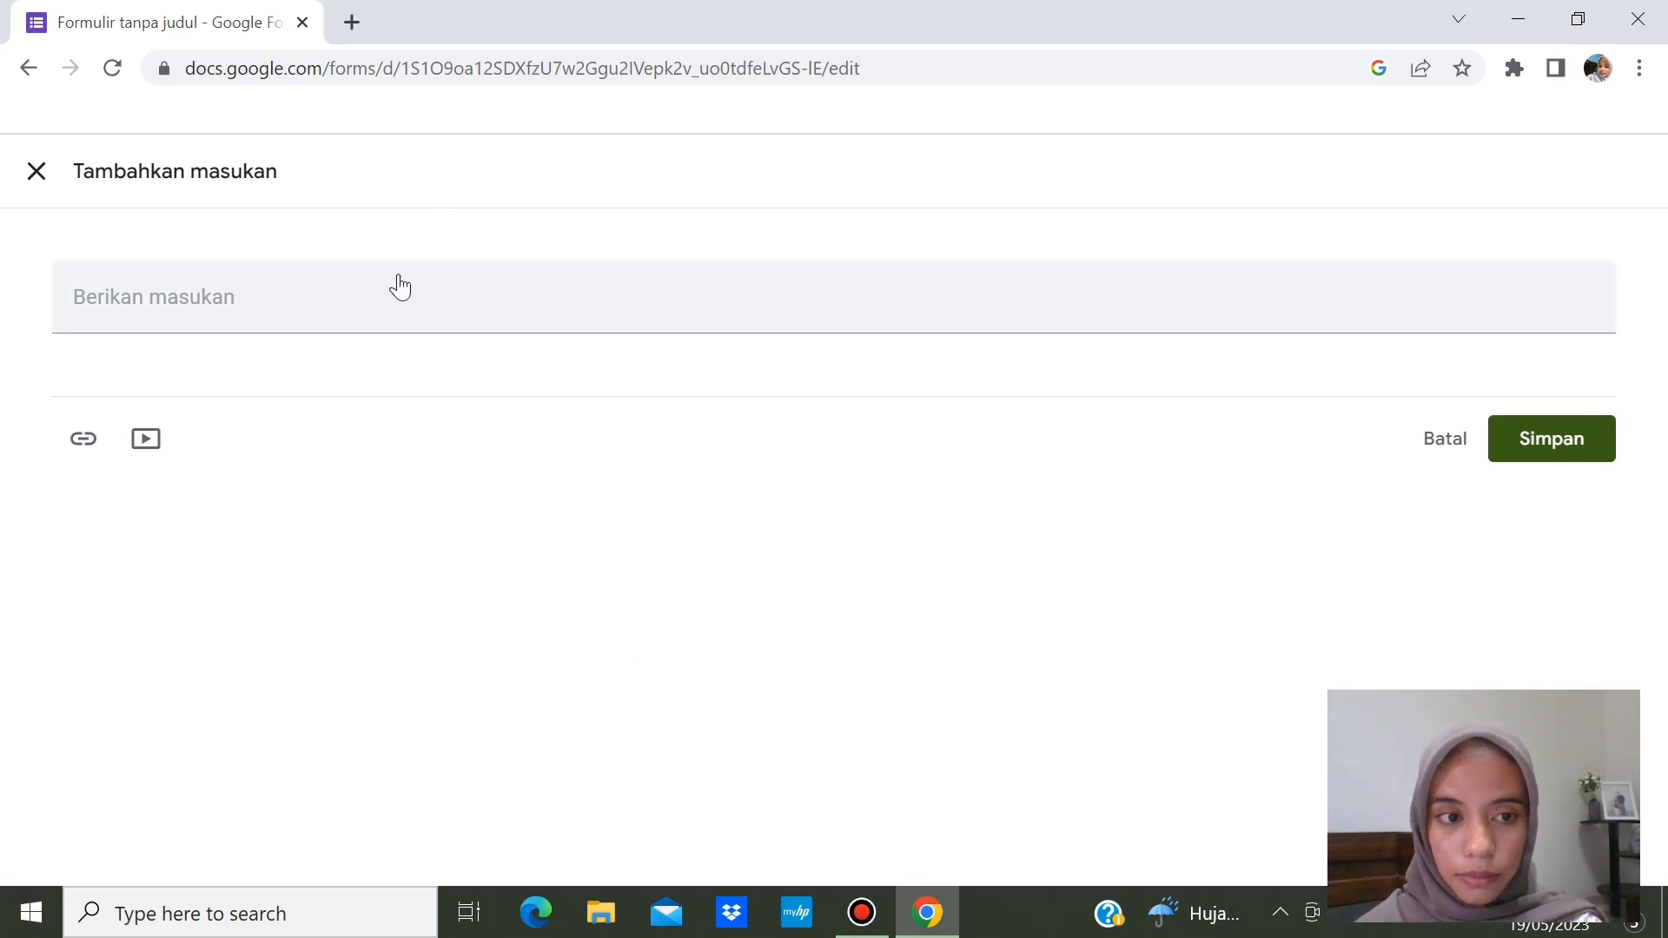
left_click(437, 310)
type("Simbiosis adalah")
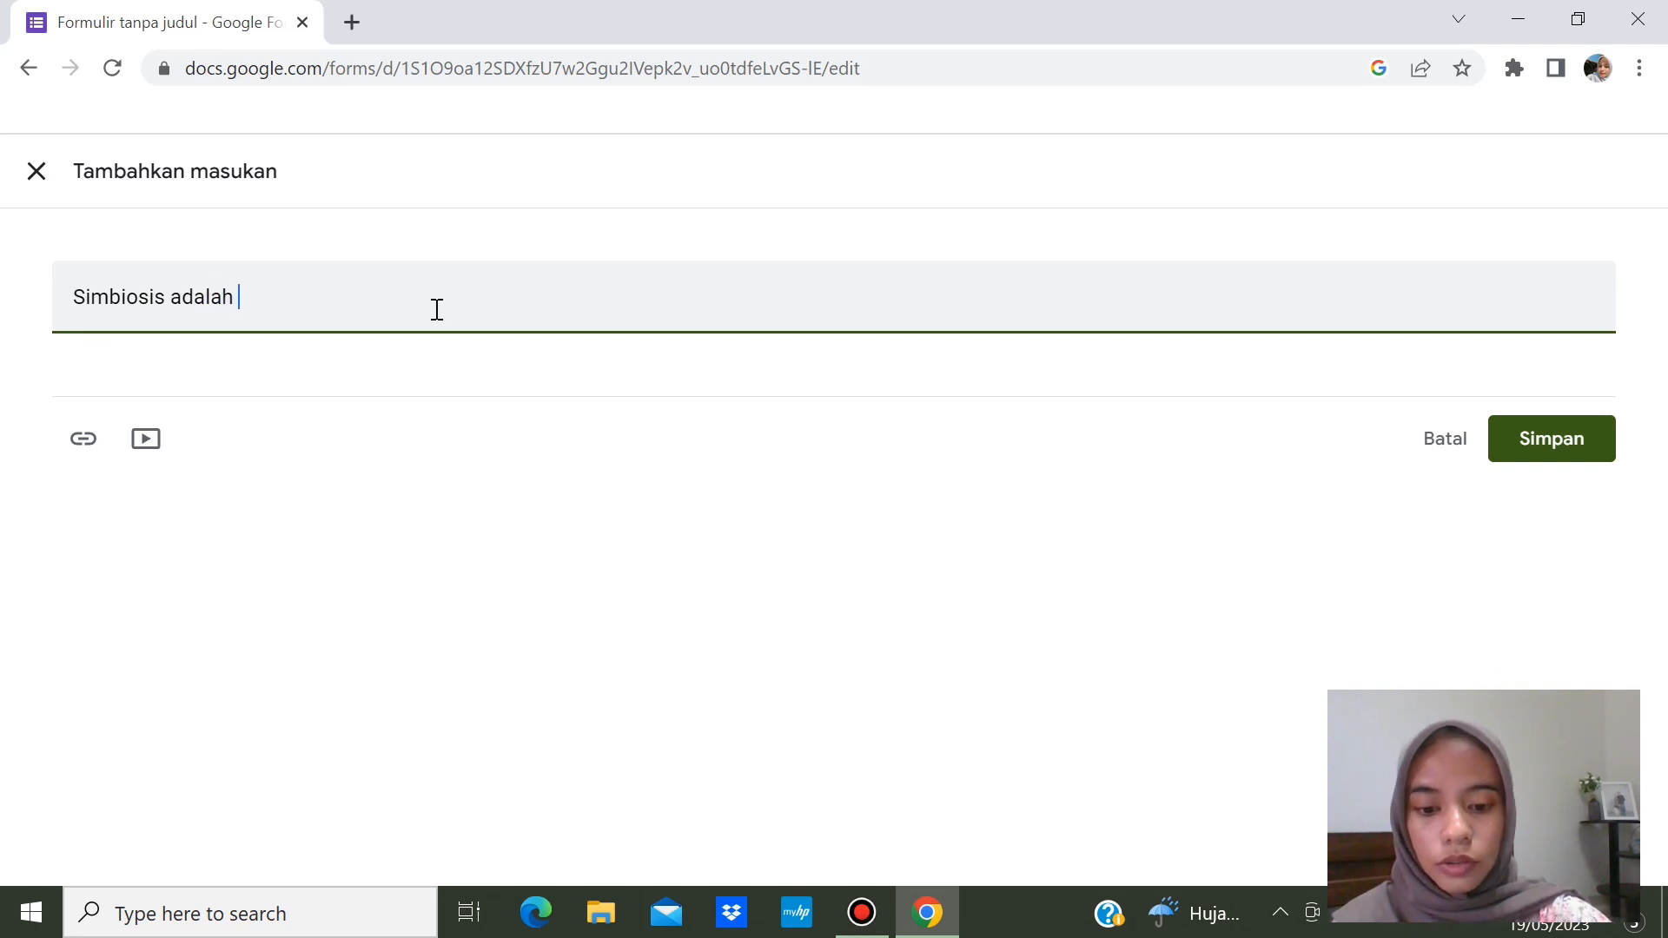
type("hubungan antar mak")
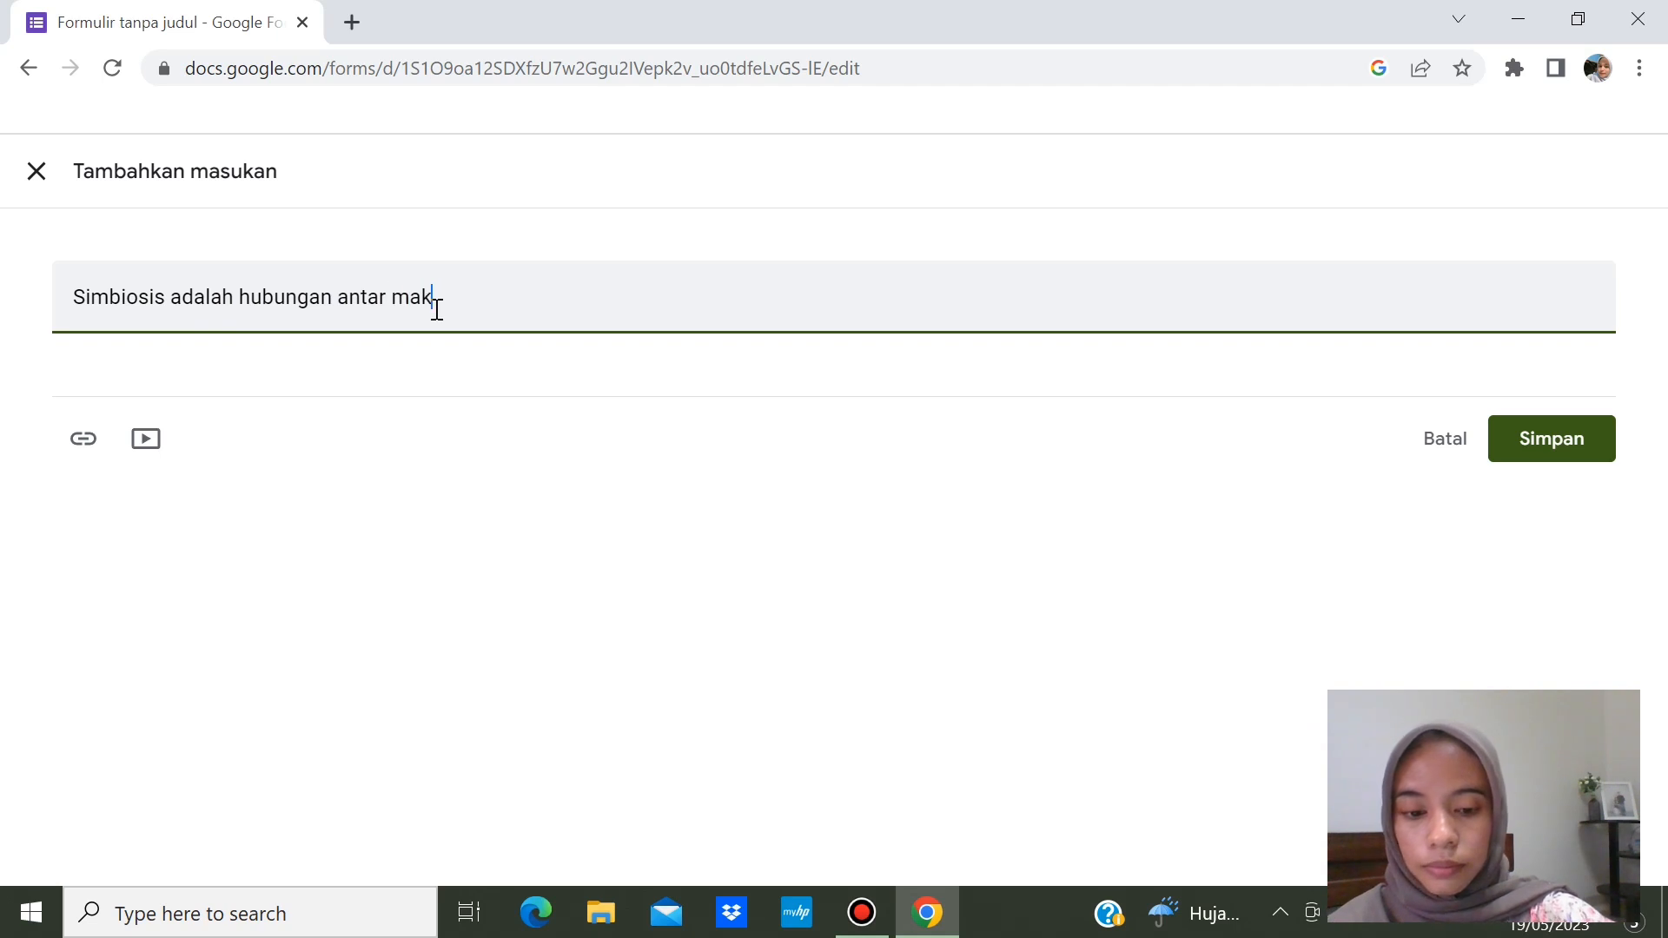
type("hluk hidup")
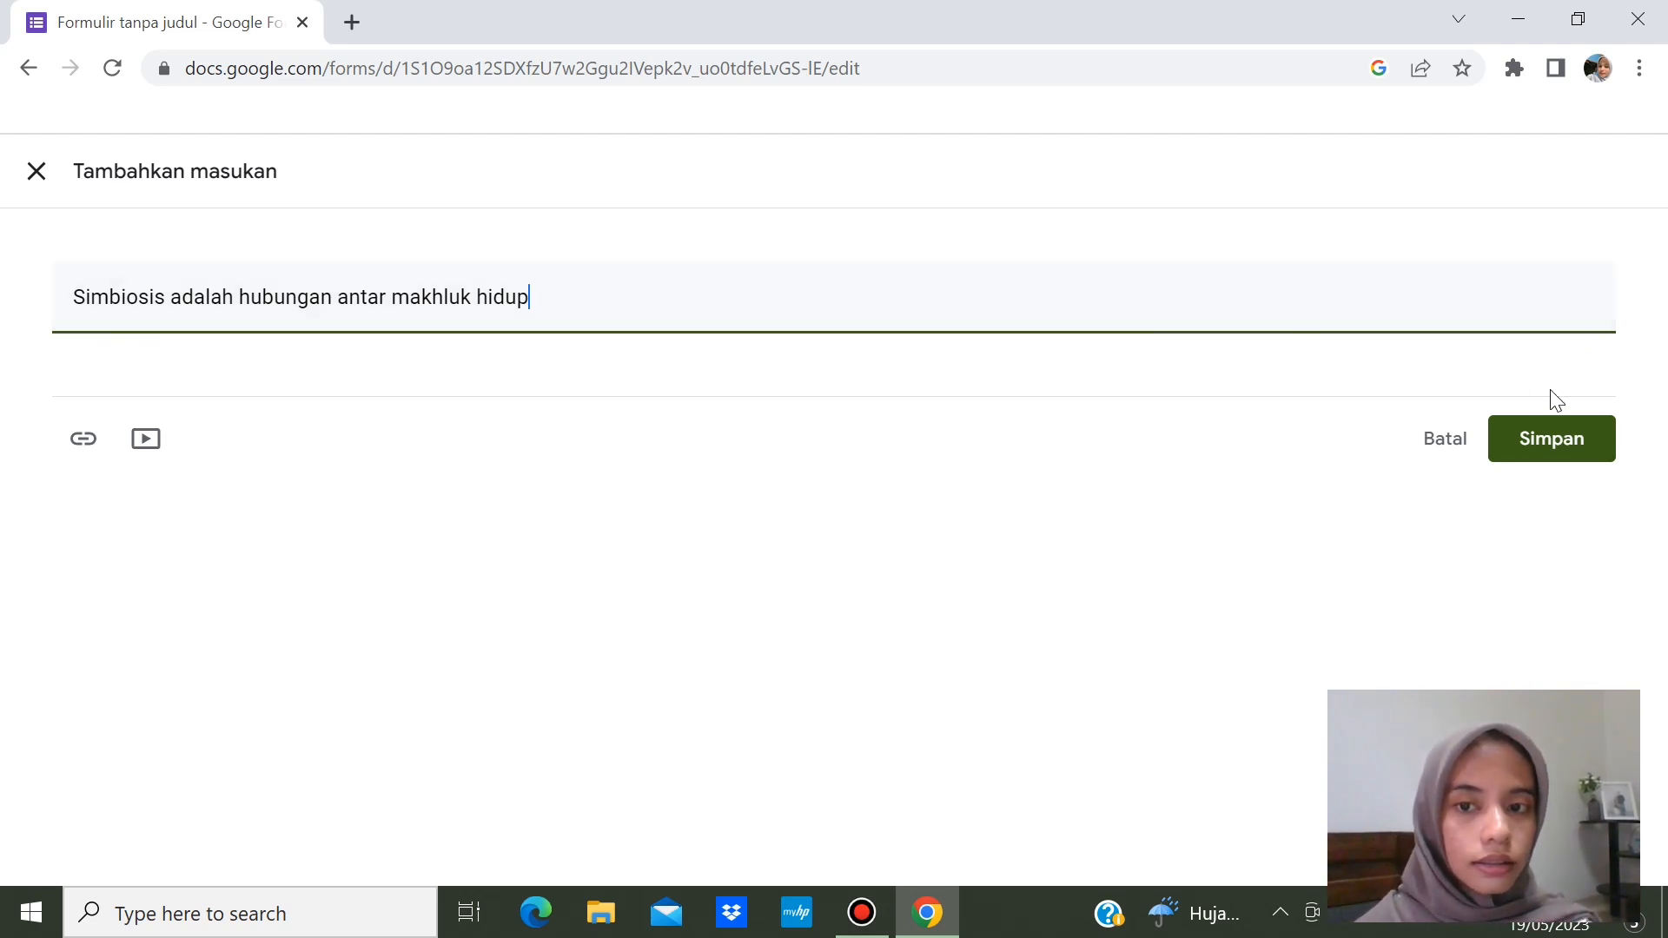
left_click(1562, 446)
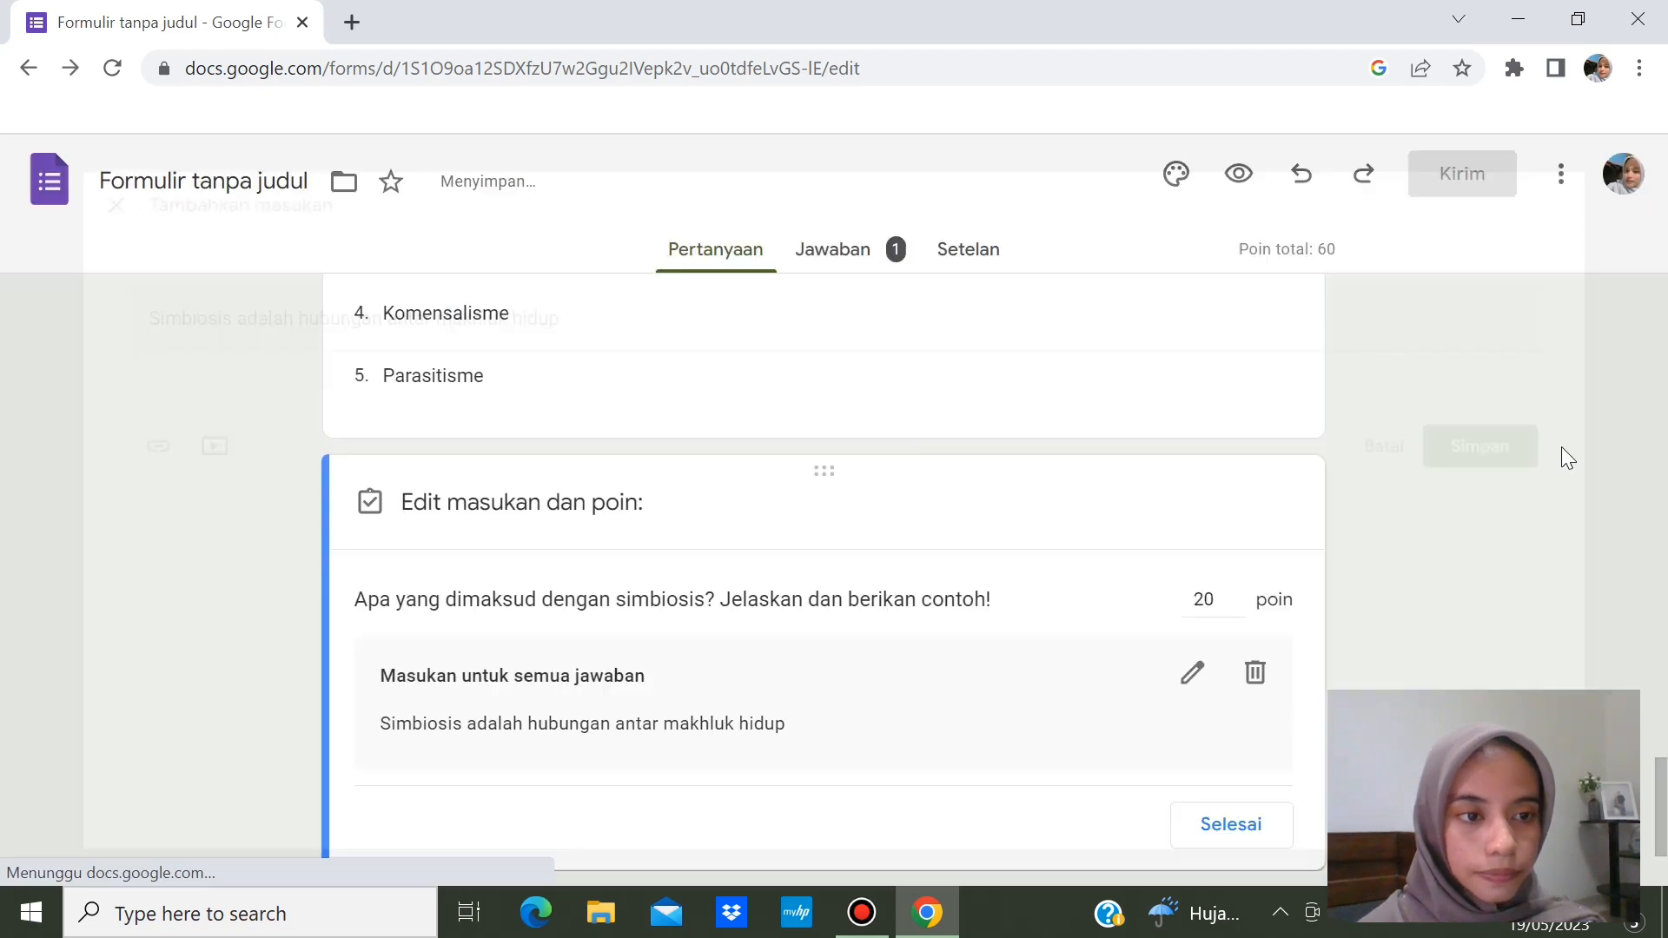
- Keep the question worth 20 points and finish the answer key
left_click(1626, 702)
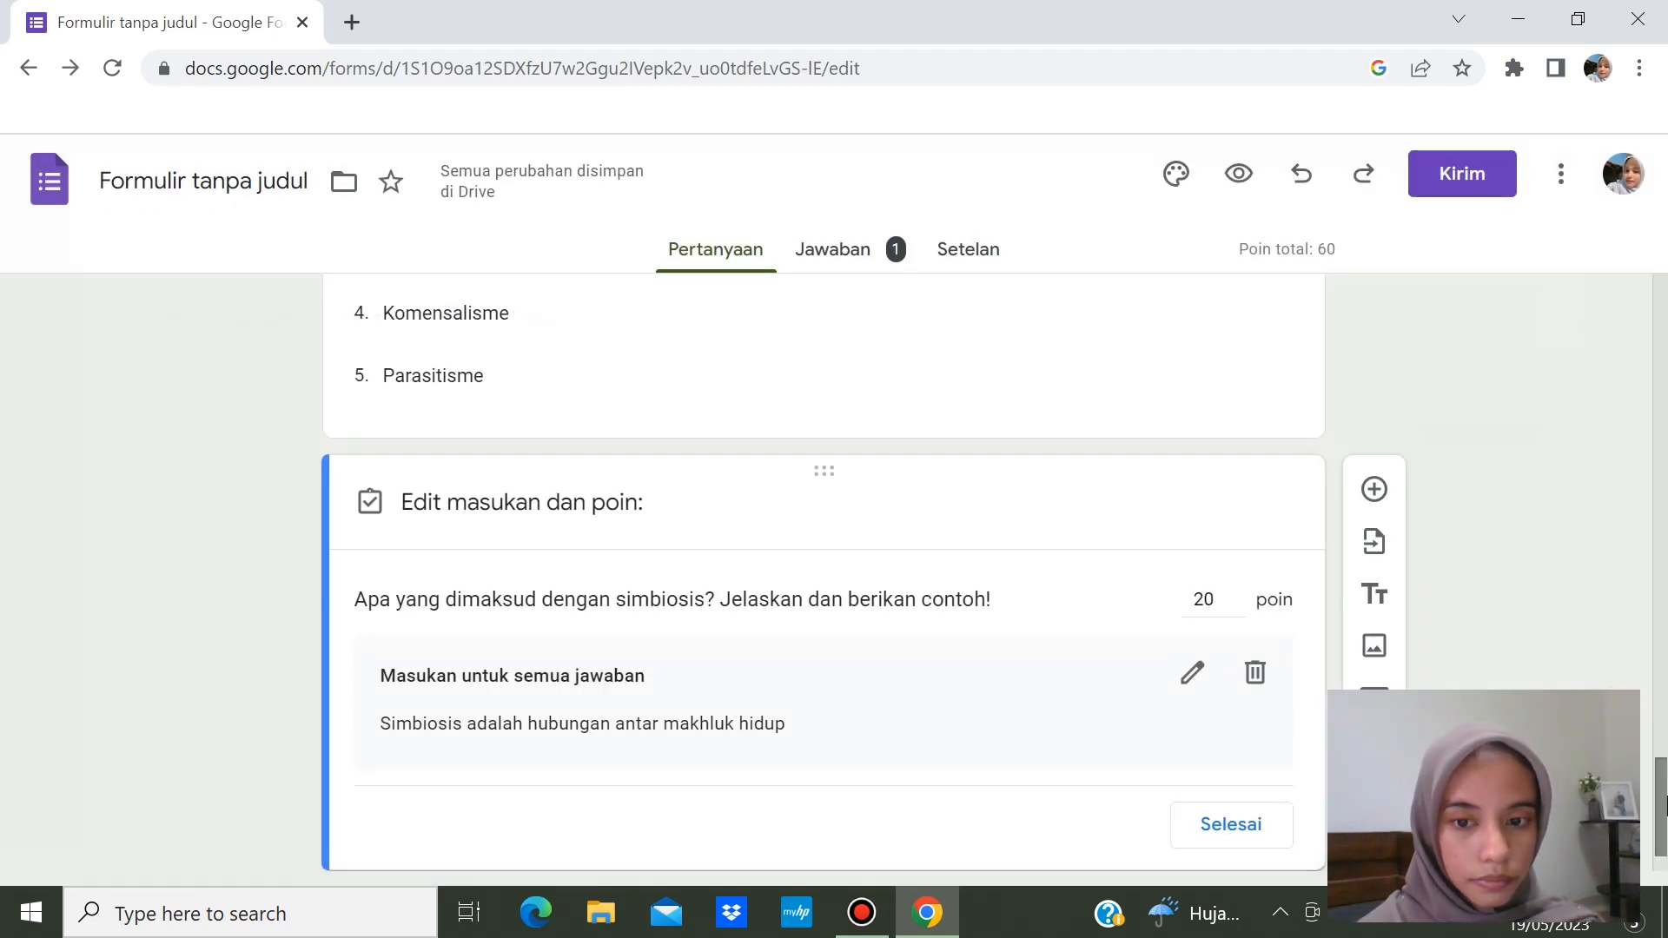
scroll(1663, 886, "down", 1)
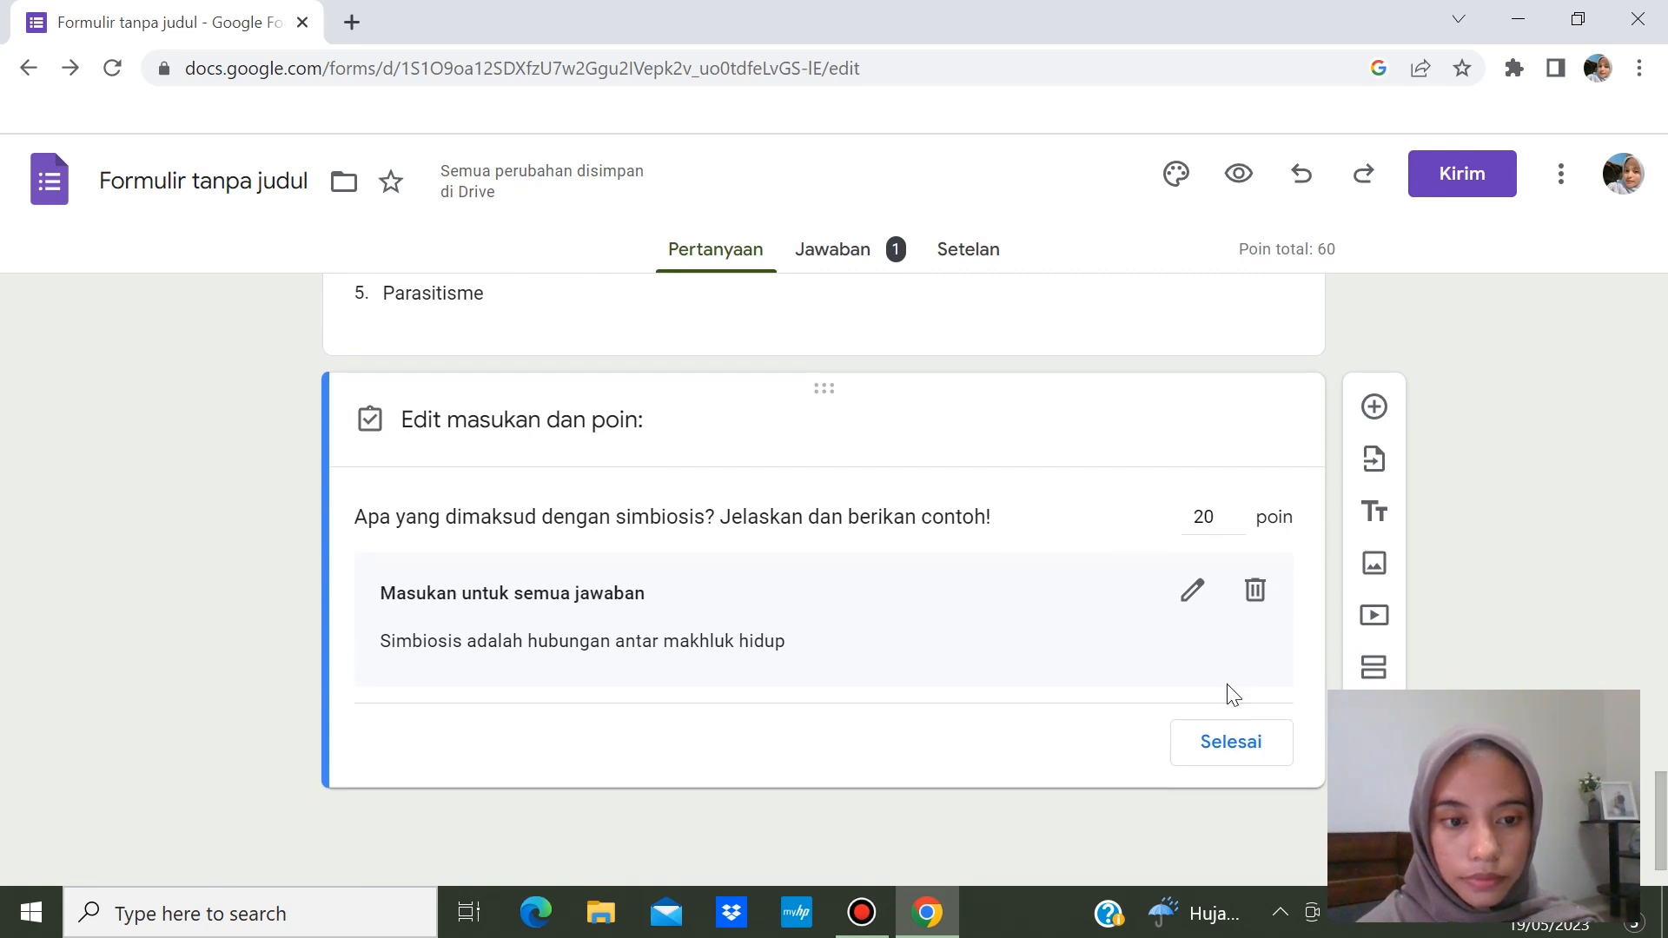
left_click(1212, 741)
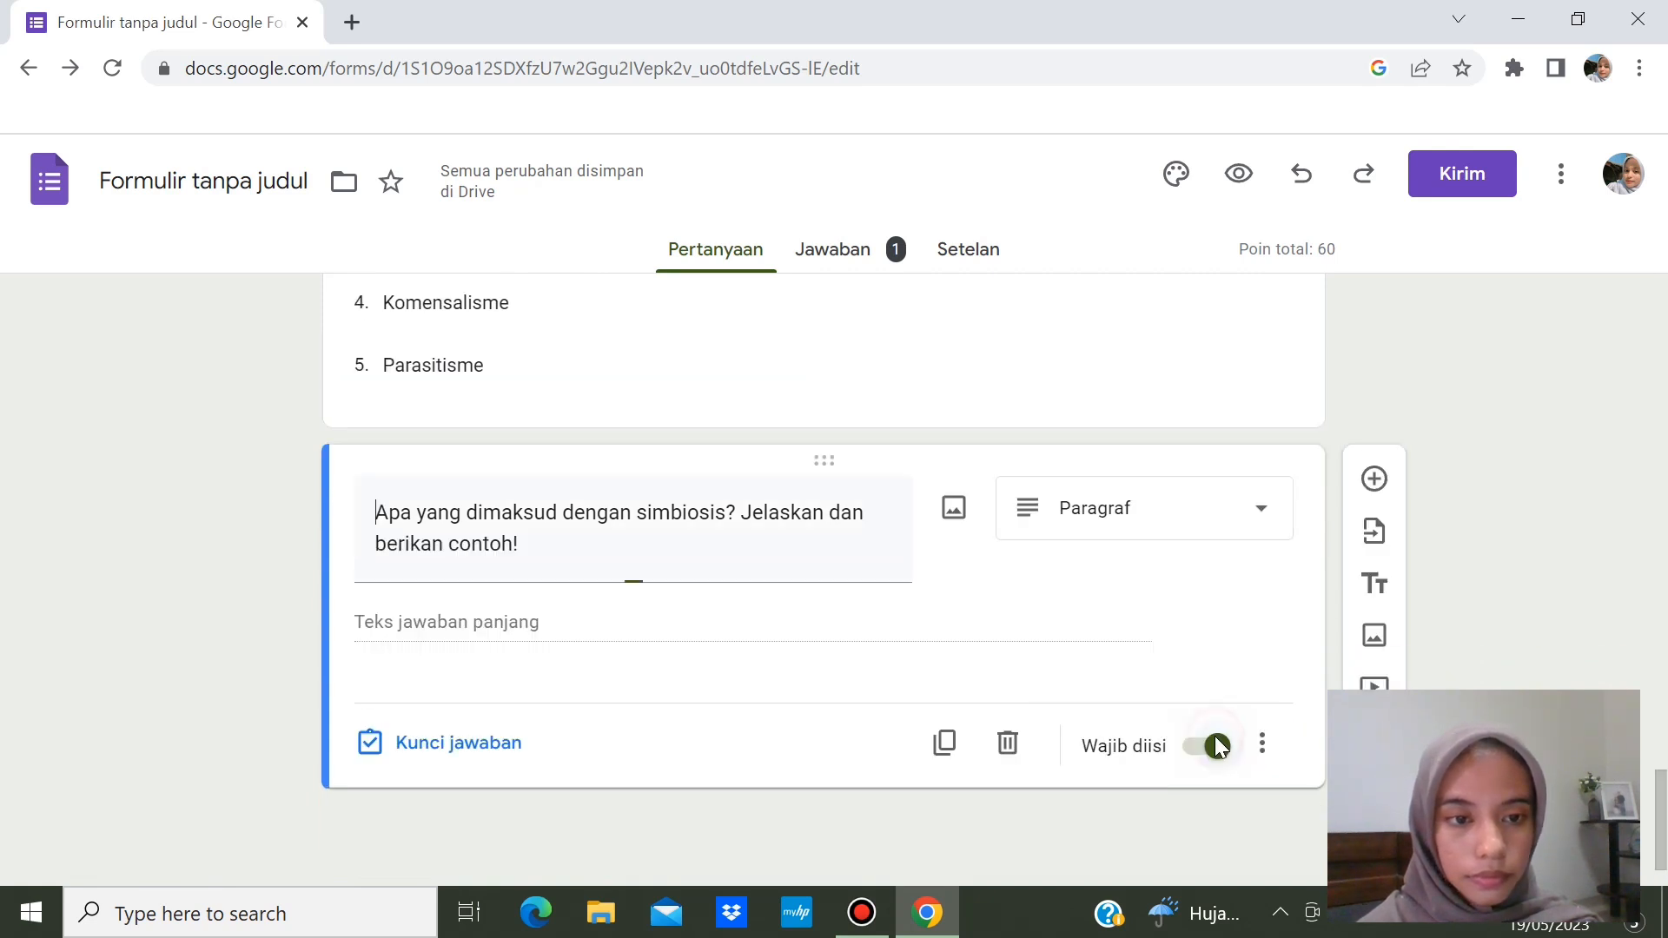
- Add a Kotak Centang question titled 'Di bawah ini yang termasuk simbiosis parasitisme adalah....'
left_click(1374, 478)
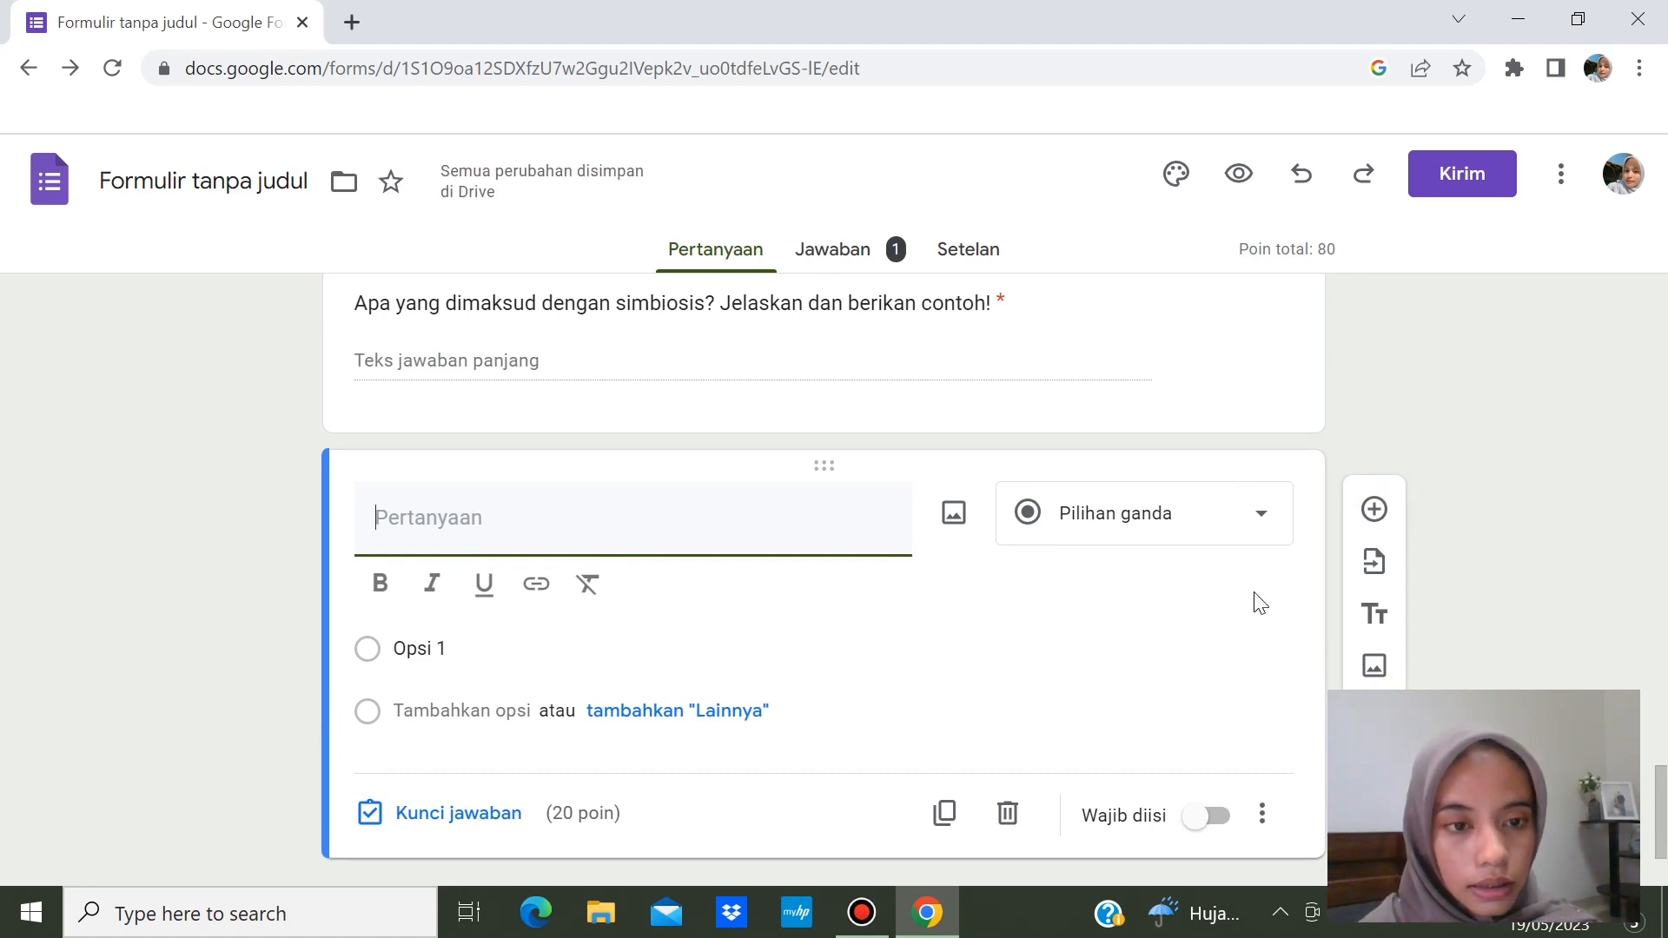
left_click(1248, 539)
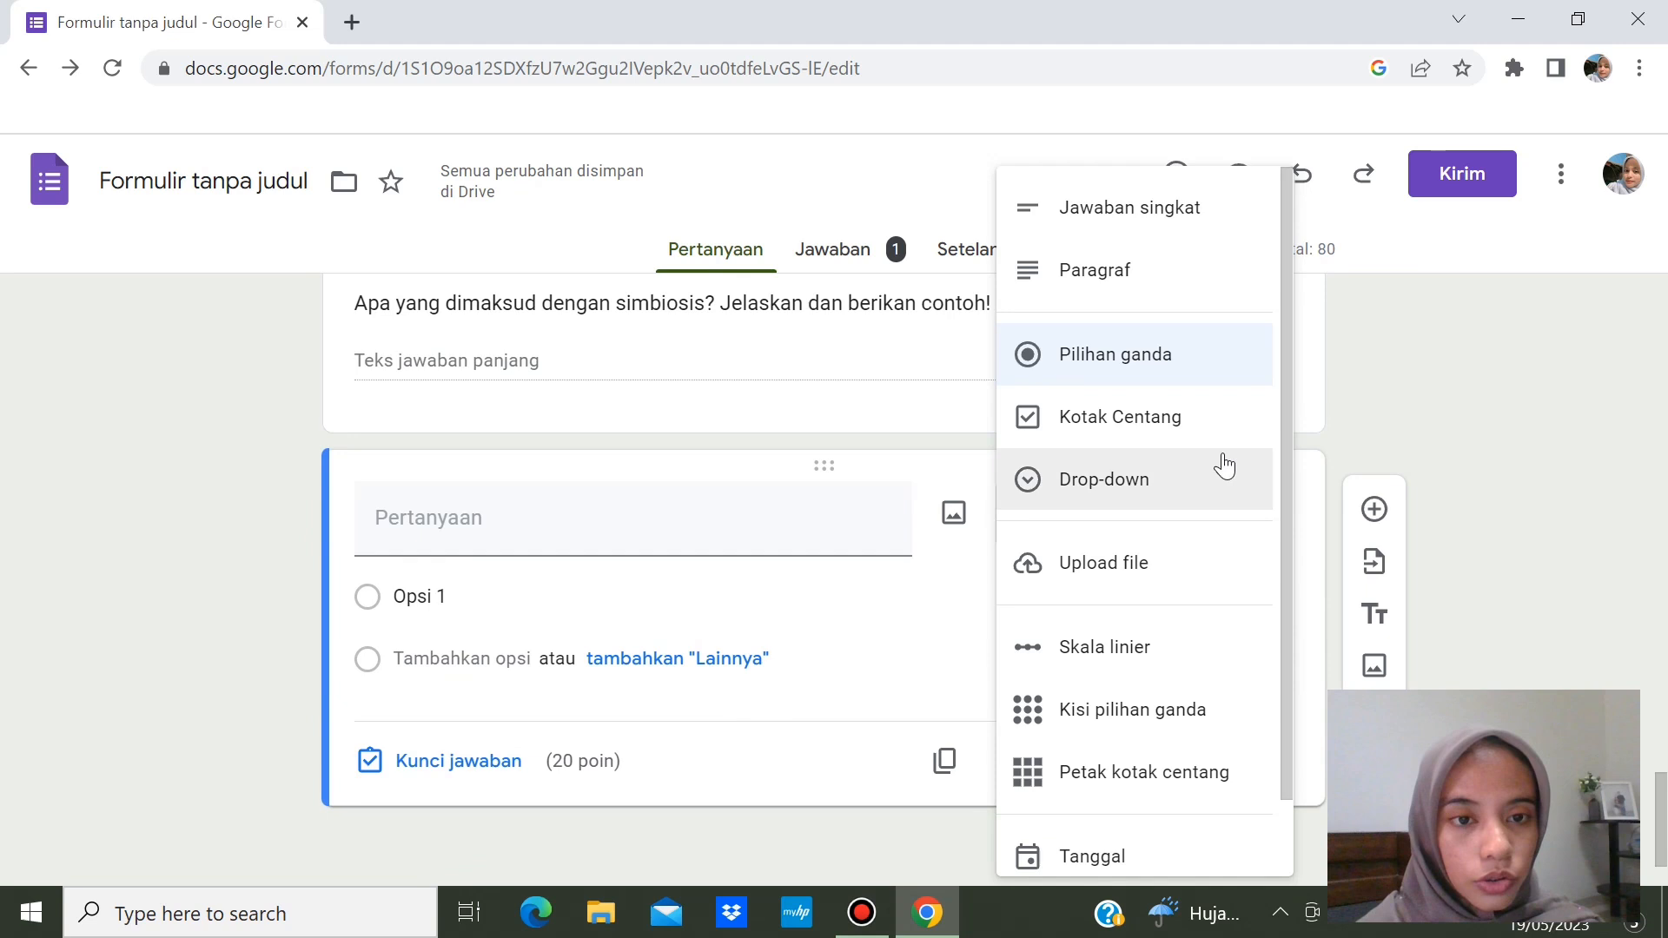
left_click(1182, 426)
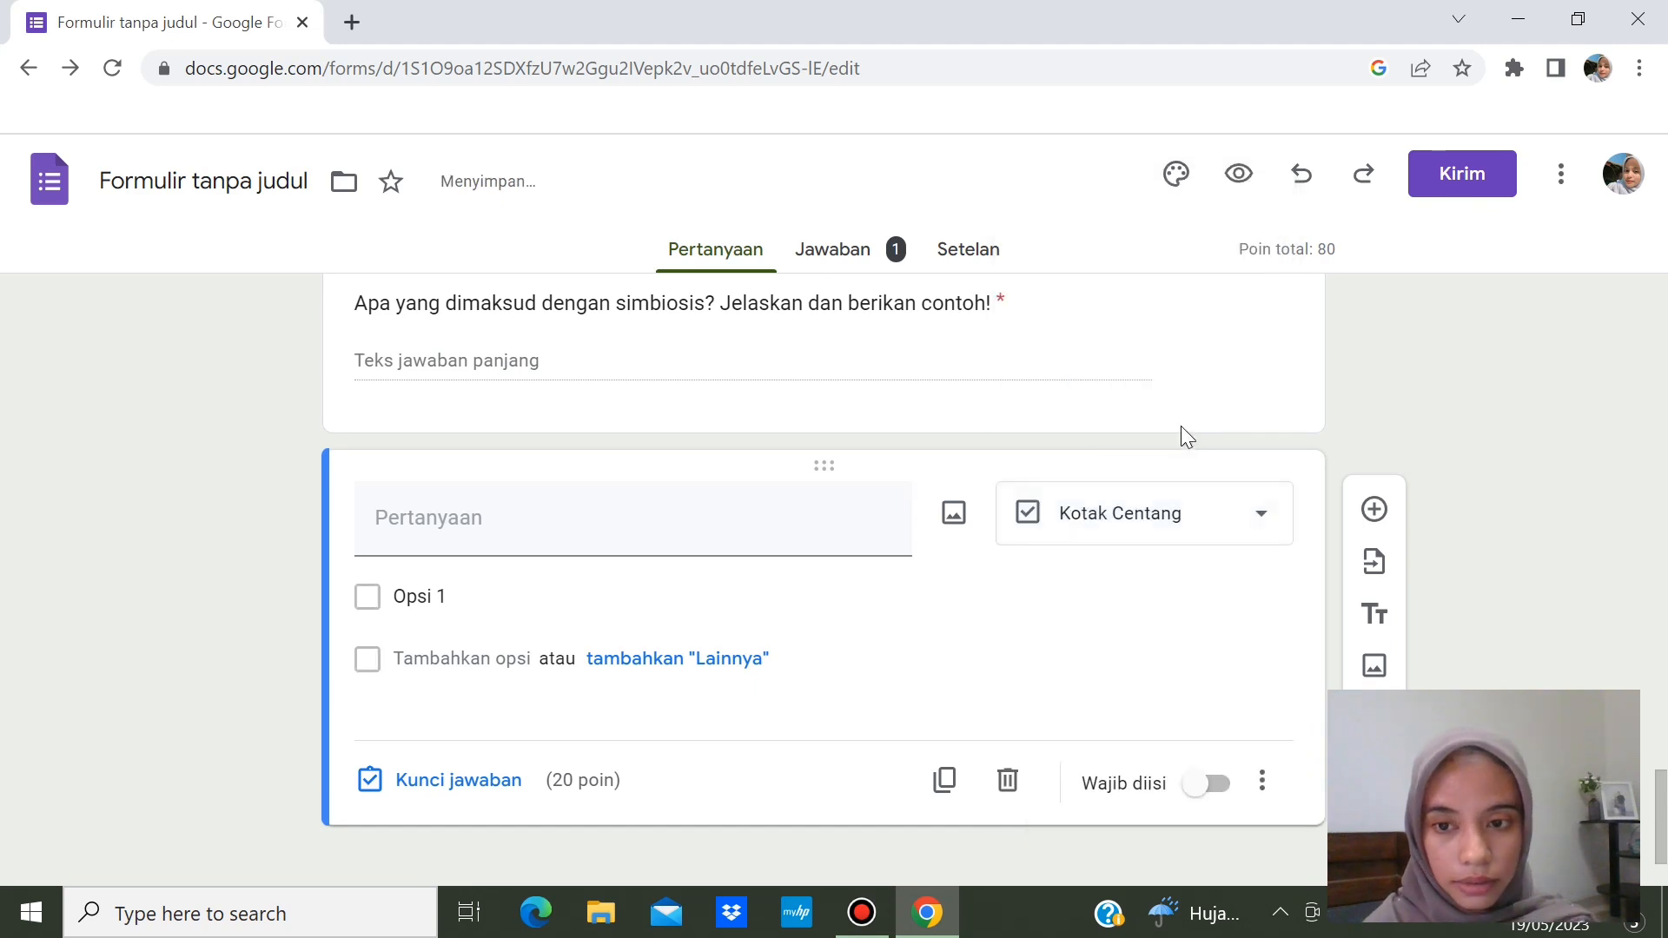
left_click(397, 525)
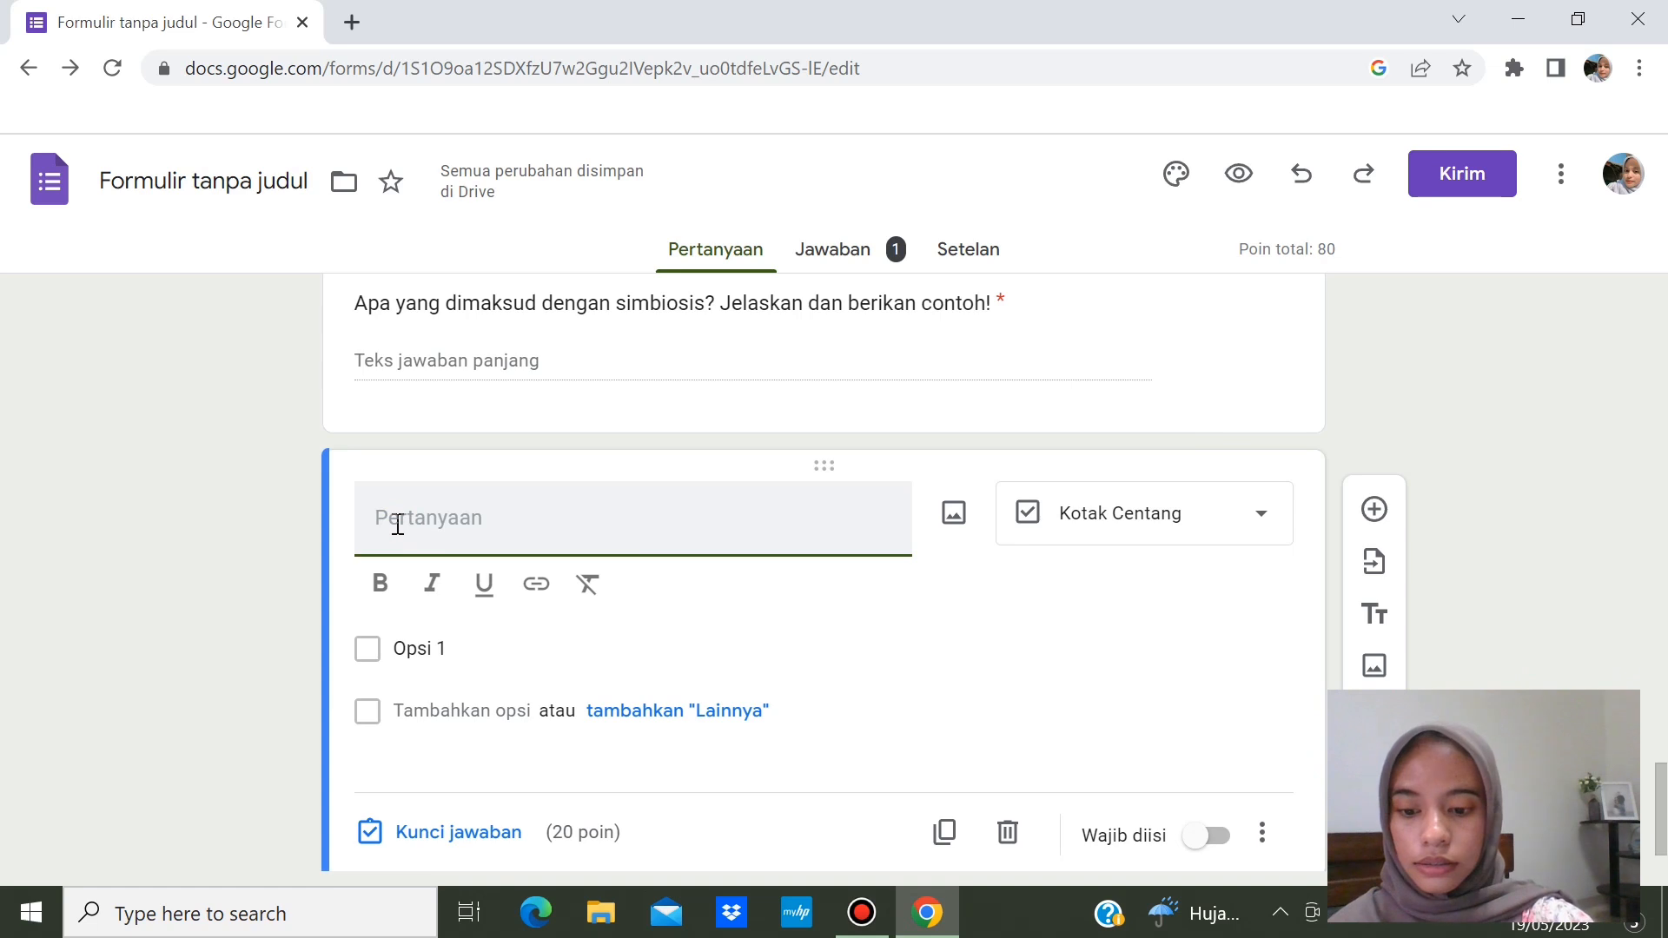
type("Dr")
type("bawah ini")
type(" yang")
type(" termasuk")
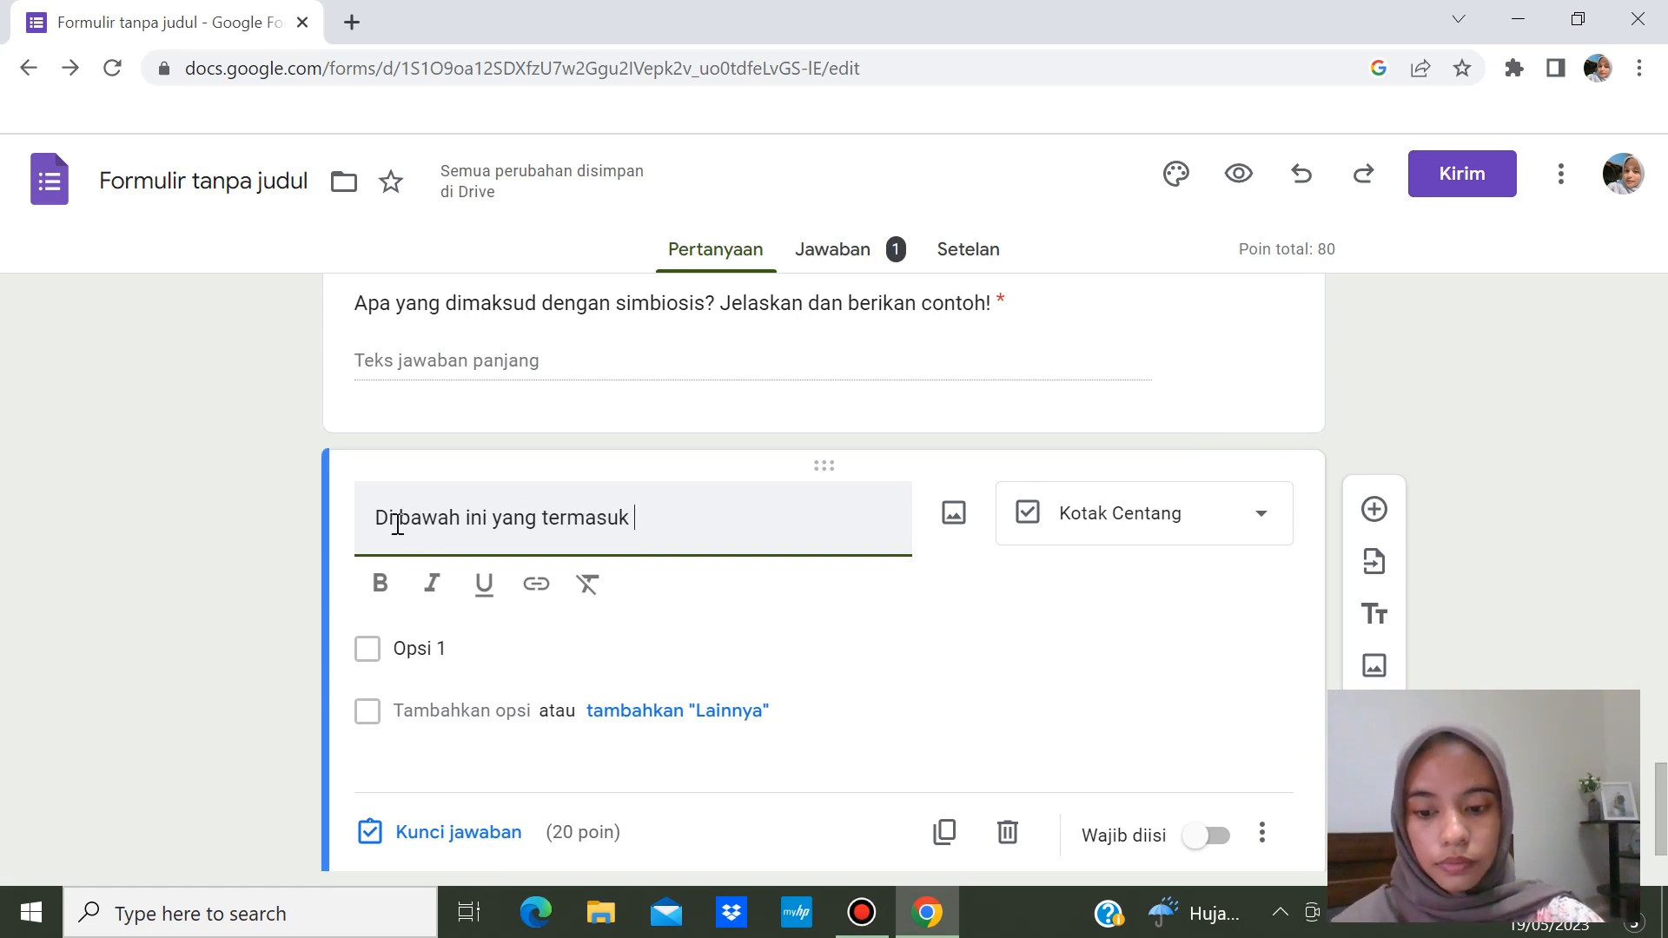
type(" simbiosis par")
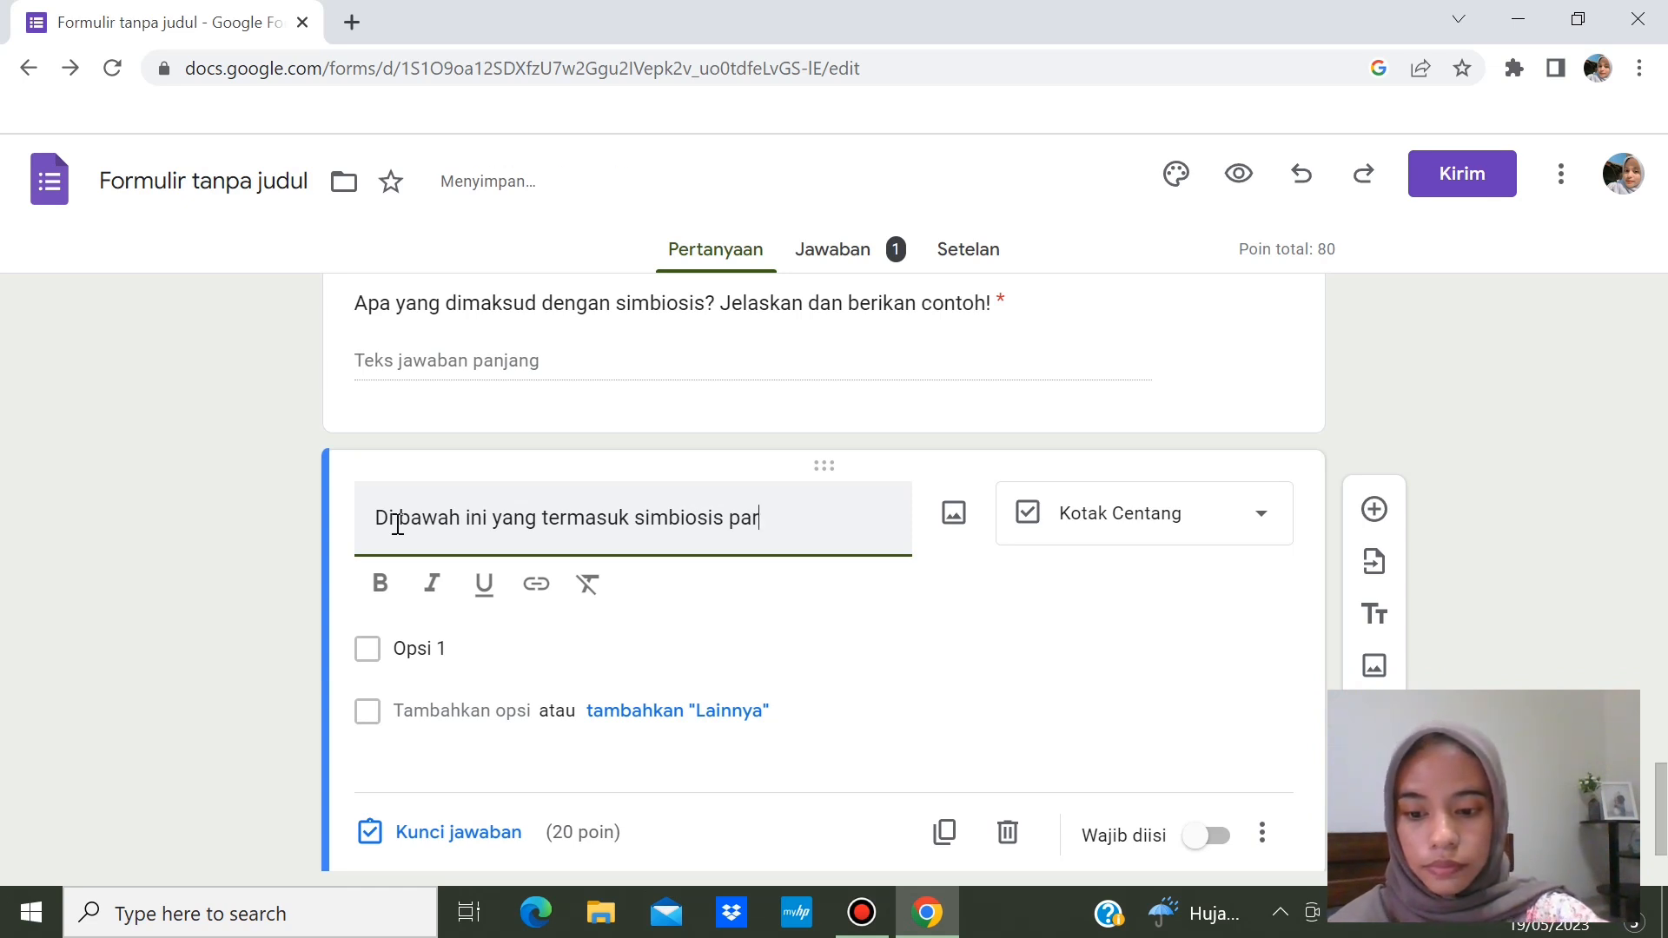
type("asitisme")
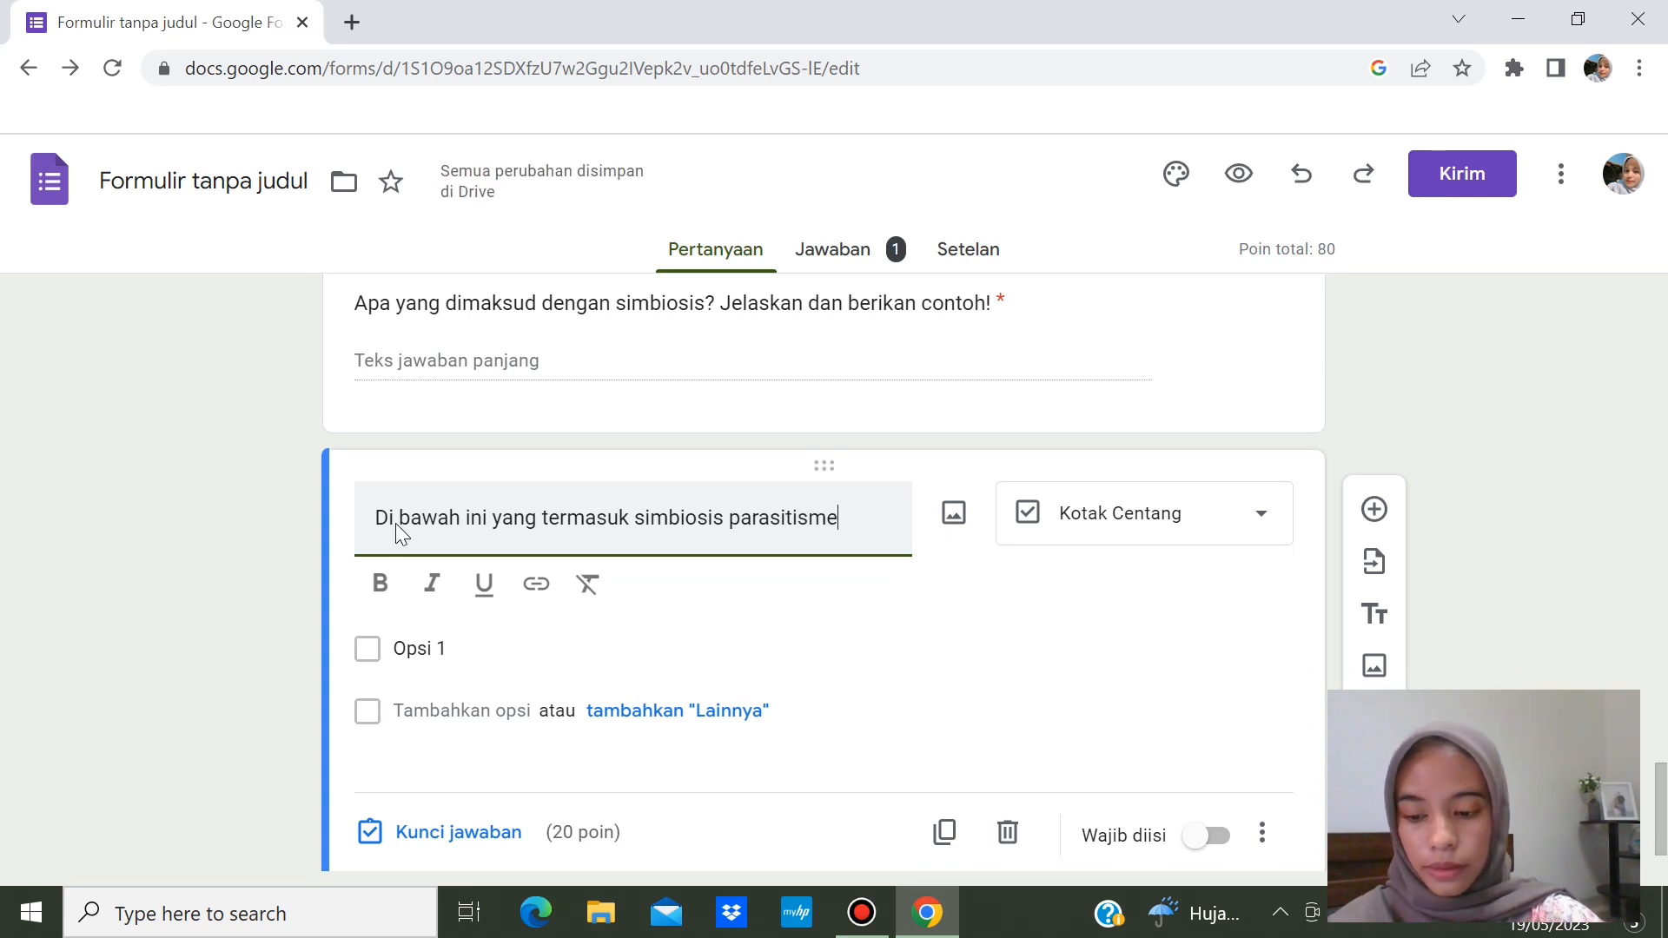
type(" ada")
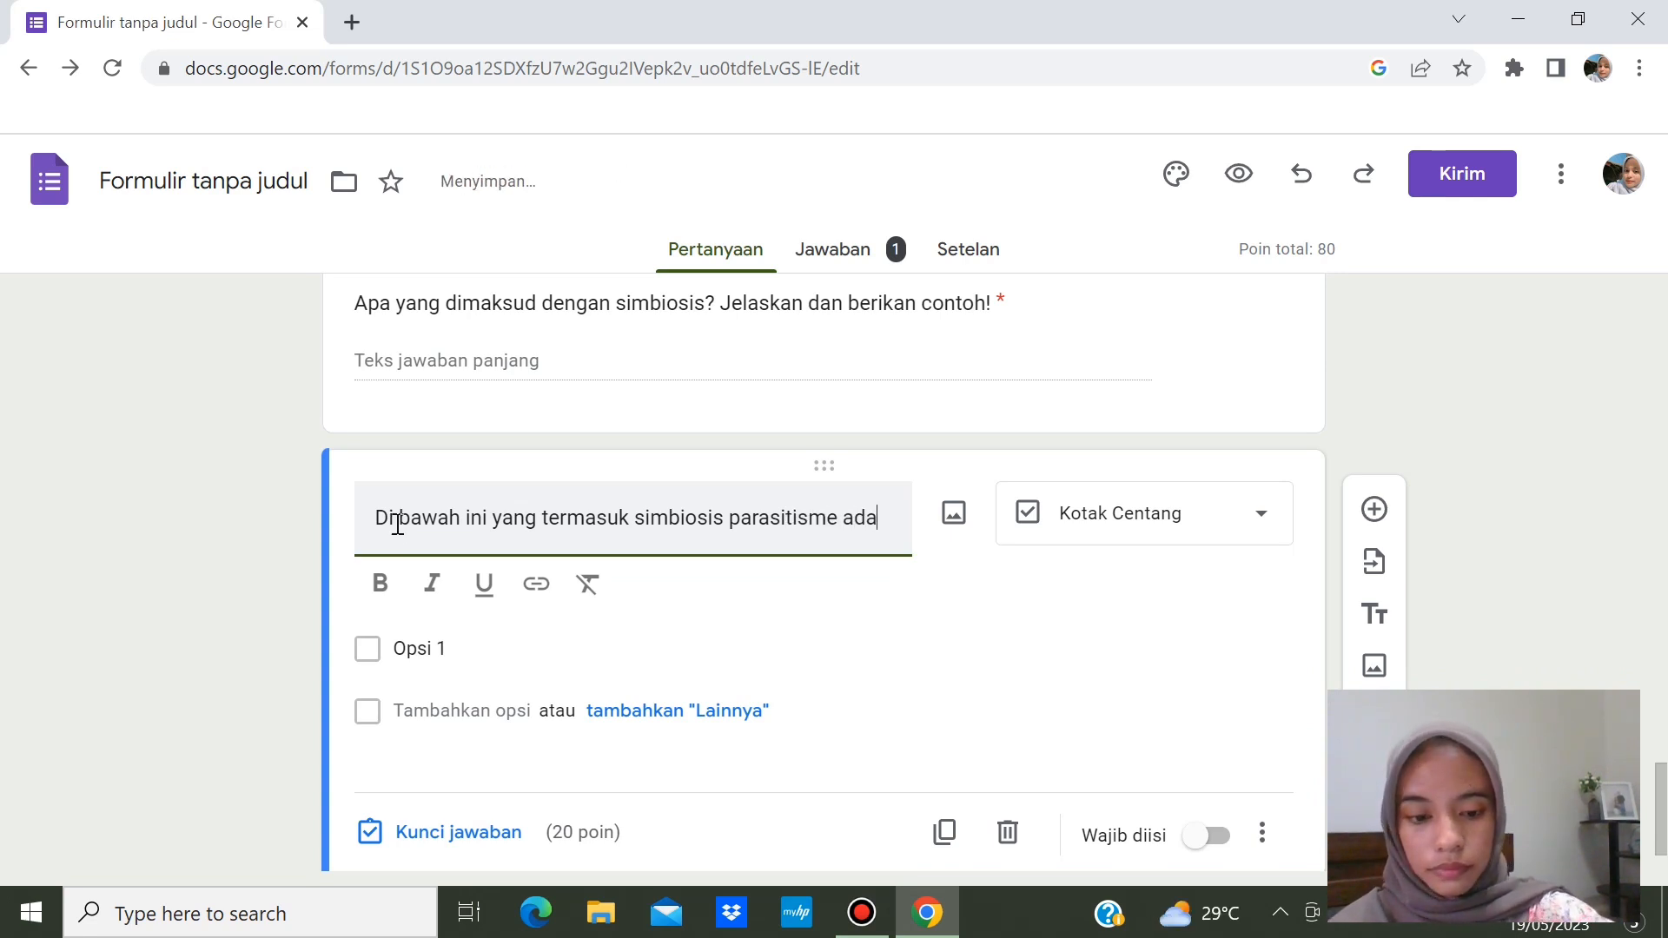
type("lah....")
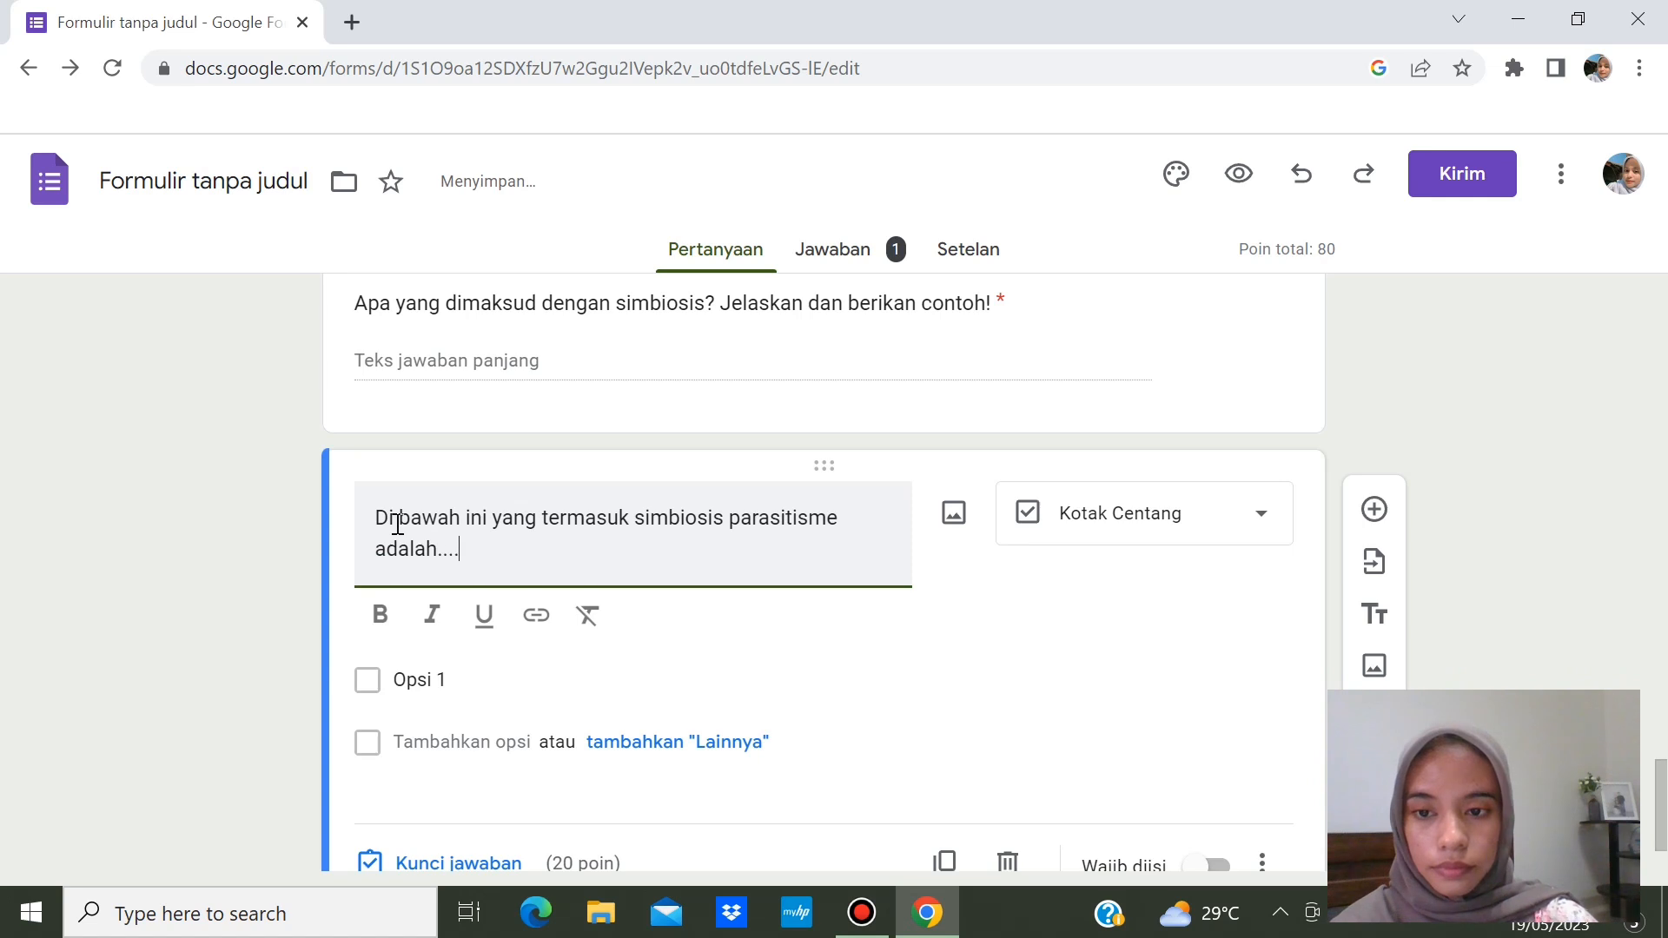
- Fill five options, from 'Hubungan antara burung jalak dan kerbau' to 'Hubungan antara ulat dan daun'
left_click(463, 678)
key("BackSpace")
type("Hubung")
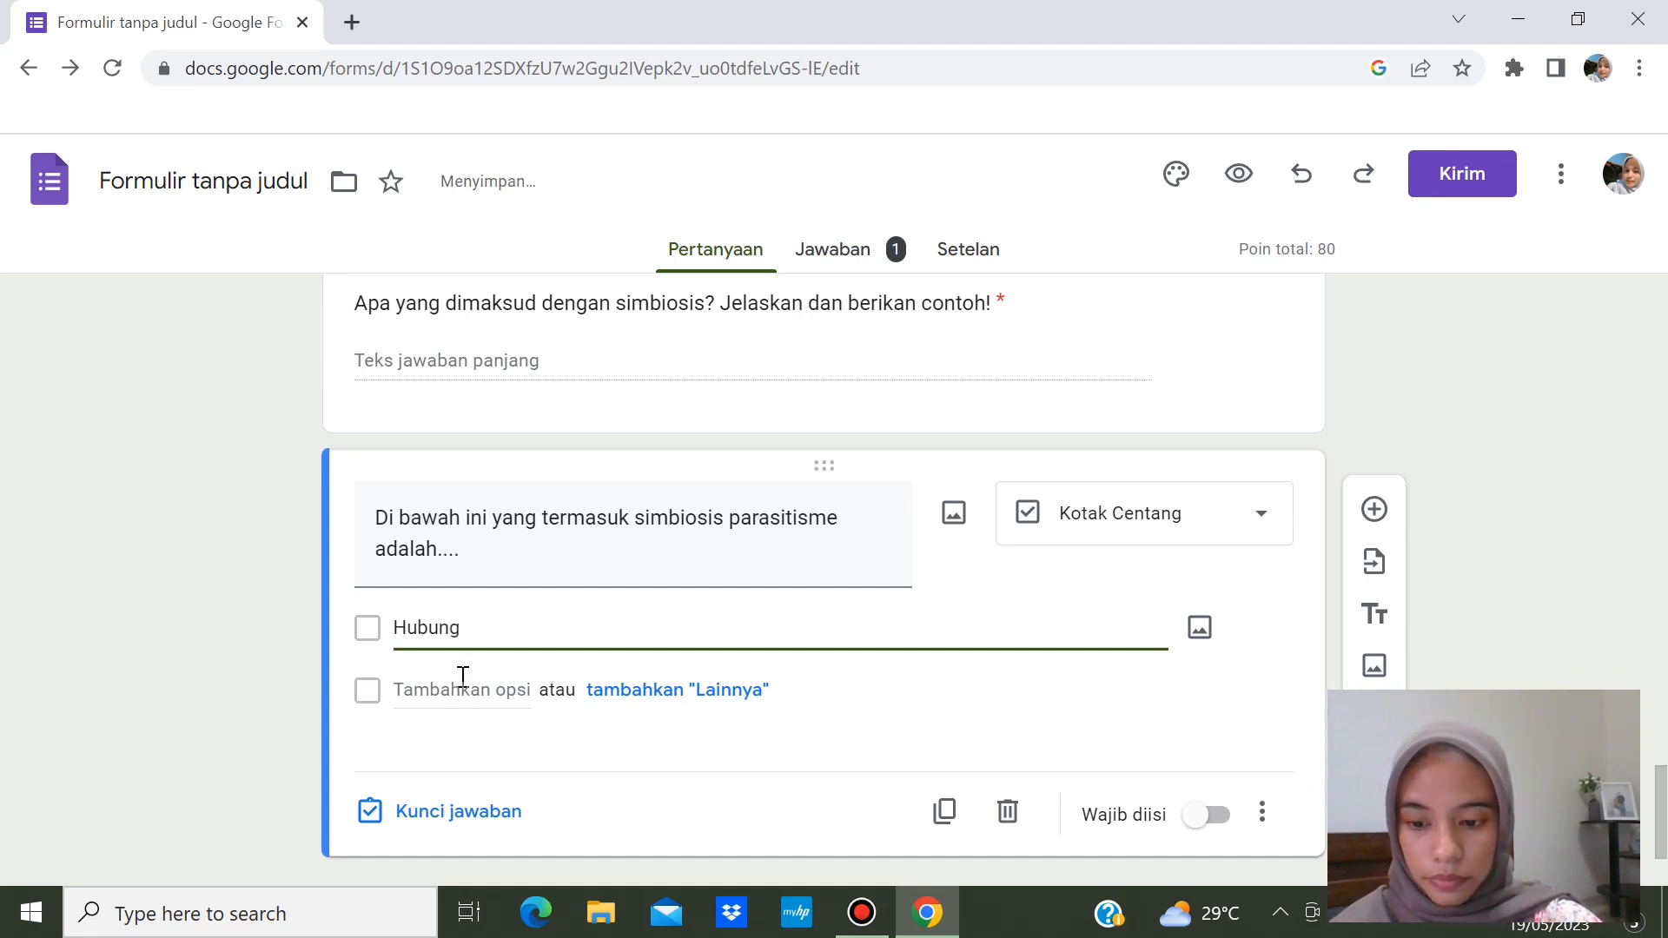
type("an antara burung jalak dan k")
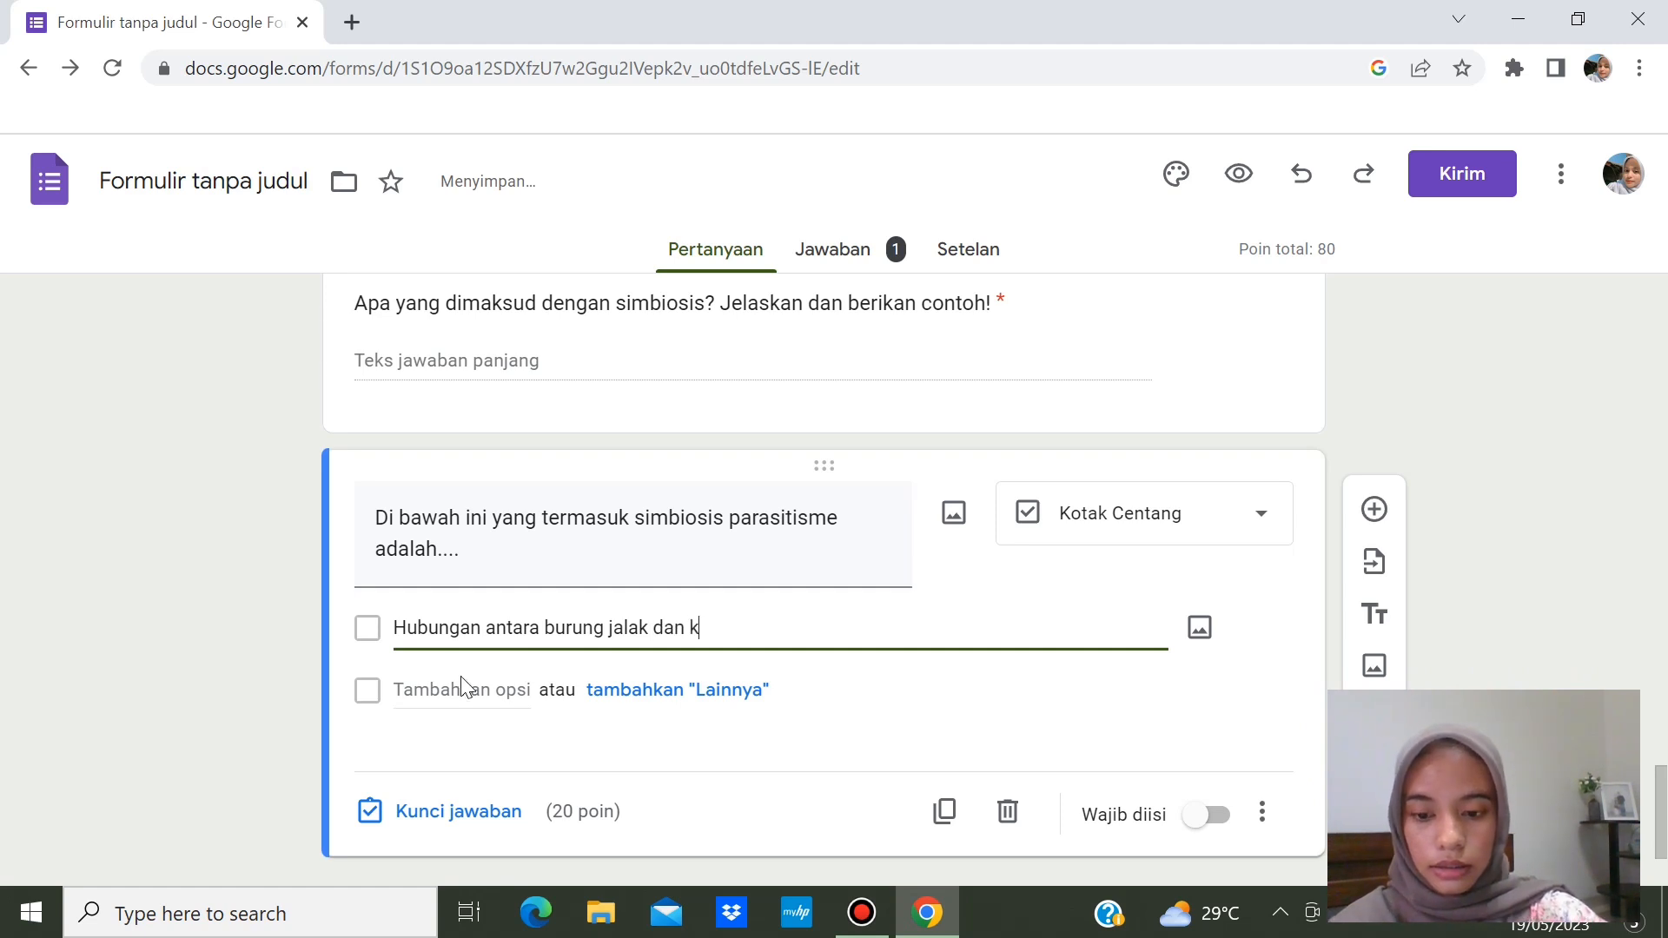
type("erbau")
key("Return")
type("Hubungan antara hiu dan ikan remora Hubungan antara bunga dan lebah Hubungan antar nyamuk yang menggigit manusia")
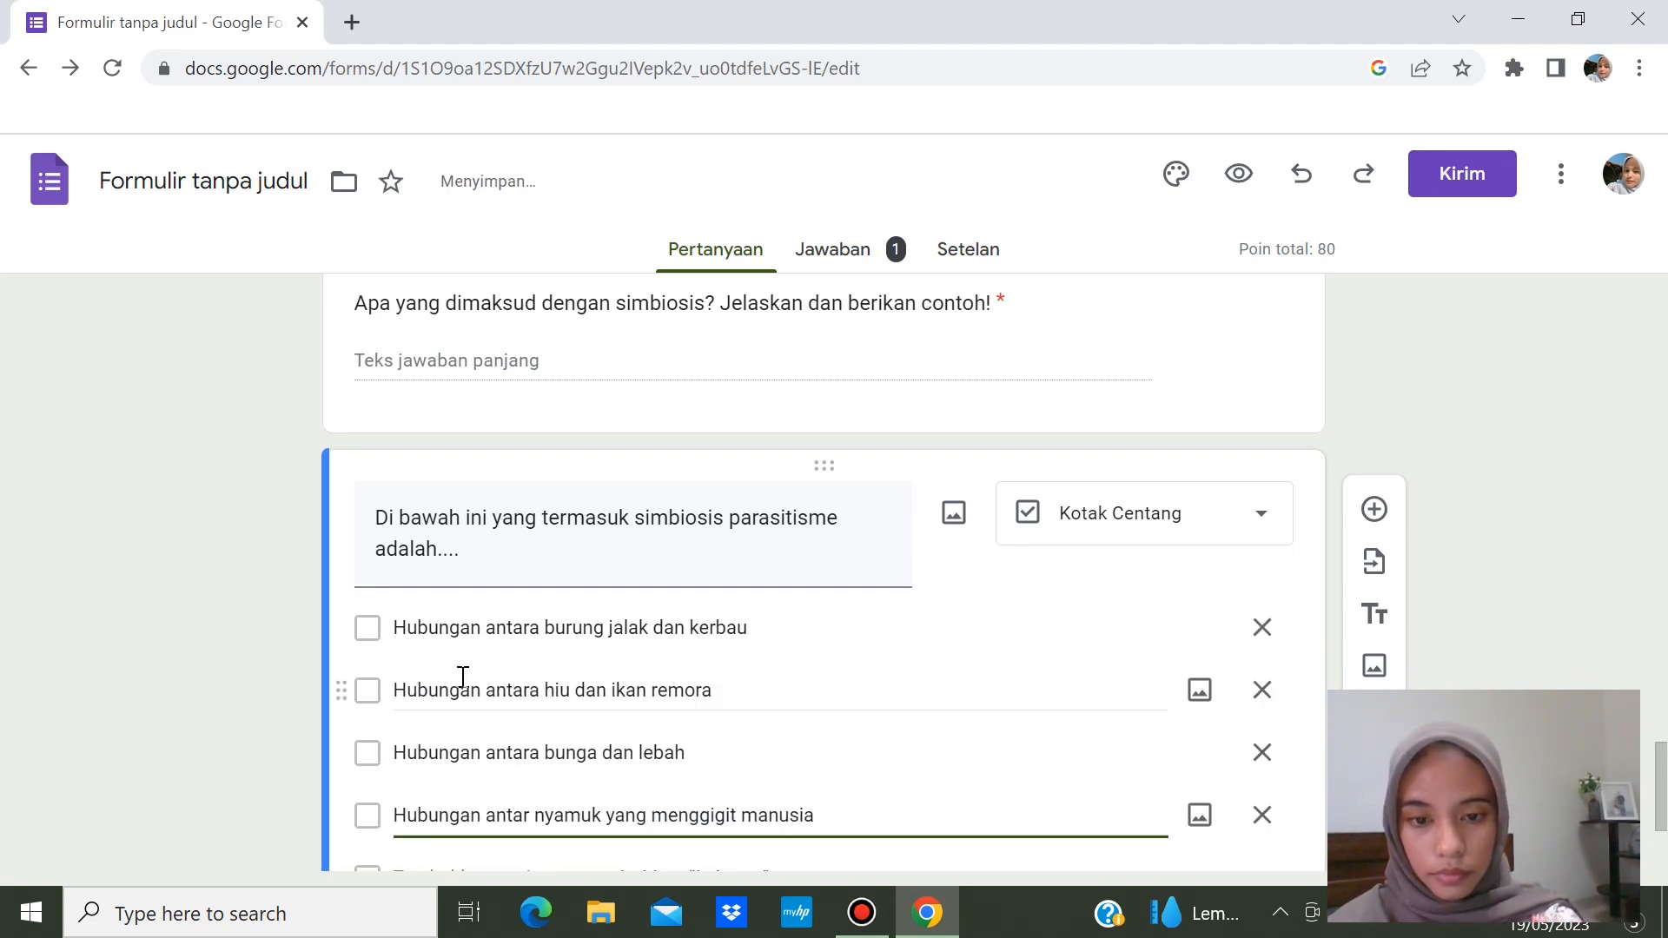
key("Return")
key("BackSpace")
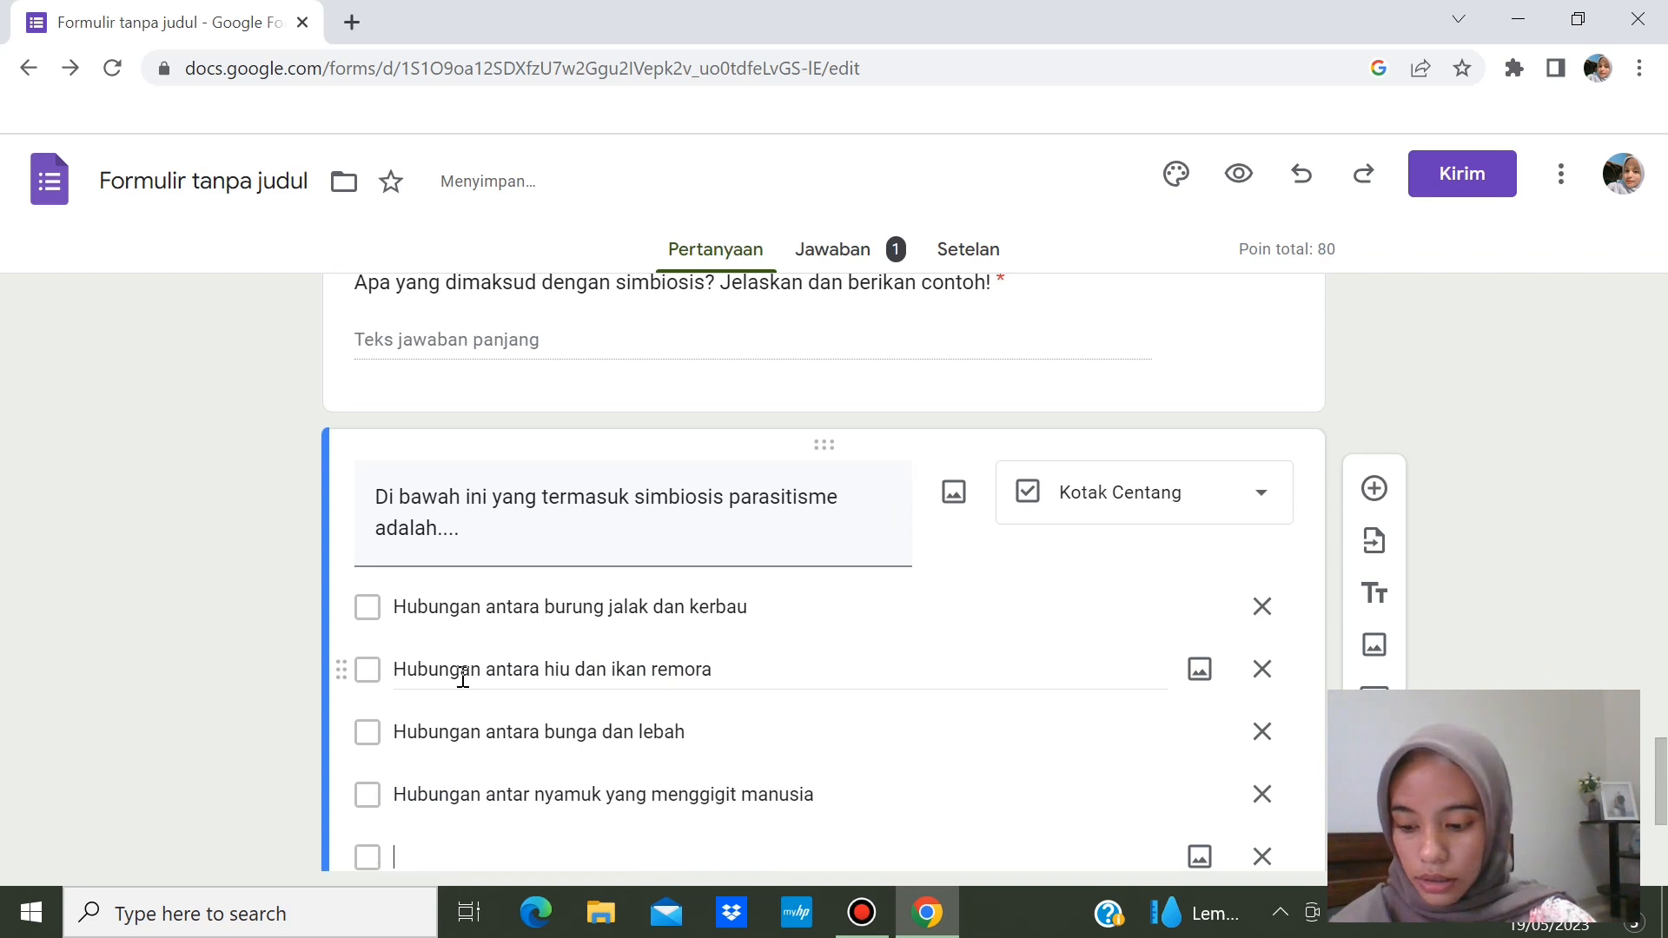
type("Hu")
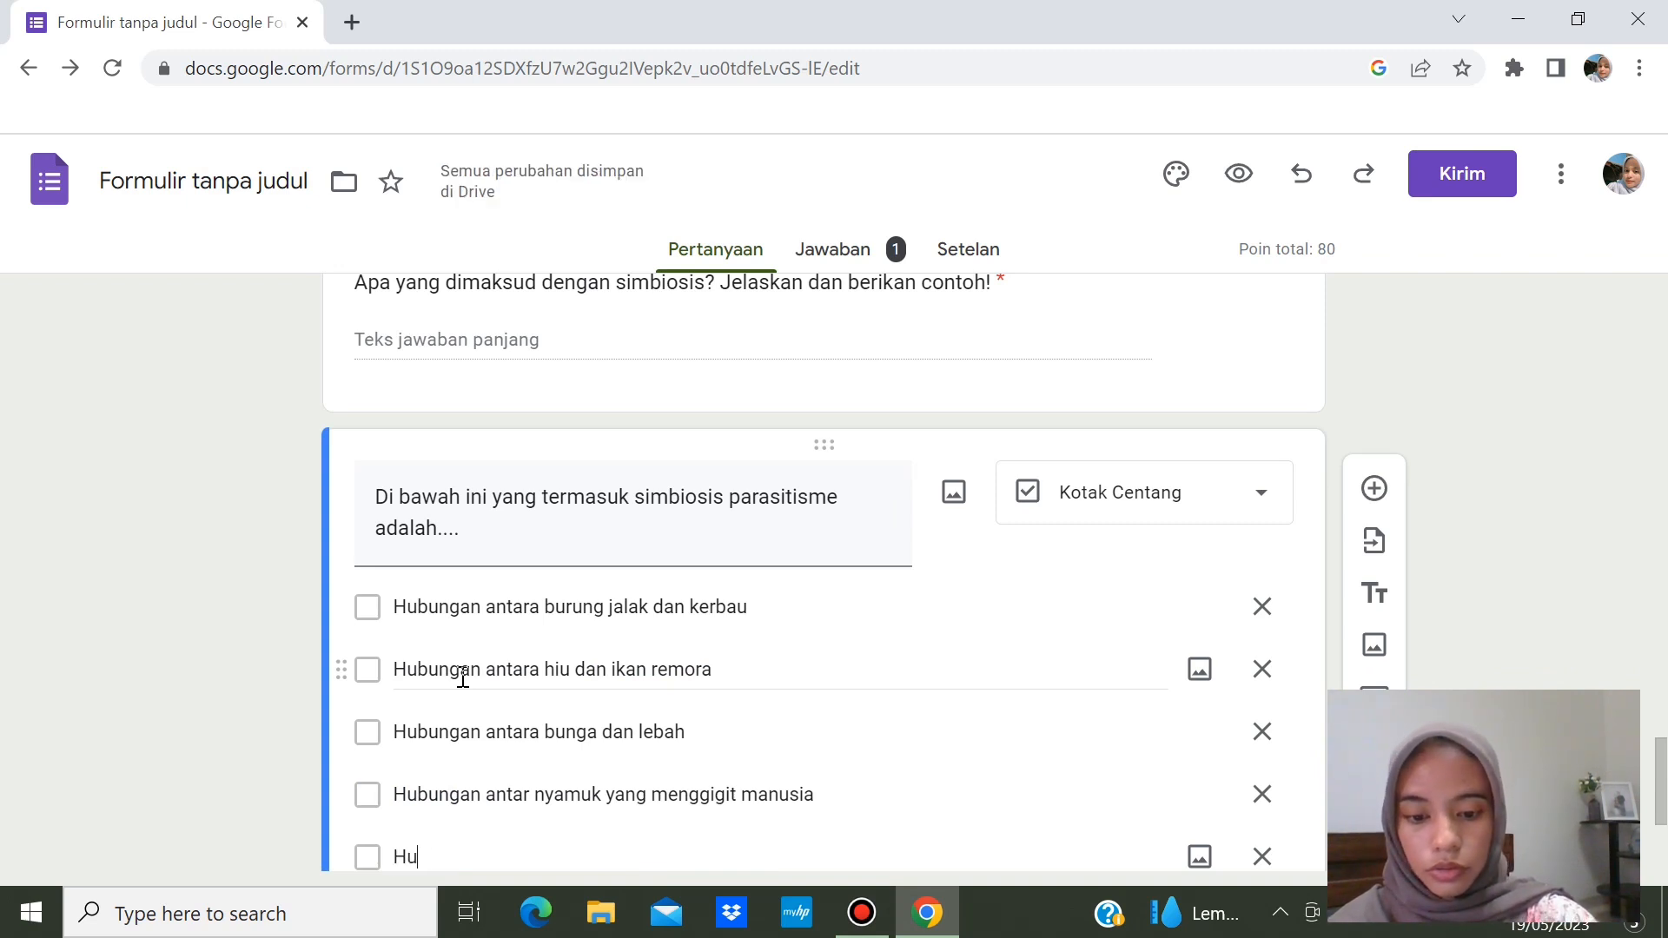
type("bungan antar")
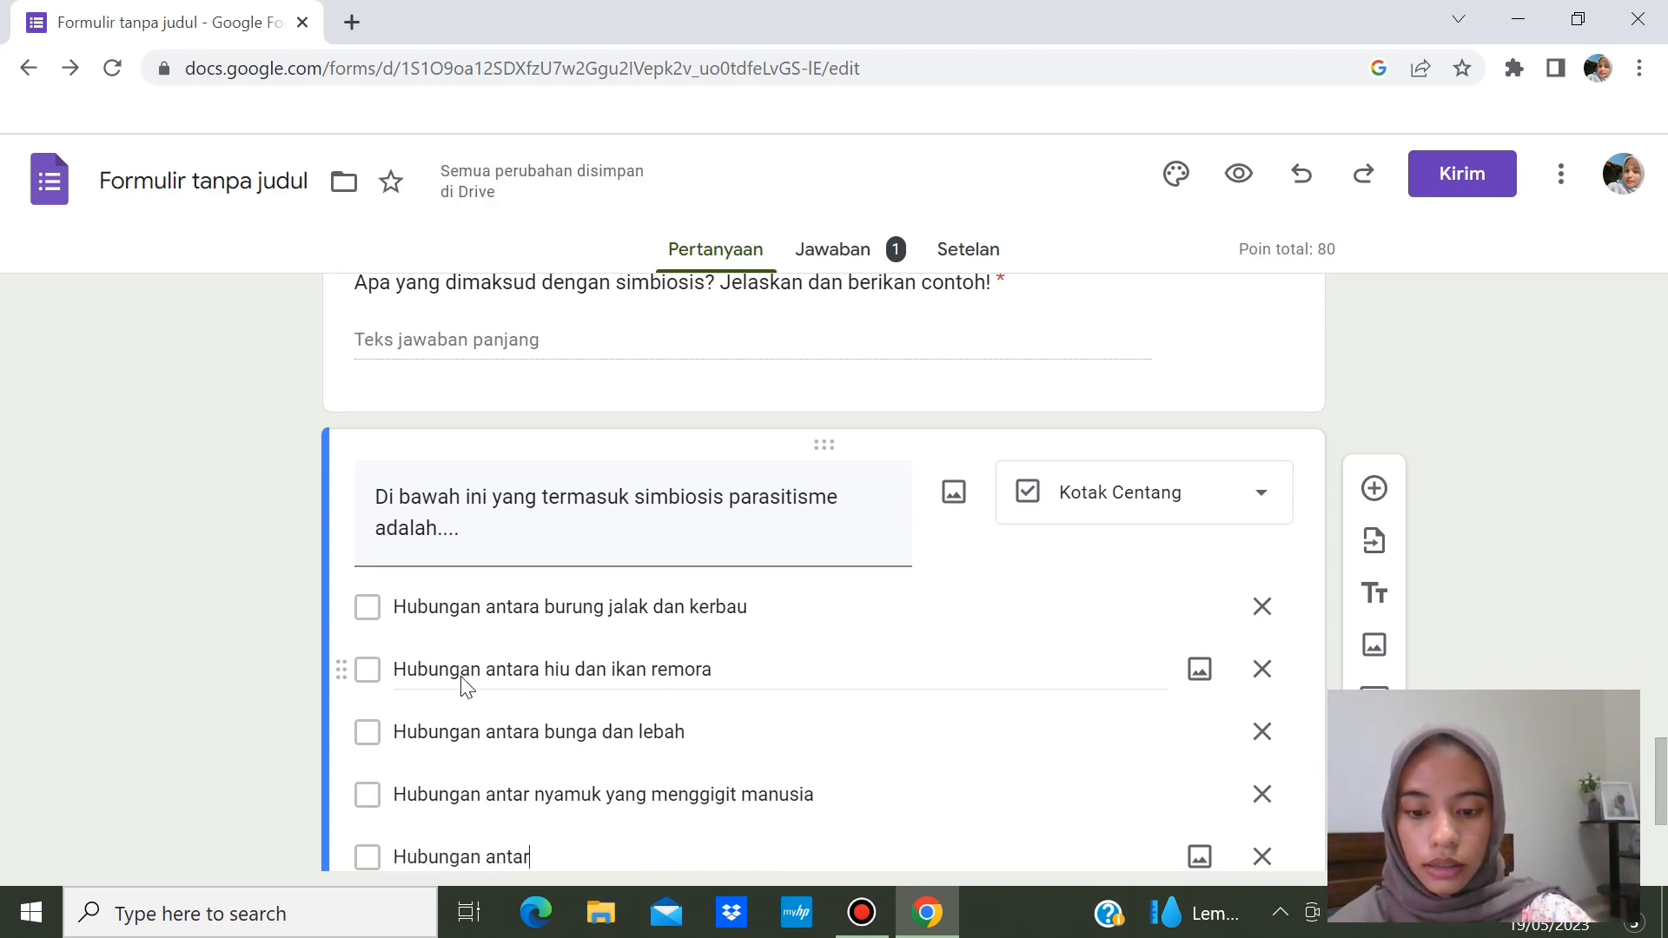
key("BackSpace")
type("a ")
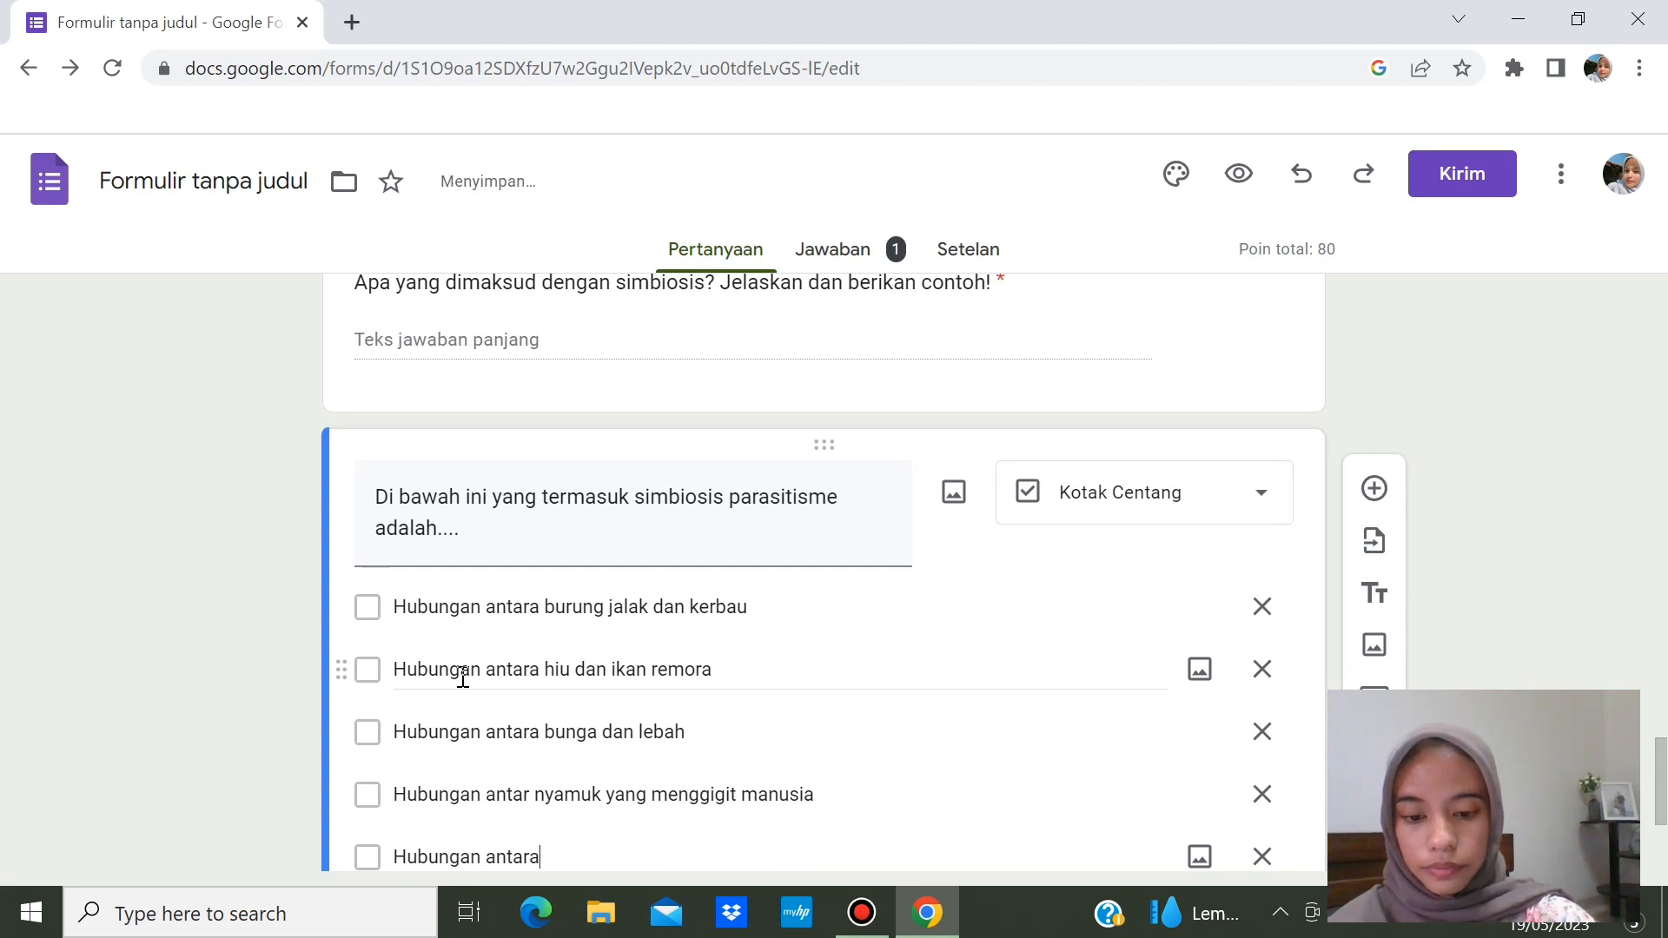
type("ulat ")
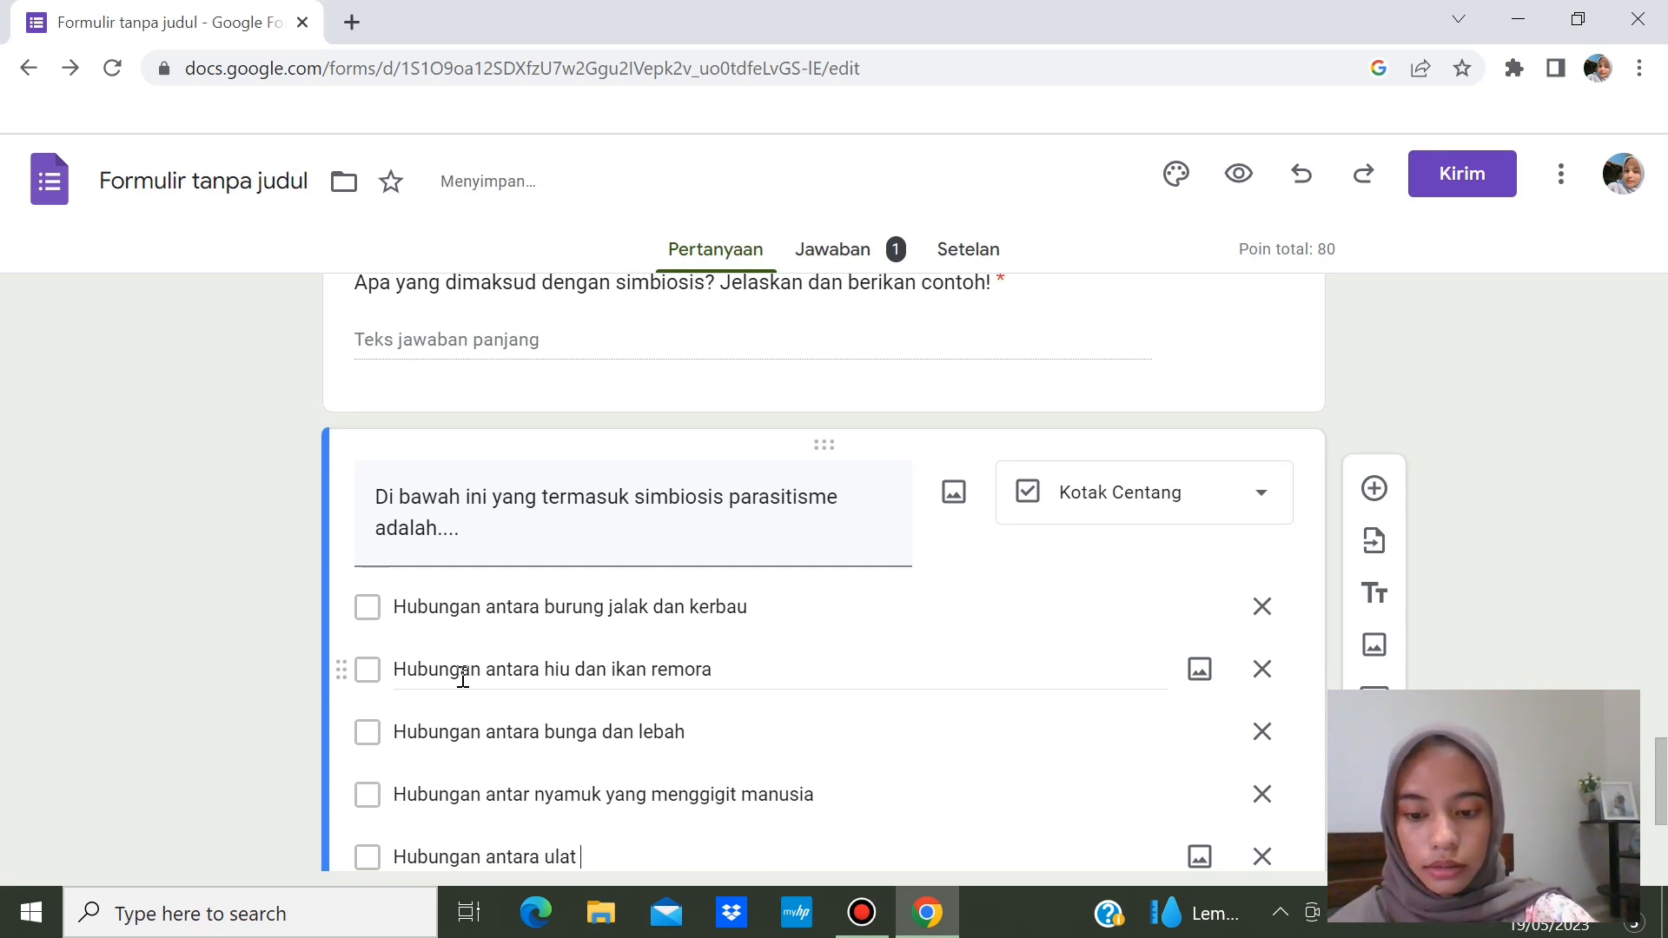
type("dan daun")
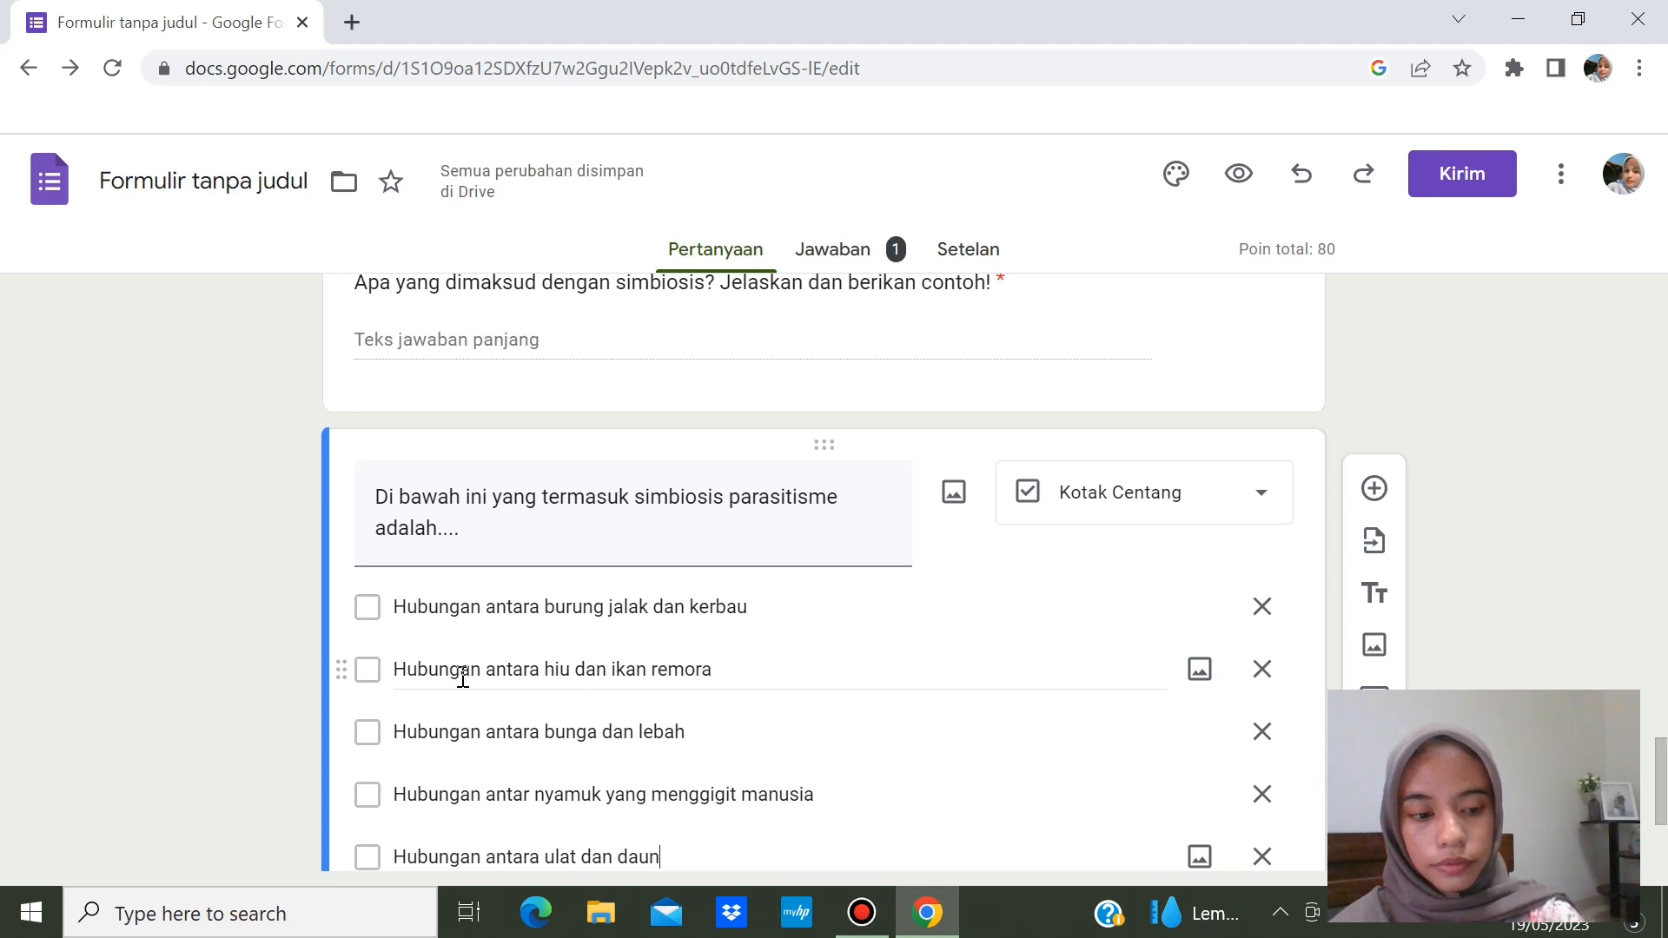
mouse_move(1661, 803)
left_mouse_down()
mouse_move(1662, 847)
mouse_move(1666, 751)
mouse_move(1664, 821)
left_mouse_up()
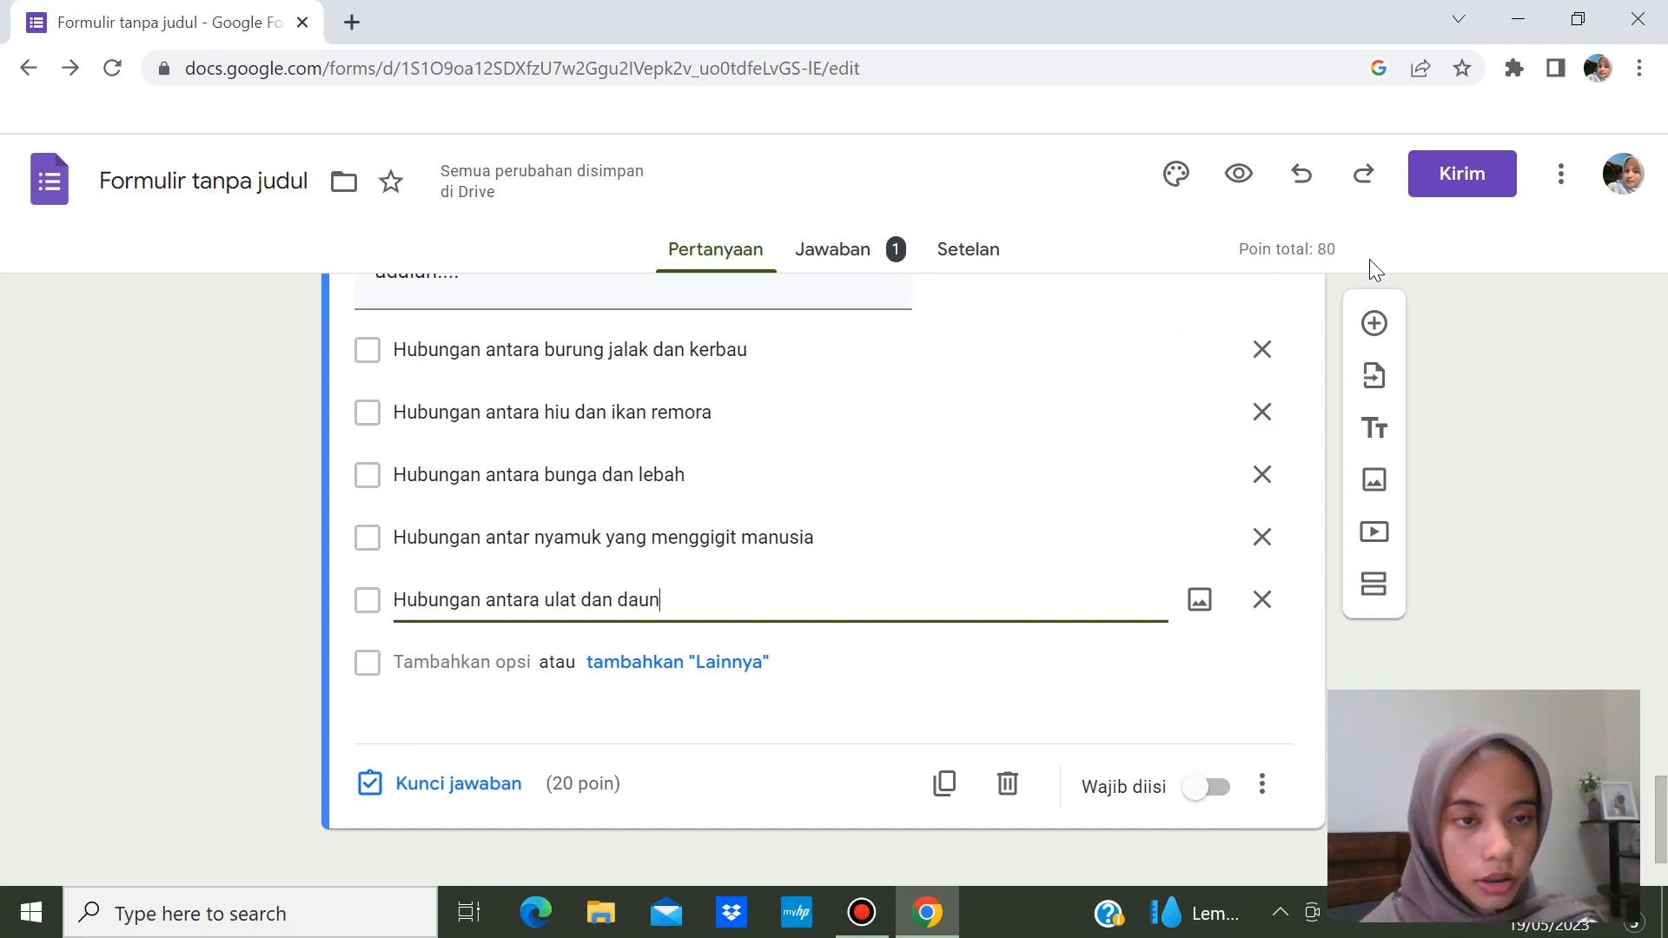
- Add a multiple-choice question starting 'Tumbuhan tali putri' with the rest pasted in
left_click(1374, 323)
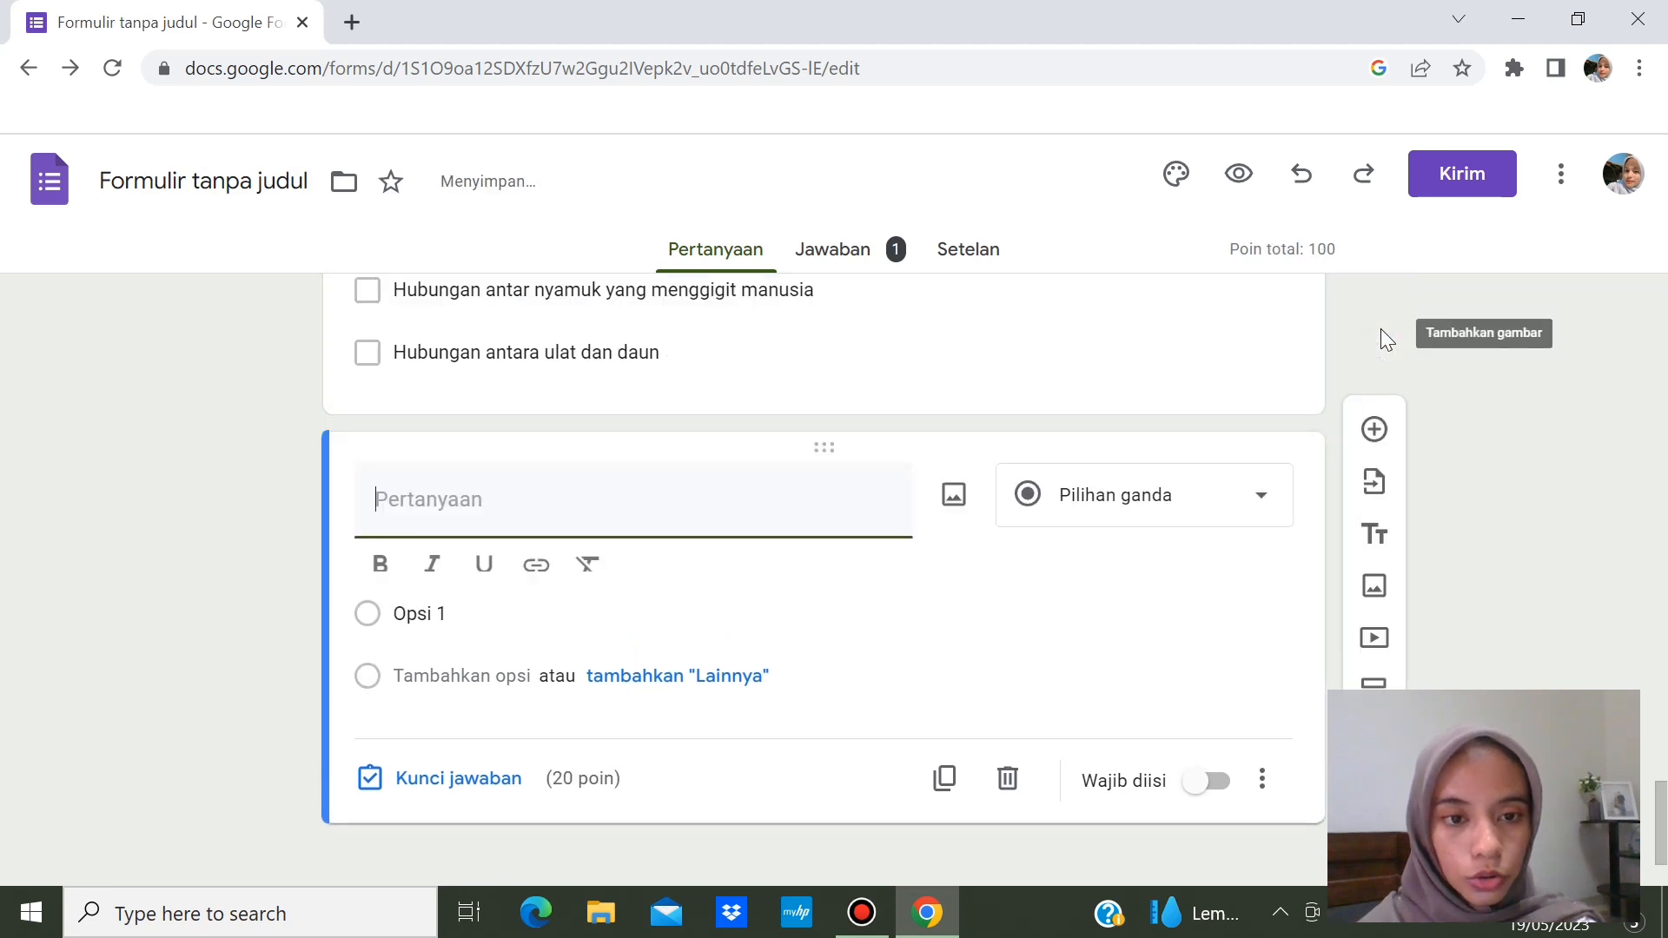
left_click(1229, 493)
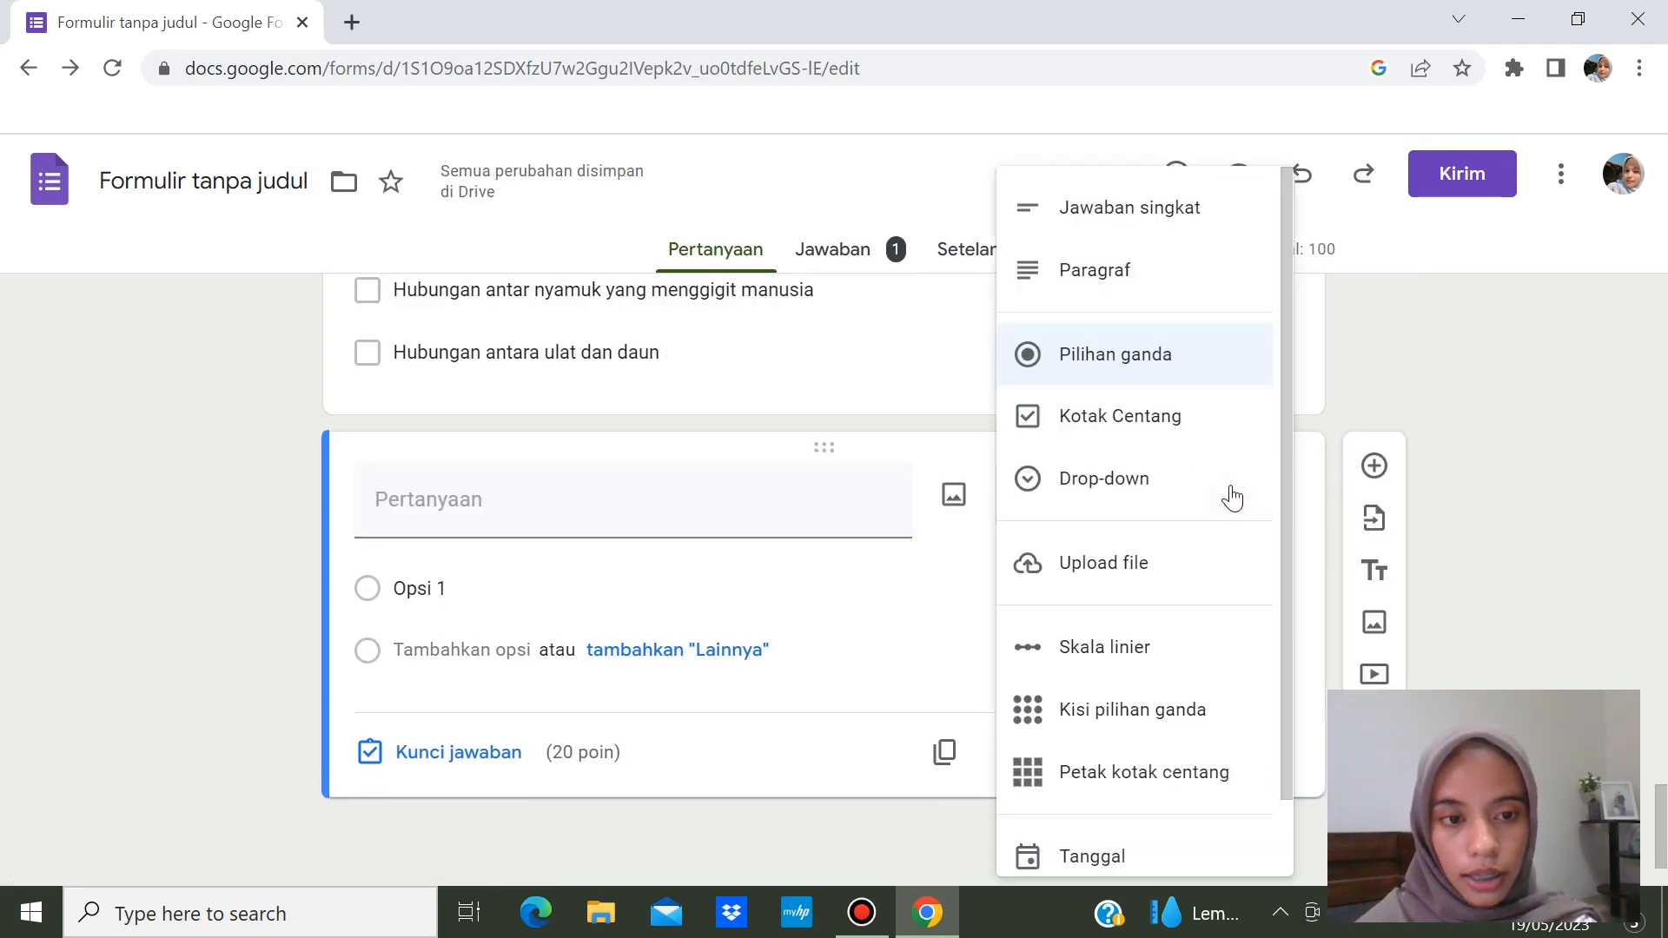
left_click(1125, 365)
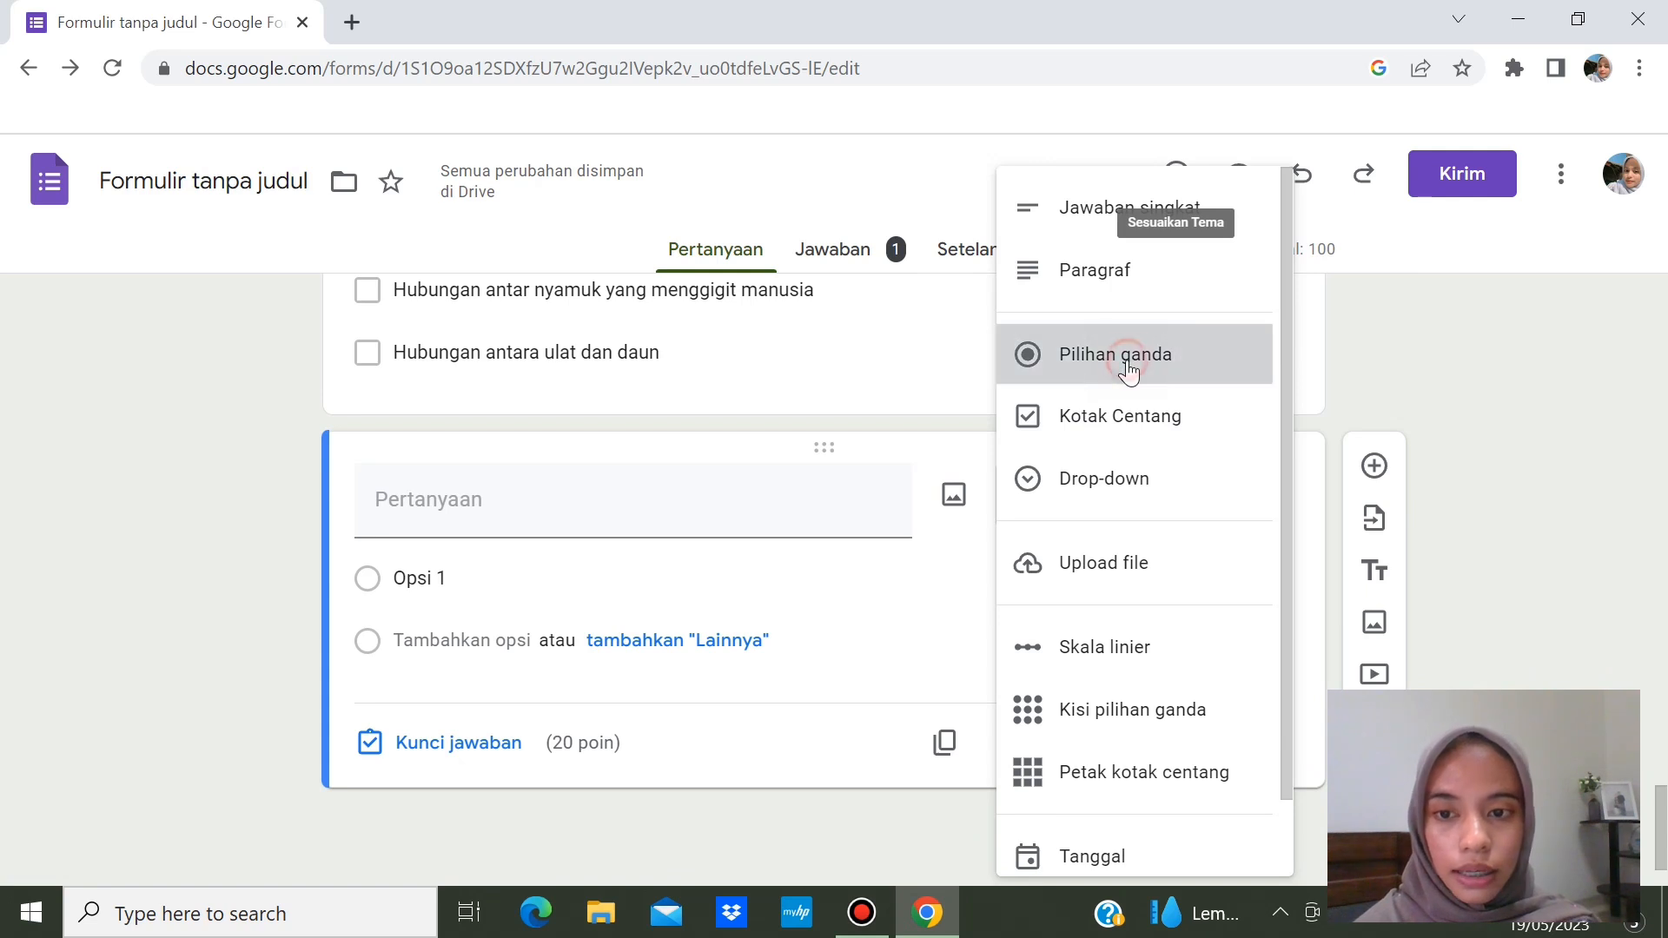
left_click(513, 494)
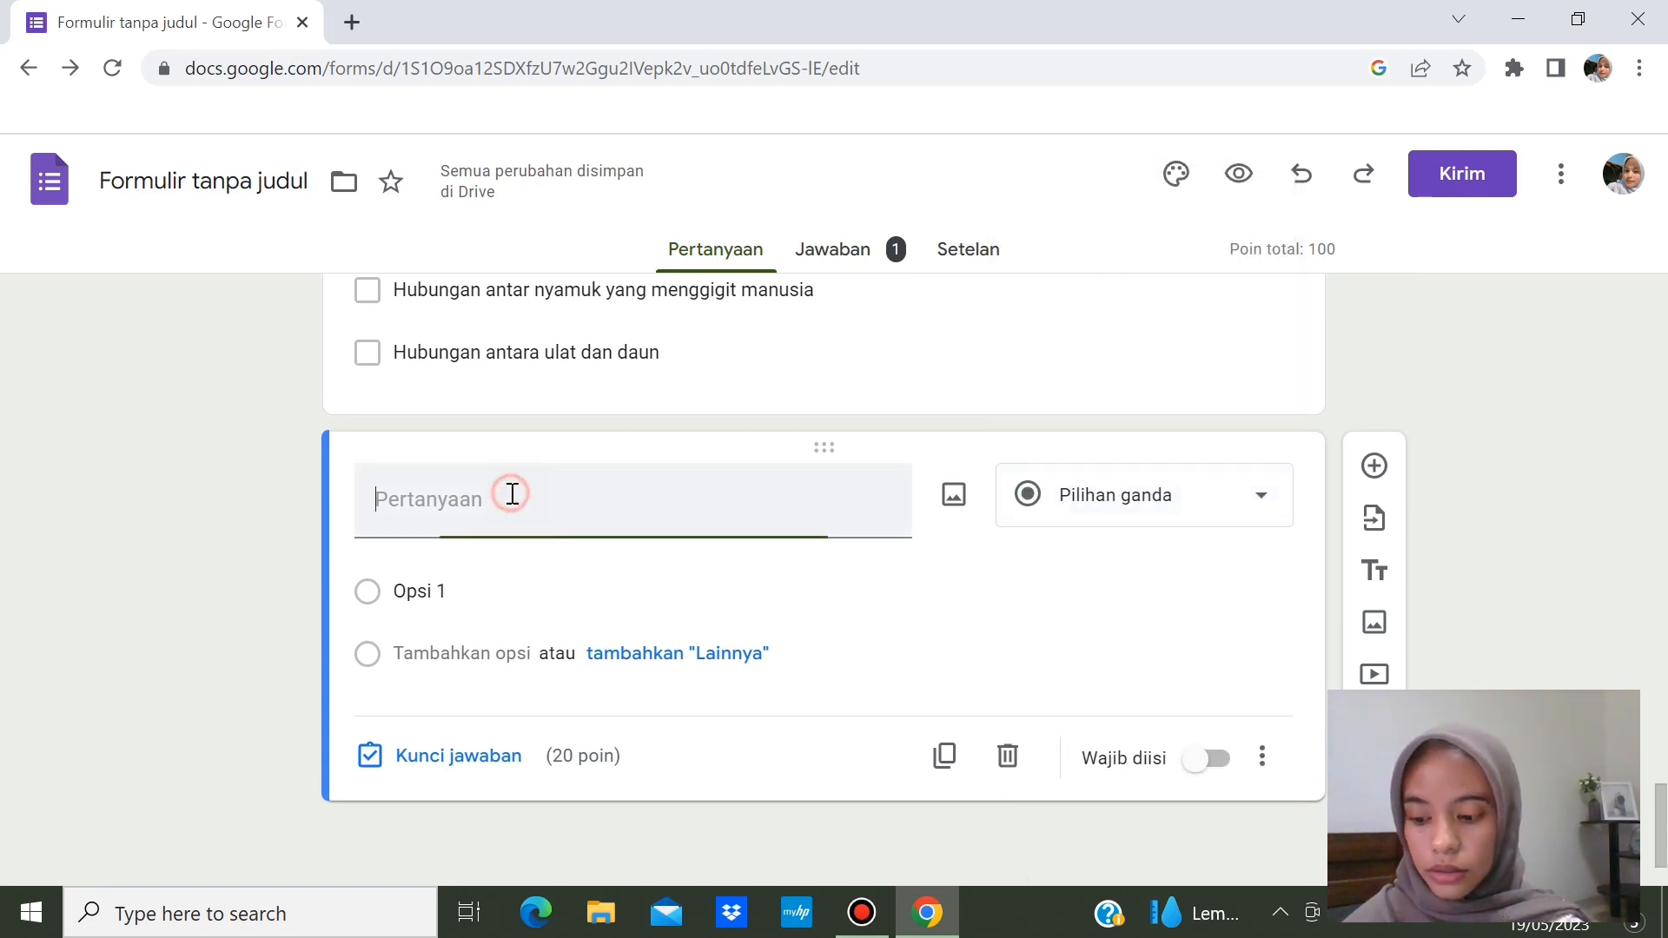
type("T")
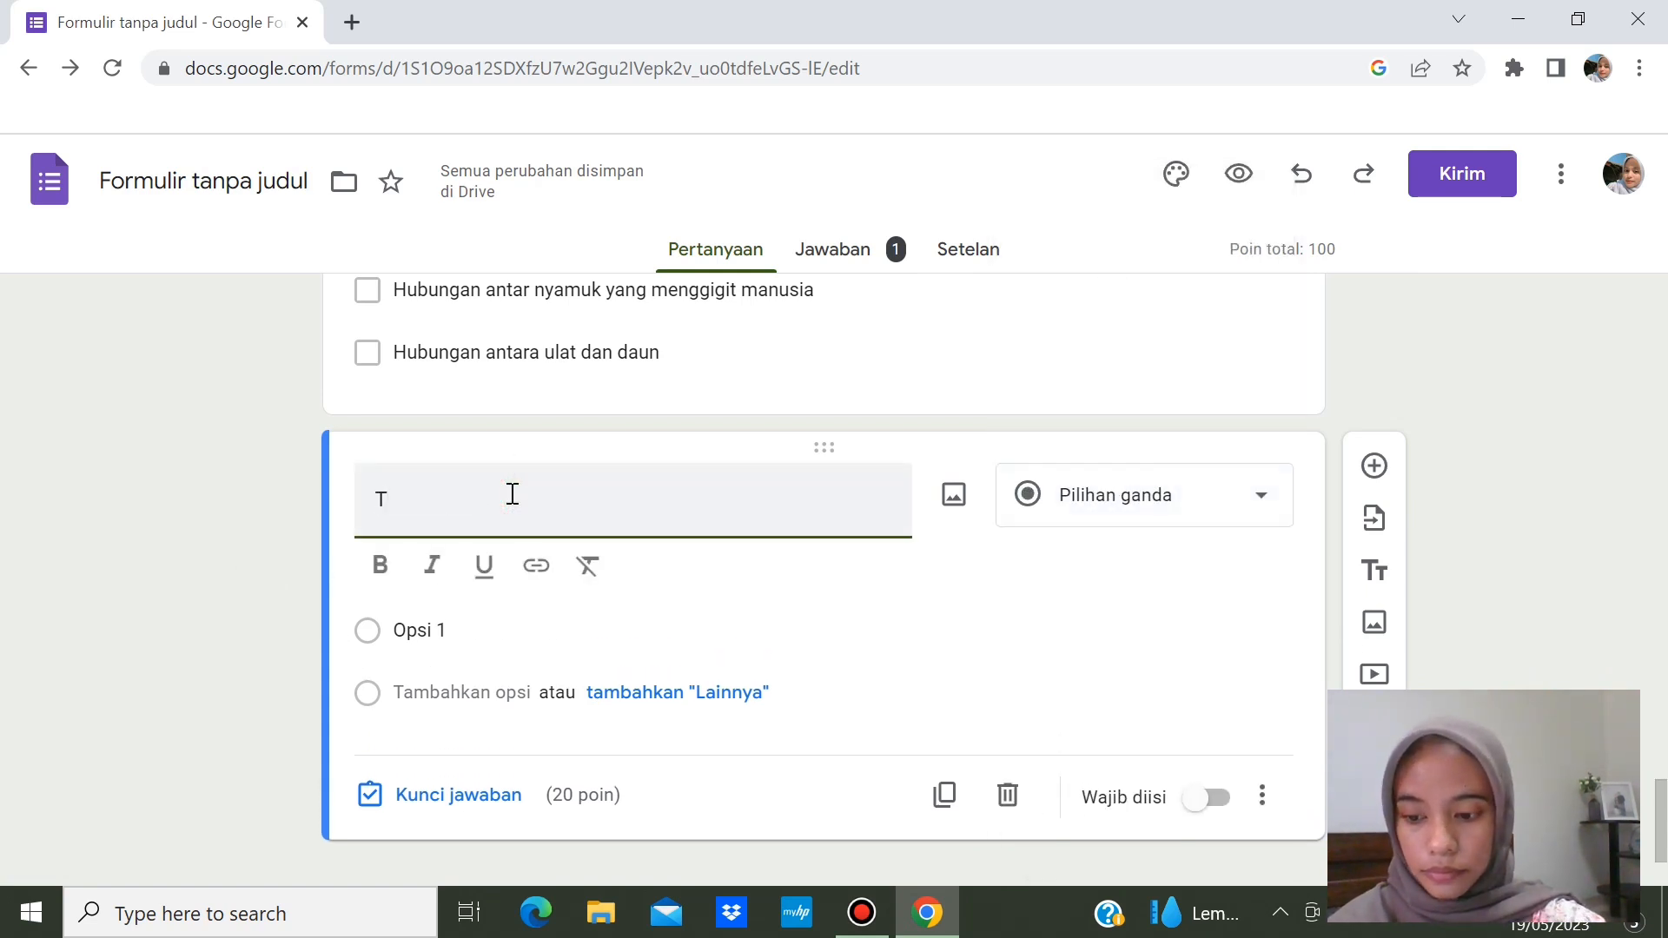
type("umbuhan tali putr")
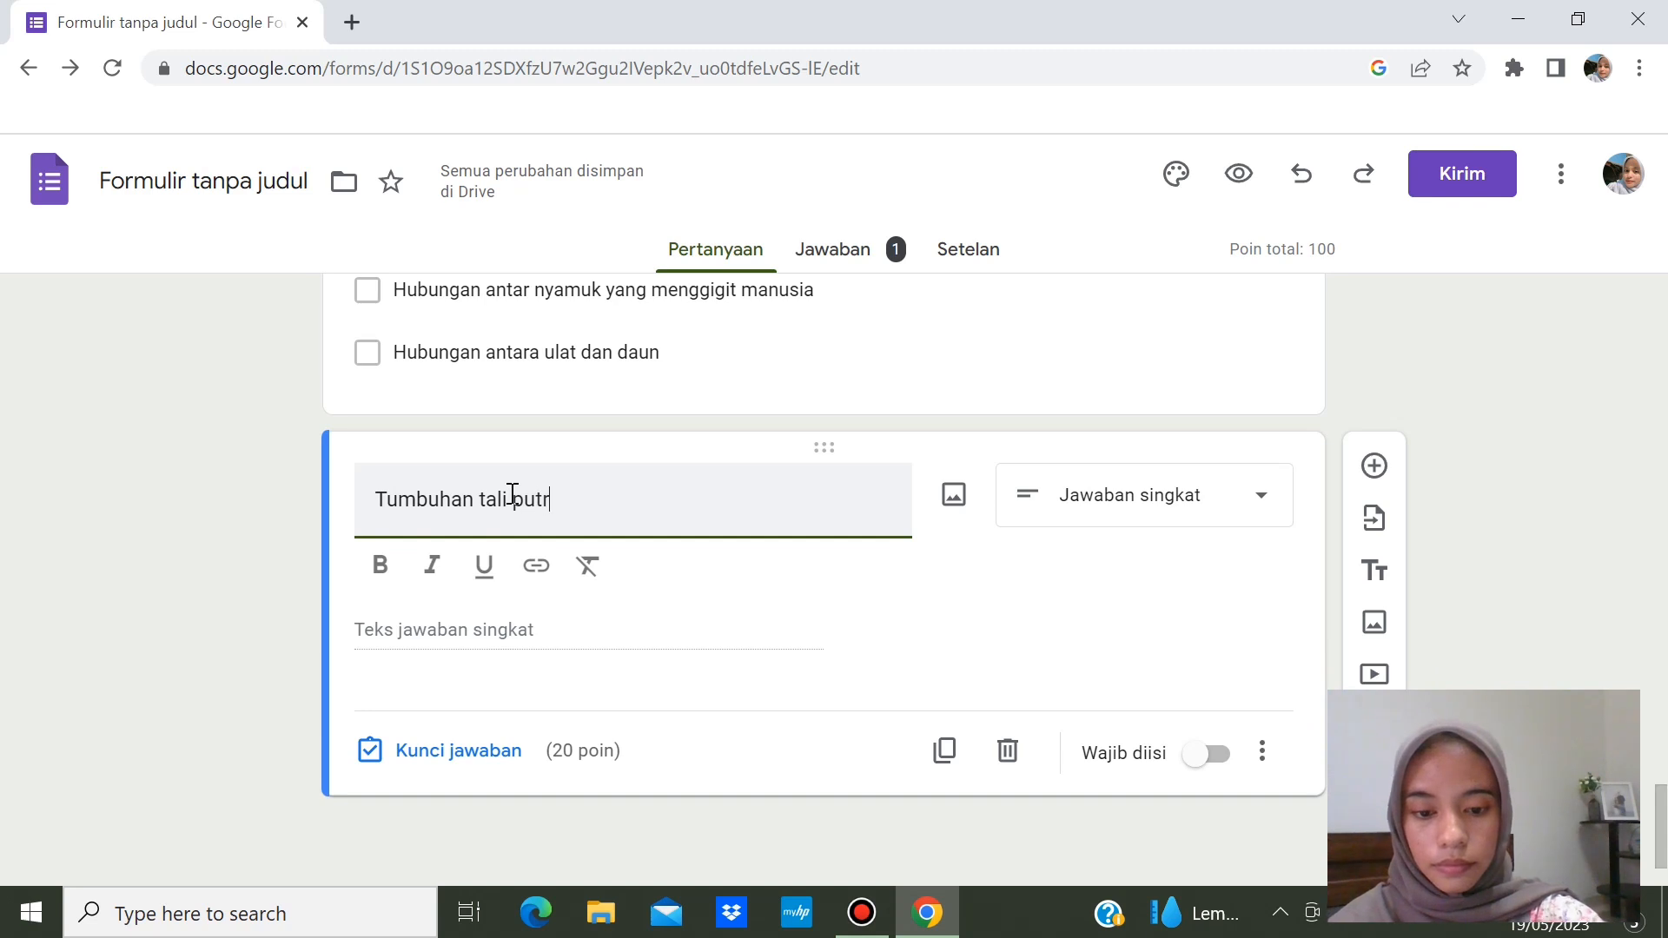
type("i")
type("hidupnya harus pada tanaman lain atau inang. Lama kelamaan, tanaman inang ini akan mati karena tanaman tali putri ini hidupnya dengan cara simbiosis")
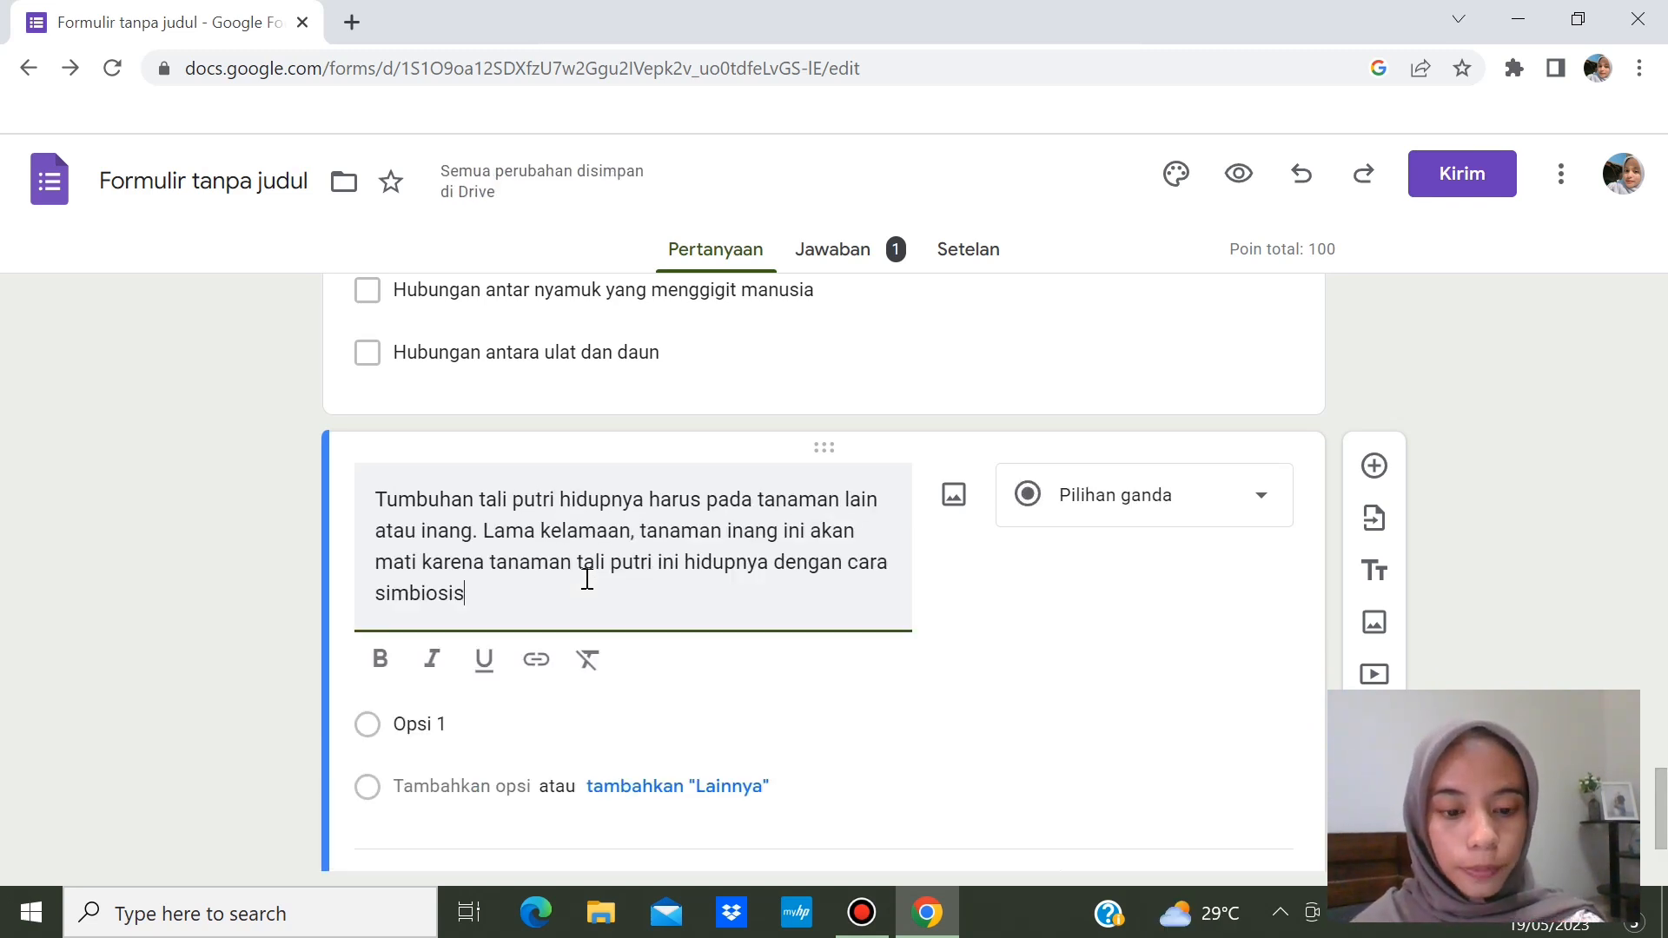
type("....")
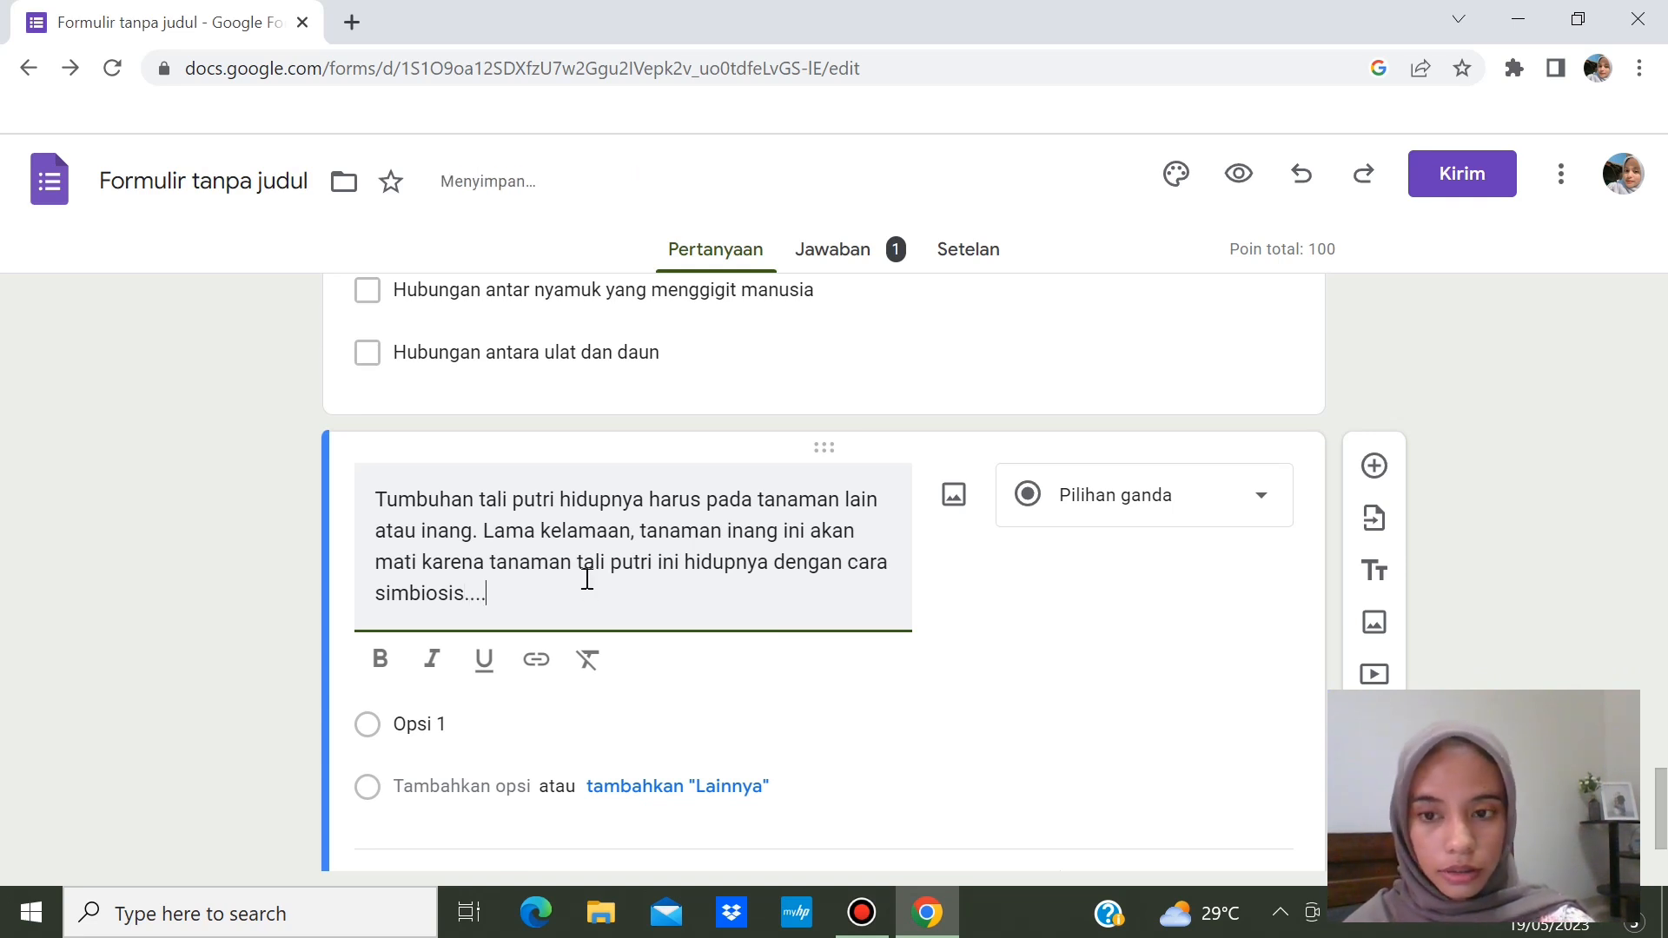
- Enter options Mutualisme, Netralisme, Parasitisme, Komensalisme and Spiritualisme
left_click(567, 728)
key("BackSpace")
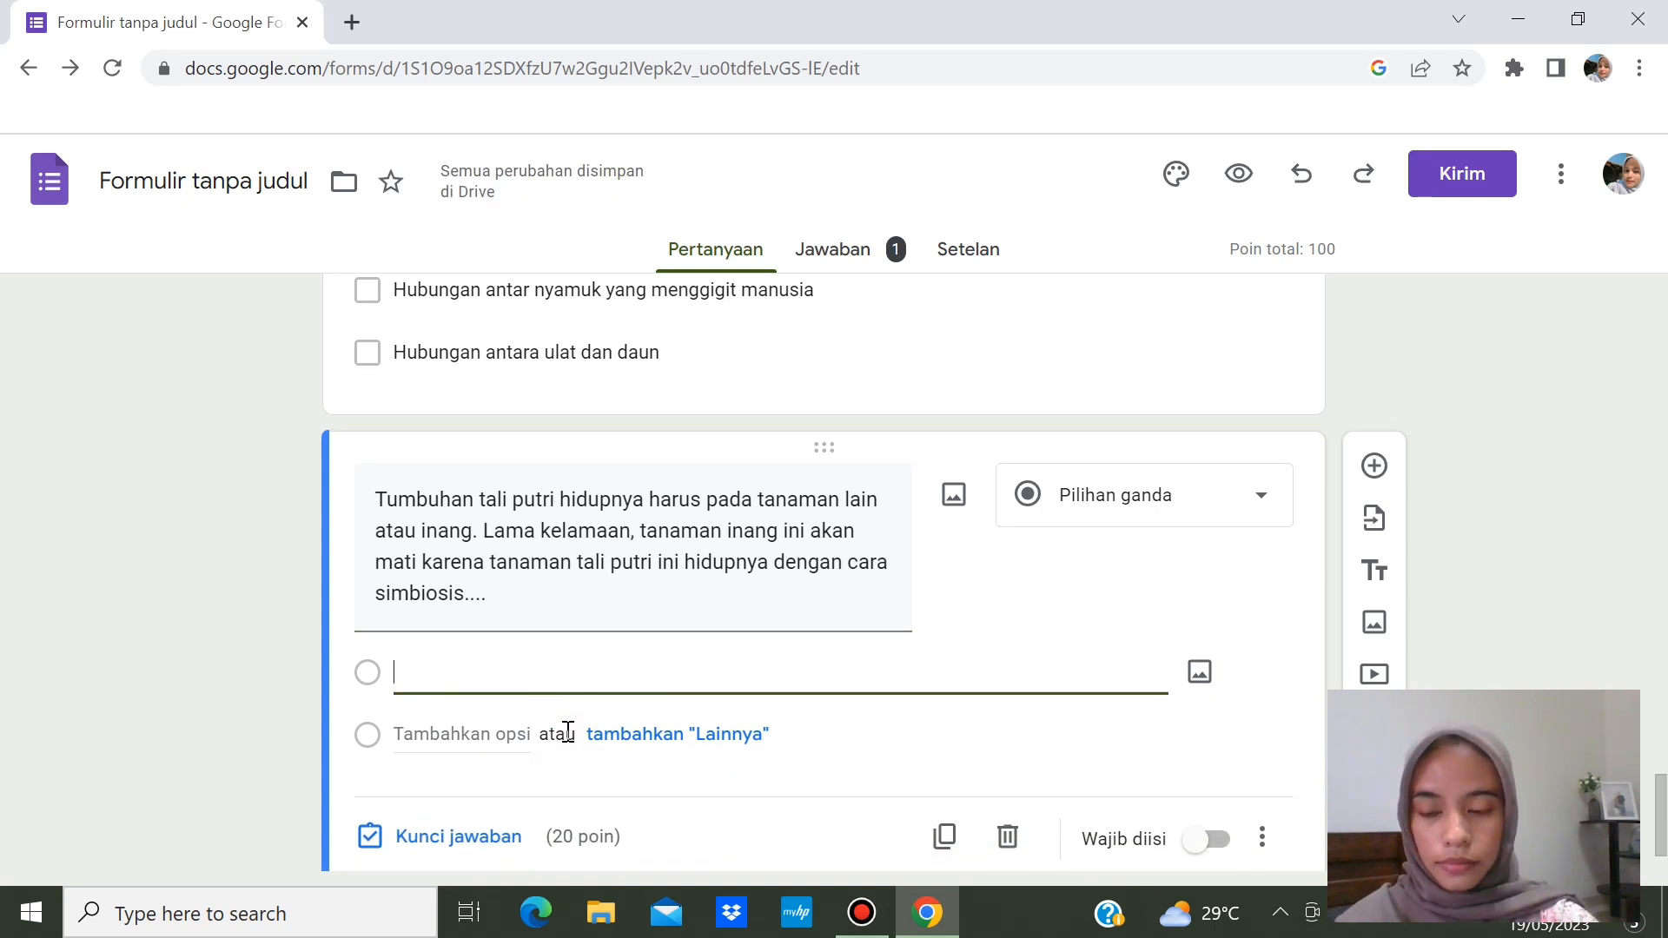
type("M")
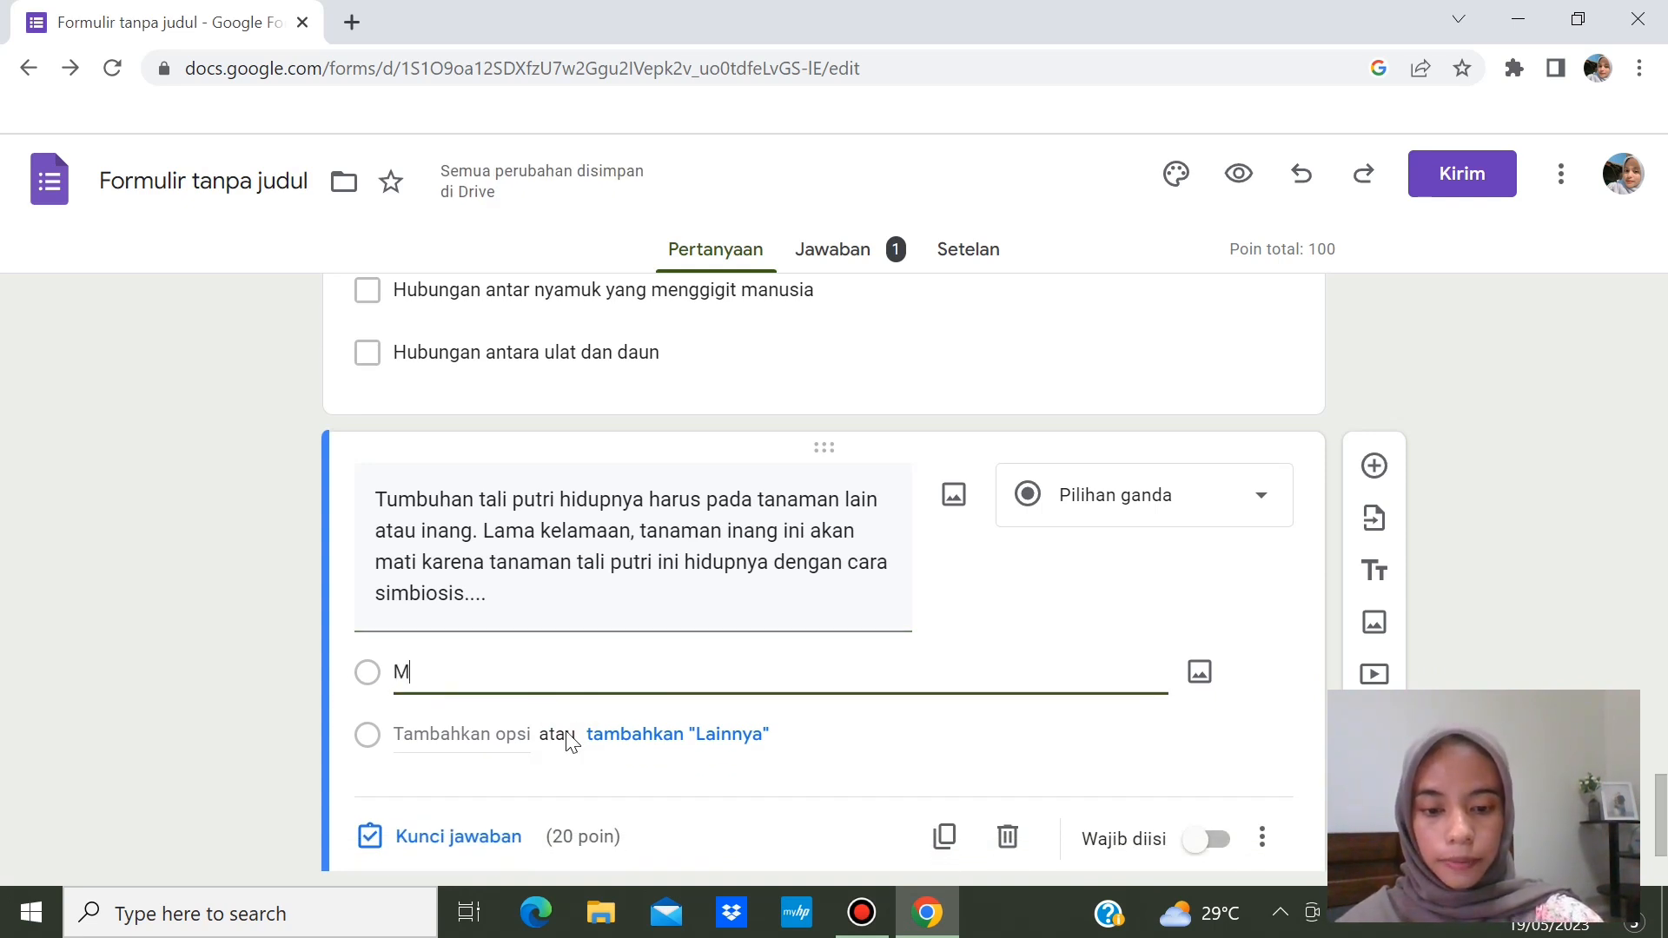
type("utualisme")
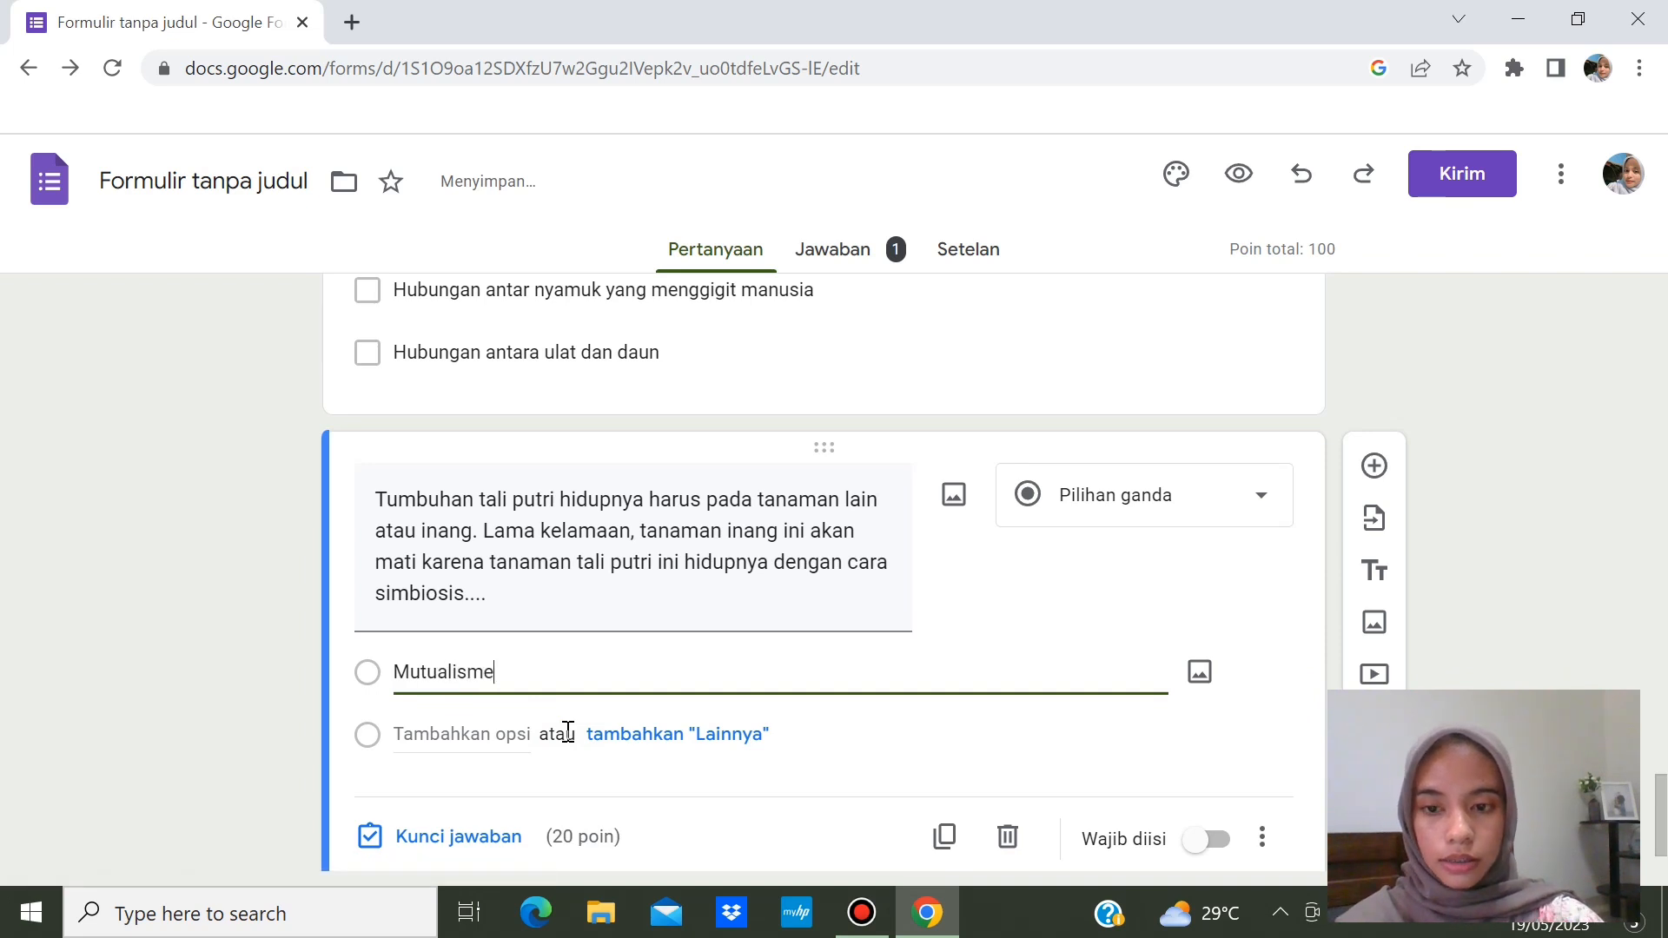
key("Return")
type("N")
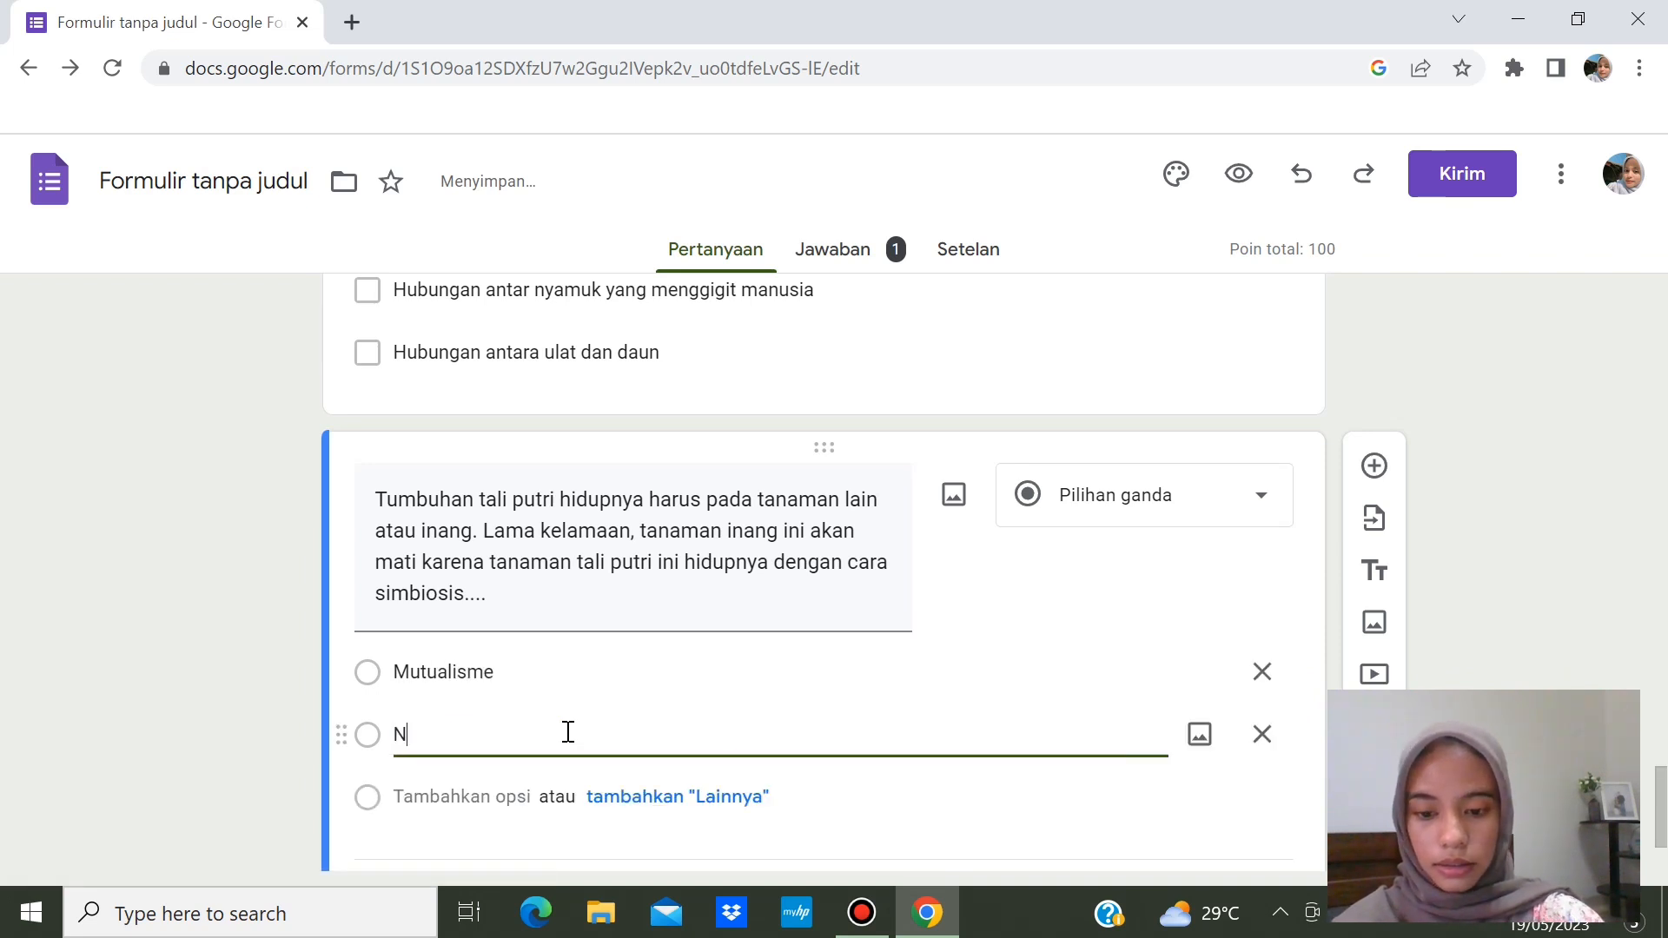
type("etralisme")
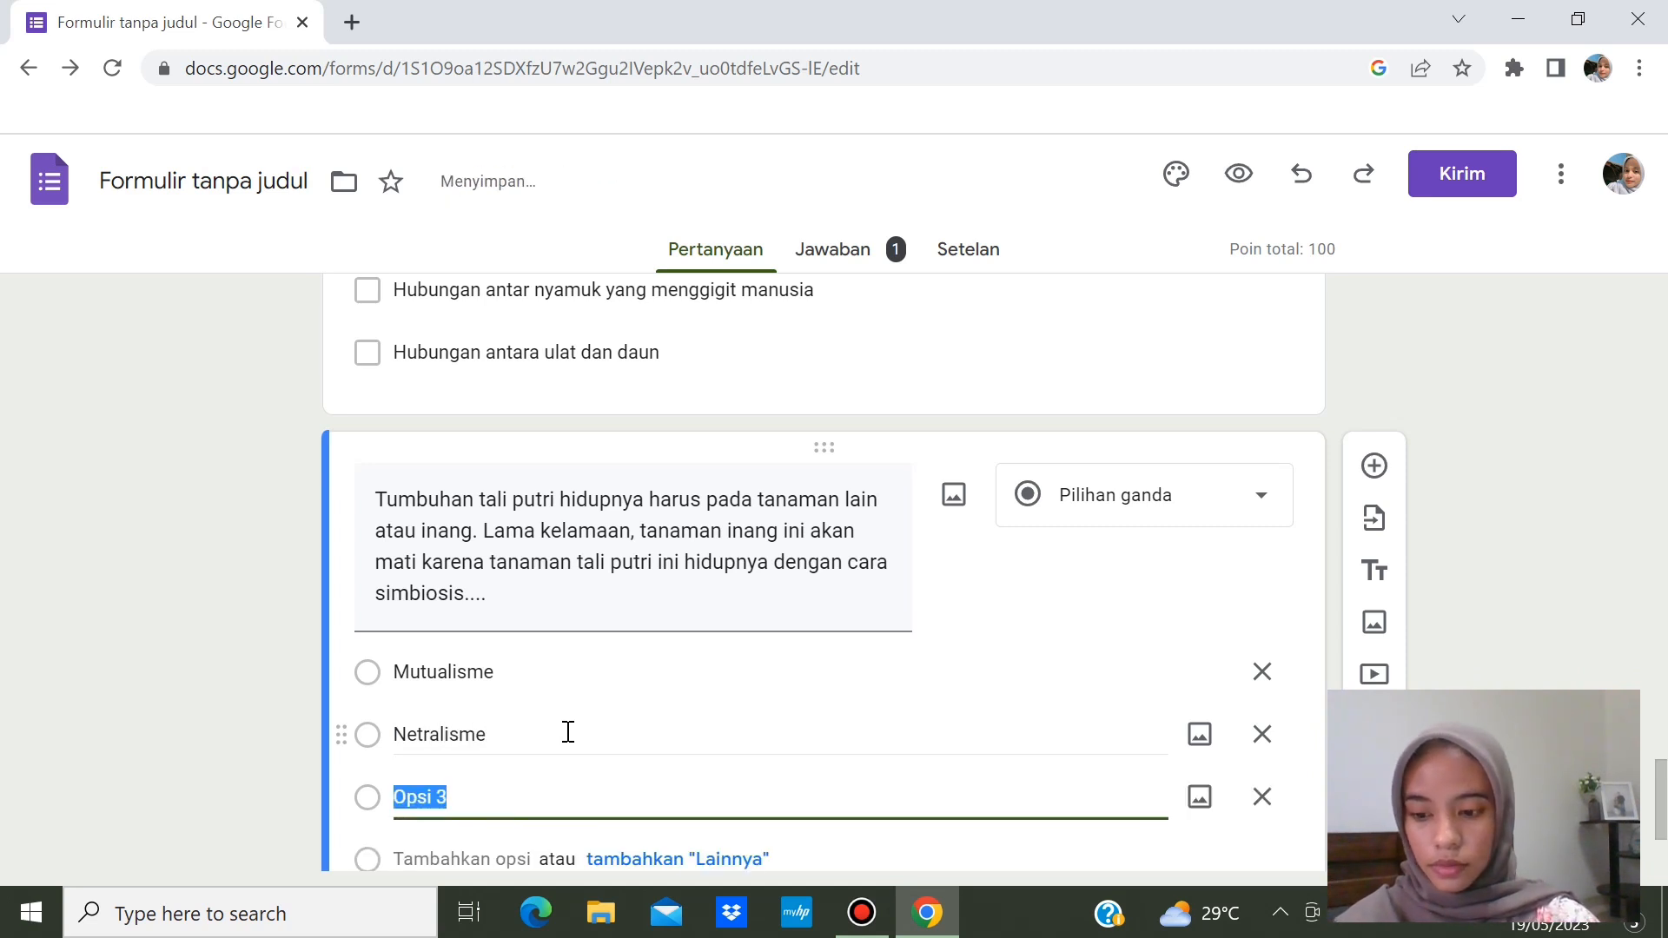
type("Para")
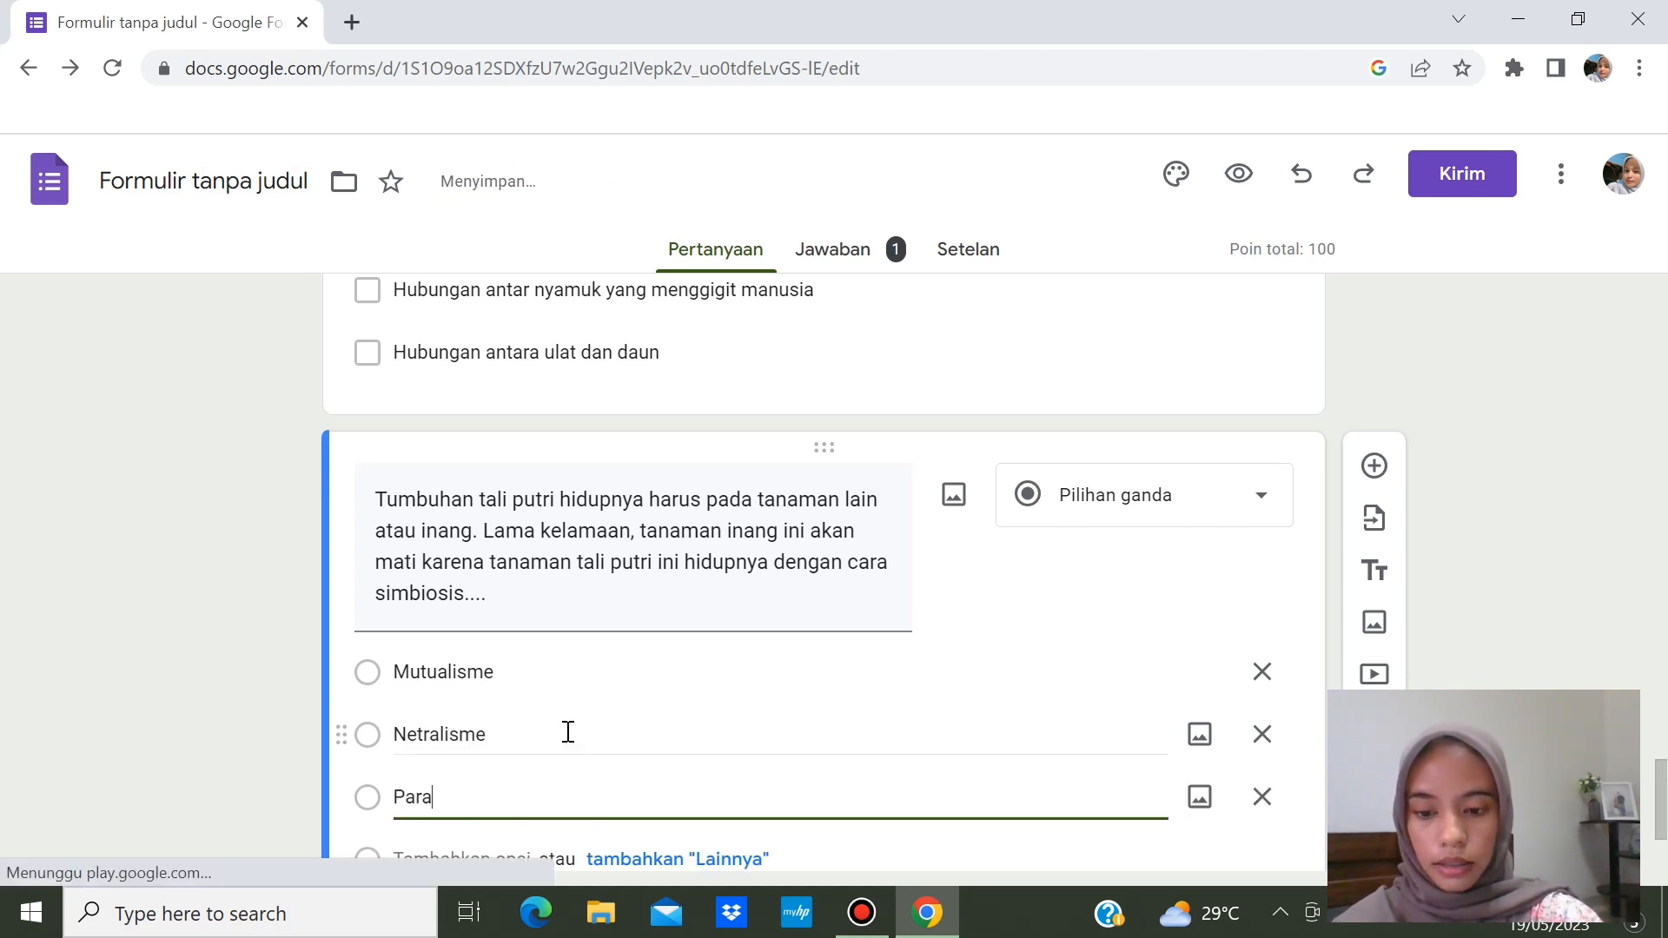
type("sitisme")
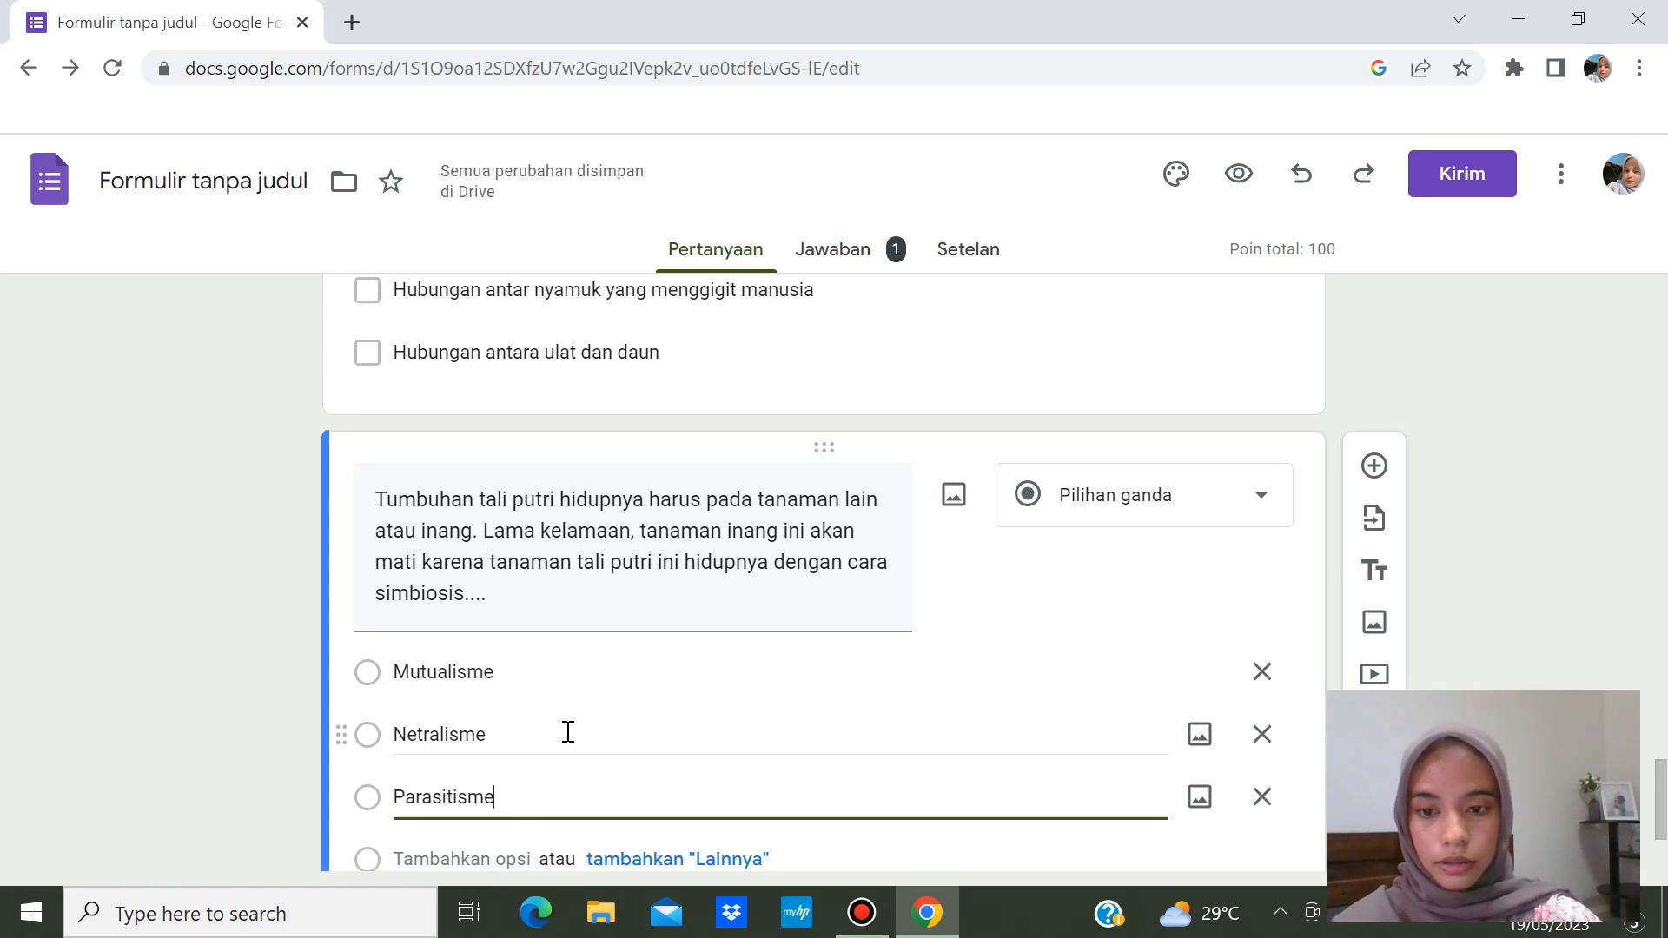
key("Return")
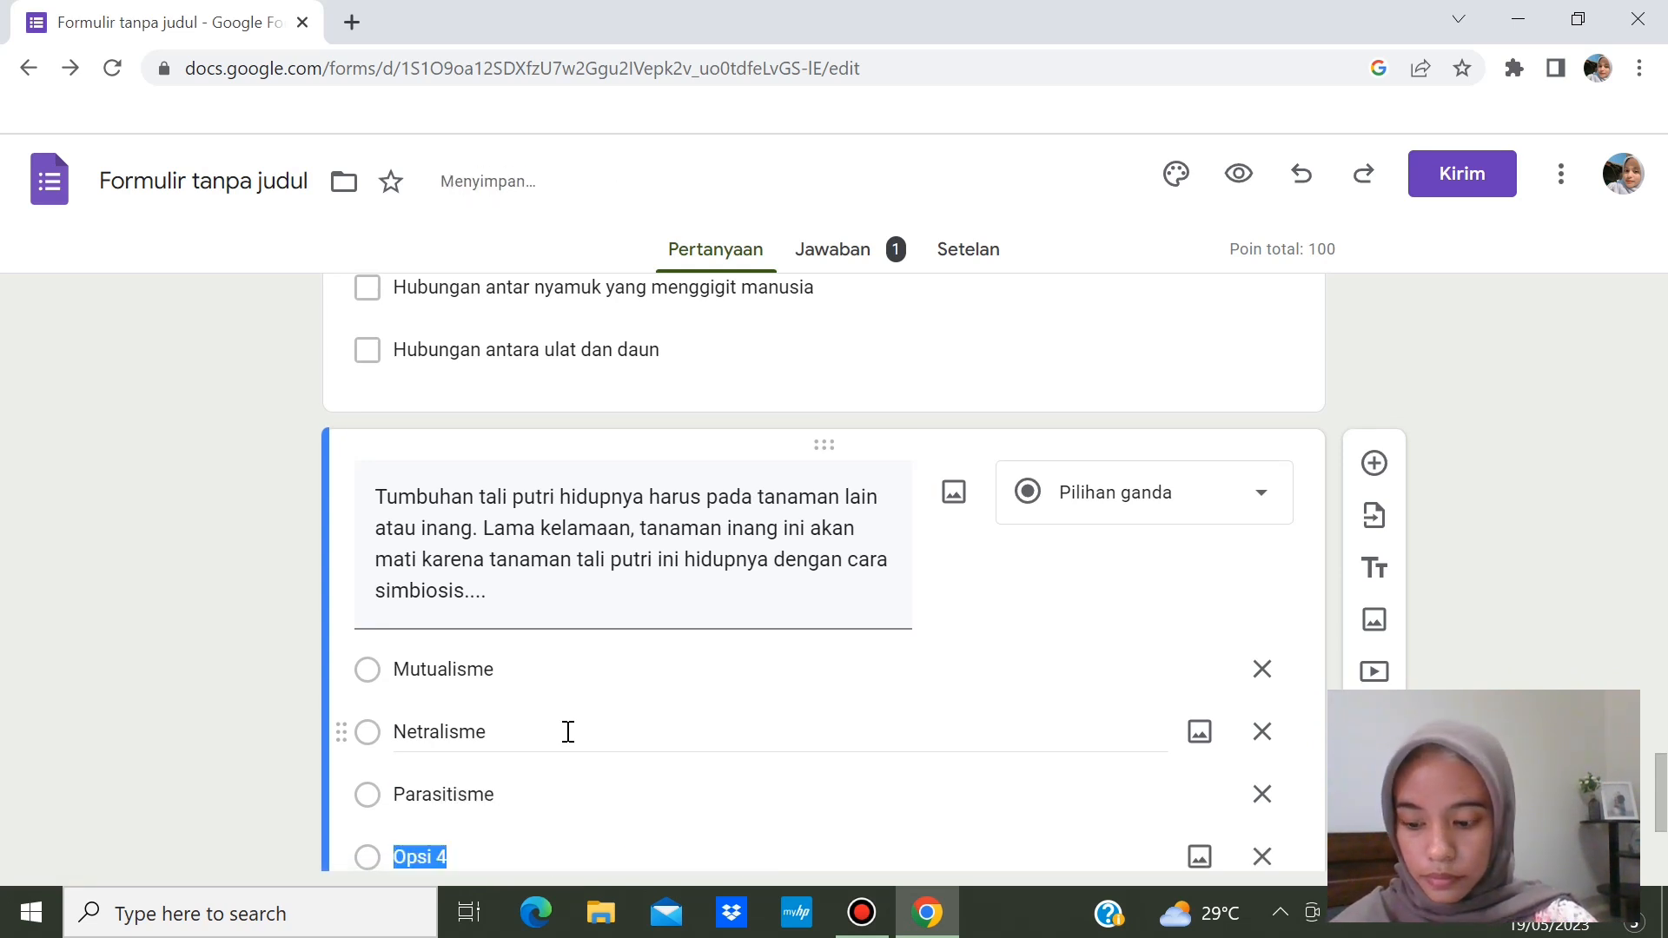
type("Kom")
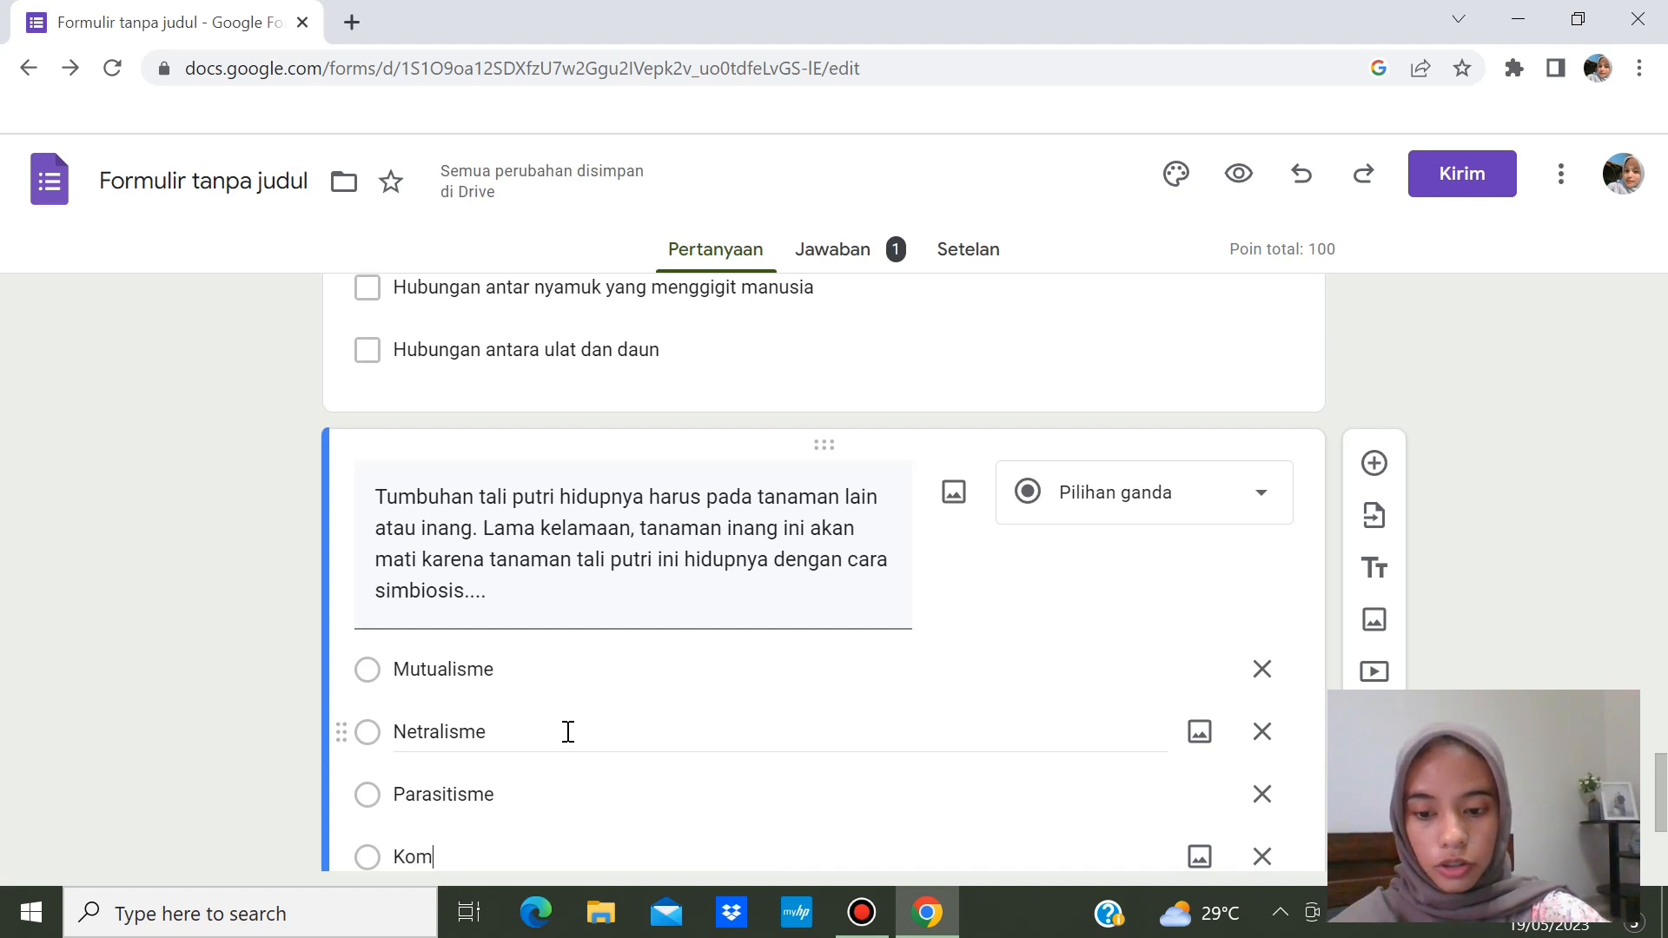
type("ensalisme")
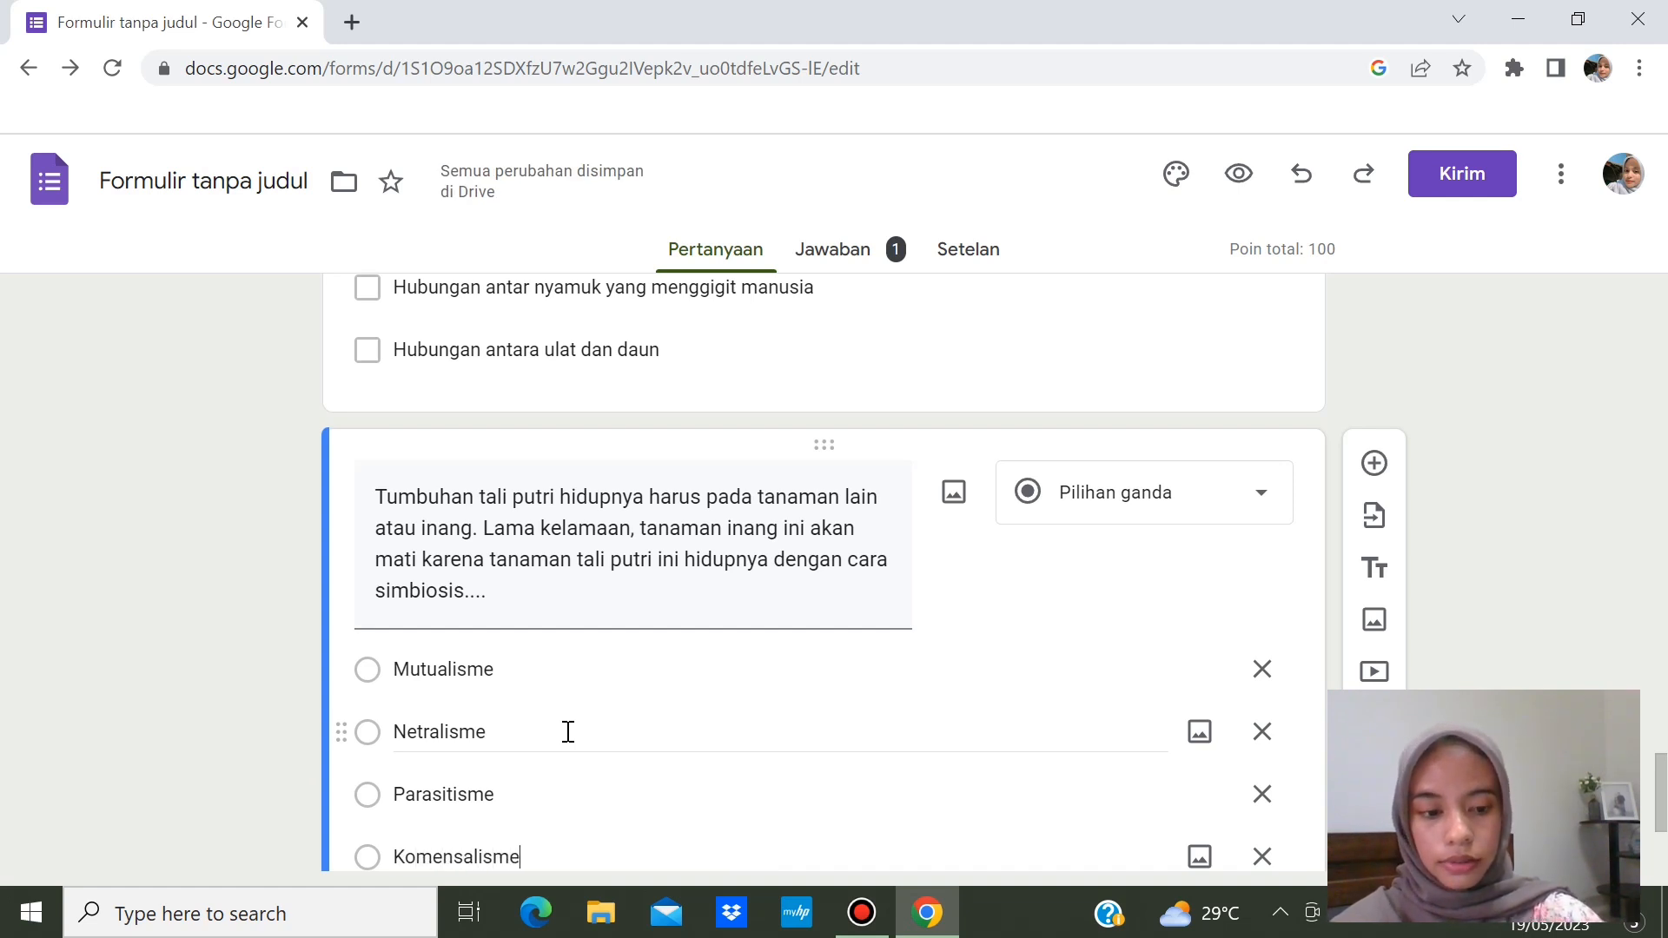
key("Return")
type("Spiritualisme")
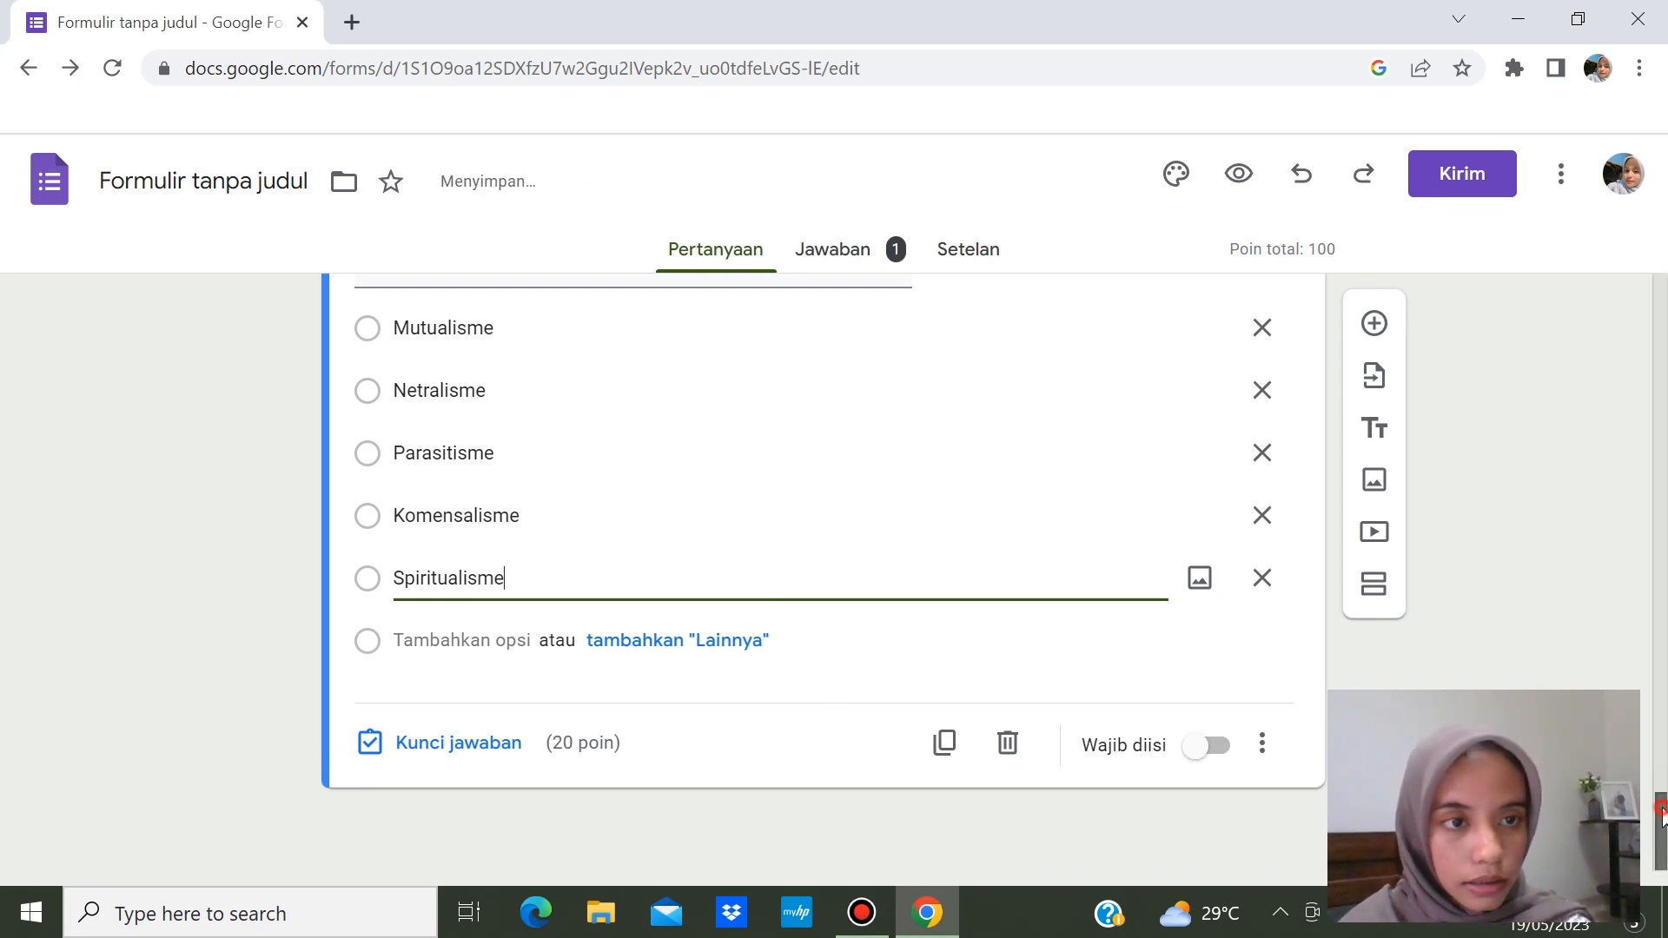
- Mark the tali putri question as required
scroll(1663, 808, "up", 2)
scroll(1663, 816, "down", 2)
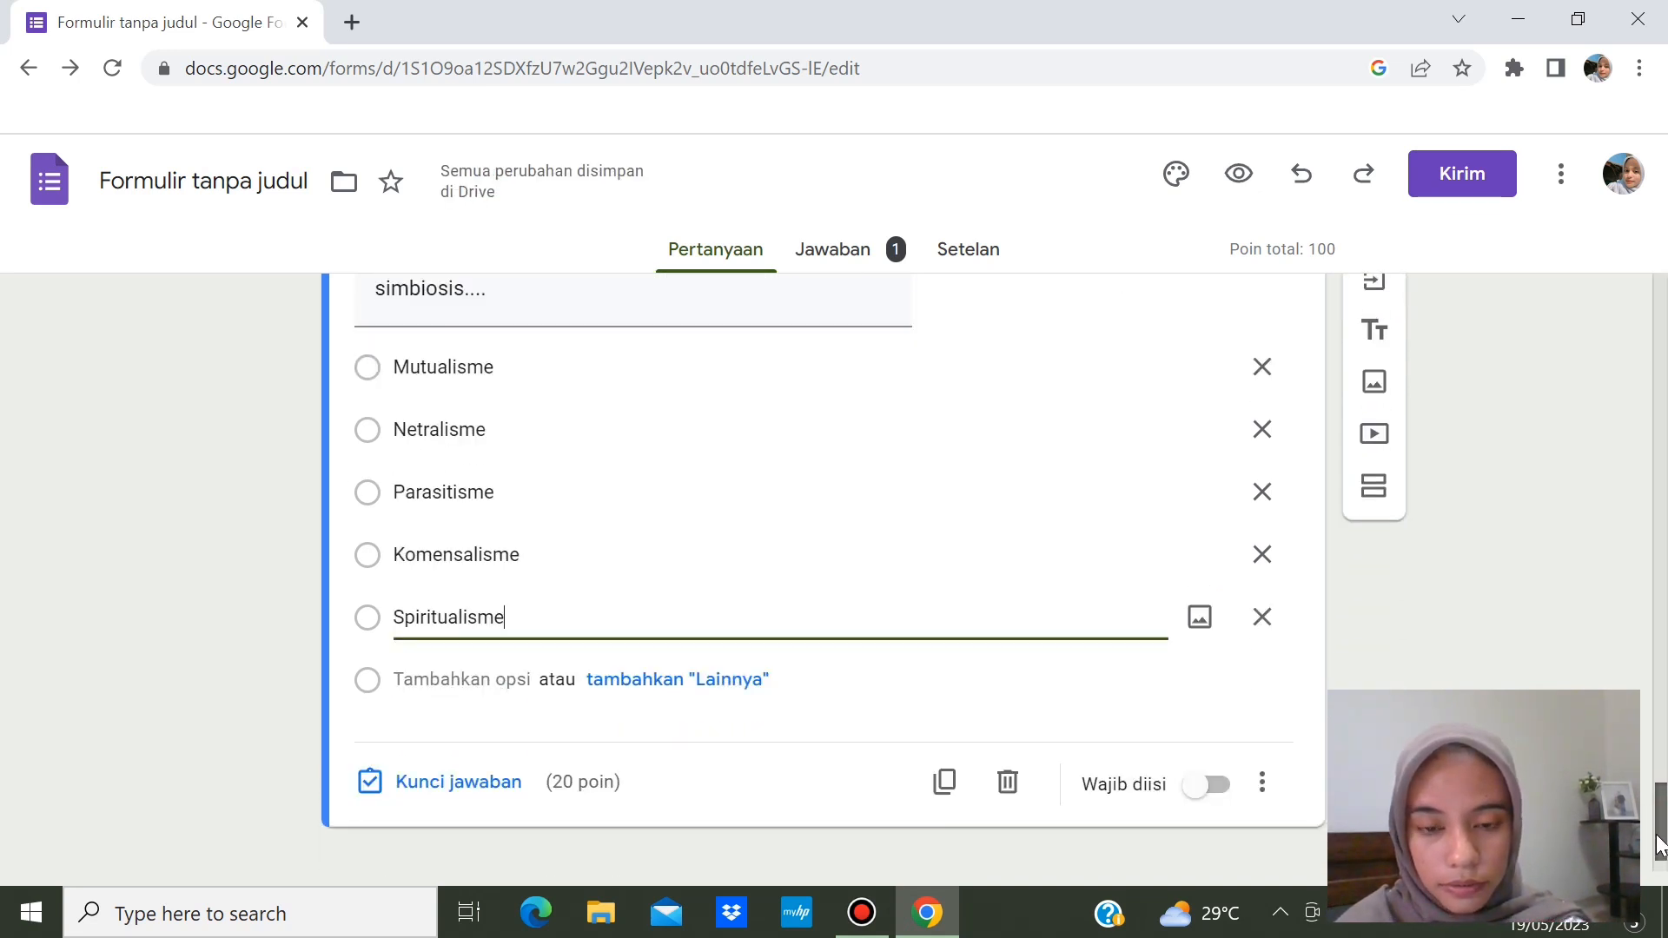
left_click(1214, 747)
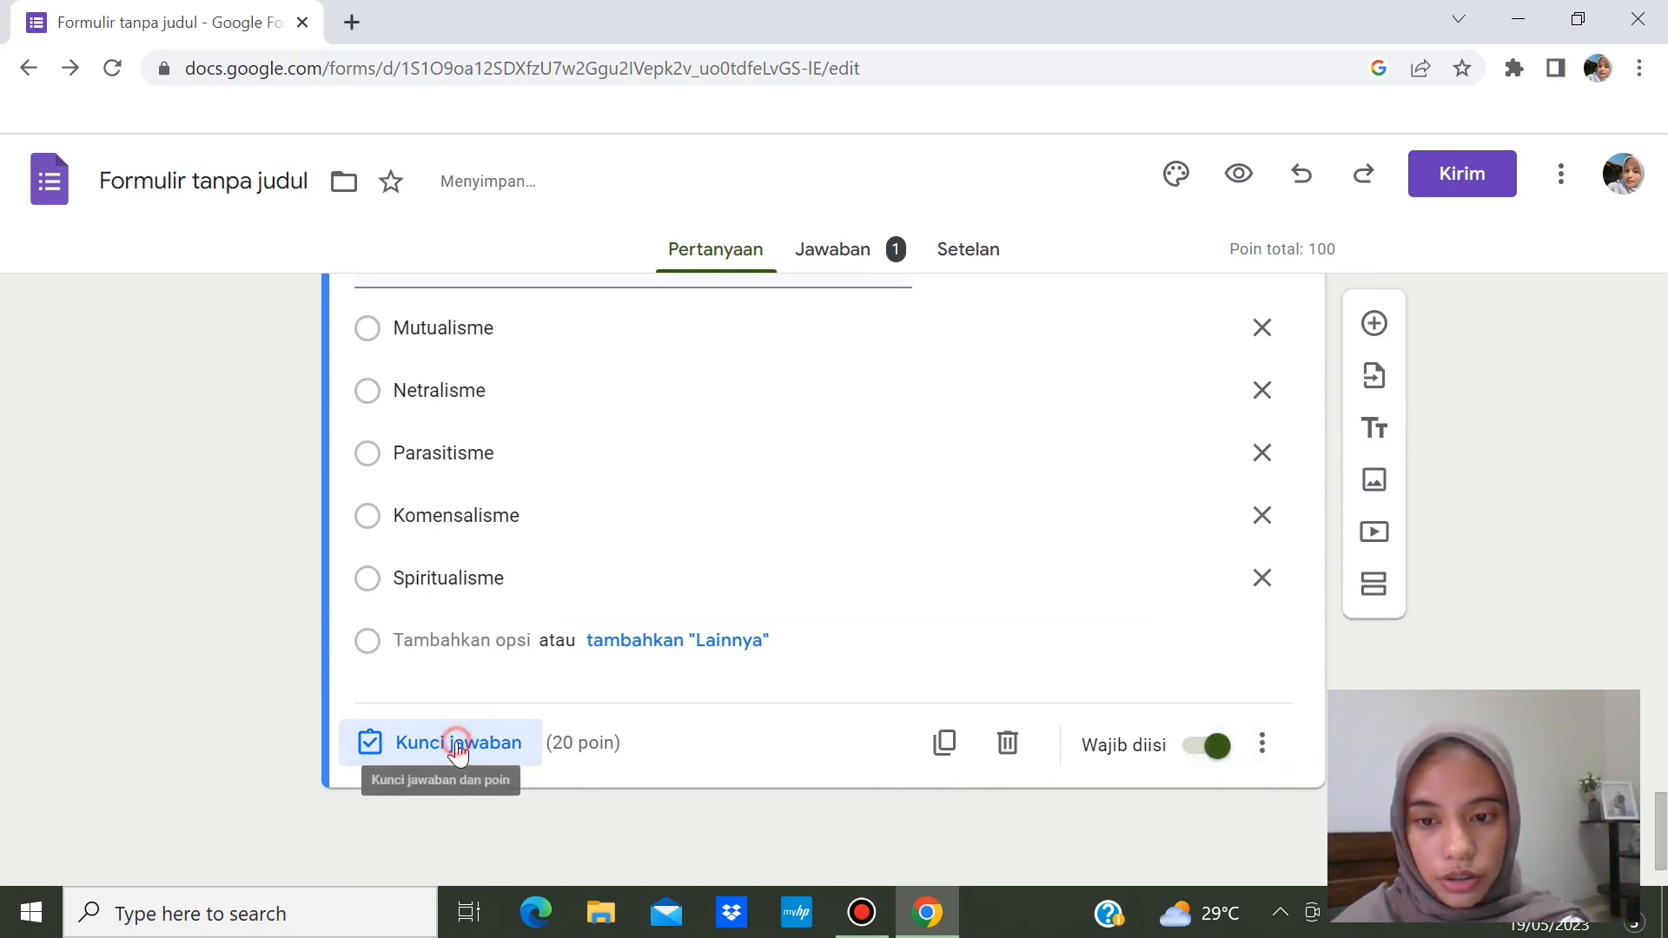
- In the tali putri question's answer key, mark Parasitisme as the correct answer, worth 20 points
left_click(453, 745)
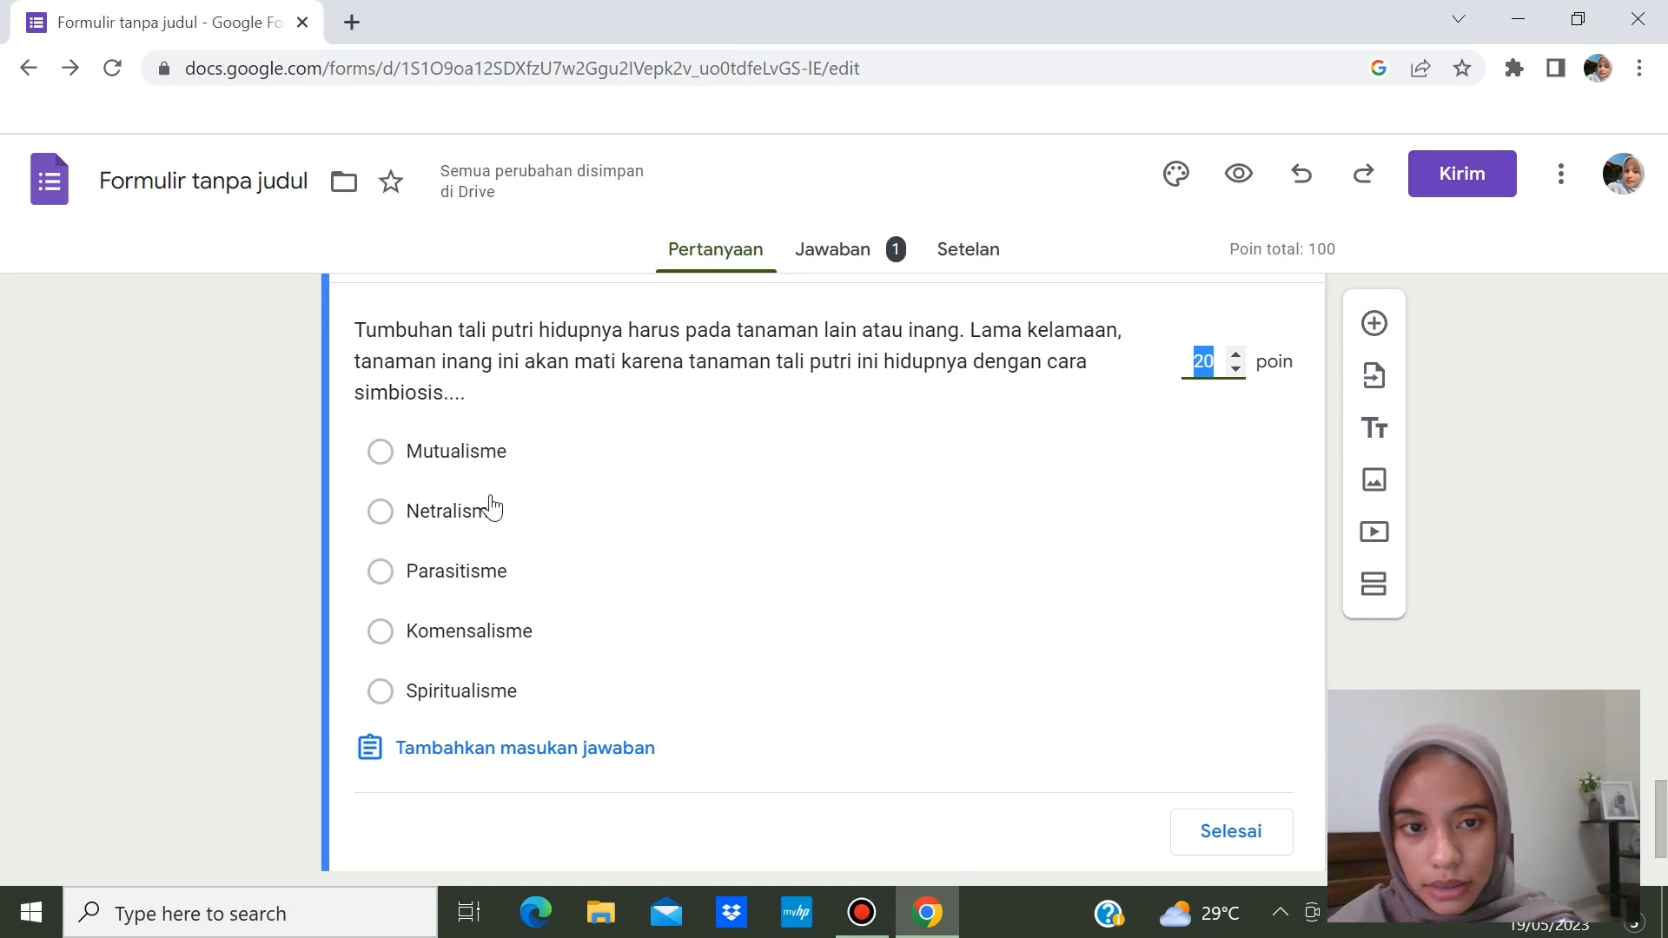
left_click(474, 582)
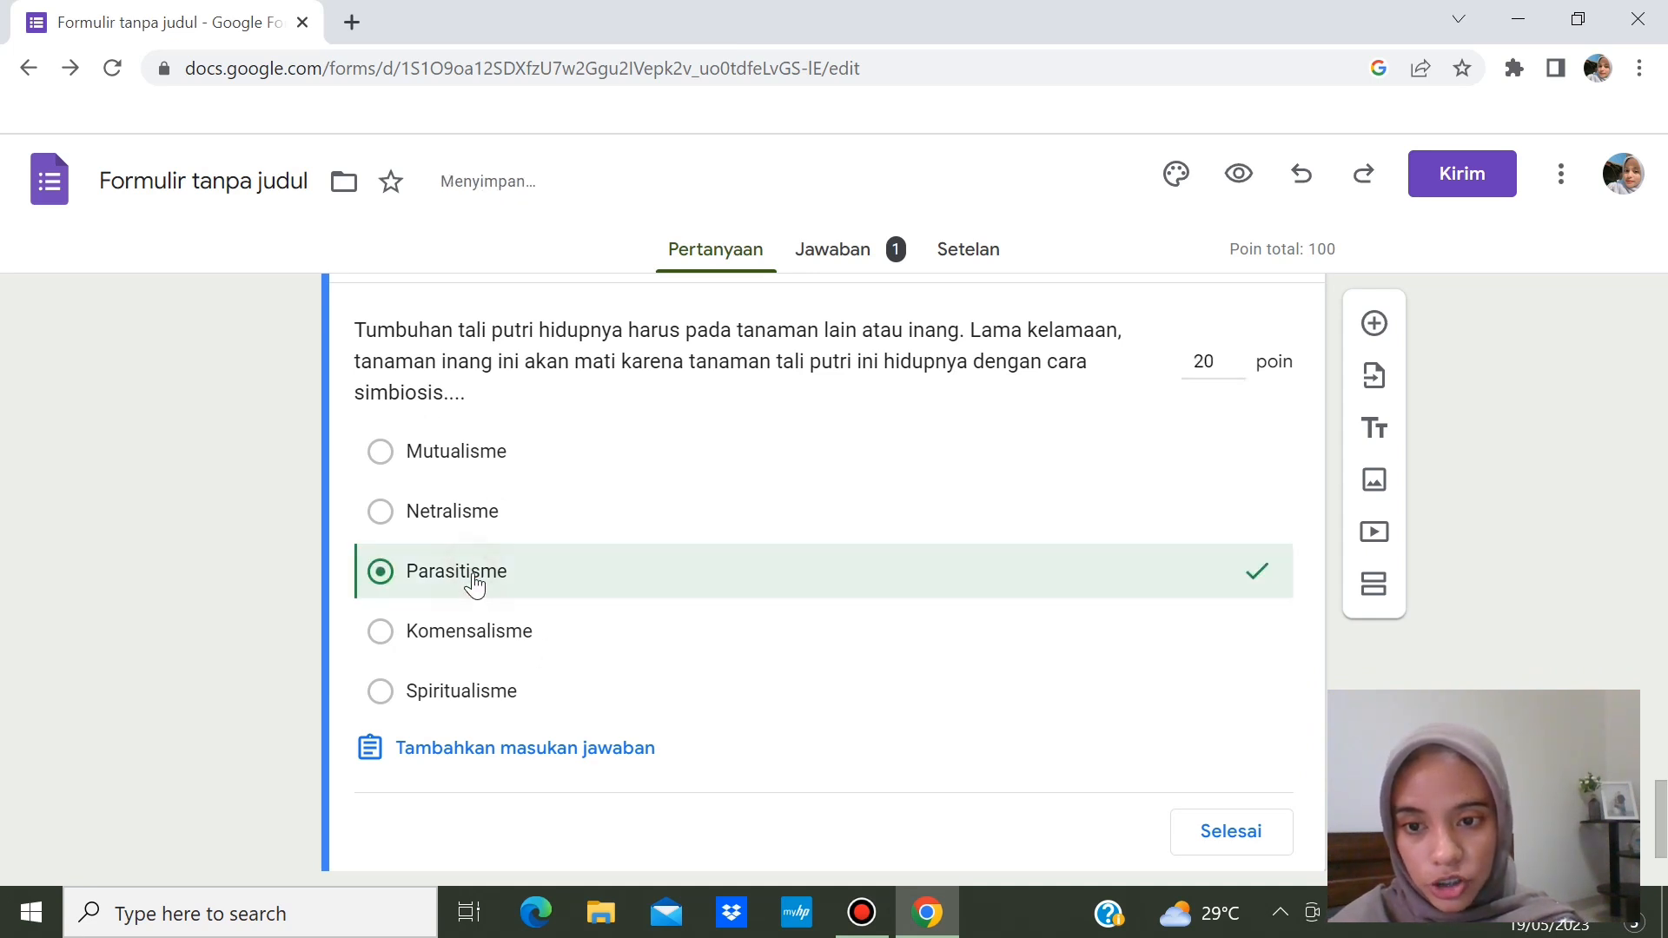
mouse_move(1660, 800)
left_mouse_down()
mouse_move(1660, 814)
mouse_move(1657, 800)
left_mouse_up()
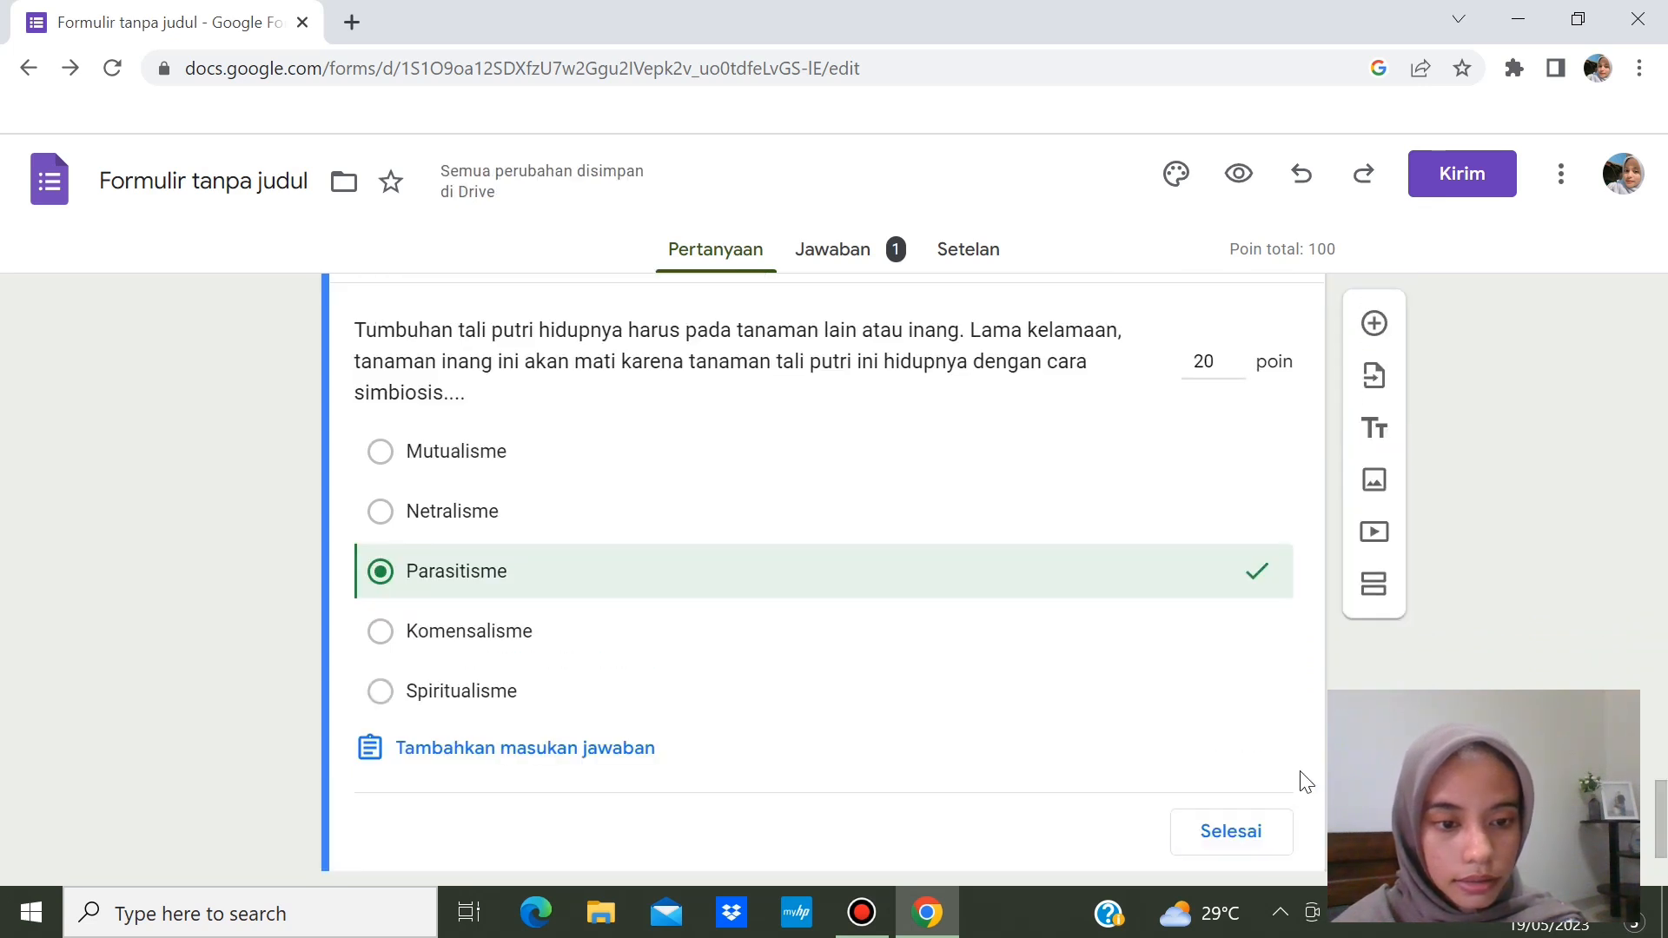
left_click(1281, 832)
mouse_move(1650, 749)
left_mouse_down()
mouse_move(1659, 683)
mouse_move(1661, 728)
left_mouse_up()
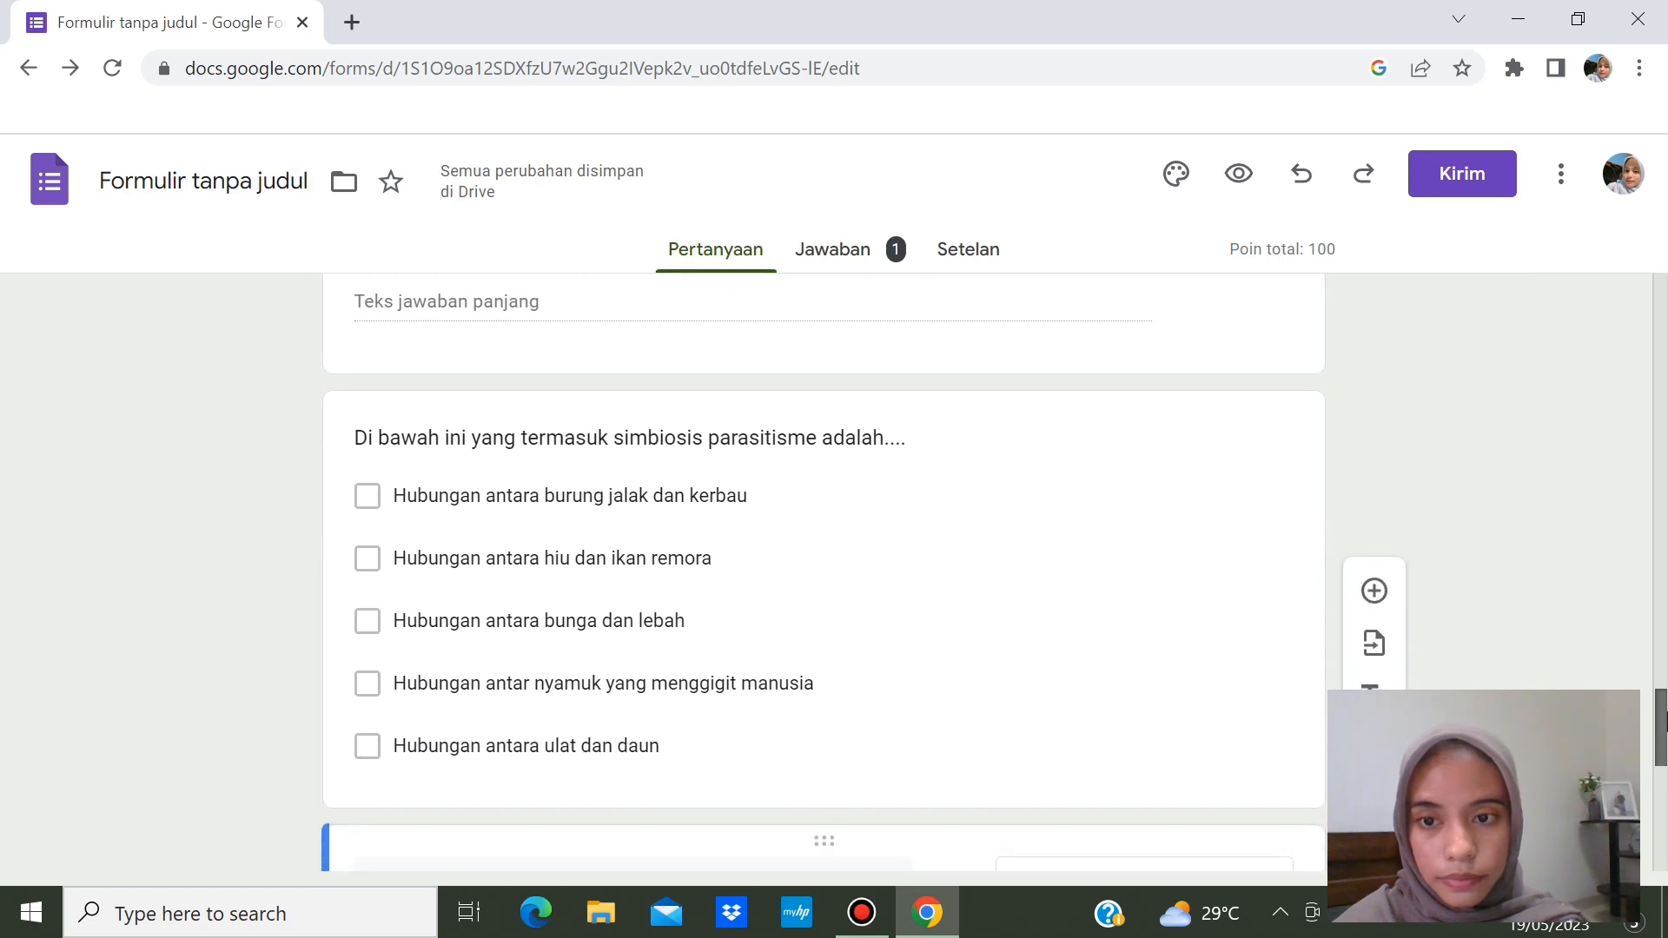
- Set the parasitism checkbox answer key so only the mosquito-biting-humans and ulat dan daun options are correct
left_click(790, 684)
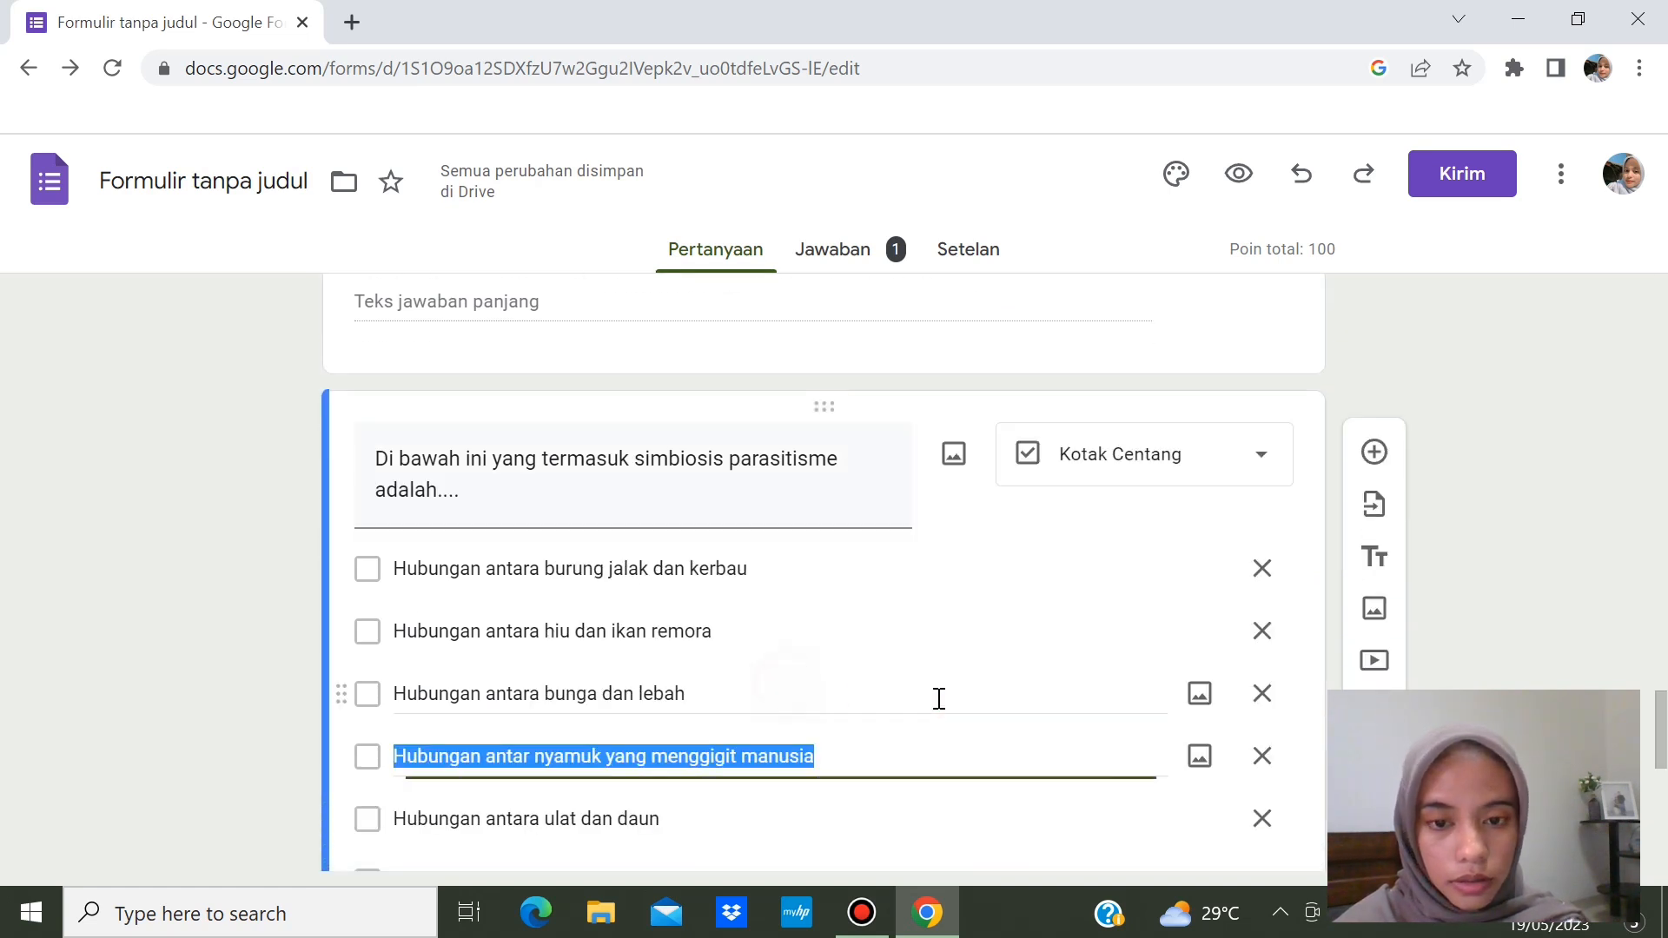
left_click_drag(1659, 708, 1660, 732)
left_click(493, 820)
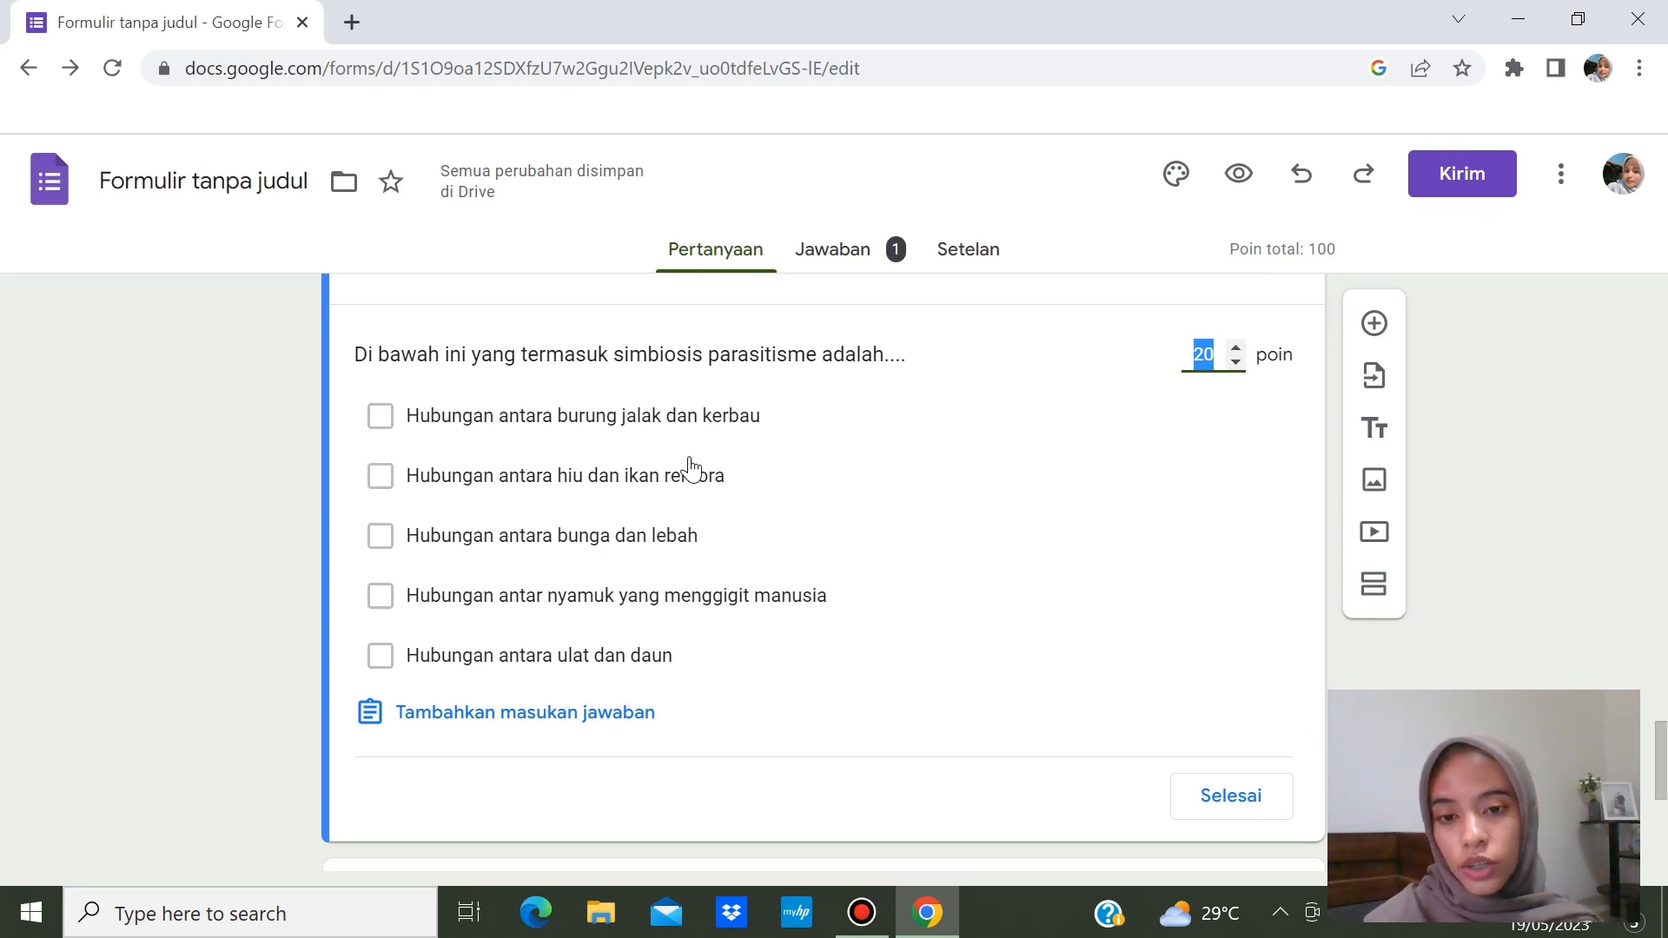
left_click(380, 419)
left_click(380, 536)
left_click(380, 417)
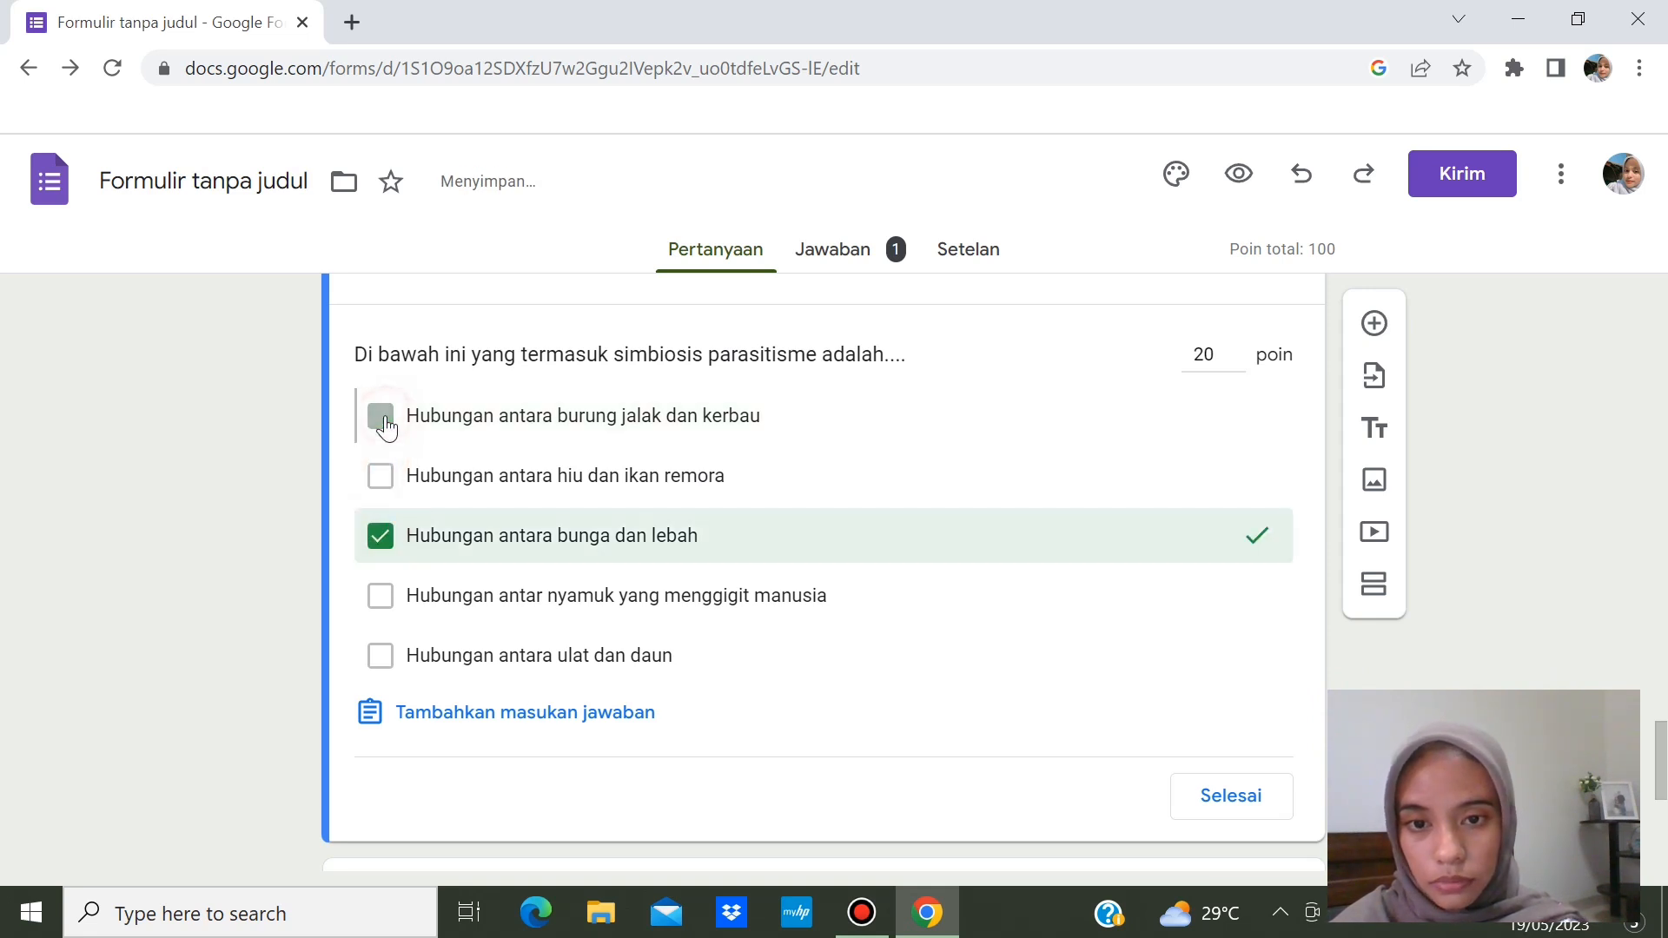
left_click(382, 533)
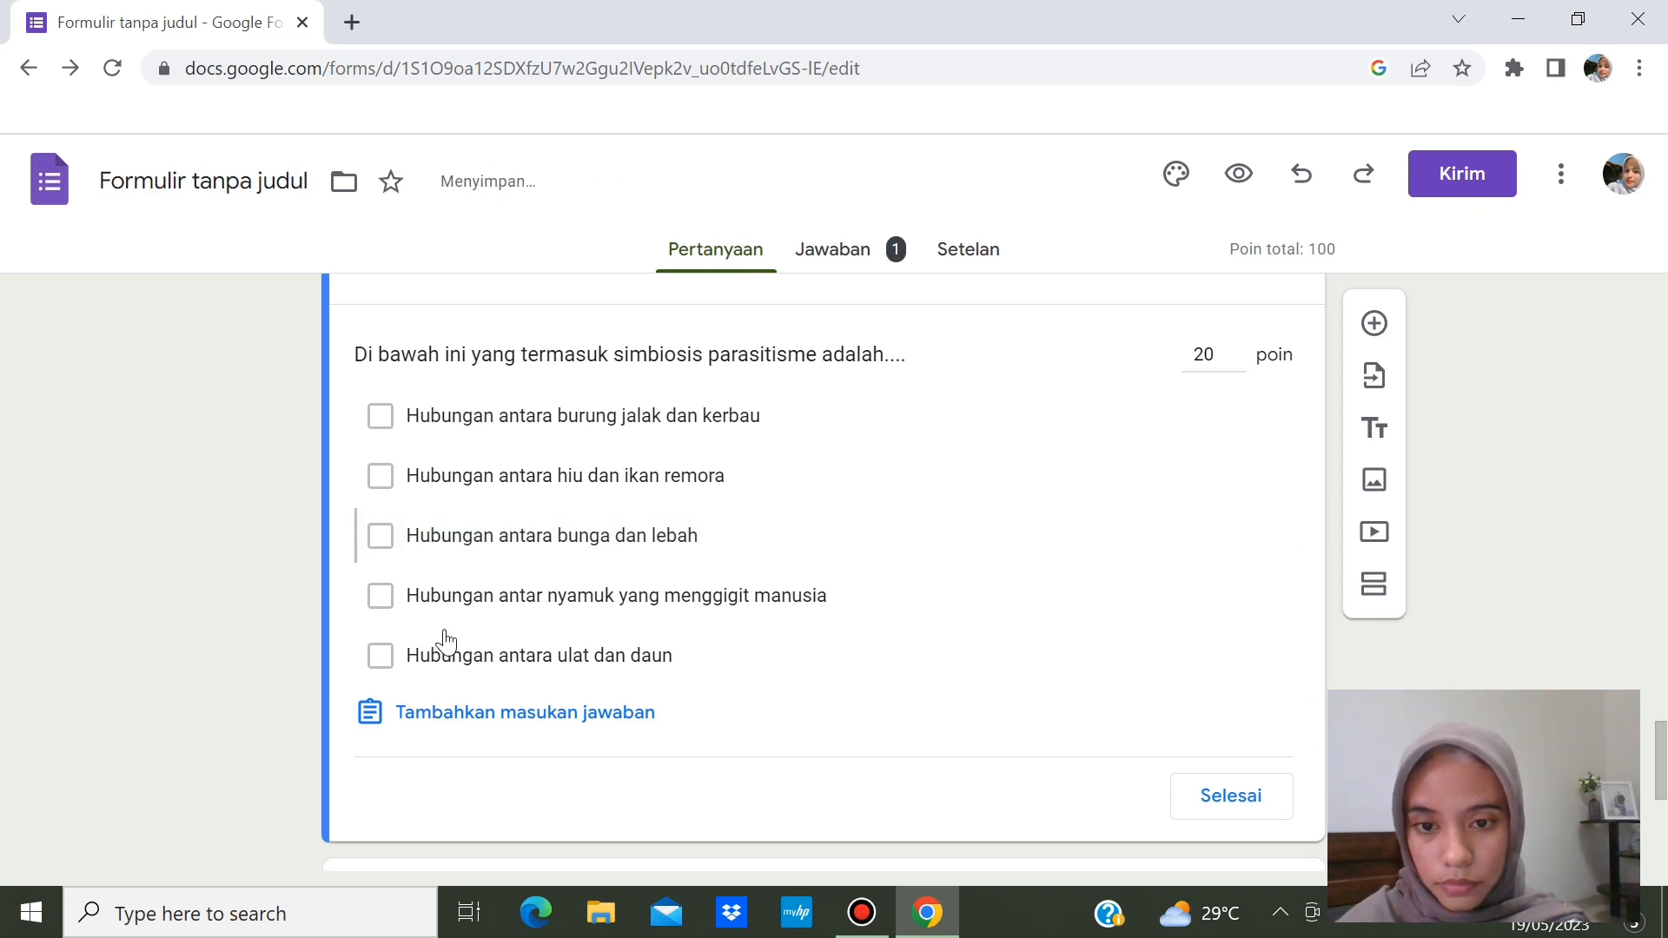
left_click(382, 600)
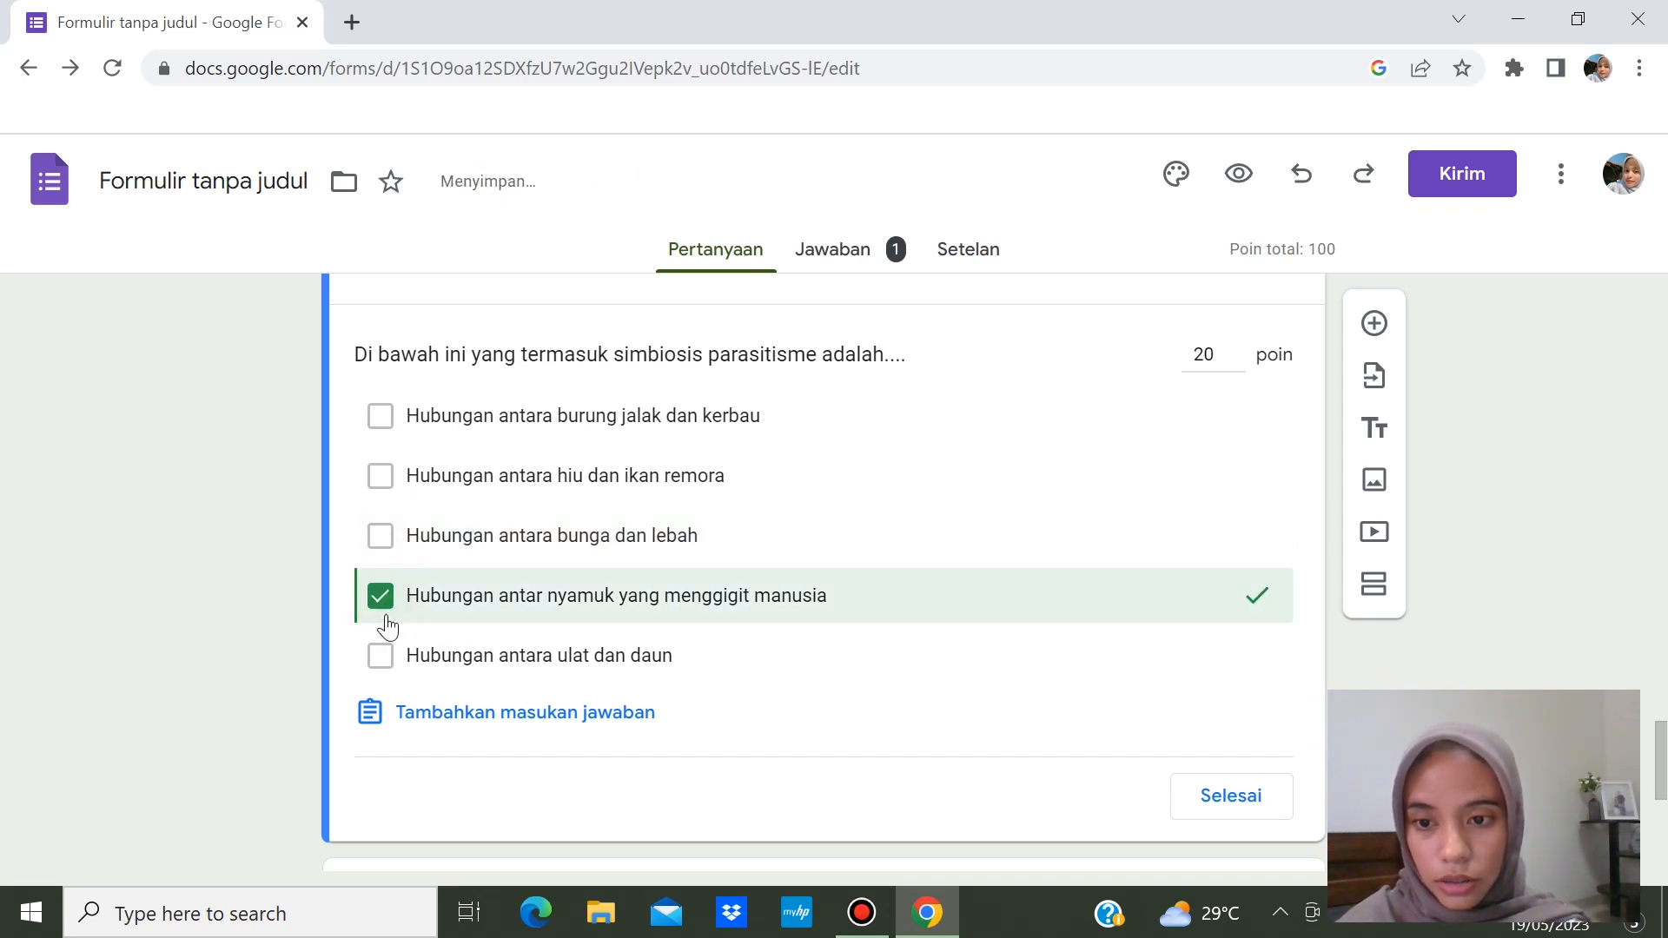
left_click(381, 656)
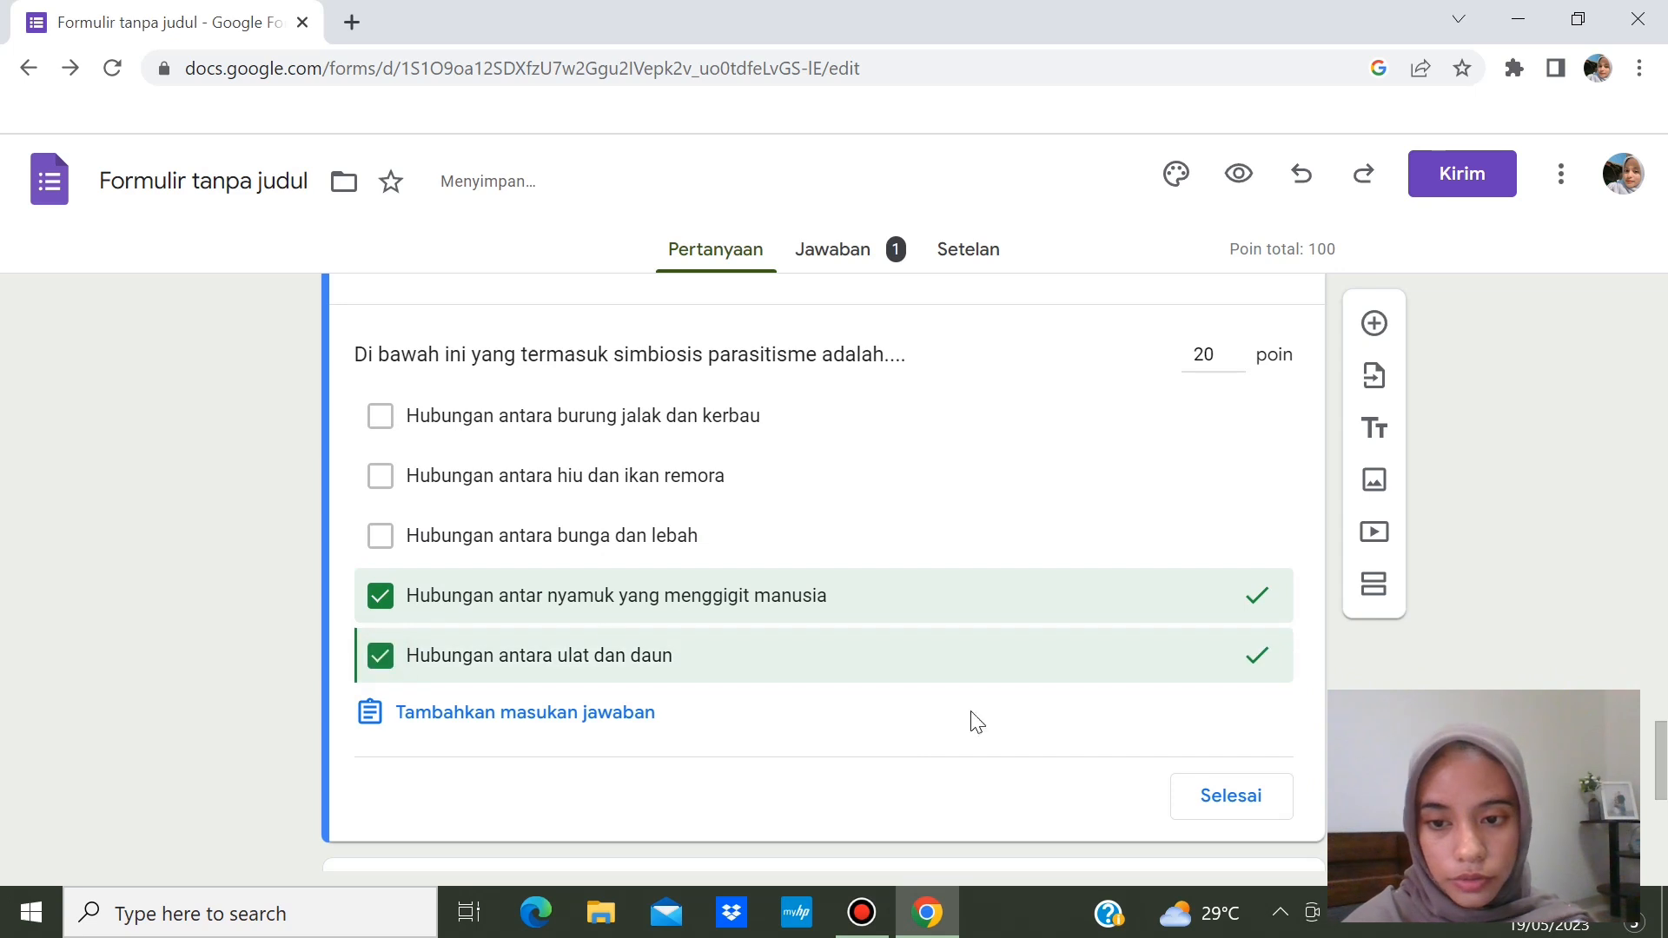
left_click(1237, 796)
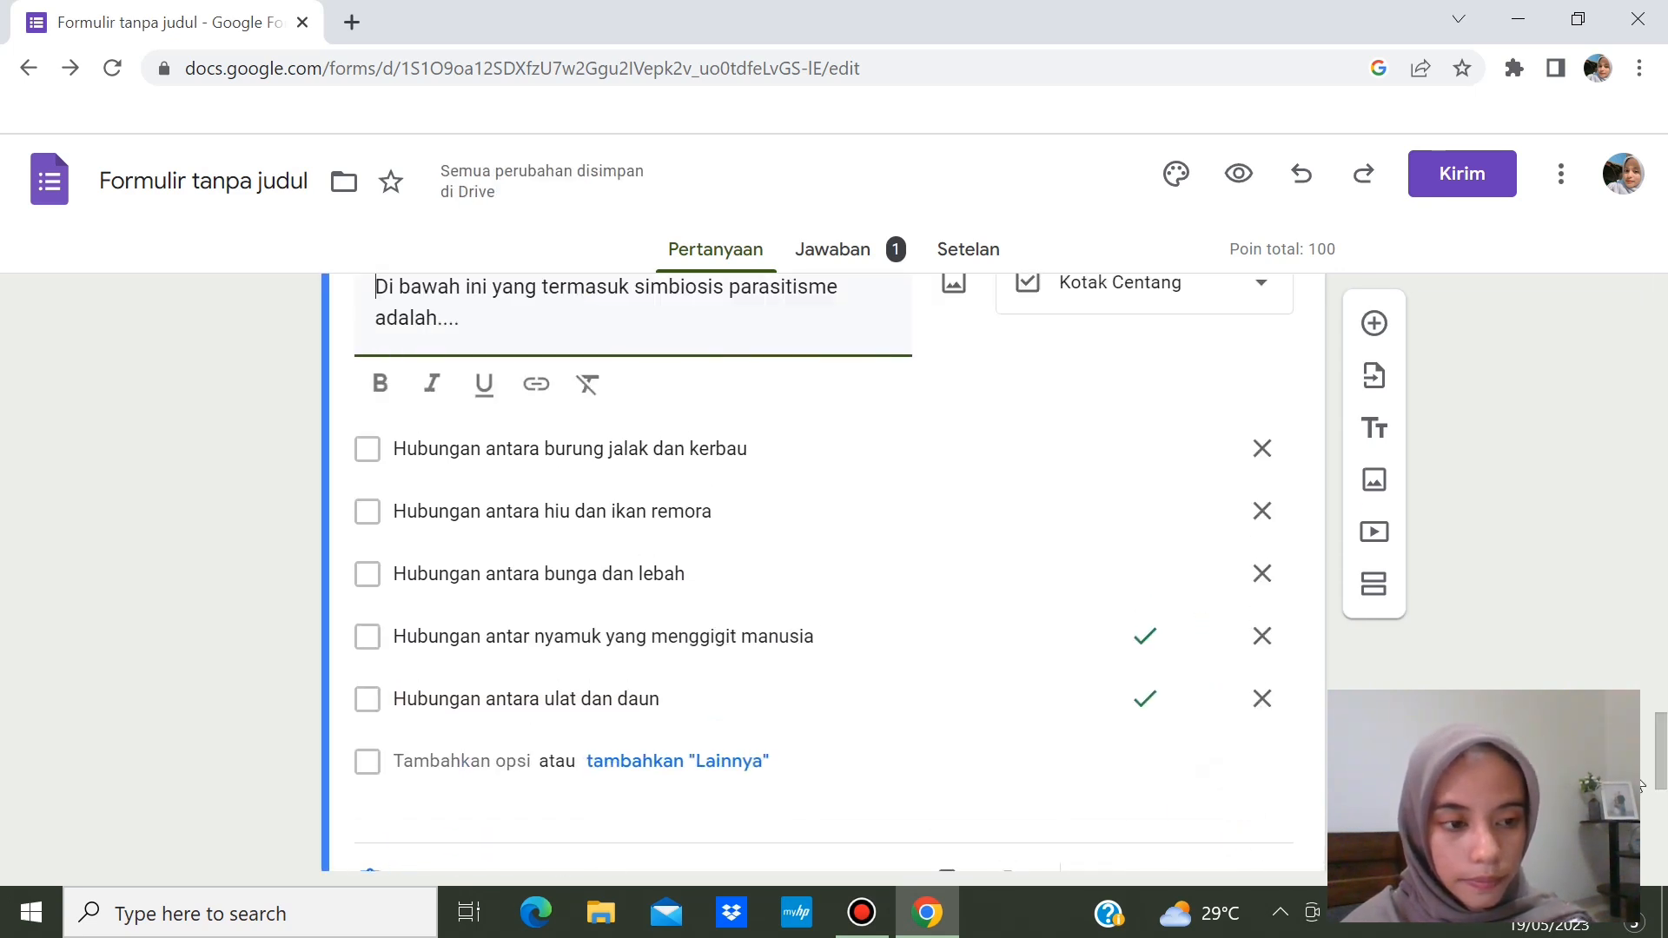
left_click_drag(1656, 778, 1661, 807)
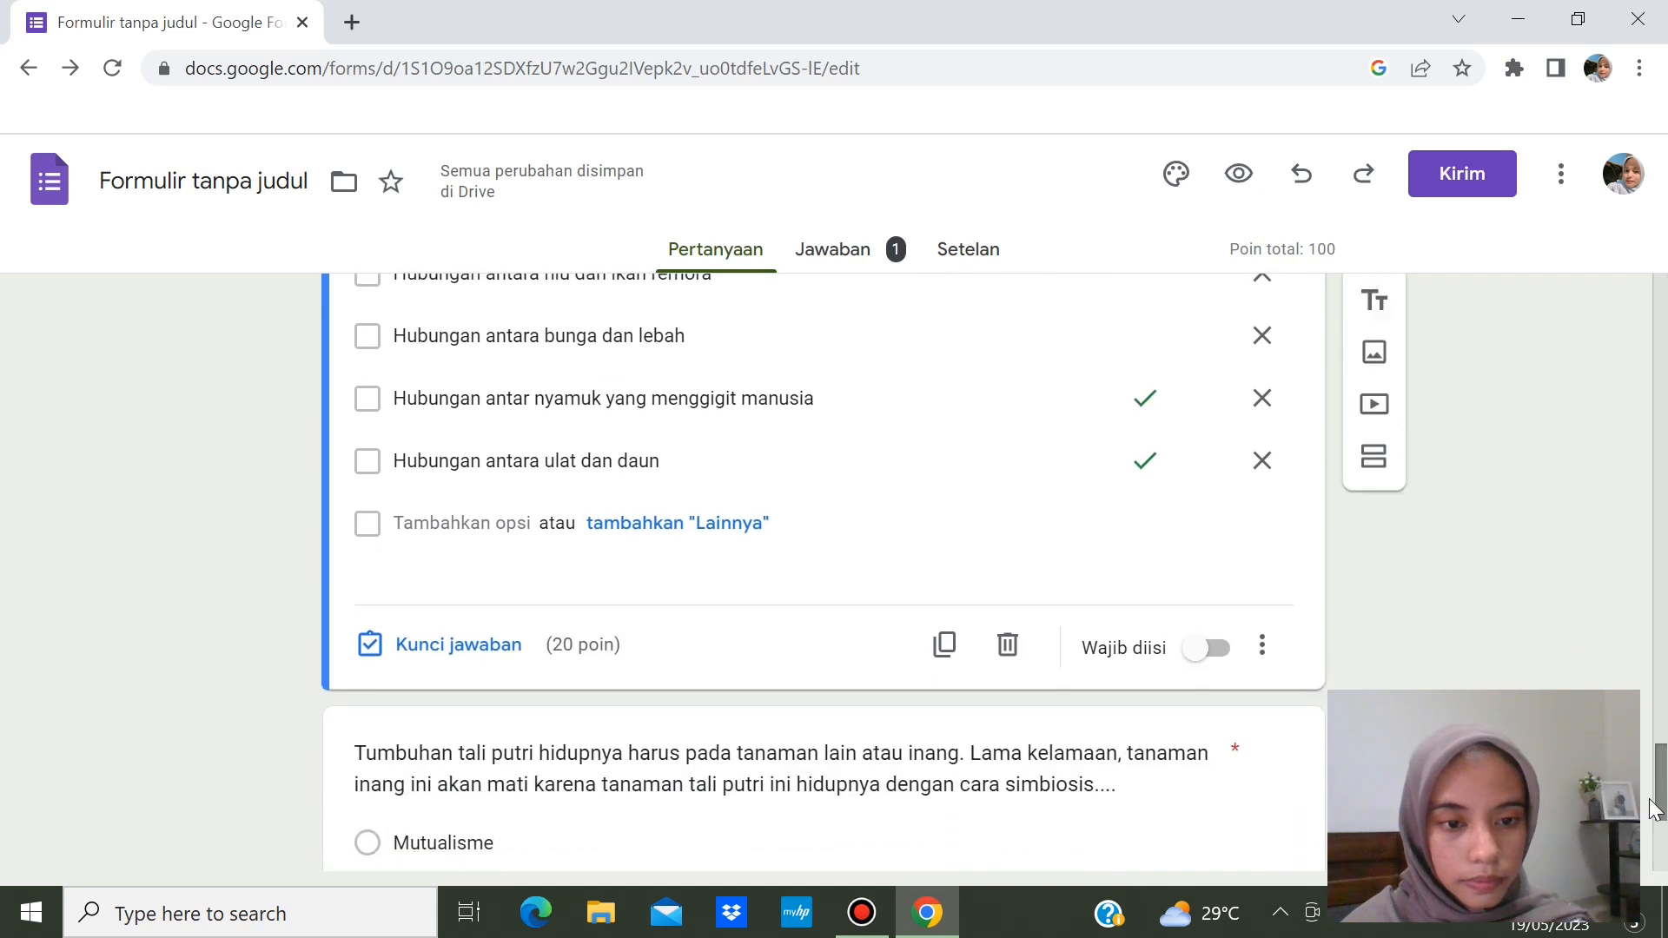
- Turn on Wajib diisi for the parasitism checkbox question
left_click(1208, 648)
scroll(1206, 641, "down", 1)
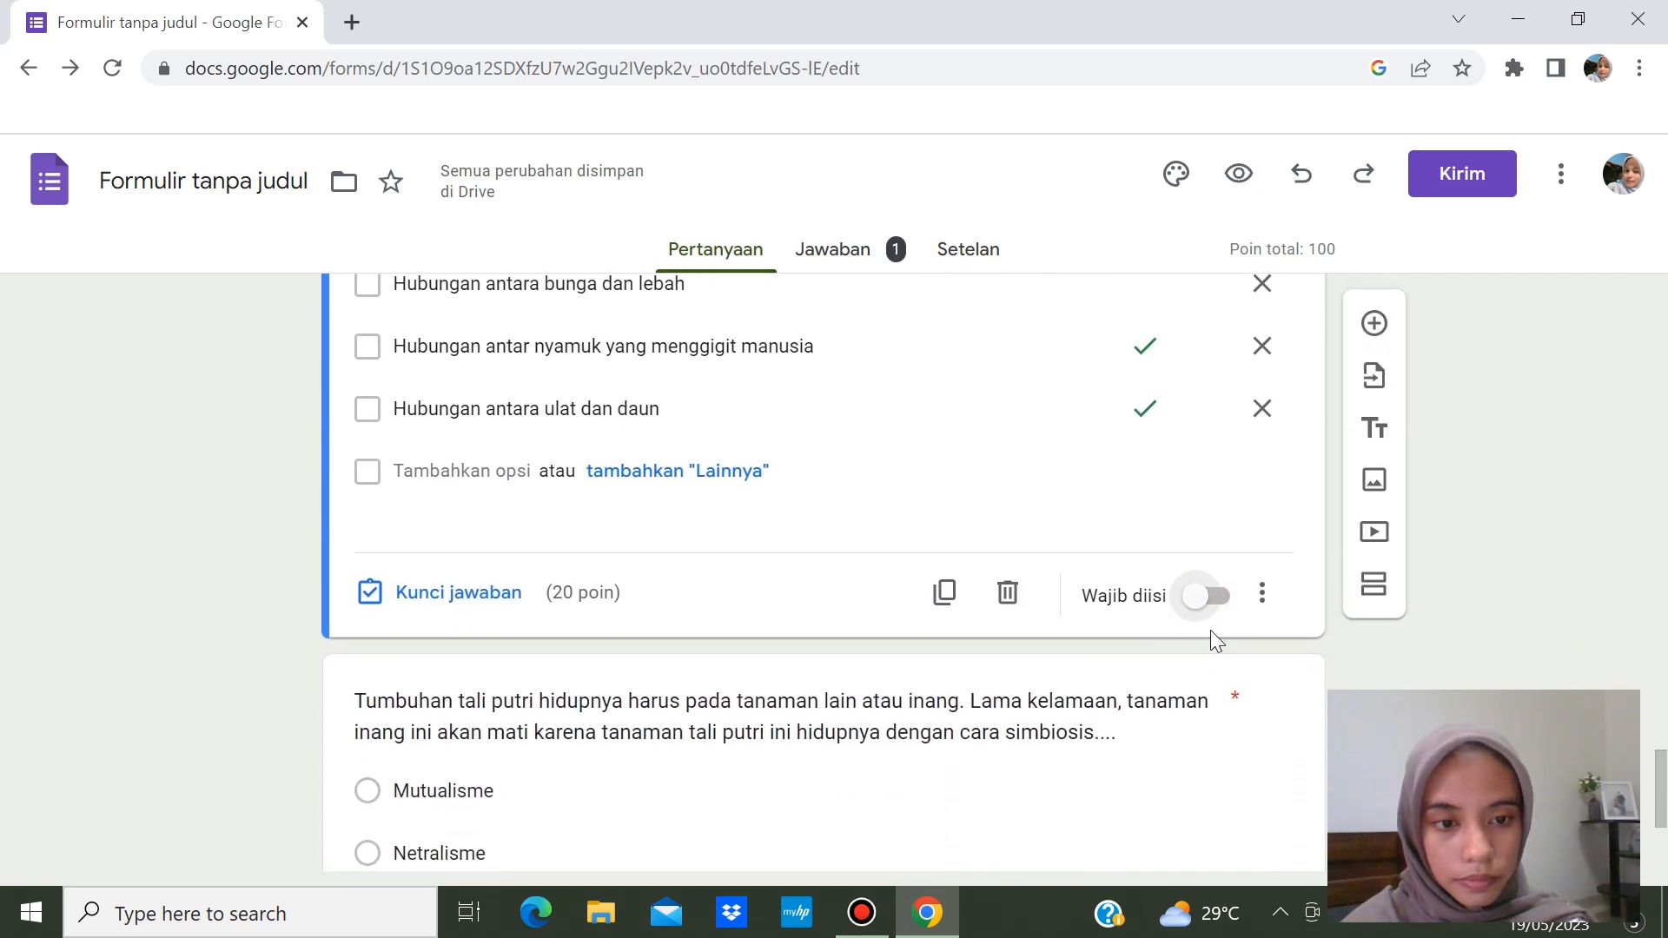
left_click(1213, 600)
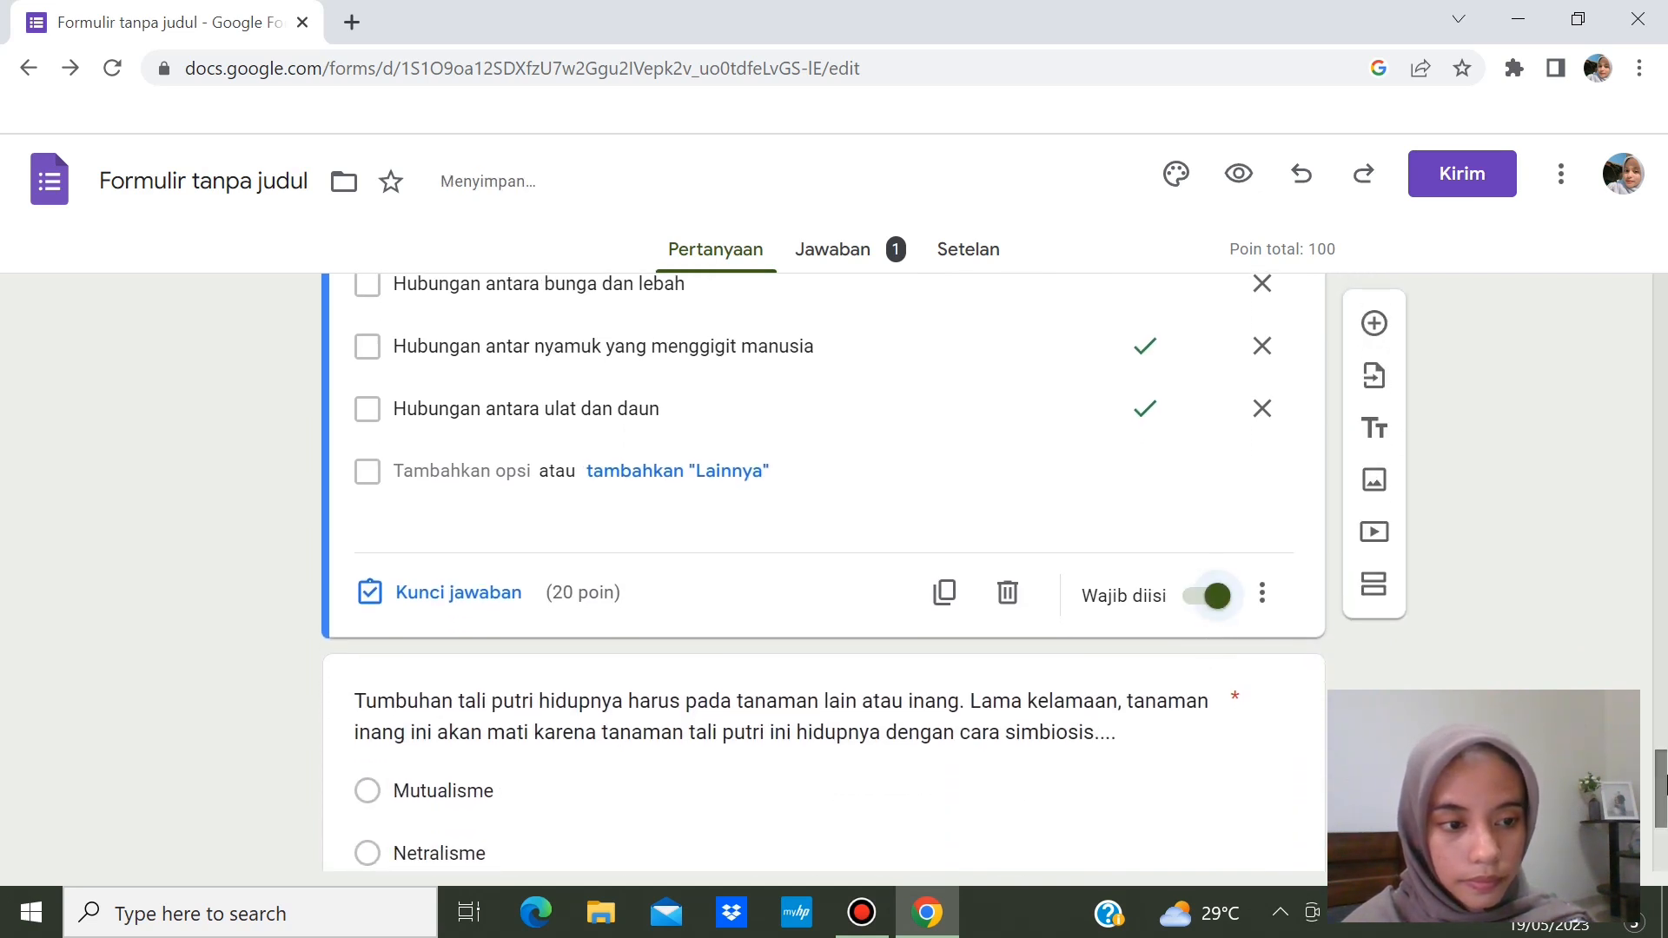
left_click_drag(1661, 763, 1661, 640)
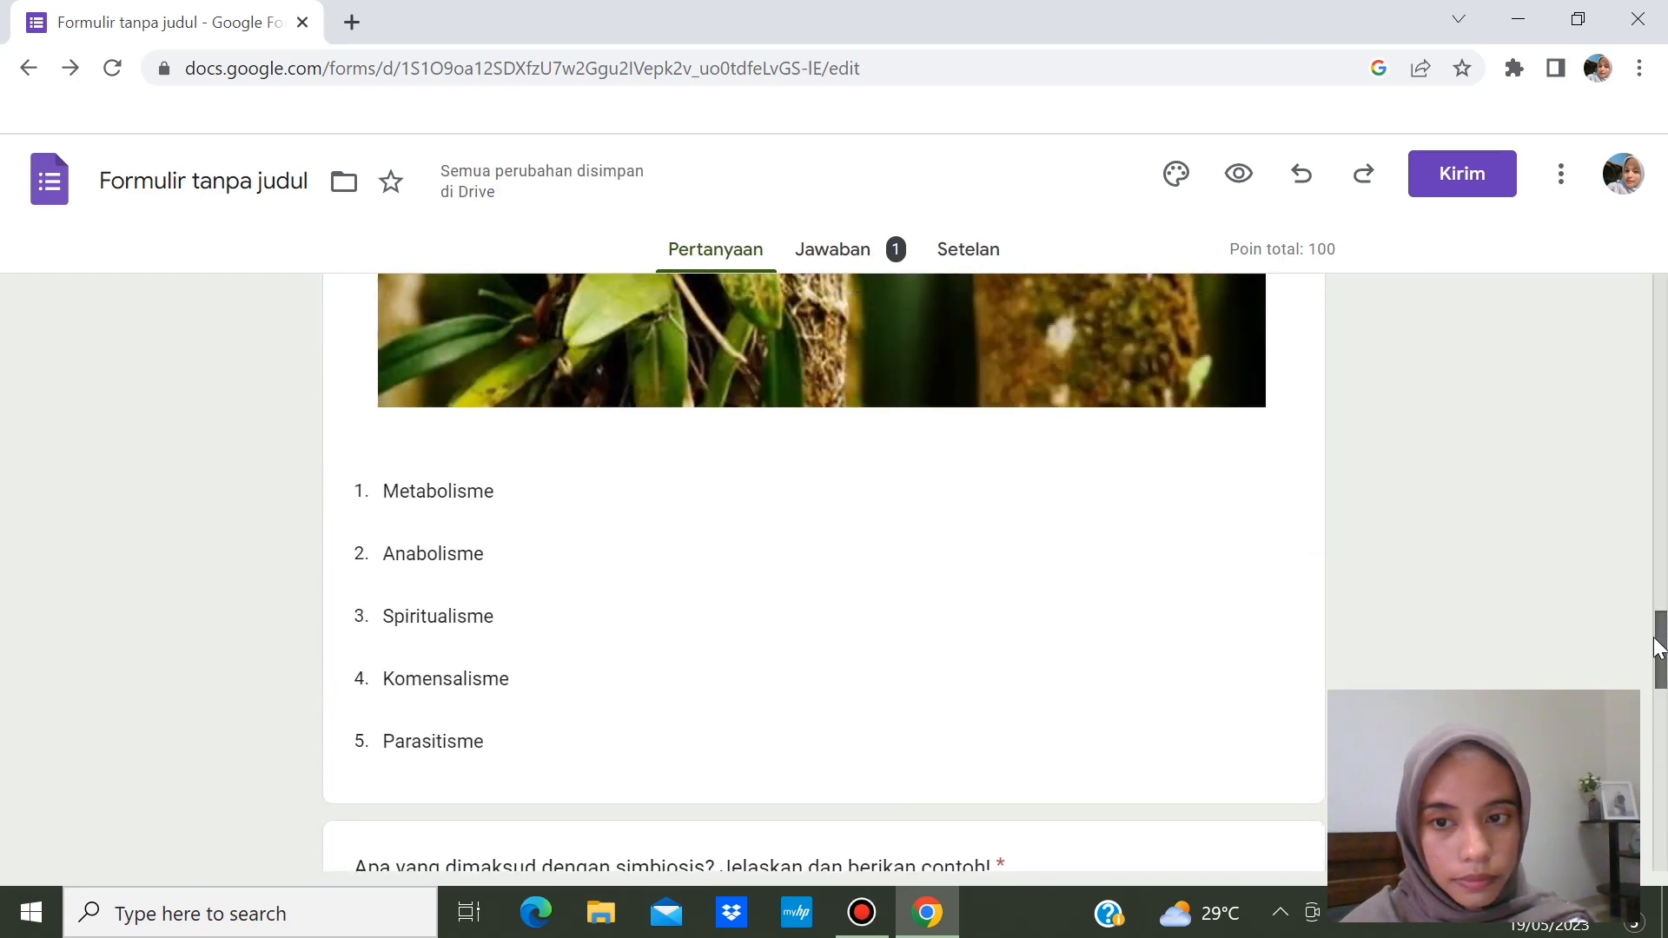
- Review the answer key of the orchid picture question
left_click(946, 614)
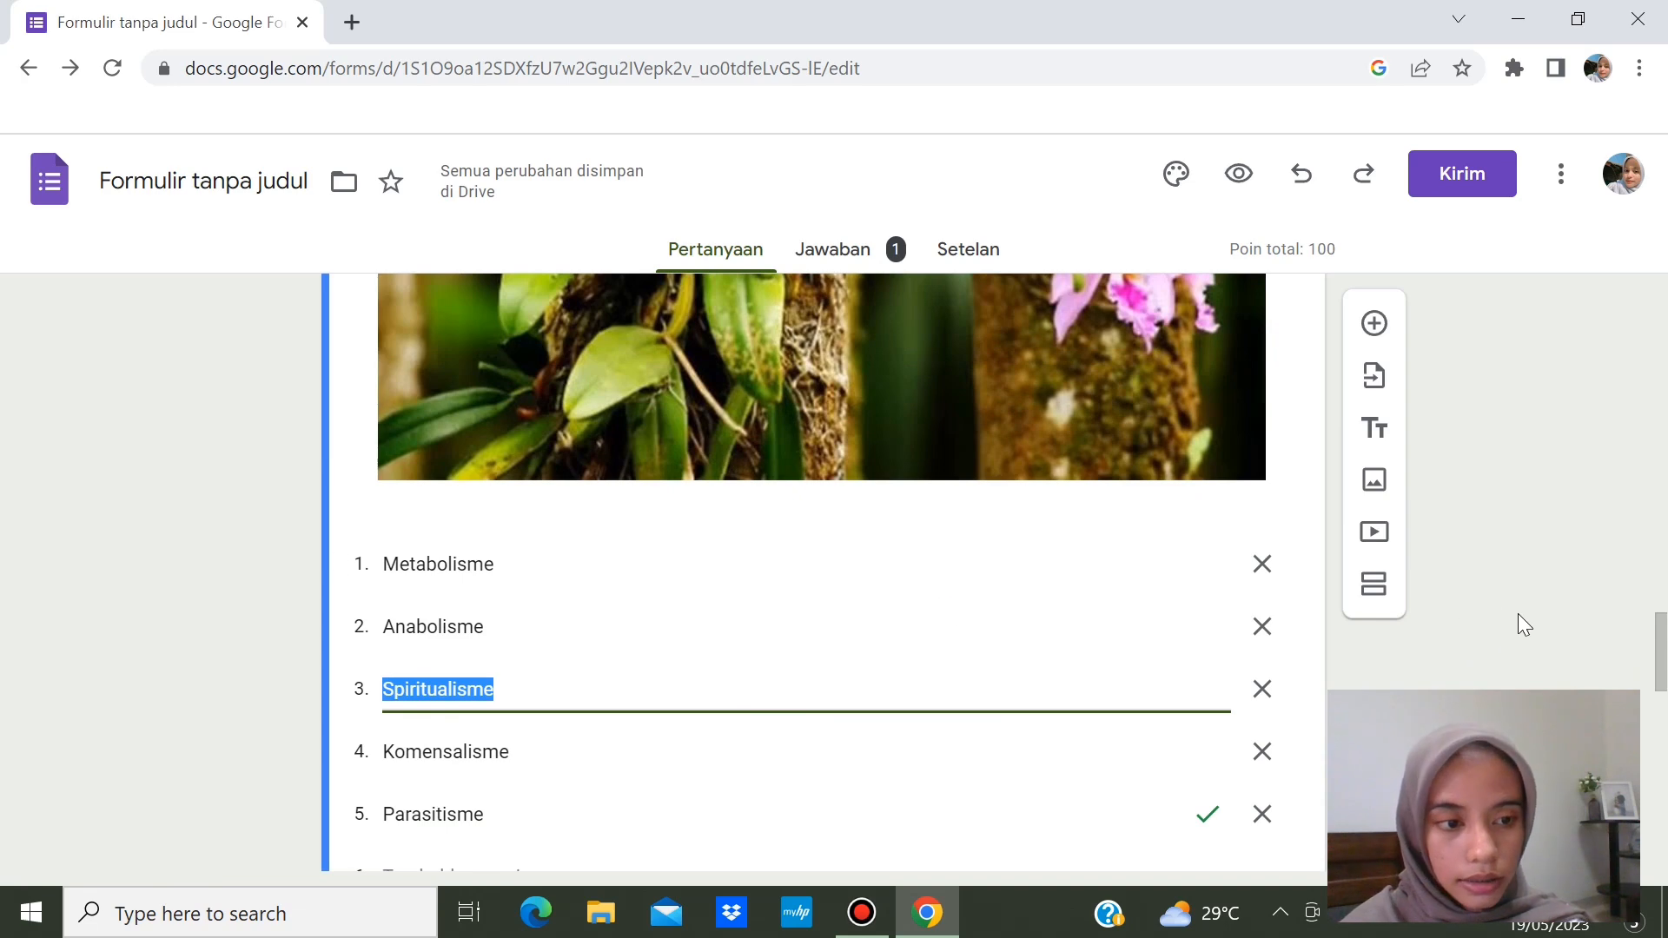
left_click_drag(1661, 674, 1661, 708)
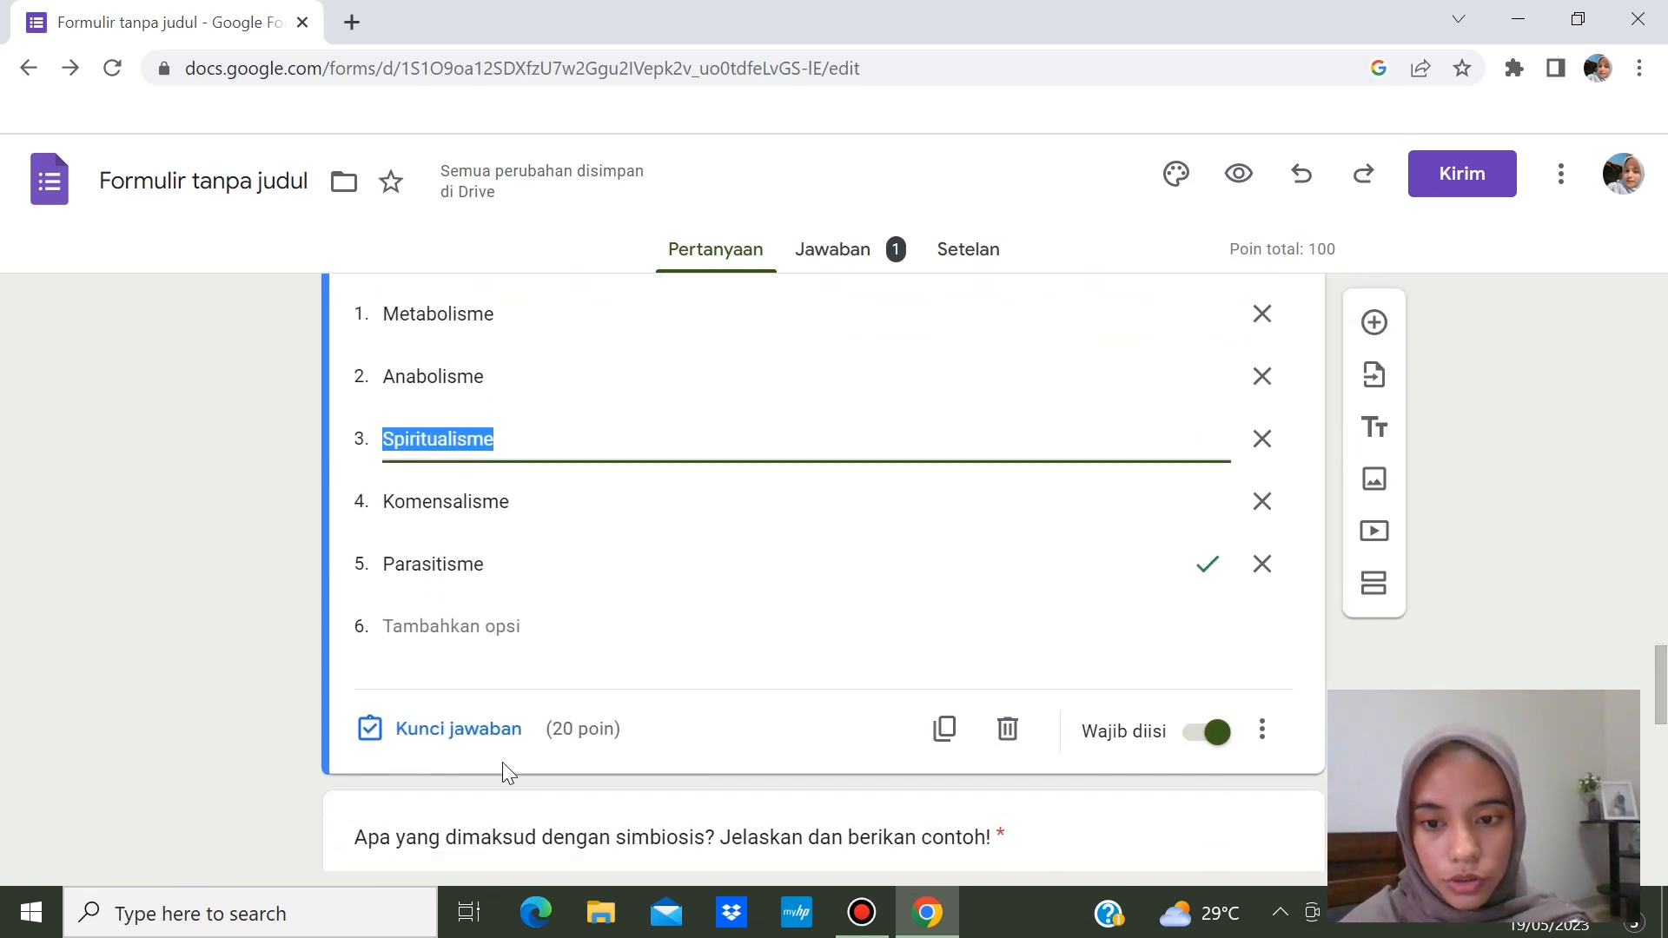
left_click(475, 730)
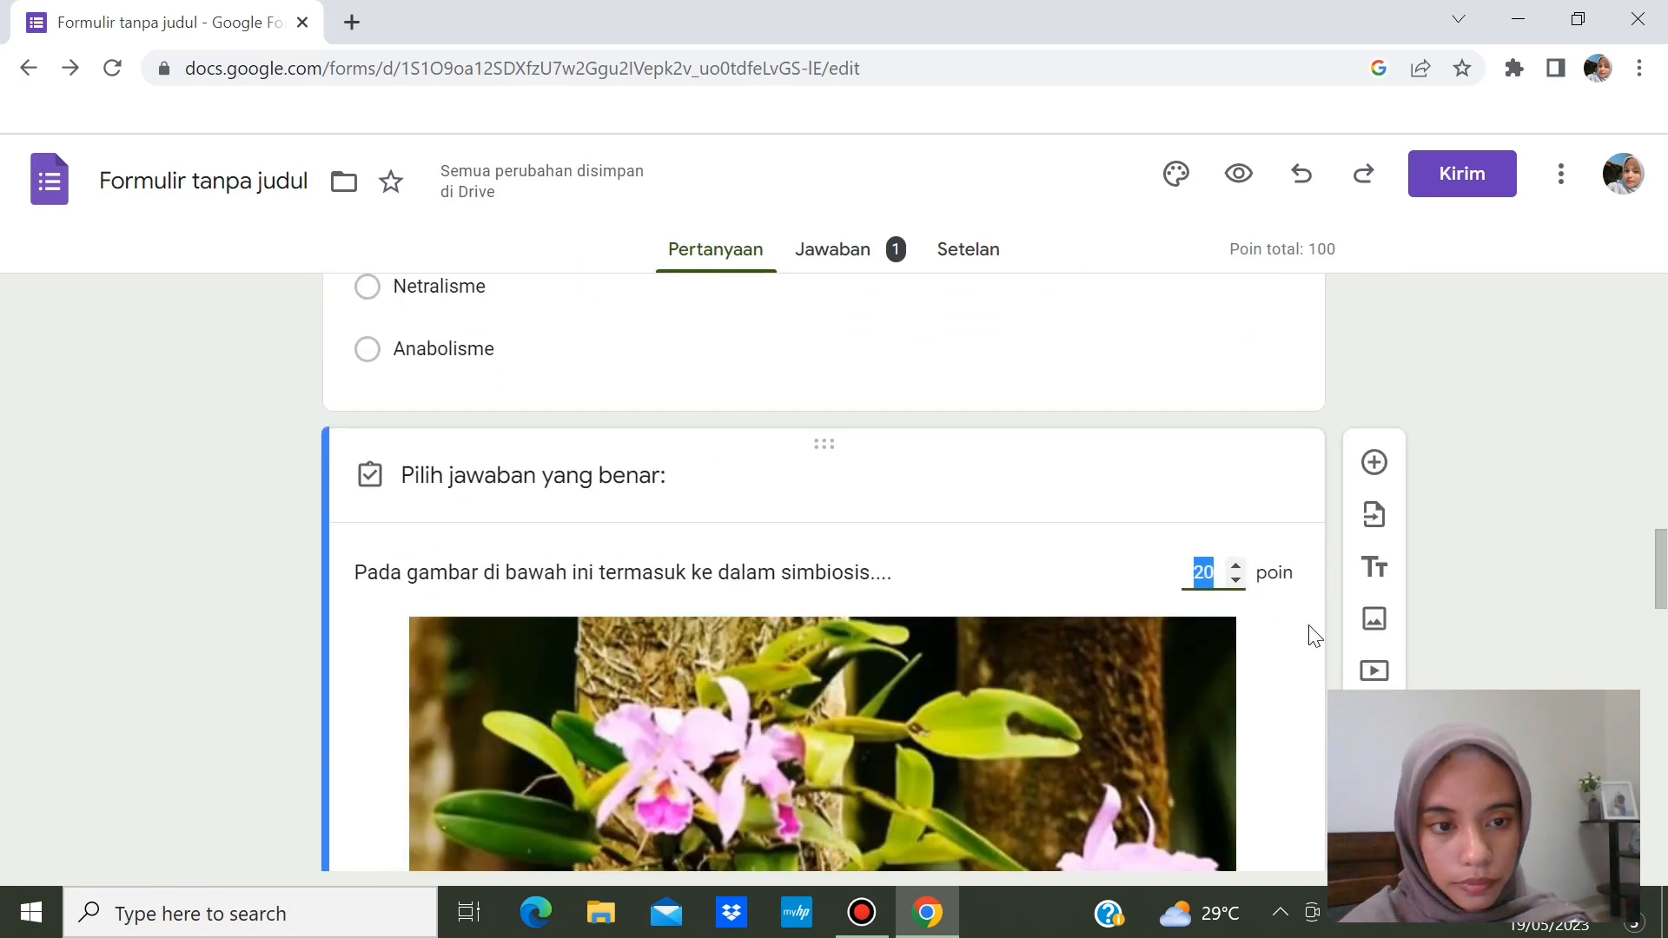
left_click_drag(1661, 599, 1661, 724)
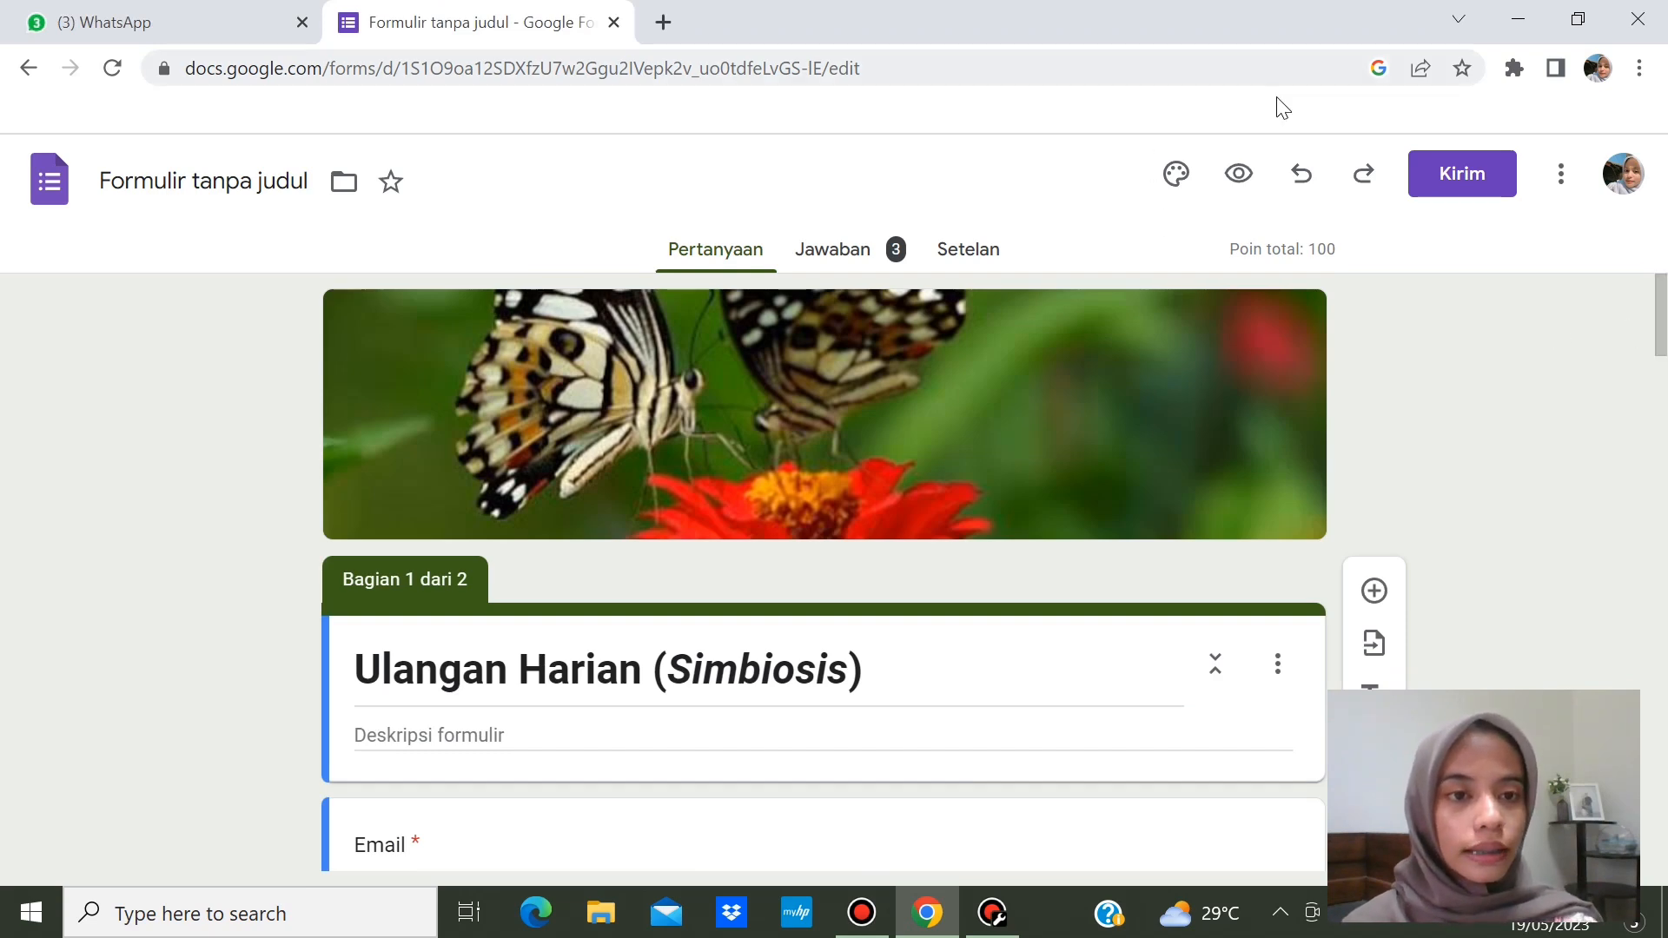
- Preview the quiz, enter the respondent's e-mail, choose class X Mipa 4, and continue to the questions
left_click(1239, 173)
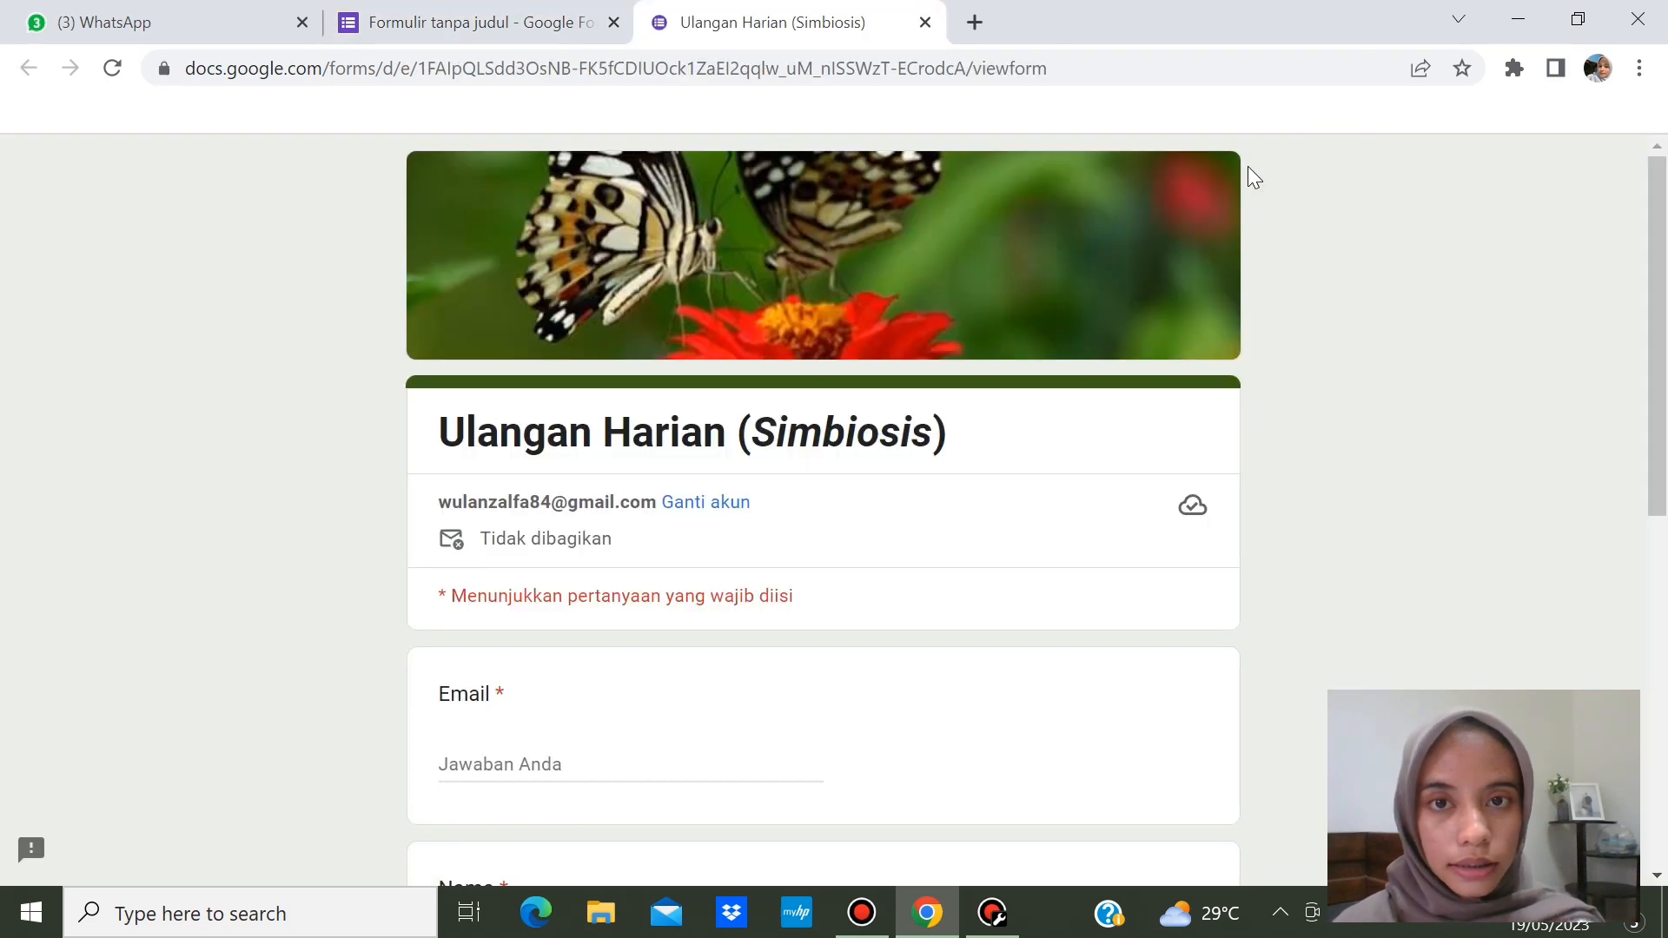
left_click(1643, 478)
left_click_drag(1659, 488, 1659, 590)
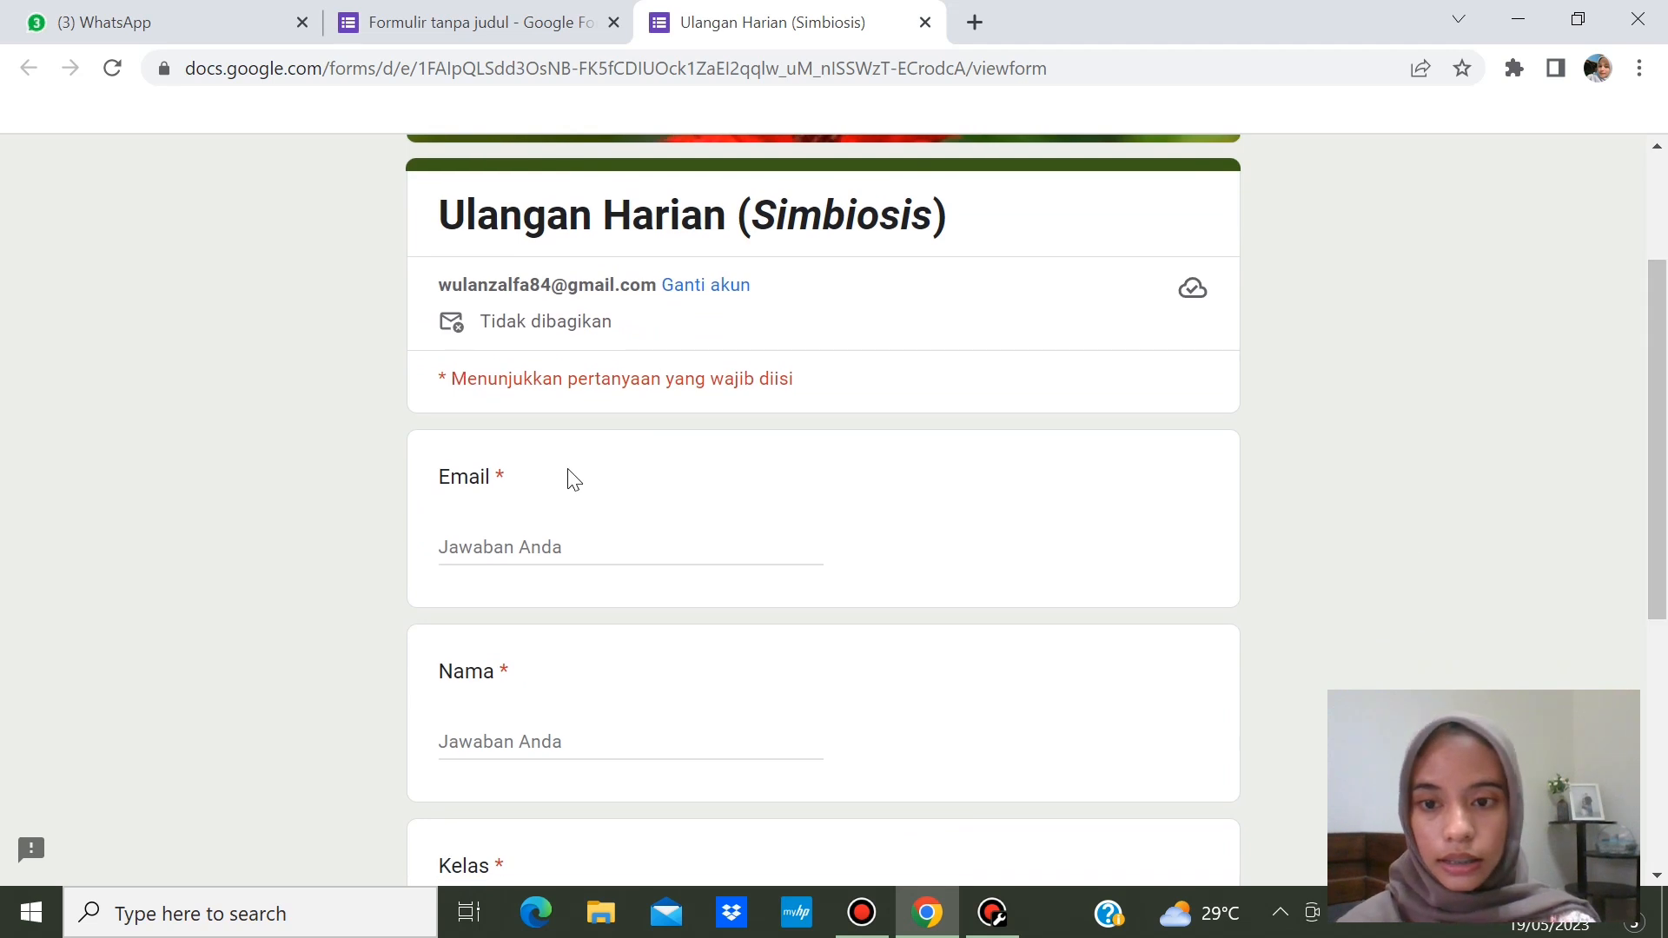
left_click(562, 543)
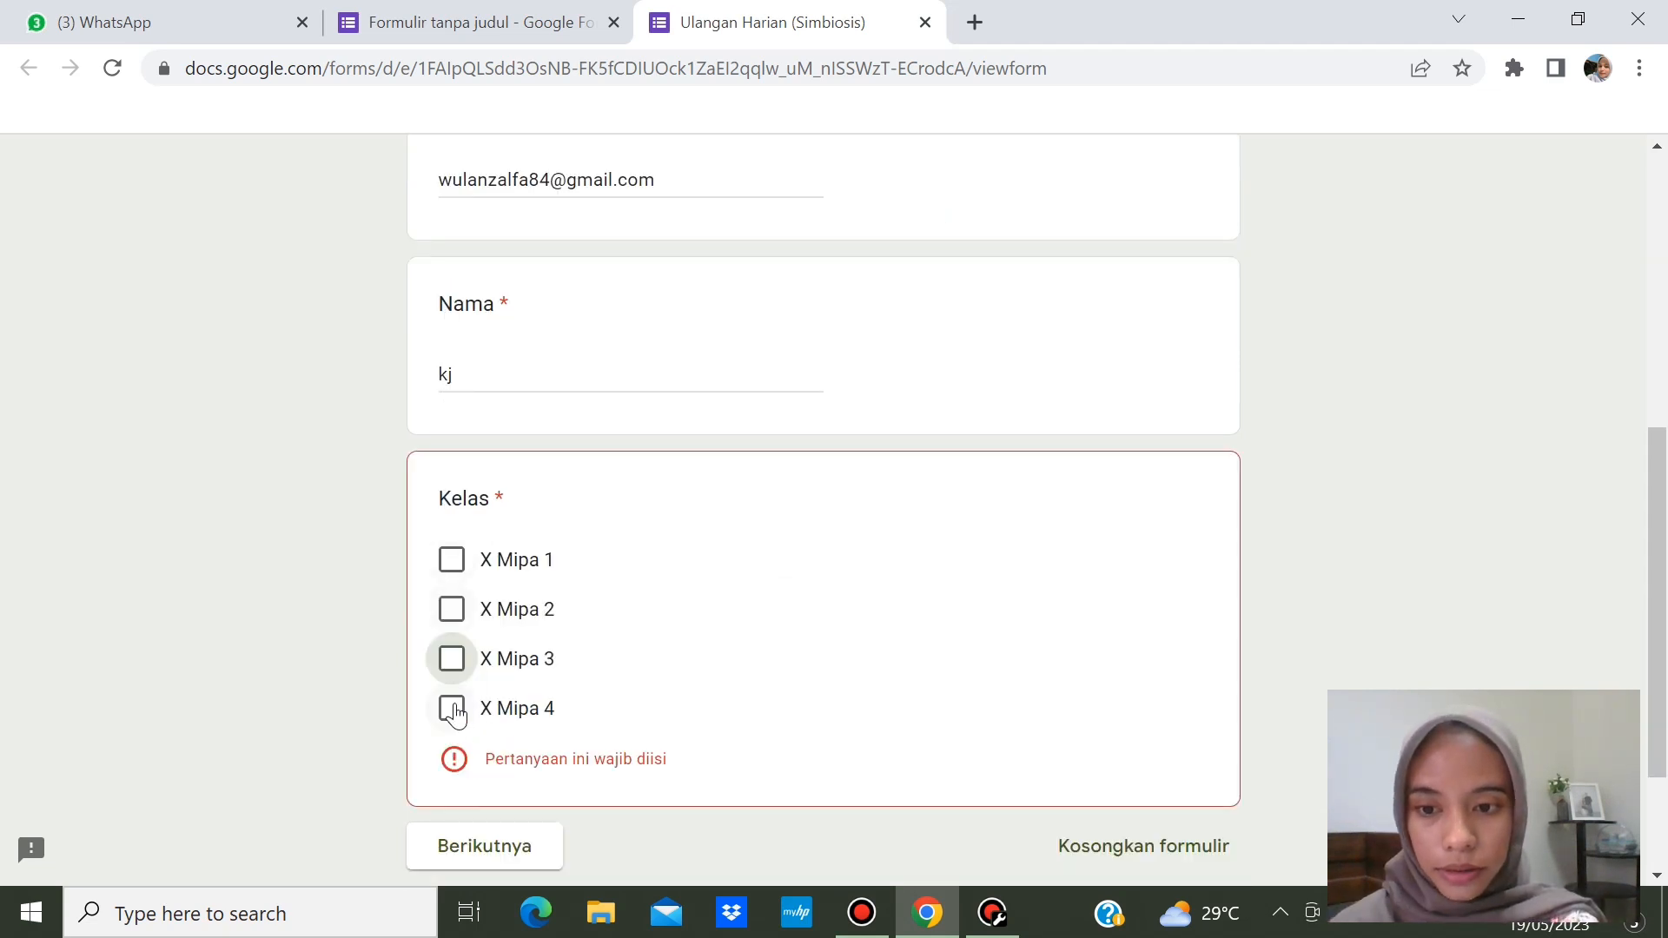
left_click(451, 709)
left_click(479, 805)
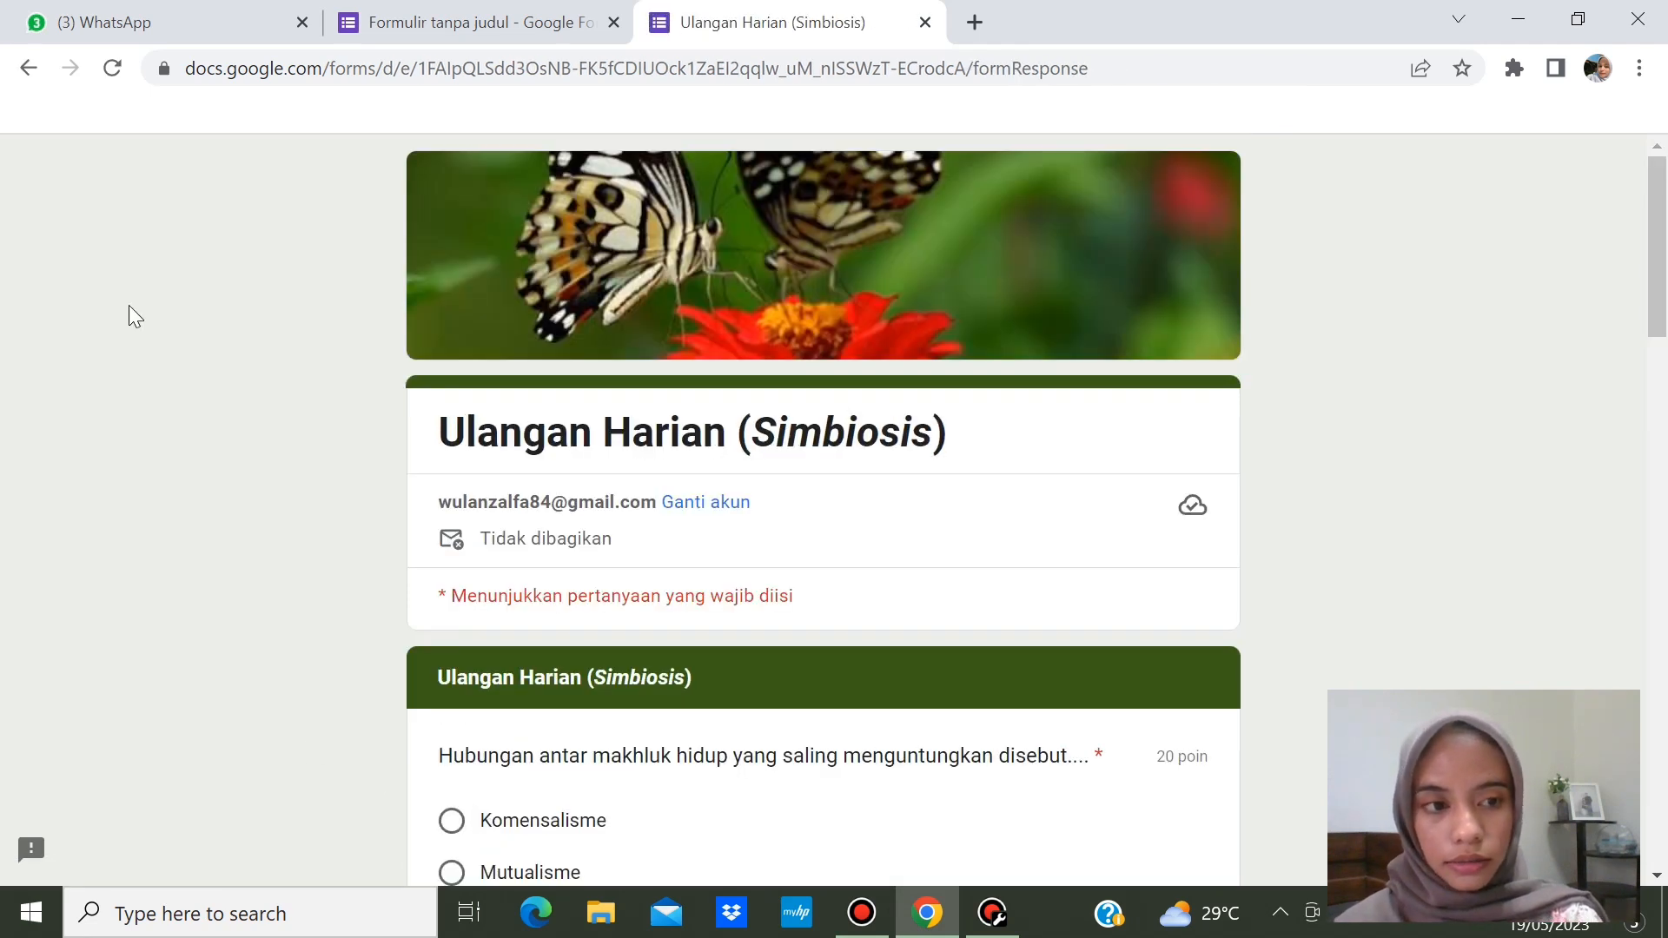
- Answer Mutualisme for the first question and Parasitisme from the orchid question's dropdown
left_click_drag(1662, 208, 1665, 317)
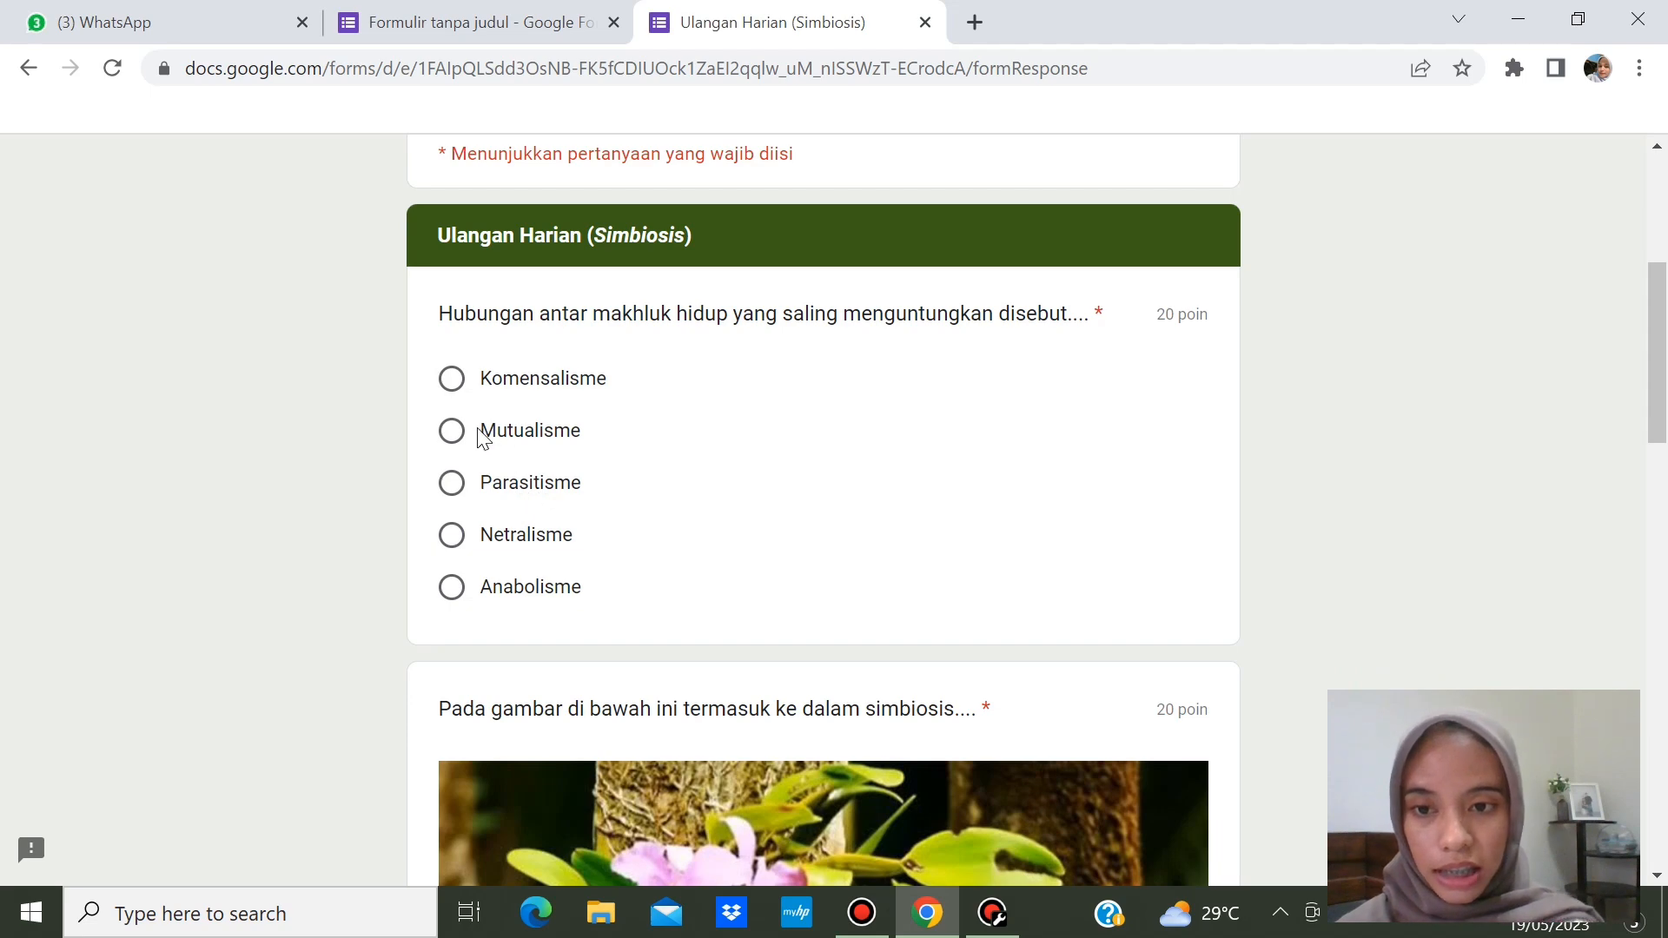
left_click(451, 430)
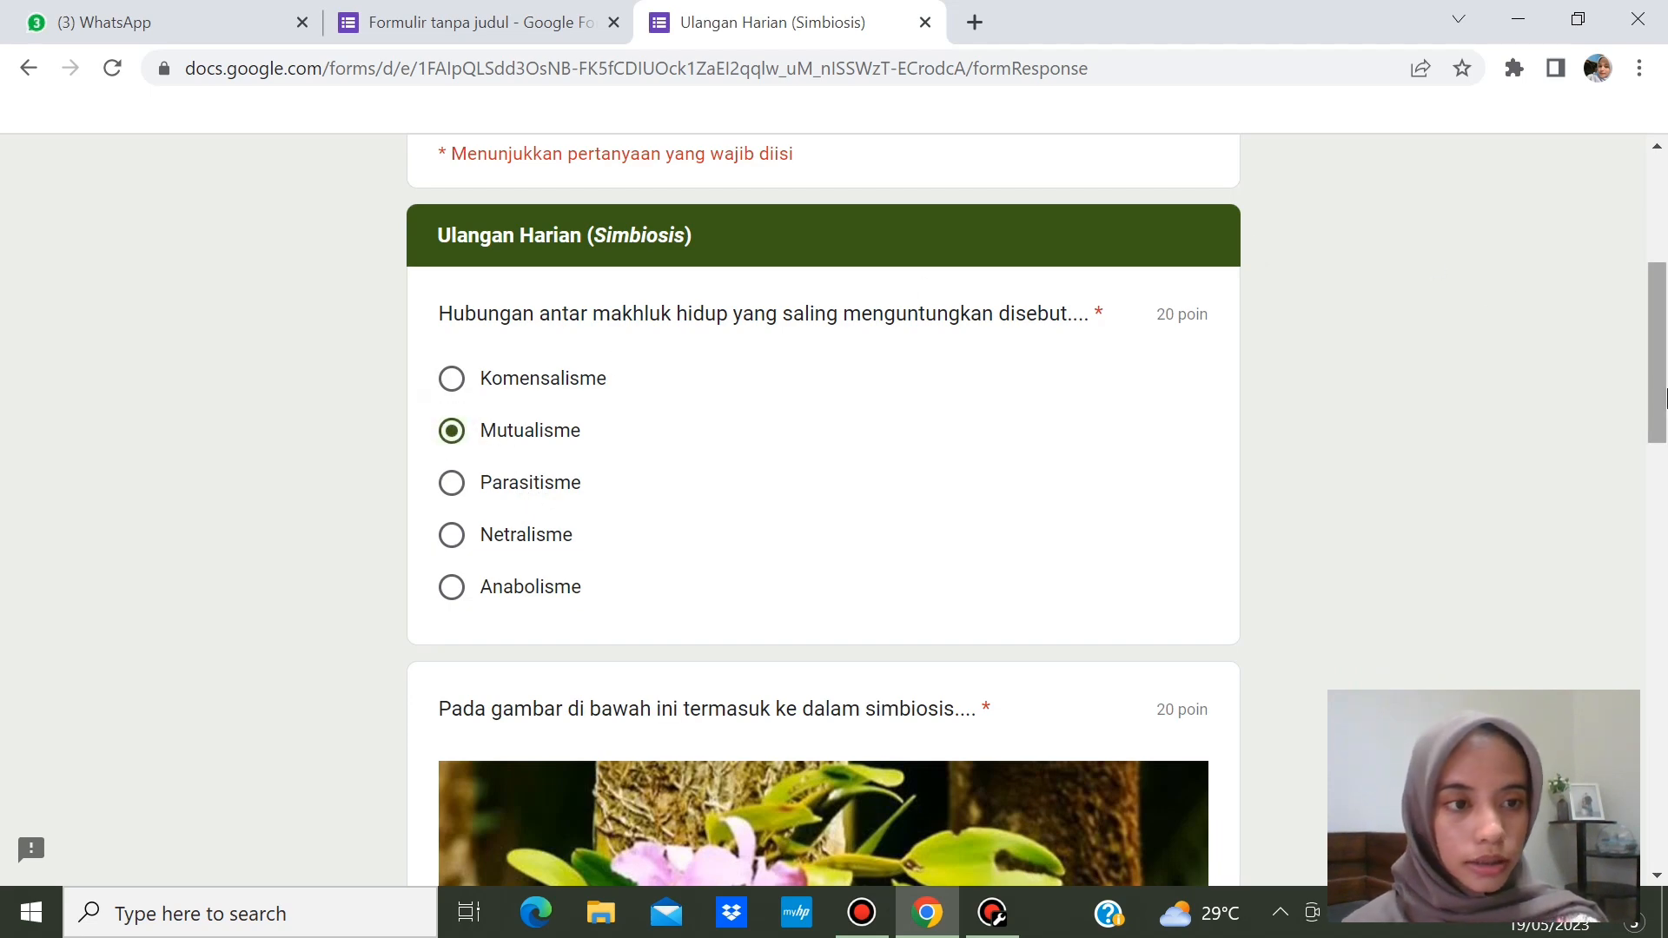
left_click_drag(1662, 399, 1665, 538)
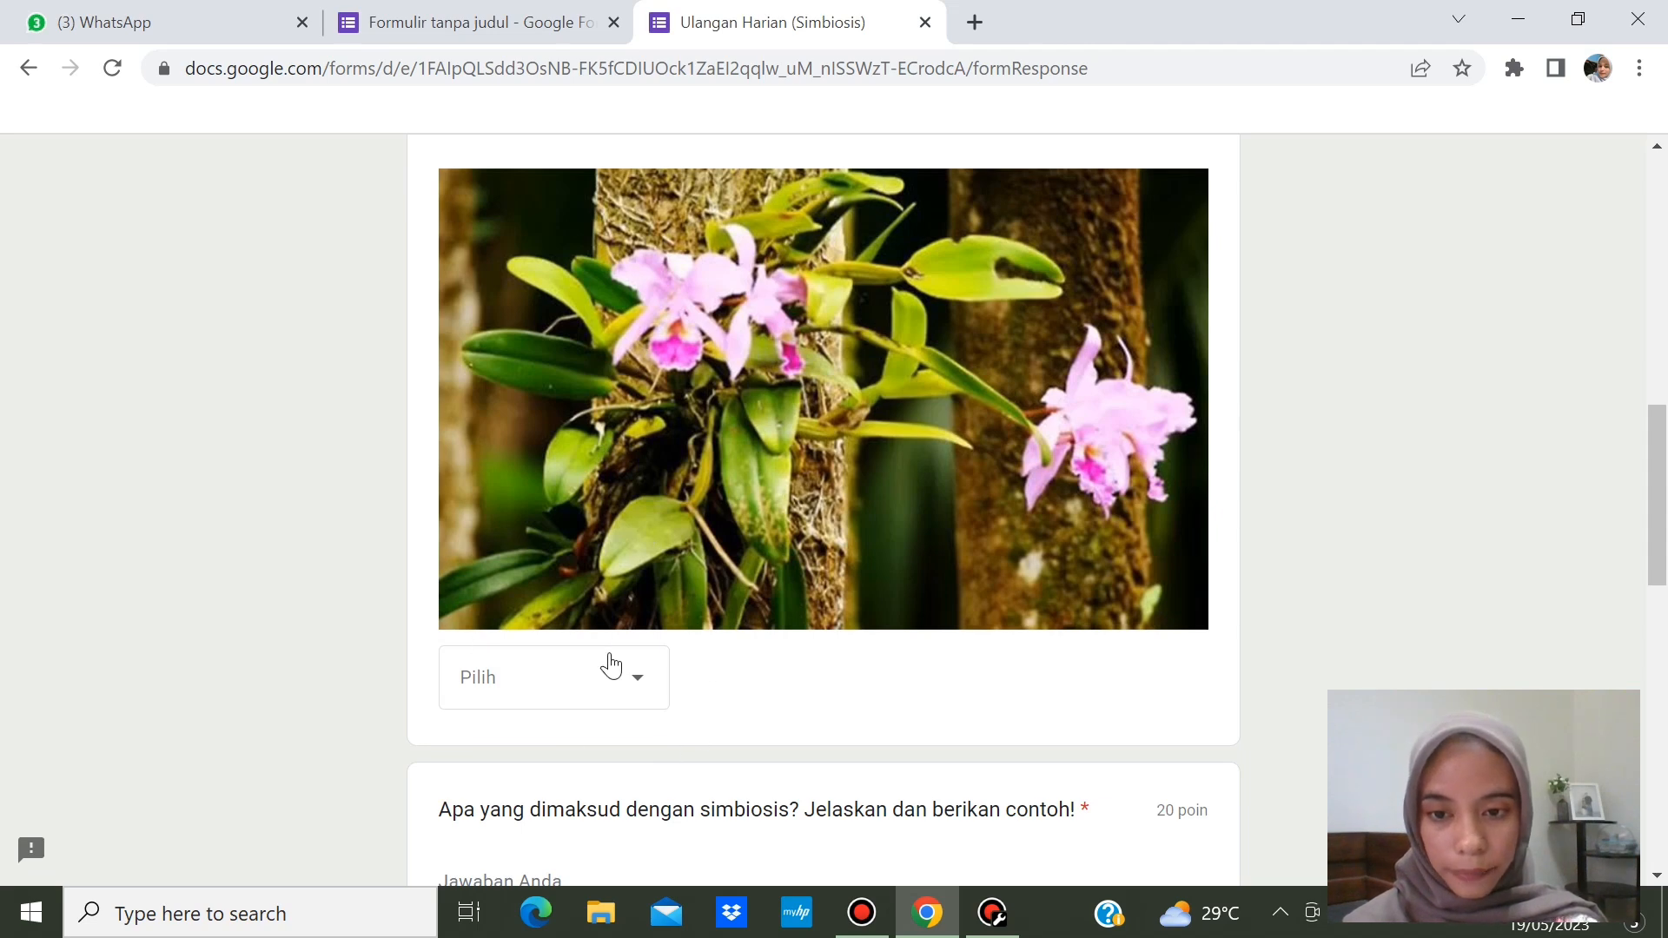
left_click(611, 673)
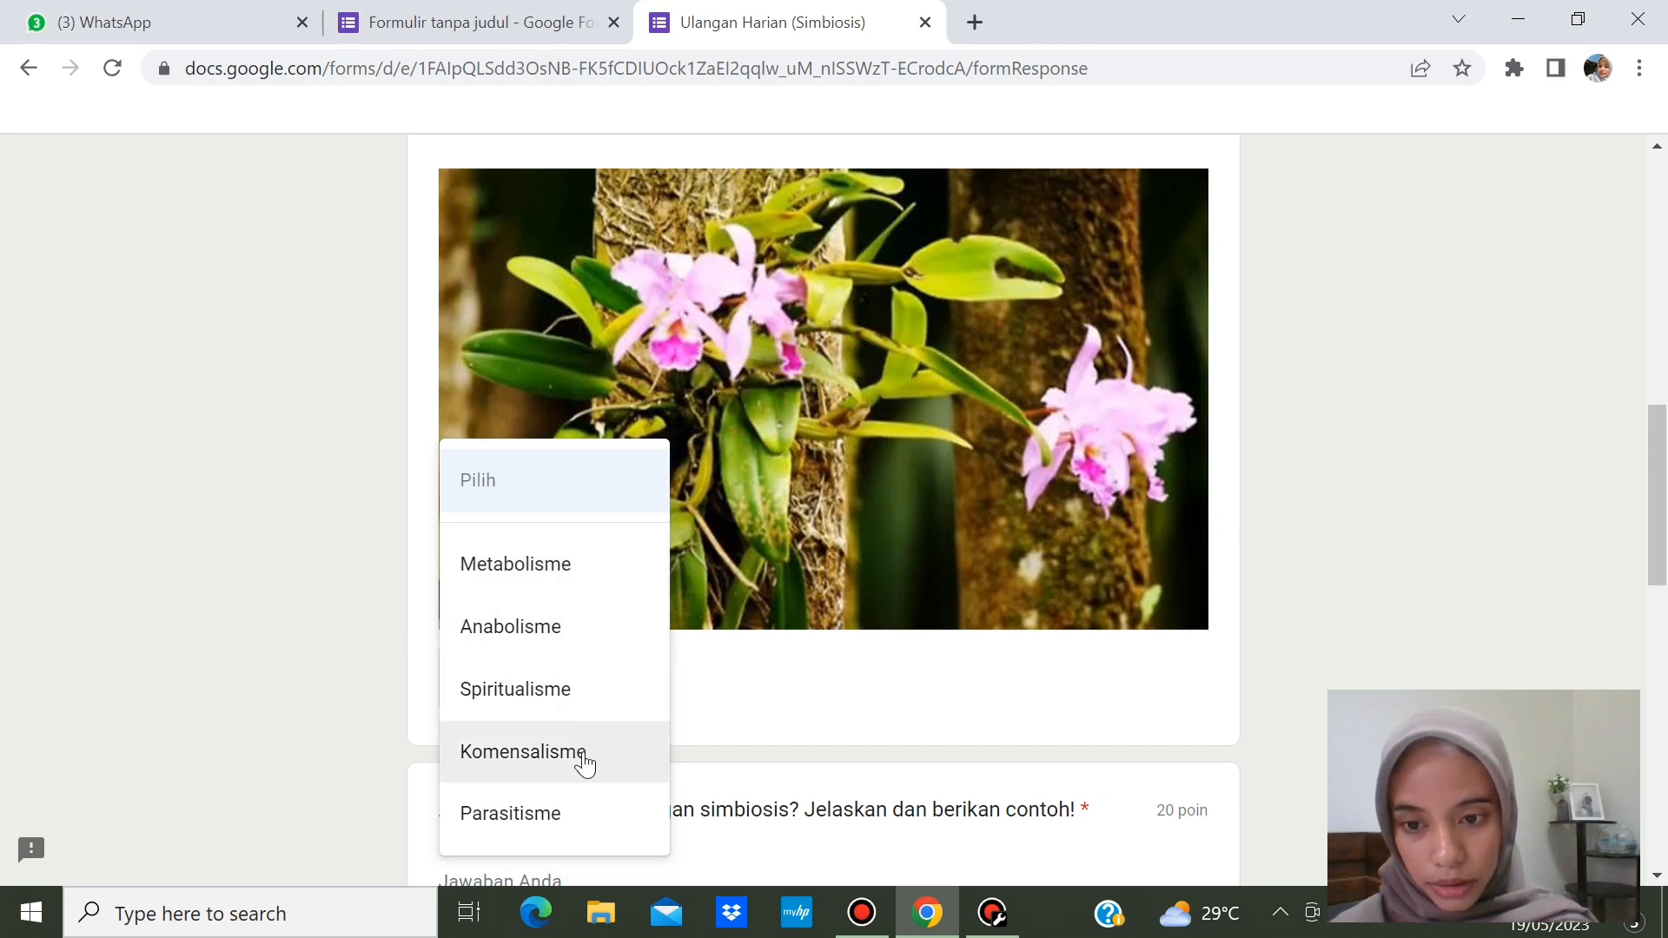
left_click(542, 816)
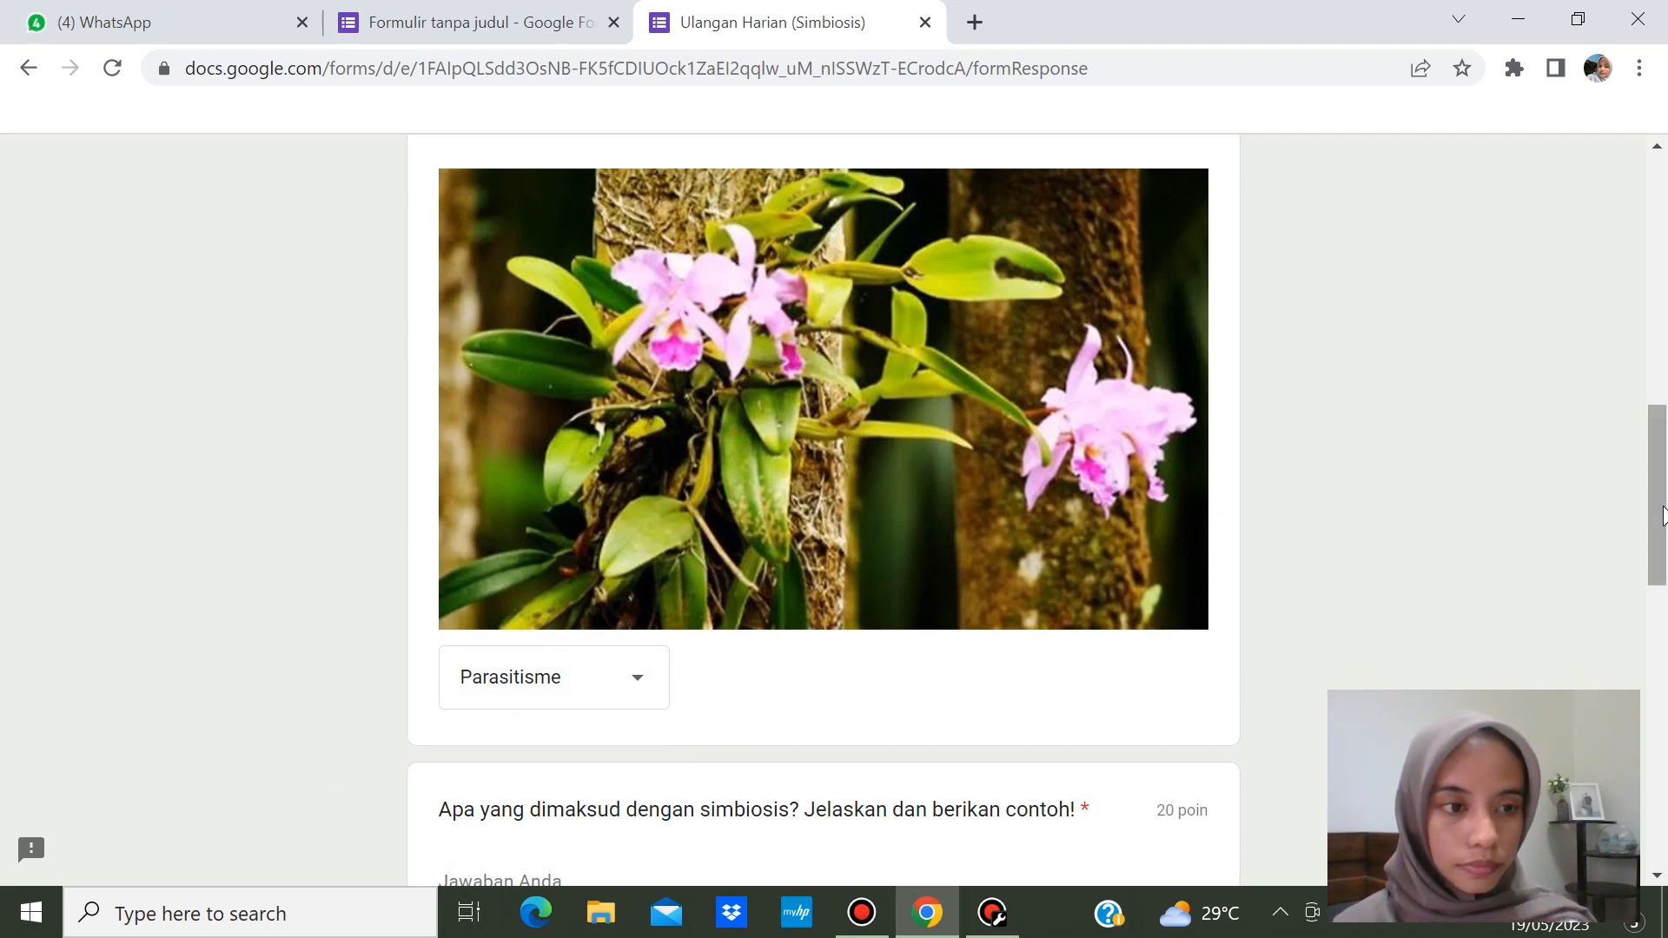
left_click_drag(1661, 513, 1650, 618)
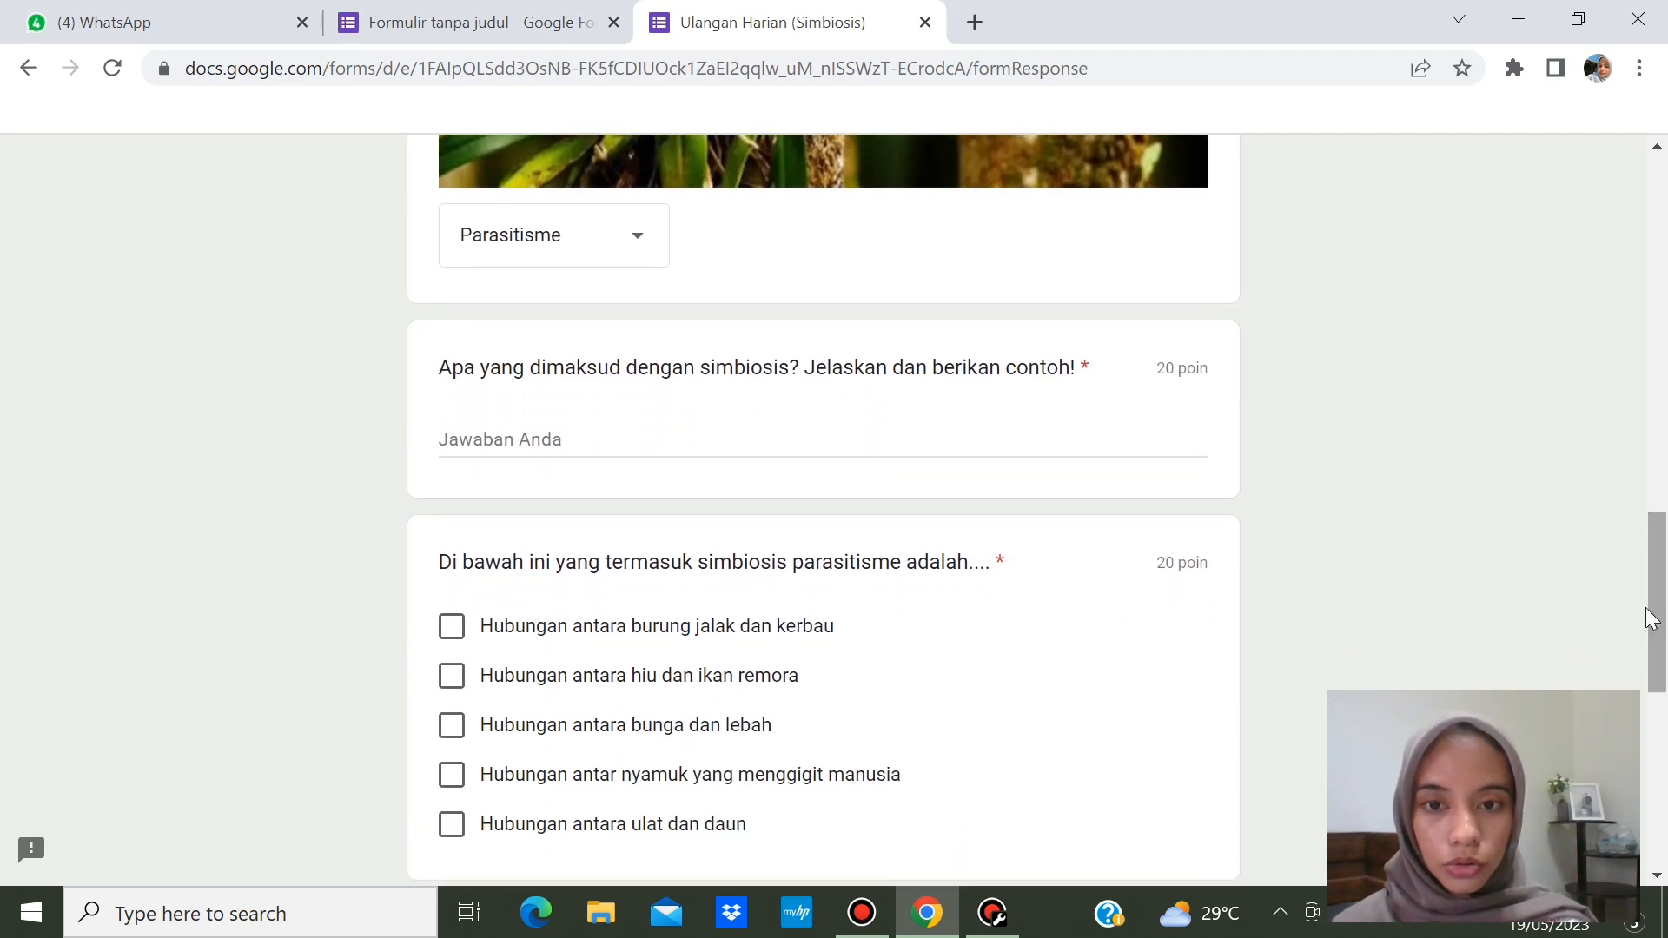
- Write a short symbiosis definition, tick caterpillar-and-leaf and mosquito-biting-humans, choose Parasitisme for tali putri, and submit
left_click(735, 440)
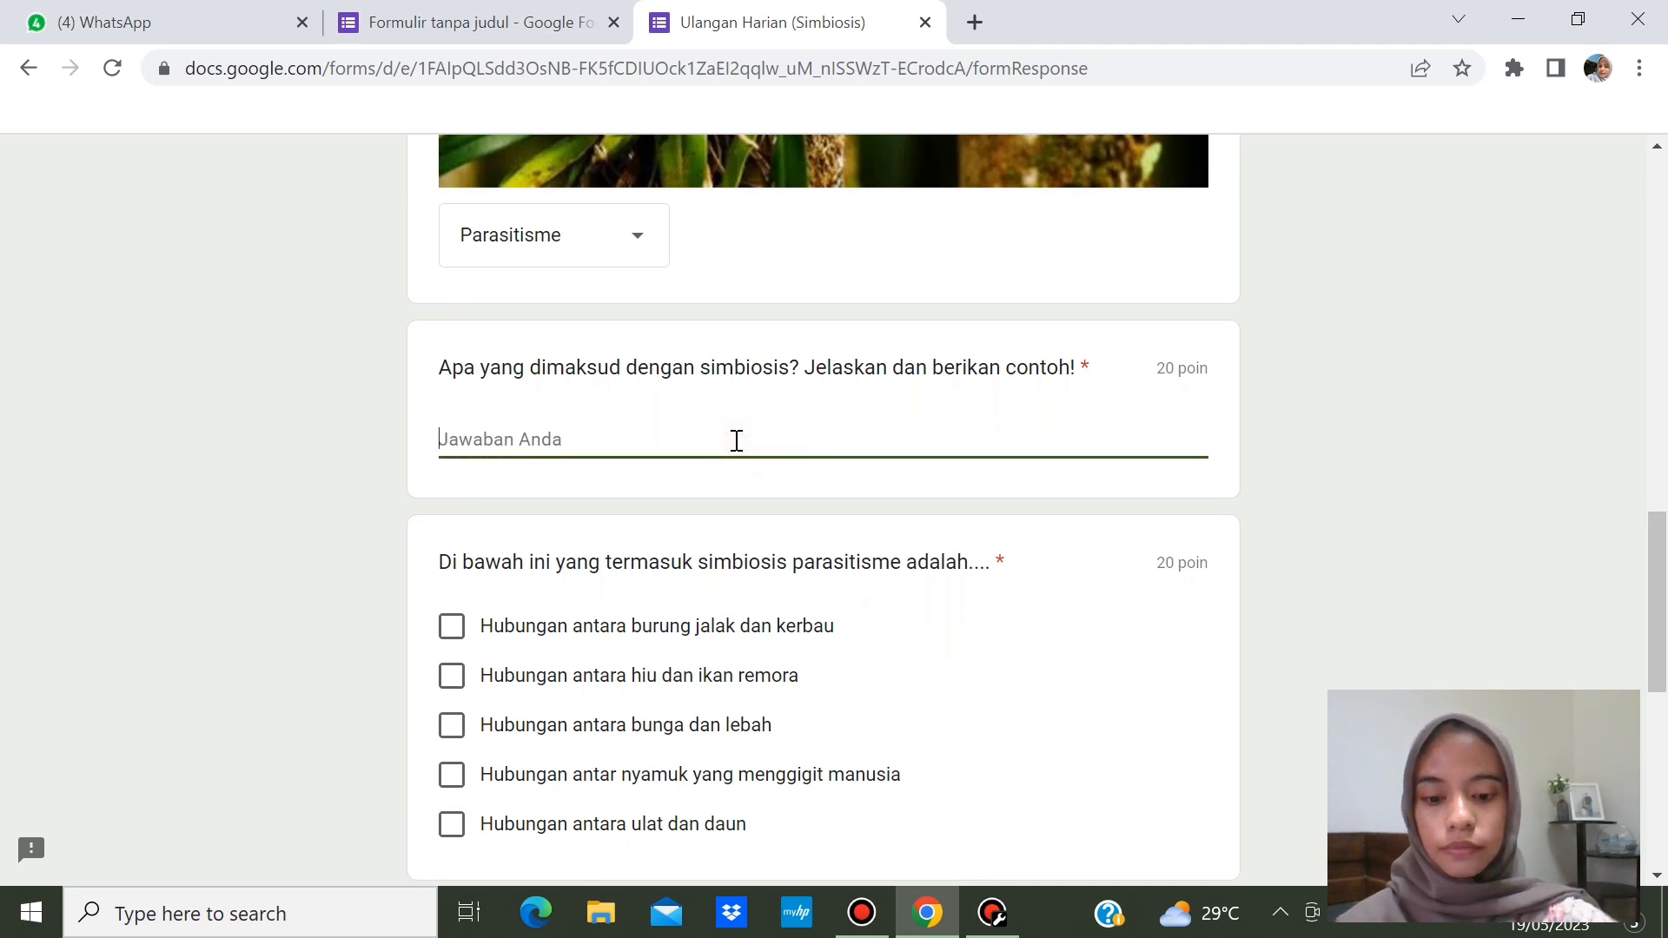
type("Hubungan antar makhluk hidup")
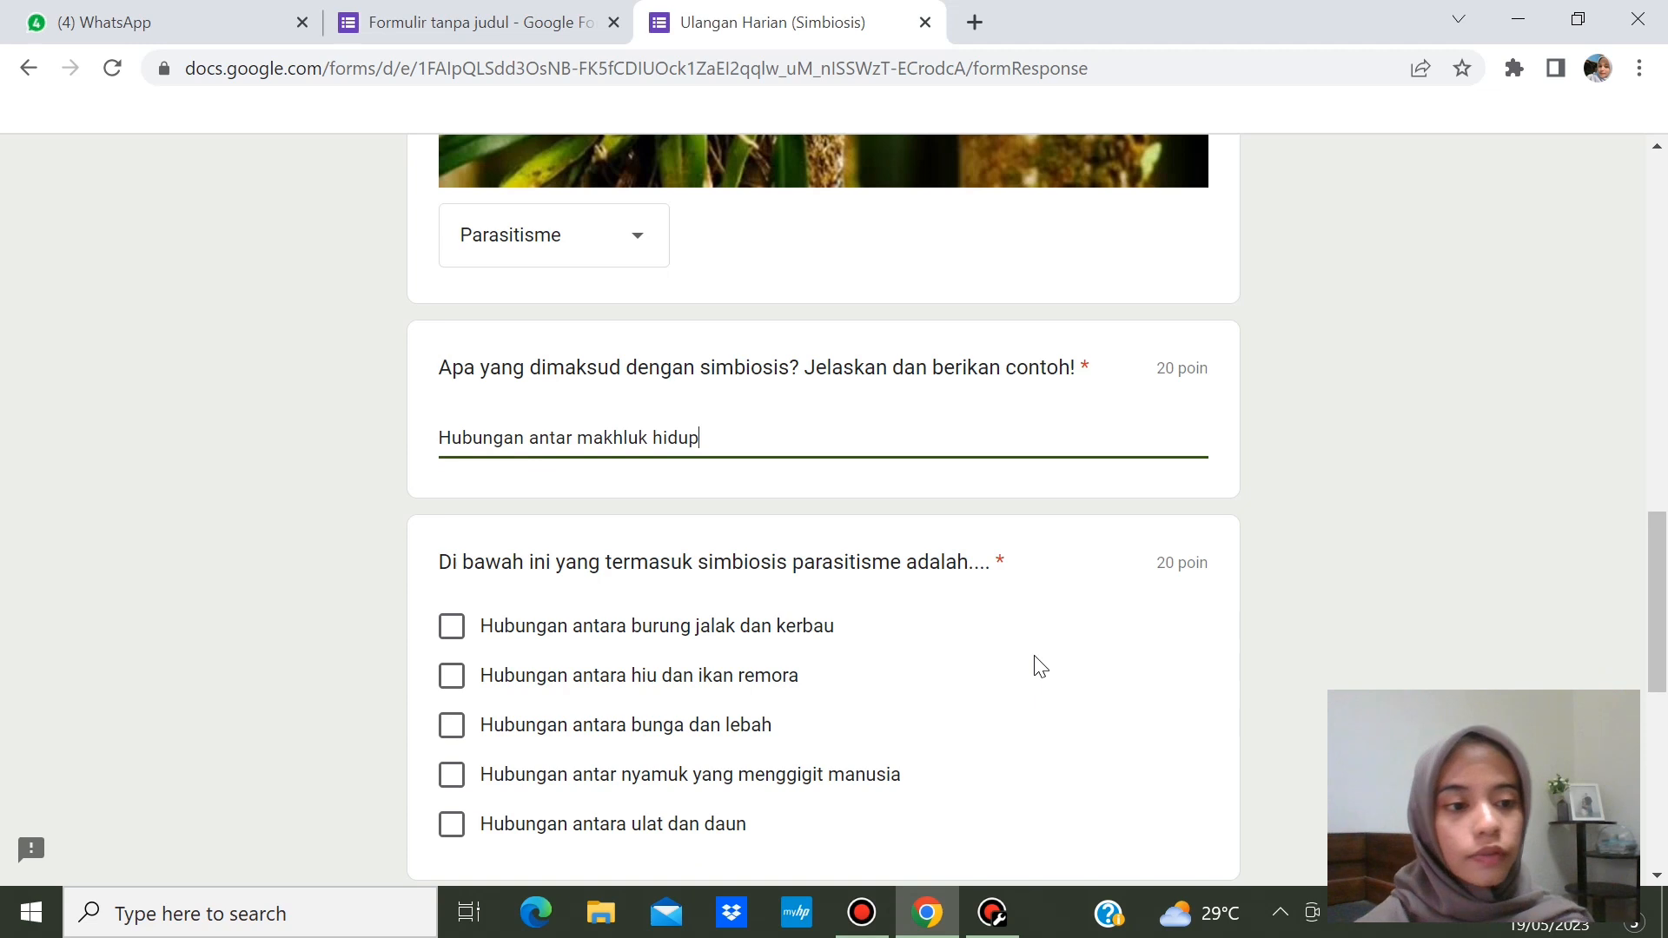
left_click_drag(1660, 540, 1662, 608)
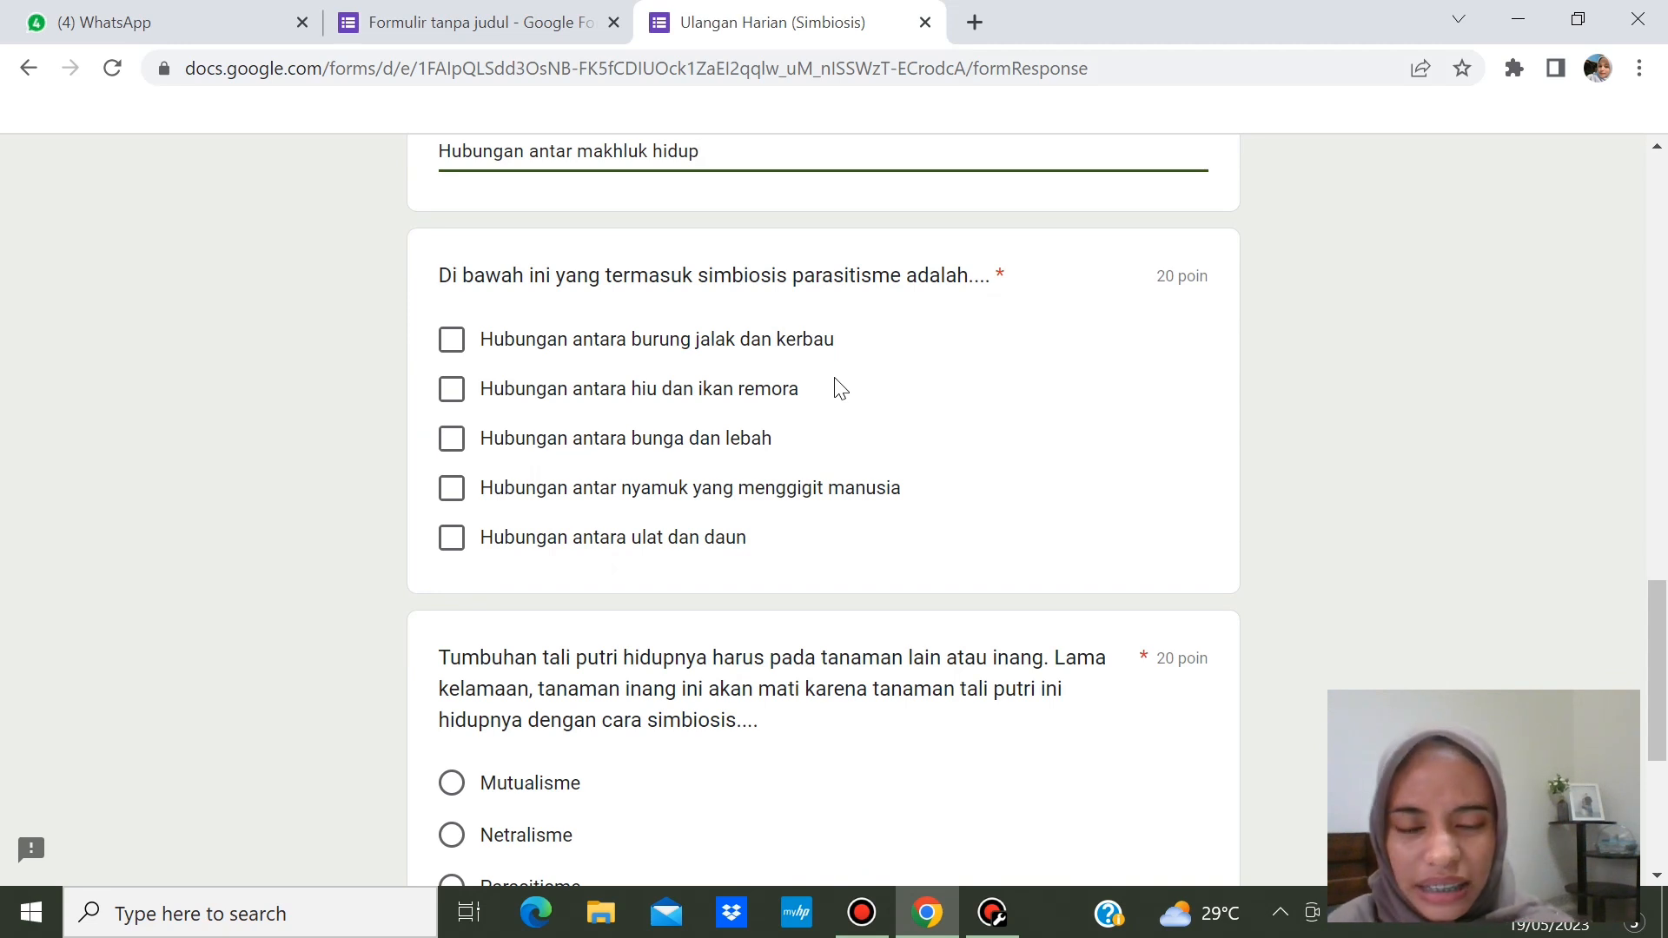
left_click(457, 539)
left_click(446, 497)
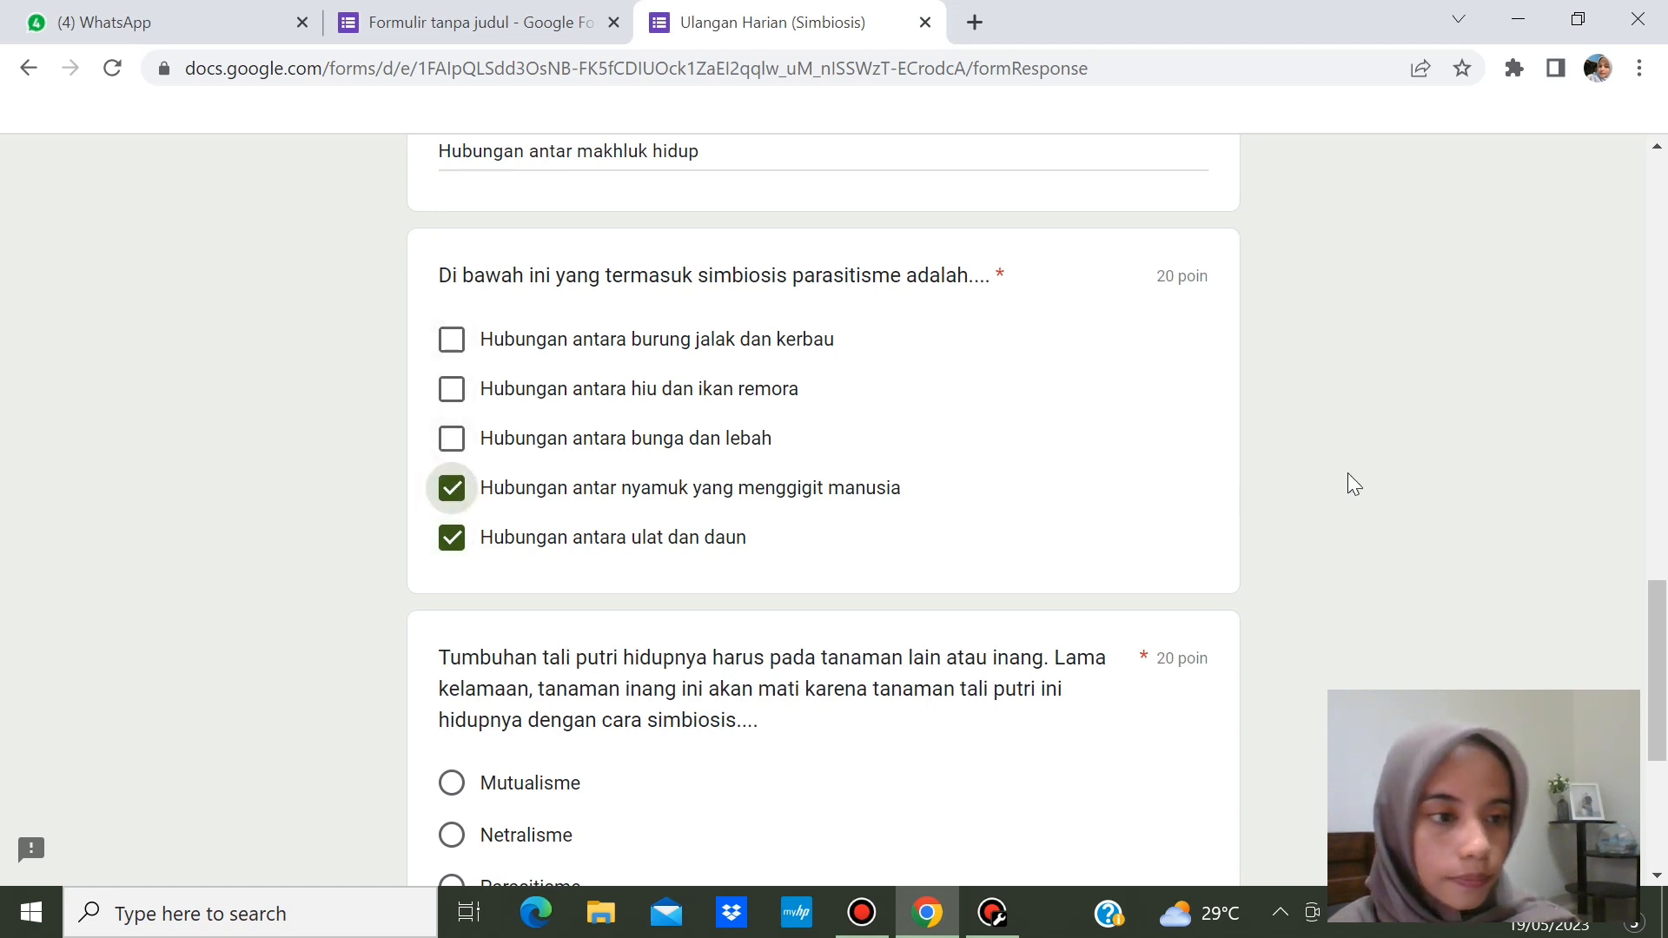
scroll(1663, 769, "down", 5)
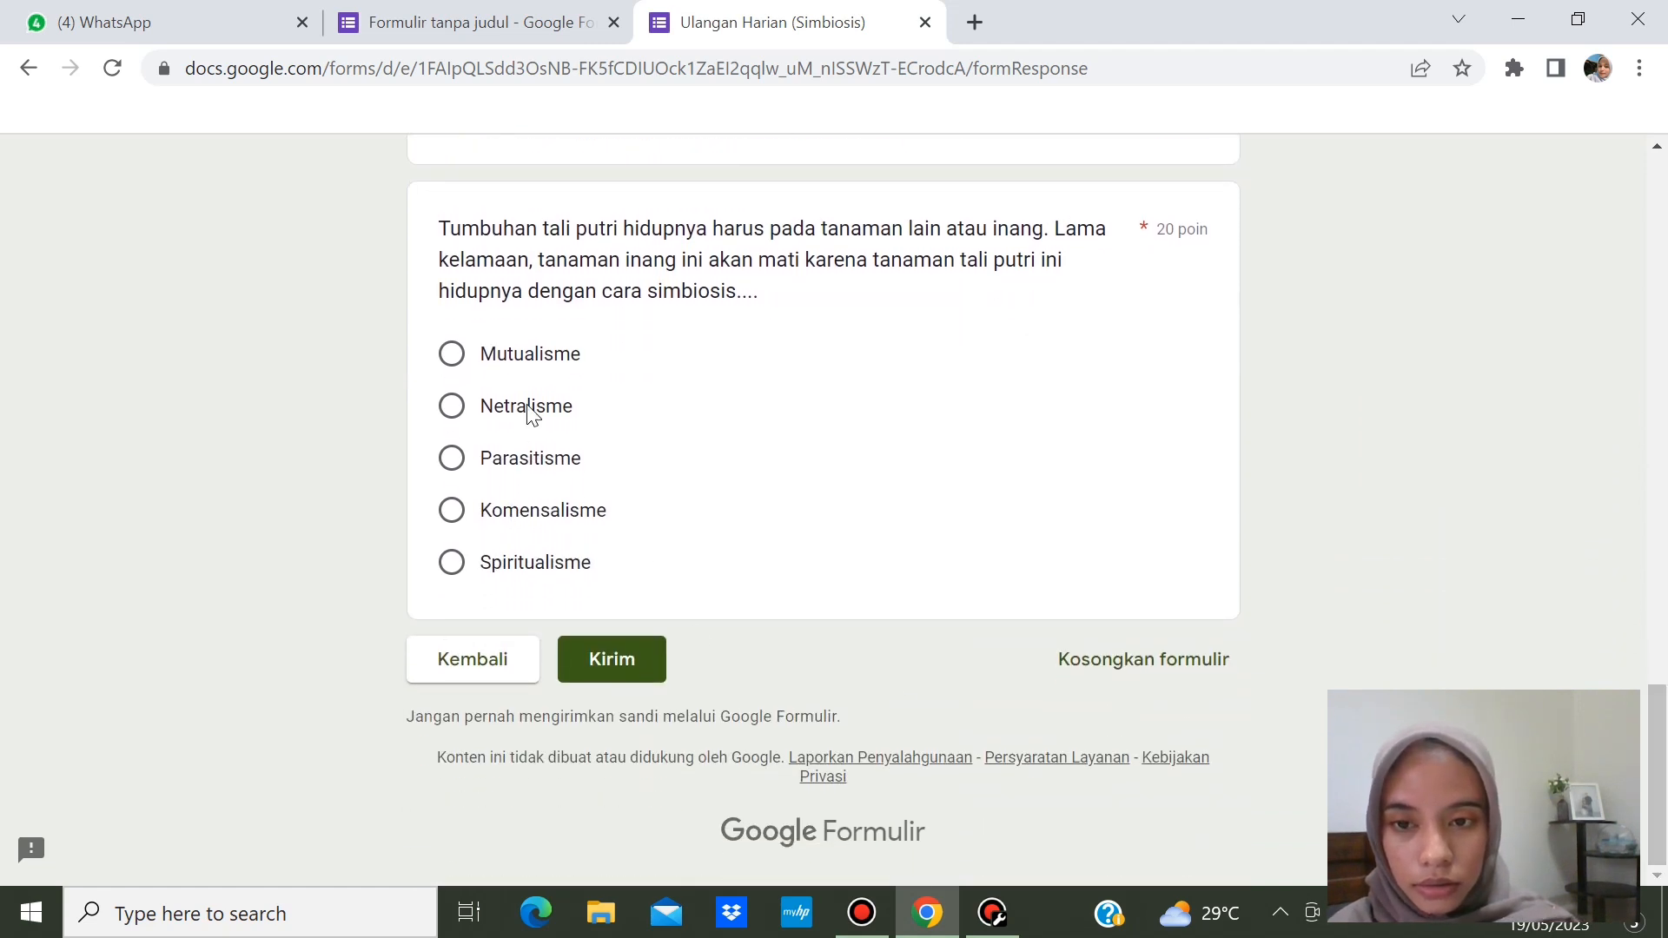
left_click(539, 460)
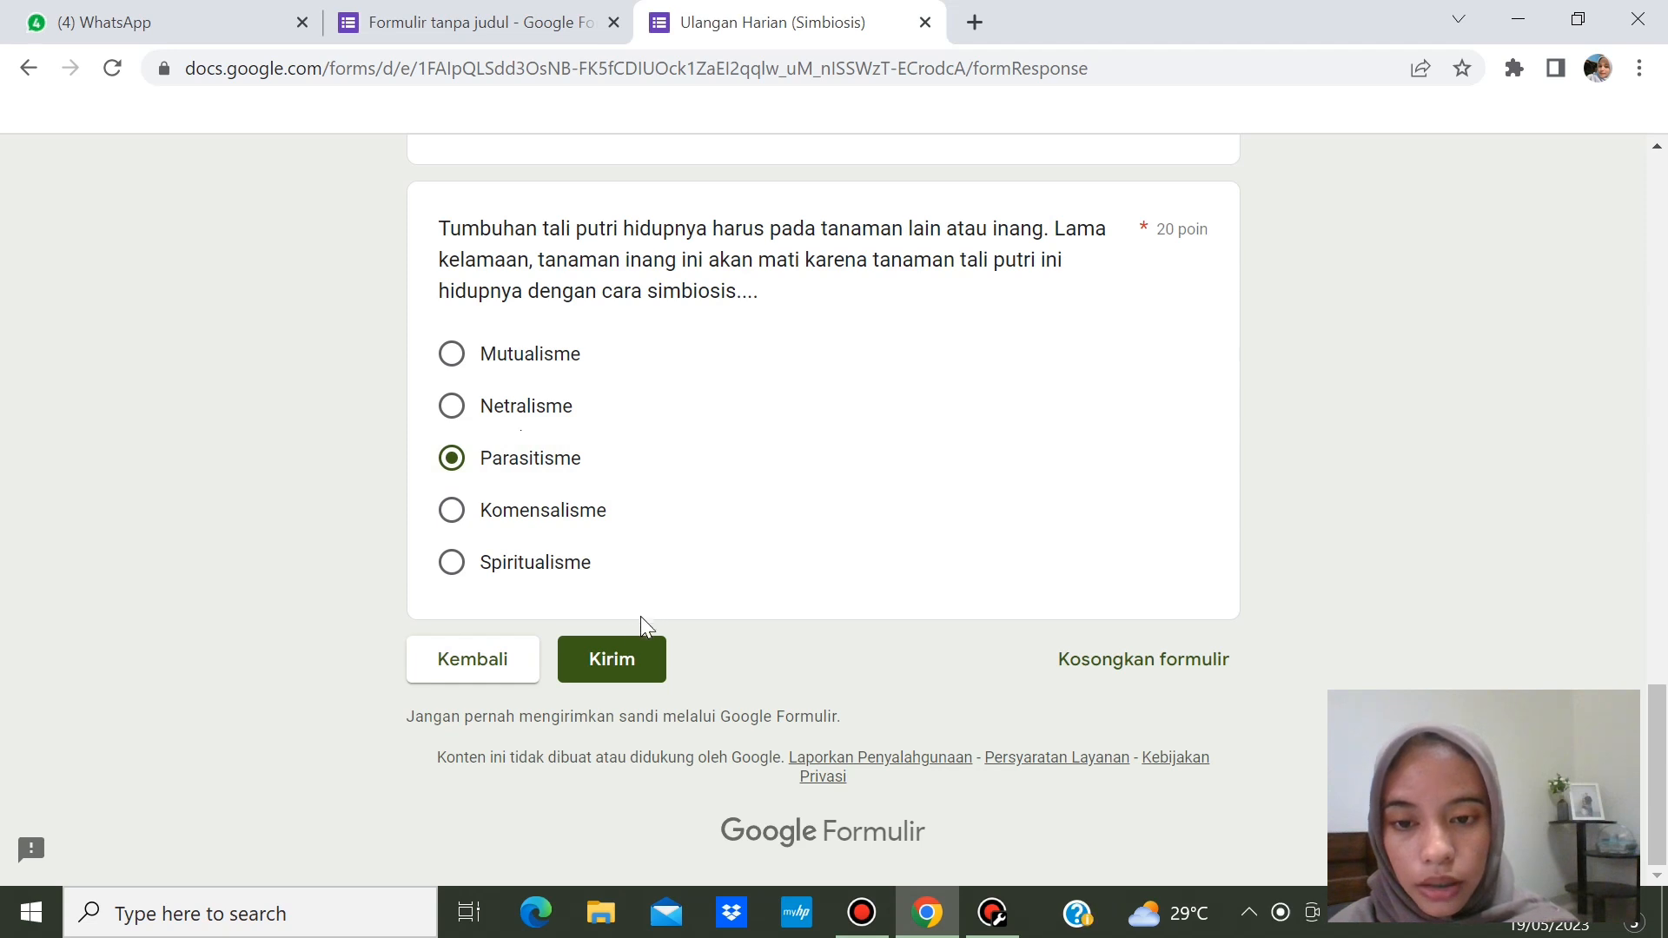
left_click(614, 659)
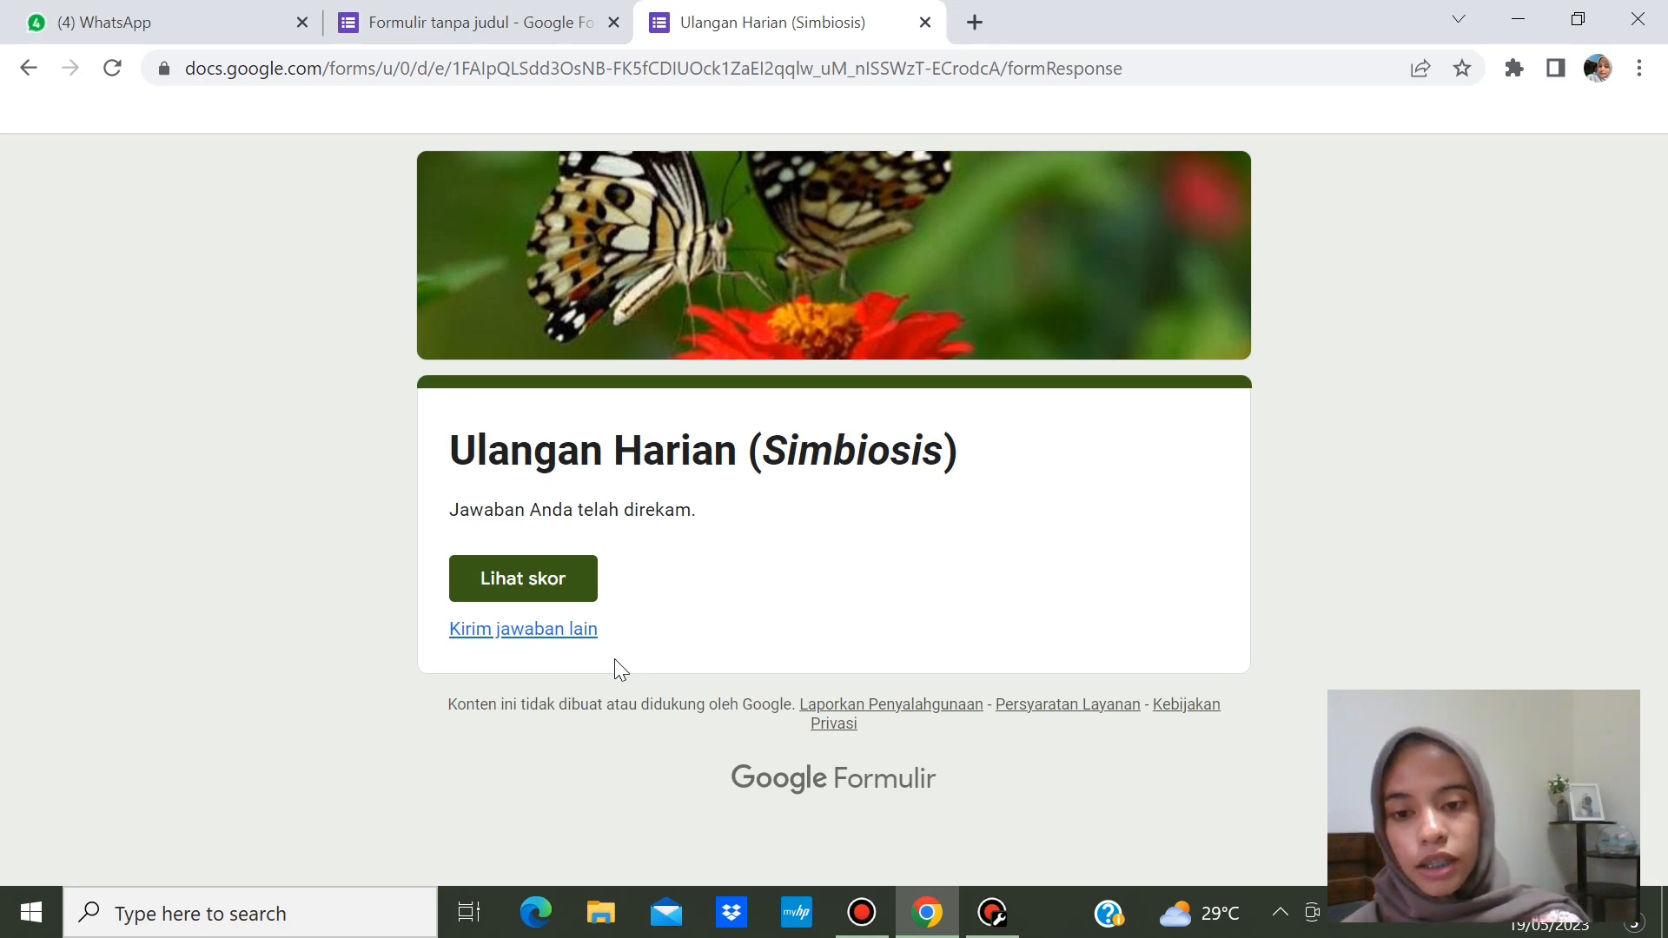
- Check the graded response scored 80/100, then return to the quiz editor tab
left_click(520, 582)
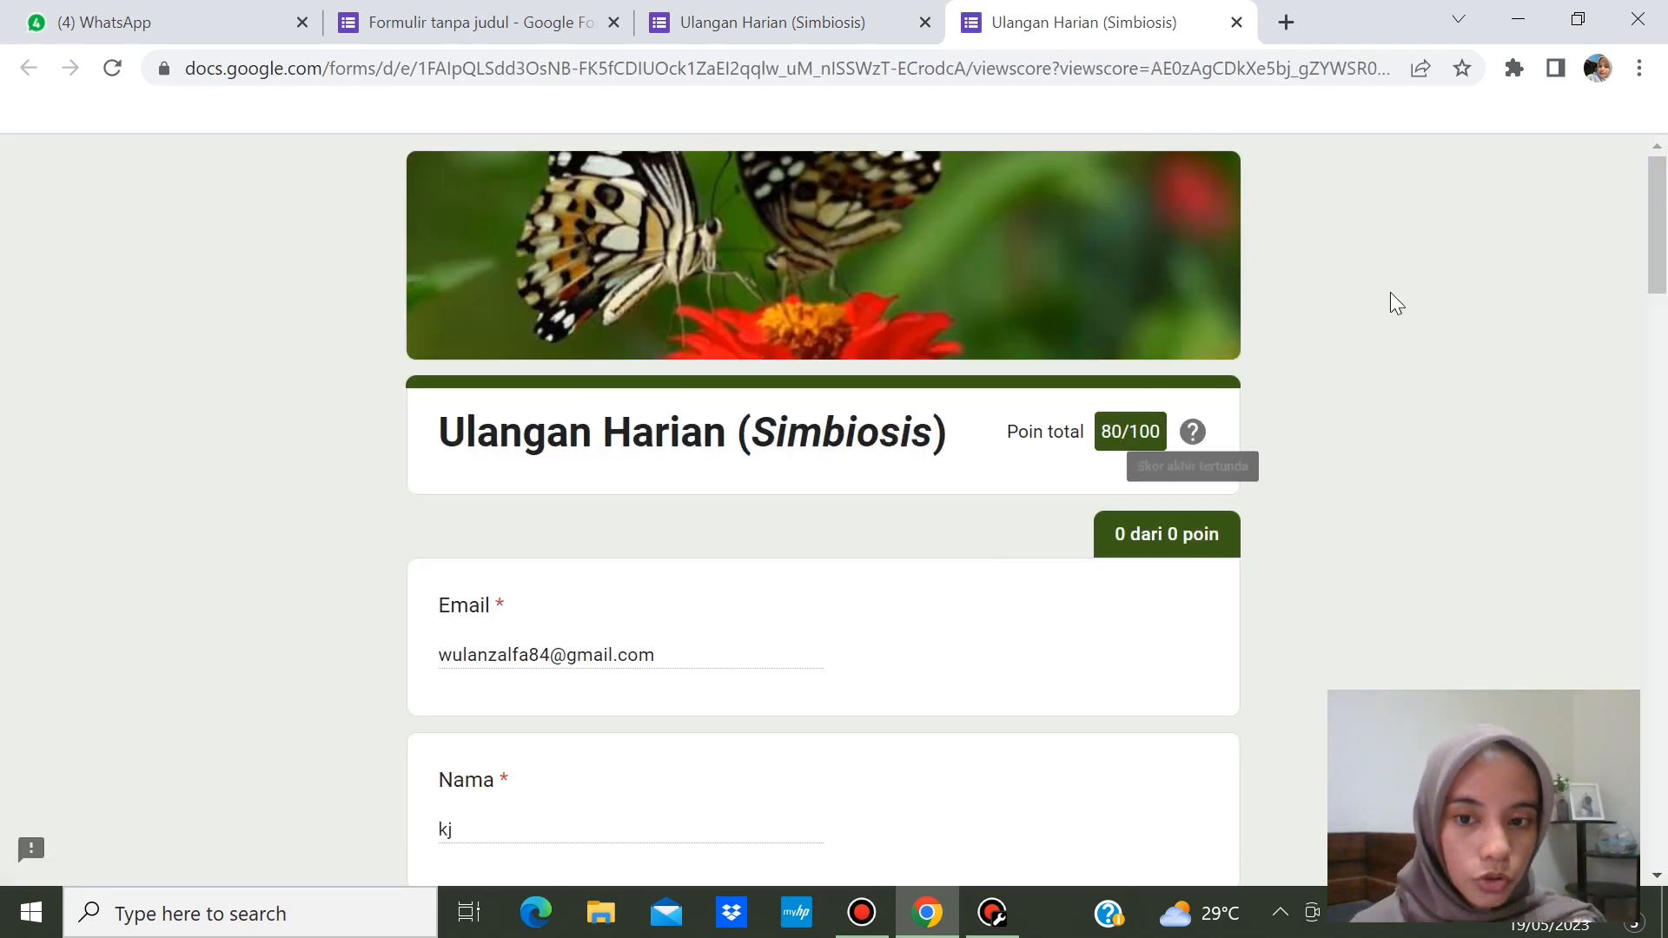
left_click_drag(1656, 261, 1628, 575)
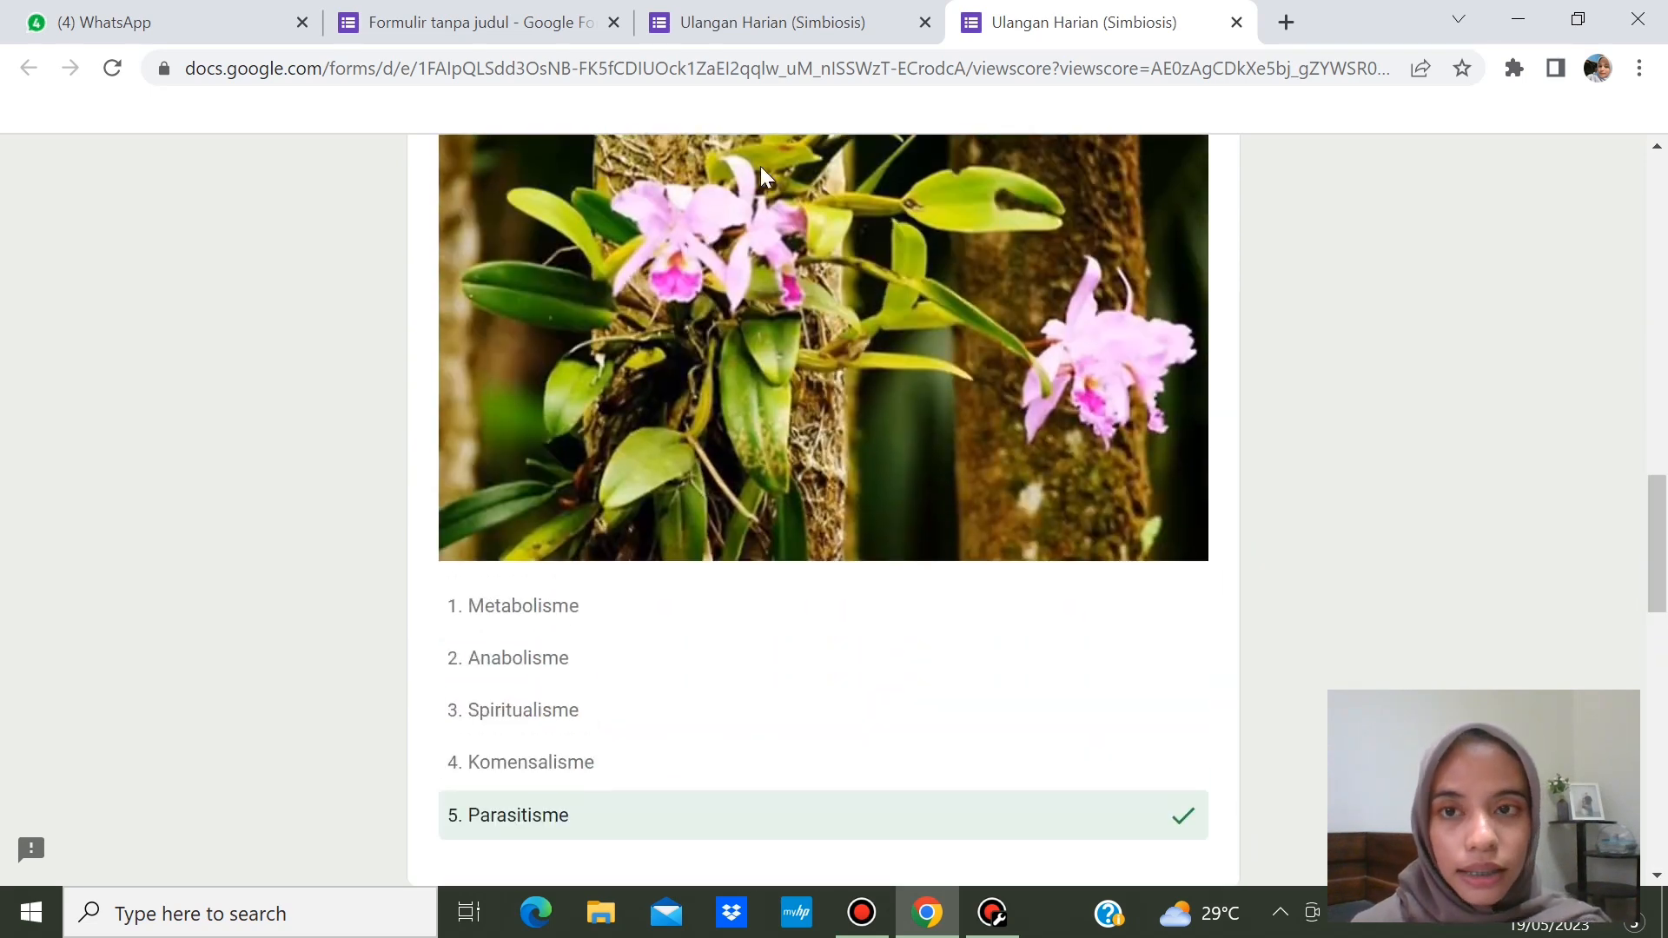
left_click(460, 26)
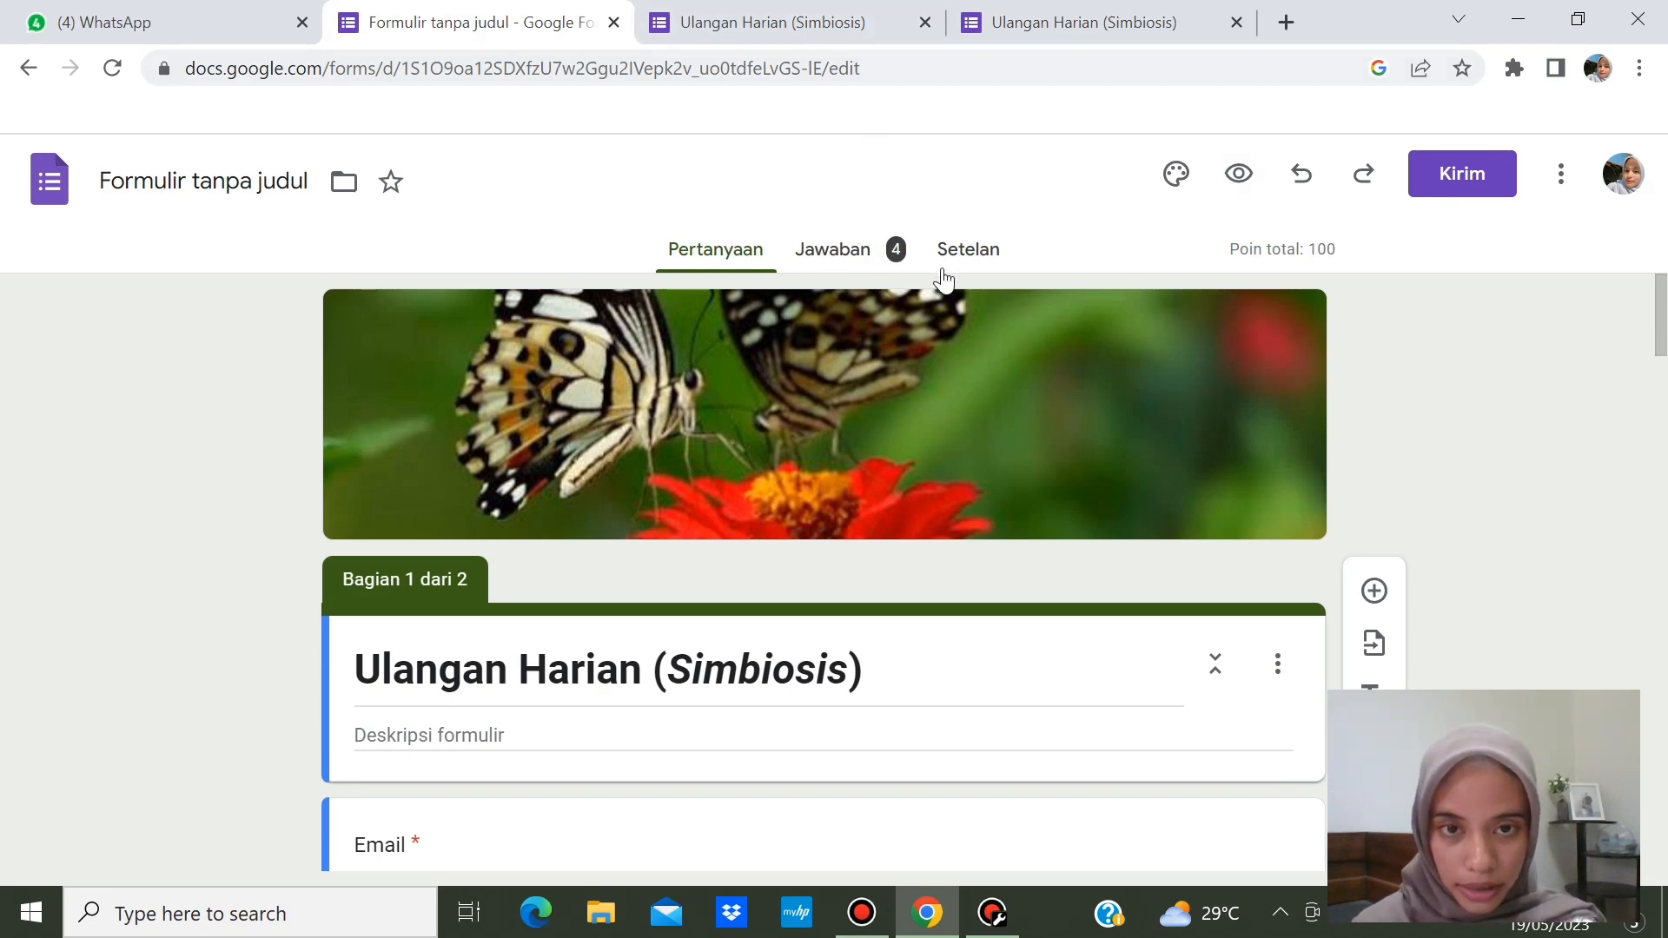
left_click(870, 262)
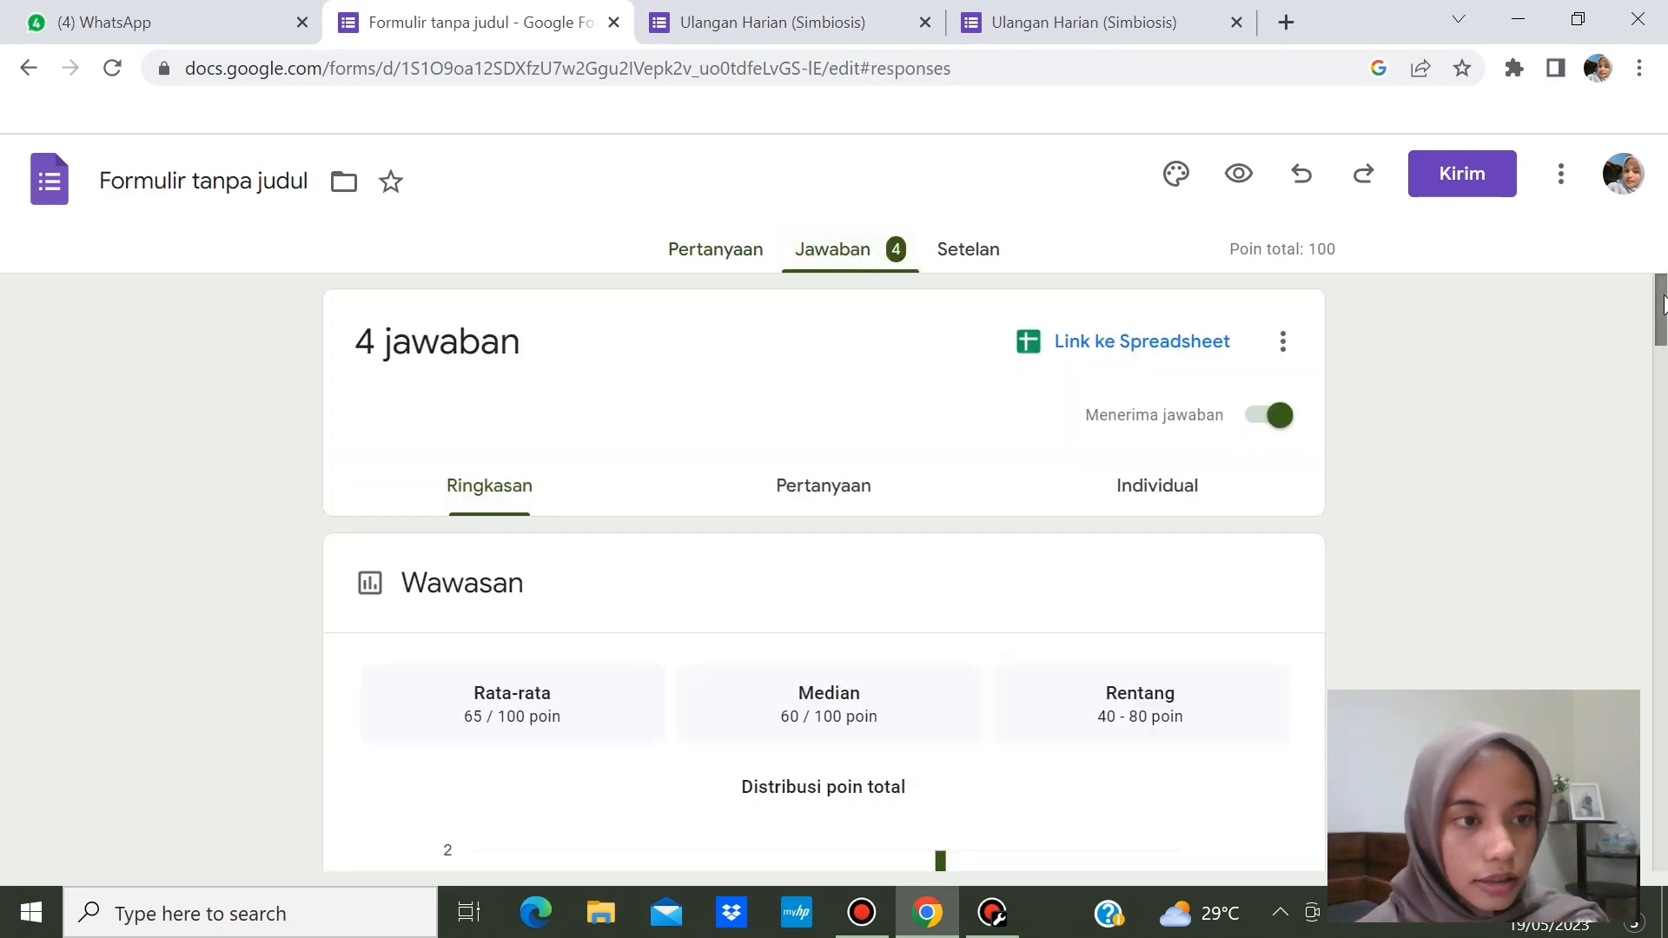
mouse_move(1663, 299)
left_mouse_down()
mouse_move(1663, 659)
mouse_move(1662, 300)
left_mouse_up()
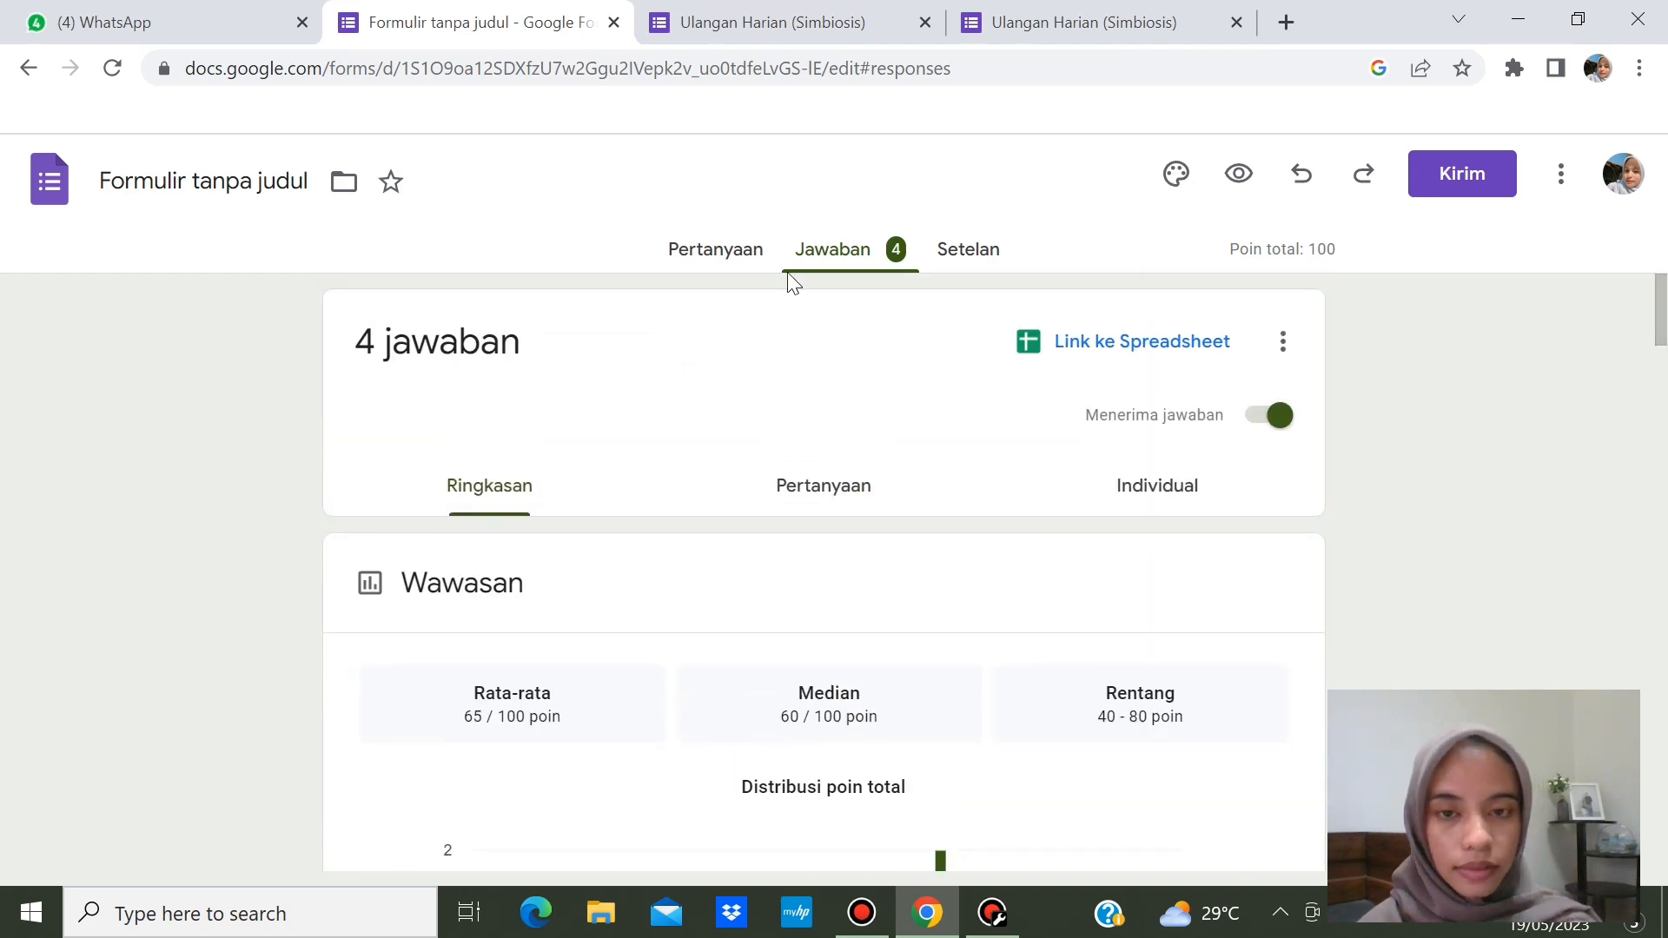
left_click(741, 261)
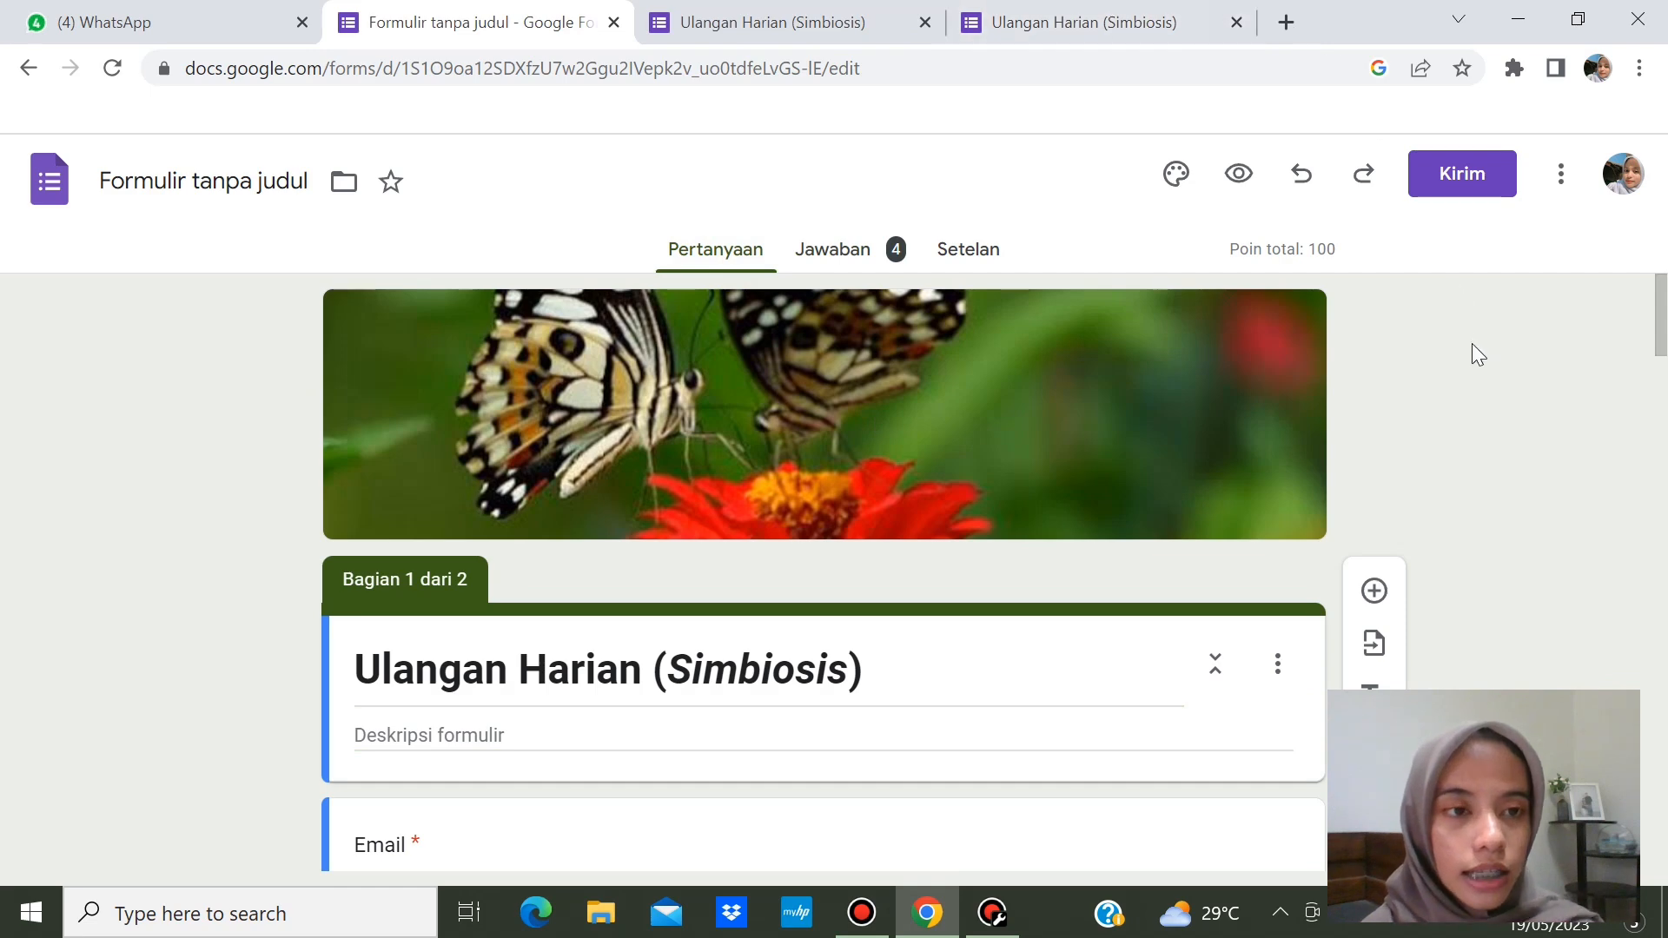
- Copy a shortened forms.gle share link for the quiz, then minimize Chrome
left_click(1457, 198)
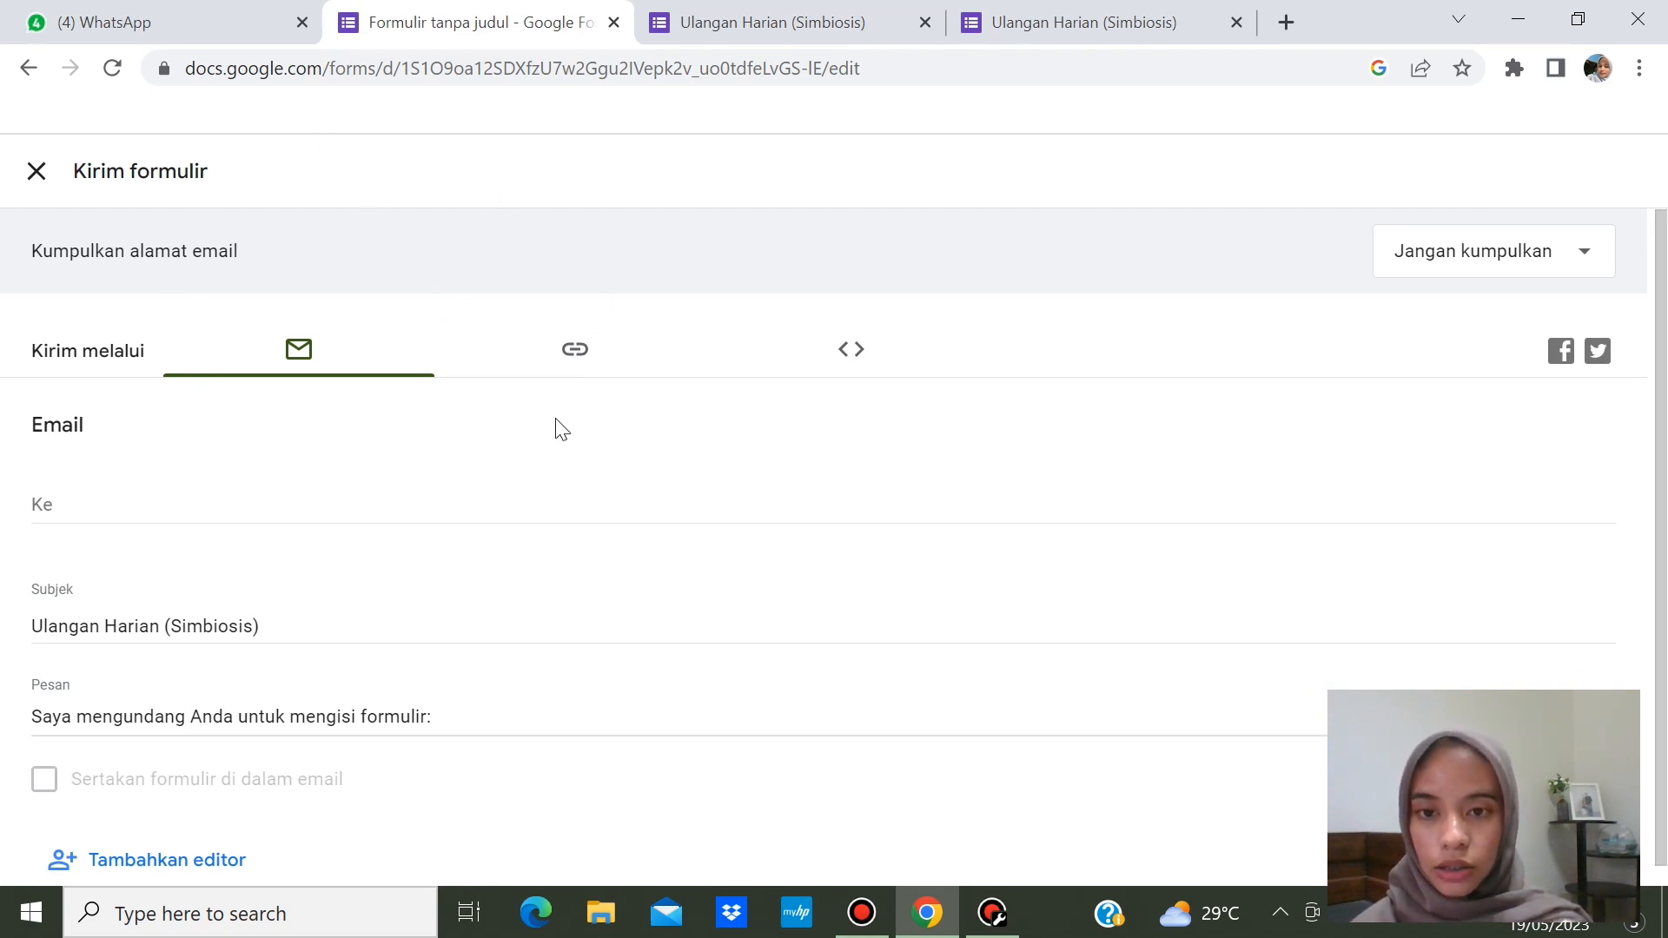
left_click(574, 352)
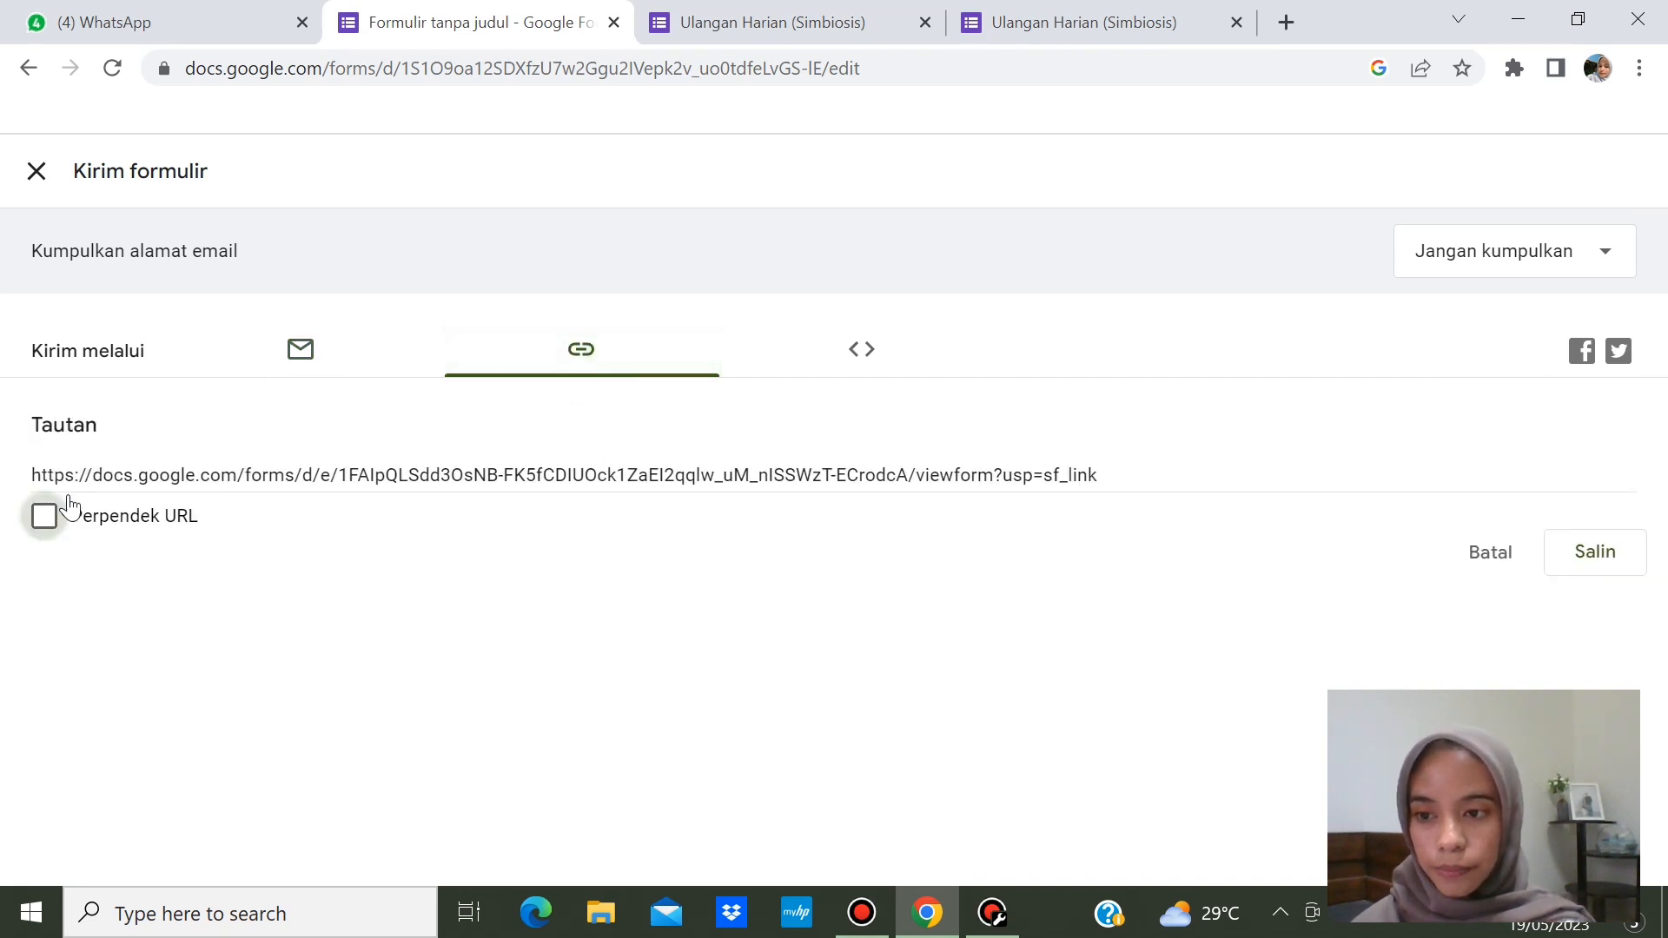
left_click(45, 516)
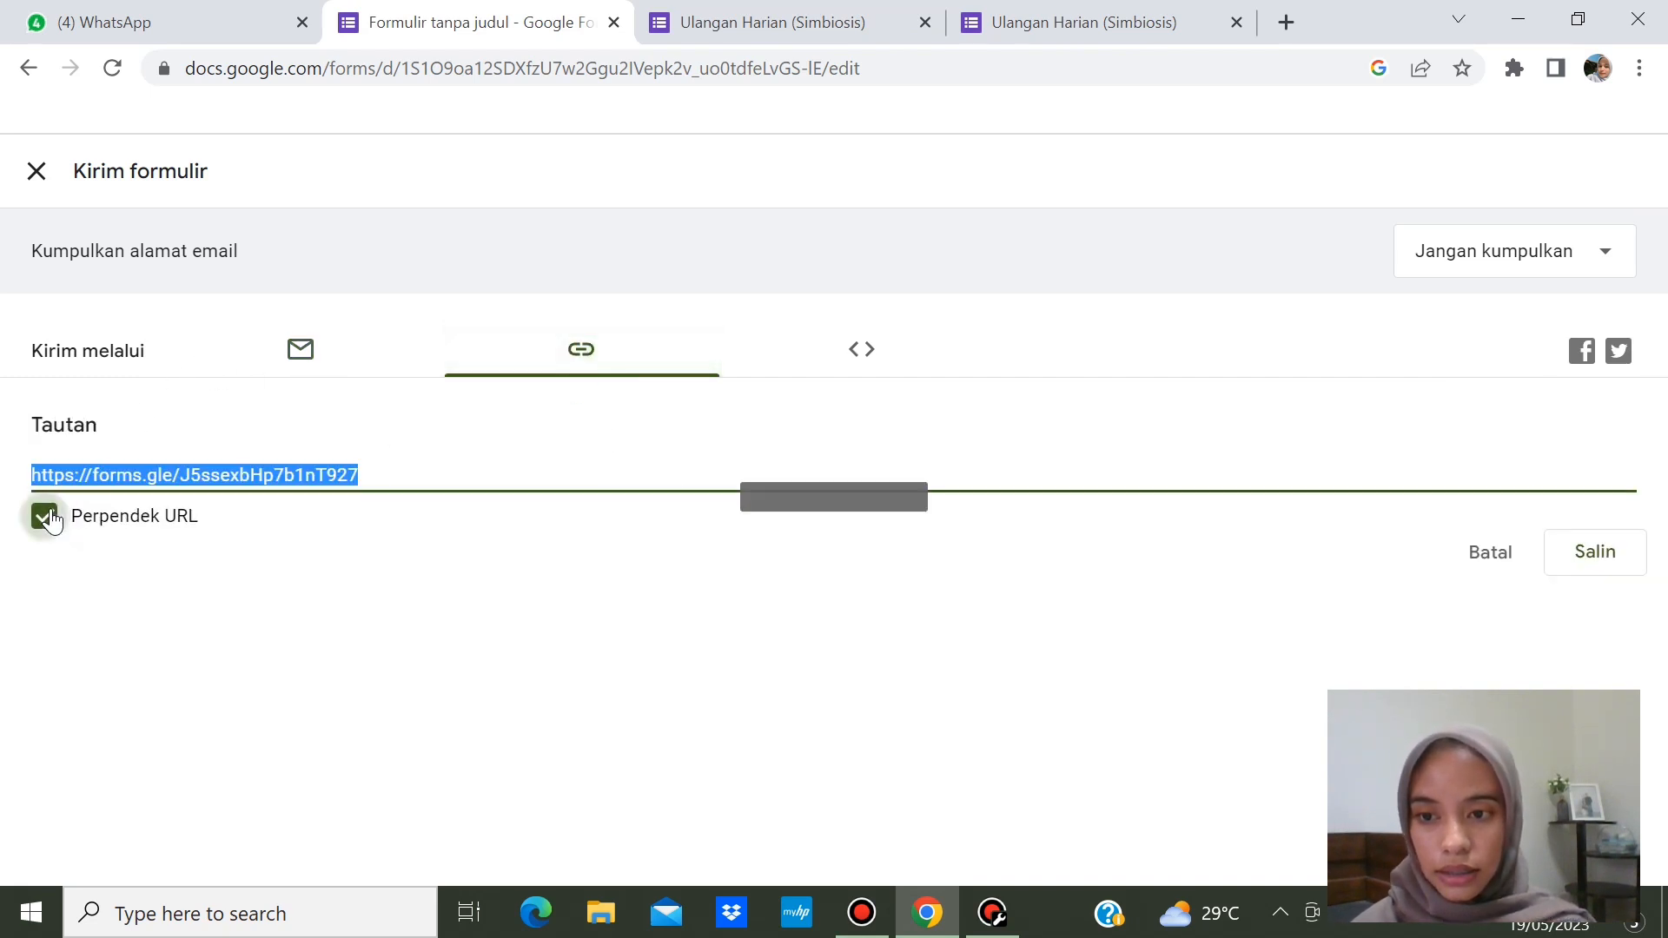
left_click(1617, 569)
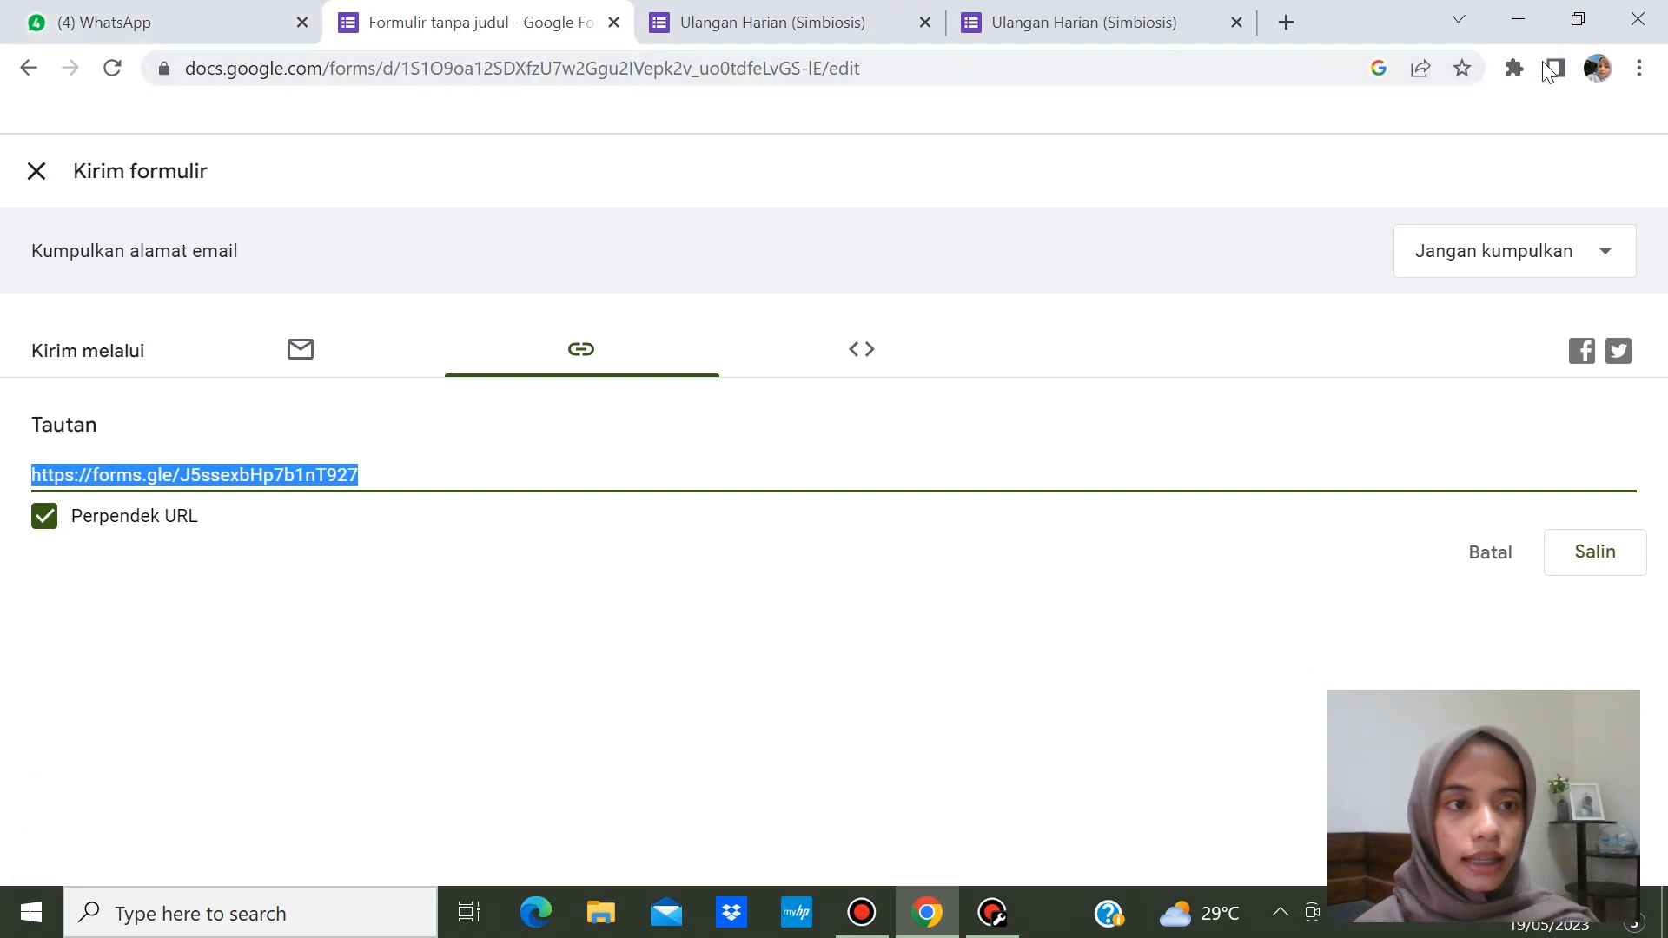
left_click(1525, 26)
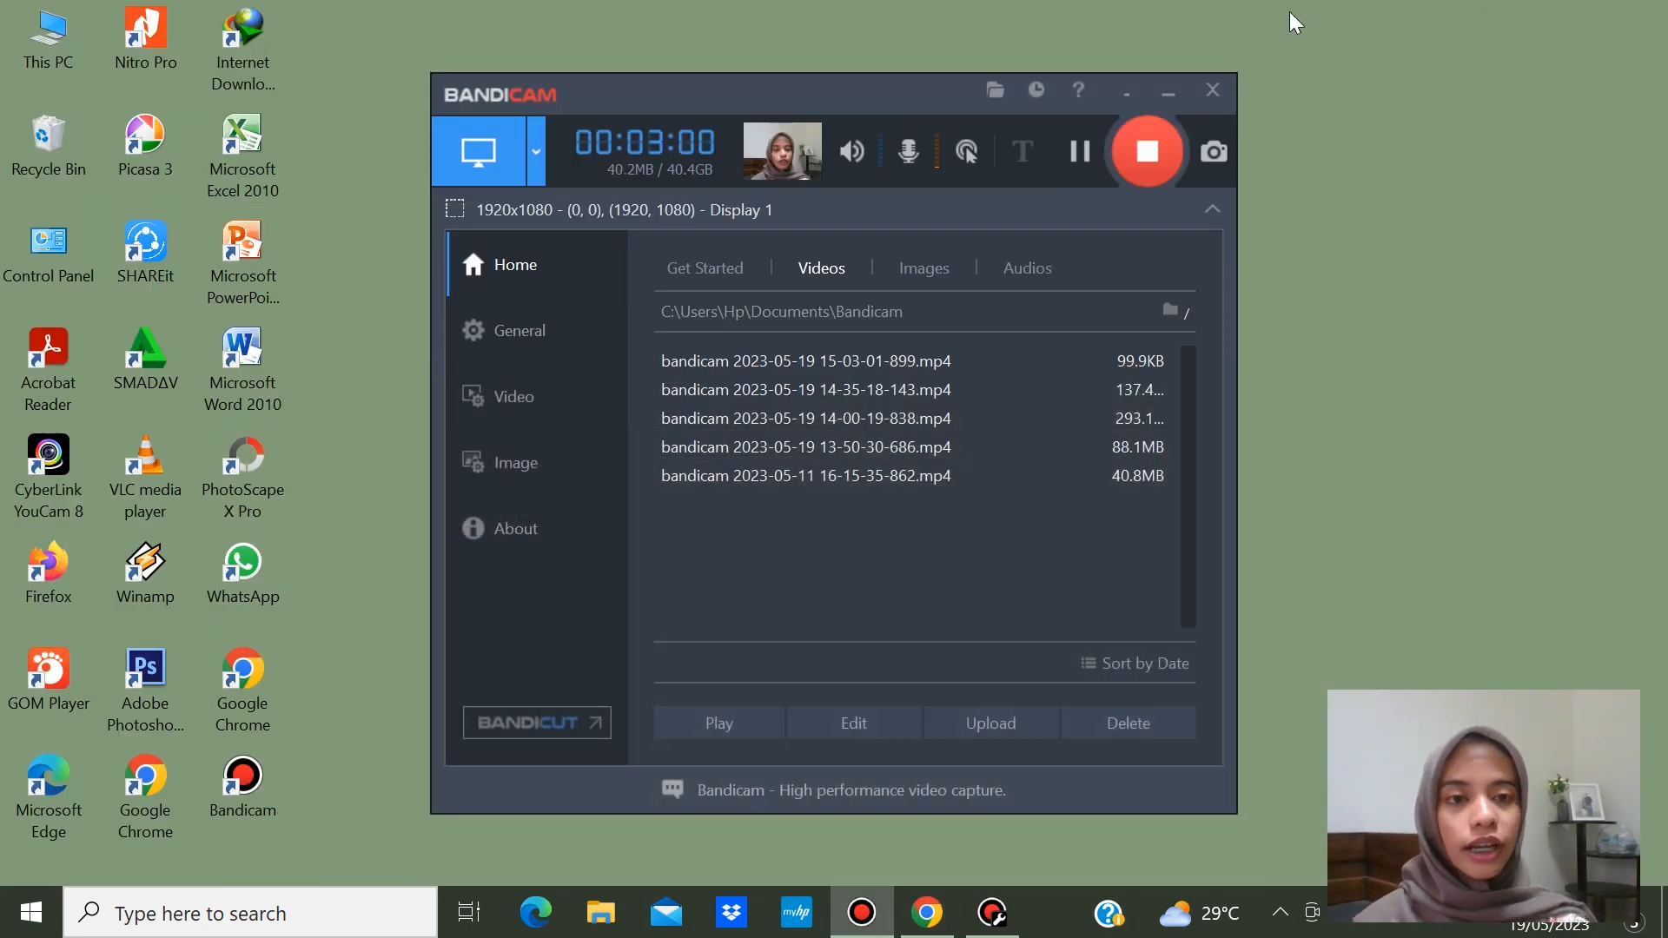